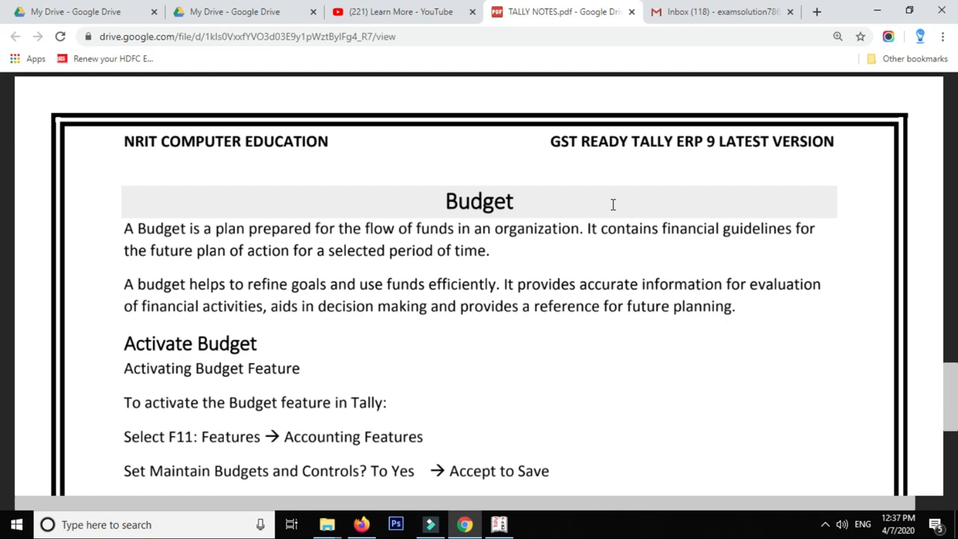
Read the TALLY NOTES budget section to the page 96 exercise, then minimize Chrome to show Tally
{"action": "scroll", "coordinate": [612, 206], "scroll_direction": "down", "scroll_amount": 1}
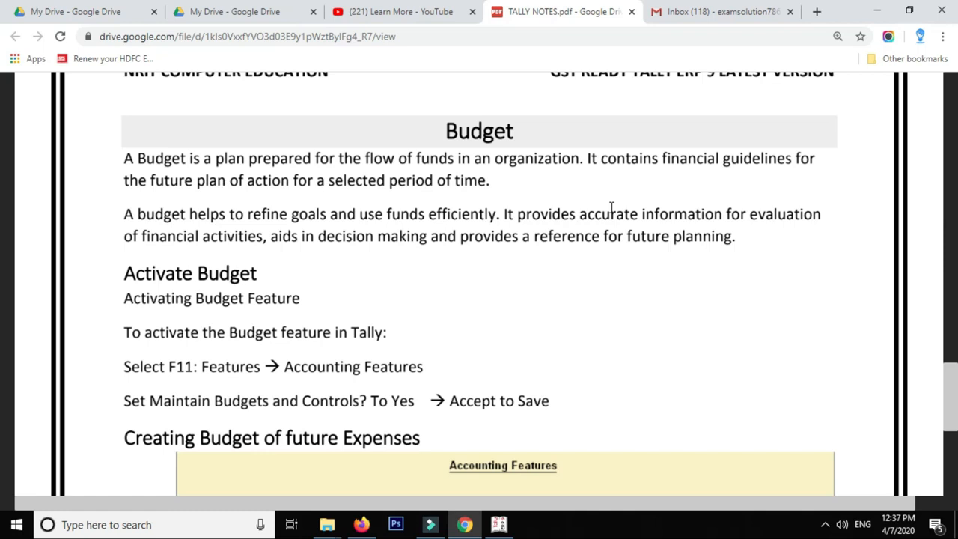
{"action": "scroll", "coordinate": [611, 209], "scroll_direction": "down", "scroll_amount": 2}
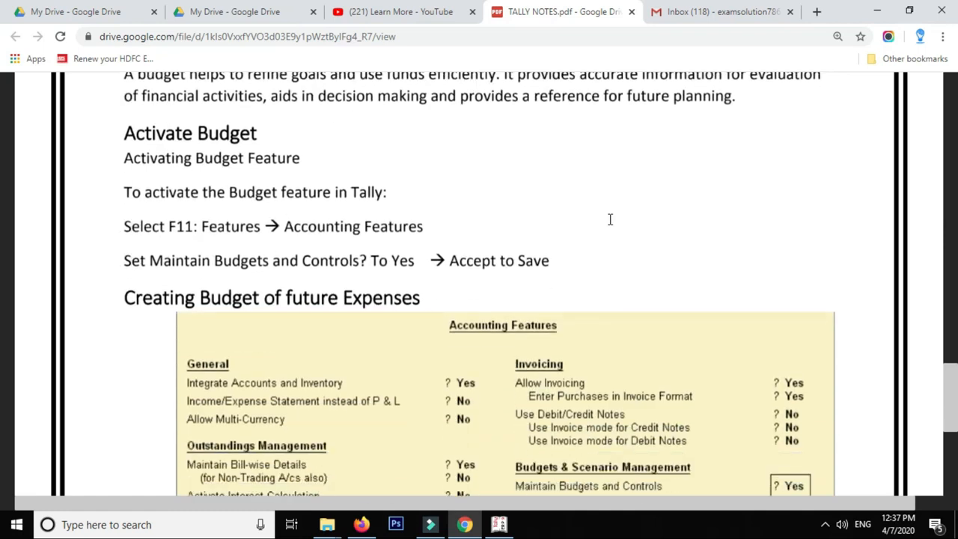
{"action": "scroll", "coordinate": [610, 219], "scroll_direction": "down", "scroll_amount": 4}
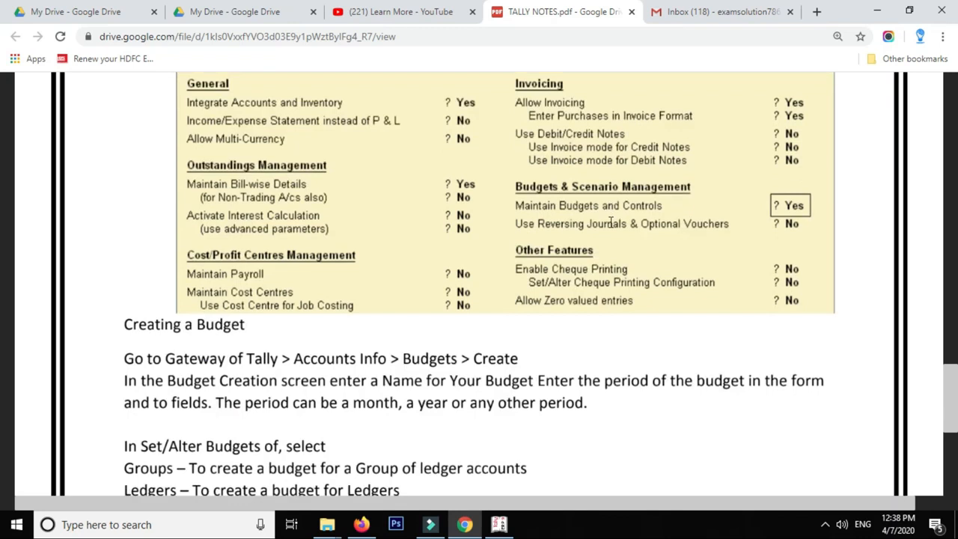
{"action": "scroll", "coordinate": [559, 276], "scroll_direction": "up", "scroll_amount": 5}
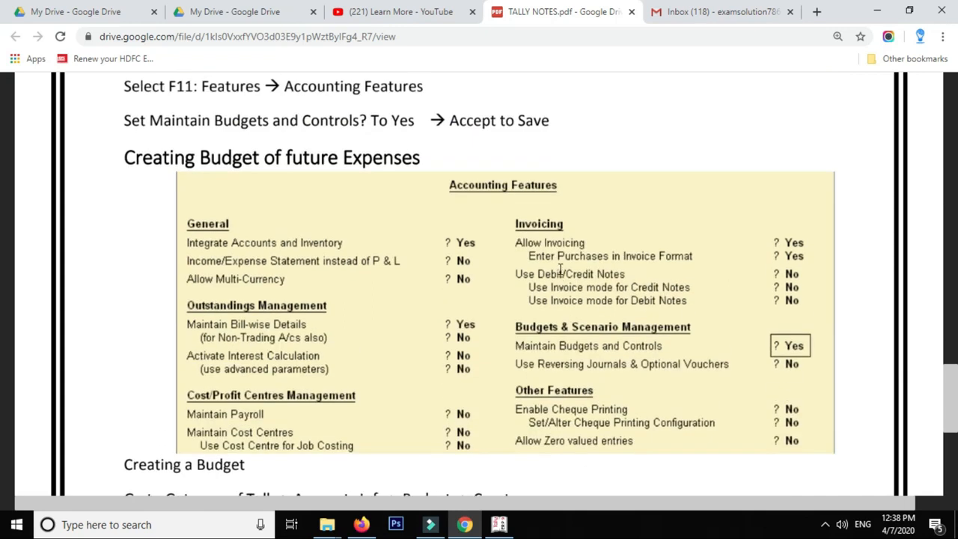
{"action": "scroll", "coordinate": [560, 277], "scroll_direction": "up", "scroll_amount": 2}
{"action": "scroll", "coordinate": [560, 276], "scroll_direction": "down", "scroll_amount": 2}
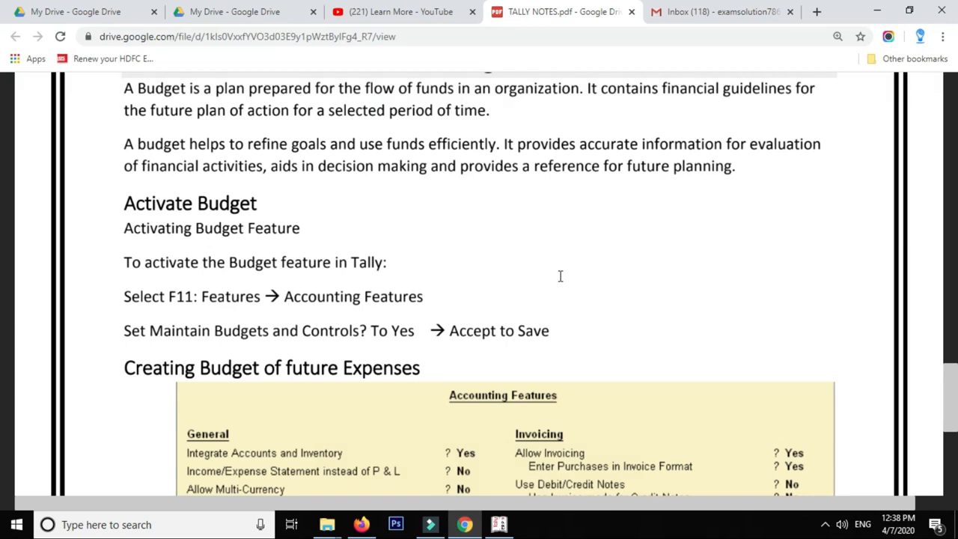
{"action": "scroll", "coordinate": [559, 276], "scroll_direction": "down", "scroll_amount": 3}
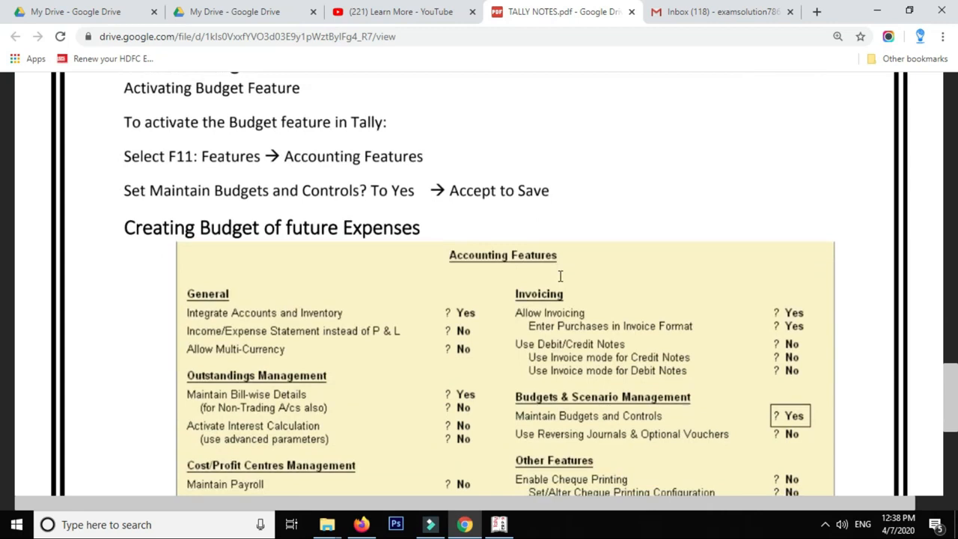
{"action": "scroll", "coordinate": [559, 277], "scroll_direction": "down", "scroll_amount": 3}
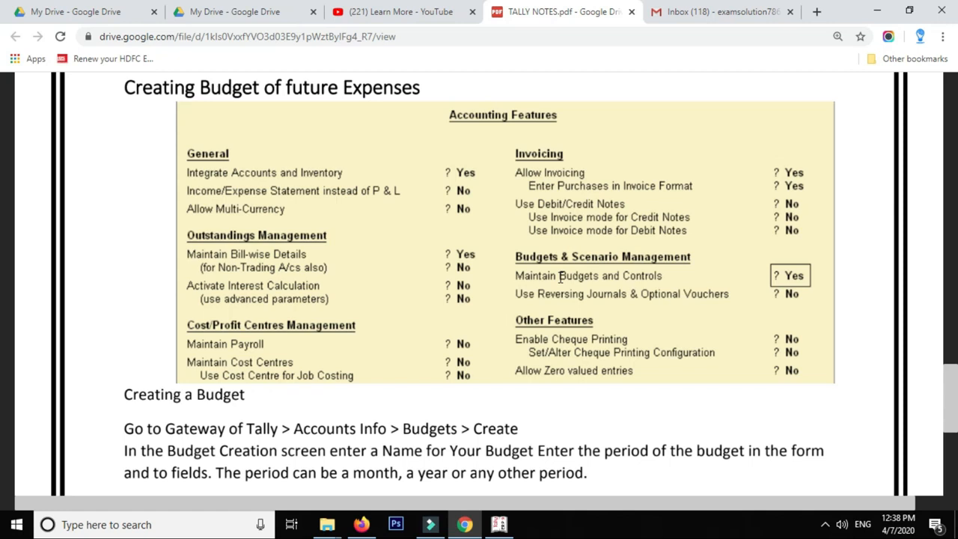
{"action": "scroll", "coordinate": [530, 301], "scroll_direction": "down", "scroll_amount": 2}
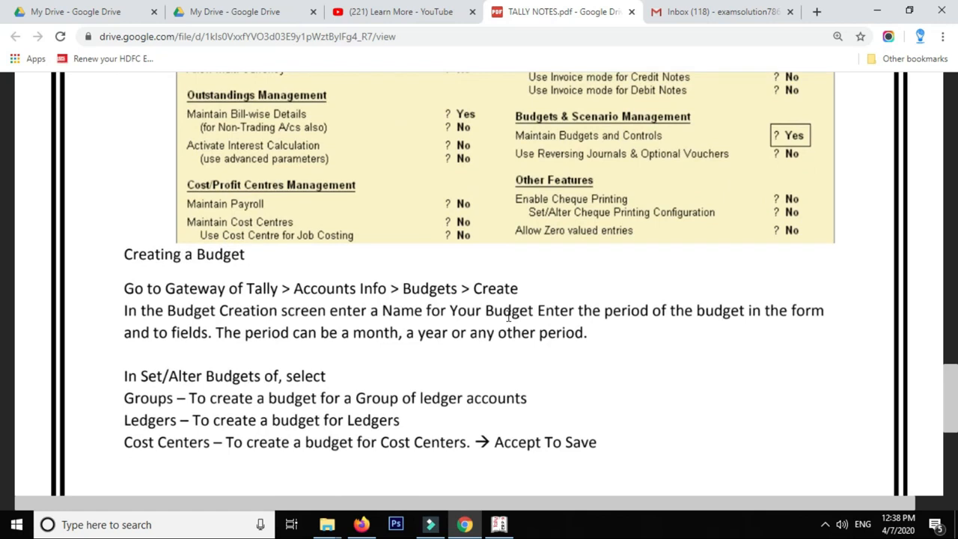
{"action": "scroll", "coordinate": [490, 301], "scroll_direction": "down", "scroll_amount": 8}
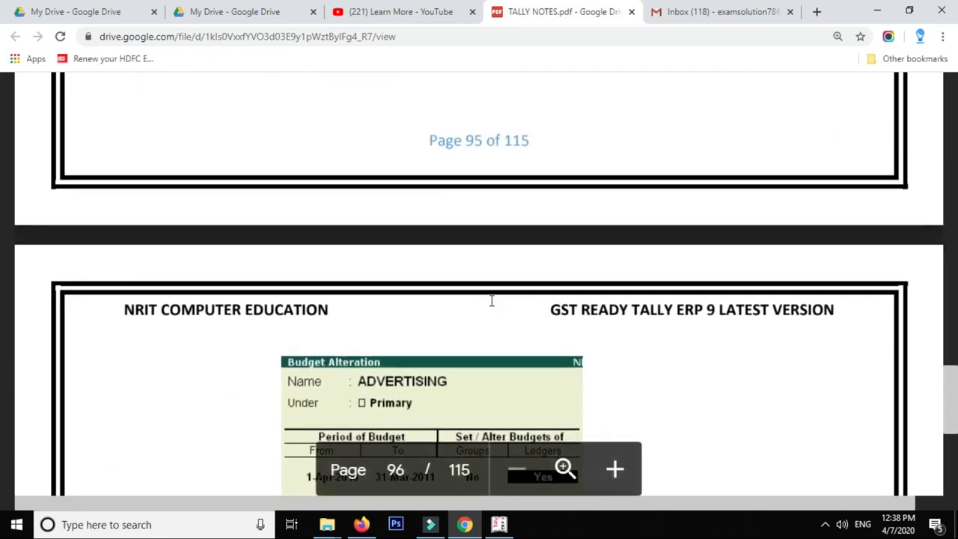
{"action": "scroll", "coordinate": [491, 301], "scroll_direction": "down", "scroll_amount": 7}
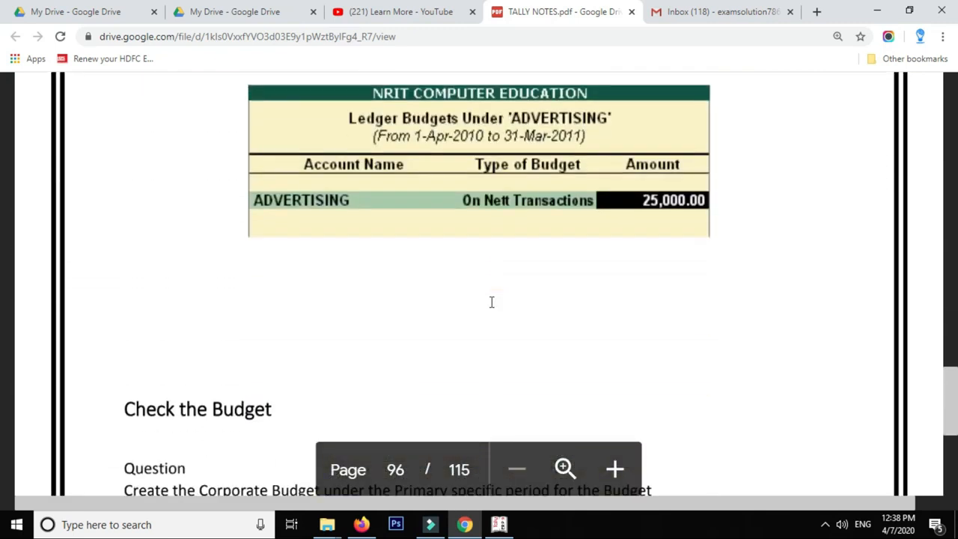
{"action": "scroll", "coordinate": [492, 302], "scroll_direction": "down", "scroll_amount": 4}
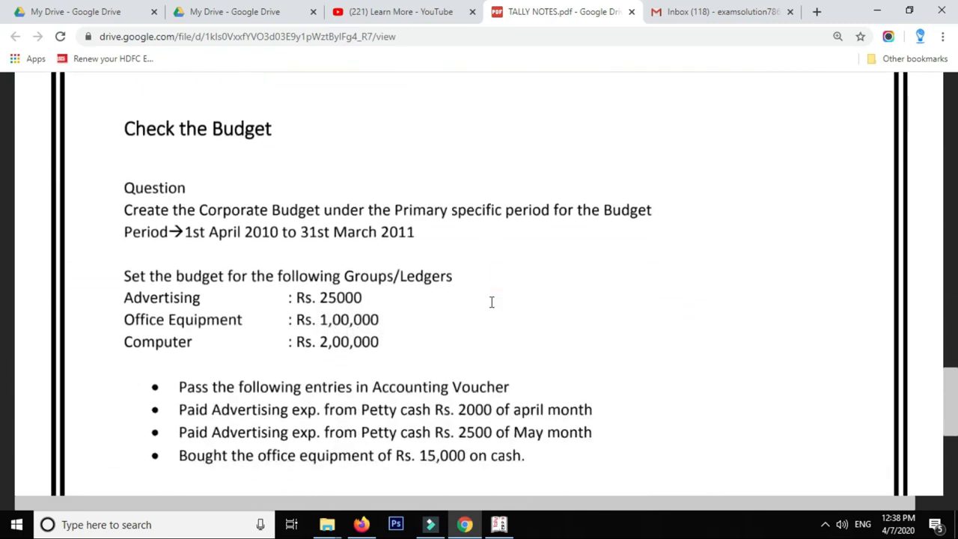
{"action": "scroll", "coordinate": [492, 301], "scroll_direction": "down", "scroll_amount": 1}
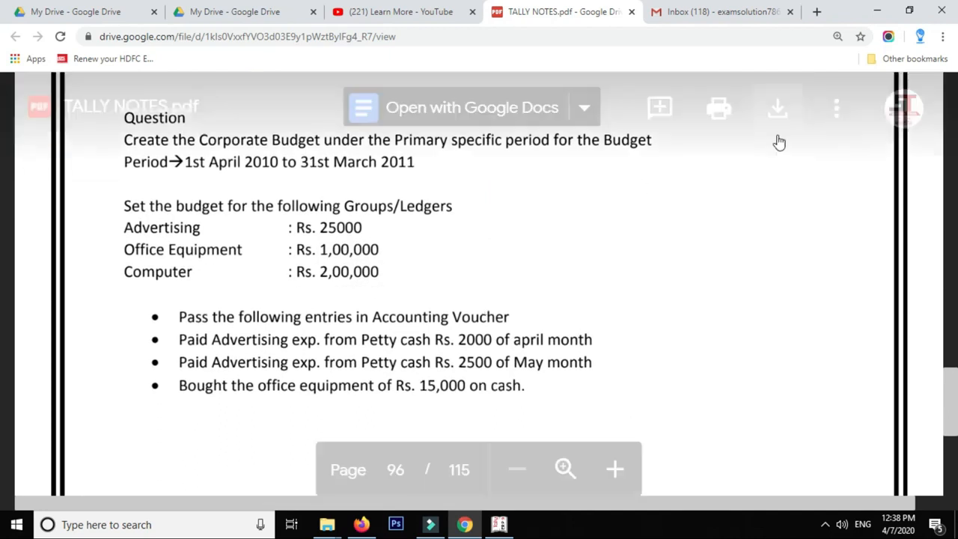
{"action": "left_click", "coordinate": [877, 11]}
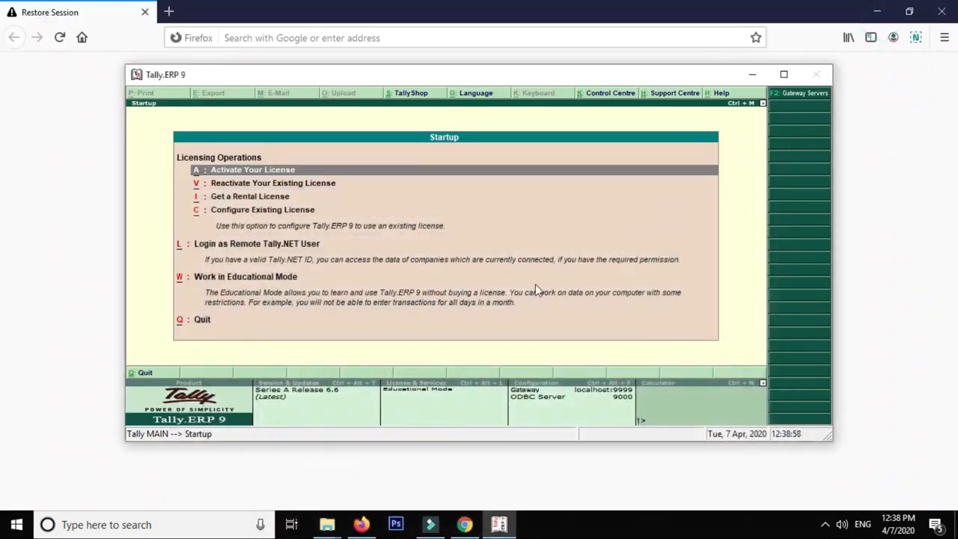
Maximize Tally, work in Educational Mode, and choose Create Company from Company Info
{"action": "left_click", "coordinate": [786, 76]}
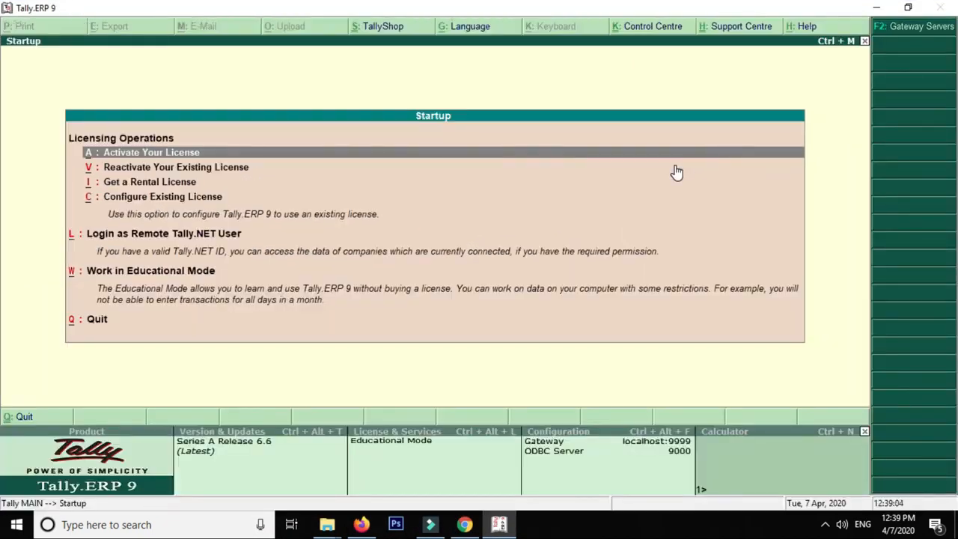
{"action": "key", "text": "w"}
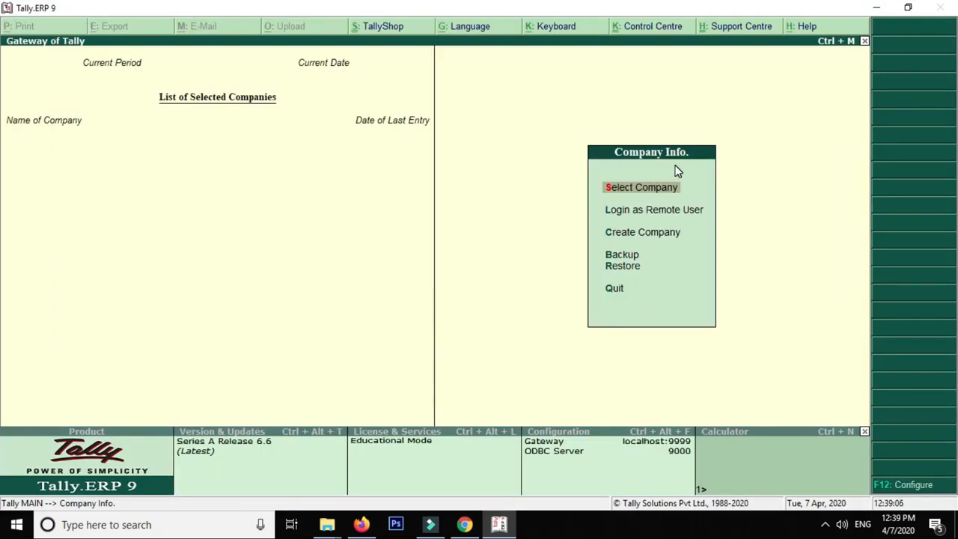
{"action": "left_click", "coordinate": [669, 241]}
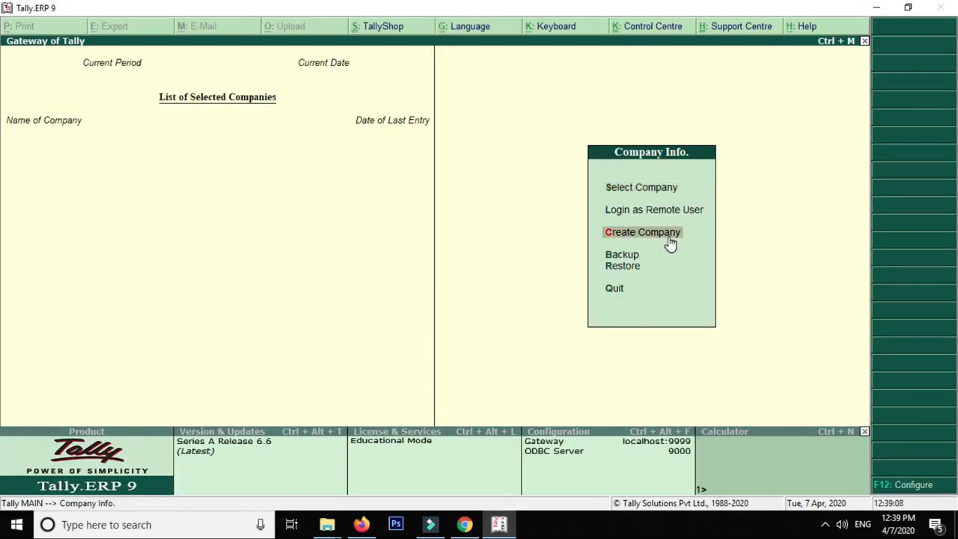
Create company BUDGET for India, Maharashtra, with books beginning 1-4-2020
{"action": "left_click", "coordinate": [668, 235]}
{"action": "type", "text": "BUDGET"}
{"action": "key", "text": "Return"}
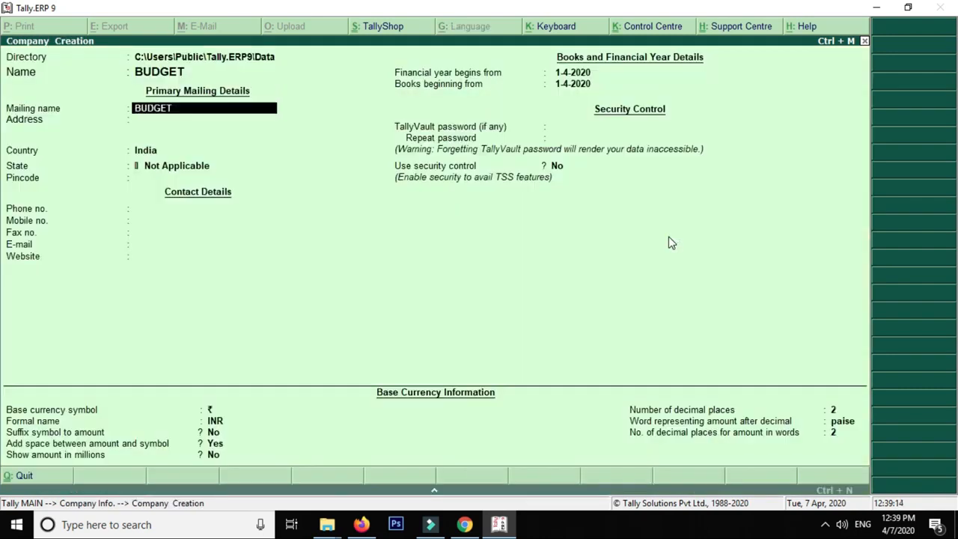
{"action": "key", "text": "Return"}
{"action": "key", "text": "Return"}
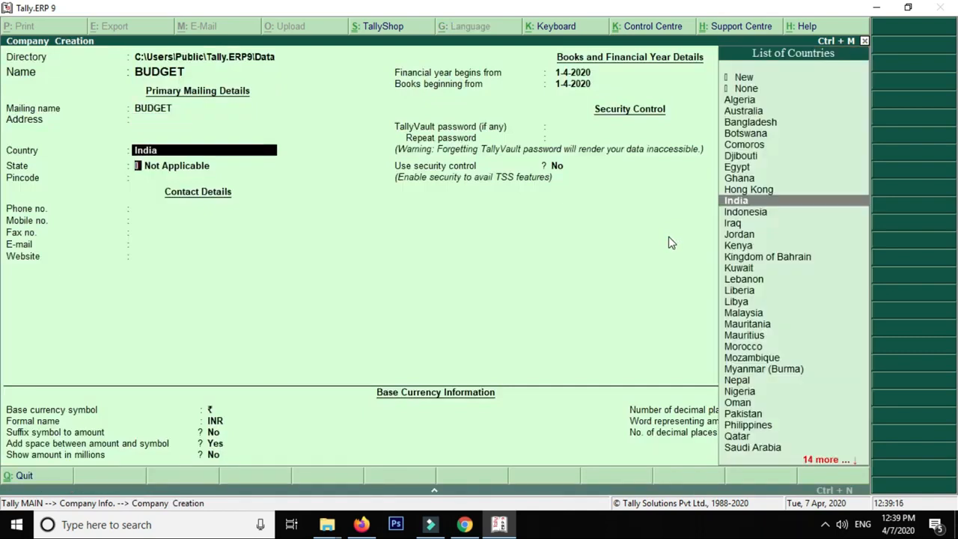
{"action": "key", "text": "Return"}
{"action": "type", "text": "maha"}
{"action": "key", "text": "Return"}
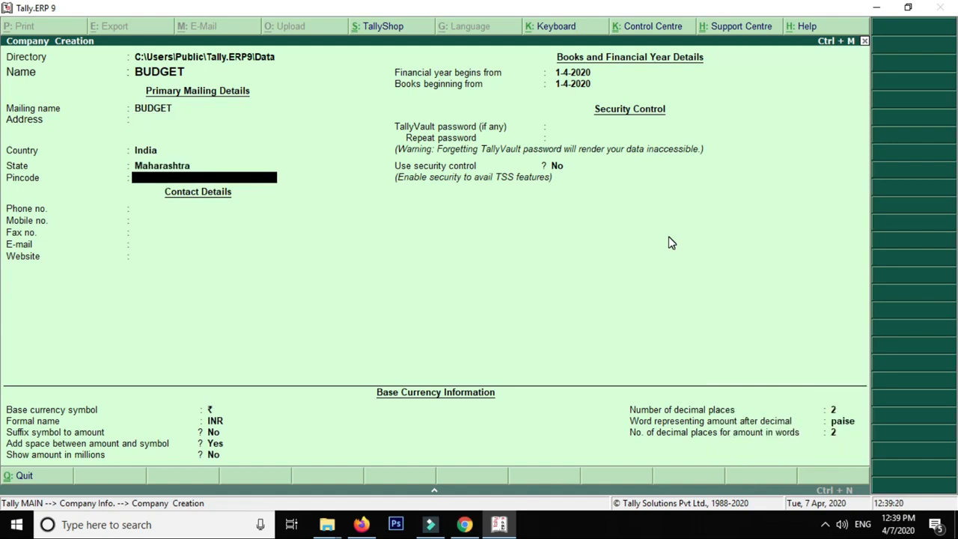
{"action": "key", "text": "Return"}
{"action": "key", "text": "Return"}
{"action": "key", "text": "Return"}
{"action": "key", "text": "Return"}
{"action": "key", "text": "Return"}
{"action": "key", "text": "Return"}
{"action": "key", "text": "Return"}
{"action": "key", "text": "Return"}
{"action": "key", "text": "Return"}
{"action": "key", "text": "Return"}
{"action": "key", "text": "Return"}
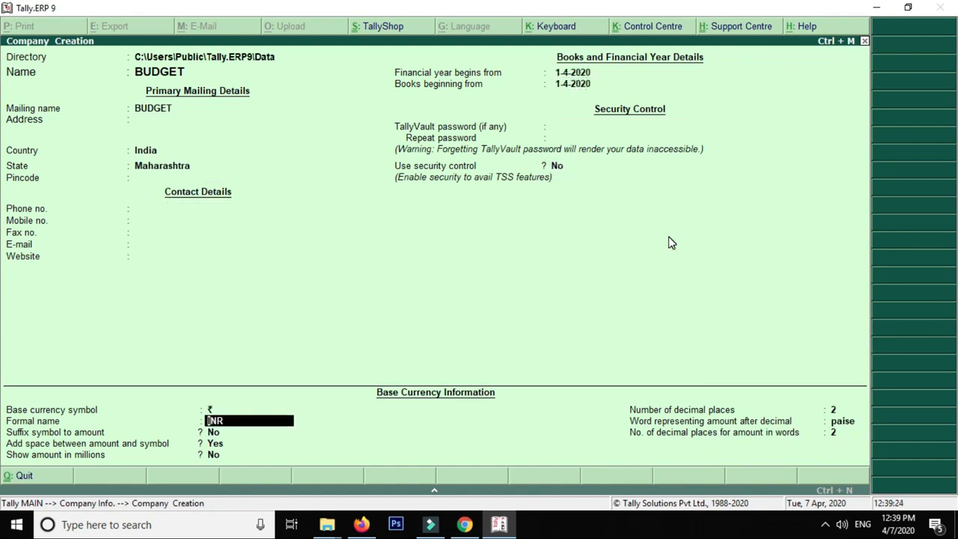
{"action": "key", "text": "Return"}
{"action": "key", "text": "Return"}
{"action": "key", "text": "Return"}
{"action": "key", "text": "Return"}
{"action": "key", "text": "Return"}
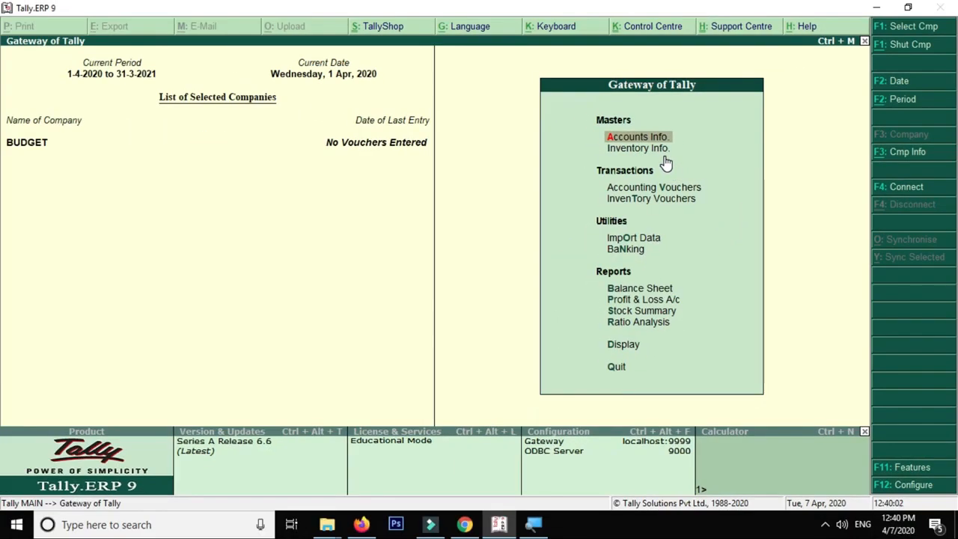
Open BUDGET's Accounting Features through Accounts Info and the F11 Company Features menu
{"action": "key", "text": "Return"}
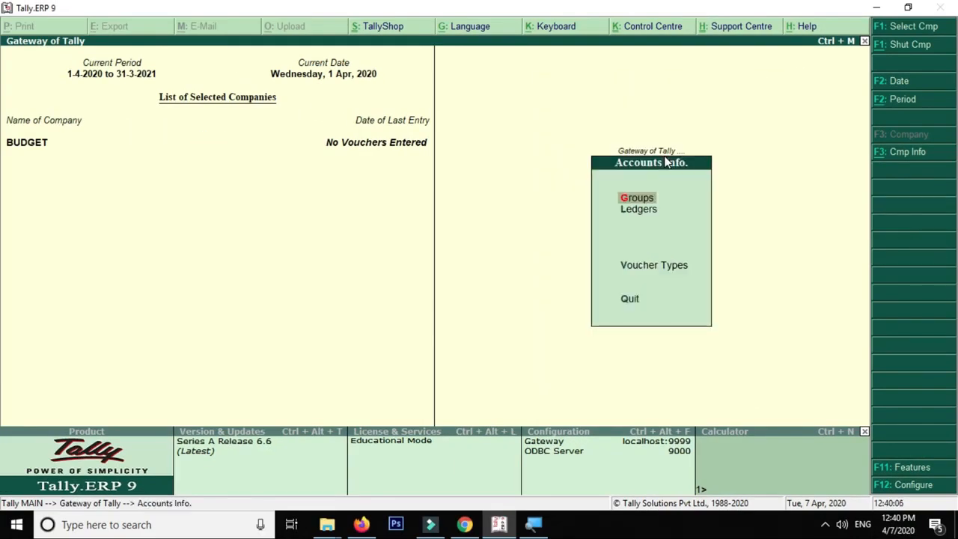
{"action": "key", "text": "F11"}
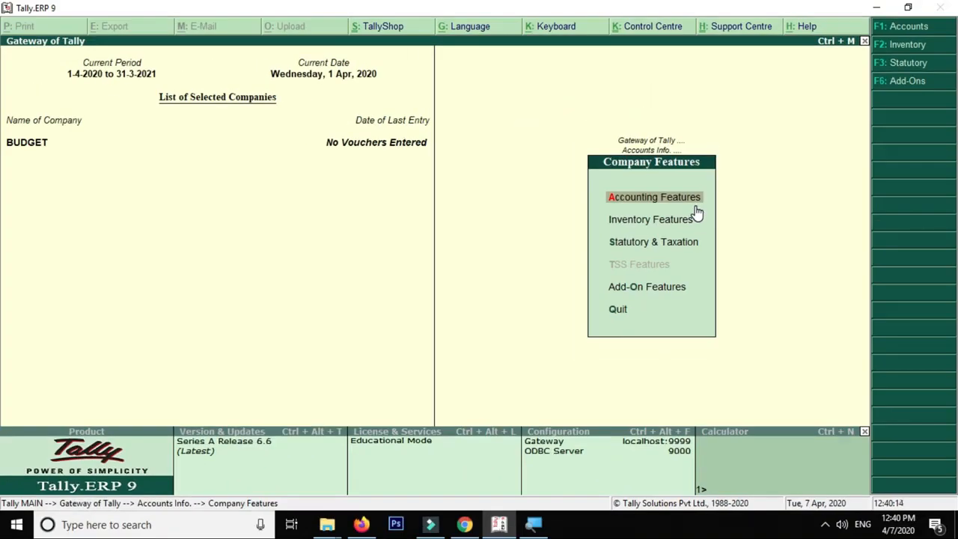
{"action": "key", "text": "Return"}
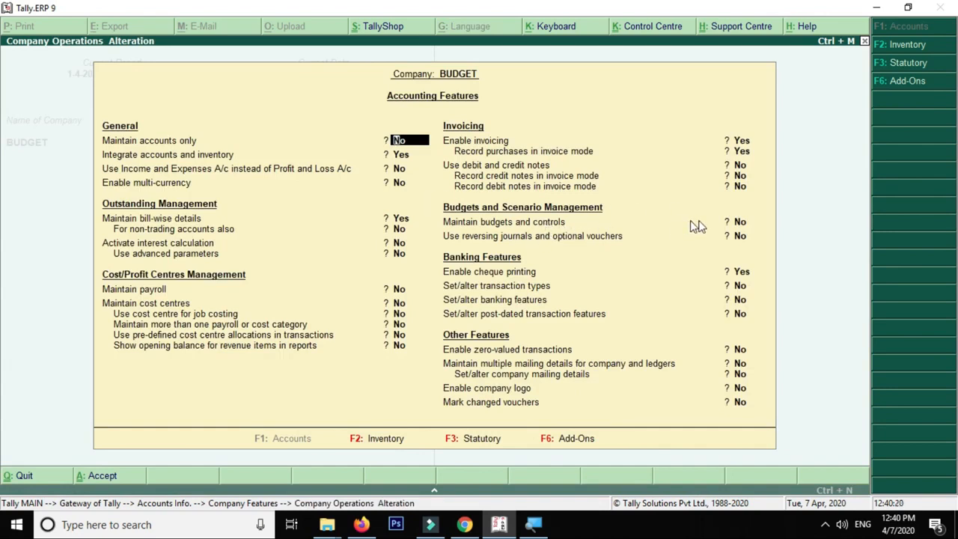
Set Maintain budgets and controls to Yes and save the Accounting Features
{"action": "left_click", "coordinate": [739, 223]}
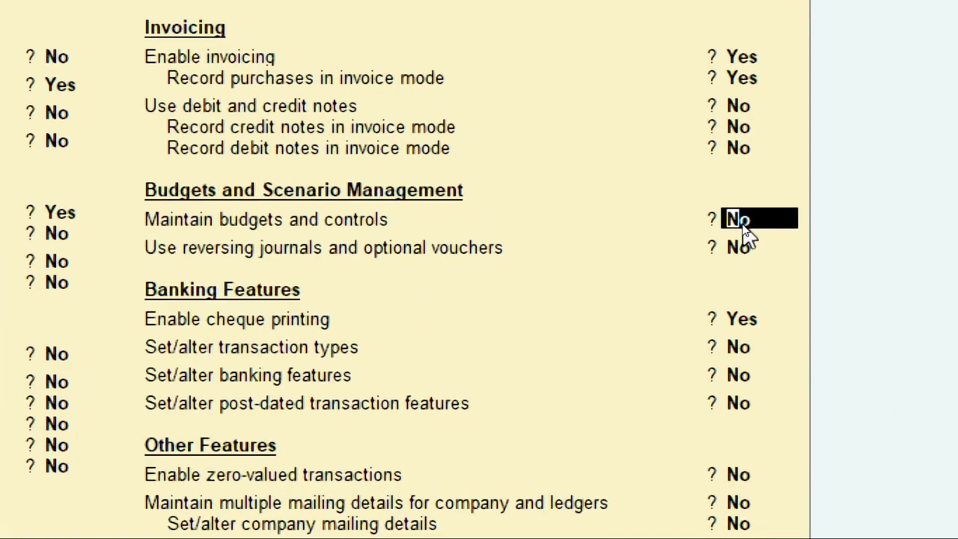
{"action": "type", "text": "YES"}
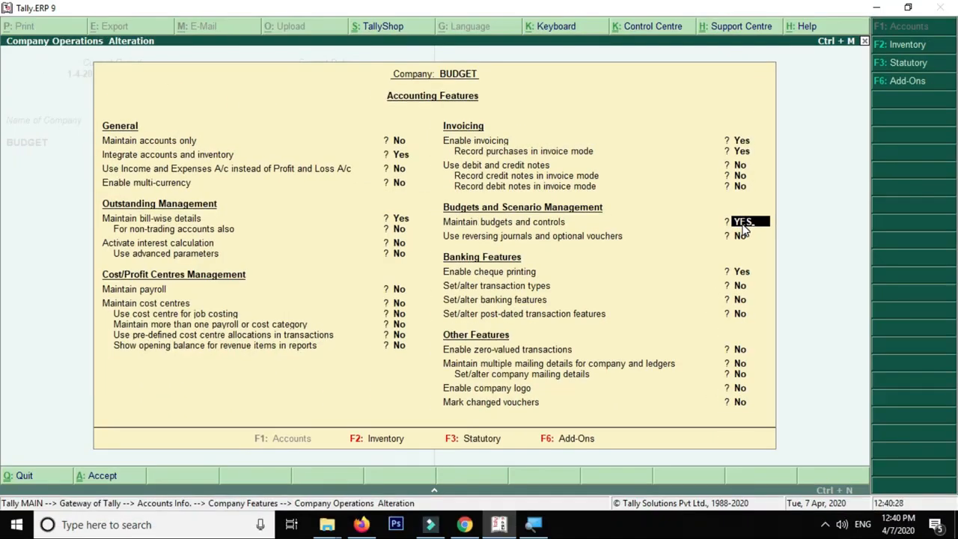
{"action": "key", "text": "Return"}
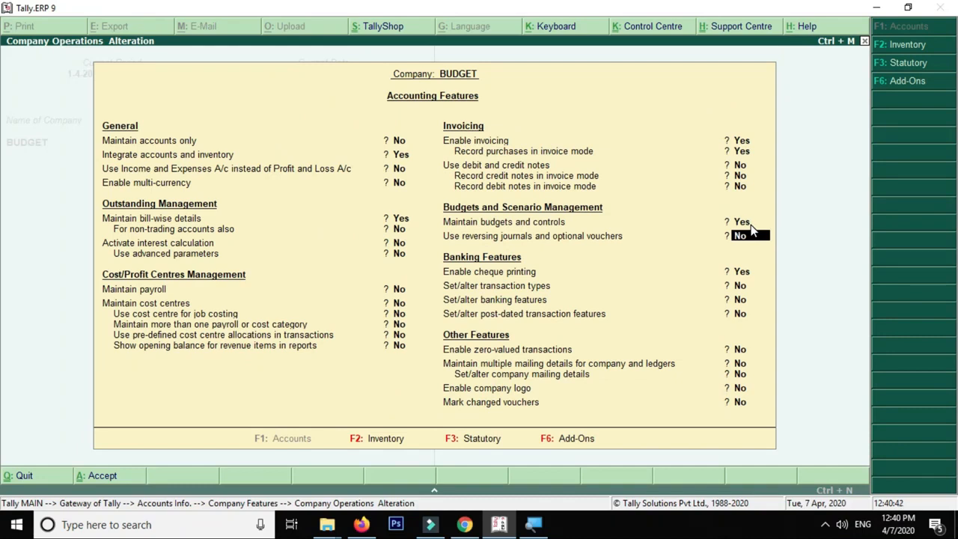
{"action": "key", "text": "Return"}
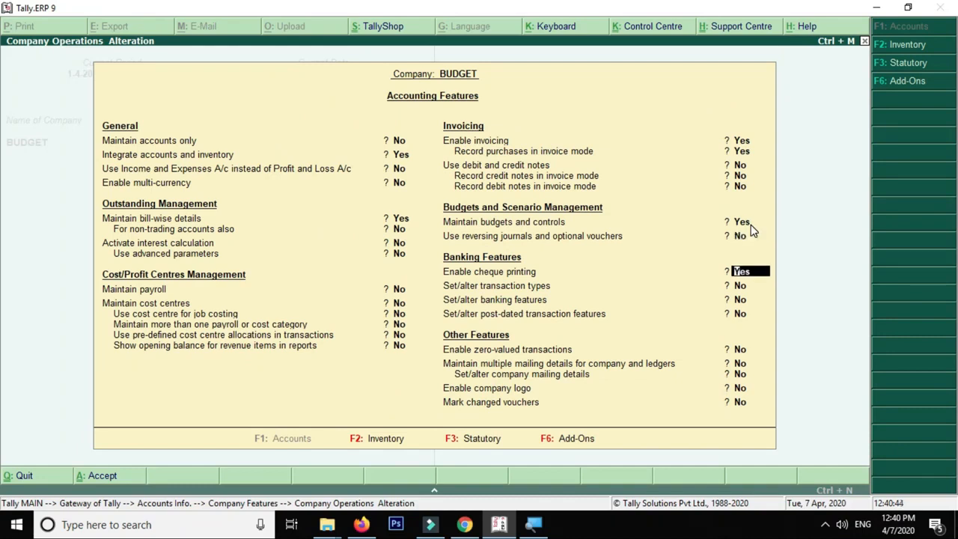
{"action": "left_click", "coordinate": [749, 223]}
{"action": "key", "text": "ctrl+a"}
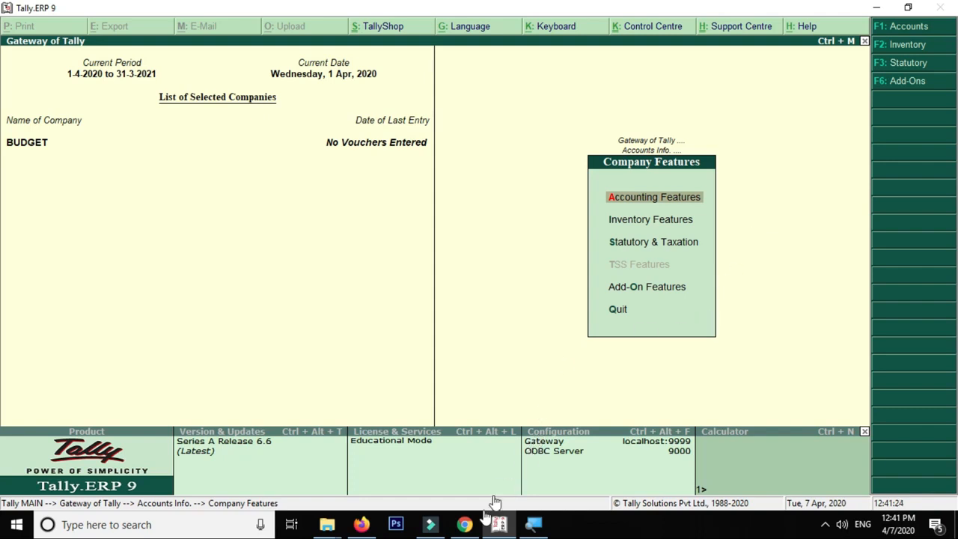
{"action": "left_click", "coordinate": [464, 526]}
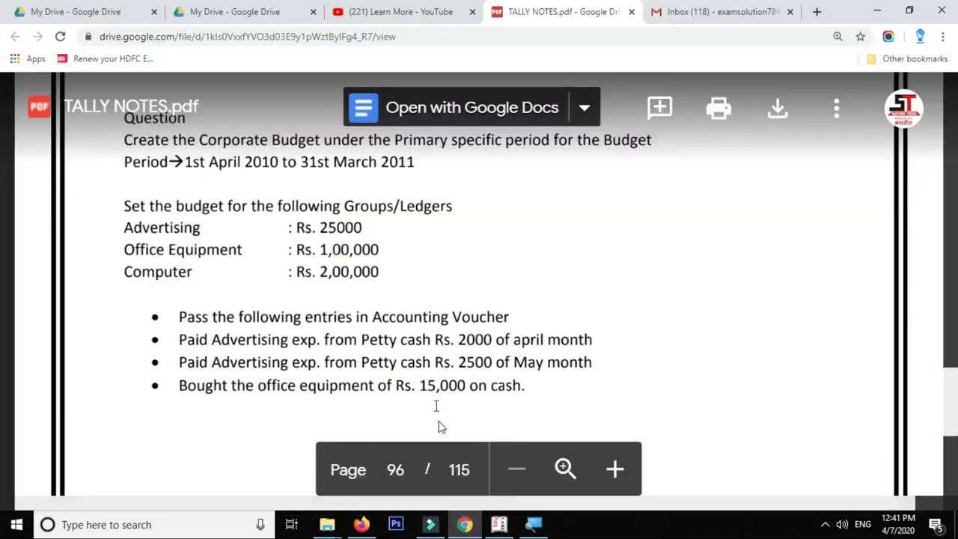
{"action": "scroll", "coordinate": [426, 336], "scroll_direction": "down", "scroll_amount": 6}
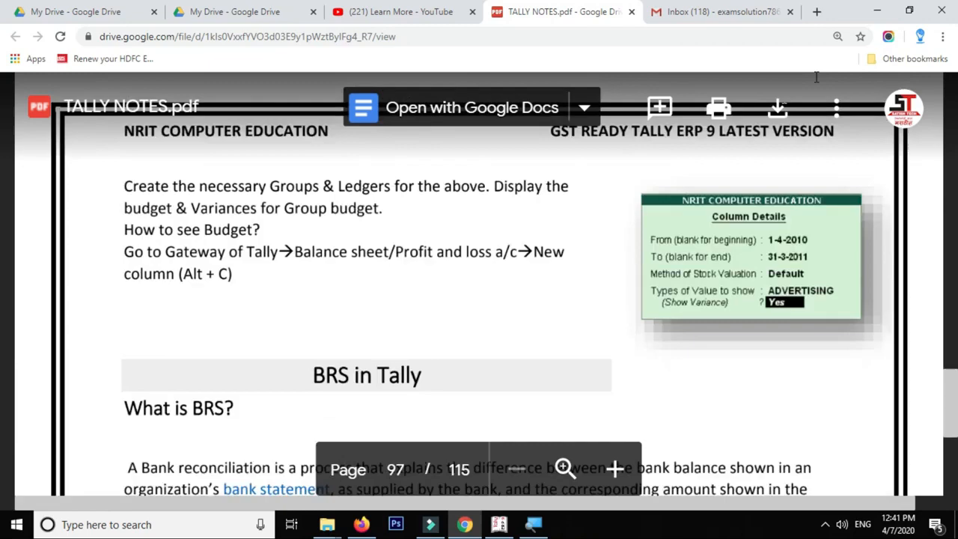
{"action": "left_click", "coordinate": [866, 14]}
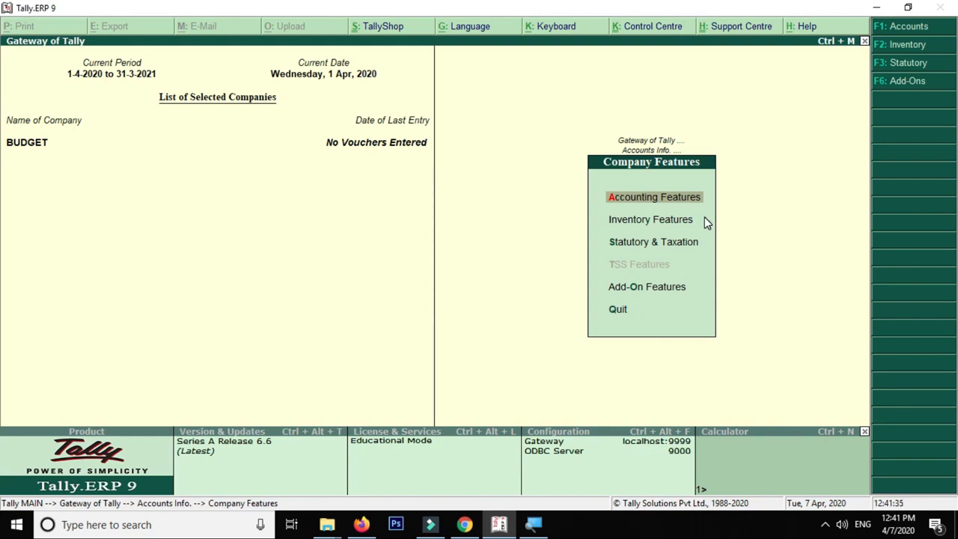
Reopen Accounting Features and quit it without making changes
{"action": "key", "text": "Return"}
{"action": "key", "text": "Escape"}
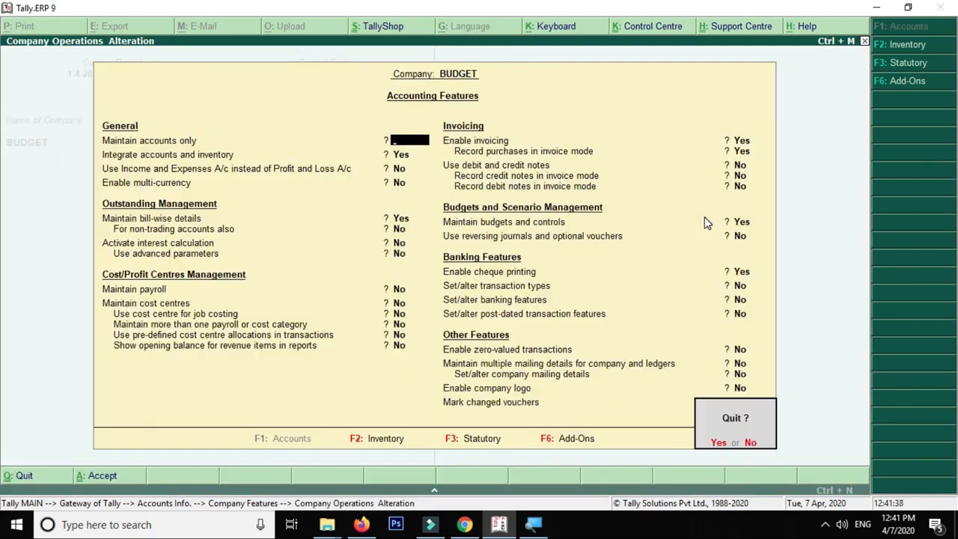
{"action": "key", "text": "Return"}
{"action": "key", "text": "Escape"}
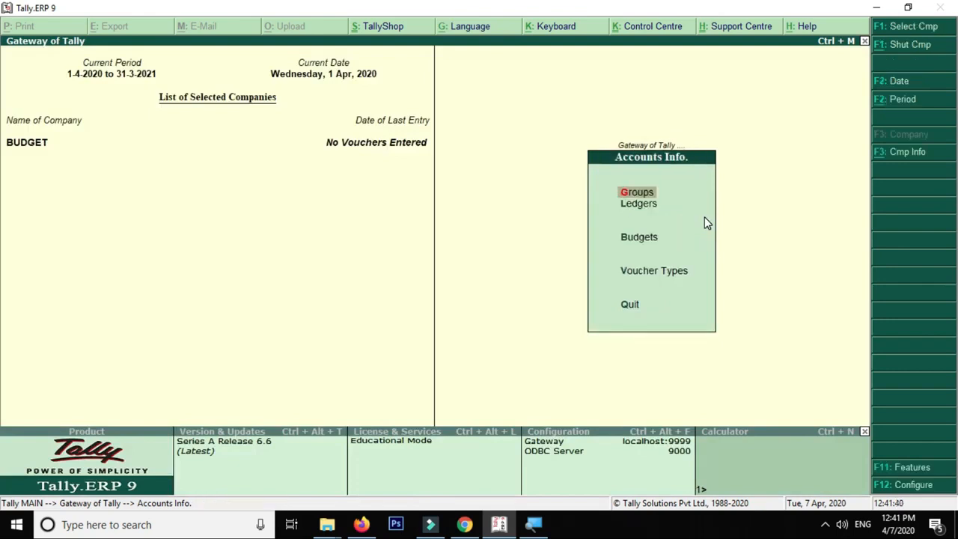
Return to the Gateway and open Accounts Info, moving down toward Budgets
{"action": "left_click", "coordinate": [655, 208]}
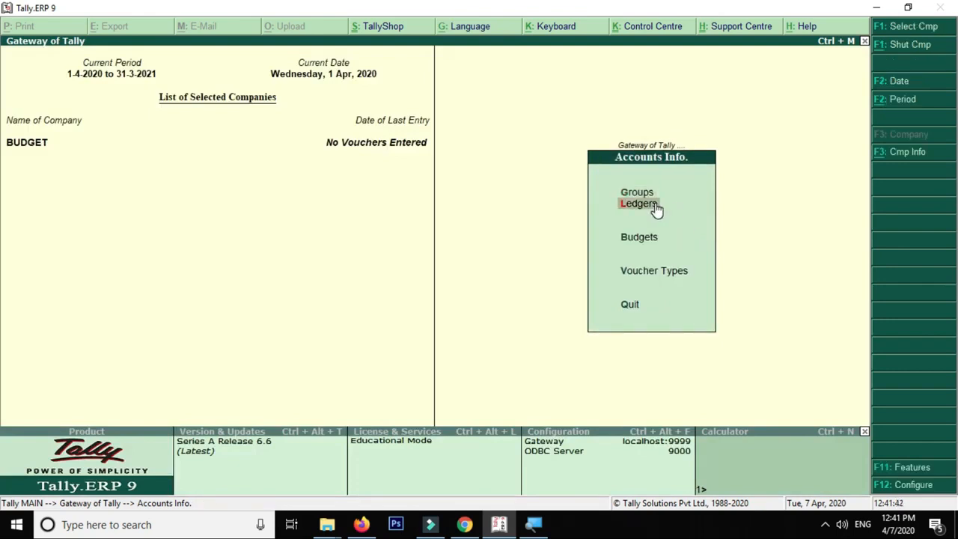
{"action": "key", "text": "Escape"}
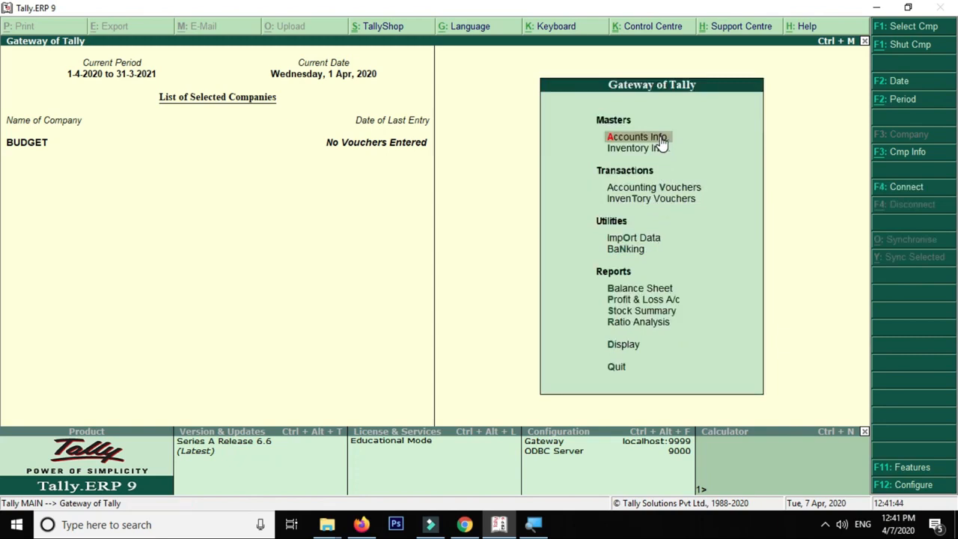
{"action": "left_click", "coordinate": [662, 141]}
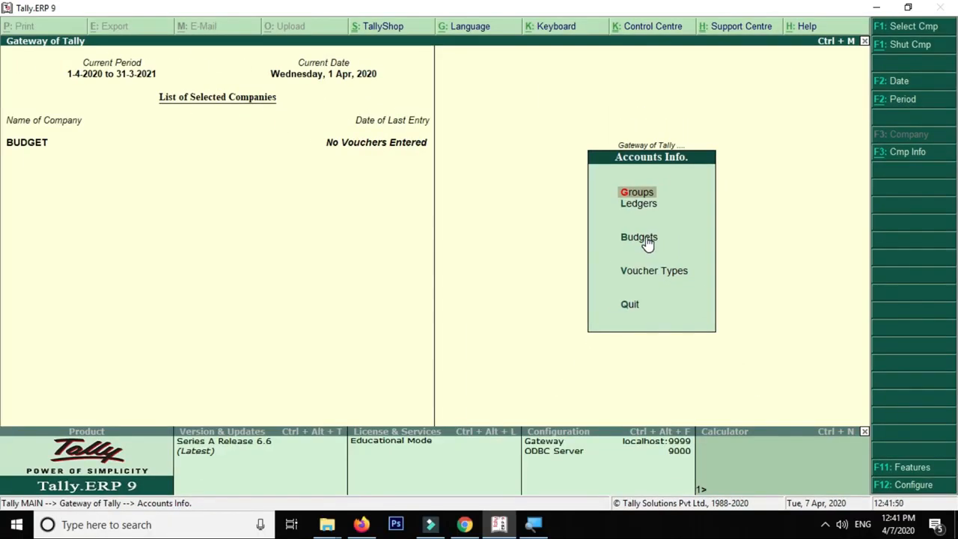
{"action": "key", "text": "Down"}
{"action": "key", "text": "Down"}
Start a new budget named ADVERTISING EXP under Primary
{"action": "key", "text": "Return"}
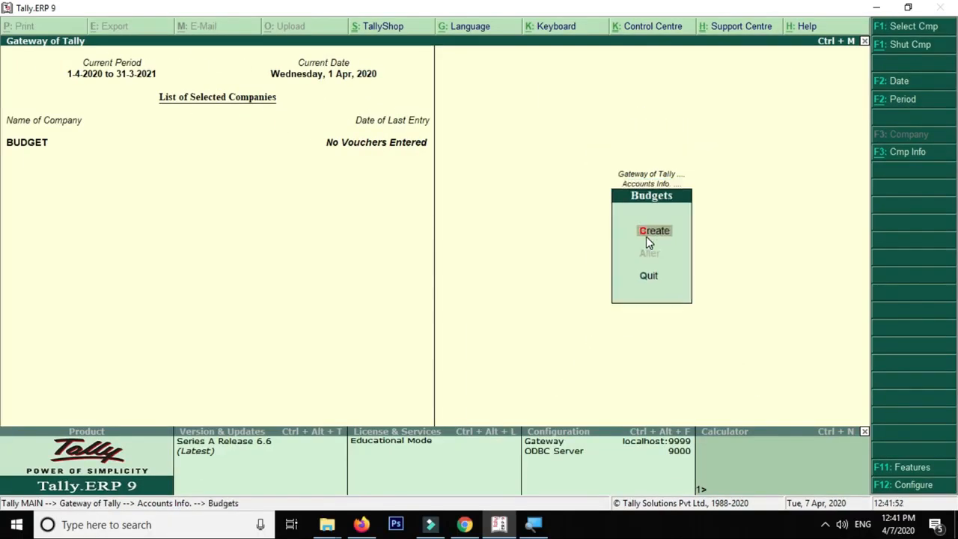
{"action": "key", "text": "Return"}
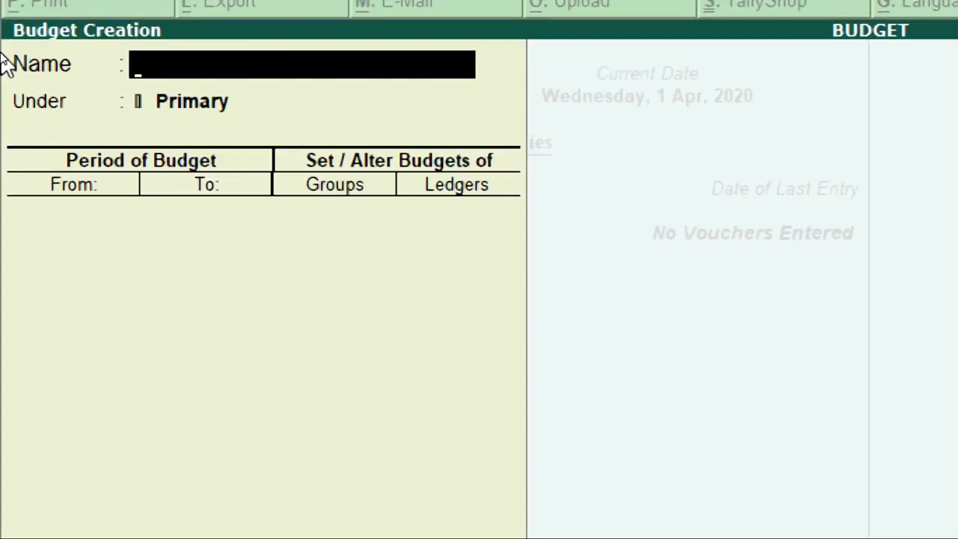
{"action": "type", "text": "ADVERTI"}
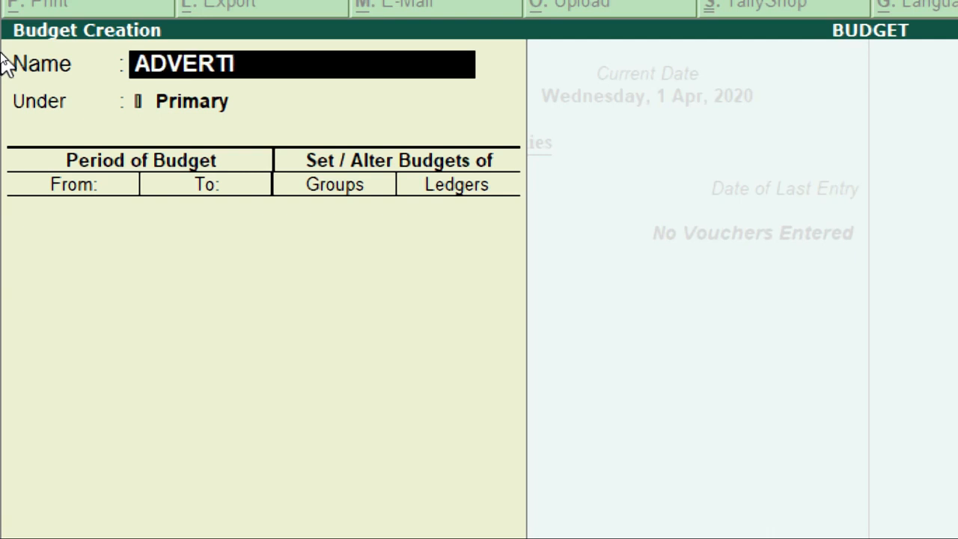
{"action": "type", "text": "SING"}
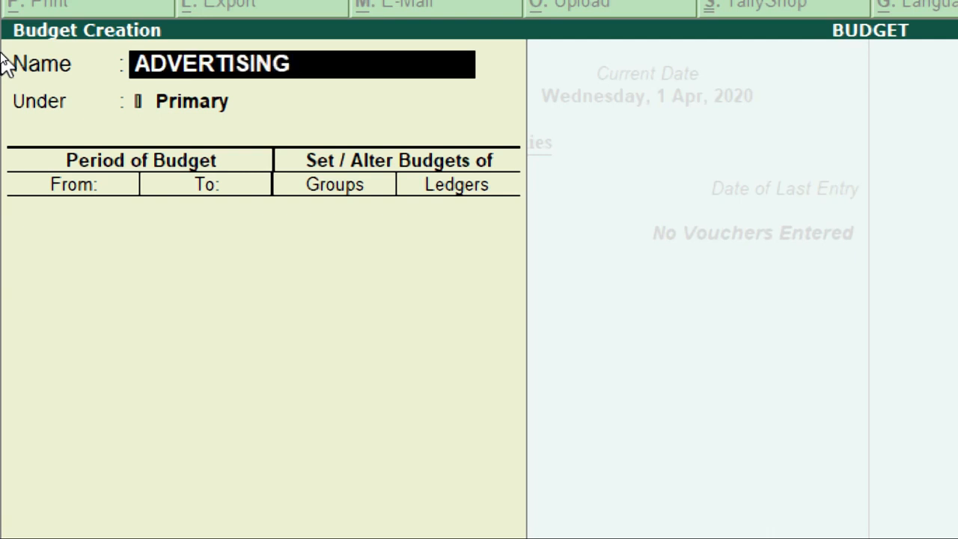
{"action": "type", "text": " EXP"}
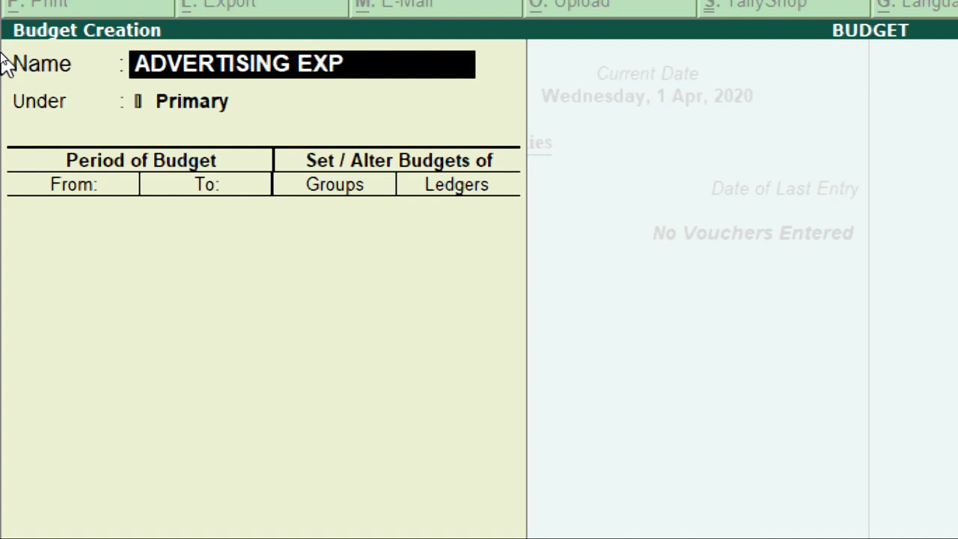
{"action": "key", "text": "Return"}
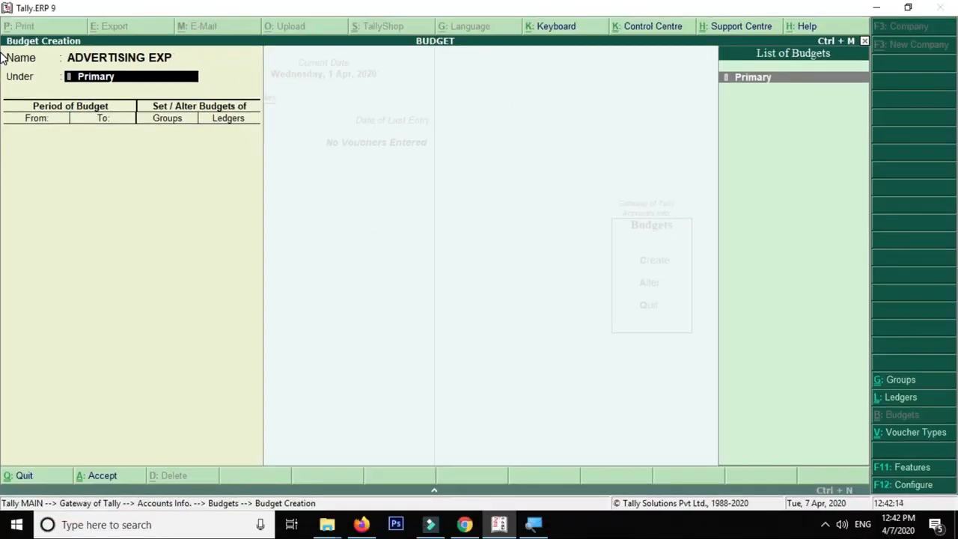
{"action": "key", "text": "Return"}
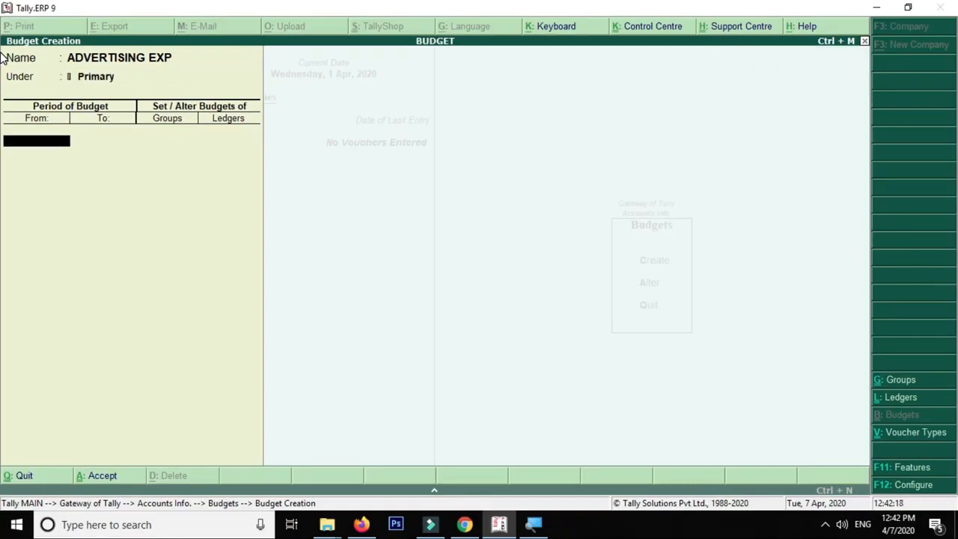
Set the budget period 1-Apr-2020 to 31-Mar-2021 and enable ledger budgets
{"action": "type", "text": "1"}
{"action": "key", "text": "Return"}
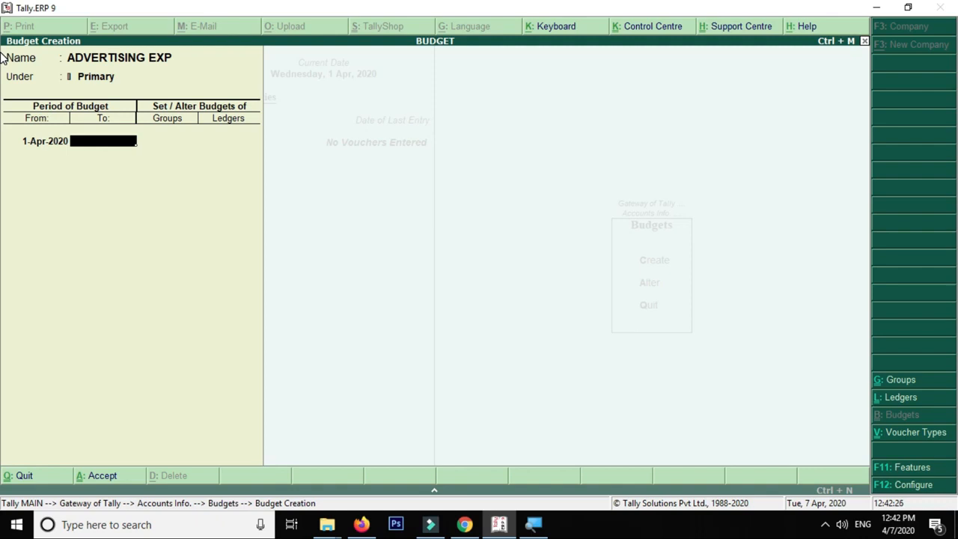
{"action": "type", "text": "31-3"}
{"action": "key", "text": "Return"}
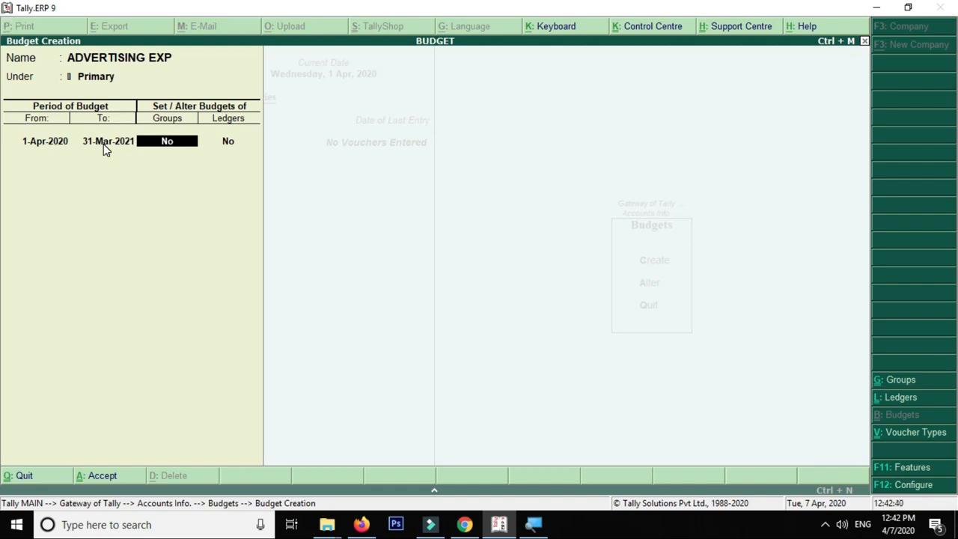
{"action": "key", "text": "Return"}
{"action": "type", "text": "y"}
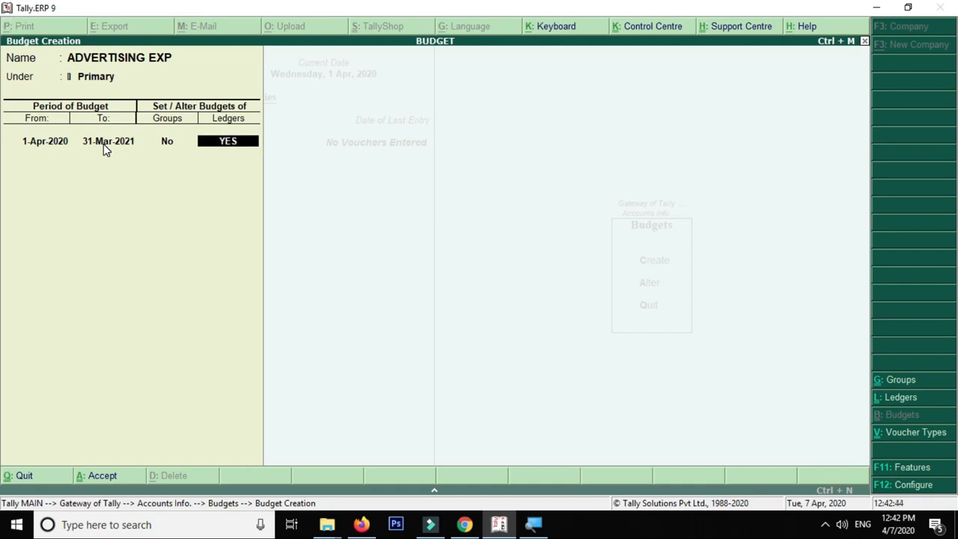
{"action": "key", "text": "Return"}
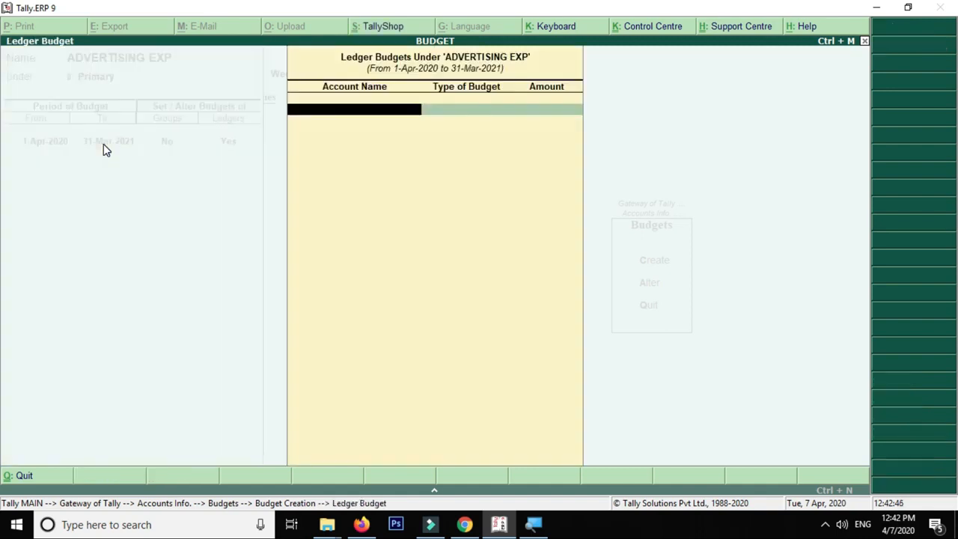
Enter A as the account, then create a new ledger with Alt+C and begin naming it ADVERTISING EXPENSES
{"action": "type", "text": "A"}
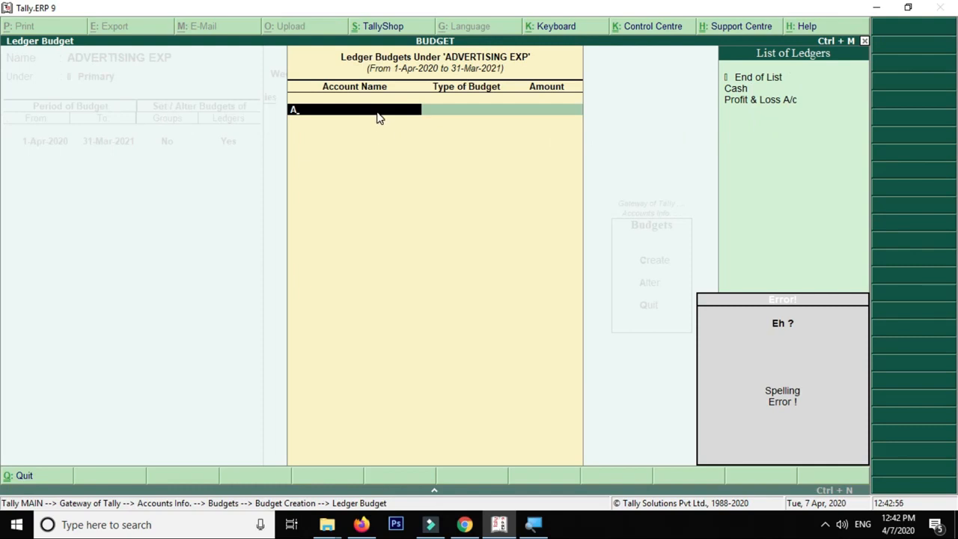
{"action": "key", "text": "alt+c"}
{"action": "type", "text": "DVERTISING EXPES"}
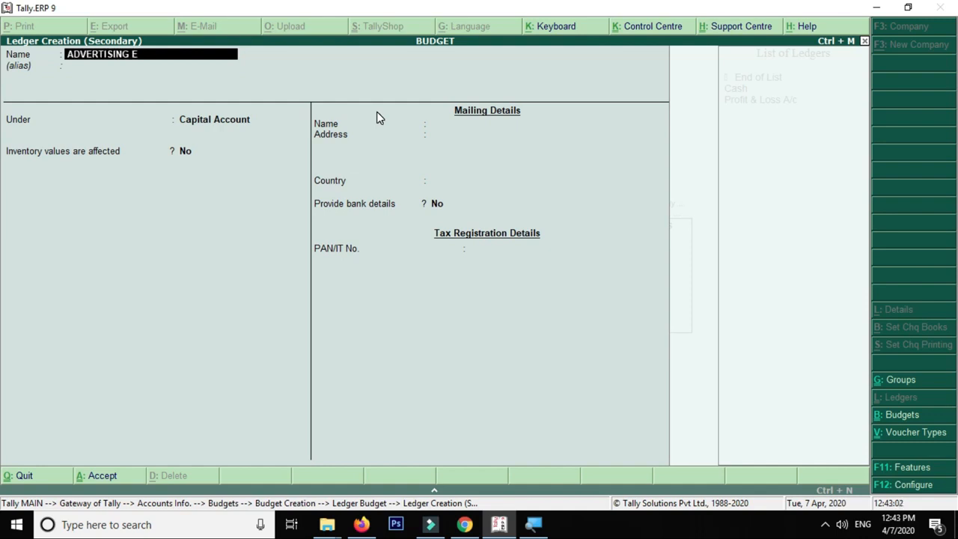
Correct the ledger name to ADVERTISING EXPENSES and place it under Indirect Expenses
{"action": "key", "text": "BackSpace"}
{"action": "type", "text": "NSES"}
{"action": "key", "text": "Return"}
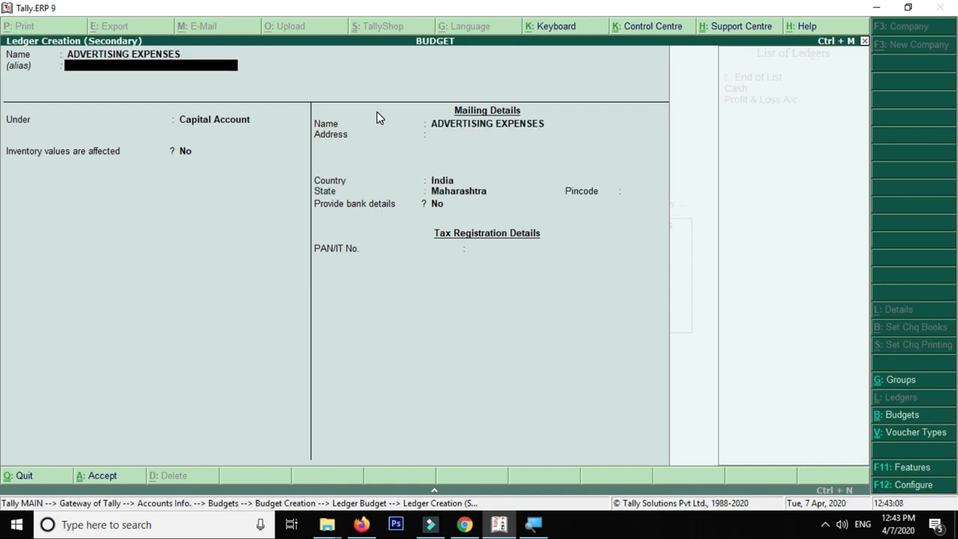
{"action": "key", "text": "Return"}
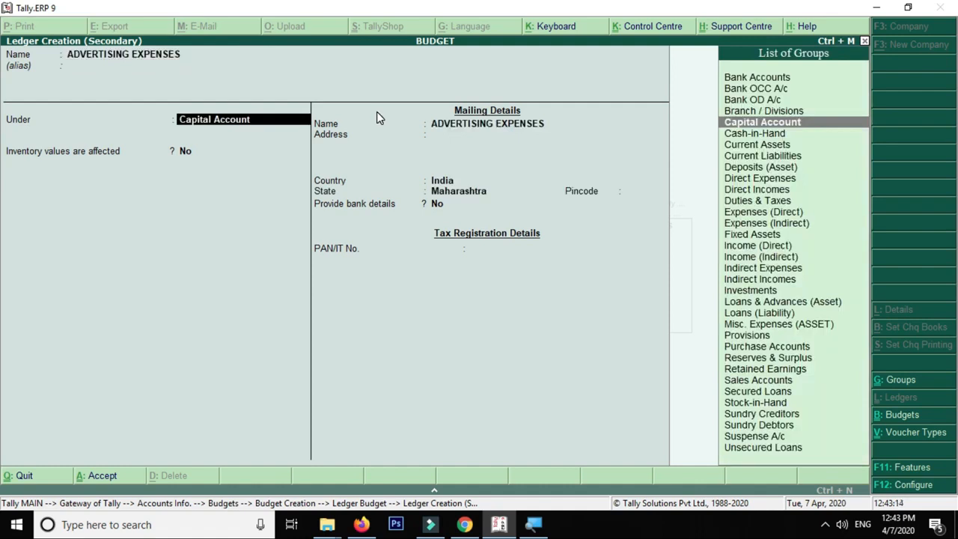
{"action": "type", "text": "IND"}
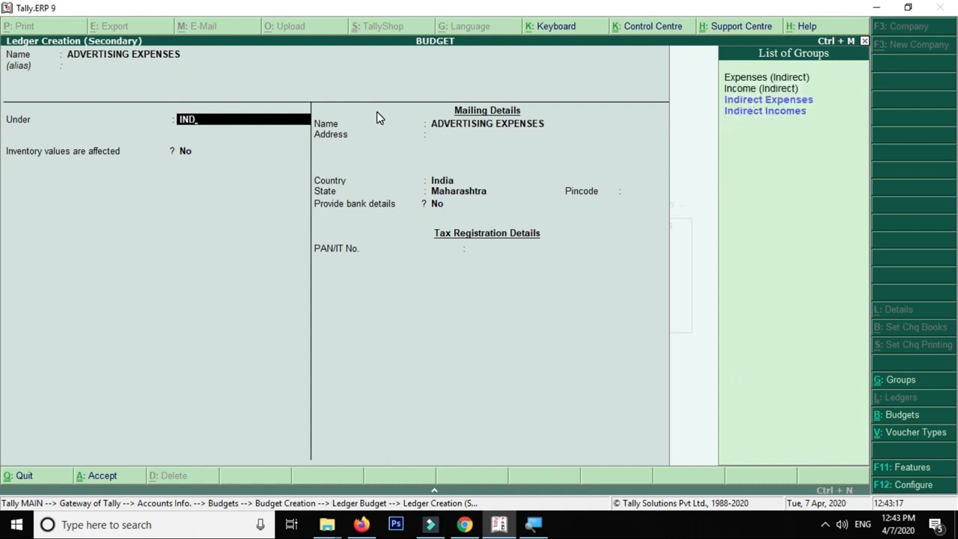
{"action": "key", "text": "Down"}
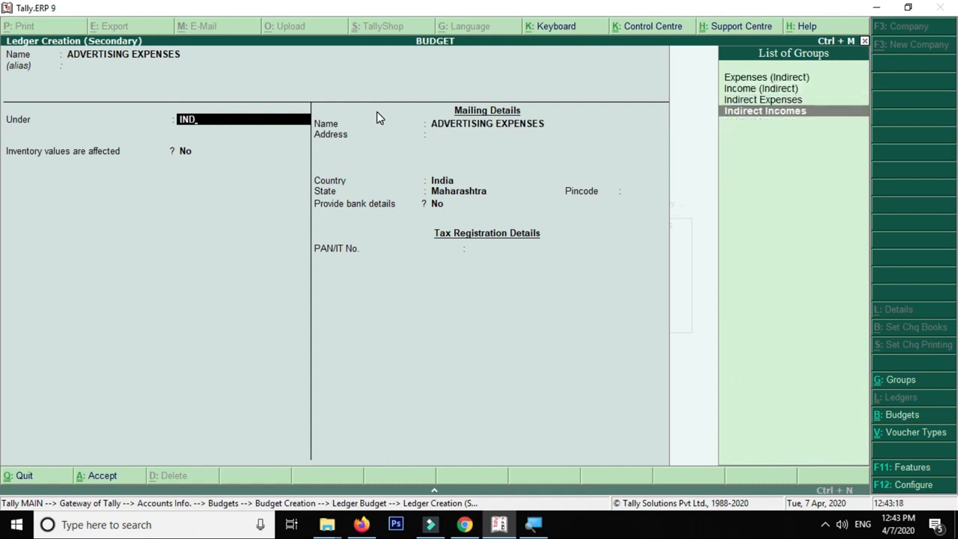
{"action": "key", "text": "Up"}
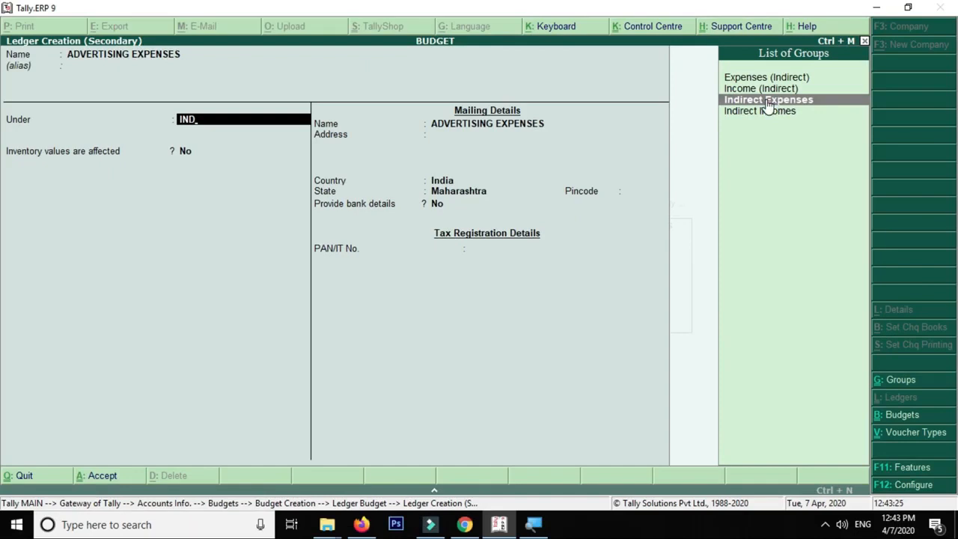
{"action": "left_click", "coordinate": [768, 104]}
{"action": "key", "text": "Return"}
{"action": "key", "text": "Return"}
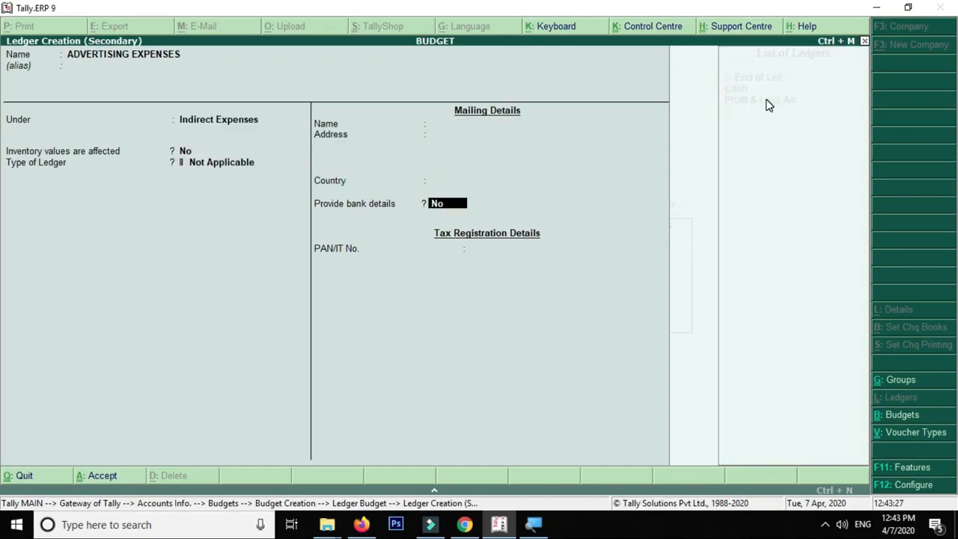
{"action": "key", "text": "Return"}
{"action": "key", "text": "Return"}
{"action": "key", "text": "Return"}
{"action": "key", "text": "Return"}
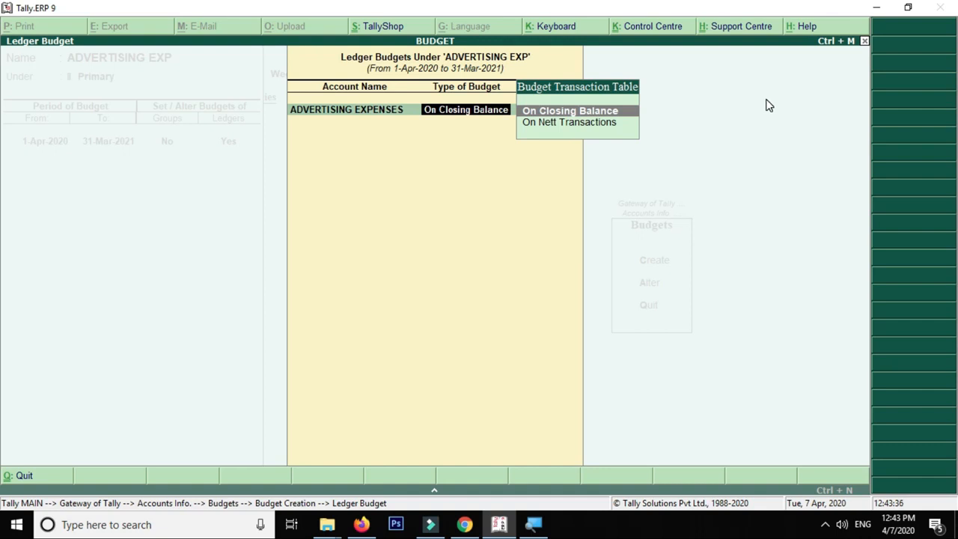
Budget ADVERTISING EXPENSES at 1,00,000.00 on closing balance and save ADVERTISING EXP
{"action": "key", "text": "Return"}
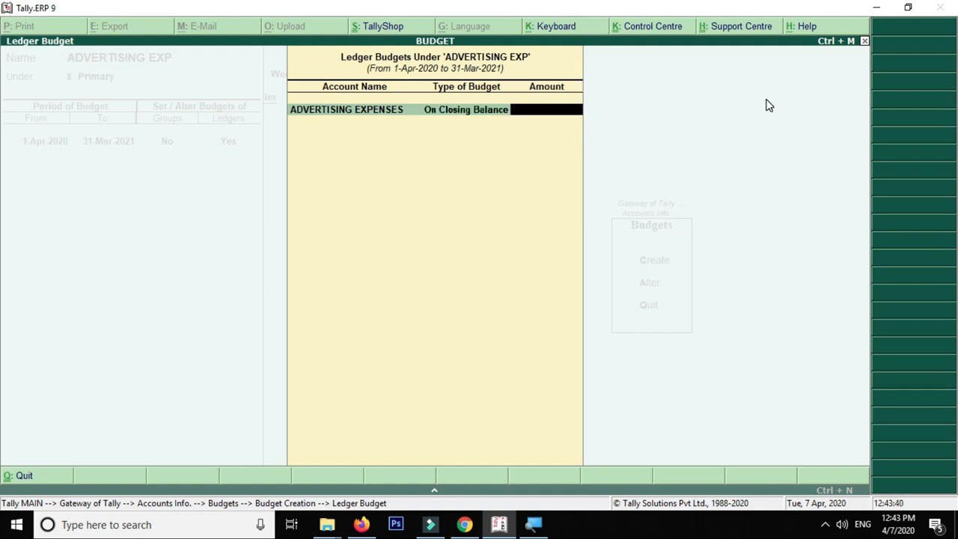
{"action": "type", "text": "100000"}
{"action": "key", "text": "Return"}
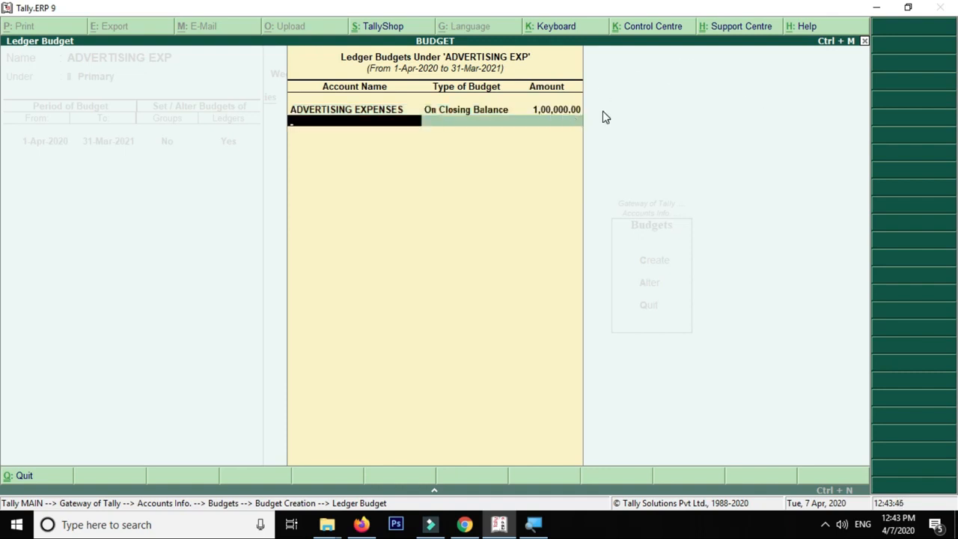
{"action": "key", "text": "Return"}
{"action": "key", "text": "Return"}
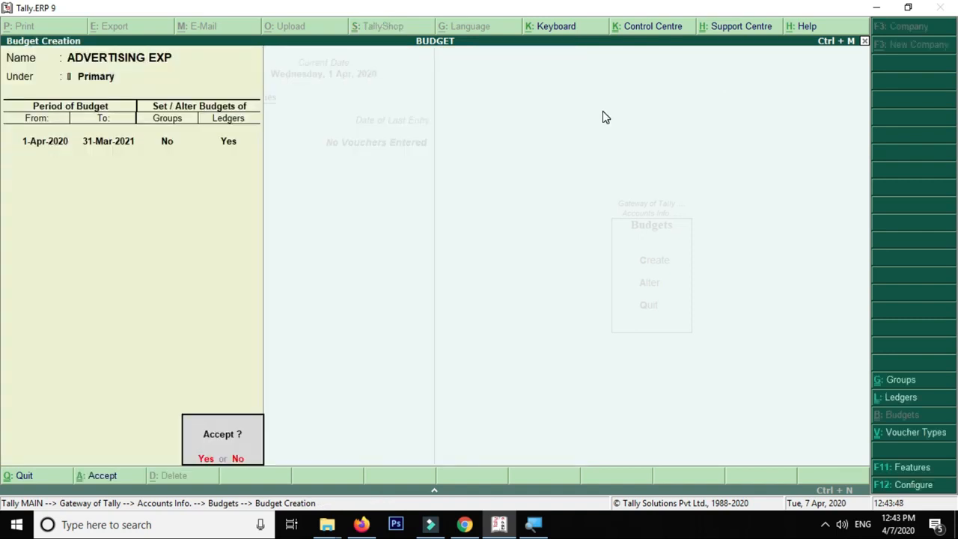
{"action": "key", "text": "Return"}
{"action": "key", "text": "Escape"}
{"action": "key", "text": "Return"}
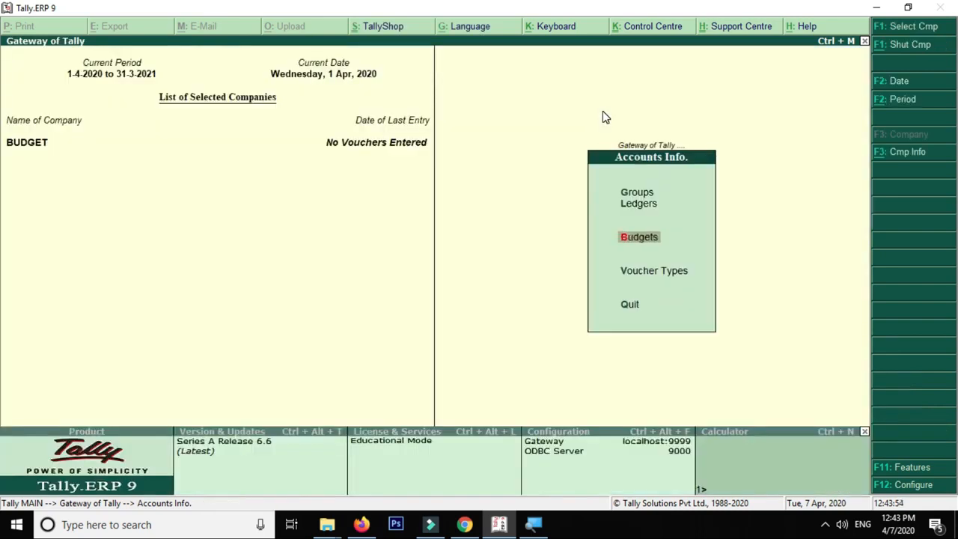
Back out of Budget Creation and its menus to the Gateway of Tally
{"action": "key", "text": "Escape"}
{"action": "key", "text": "Down"}
{"action": "key", "text": "Down"}
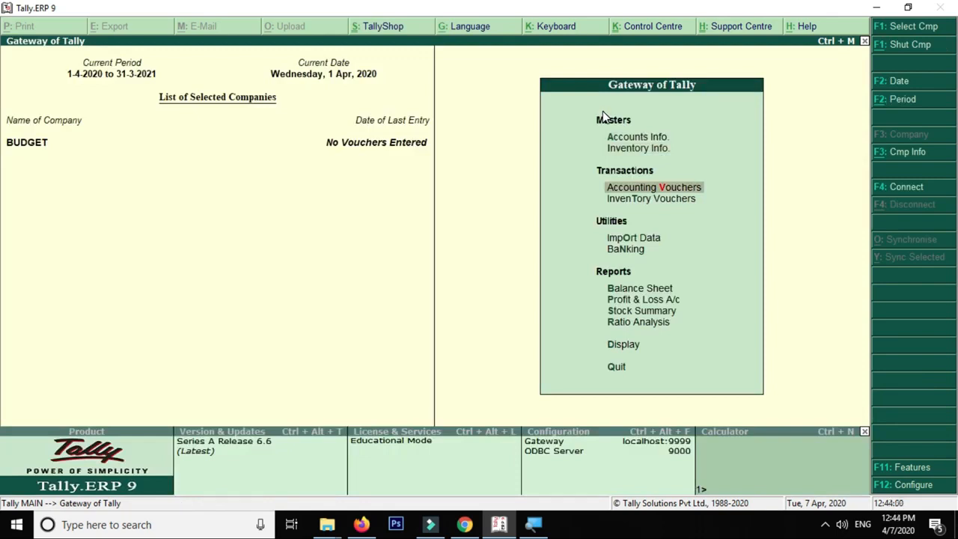
{"action": "key", "text": "Up"}
{"action": "key", "text": "Up"}
{"action": "key", "text": "Return"}
{"action": "key", "text": "Down"}
{"action": "key", "text": "Down"}
{"action": "key", "text": "Down"}
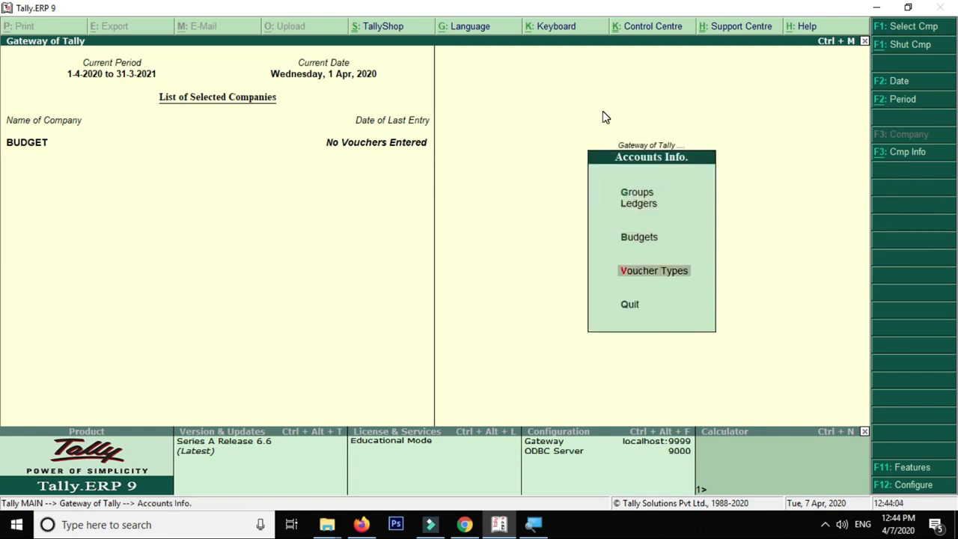
{"action": "key", "text": "Up"}
{"action": "key", "text": "Return"}
{"action": "key", "text": "Return"}
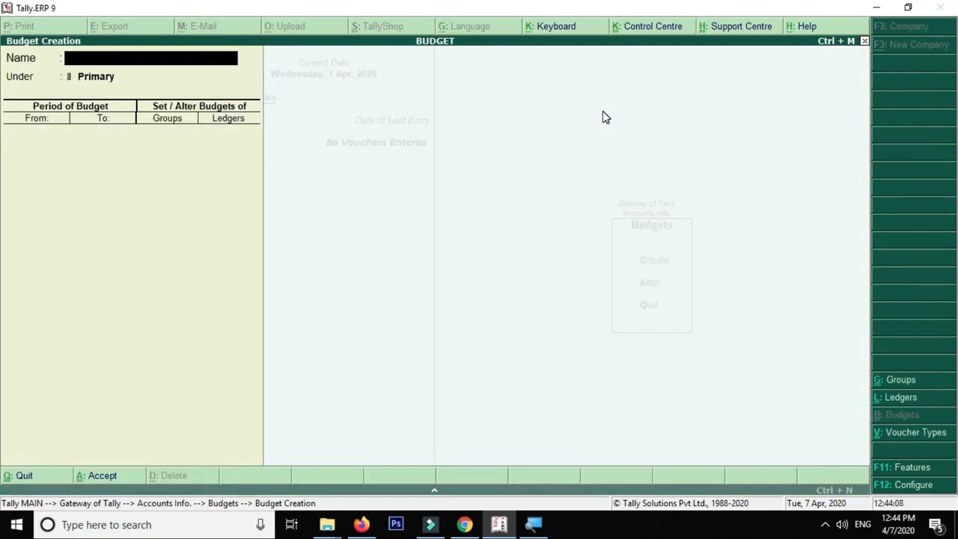
{"action": "key", "text": "Escape"}
{"action": "key", "text": "y"}
{"action": "key", "text": "Escape"}
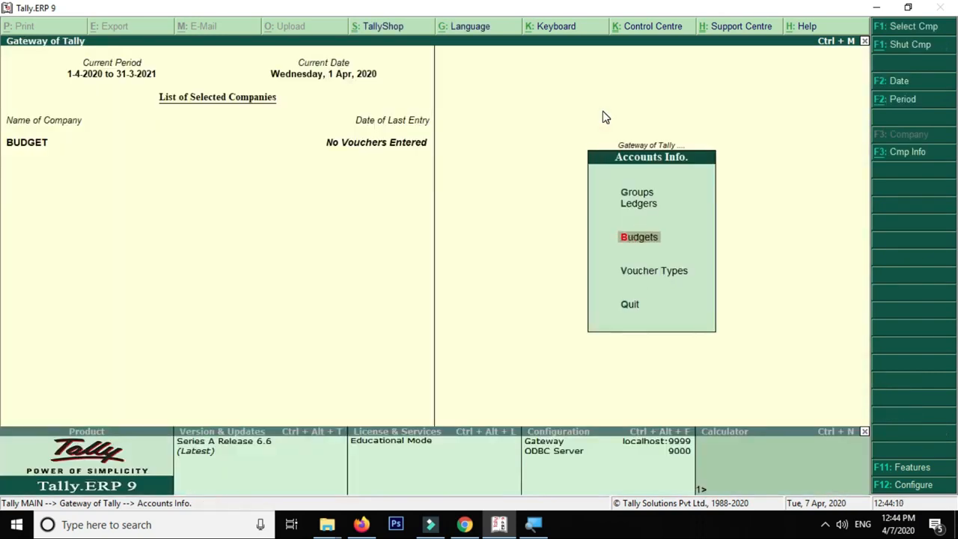
{"action": "key", "text": "Escape"}
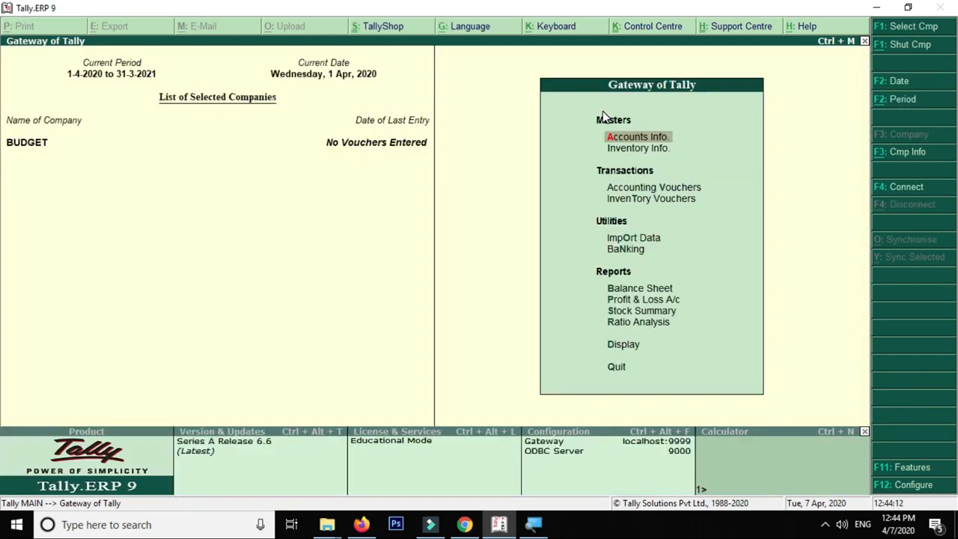
Open the BUDGET company's Balance Sheet as at 1-Apr-2020
{"action": "key", "text": "Down"}
{"action": "key", "text": "Down"}
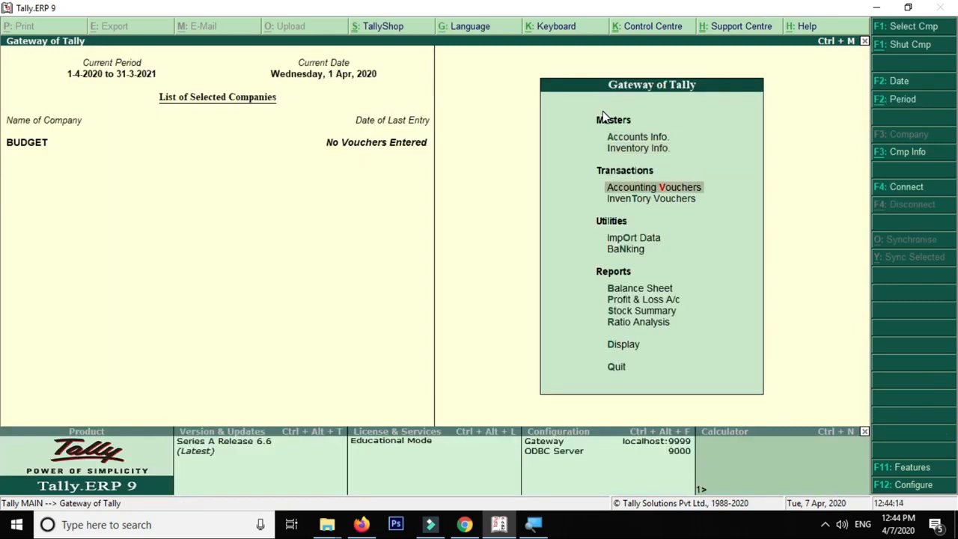
{"action": "key", "text": "Down"}
{"action": "key", "text": "Down"}
{"action": "key", "text": "Down"}
{"action": "key", "text": "Down"}
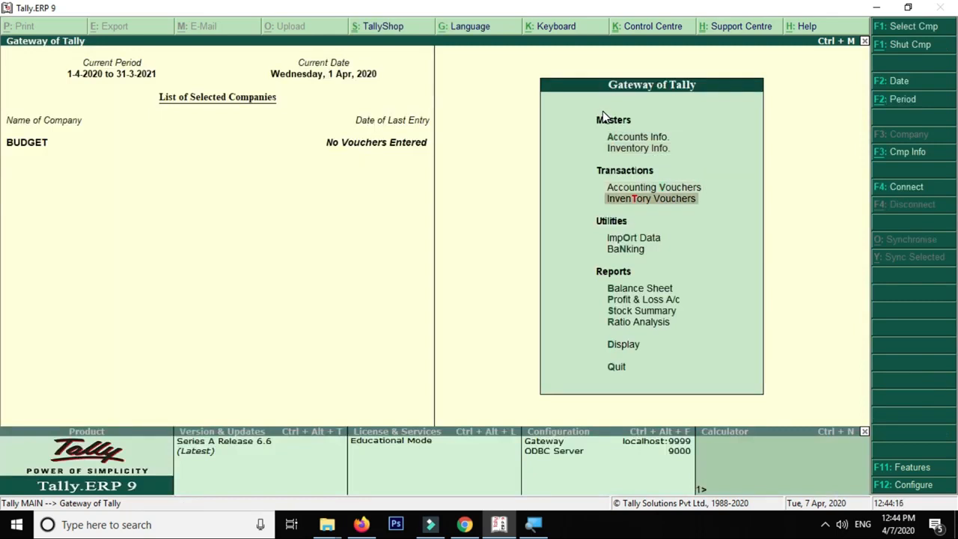
{"action": "key", "text": "Return"}
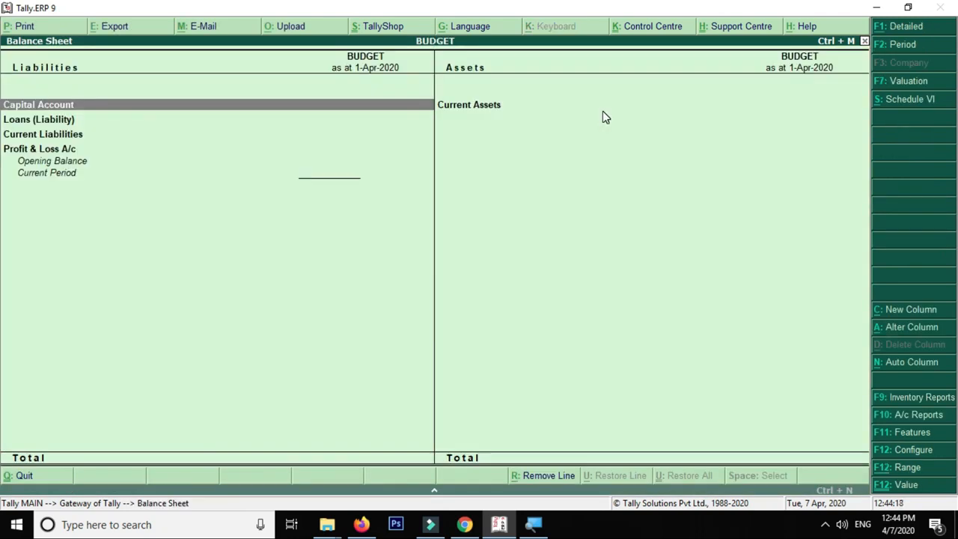
Close the empty Balance Sheet and return to the Gateway of Tally
{"action": "key", "text": "Escape"}
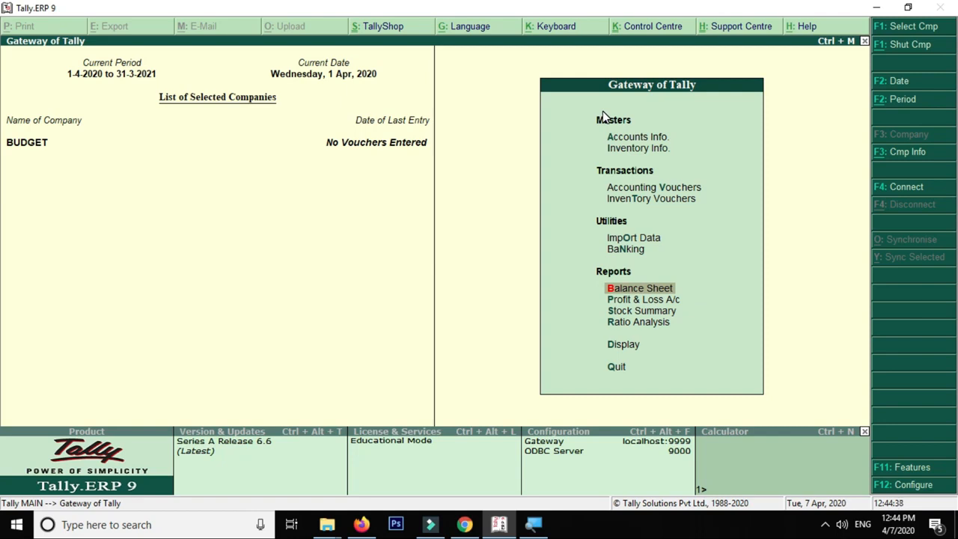
Start a new Payment voucher No. 1 dated 1-Apr-2020 from Accounting Vouchers
{"action": "key", "text": "Up"}
{"action": "key", "text": "Up"}
{"action": "key", "text": "Up"}
{"action": "key", "text": "Up"}
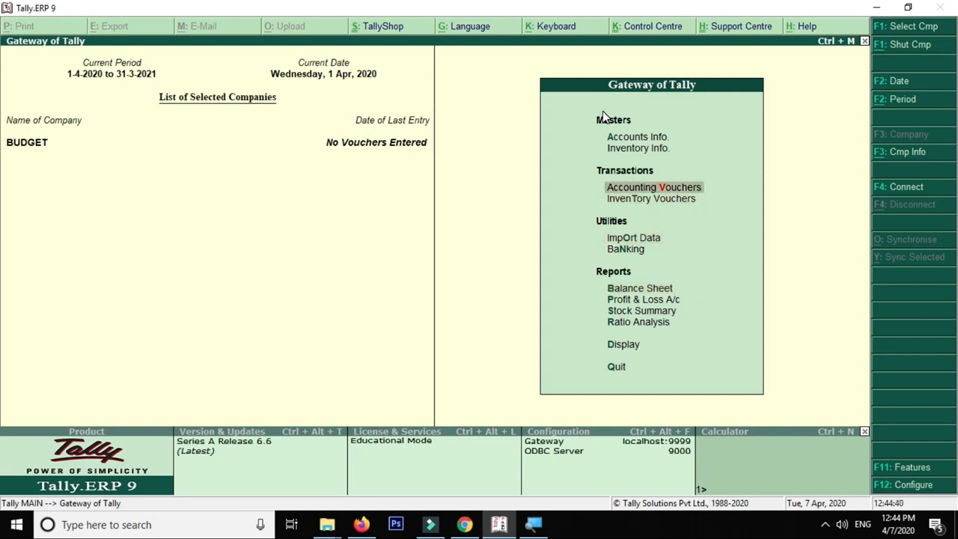
{"action": "key", "text": "Return"}
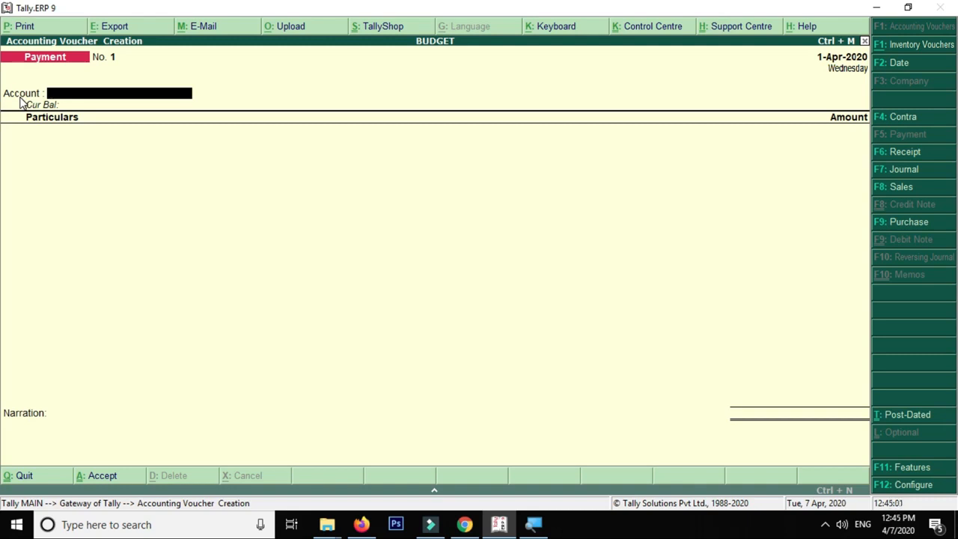
Set the Payment voucher F12 options: single-entry mode No, Cr/Dr instead of To/By Yes
{"action": "key", "text": "F12"}
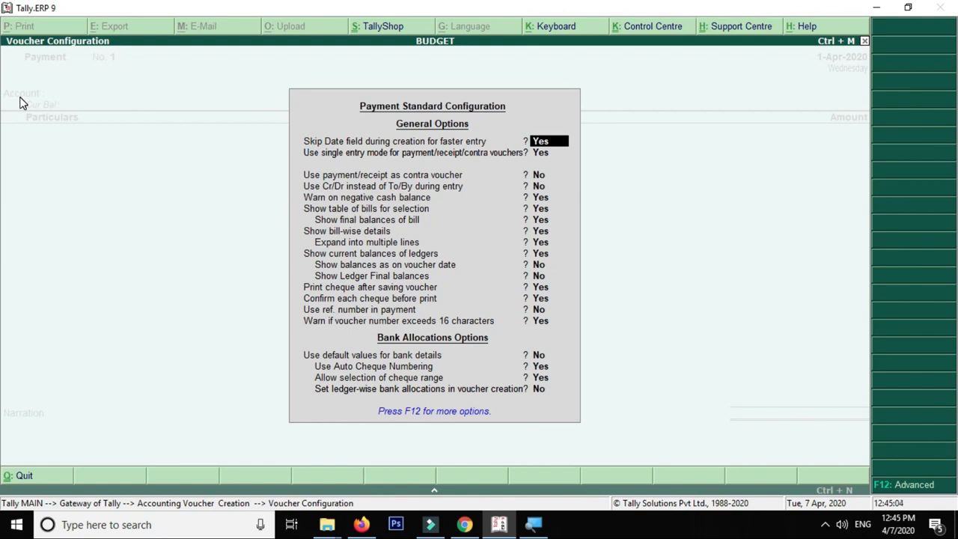
{"action": "key", "text": "Return"}
{"action": "key", "text": "Return"}
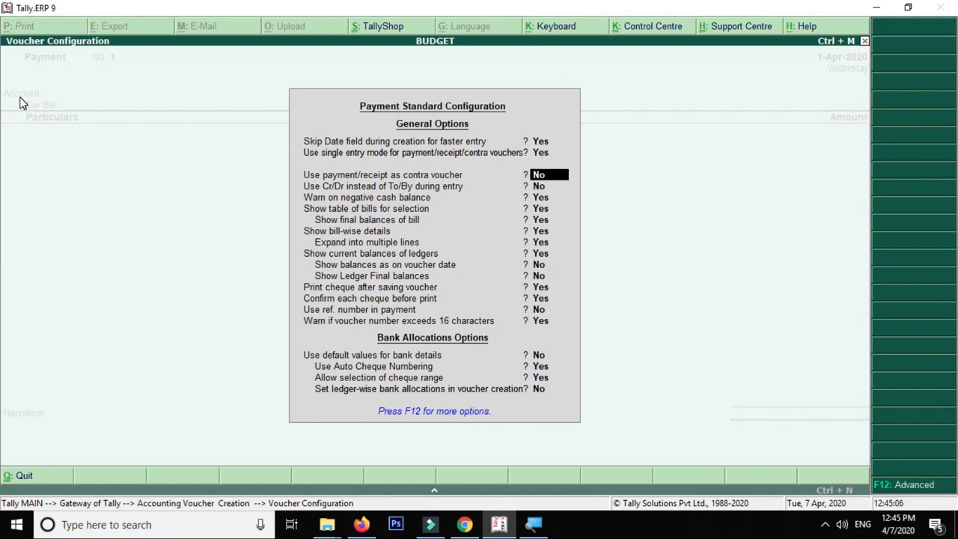
{"action": "key", "text": "Up"}
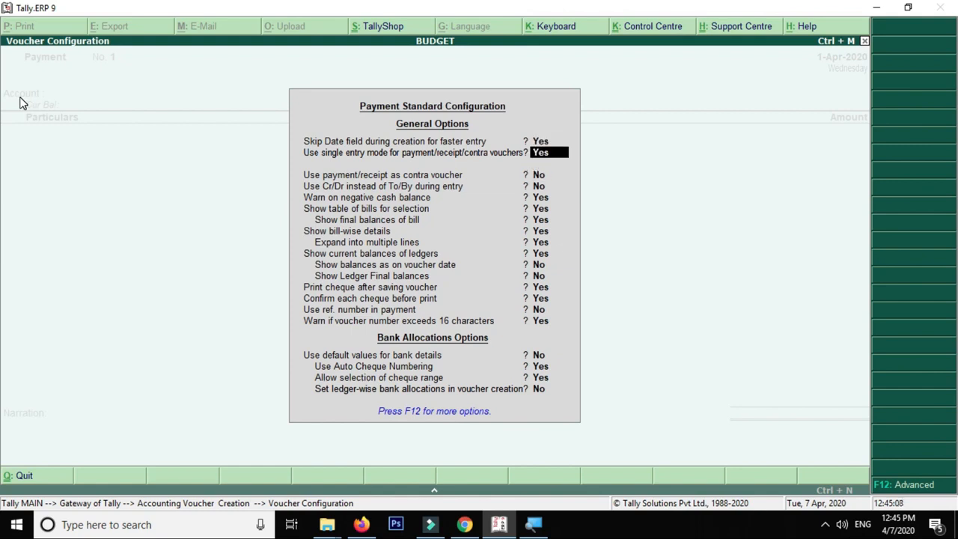
{"action": "type", "text": "n"}
{"action": "key", "text": "Return"}
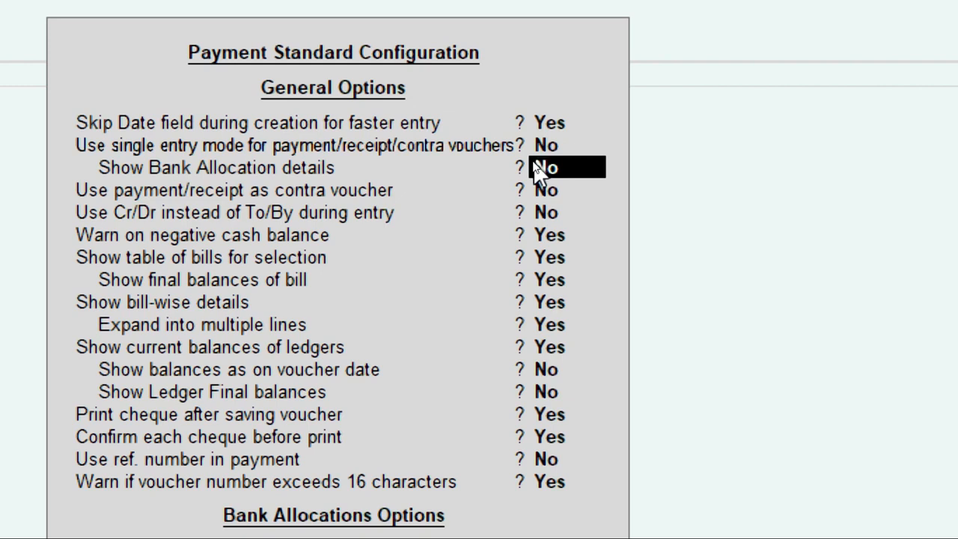
{"action": "key", "text": "Return"}
{"action": "key", "text": "Return"}
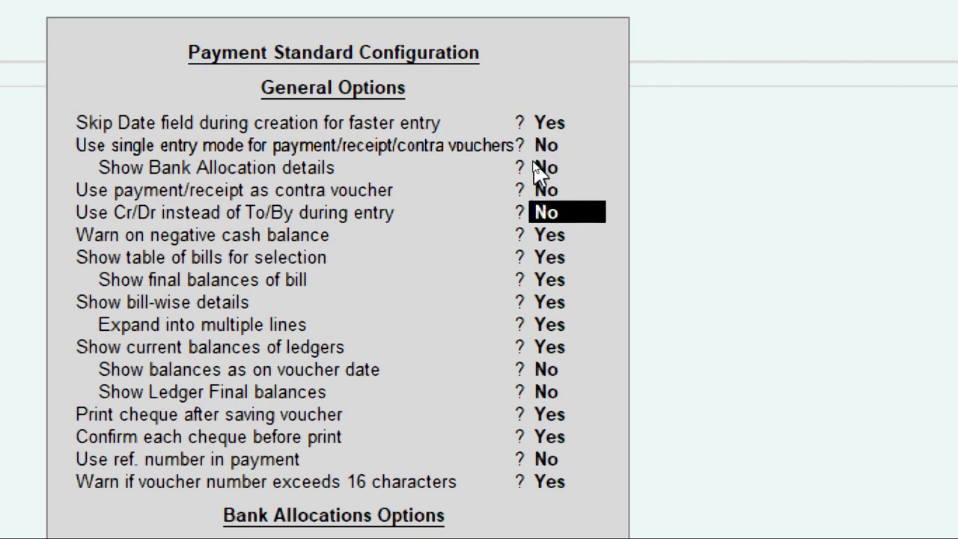
{"action": "type", "text": "YES"}
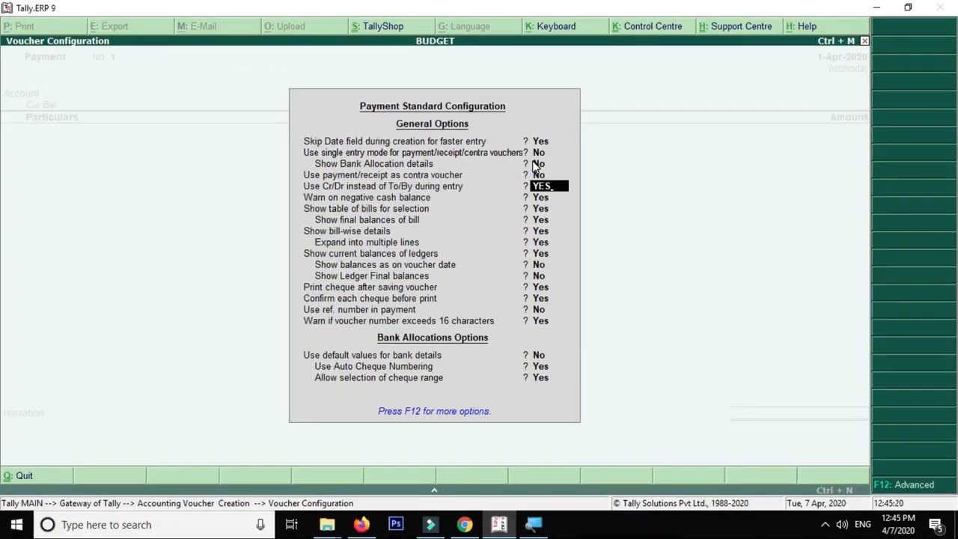
{"action": "key", "text": "Return"}
{"action": "key", "text": "Return"}
{"action": "key", "text": "Return"}
{"action": "key", "text": "Return"}
{"action": "key", "text": "Return"}
{"action": "key", "text": "Return"}
{"action": "key", "text": "Return"}
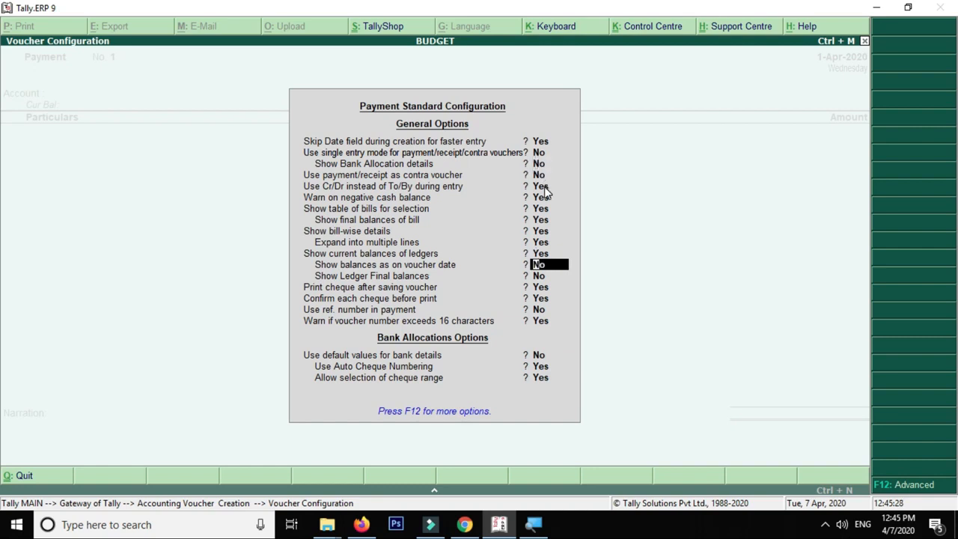
{"action": "key", "text": "ctrl+a"}
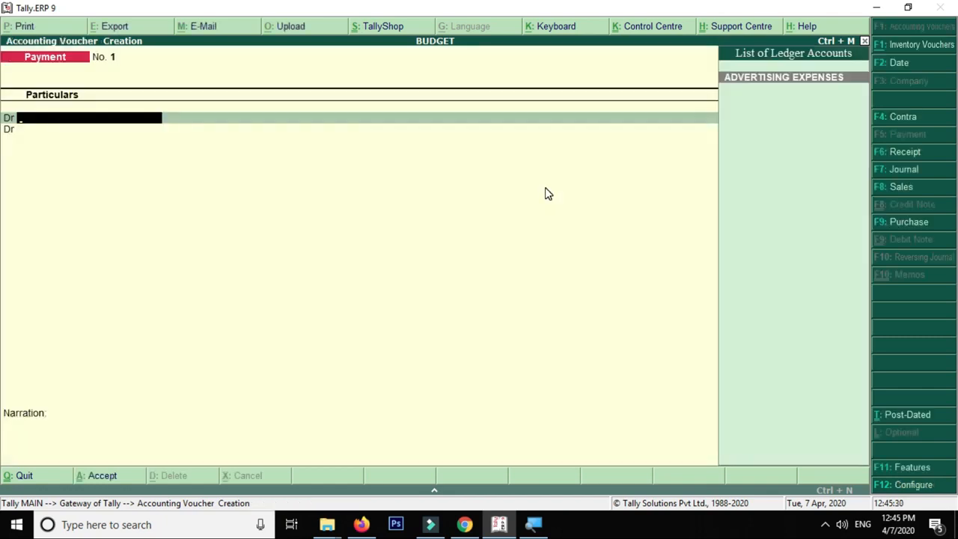
On a fresh Payment voucher, debit ADVERTISING EXPENSES by 10,000
{"action": "key", "text": "Escape"}
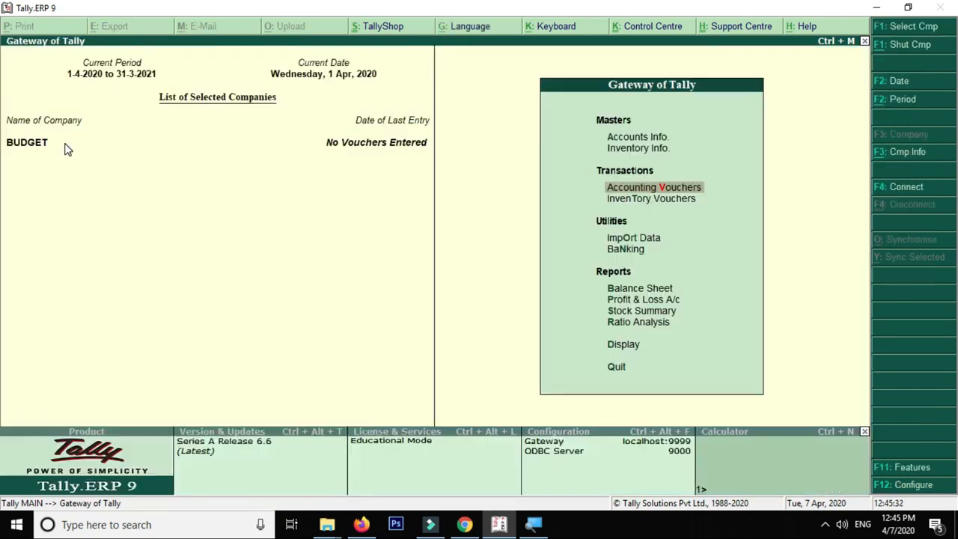
{"action": "key", "text": "Return"}
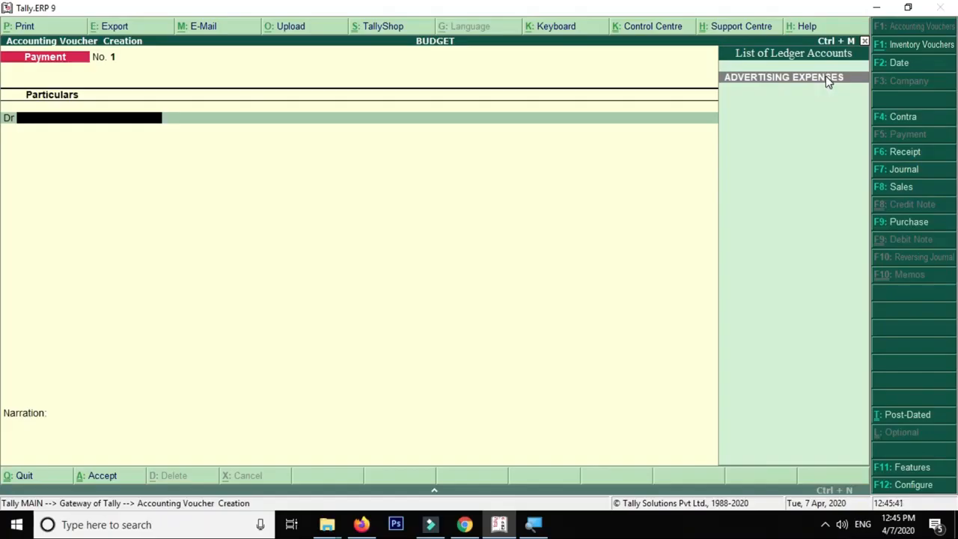
{"action": "left_click", "coordinate": [826, 78]}
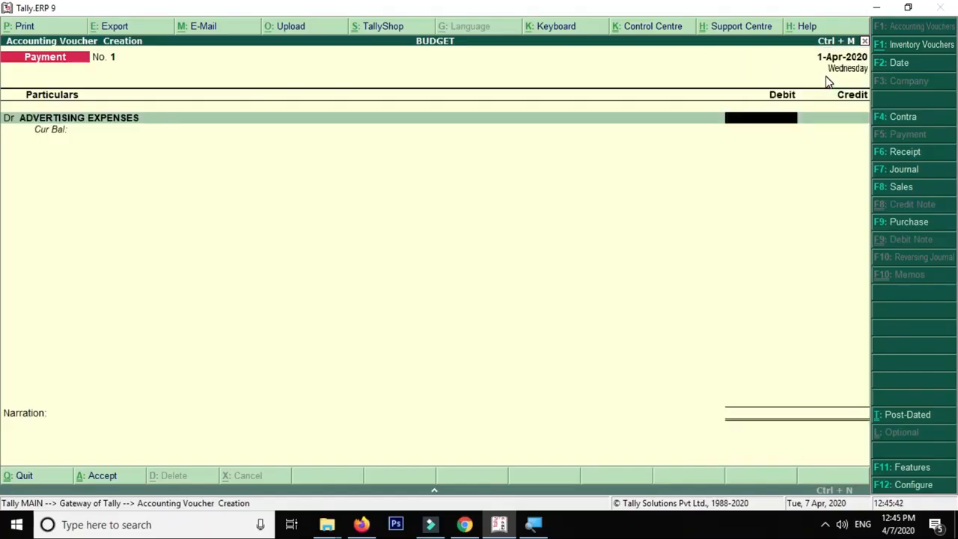
{"action": "type", "text": "10000"}
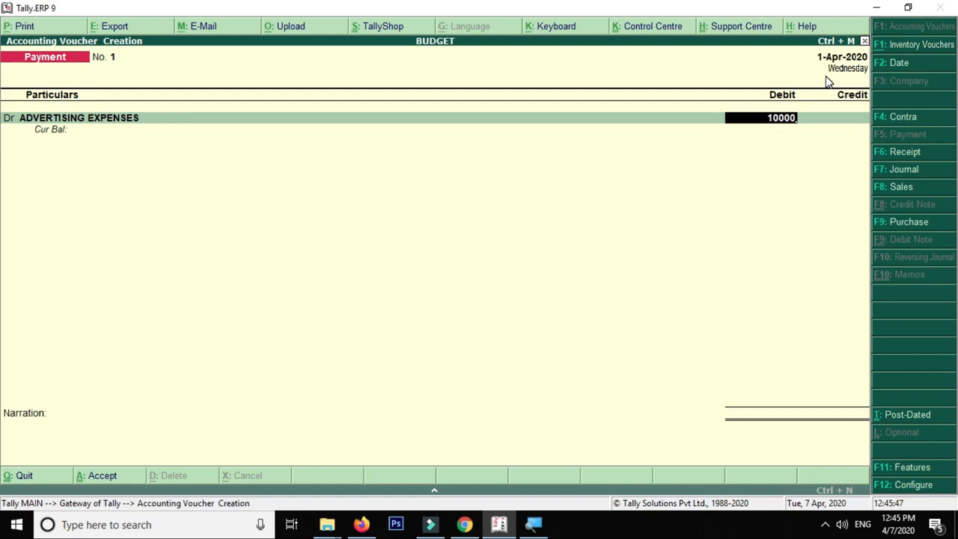
{"action": "key", "text": "Return"}
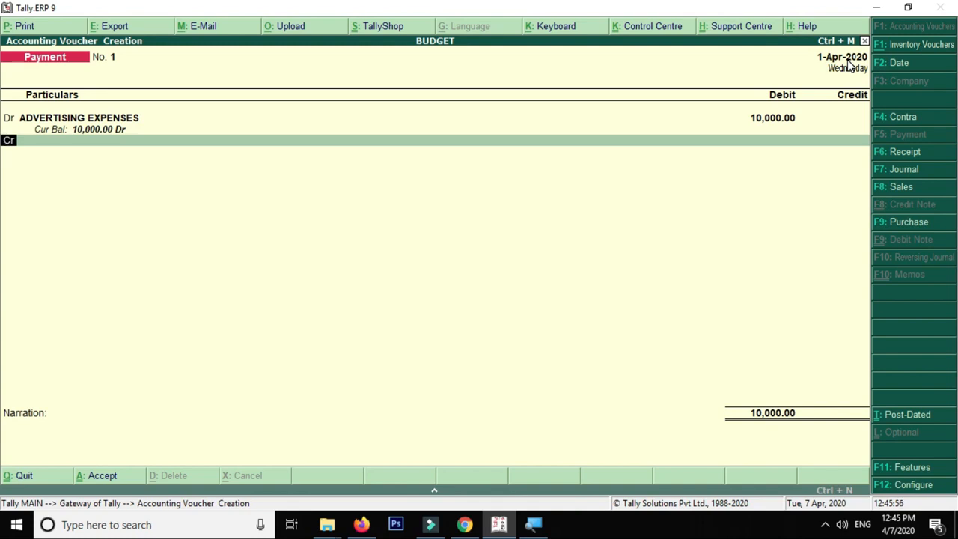
Credit the Cash ledger with the balancing 10,000.00
{"action": "key", "text": "Return"}
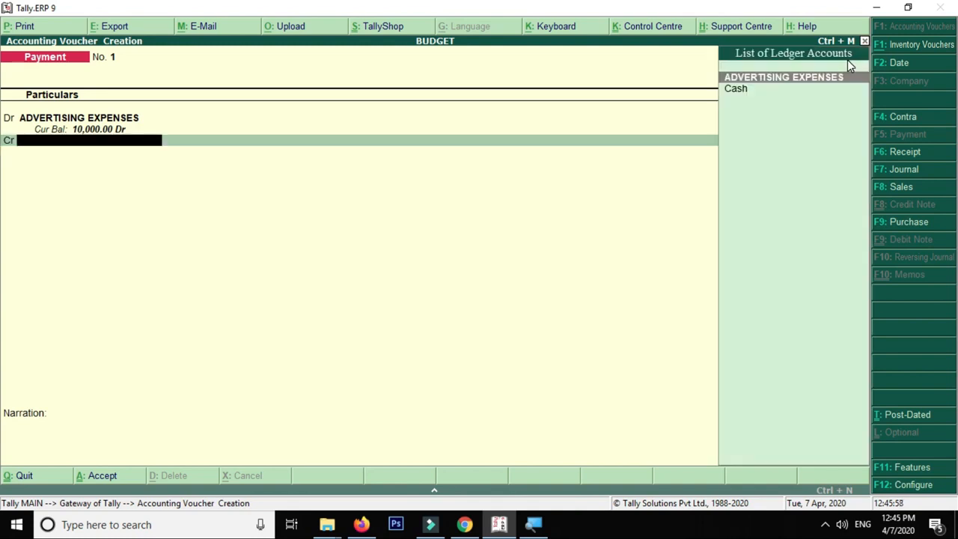
{"action": "key", "text": "Down"}
{"action": "key", "text": "Return"}
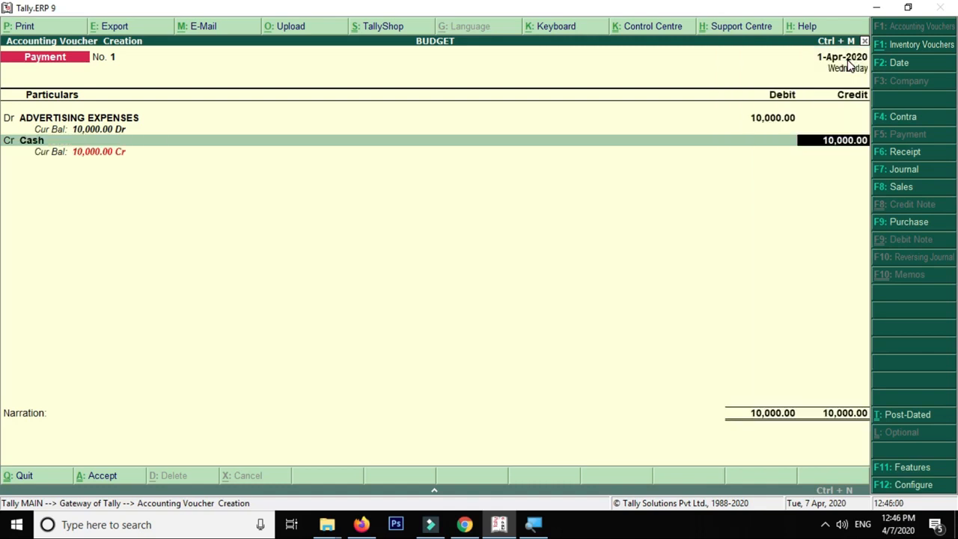
{"action": "key", "text": "BackSpace"}
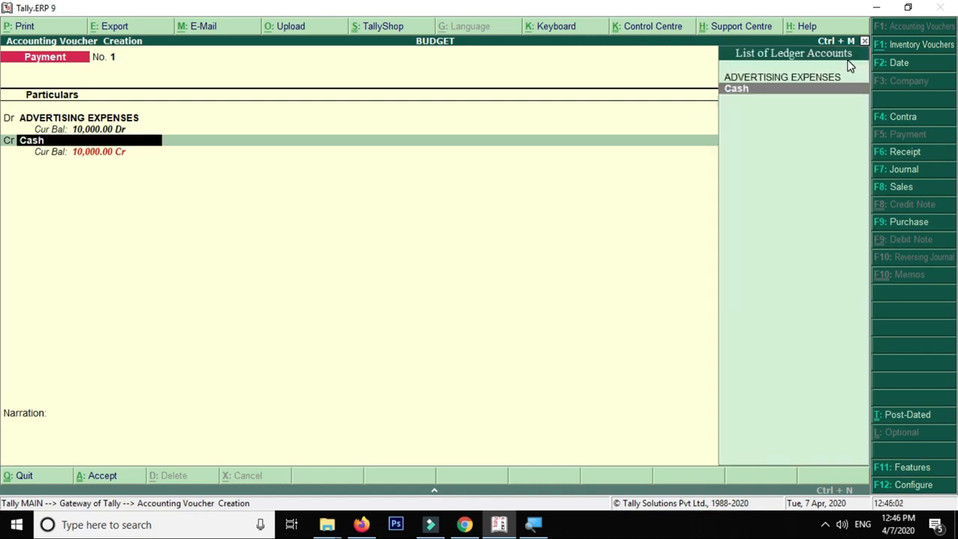
{"action": "key", "text": "Return"}
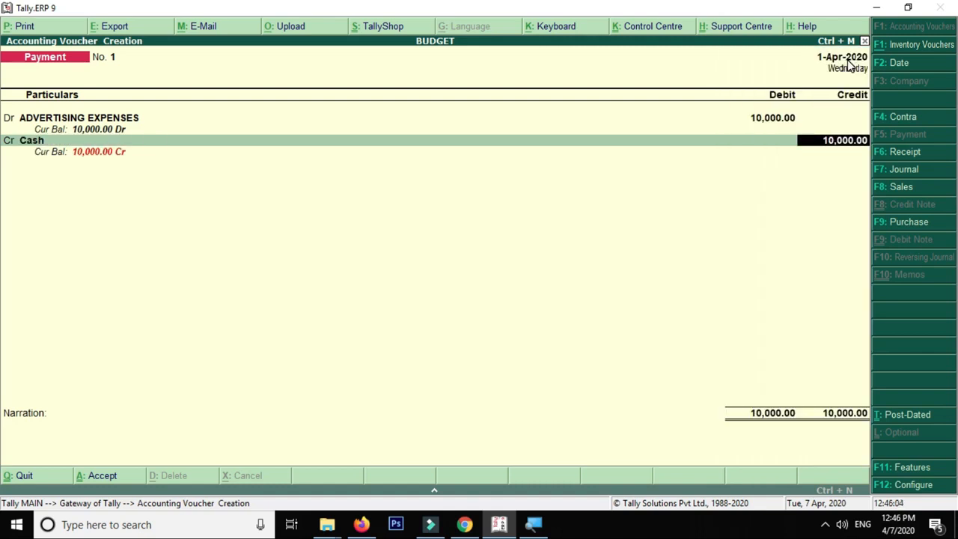
{"action": "key", "text": "BackSpace"}
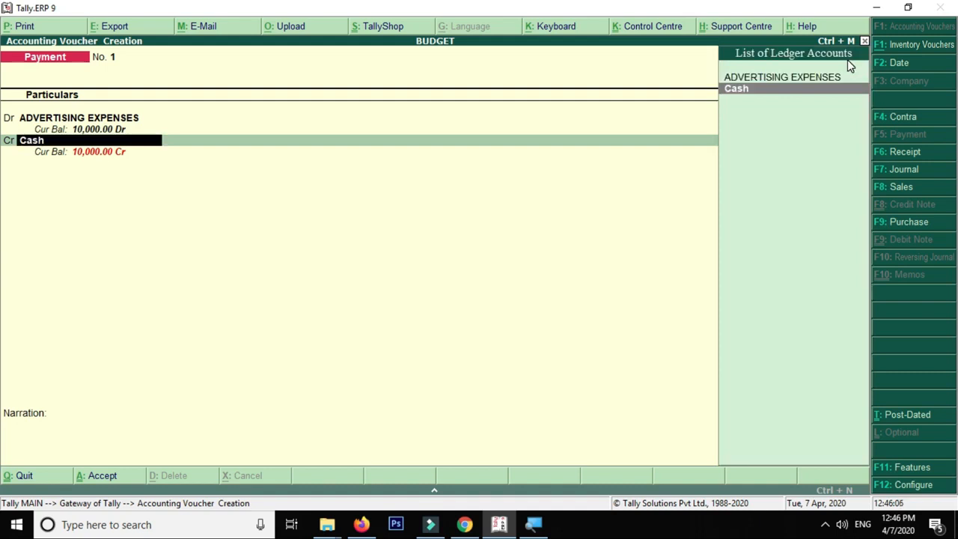
{"action": "key", "text": "Return"}
Alter the Cash ledger to add a 2,00,000.00 Dr opening balance
{"action": "key", "text": "BackSpace"}
{"action": "key", "text": "ctrl+Return"}
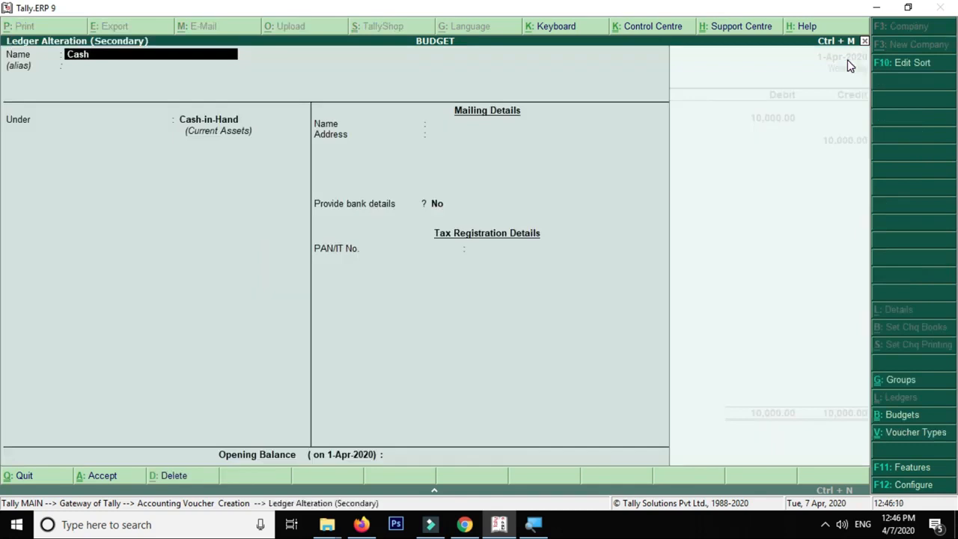
{"action": "key", "text": "Return"}
{"action": "key", "text": "Return"}
{"action": "key", "text": "Return"}
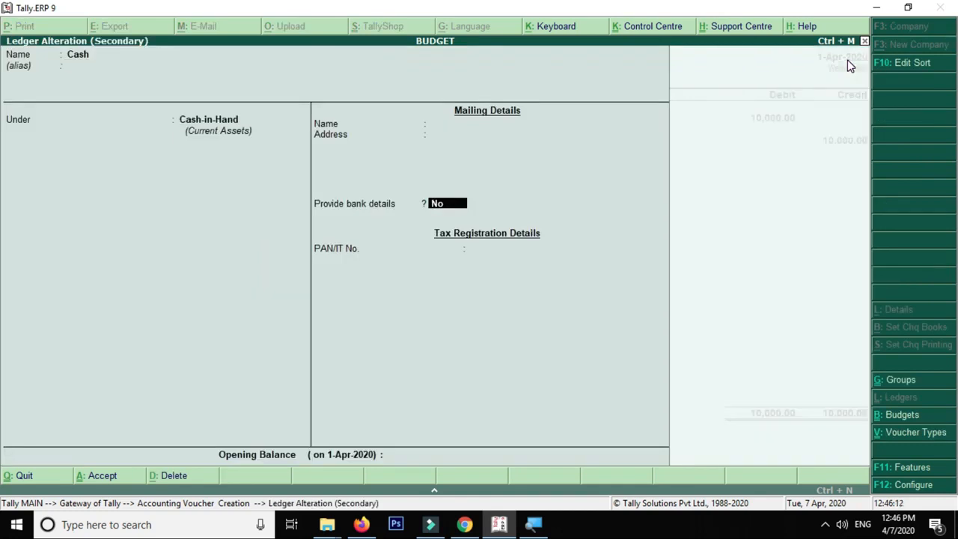
{"action": "key", "text": "Return"}
{"action": "type", "text": "200000"}
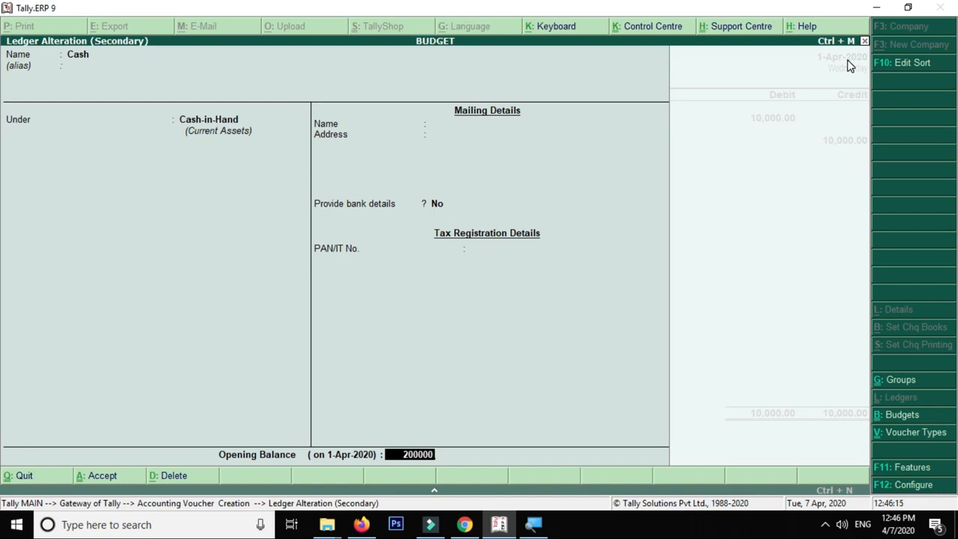
{"action": "key", "text": "Return"}
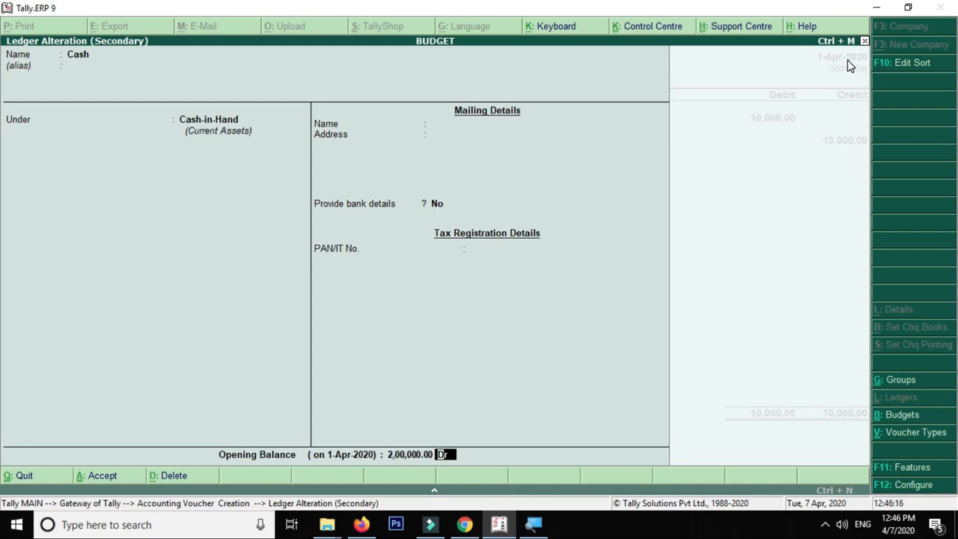
{"action": "key", "text": "Return"}
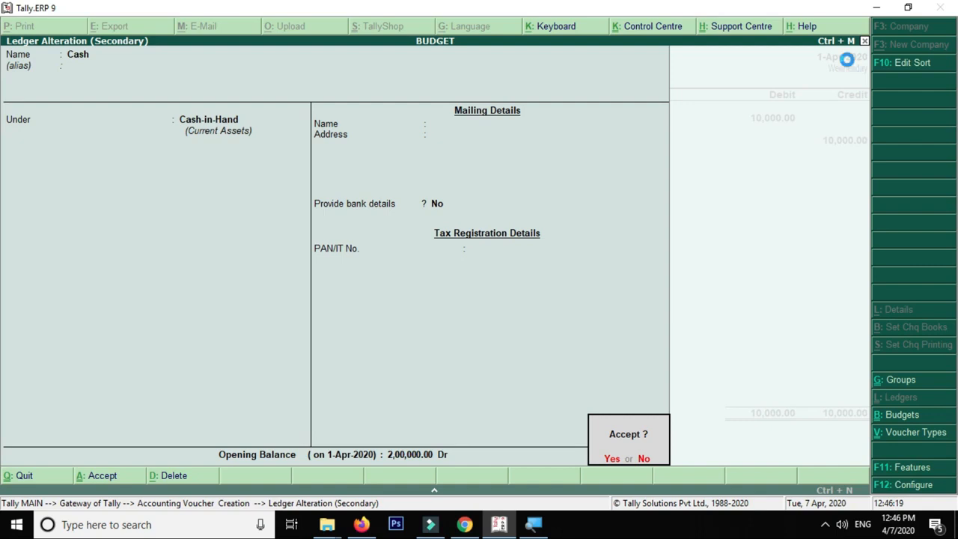
{"action": "key", "text": "Return"}
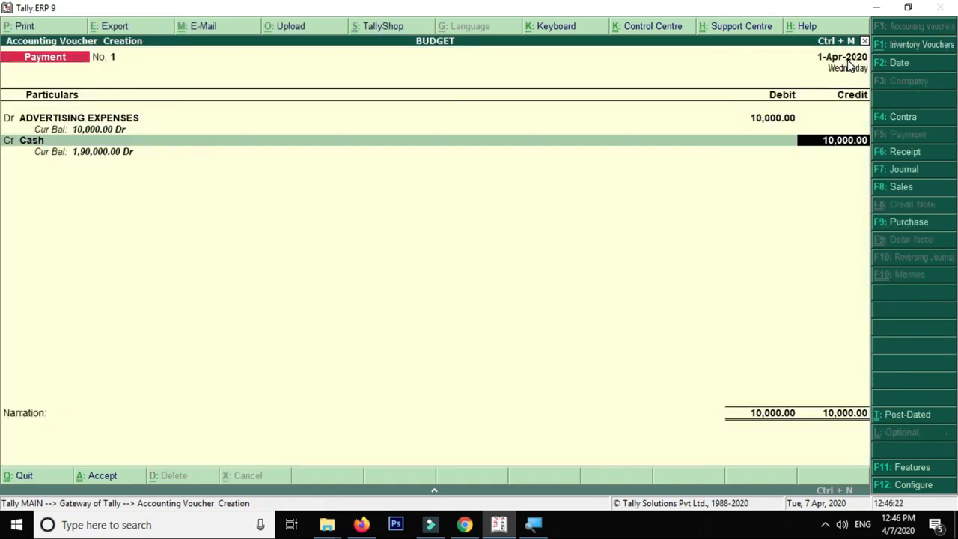
Accept Cash's 10,000.00 credit, skip narration, and save Payment voucher No. 1
{"action": "key", "text": "BackSpace"}
{"action": "key", "text": "Return"}
{"action": "key", "text": "Return"}
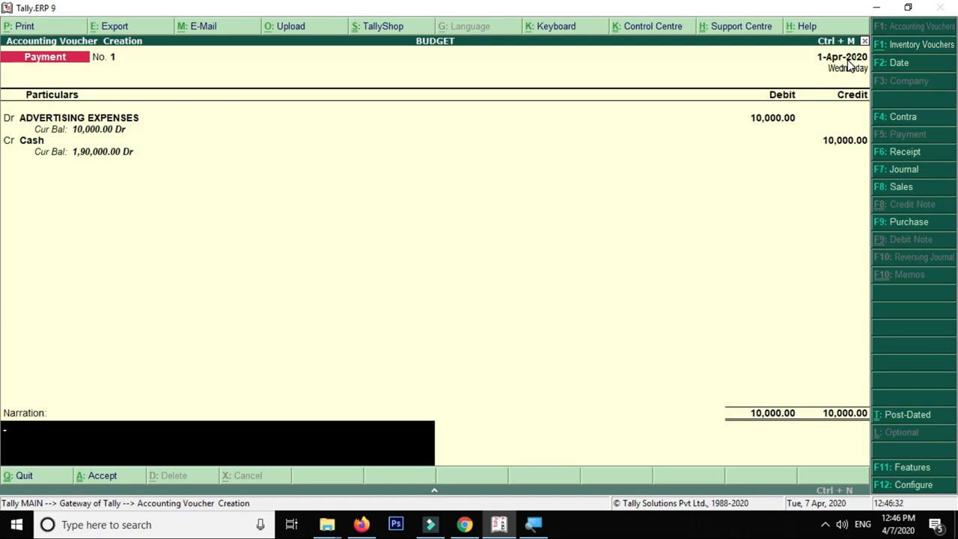
{"action": "key", "text": "Return"}
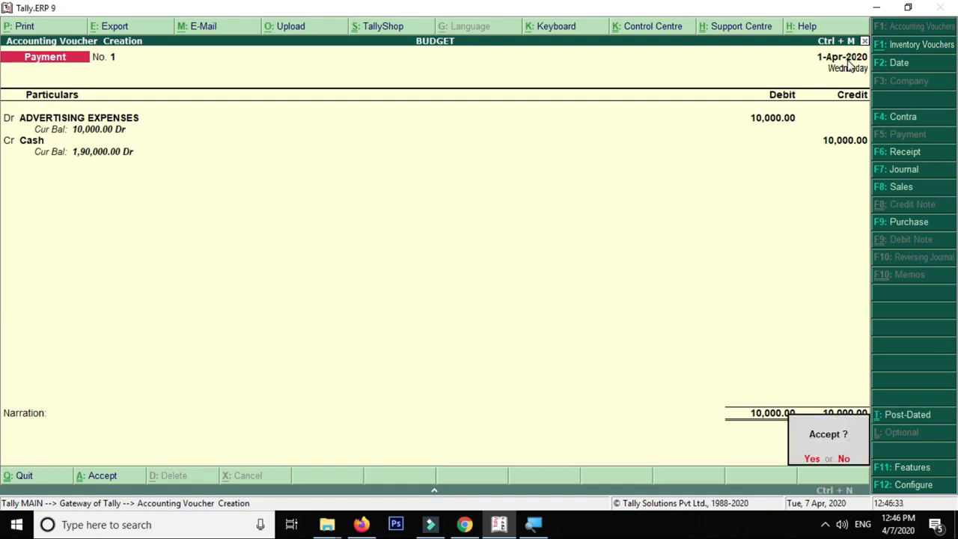
{"action": "key", "text": "Return"}
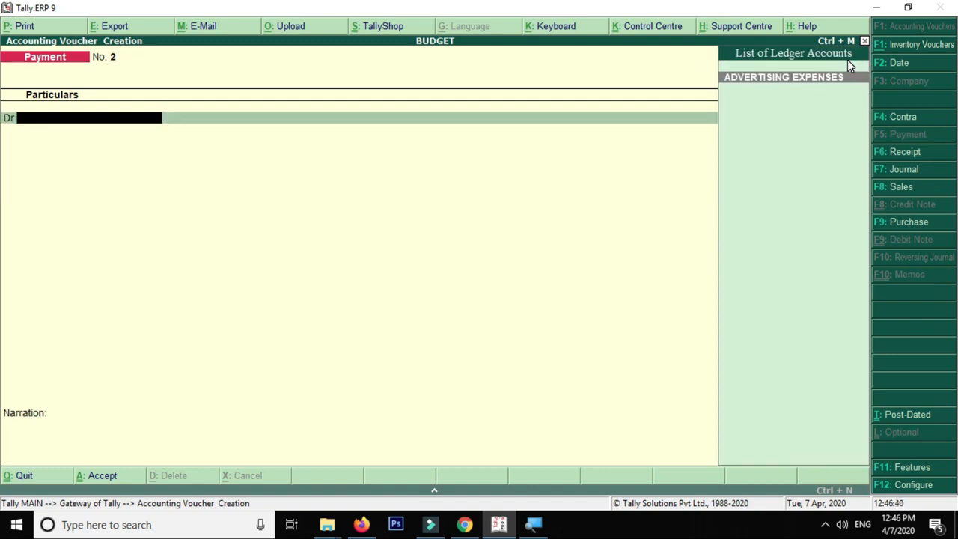
Date voucher No. 2 as 1-May-2020 and debit ADVERTISING EXPENSES 22,000.00
{"action": "key", "text": "F2"}
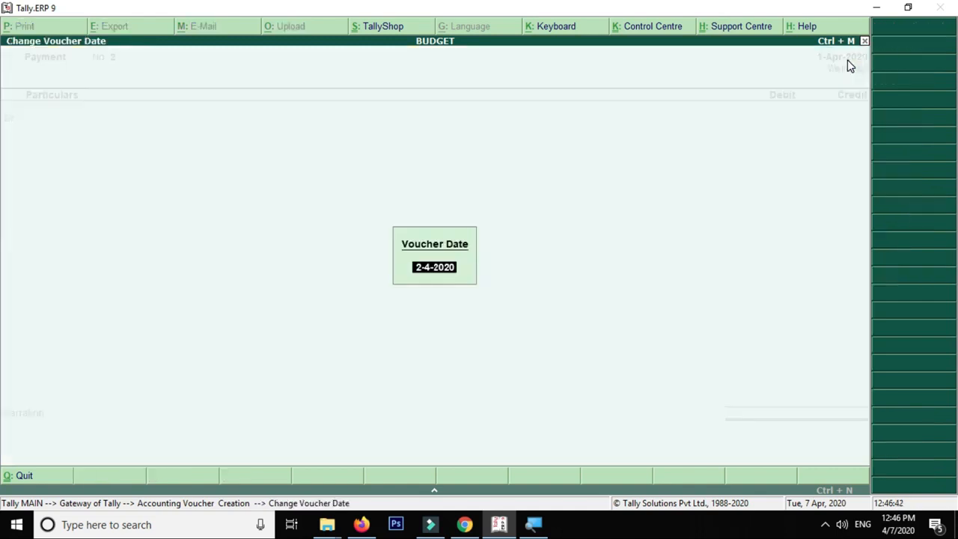
{"action": "type", "text": "1-5"}
{"action": "key", "text": "Return"}
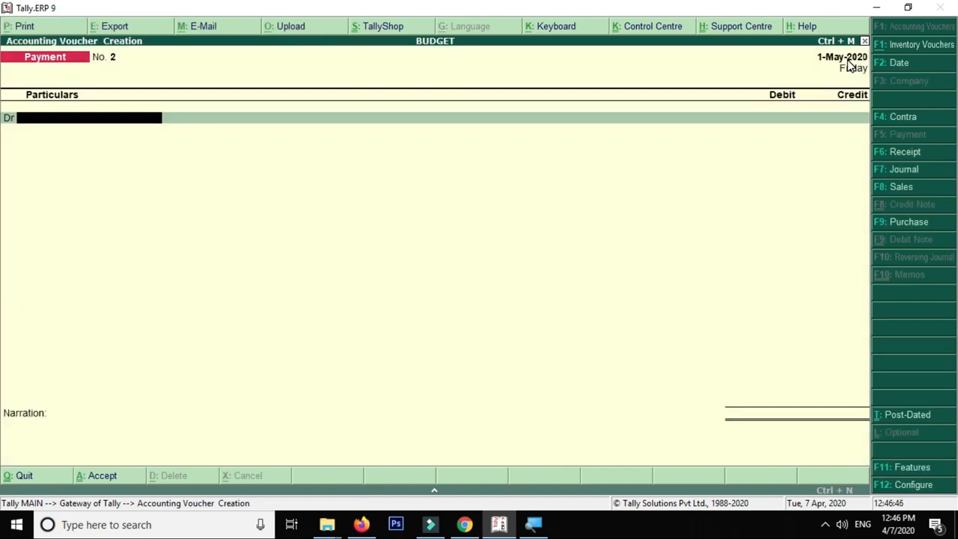
{"action": "type", "text": "AD"}
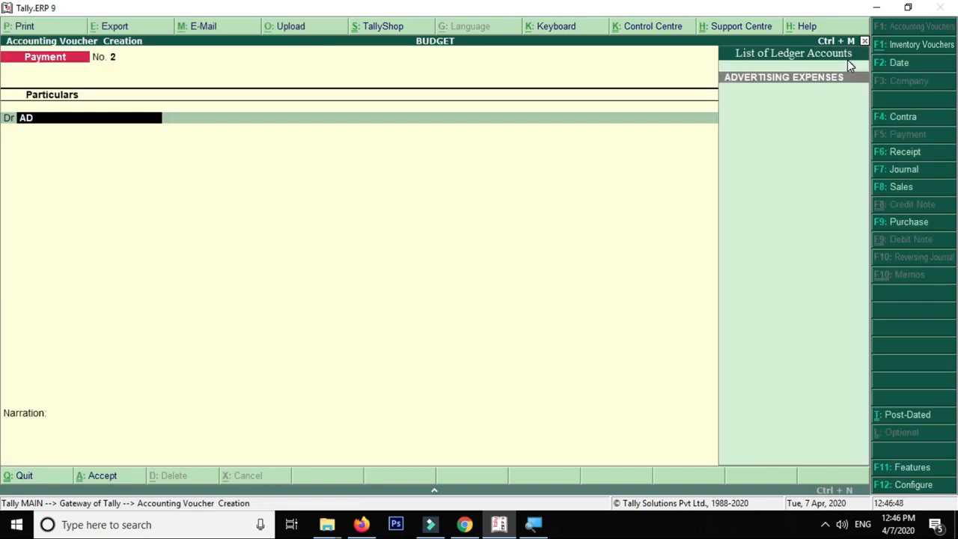
{"action": "key", "text": "Return"}
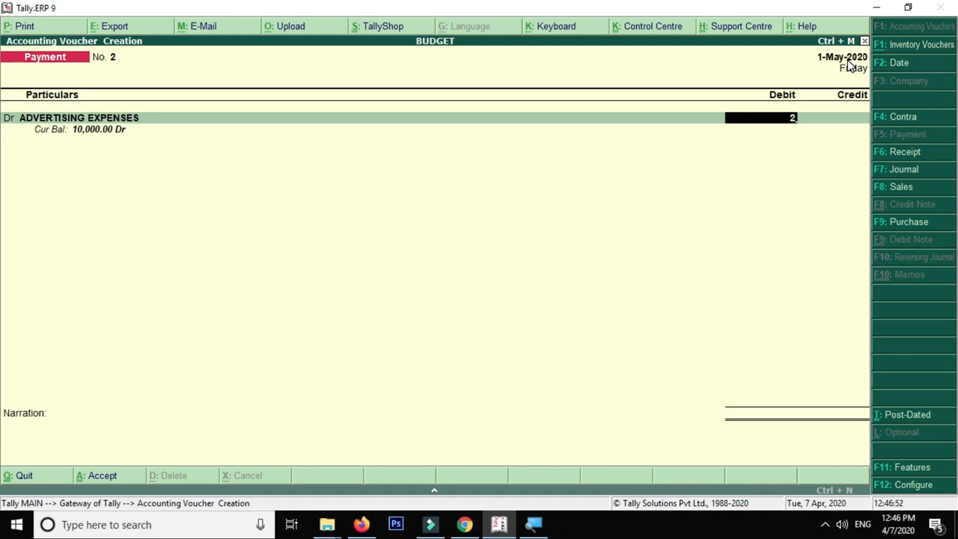
{"action": "type", "text": "000"}
{"action": "key", "text": "BackSpace"}
{"action": "key", "text": "BackSpace"}
{"action": "key", "text": "BackSpace"}
{"action": "type", "text": "2000"}
{"action": "key", "text": "Return"}
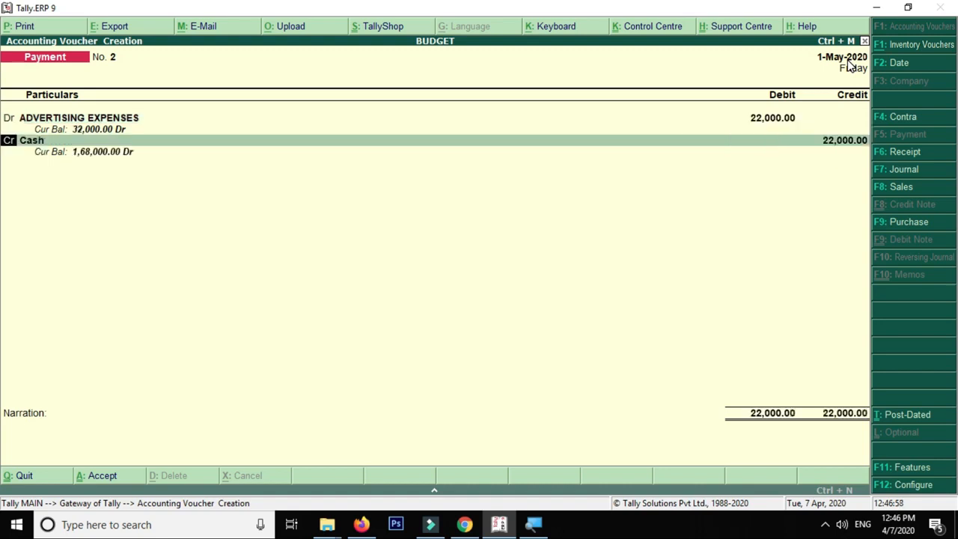
Credit Cash 22,000.00, save Payment No. 2, and leave voucher entry
{"action": "key", "text": "Return"}
{"action": "key", "text": "Return"}
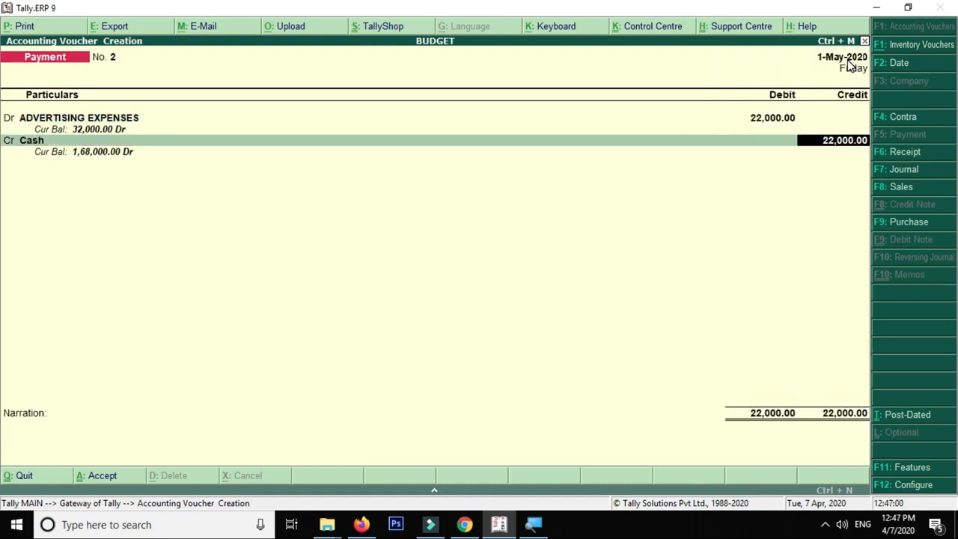
{"action": "key", "text": "Return"}
{"action": "key", "text": "Return"}
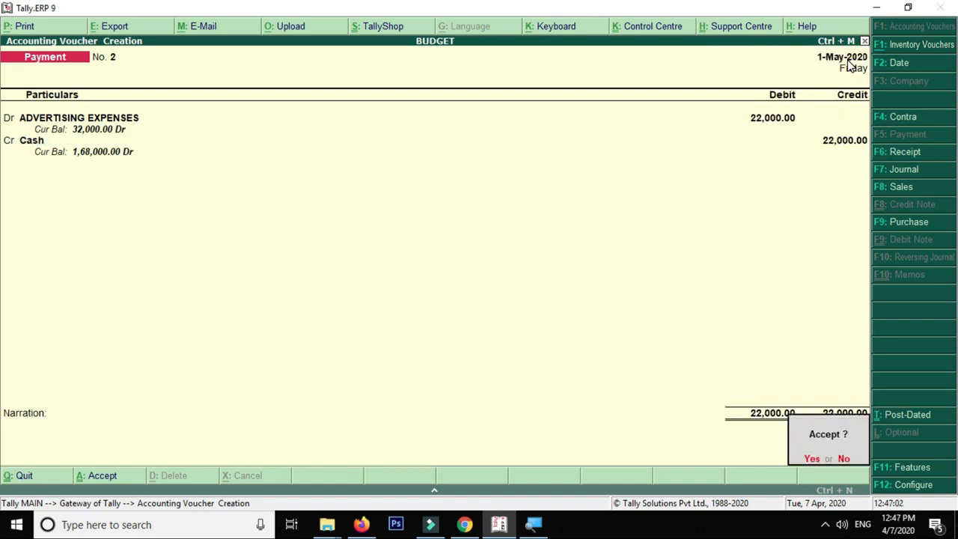
{"action": "key", "text": "Escape"}
{"action": "key", "text": "Return"}
{"action": "key", "text": "Return"}
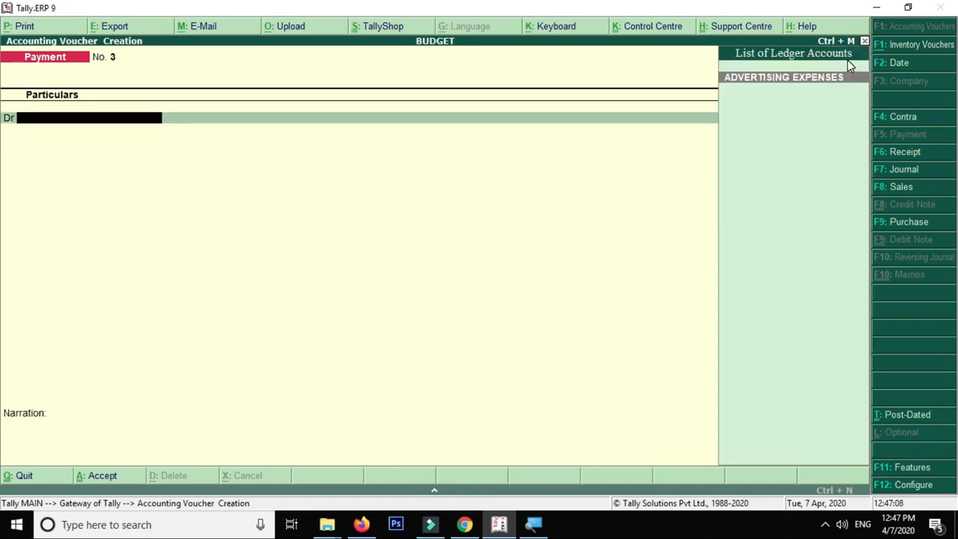
{"action": "key", "text": "Escape"}
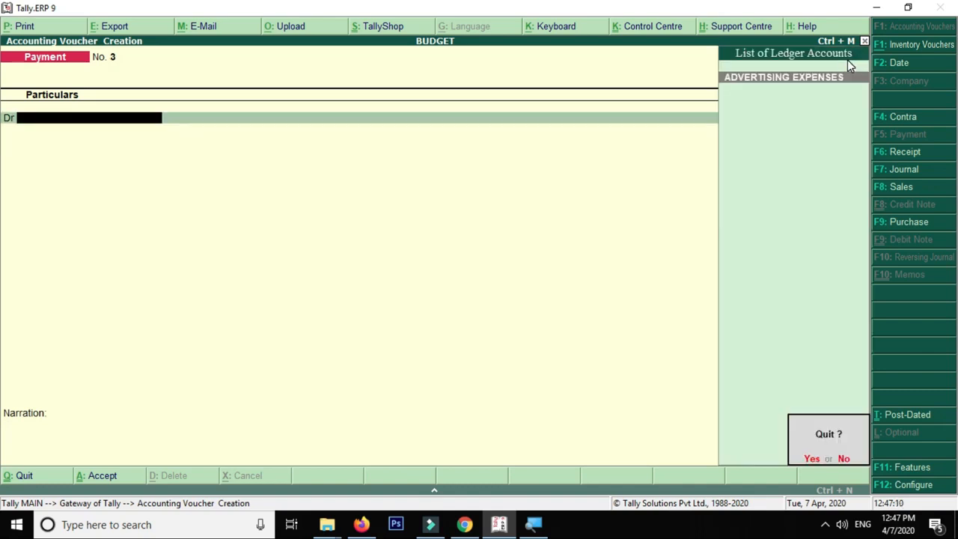
Quit voucher entry and look through the Balance Sheet and Profit & Loss A/c reports
{"action": "key", "text": "Return"}
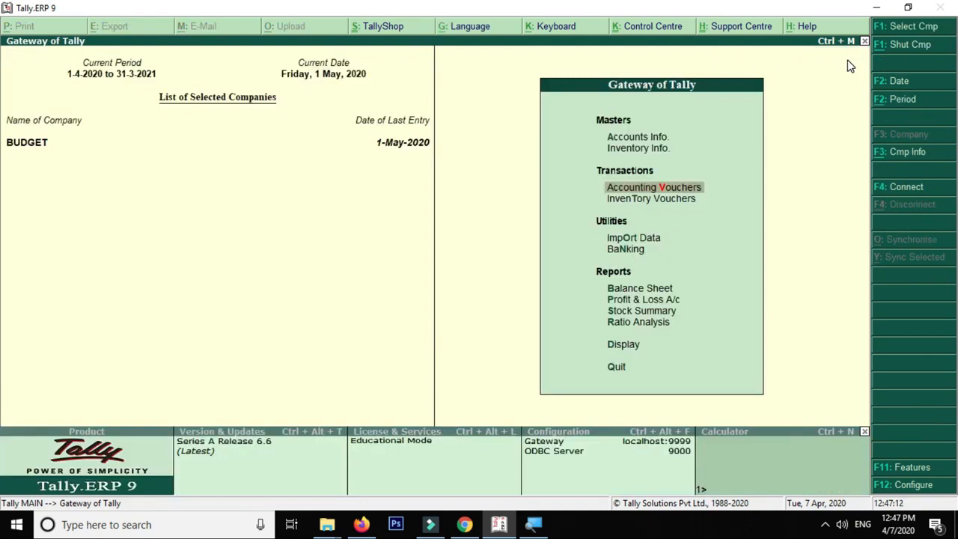
{"action": "key", "text": "Down"}
{"action": "key", "text": "Down"}
{"action": "key", "text": "Down"}
{"action": "key", "text": "Down"}
{"action": "key", "text": "Return"}
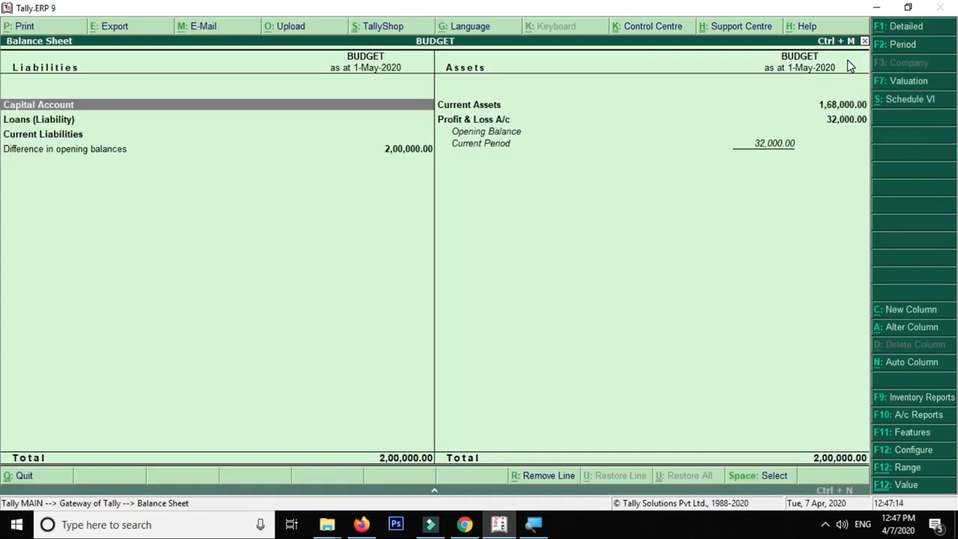
{"action": "key", "text": "Down"}
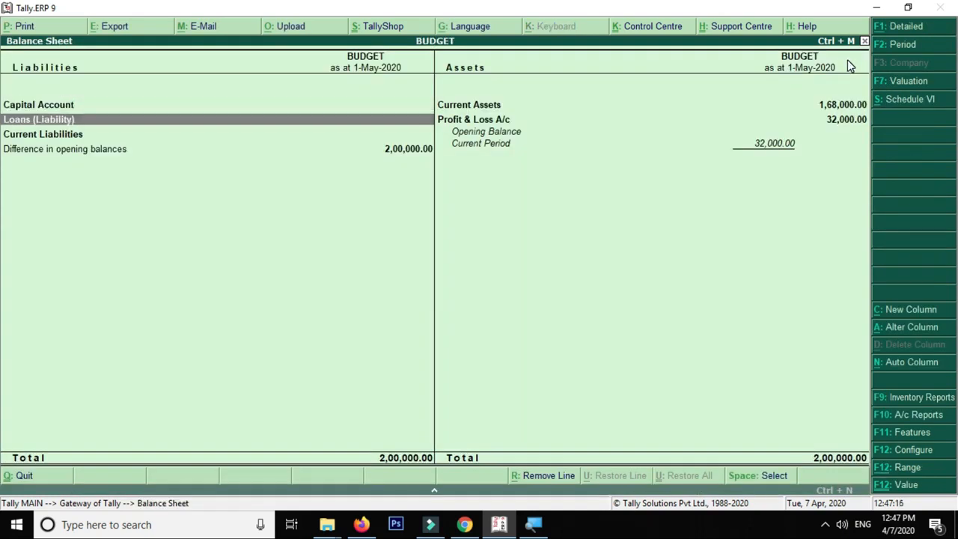
{"action": "key", "text": "Right"}
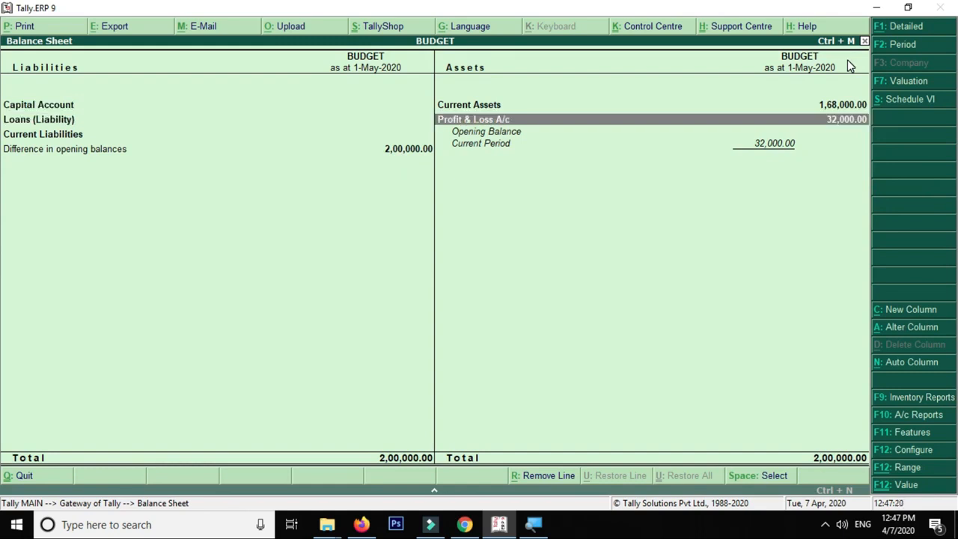
{"action": "key", "text": "Left"}
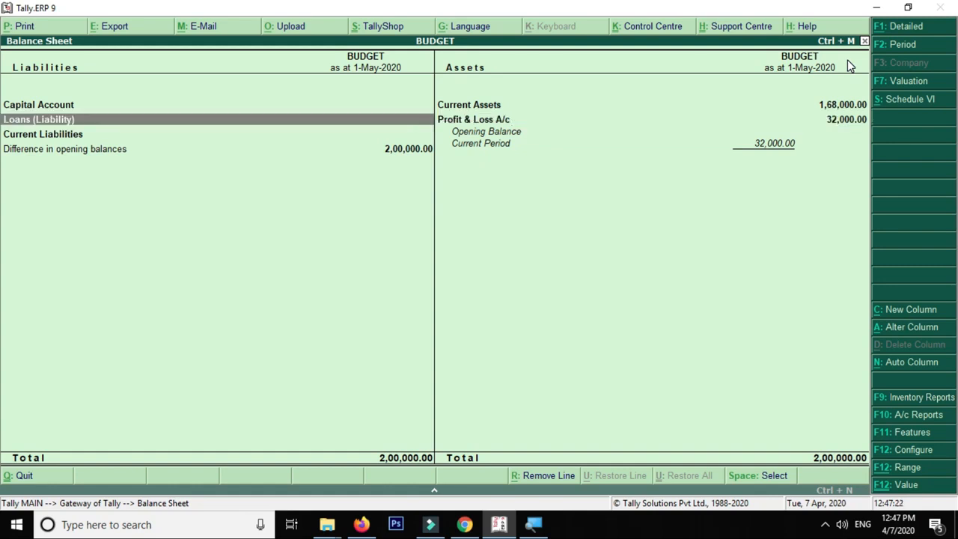
{"action": "key", "text": "Right"}
{"action": "key", "text": "Escape"}
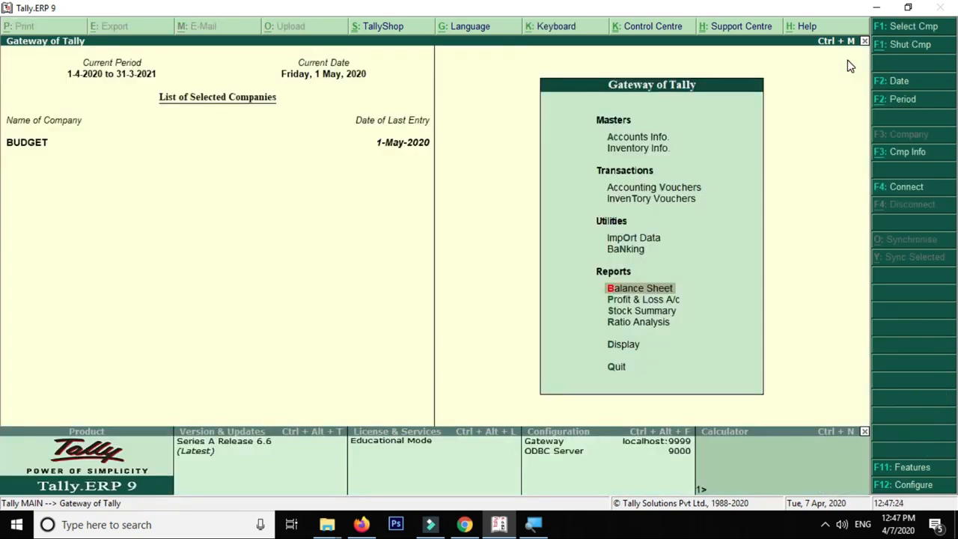
{"action": "key", "text": "Down"}
{"action": "key", "text": "Return"}
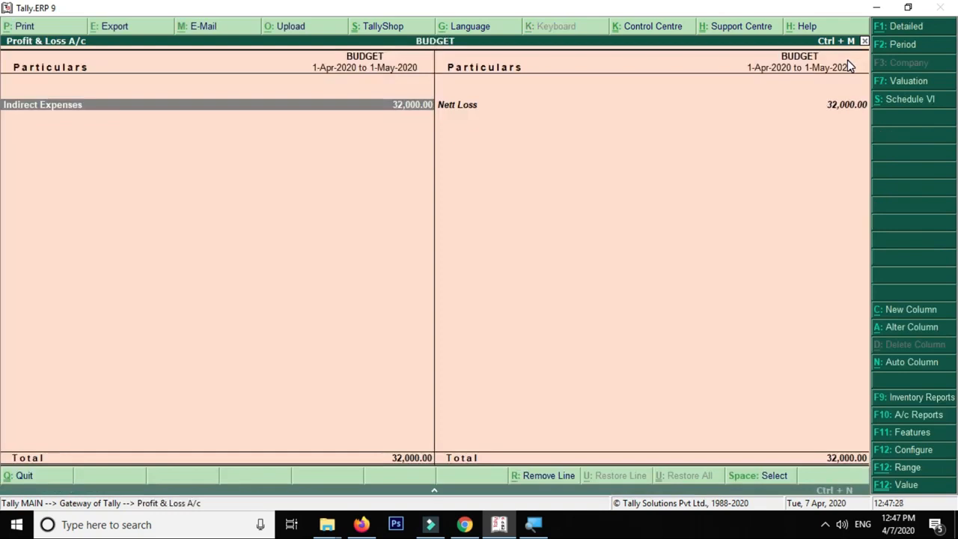
{"action": "key", "text": "Escape"}
{"action": "key", "text": "Up"}
{"action": "key", "text": "Return"}
Drill into Indirect Expenses and open its column details
{"action": "key", "text": "Right"}
{"action": "key", "text": "Down"}
{"action": "key", "text": "Return"}
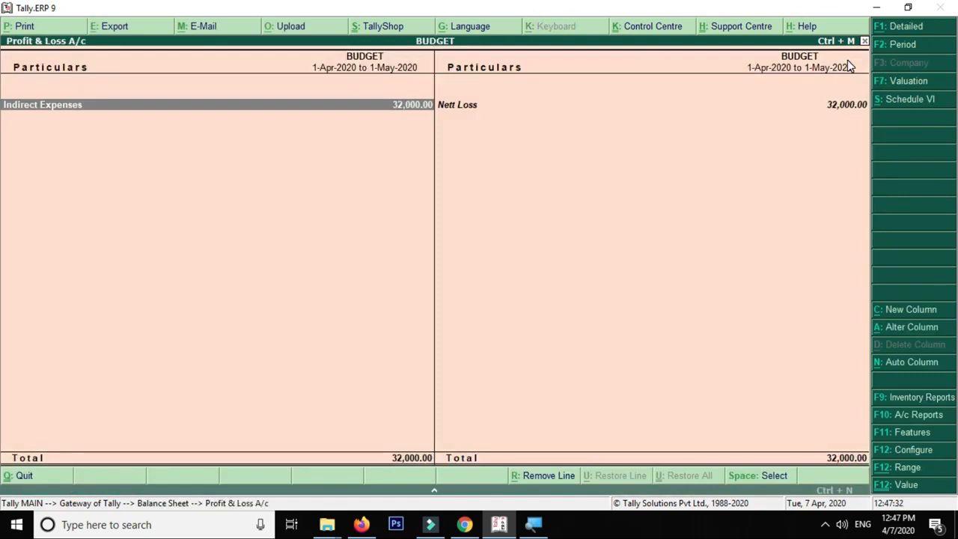
{"action": "key", "text": "Return"}
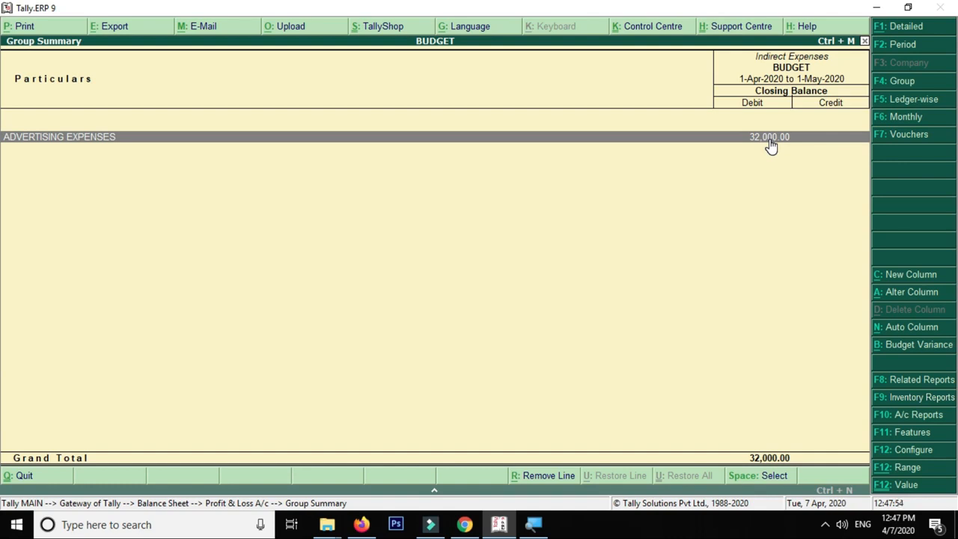
{"action": "key", "text": "alt+c"}
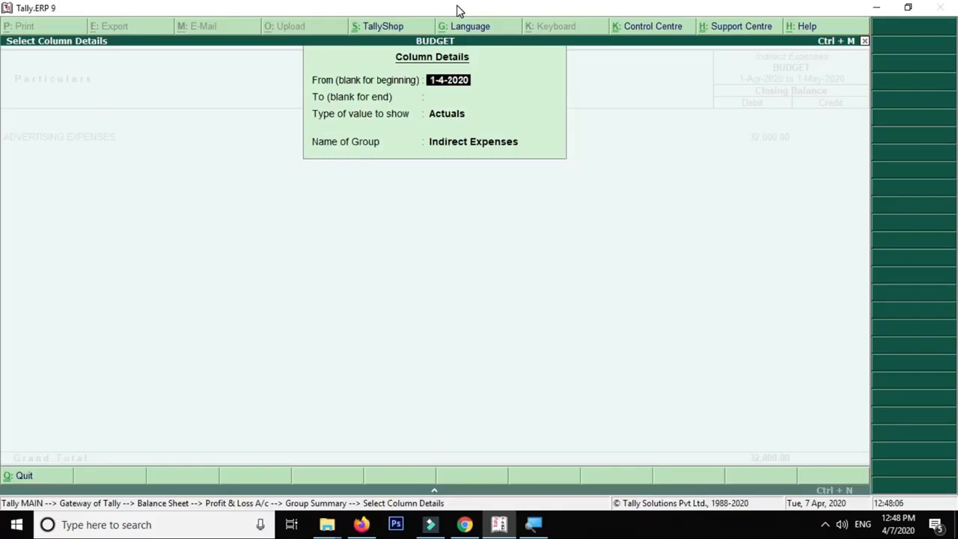
Set the column to 1-4-2020 through 31-3-2021, using ADVERTISING EXP budget values with variance shown
{"action": "key", "text": "Return"}
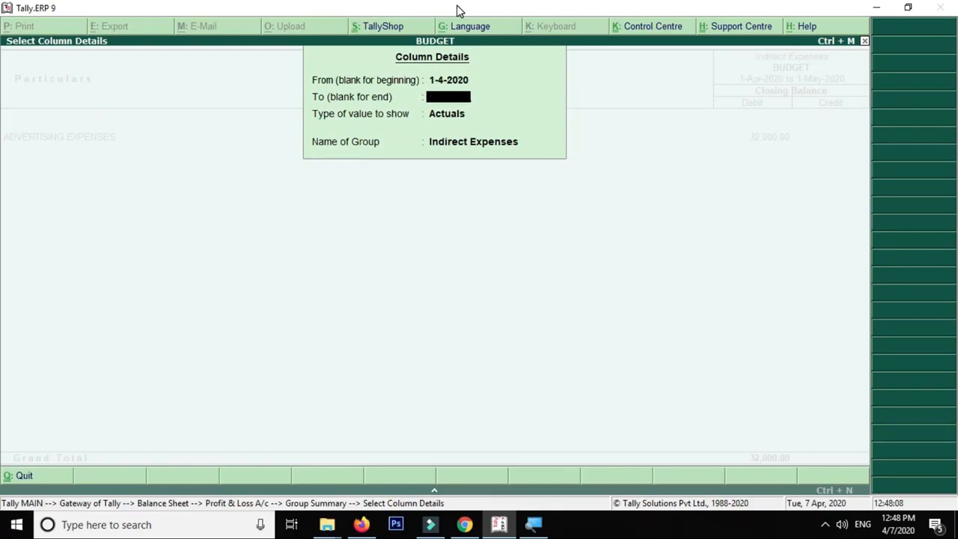
{"action": "type", "text": "31-3"}
{"action": "key", "text": "Return"}
{"action": "key", "text": "Down"}
{"action": "key", "text": "Down"}
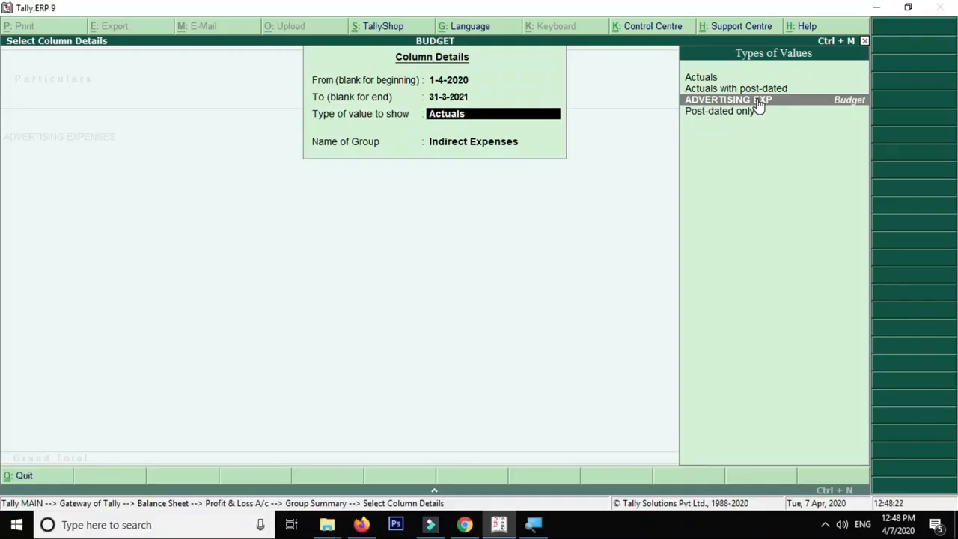
{"action": "left_click", "coordinate": [756, 100]}
{"action": "key", "text": "y"}
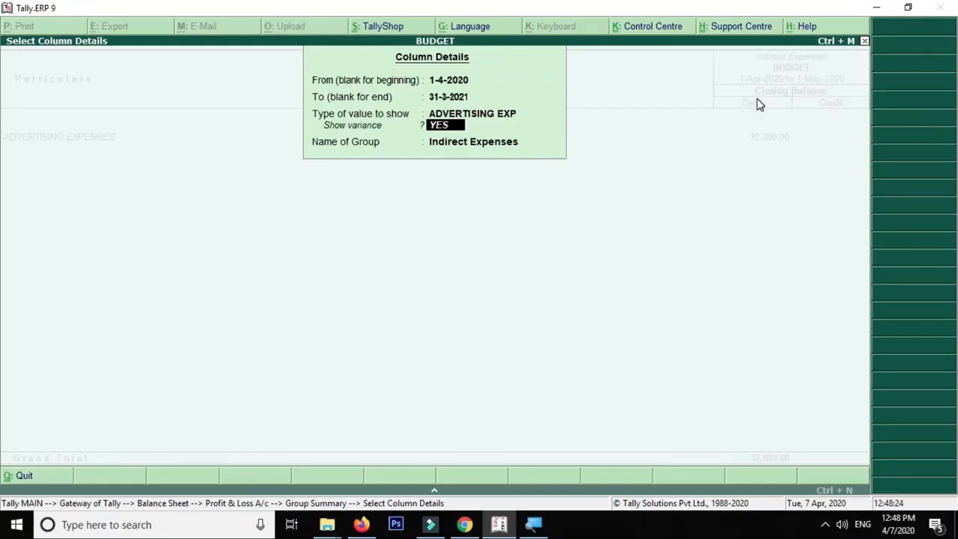
{"action": "key", "text": "Return"}
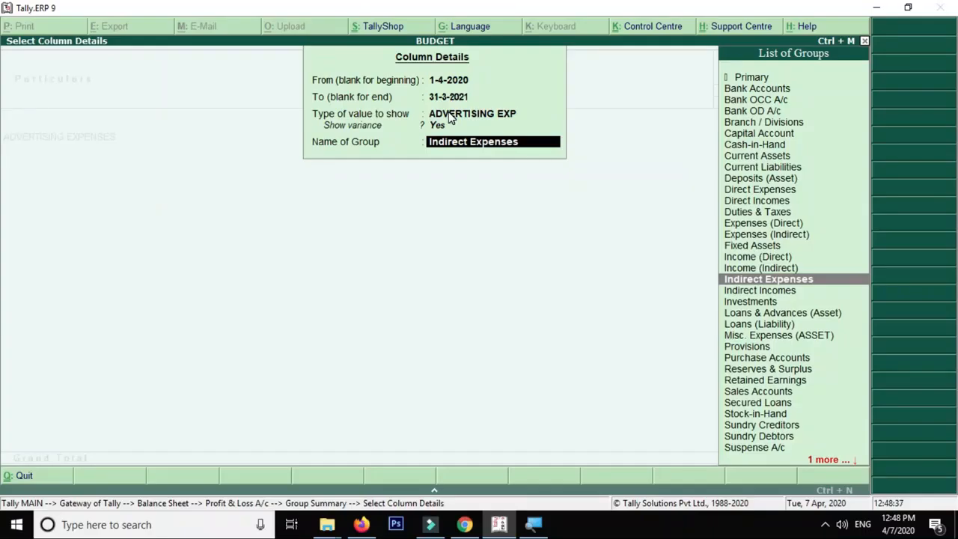
{"action": "key", "text": "Return"}
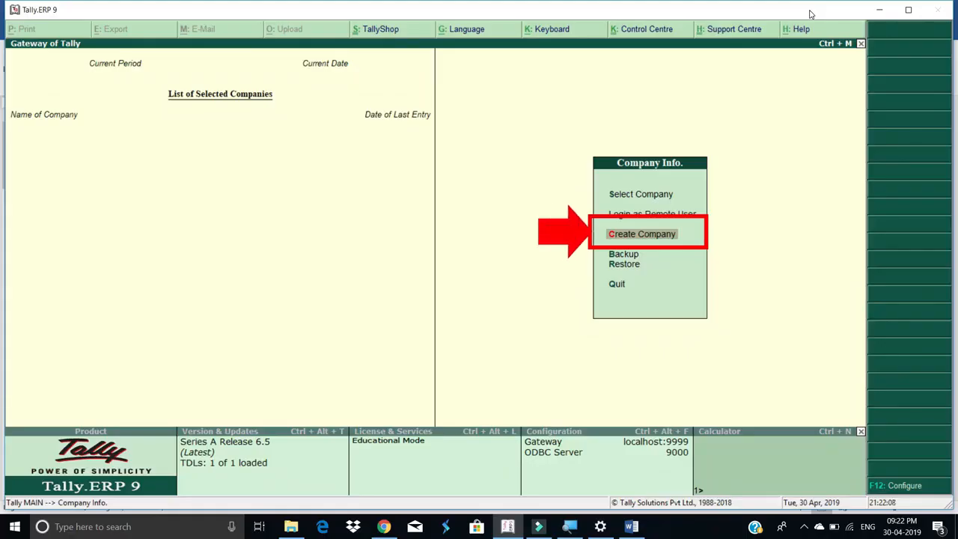
Create company A12 with its State entered as 'Maha' and accept the company form
{"action": "left_click", "coordinate": [695, 214]}
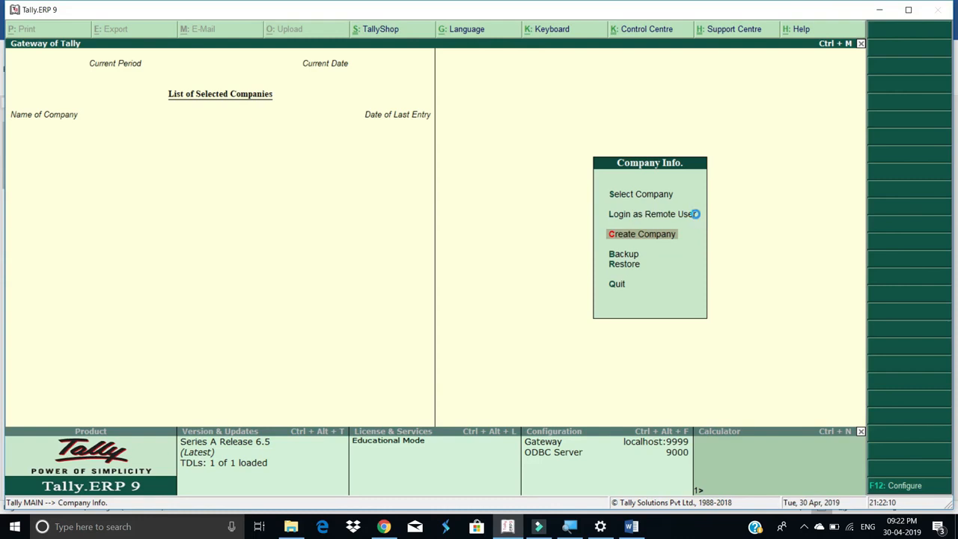
{"action": "key", "text": "Return"}
{"action": "type", "text": "A1"}
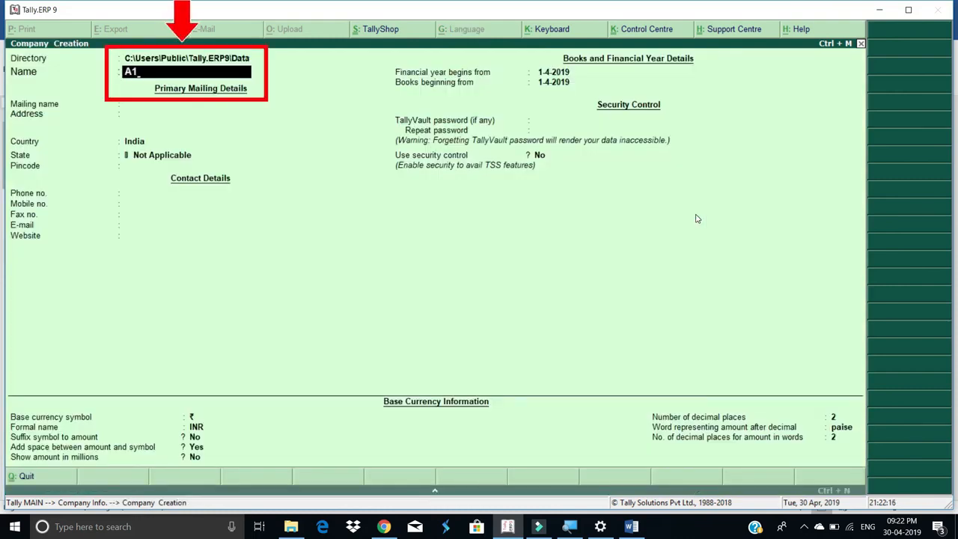
{"action": "type", "text": "2"}
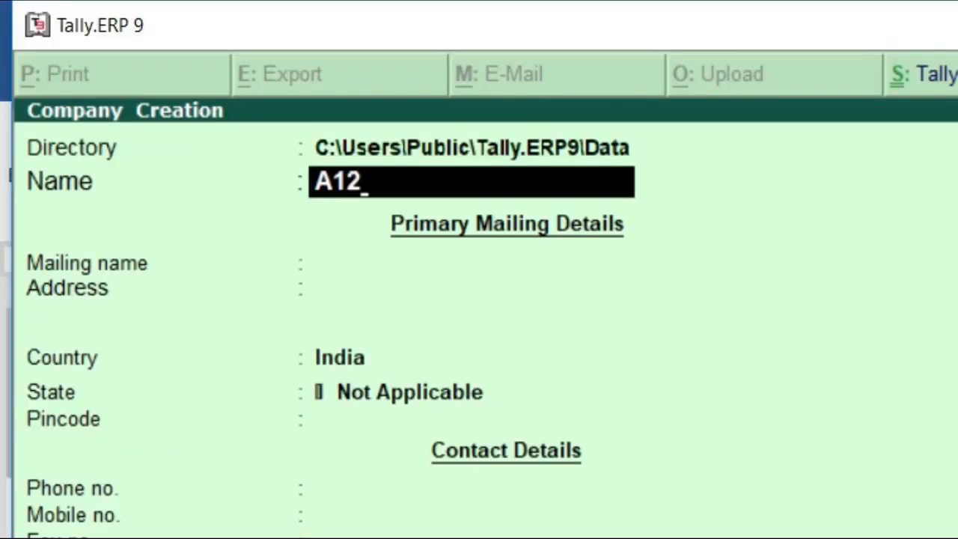
{"action": "key", "text": "Return"}
{"action": "key", "text": "Return"}
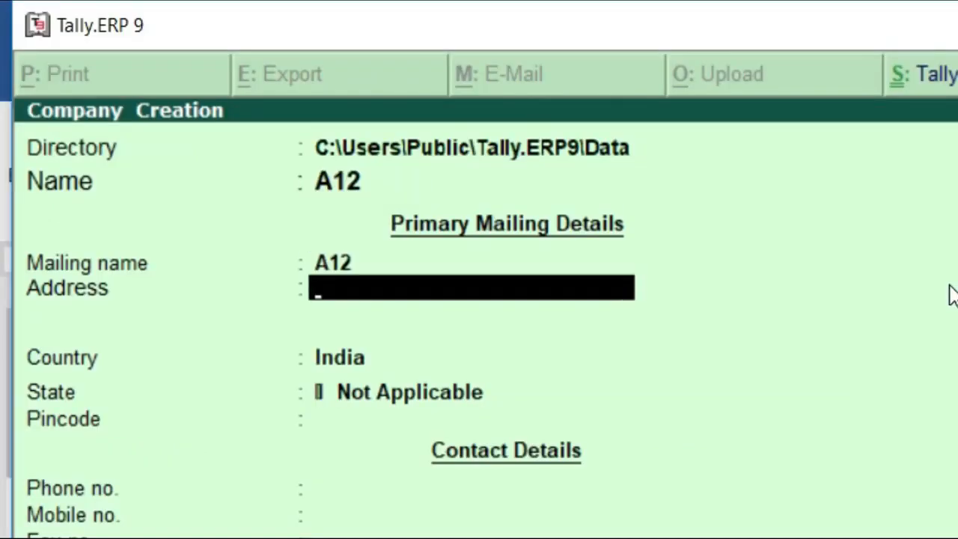
{"action": "key", "text": "Return"}
{"action": "key", "text": "Return"}
{"action": "type", "text": "Maharashtra"}
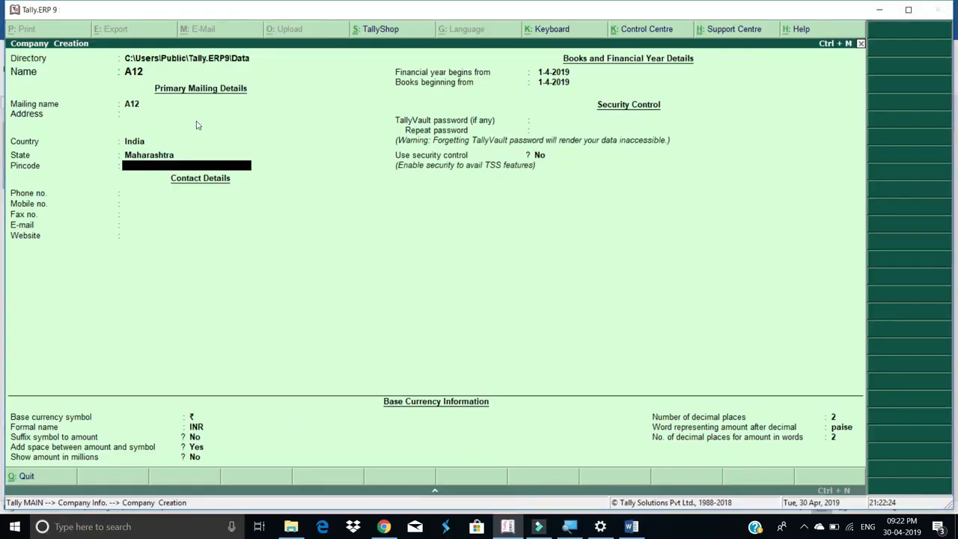
{"action": "key", "text": "ctrl+a"}
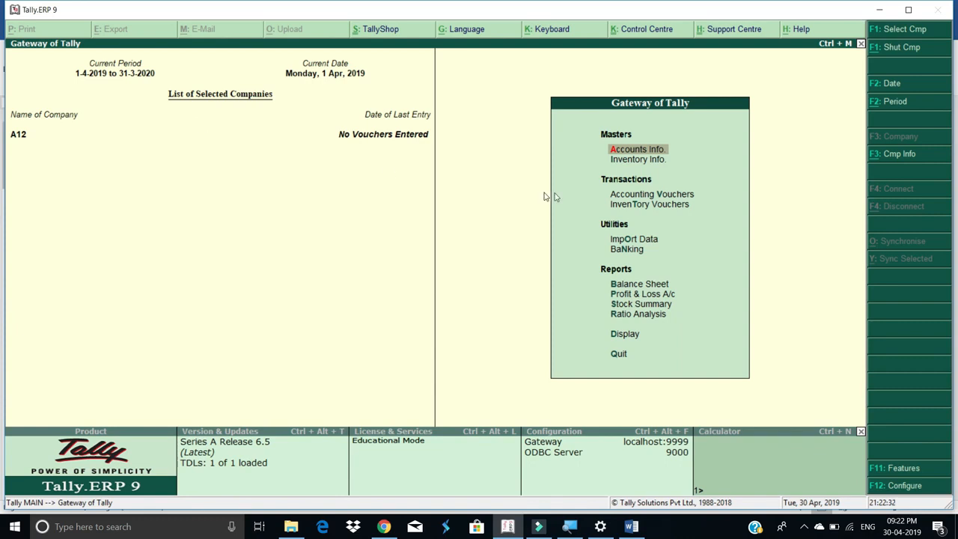
Open Accounting Vouchers and switch to a Receipt voucher with F6
{"action": "left_click", "coordinate": [648, 198]}
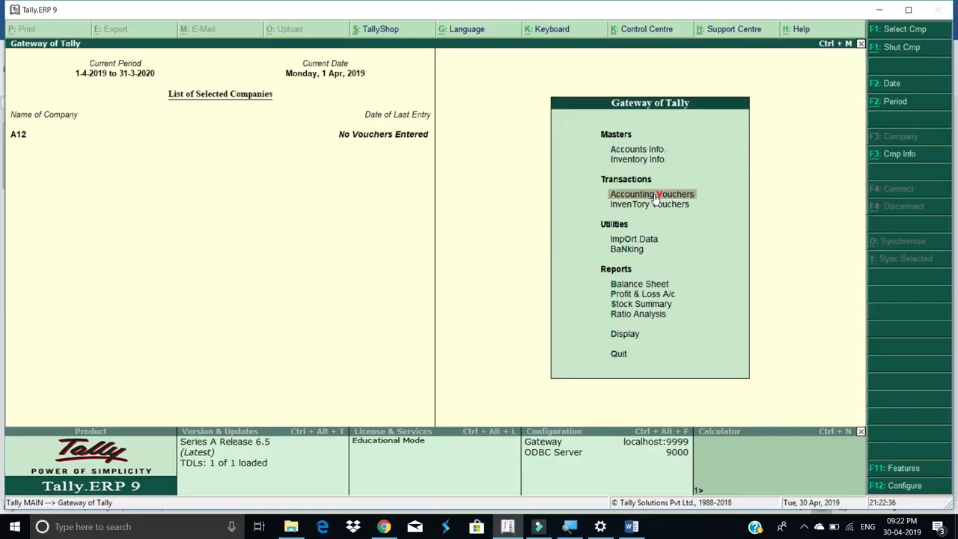
{"action": "left_click", "coordinate": [655, 197]}
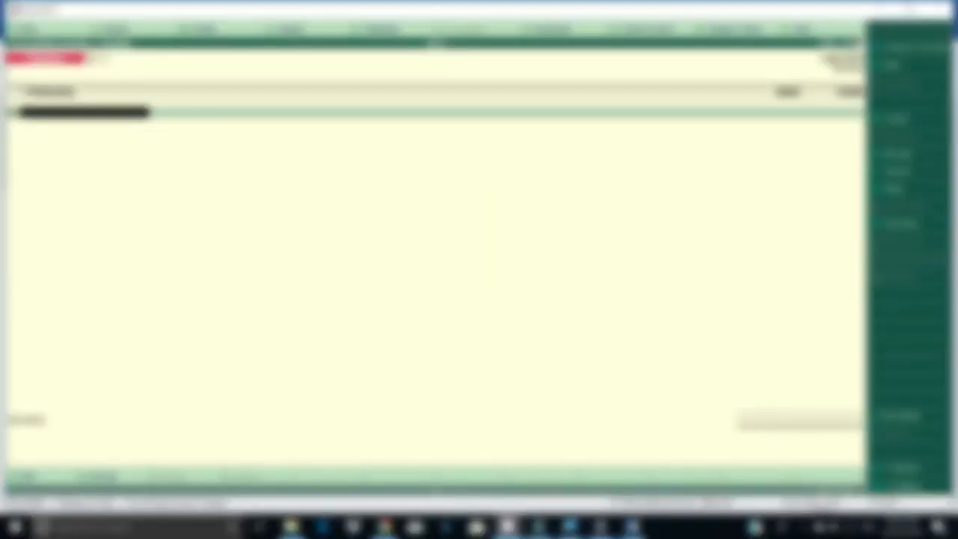
{"action": "key", "text": "F6"}
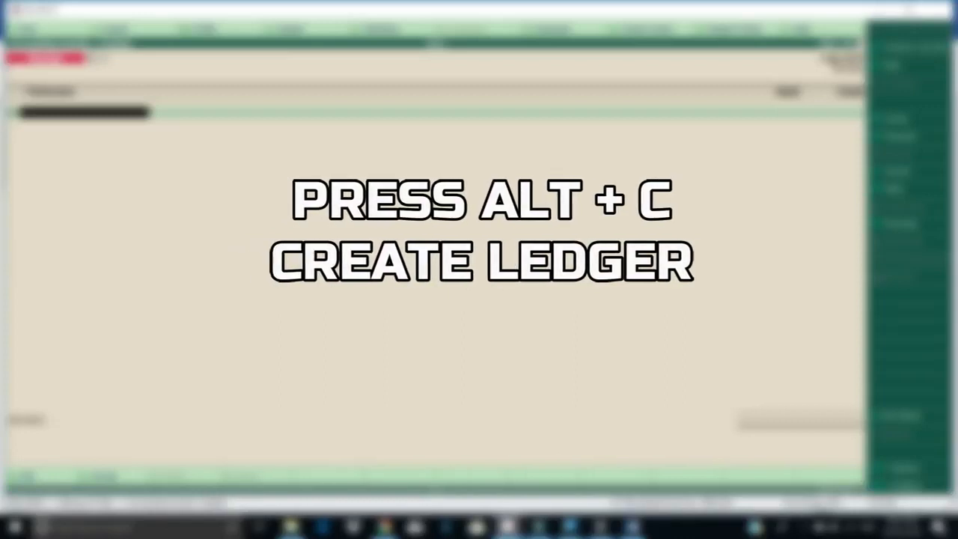
Create ledger Rajesh Infotech under Sundry Debtors as the credit party and enter 50,000
{"action": "key", "text": "alt+c"}
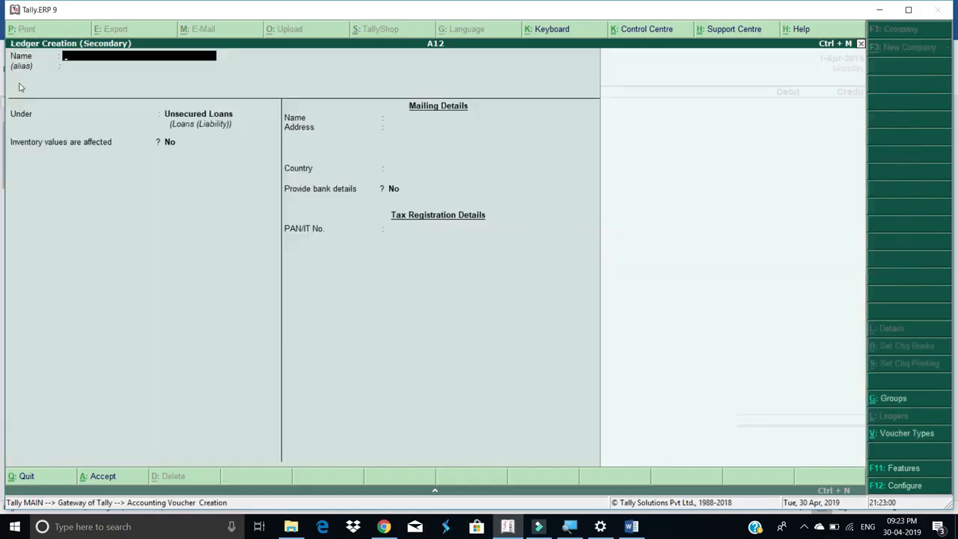
{"action": "type", "text": "Rajesh Infotech"}
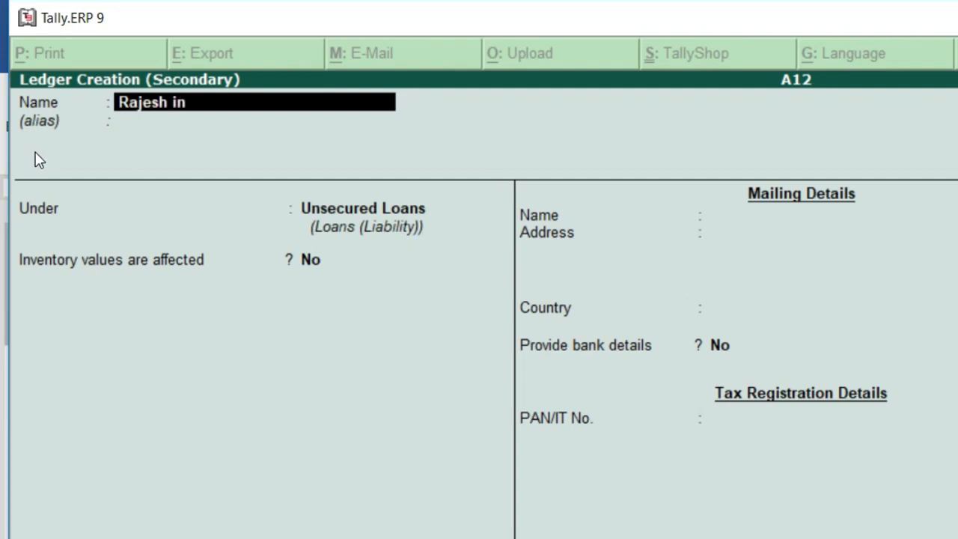
{"action": "key", "text": "Return"}
{"action": "type", "text": "Sund"}
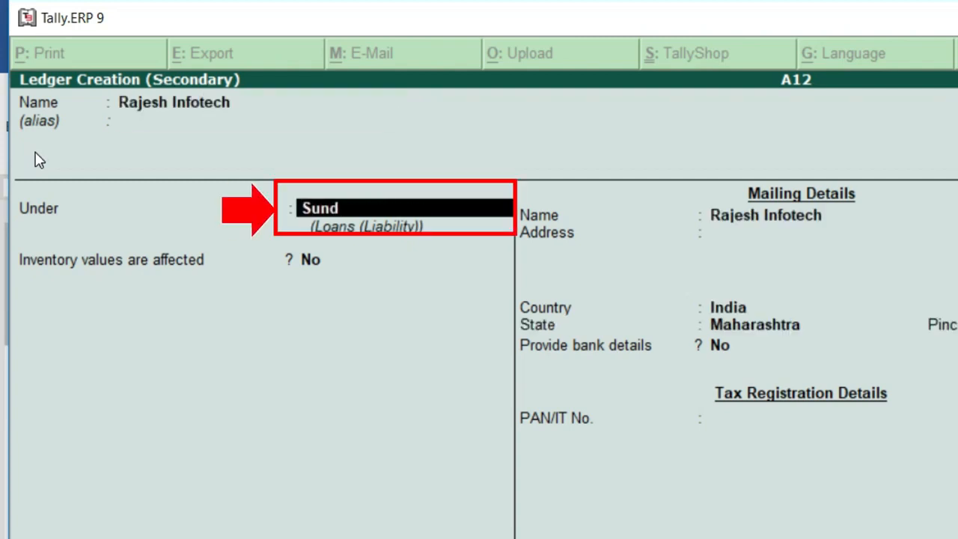
{"action": "key", "text": "Return"}
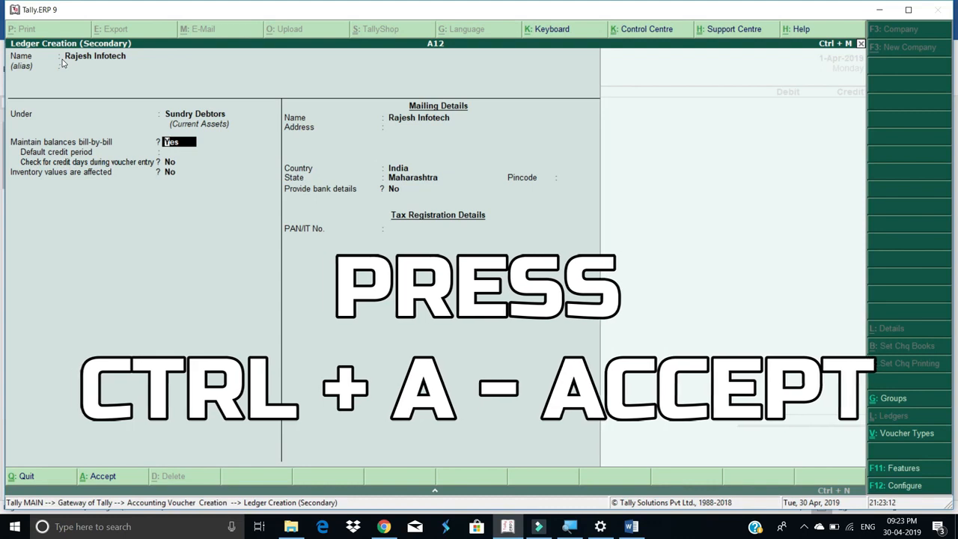
{"action": "key", "text": "ctrl+a"}
{"action": "type", "text": "50"}
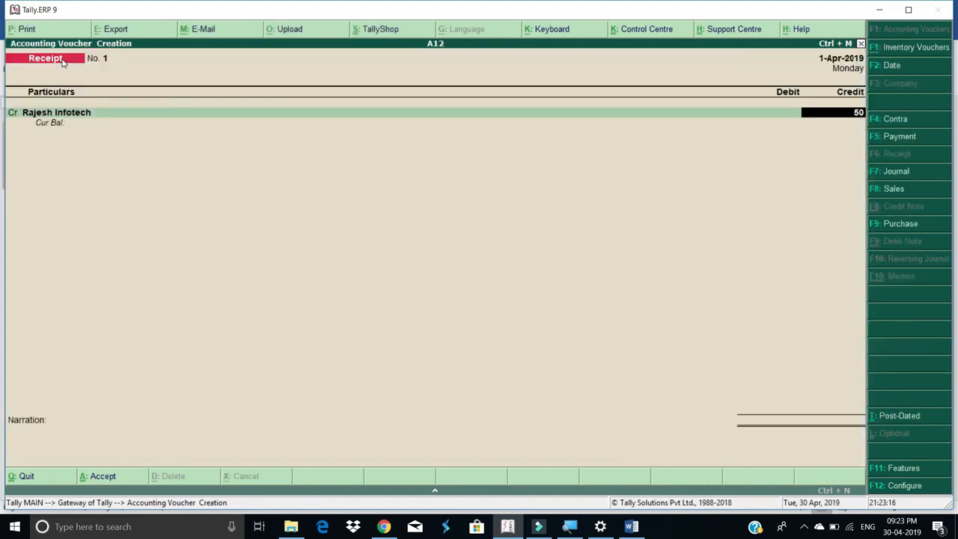
{"action": "type", "text": ",000"}
Confirm Rajesh Infotech's 50,000 credit as a New Ref bill reference
{"action": "key", "text": "Return"}
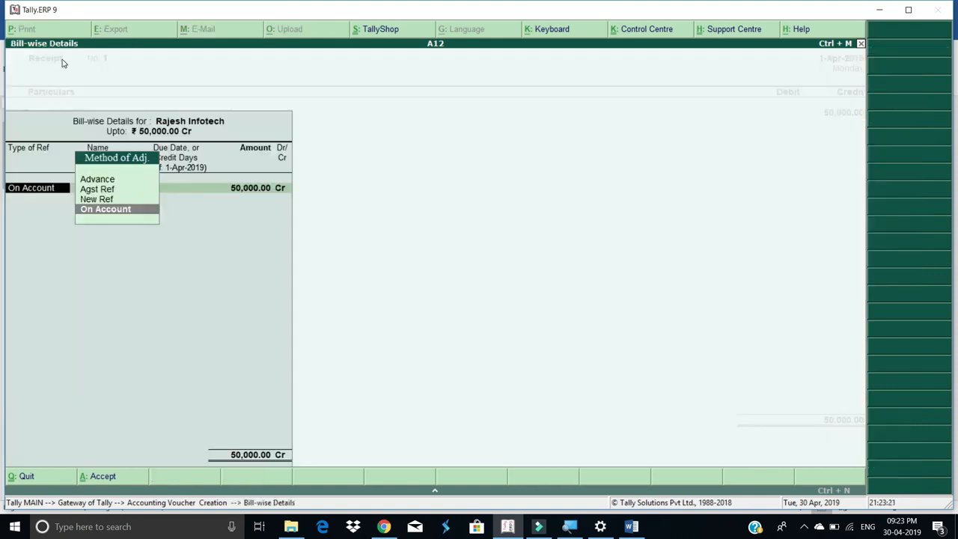
{"action": "key", "text": "Up"}
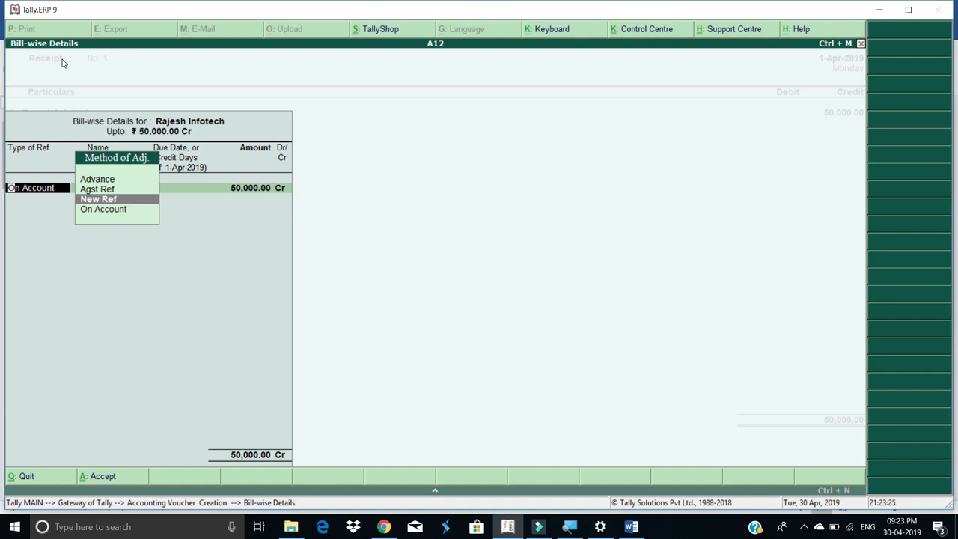
{"action": "key", "text": "Return"}
{"action": "key", "text": "Return"}
{"action": "key", "text": "Return"}
{"action": "key", "text": "Return"}
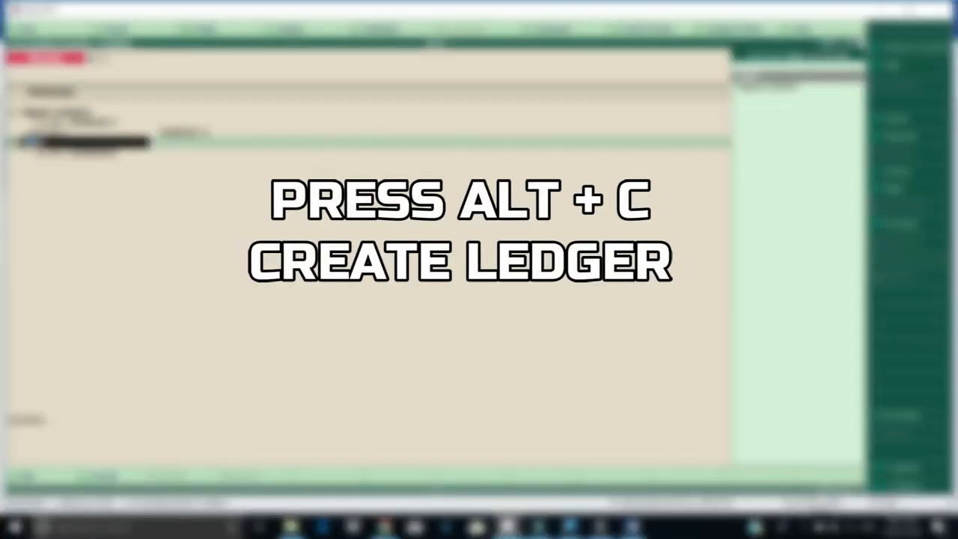
Create ledger Bank of India under Bank Accounts as the debit account
{"action": "key", "text": "alt+c"}
{"action": "type", "text": "Bank"}
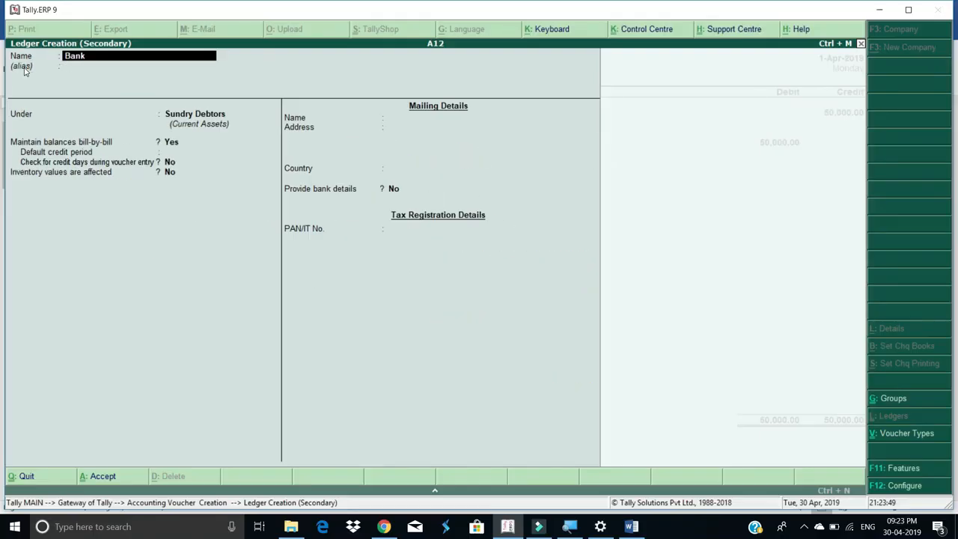
{"action": "type", "text": " of India"}
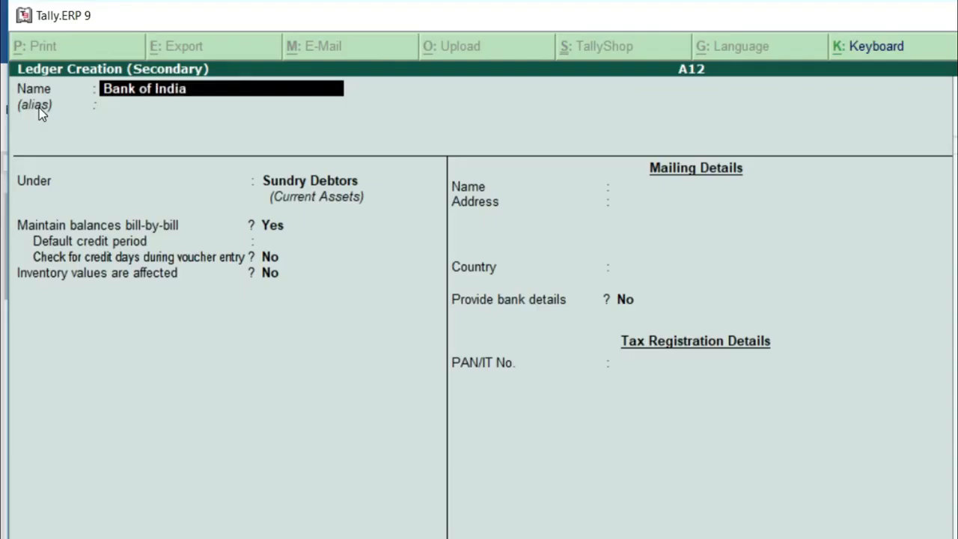
{"action": "key", "text": "Return"}
{"action": "type", "text": "Ban"}
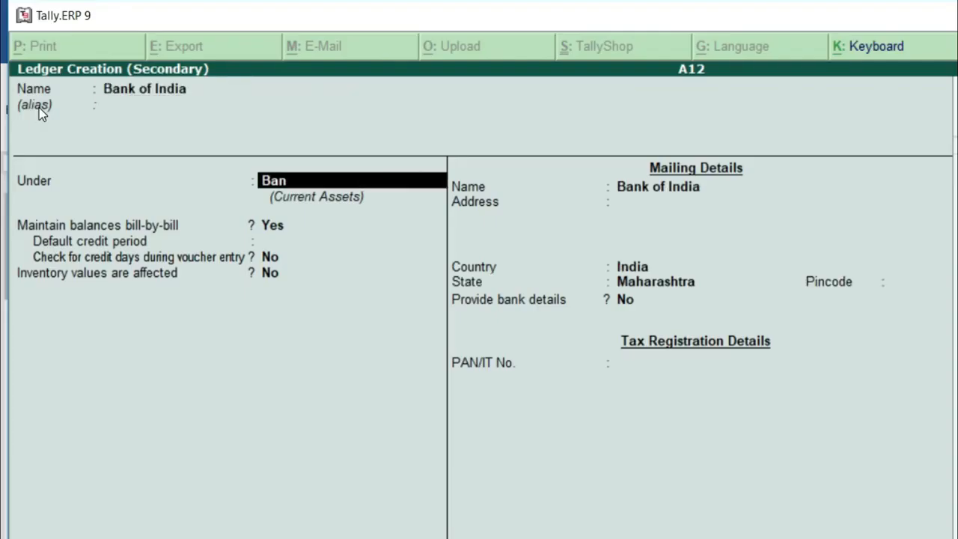
{"action": "key", "text": "Return"}
{"action": "key", "text": "Return"}
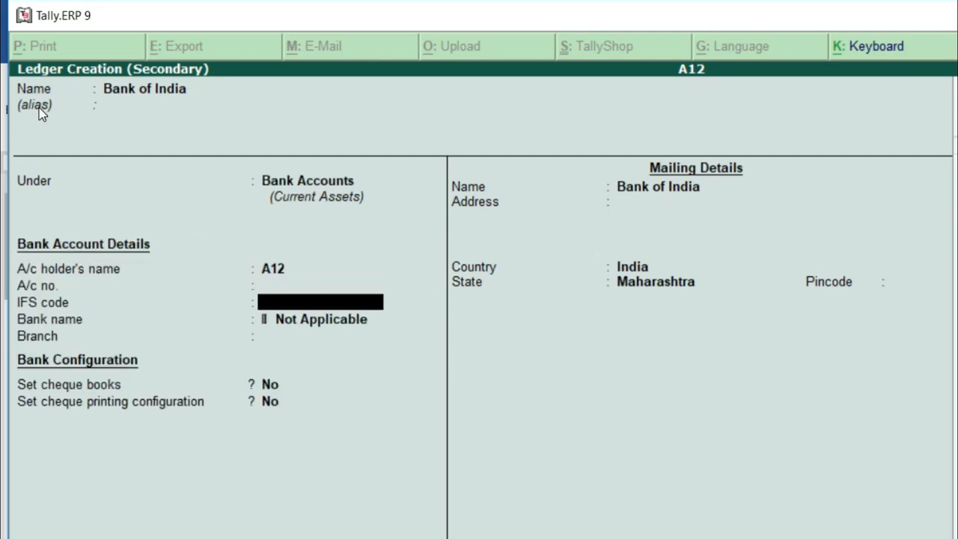
{"action": "left_click", "coordinate": [38, 106]}
{"action": "key", "text": "ctrl+a"}
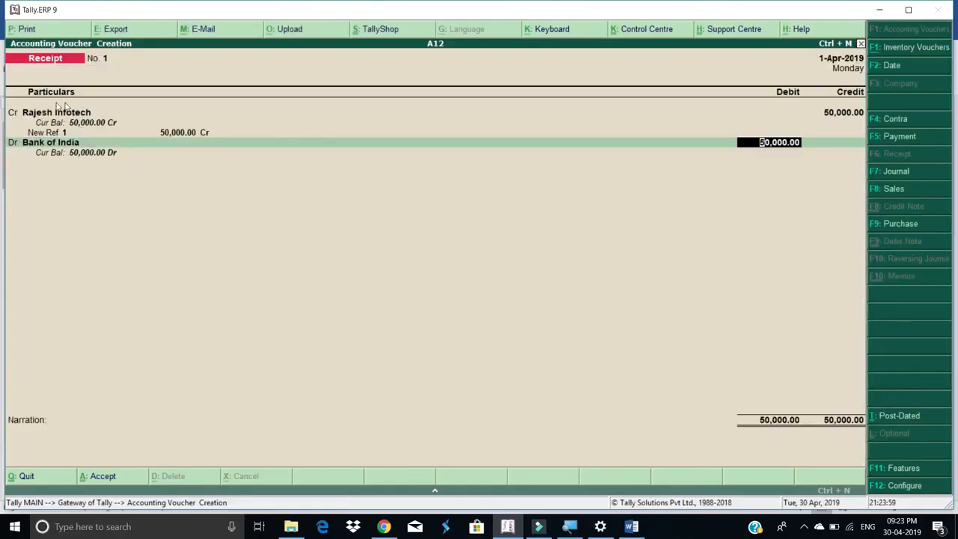
Accept the bank allocation details and save Receipt No. 1
{"action": "key", "text": "Return"}
{"action": "key", "text": "Return"}
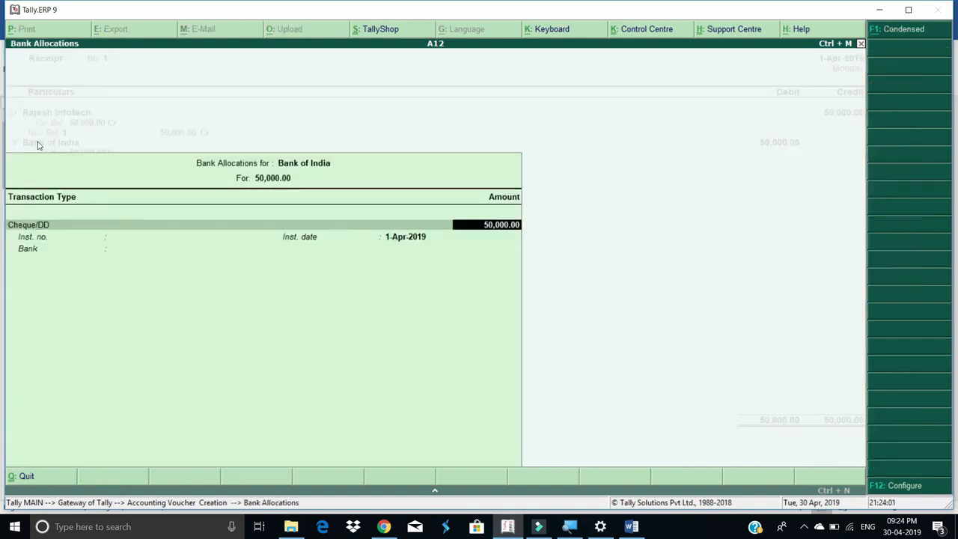
{"action": "key", "text": "Return"}
{"action": "key", "text": "Return"}
{"action": "key", "text": "Return"}
{"action": "key", "text": "Return"}
{"action": "key", "text": "Return"}
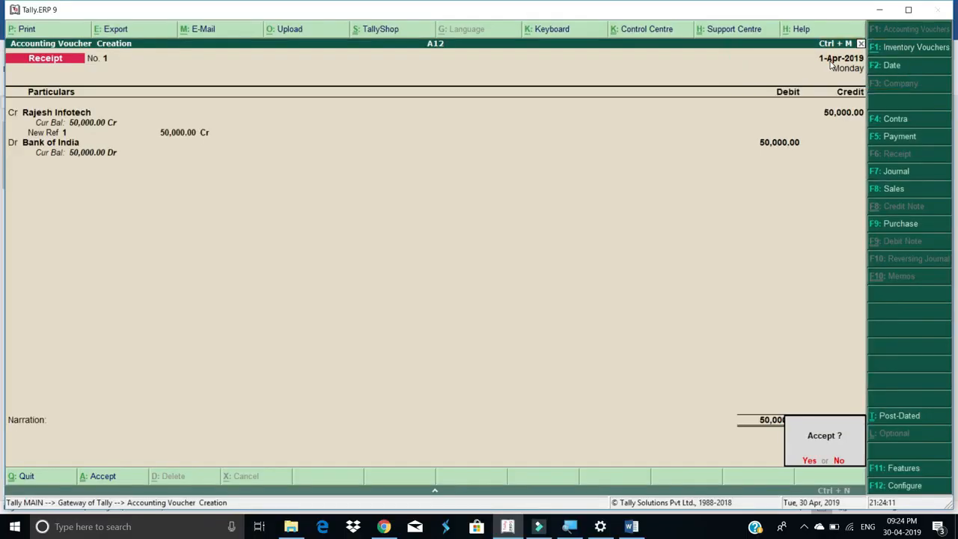
{"action": "key", "text": "Return"}
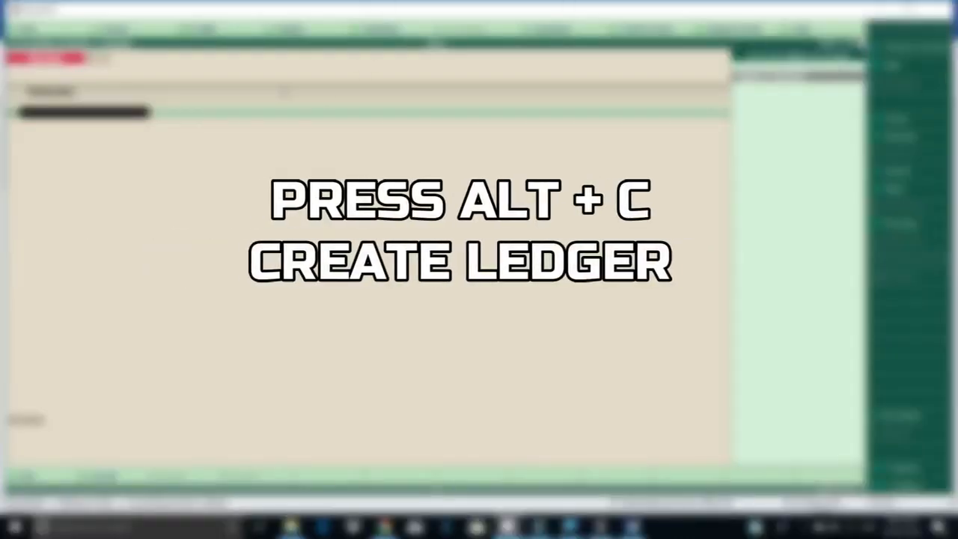
Create ledger Ravi Pvt Ltd under a Sundry group, correcting the group choice, as Receipt No. 2's credit party
{"action": "key", "text": "alt+c"}
{"action": "type", "text": "Ra"}
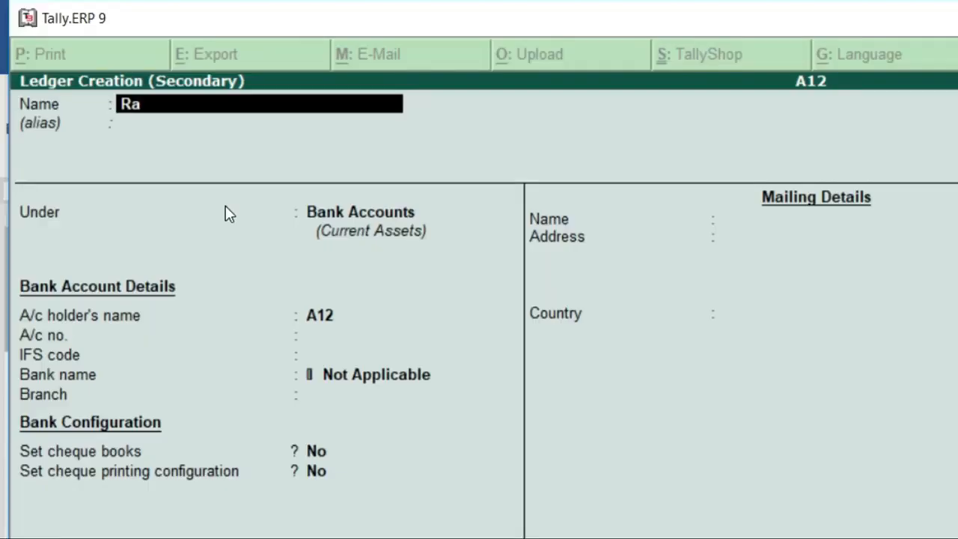
{"action": "type", "text": "vi Pvt Ltd"}
{"action": "key", "text": "Return"}
{"action": "type", "text": "Sund"}
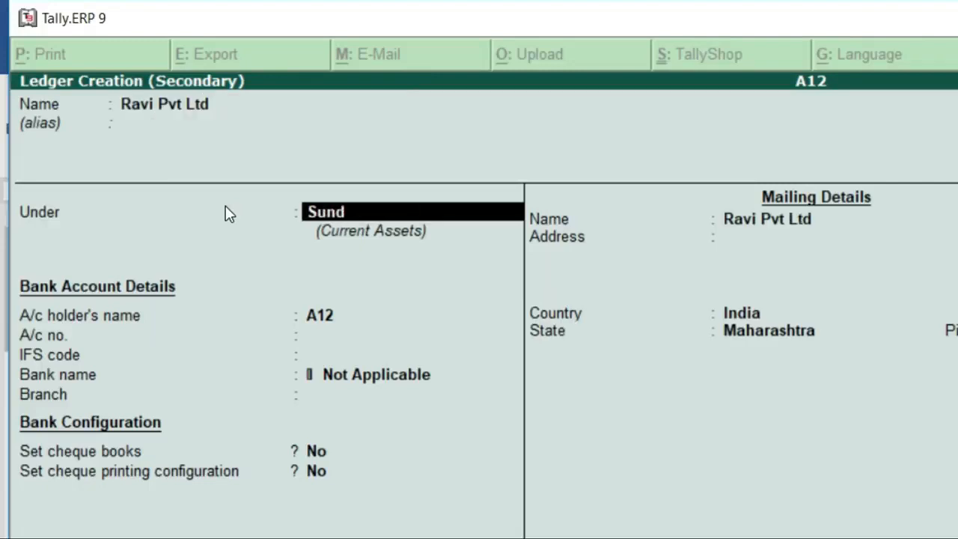
{"action": "key", "text": "Return"}
{"action": "key", "text": "BackSpace"}
{"action": "type", "text": "Sund"}
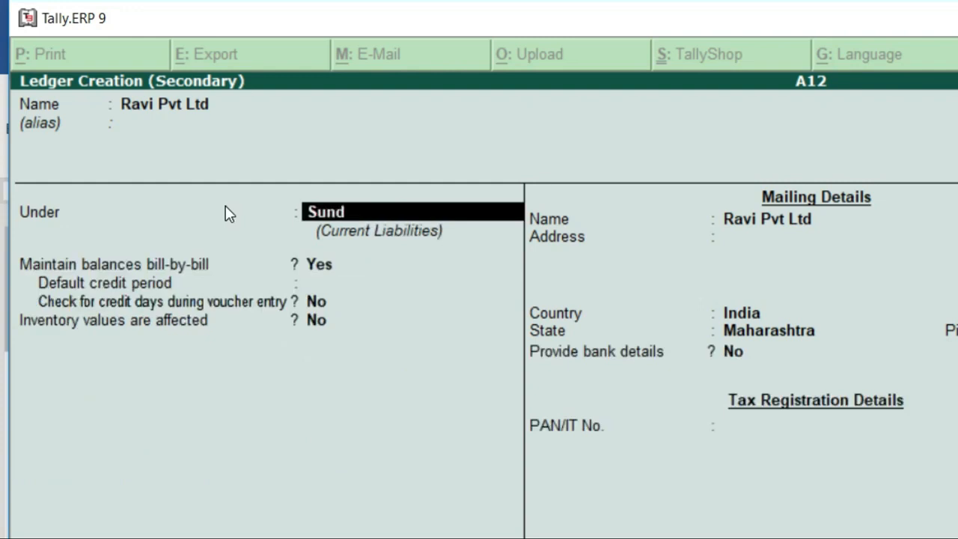
{"action": "key", "text": "Down"}
{"action": "key", "text": "Return"}
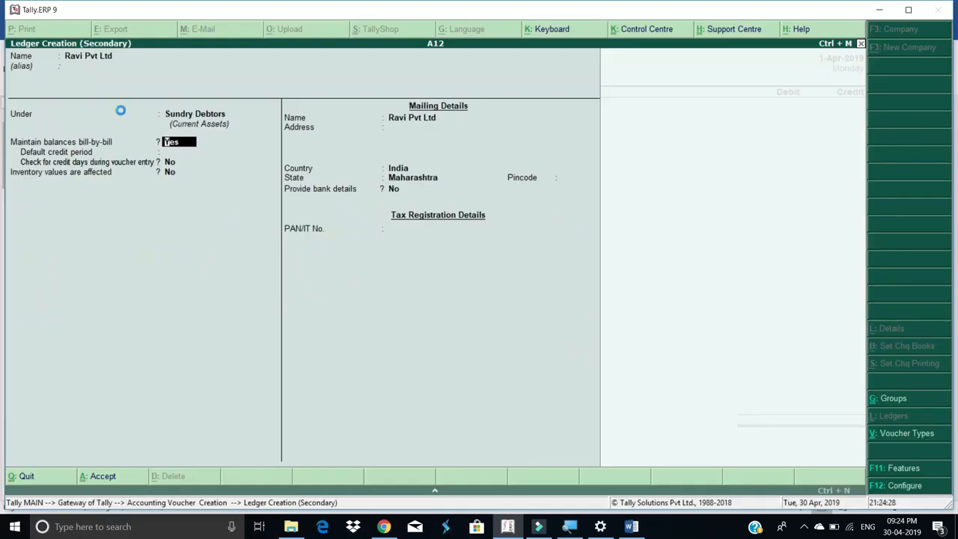
{"action": "key", "text": "ctrl+a"}
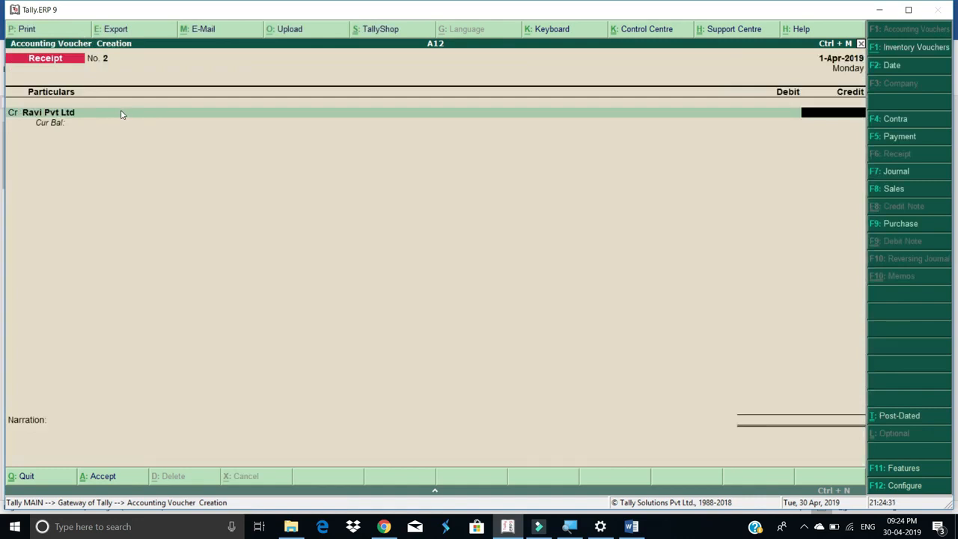
Credit Ravi Pvt Ltd 25,000 as a New Ref bill reference
{"action": "type", "text": "25000"}
{"action": "key", "text": "Return"}
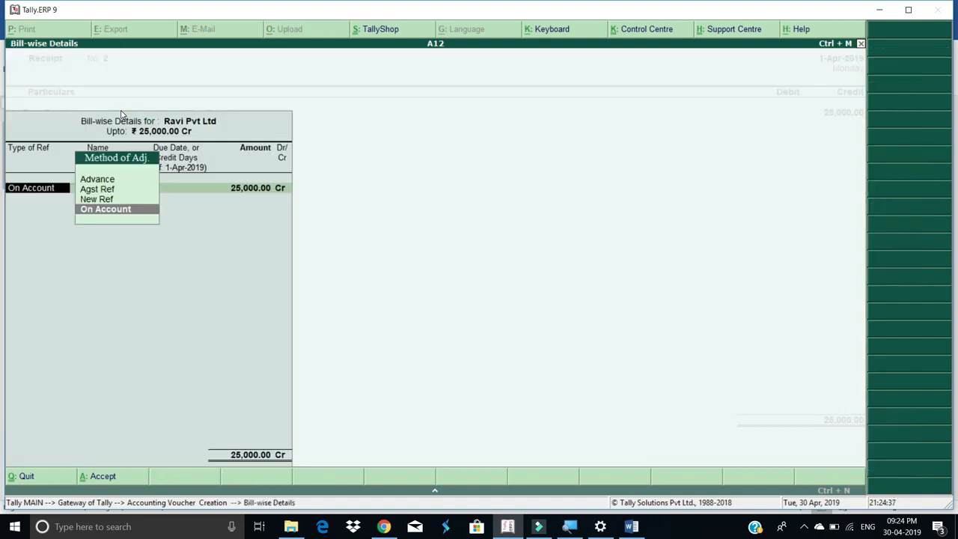
{"action": "key", "text": "Up"}
{"action": "key", "text": "Return"}
{"action": "key", "text": "Return"}
{"action": "key", "text": "Return"}
{"action": "key", "text": "Return"}
{"action": "key", "text": "Return"}
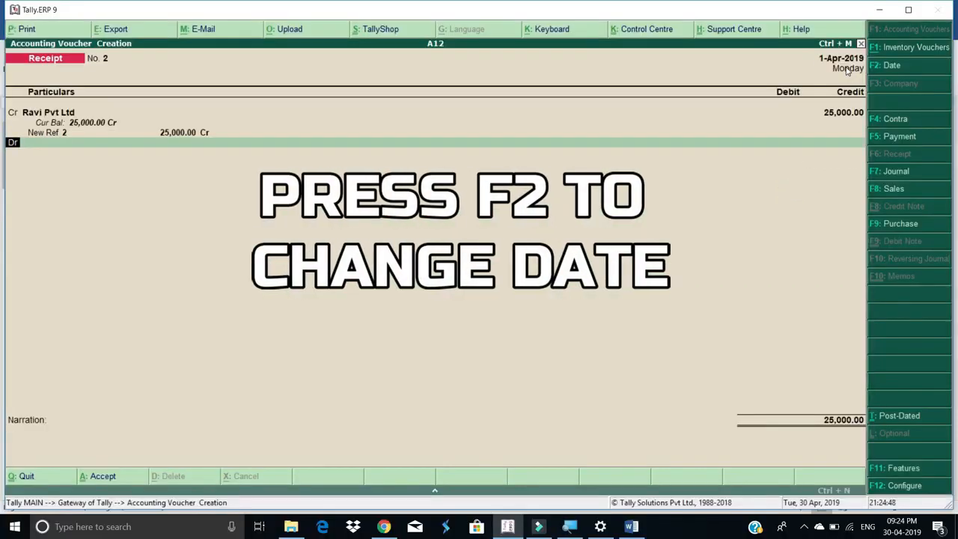
Date the receipt 2-4-2019, debit Bank of India 25,000 and save it
{"action": "key", "text": "F2"}
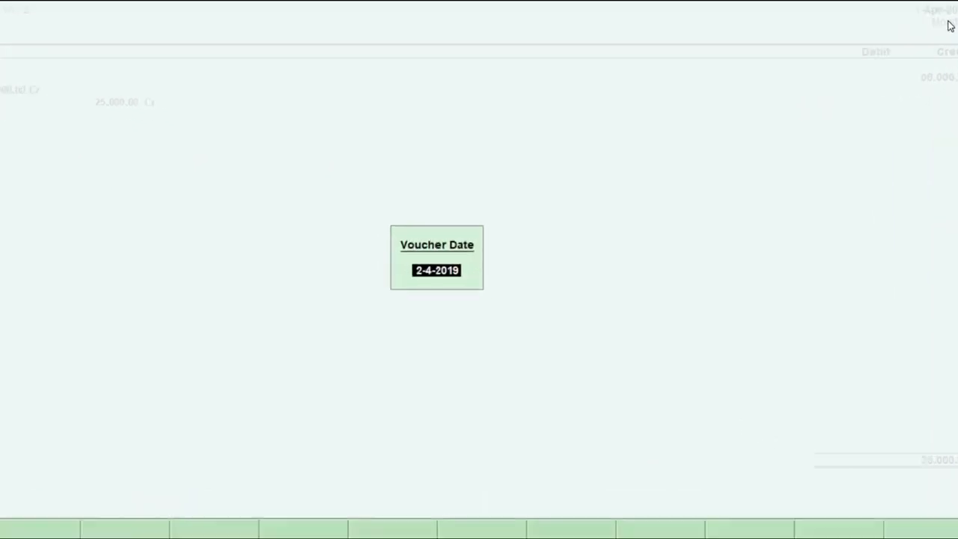
{"action": "key", "text": "Return"}
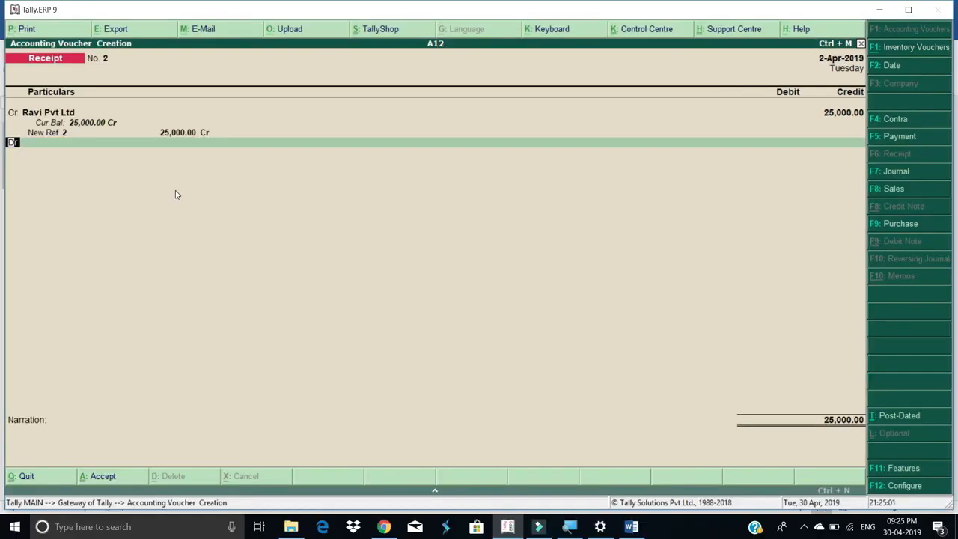
{"action": "key", "text": "Return"}
{"action": "key", "text": "Return"}
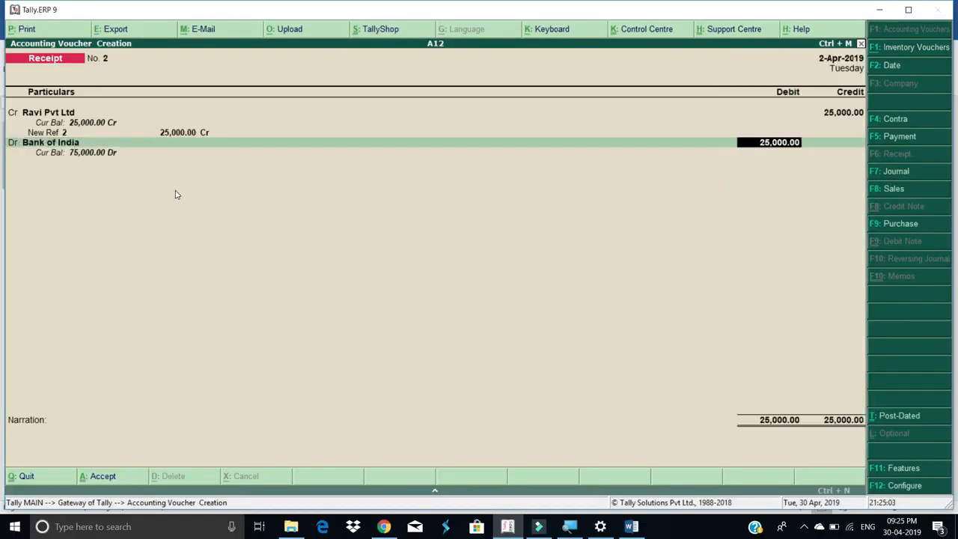
{"action": "key", "text": "Return"}
{"action": "key", "text": "Return"}
{"action": "key", "text": "Return"}
{"action": "key", "text": "Return"}
{"action": "key", "text": "Return"}
{"action": "key", "text": "Return"}
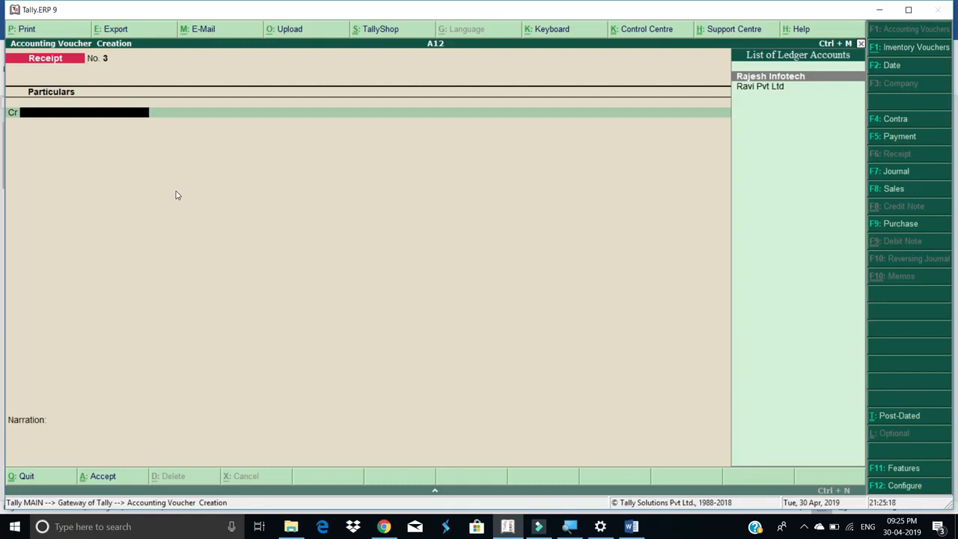
Switch to a Payment voucher and create ledger Ajay Co under Sundry Creditors
{"action": "key", "text": "F5"}
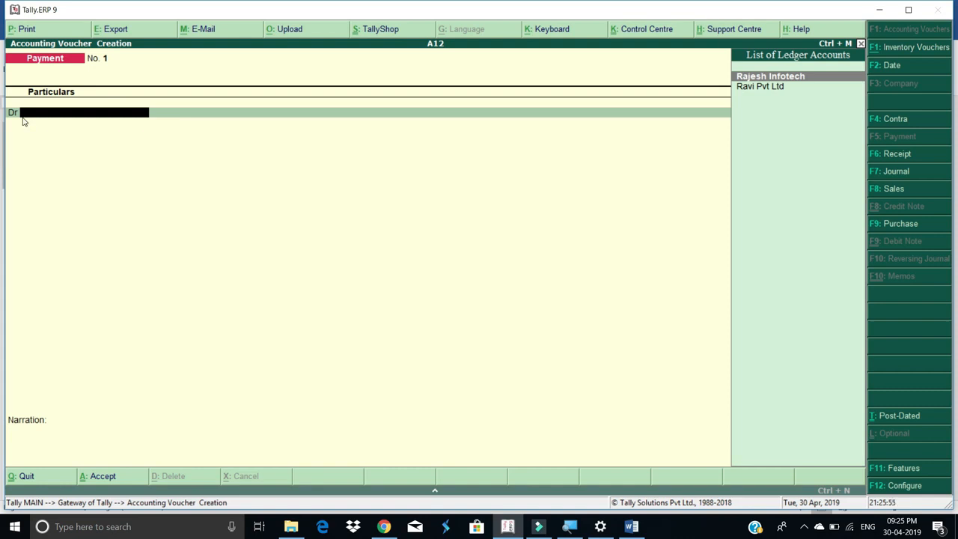
{"action": "key", "text": "alt+c"}
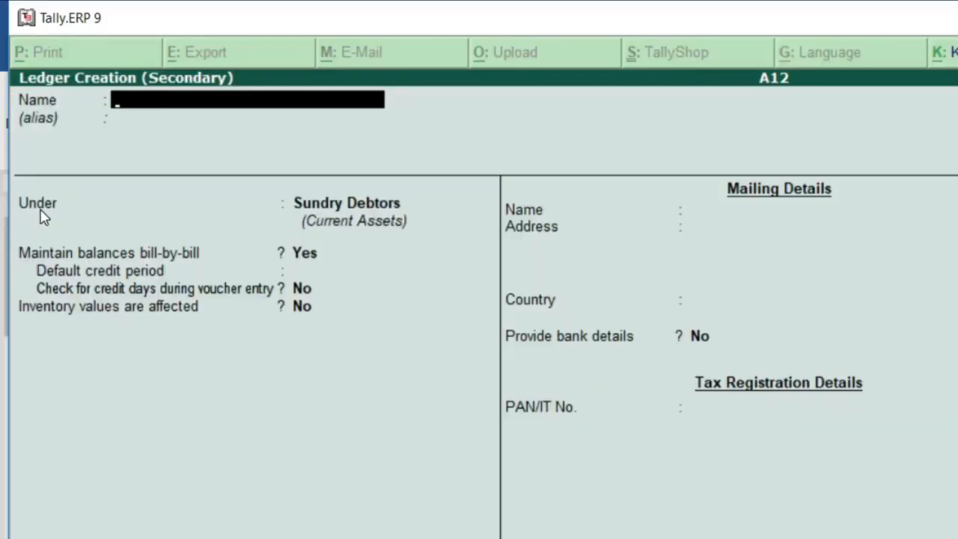
{"action": "type", "text": "Ajay co"}
{"action": "key", "text": "Return"}
{"action": "type", "text": "Sund"}
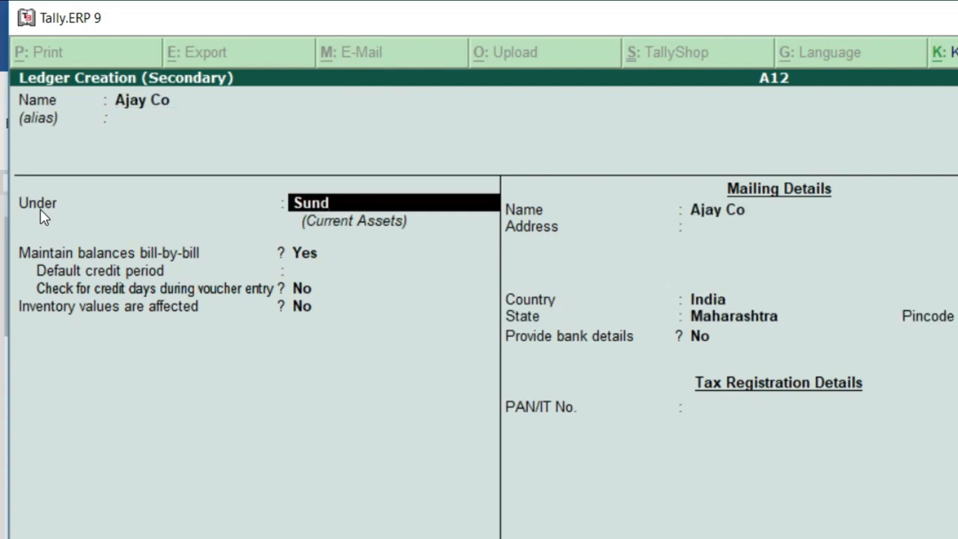
{"action": "key", "text": "Return"}
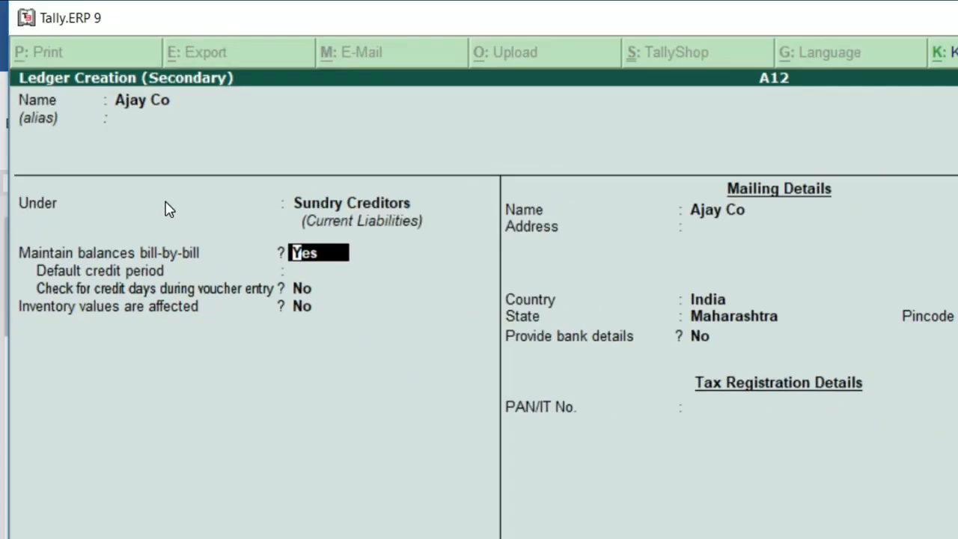
{"action": "key", "text": "Return"}
{"action": "key", "text": "Return"}
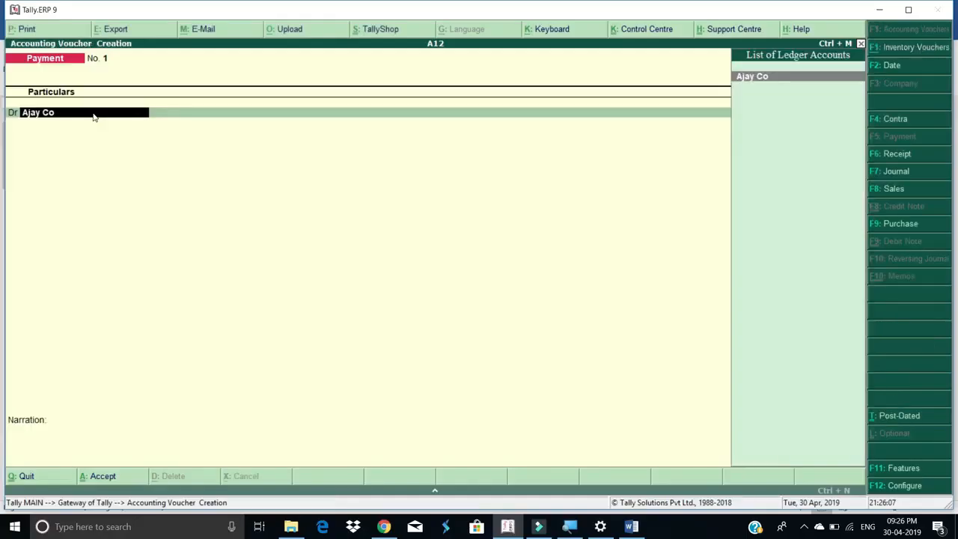
Debit Ajay Co 15,000 as New Ref 1 and credit Bank of India, saving the payment
{"action": "key", "text": "Return"}
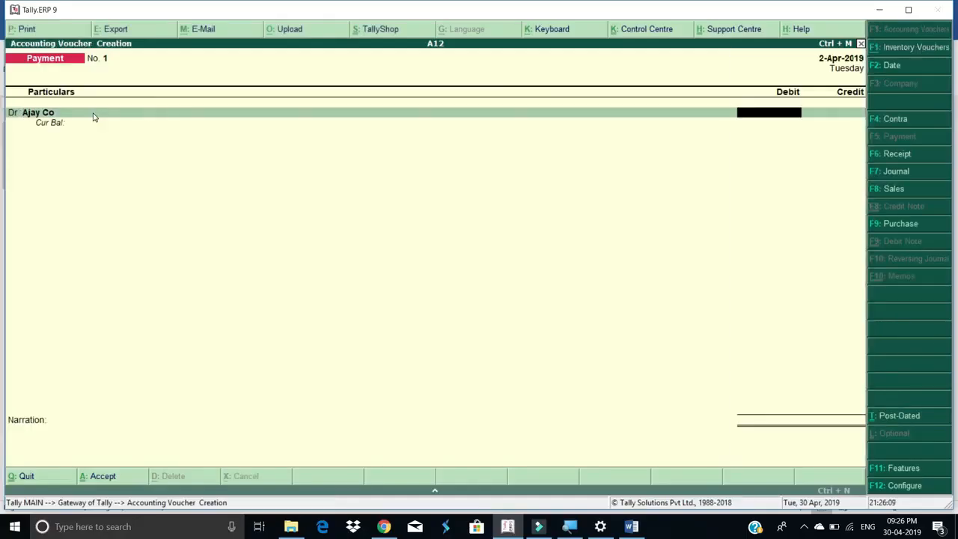
{"action": "type", "text": "15000"}
{"action": "key", "text": "Return"}
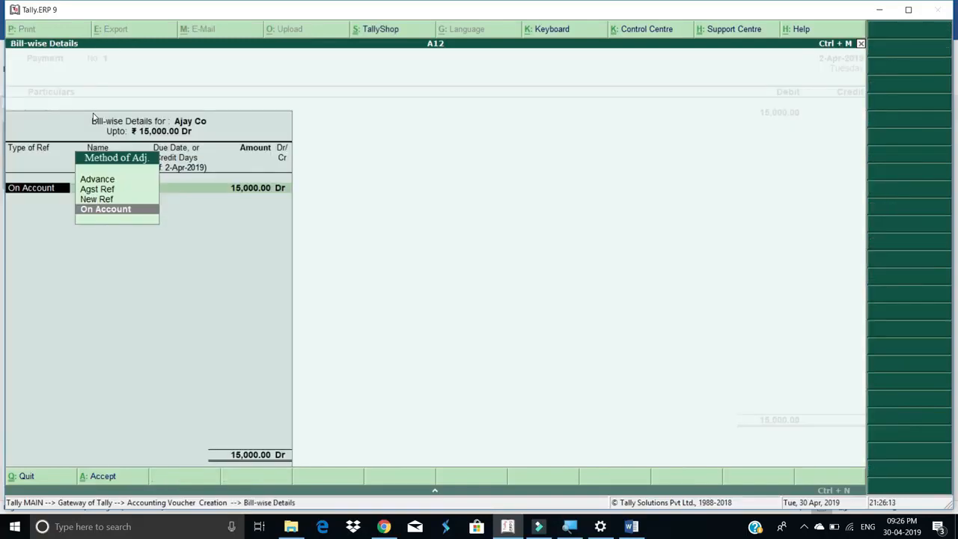
{"action": "key", "text": "Up"}
{"action": "key", "text": "Return"}
{"action": "key", "text": "Return"}
{"action": "key", "text": "Return"}
{"action": "key", "text": "Return"}
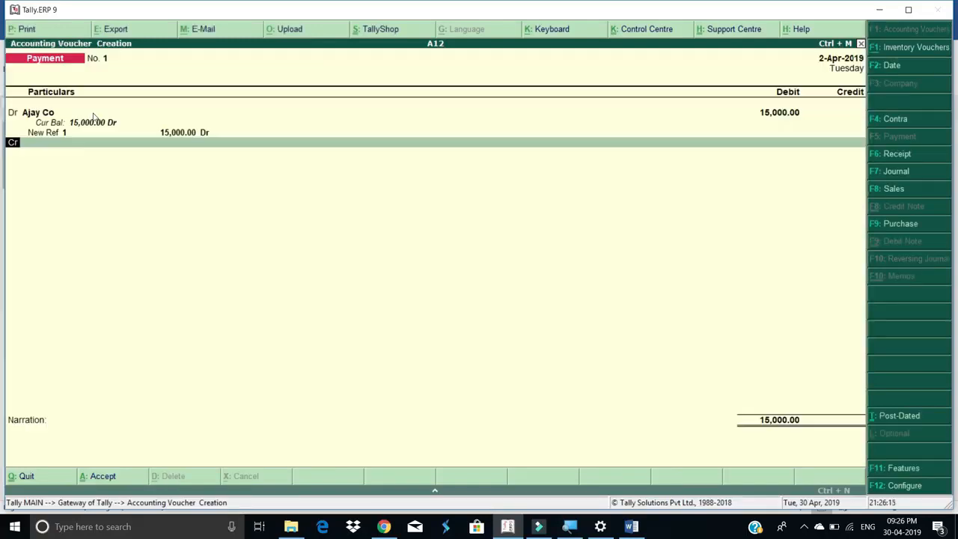
{"action": "key", "text": "Return"}
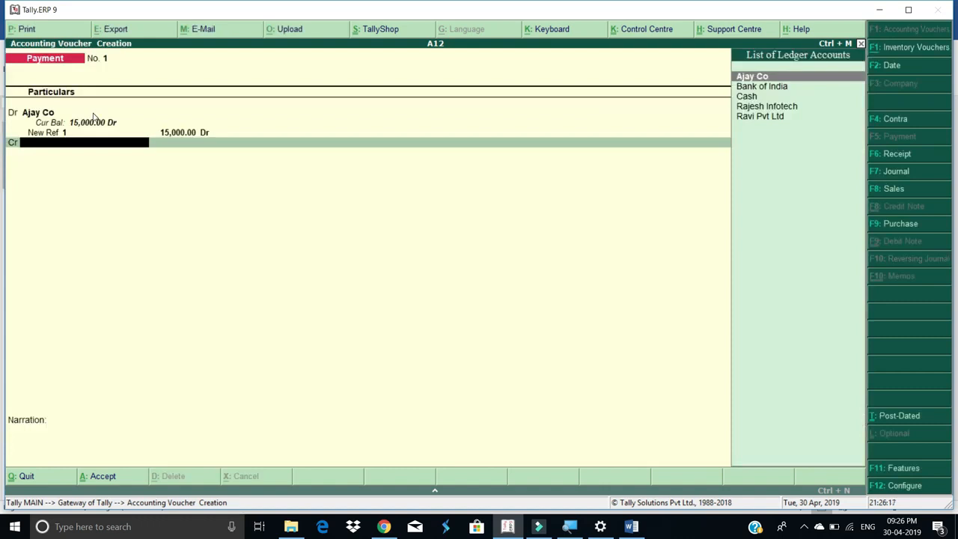
{"action": "key", "text": "Down"}
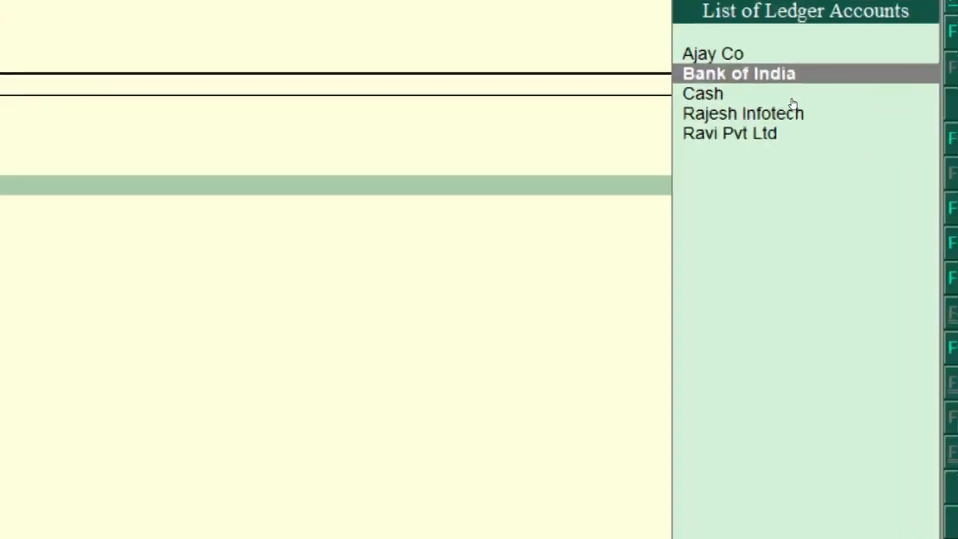
{"action": "key", "text": "Return"}
{"action": "key", "text": "Return"}
{"action": "key", "text": "Return"}
{"action": "key", "text": "Return"}
{"action": "key", "text": "Return"}
{"action": "key", "text": "Return"}
{"action": "key", "text": "Return"}
{"action": "key", "text": "Return"}
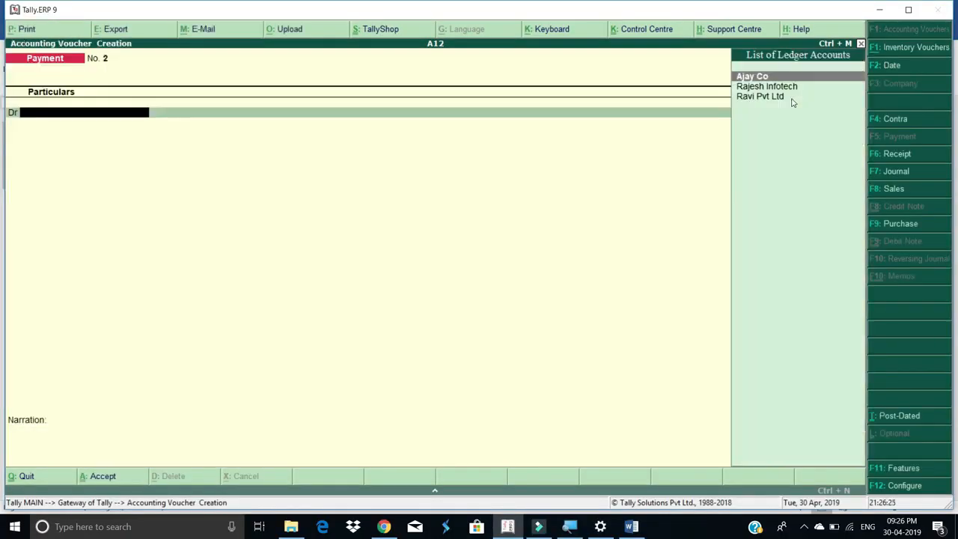
Go to Display > Account Books > Cash/Bank Book(s) and drill into Bank of India's monthly summary
{"action": "key", "text": "Escape"}
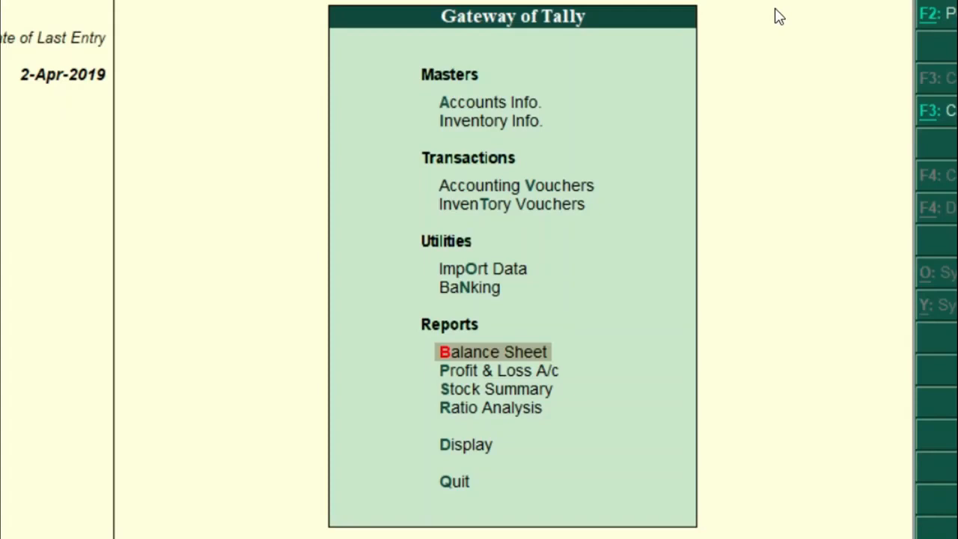
{"action": "key", "text": "Up"}
{"action": "key", "text": "Up"}
{"action": "key", "text": "Down"}
{"action": "key", "text": "Down"}
{"action": "key", "text": "Down"}
{"action": "key", "text": "Down"}
{"action": "key", "text": "Down"}
{"action": "key", "text": "Down"}
{"action": "key", "text": "Return"}
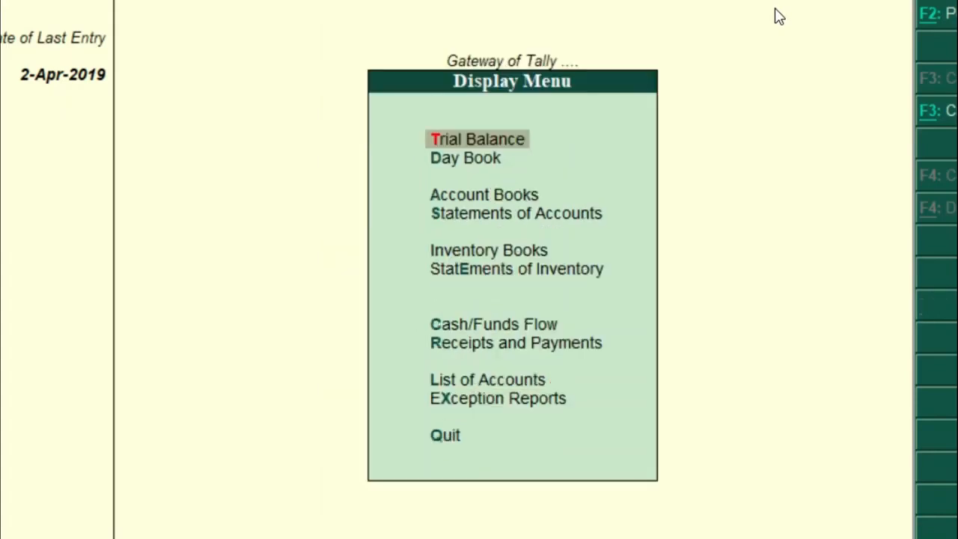
{"action": "key", "text": "Down"}
{"action": "key", "text": "Down"}
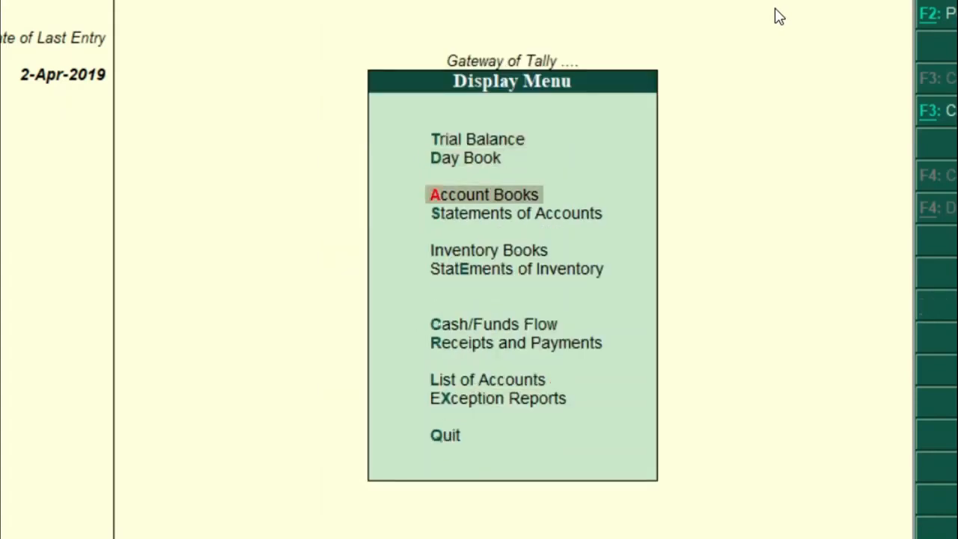
{"action": "key", "text": "Return"}
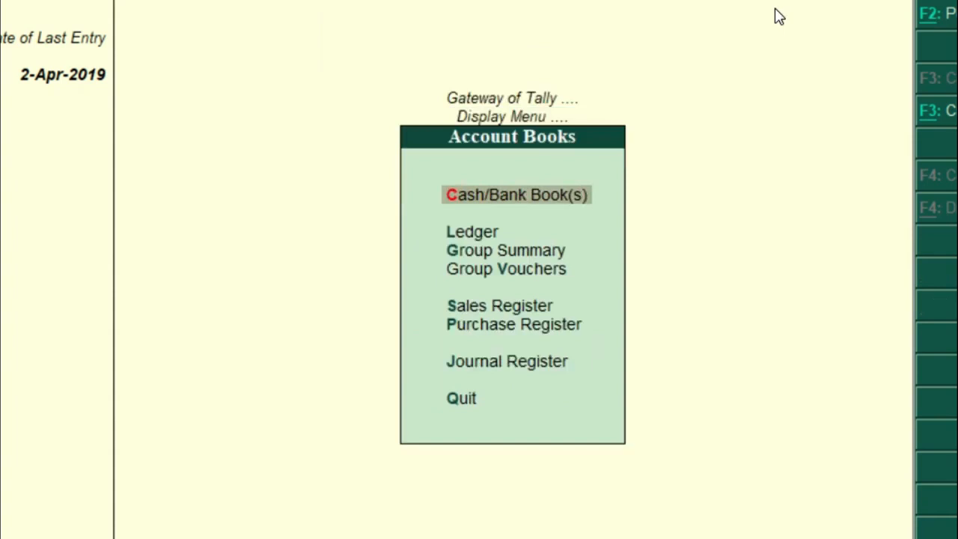
{"action": "left_click", "coordinate": [576, 210]}
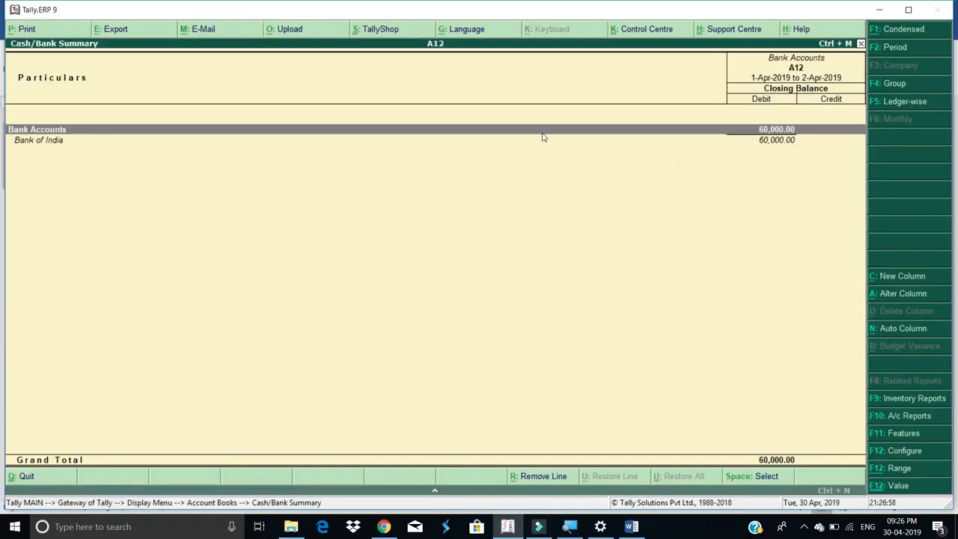
{"action": "double_click", "coordinate": [30, 129]}
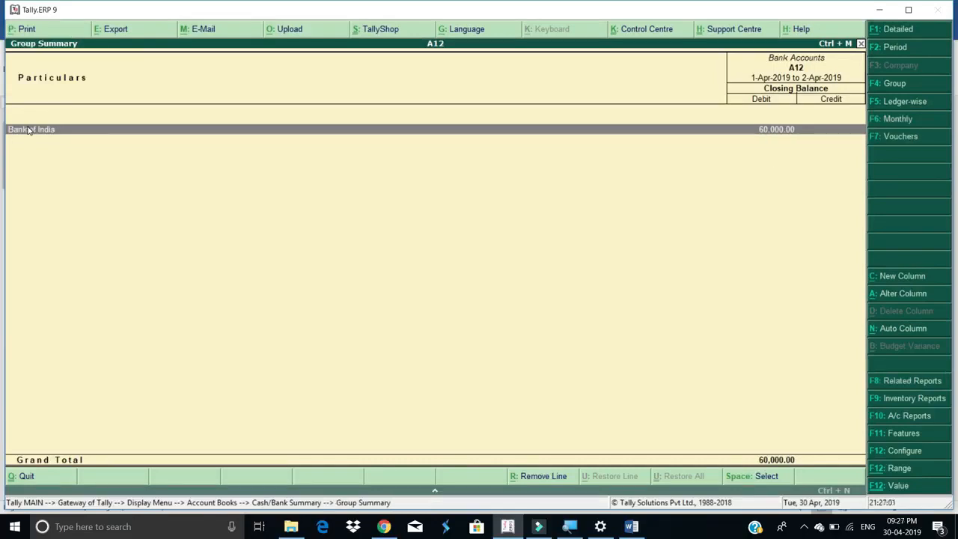
{"action": "double_click", "coordinate": [30, 130]}
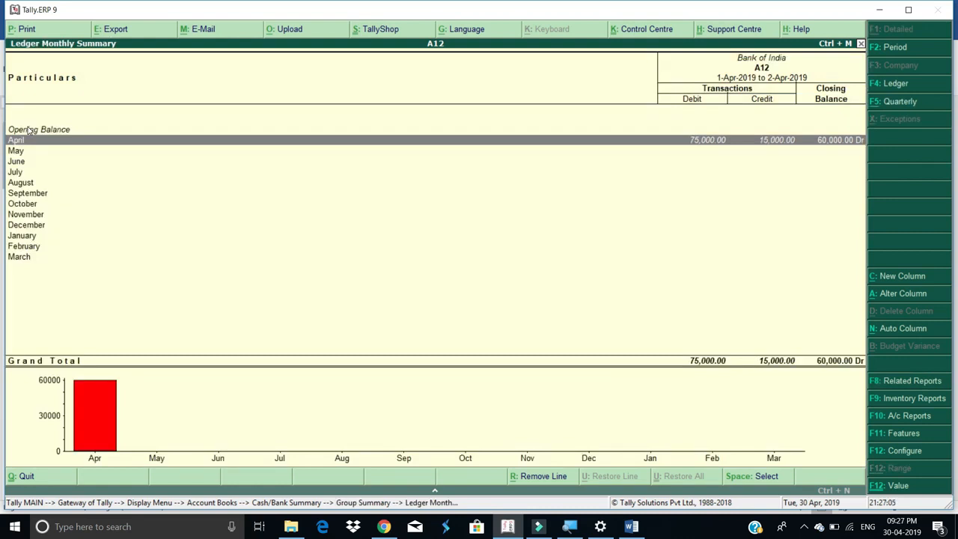
Open the April Ledger Vouchers of Bank of India from its monthly summary
{"action": "key", "text": "Return"}
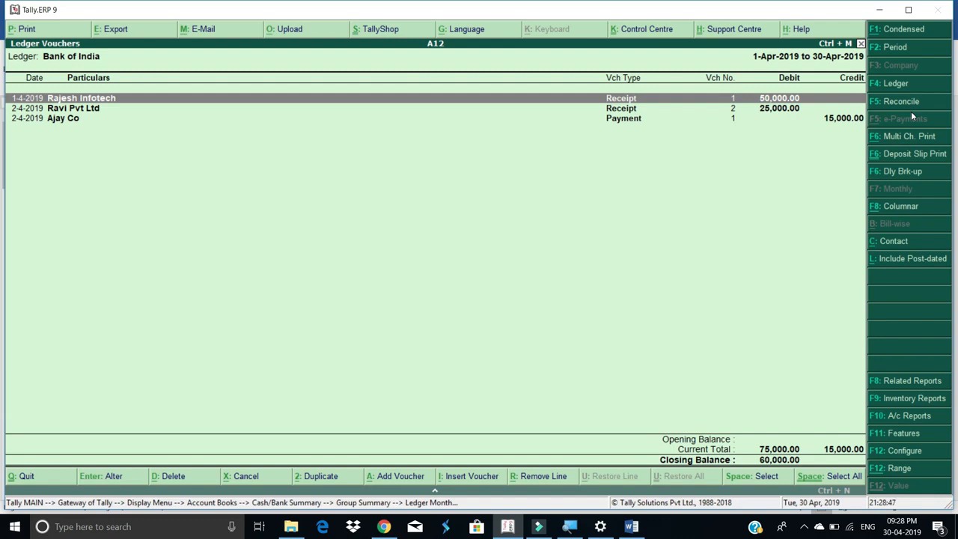
Open Bank Reconciliation for Bank of India from its Ledger Vouchers
{"action": "key", "text": "F5"}
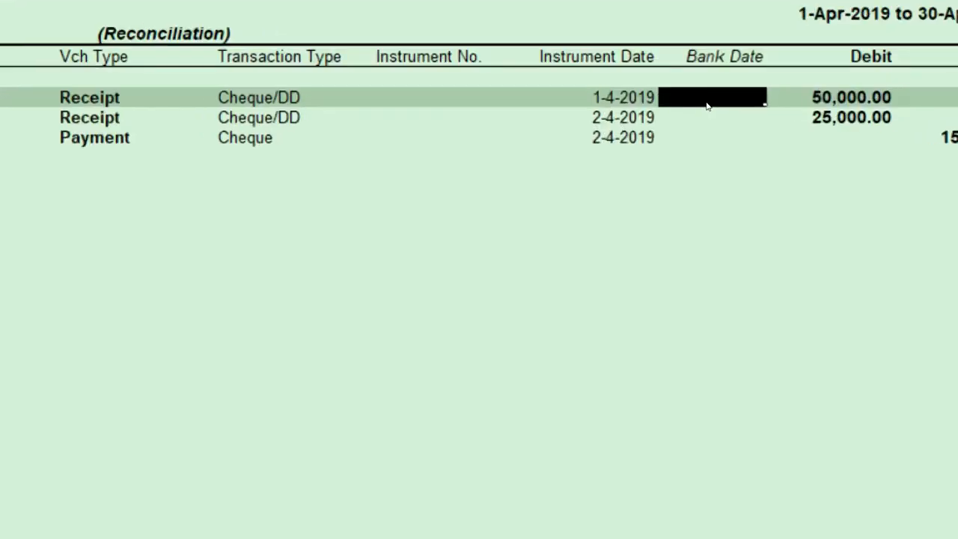
Give Rajesh Infotech's 50,000 receipt a bank date of 2-4-2019 by entering 2-
{"action": "type", "text": "2-4"}
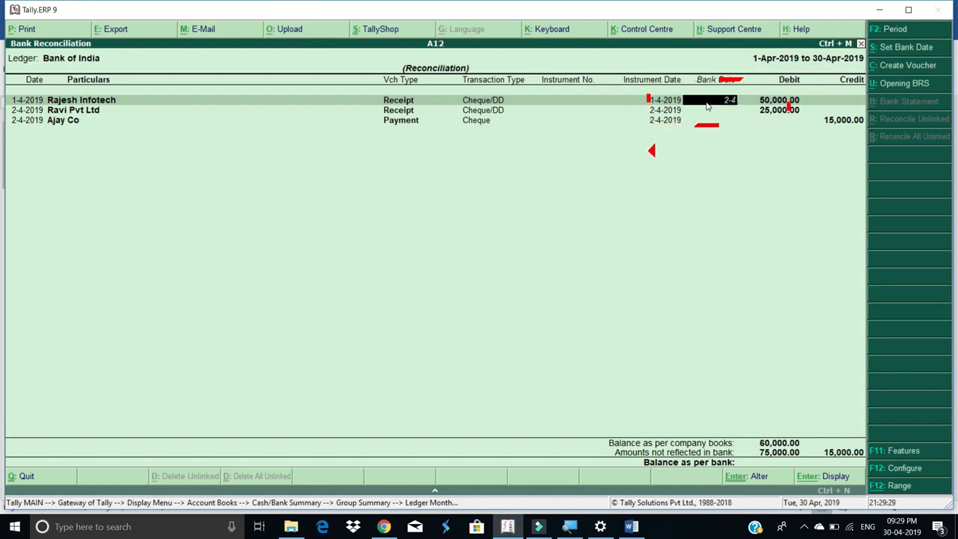
{"action": "key", "text": "Return"}
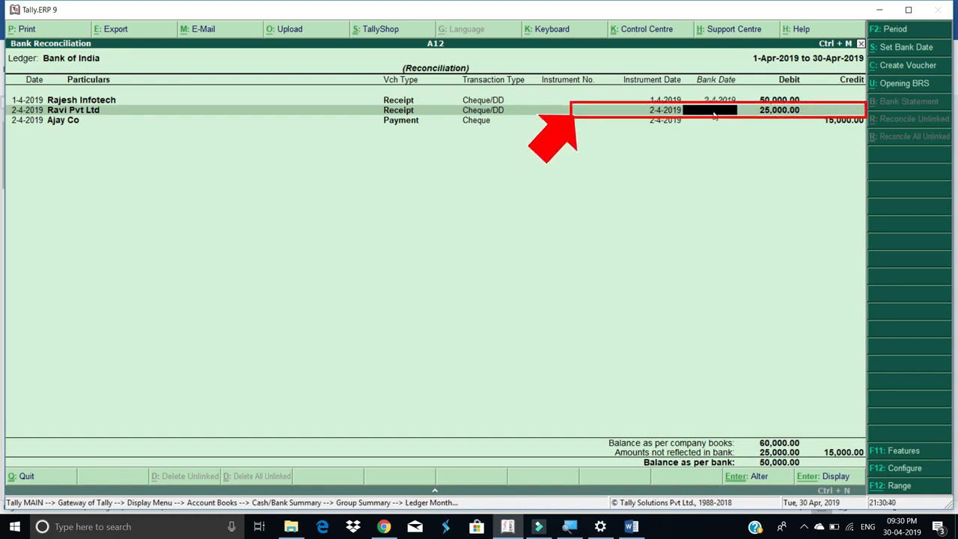
Enter bank date 2-4-2019 for Ravi Pvt Ltd and Ajay Co, declining the save prompt
{"action": "type", "text": "2-4"}
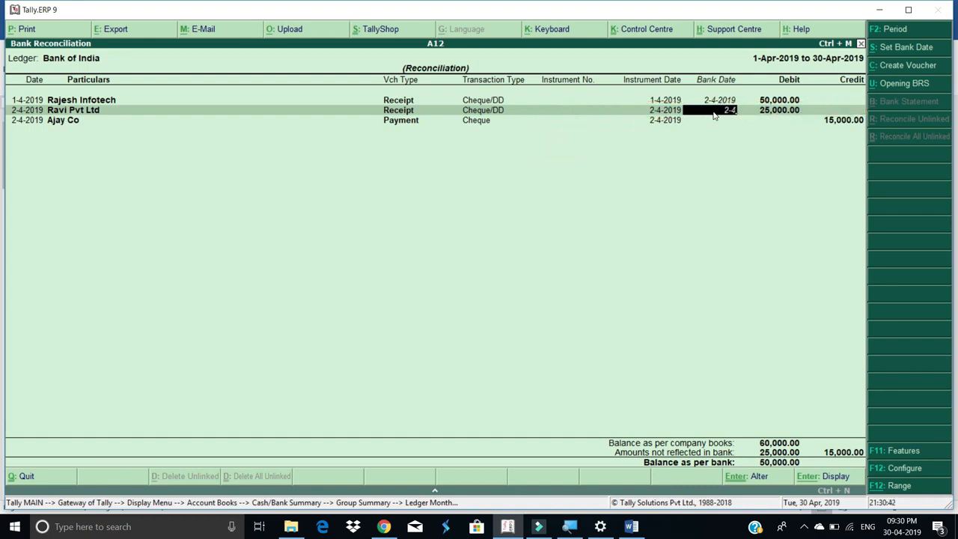
{"action": "key", "text": "Return"}
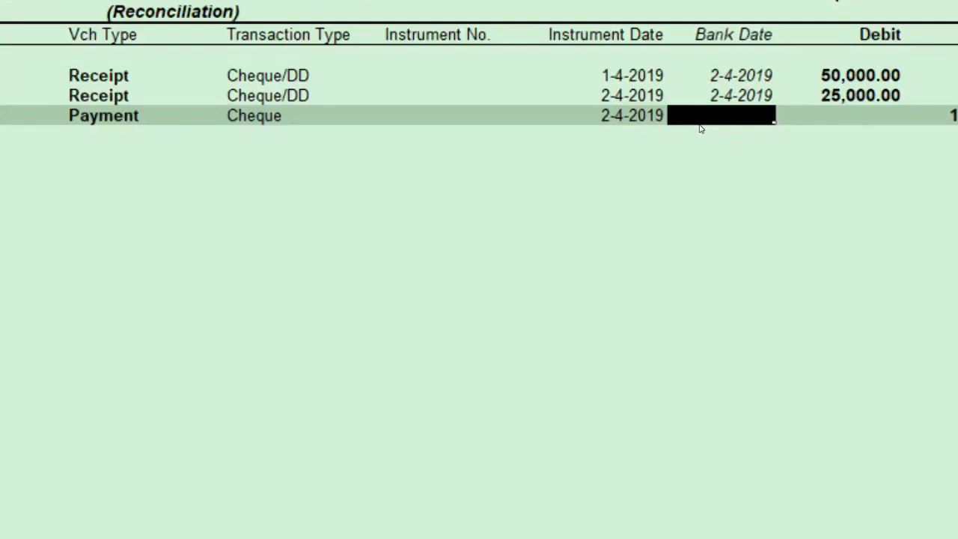
{"action": "type", "text": "2-4"}
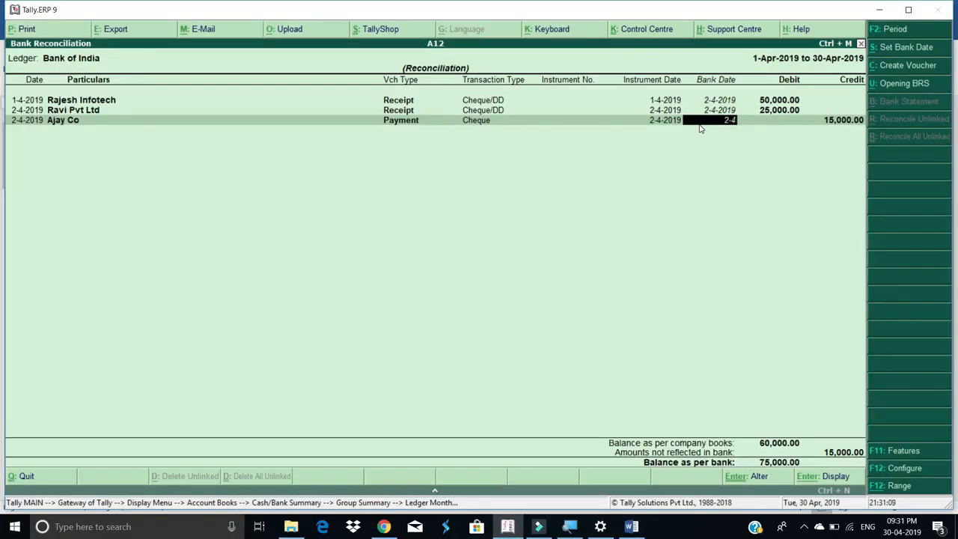
{"action": "key", "text": "Return"}
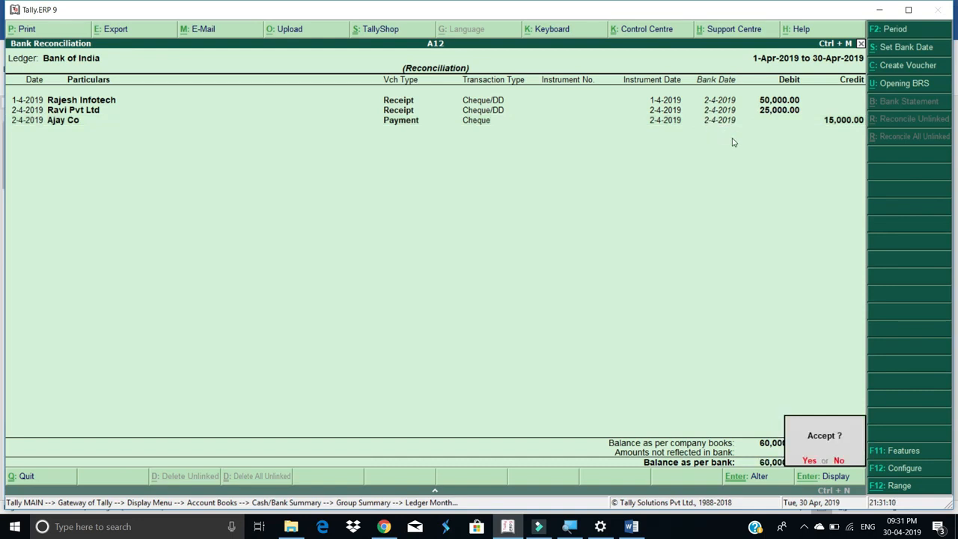
{"action": "key", "text": "Return"}
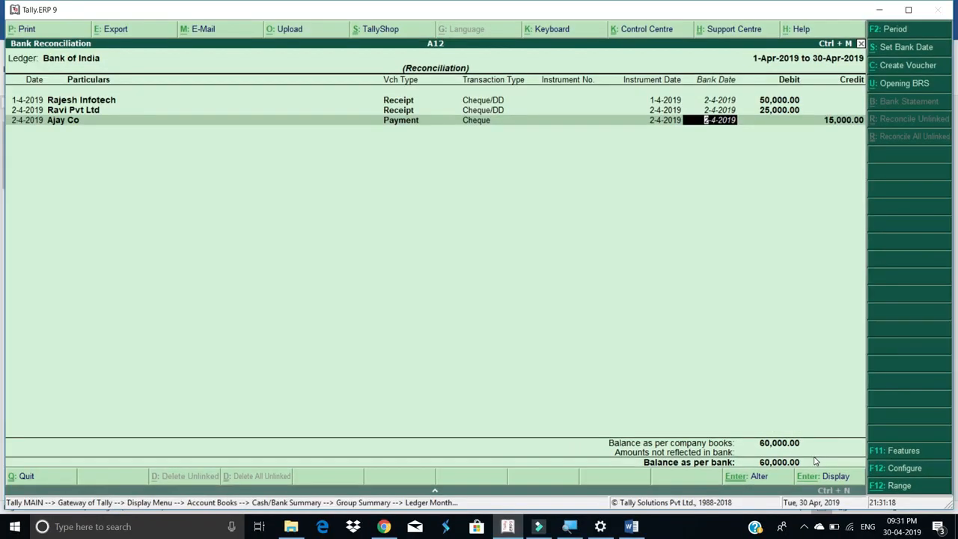
Clear Ajay Co's bank date, save the reconciliation, and reopen it to view unreconciled entries
{"action": "key", "text": "Delete"}
{"action": "key", "text": "Delete"}
{"action": "key", "text": "Delete"}
{"action": "key", "text": "Delete"}
{"action": "key", "text": "Delete"}
{"action": "key", "text": "Delete"}
{"action": "key", "text": "Delete"}
{"action": "key", "text": "Delete"}
{"action": "key", "text": "Up"}
{"action": "key", "text": "Down"}
{"action": "key", "text": "Delete"}
{"action": "key", "text": "Delete"}
{"action": "key", "text": "Delete"}
{"action": "key", "text": "Delete"}
{"action": "key", "text": "Delete"}
{"action": "key", "text": "Delete"}
{"action": "key", "text": "Delete"}
{"action": "key", "text": "Delete"}
{"action": "key", "text": "Return"}
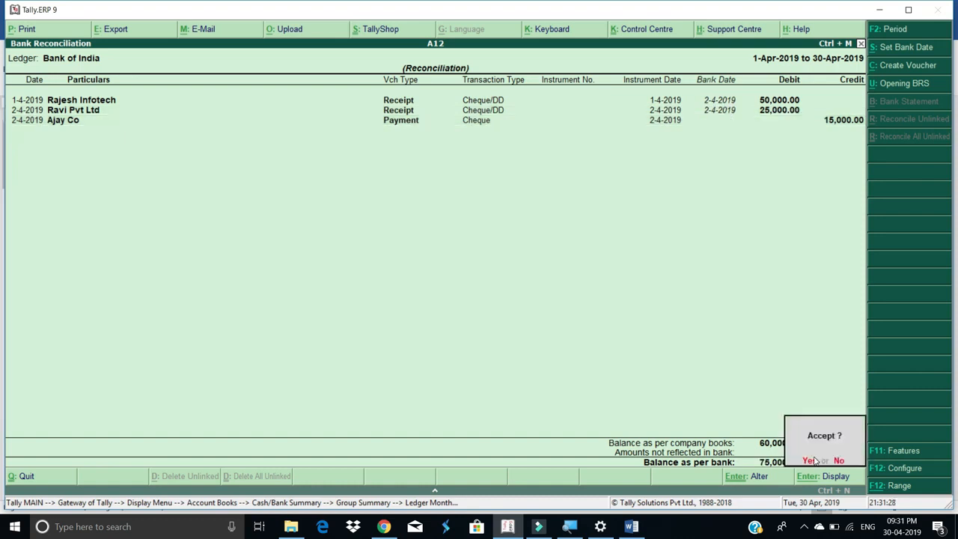
{"action": "left_click", "coordinate": [811, 461]}
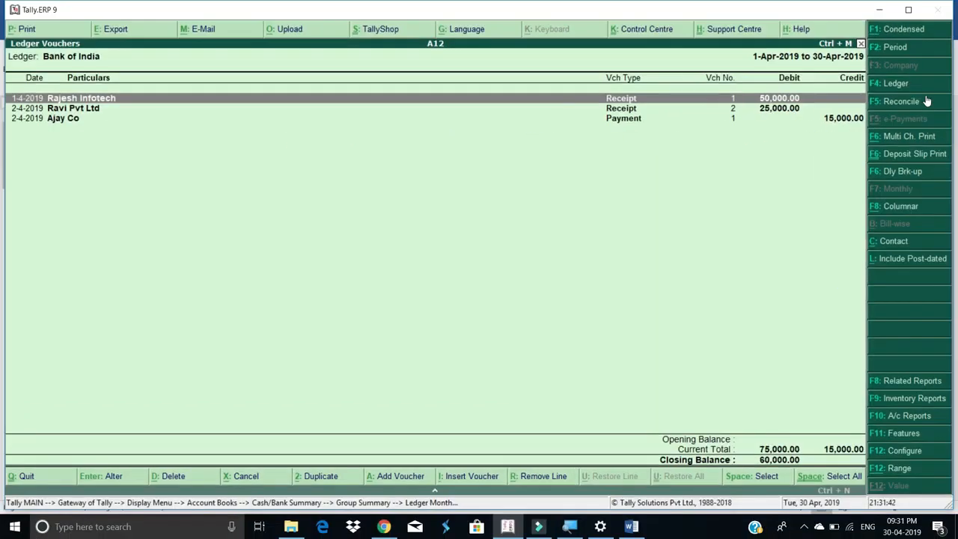
{"action": "left_click", "coordinate": [902, 101]}
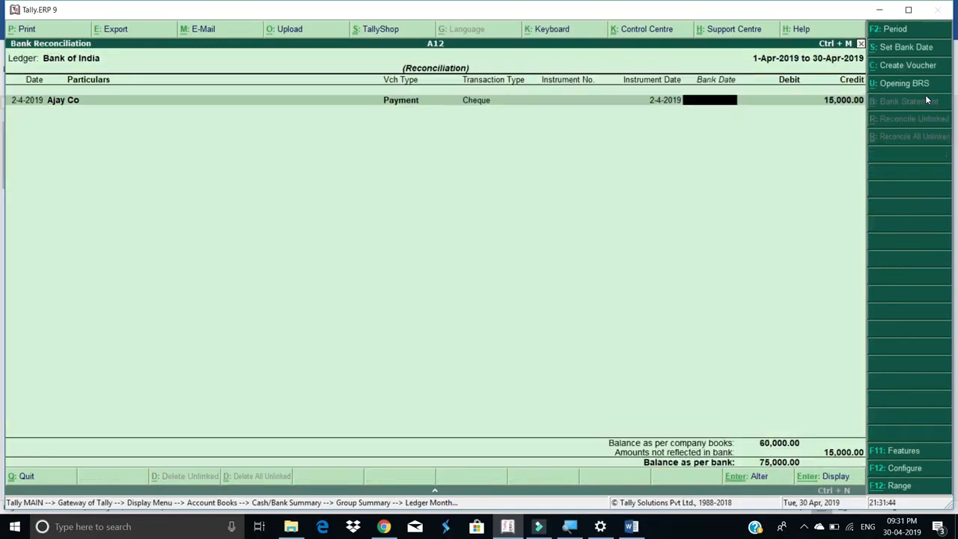
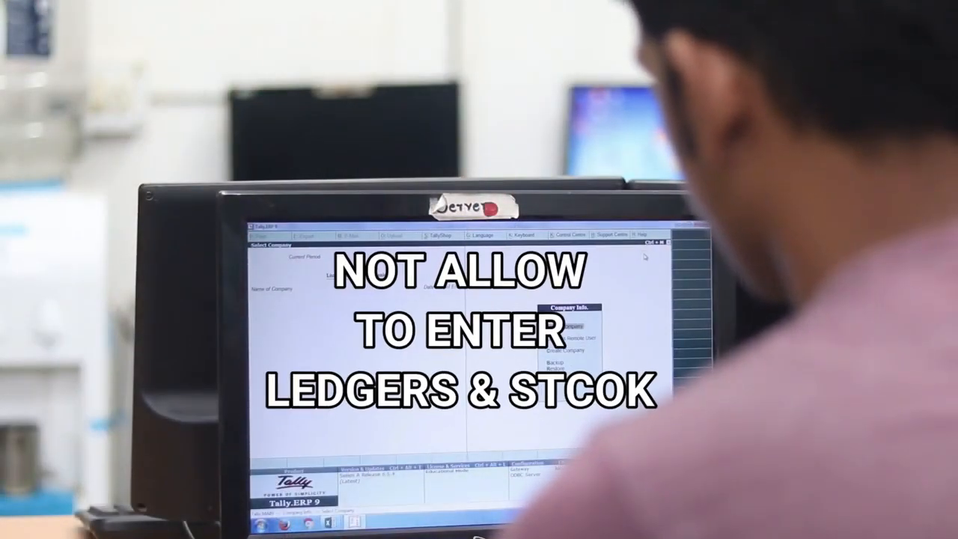
Cancel opening the encrypted company at its vault prompt, then start a new Company Creation form
{"action": "key", "text": "Return"}
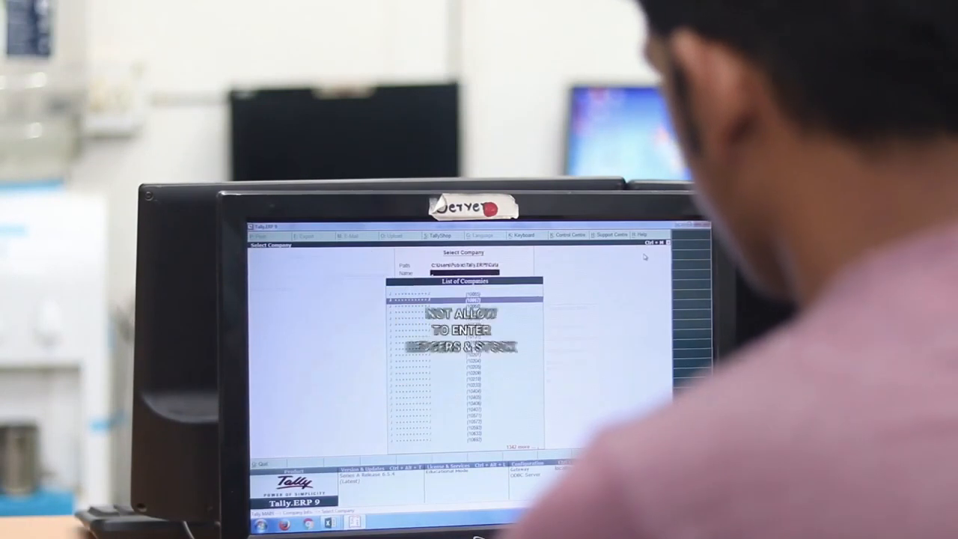
{"action": "key", "text": "Return"}
{"action": "key", "text": "Escape"}
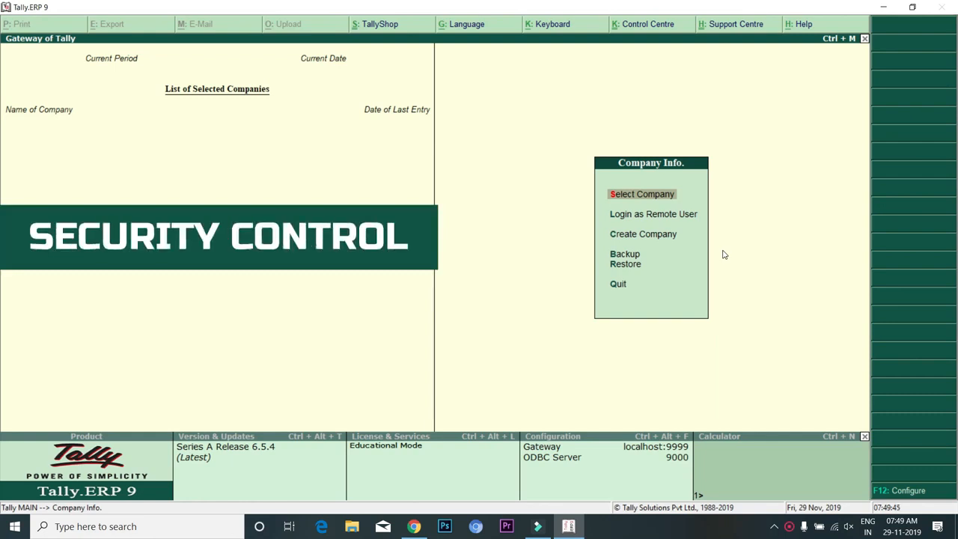
{"action": "key", "text": "Down"}
{"action": "key", "text": "Down"}
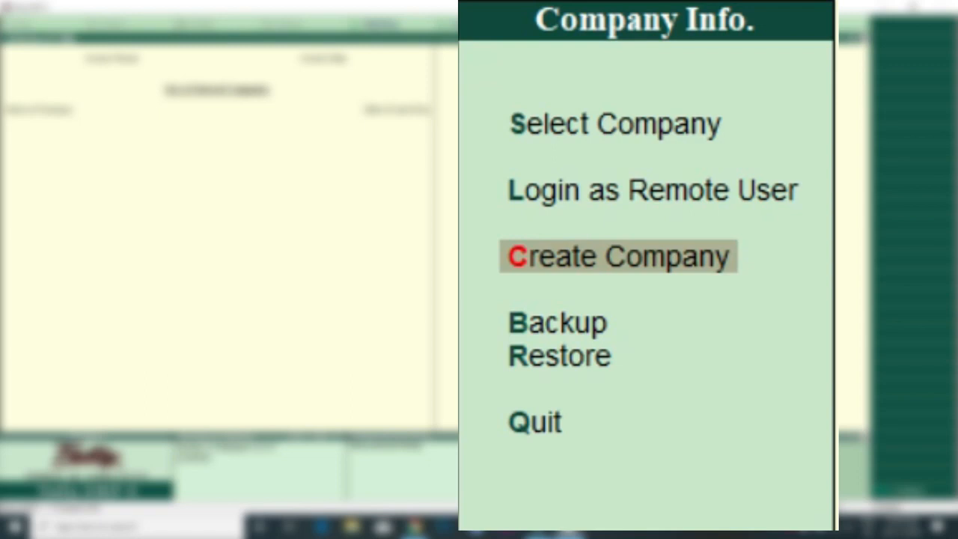
{"action": "key", "text": "Return"}
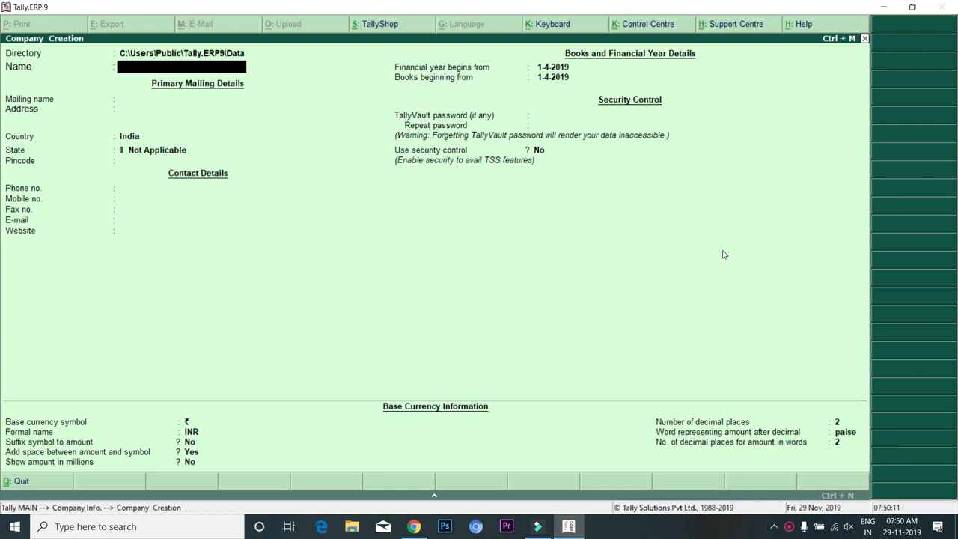
Name the company 'Learn More New' with address Ghatkopar, country India and state 'Maha'
{"action": "type", "text": "arn More New"}
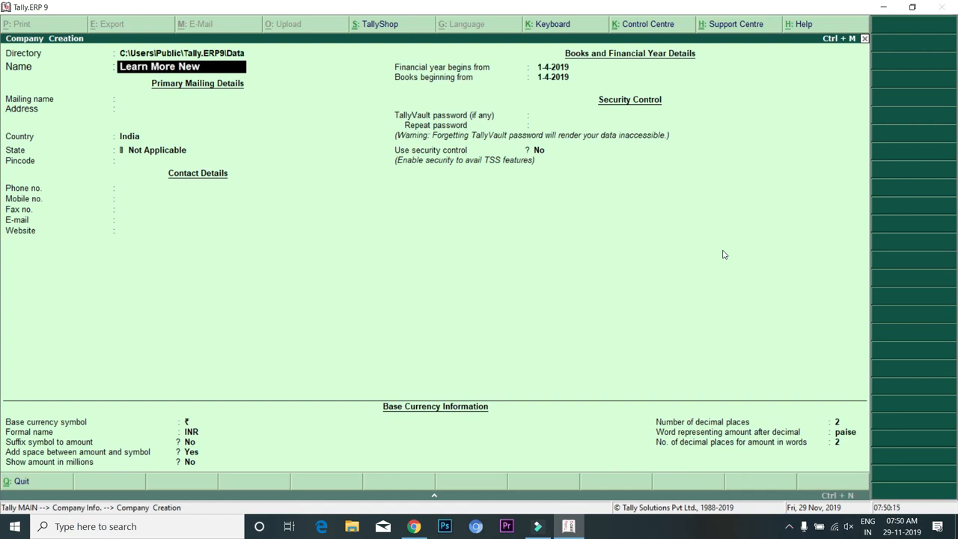
{"action": "key", "text": "Return"}
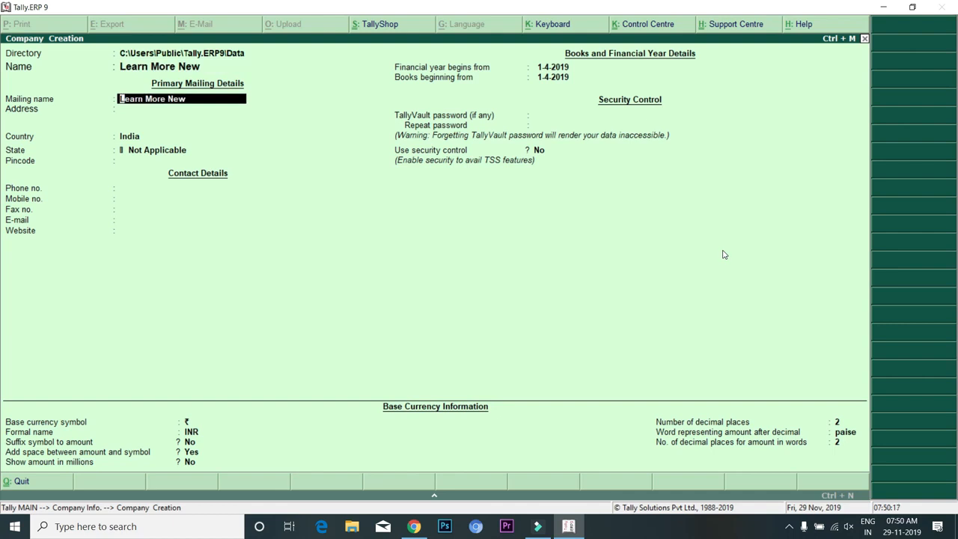
{"action": "key", "text": "Return"}
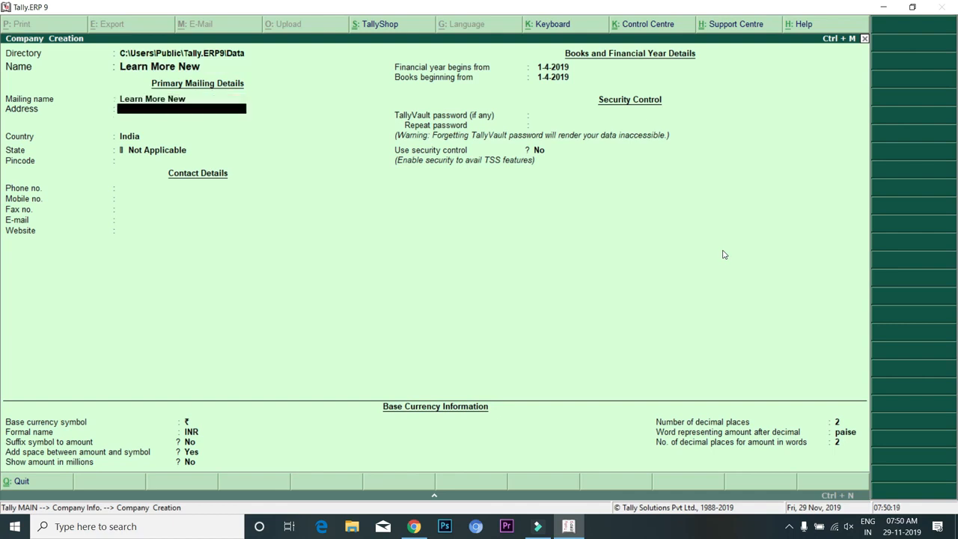
{"action": "type", "text": "Ghatkopar"}
{"action": "key", "text": "Return"}
{"action": "key", "text": "Return"}
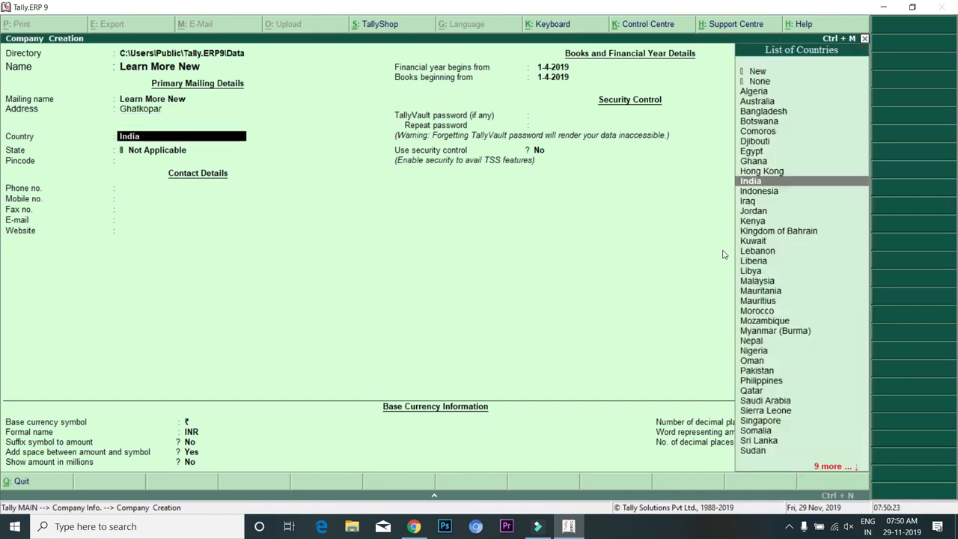
{"action": "key", "text": "Return"}
{"action": "type", "text": "Maha"}
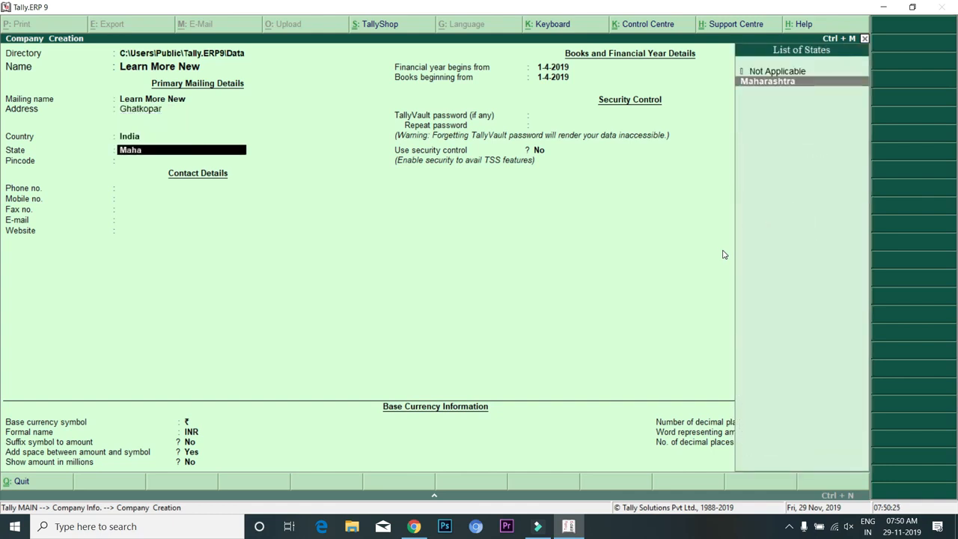
{"action": "key", "text": "Return"}
{"action": "key", "text": "Return"}
{"action": "key", "text": "Return"}
{"action": "key", "text": "Return"}
{"action": "key", "text": "Return"}
{"action": "key", "text": "Return"}
{"action": "key", "text": "Return"}
{"action": "key", "text": "Return"}
{"action": "key", "text": "Return"}
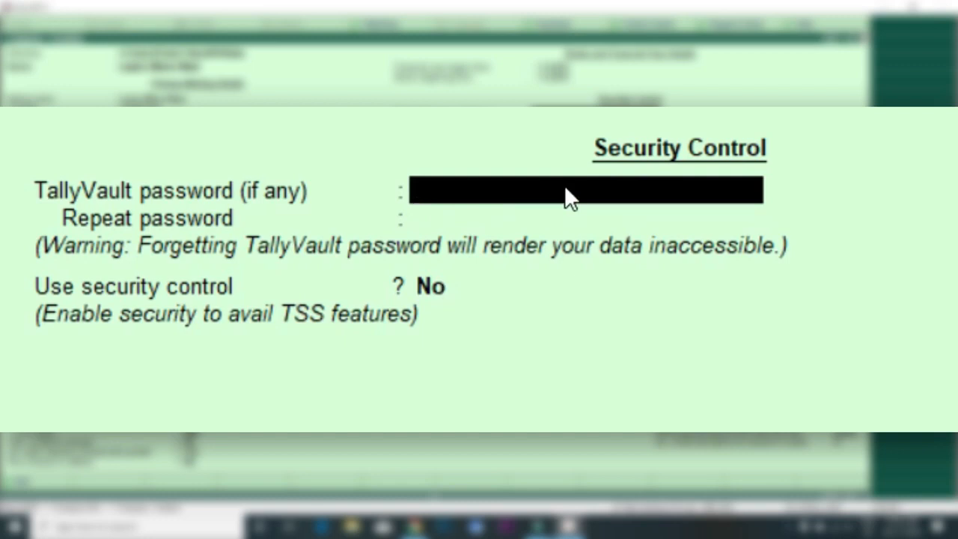
Set and repeat a TallyVault password, leave security control off, and create the company
{"action": "type", "text": "***"}
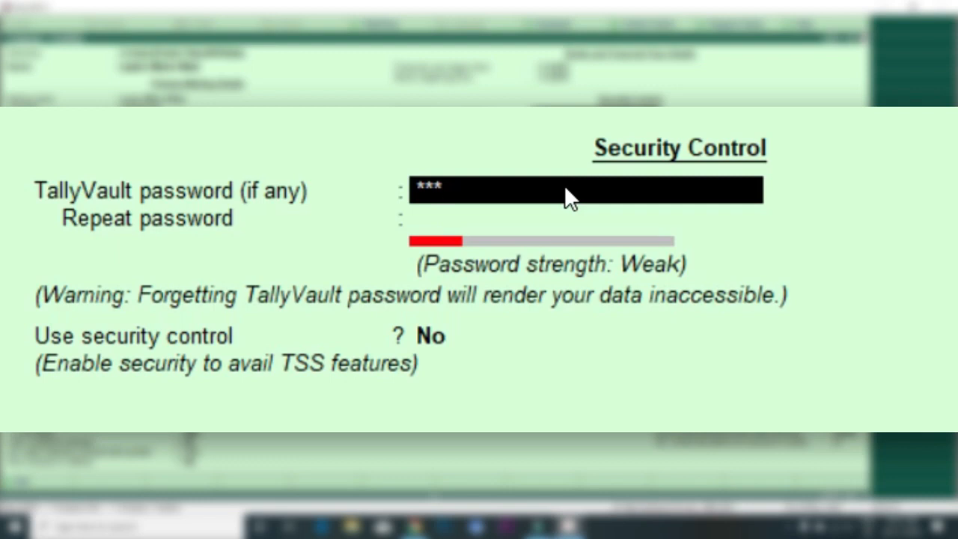
{"action": "key", "text": "Return"}
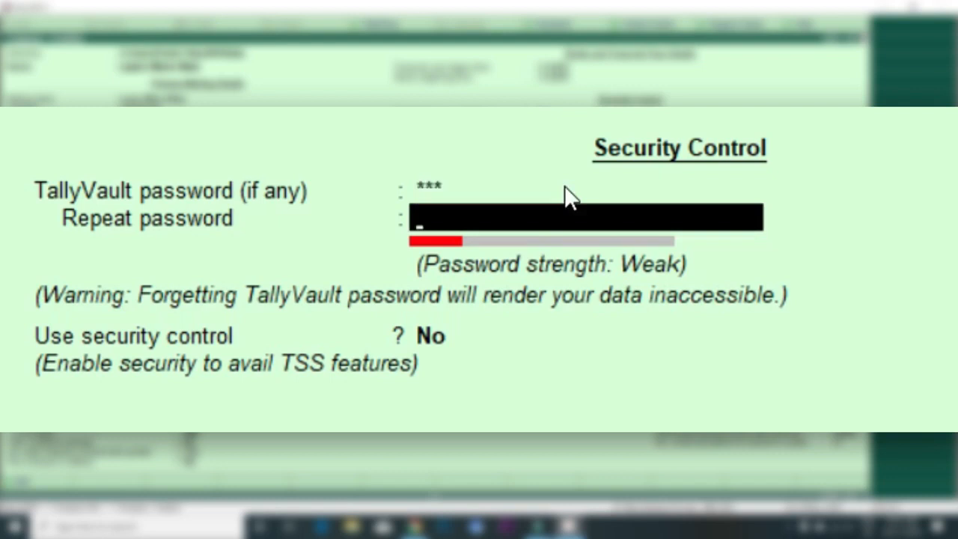
{"action": "type", "text": "***"}
{"action": "key", "text": "Return"}
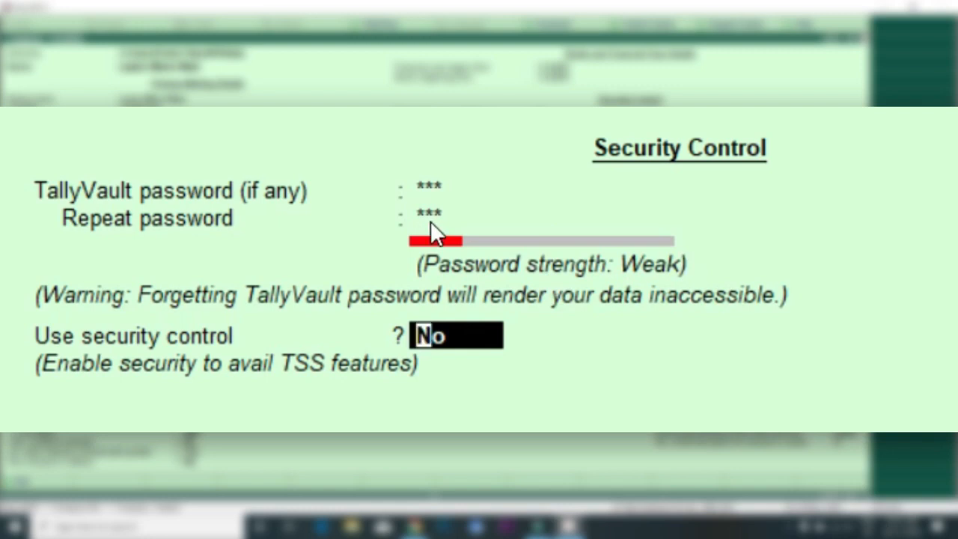
{"action": "key", "text": "Return"}
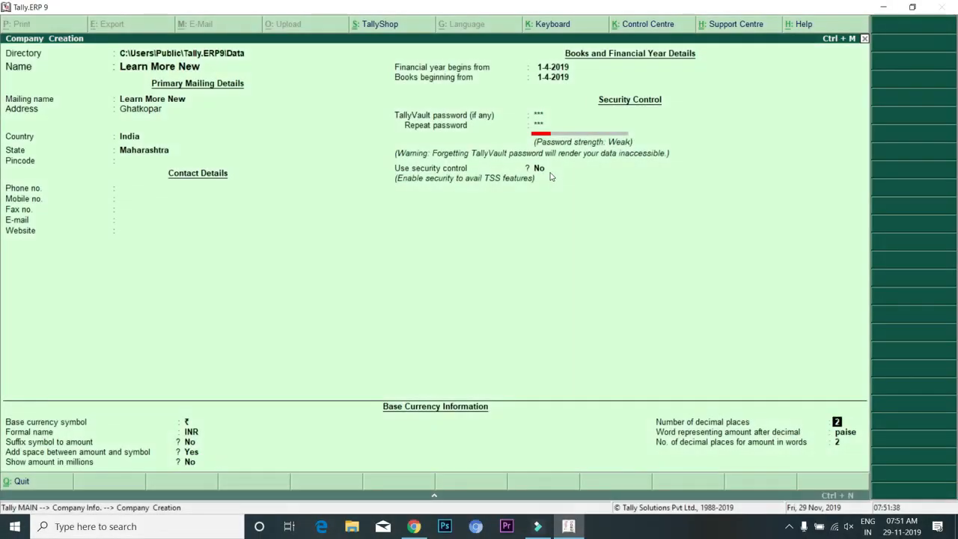
{"action": "key", "text": "Return"}
{"action": "key", "text": "Return"}
{"action": "key", "text": "Return"}
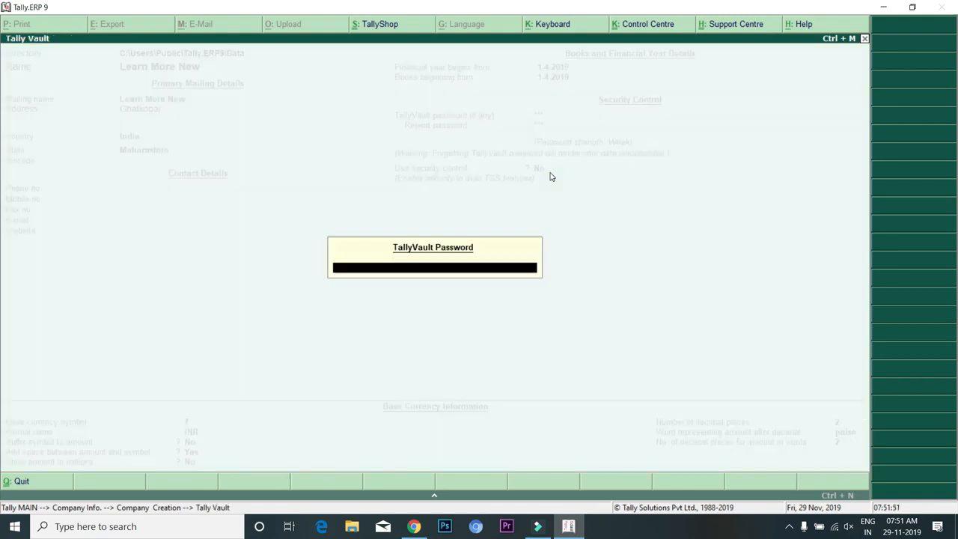
{"action": "type", "text": "***"}
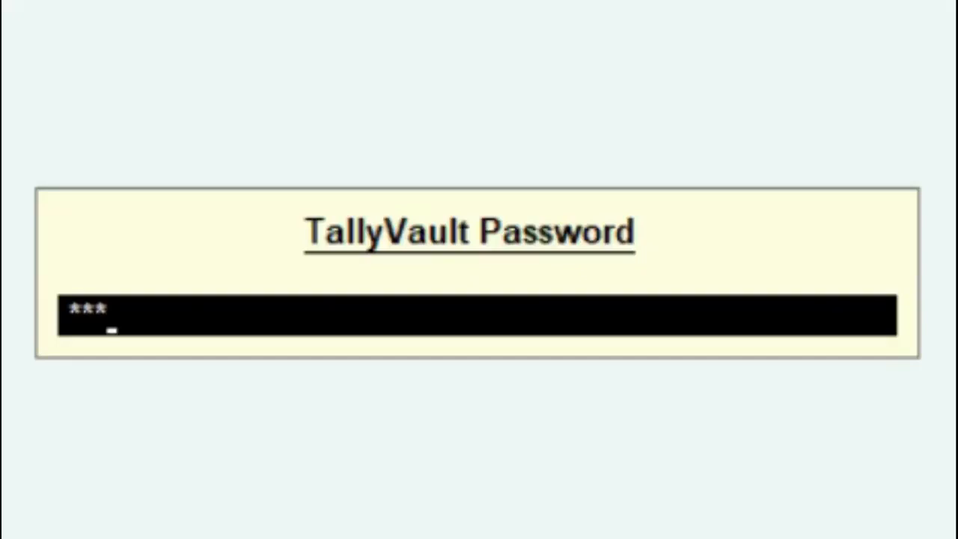
{"action": "key", "text": "Return"}
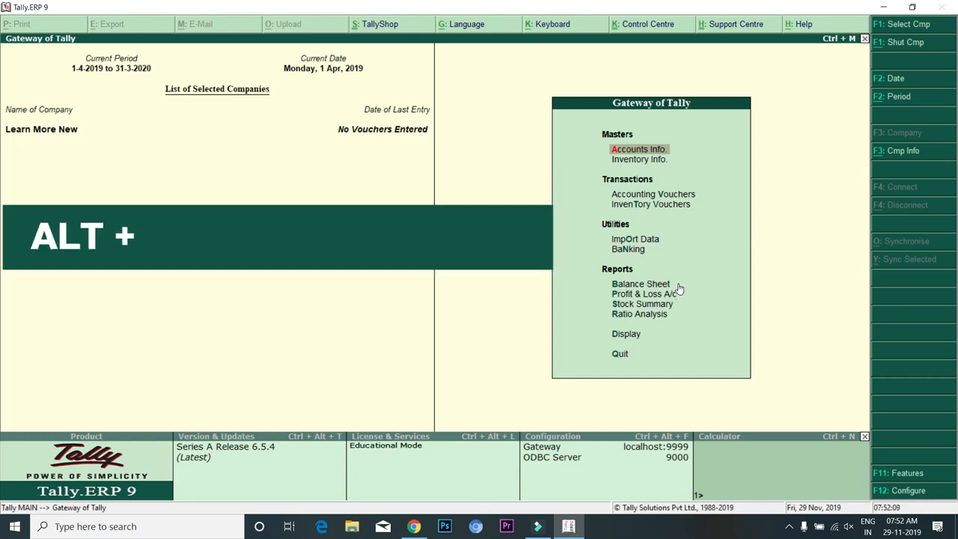
Shut the Learn More New company from the Alt+F3 Company Info menu
{"action": "key", "text": "alt+F3"}
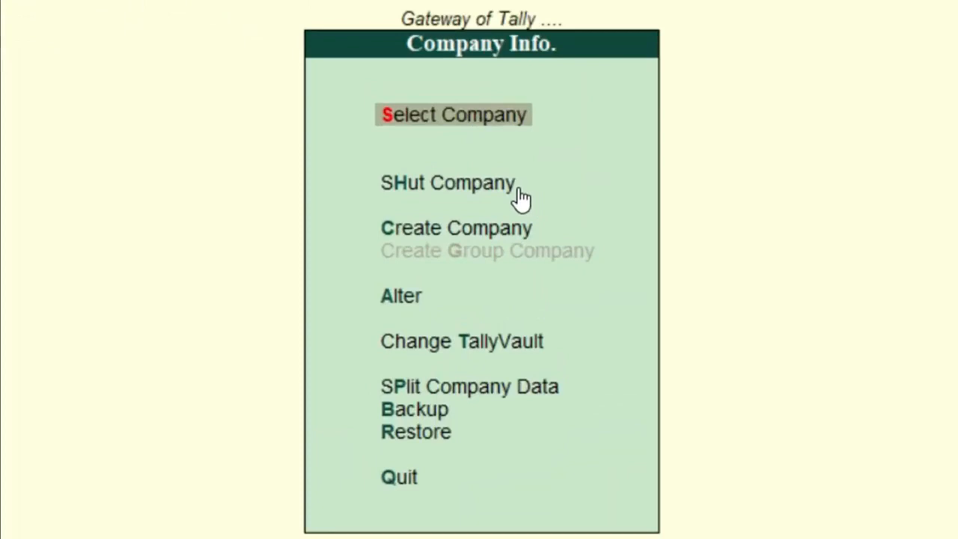
{"action": "key", "text": "Down"}
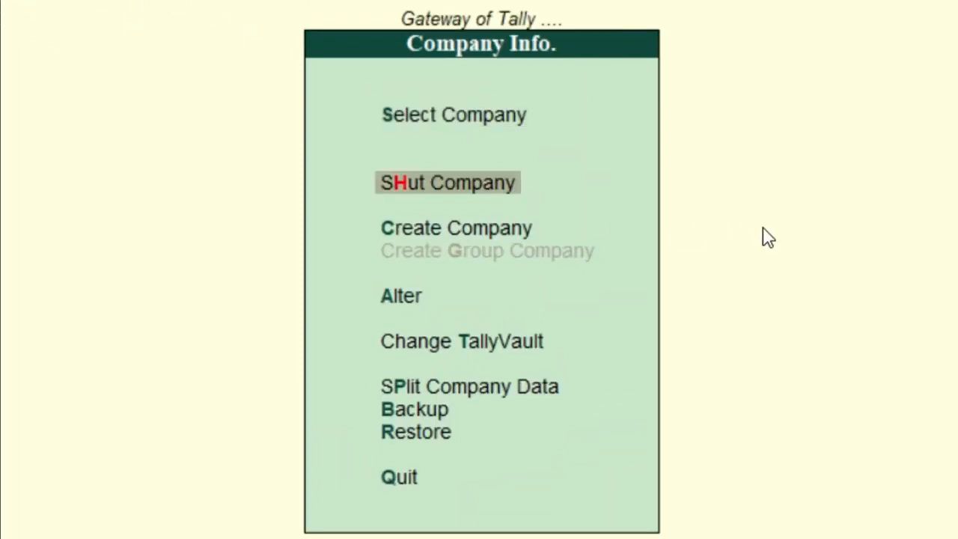
{"action": "key", "text": "Down"}
{"action": "key", "text": "Down"}
{"action": "key", "text": "Down"}
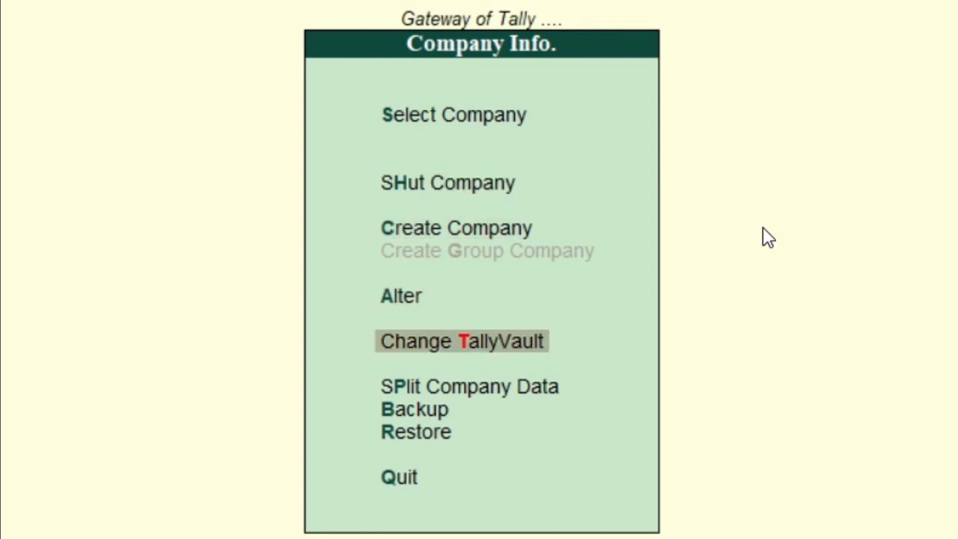
{"action": "key", "text": "Up"}
{"action": "key", "text": "Up"}
{"action": "key", "text": "Up"}
{"action": "key", "text": "Return"}
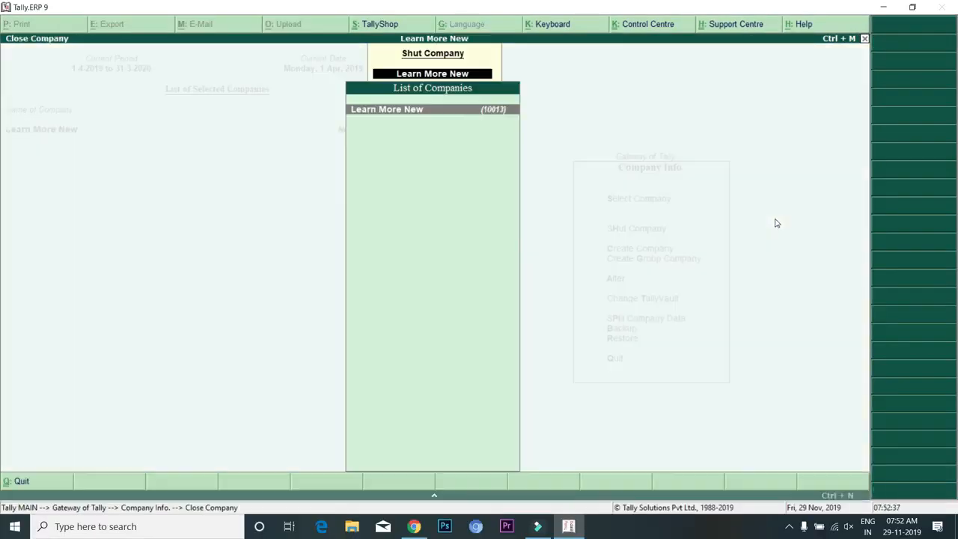
{"action": "left_click", "coordinate": [492, 111]}
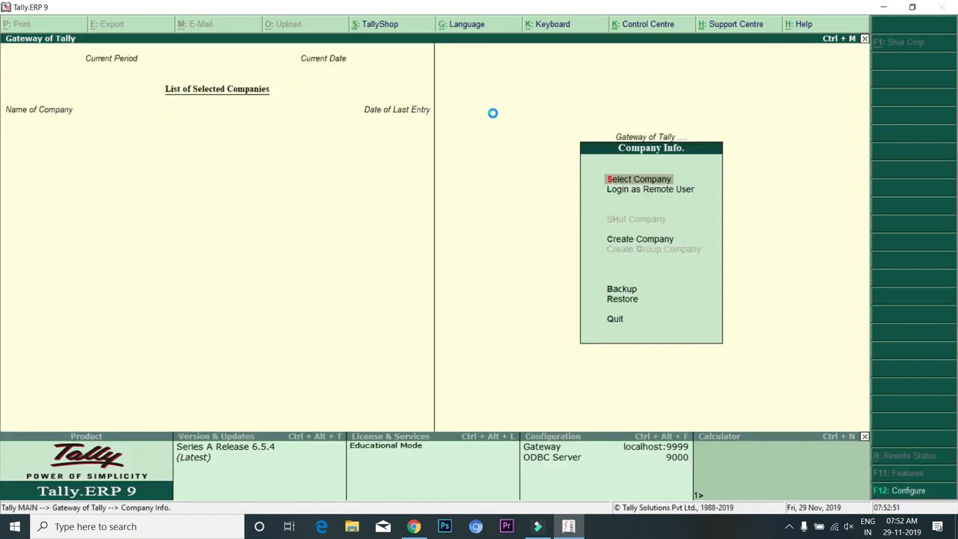
Reload the encrypted company 10013 by entering its TallyVault password
{"action": "key", "text": "Return"}
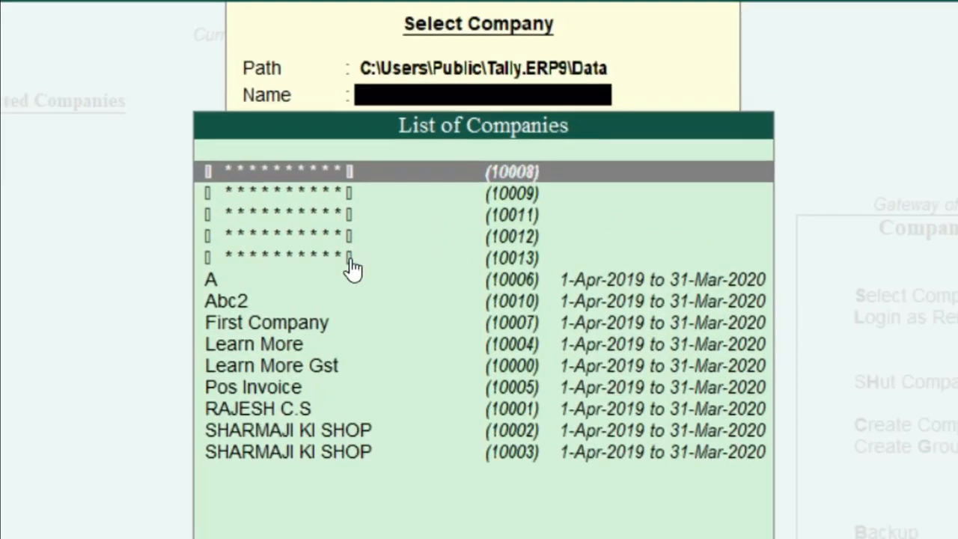
{"action": "left_click", "coordinate": [374, 162]}
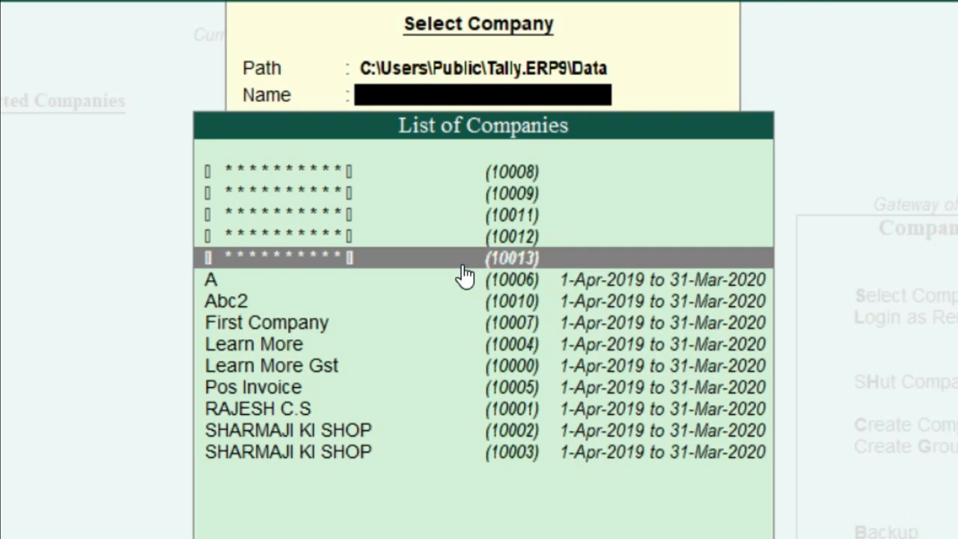
{"action": "key", "text": "Down"}
{"action": "key", "text": "Down"}
{"action": "key", "text": "Down"}
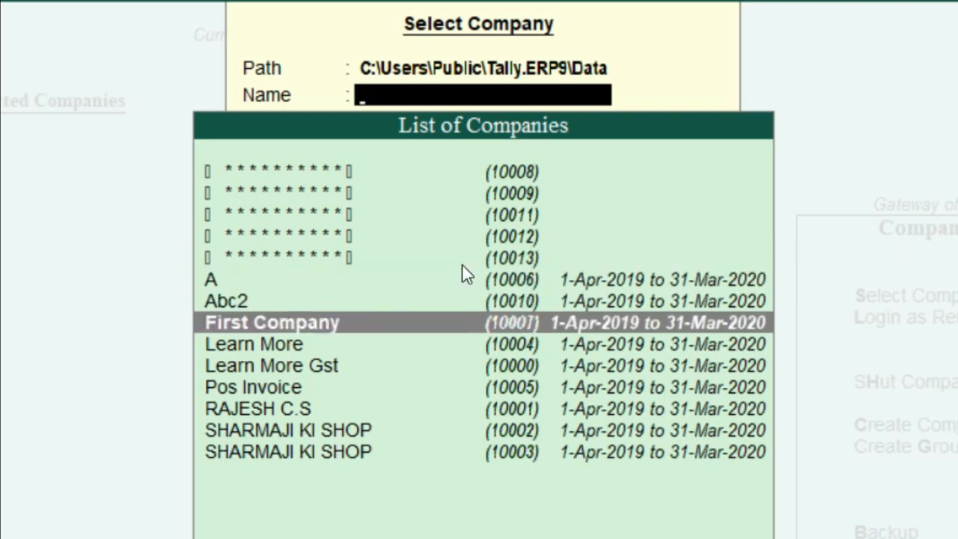
{"action": "key", "text": "Up"}
{"action": "key", "text": "Up"}
{"action": "key", "text": "Up"}
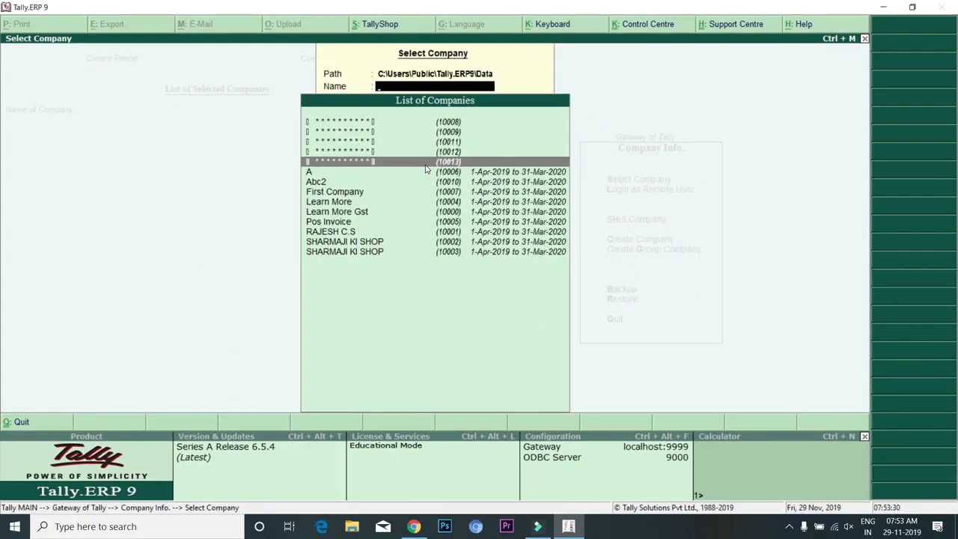
{"action": "key", "text": "Return"}
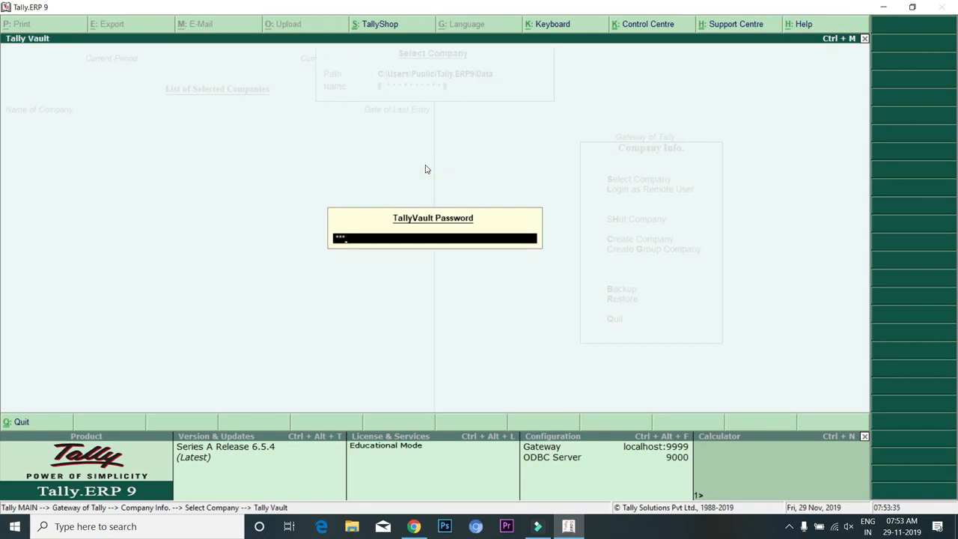
{"action": "key", "text": "Return"}
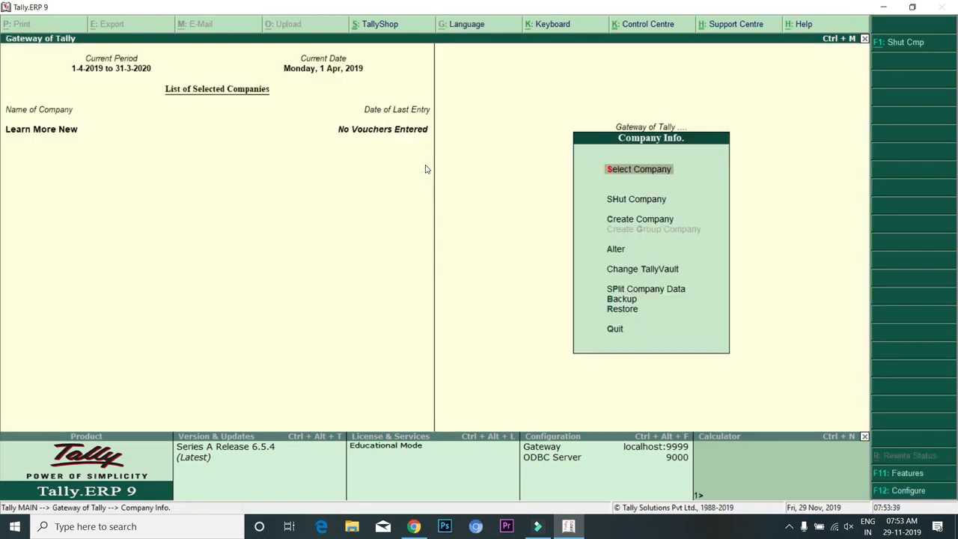
Change Learn More New's TallyVault password to a new one entered twice, acknowledging new company 10014
{"action": "left_click", "coordinate": [675, 276]}
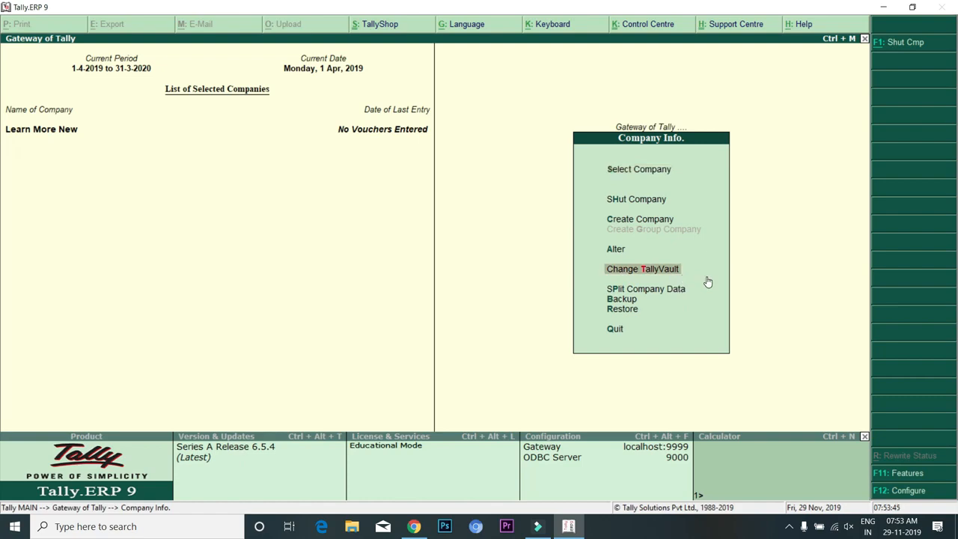
{"action": "key", "text": "Return"}
{"action": "key", "text": "Return"}
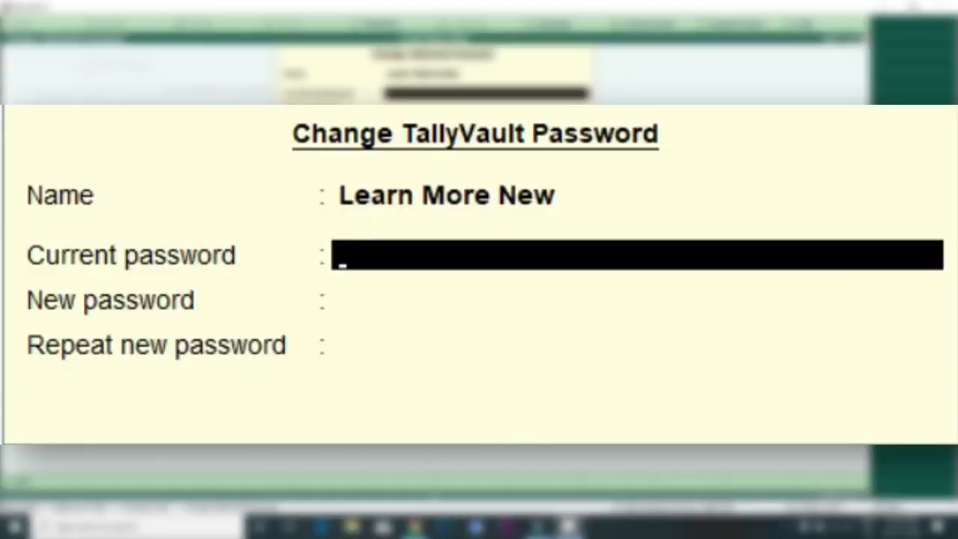
{"action": "type", "text": "***"}
{"action": "key", "text": "Return"}
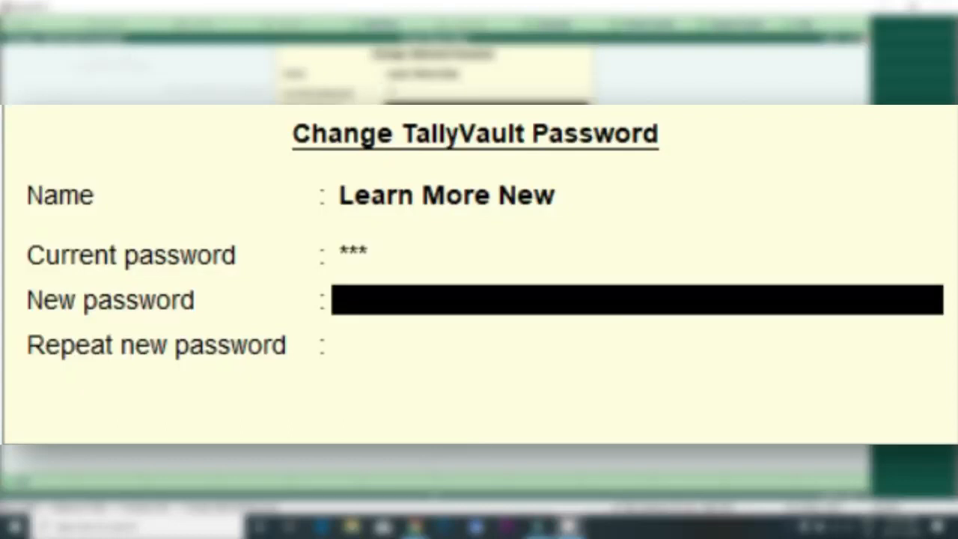
{"action": "type", "text": "***"}
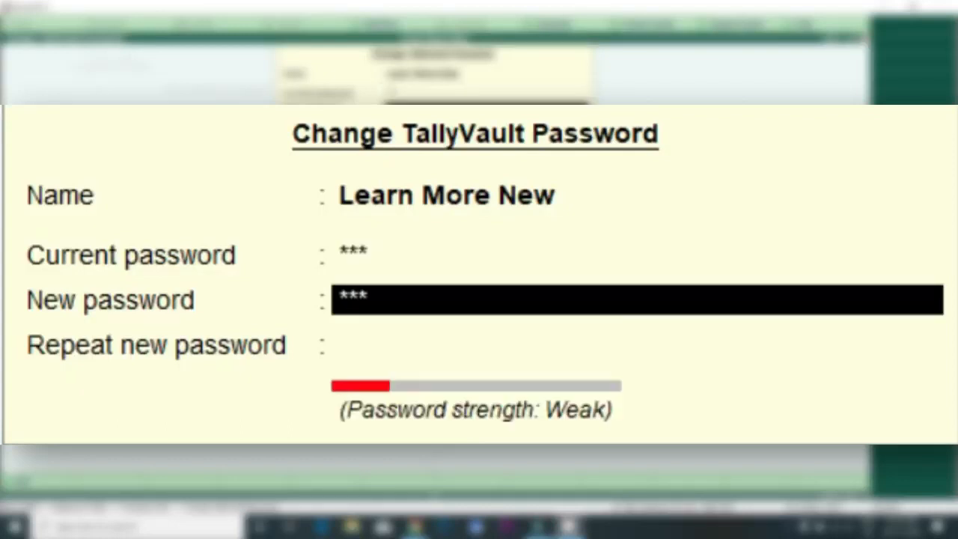
{"action": "key", "text": "Return"}
{"action": "type", "text": "***"}
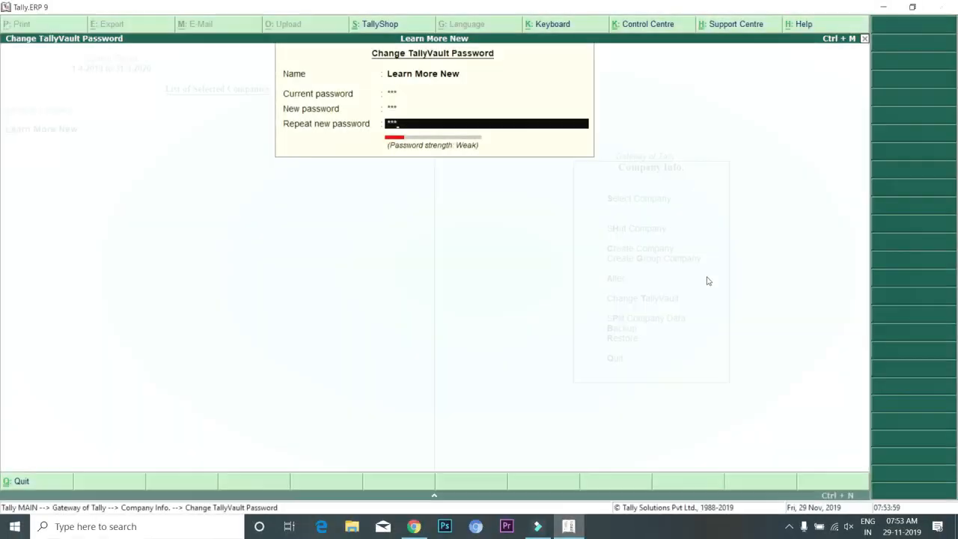
{"action": "key", "text": "Return"}
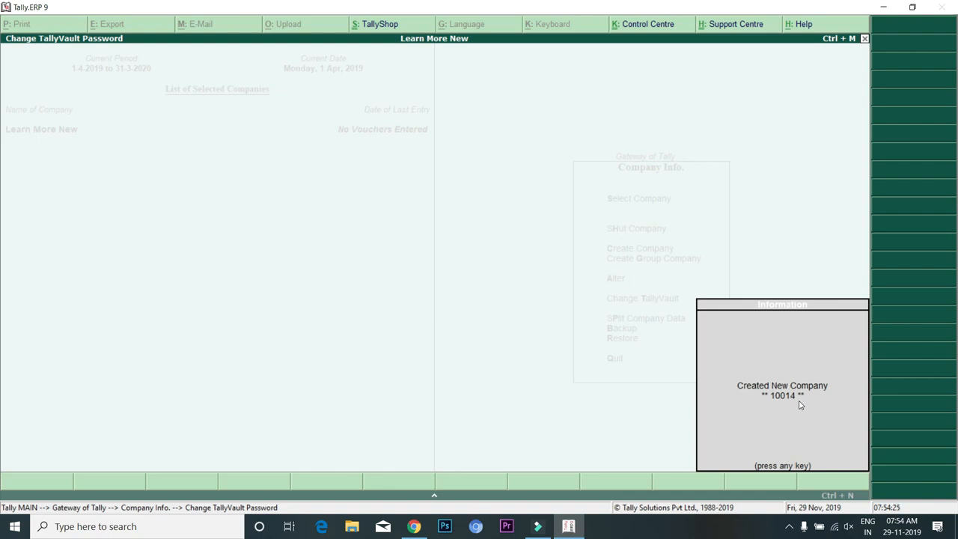
{"action": "key", "text": "Return"}
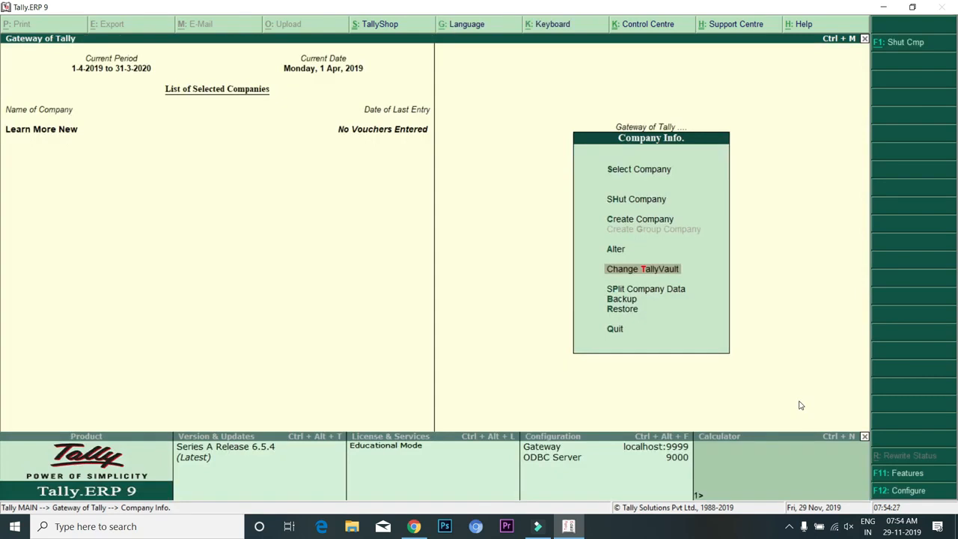
Shut Learn More New, then browse companies 10013 and 10014 without loading either
{"action": "key", "text": "Up"}
{"action": "key", "text": "Up"}
{"action": "key", "text": "Up"}
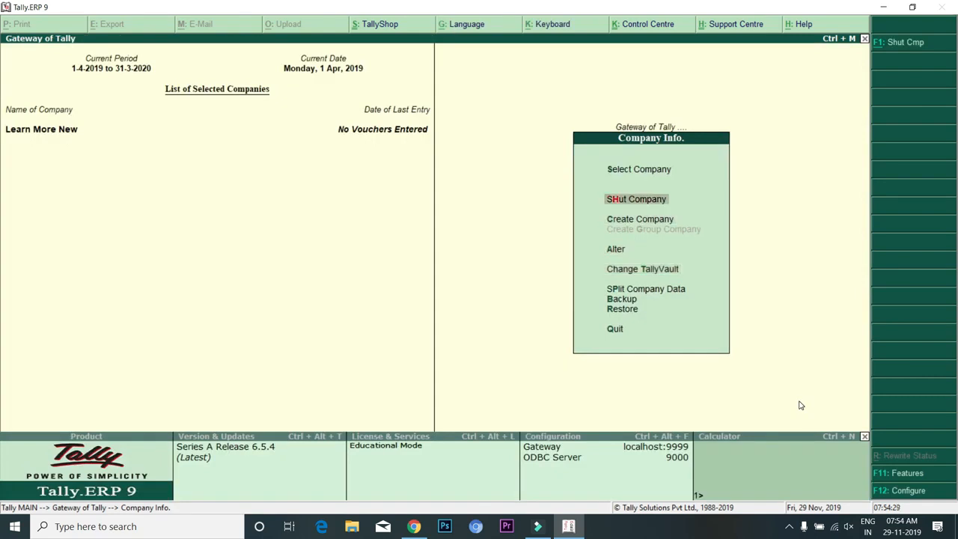
{"action": "key", "text": "Return"}
{"action": "key", "text": "Return"}
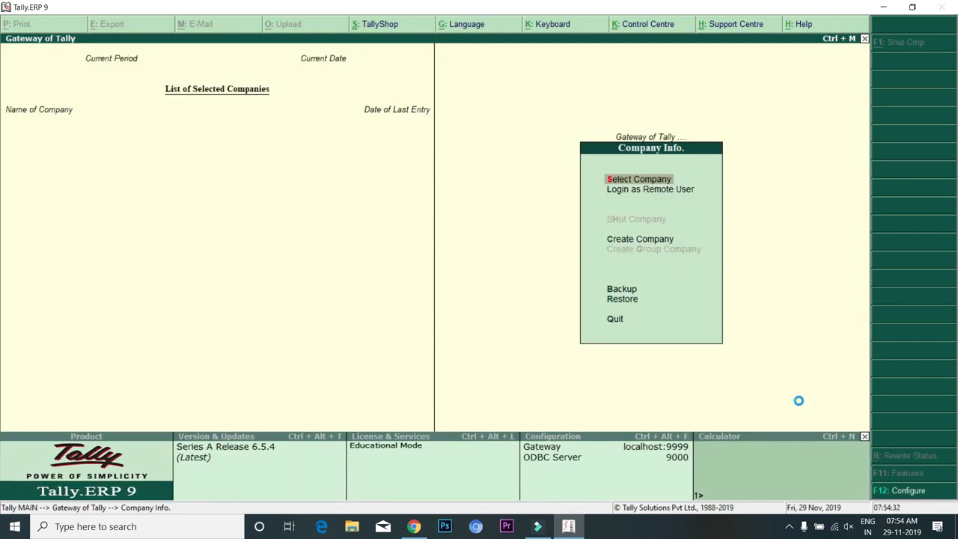
{"action": "key", "text": "Return"}
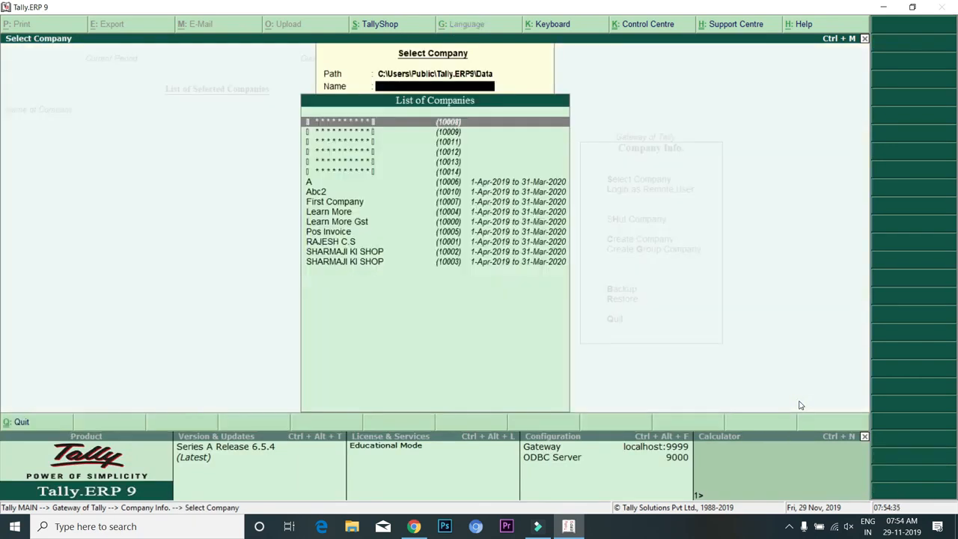
{"action": "key", "text": "Down"}
{"action": "key", "text": "Down"}
{"action": "key", "text": "Down"}
{"action": "key", "text": "Down"}
{"action": "key", "text": "Down"}
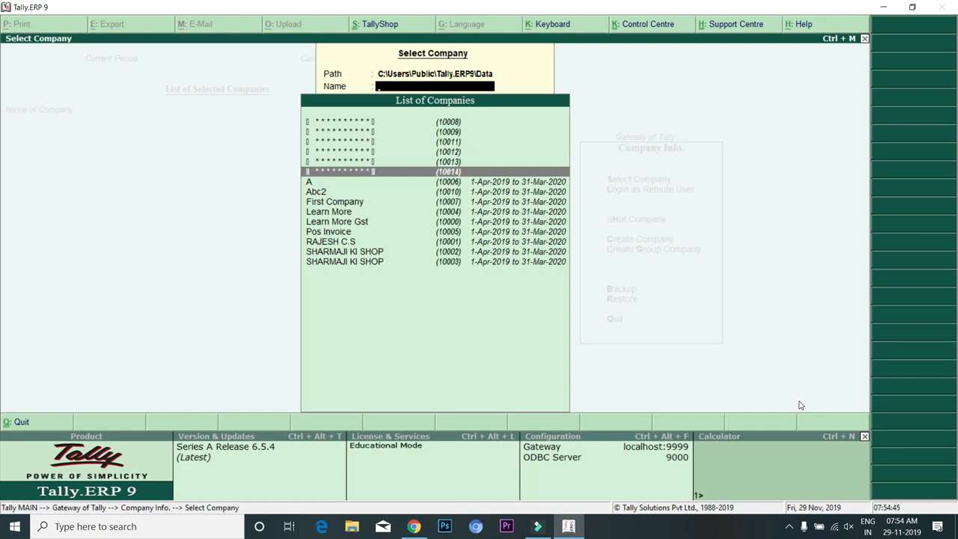
{"action": "key", "text": "Up"}
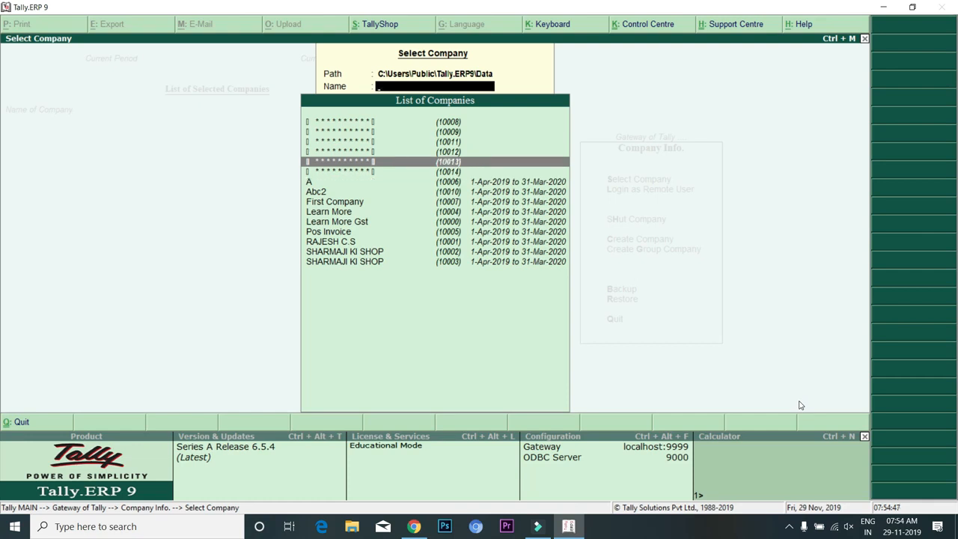
{"action": "key", "text": "Down"}
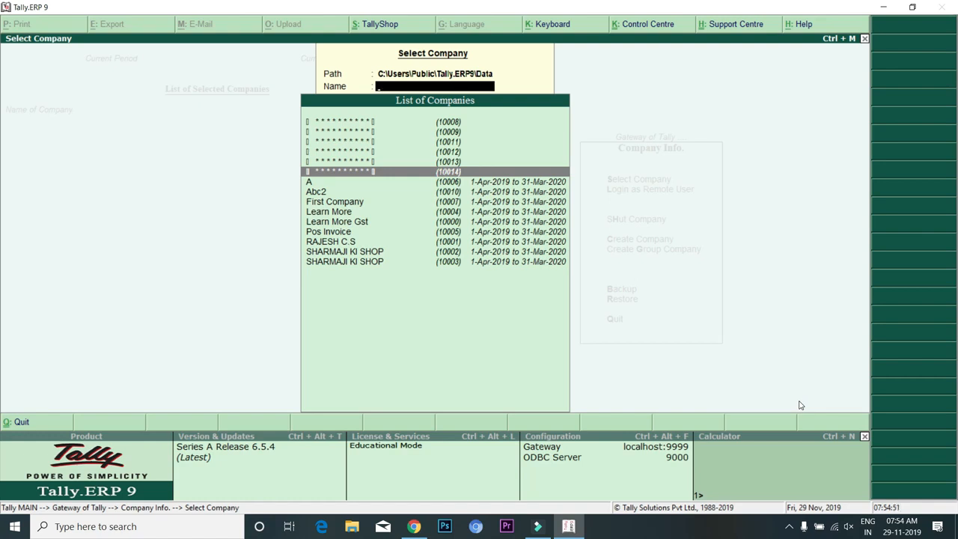
{"action": "key", "text": "Up"}
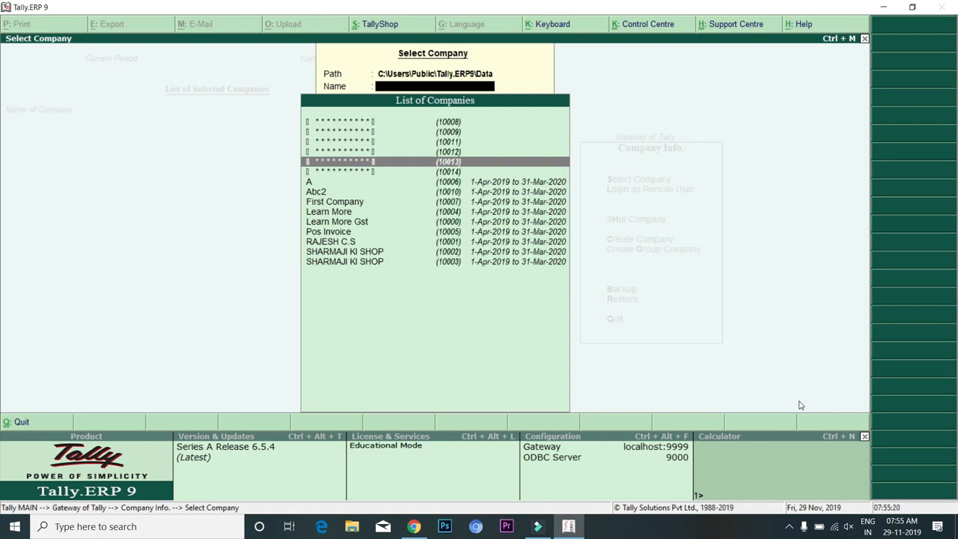
{"action": "key", "text": "Down"}
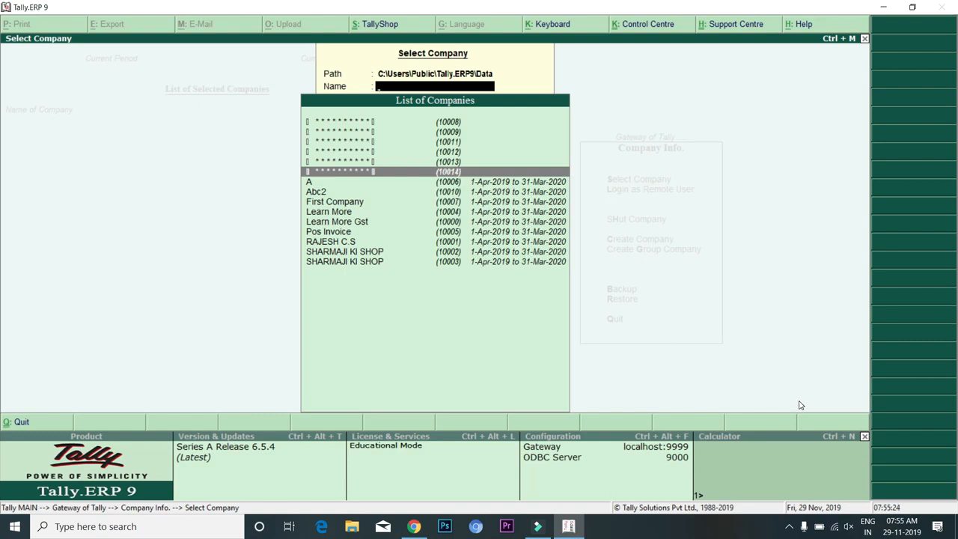
{"action": "key", "text": "Up"}
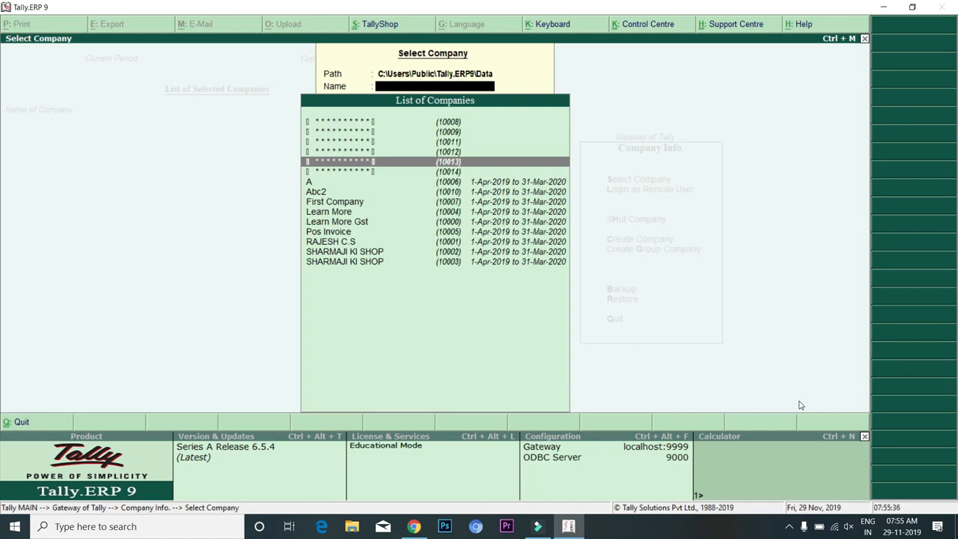
{"action": "key", "text": "Escape"}
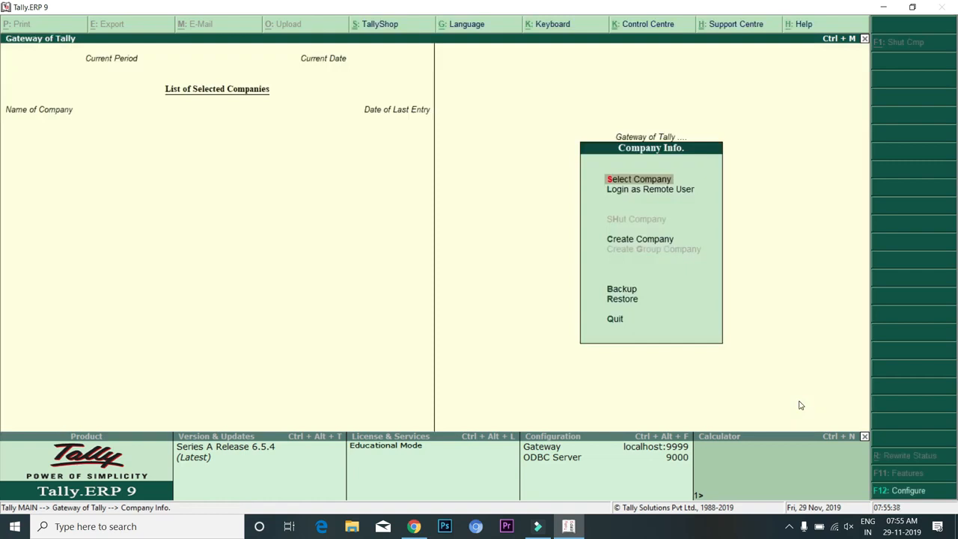
Create another company form named 'Learn More New' with address Ghatkopar, India and Maharashtra
{"action": "key", "text": "Up"}
{"action": "key", "text": "Up"}
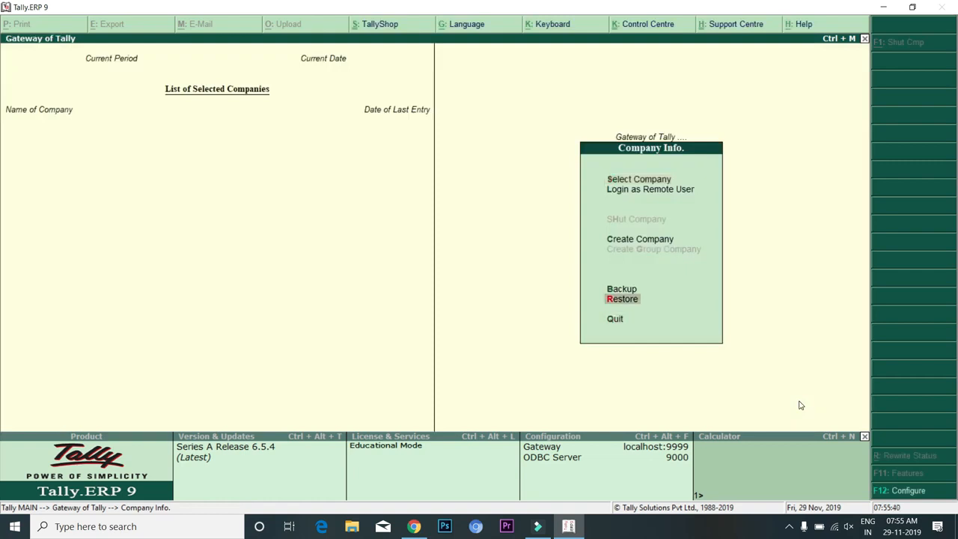
{"action": "key", "text": "Up"}
{"action": "key", "text": "Up"}
{"action": "key", "text": "Up"}
{"action": "key", "text": "Down"}
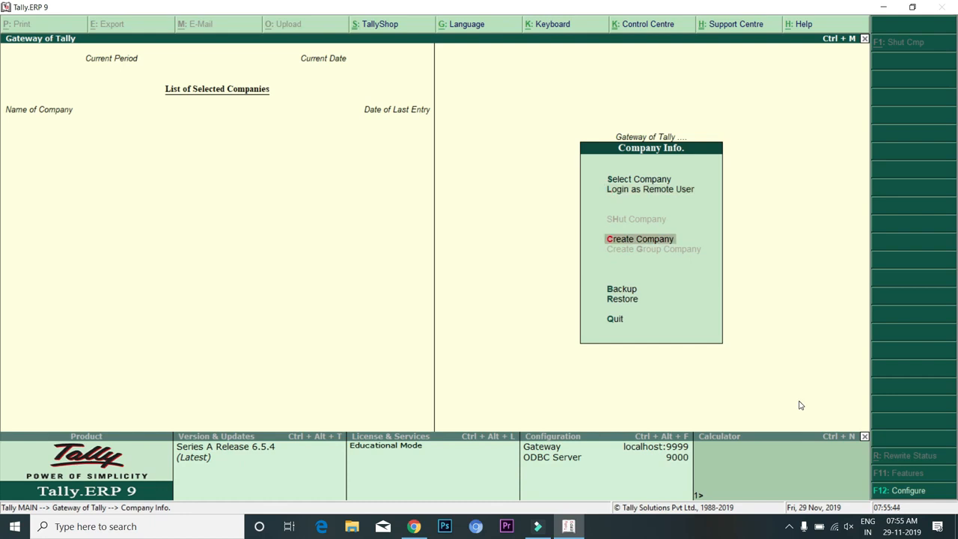
{"action": "key", "text": "Return"}
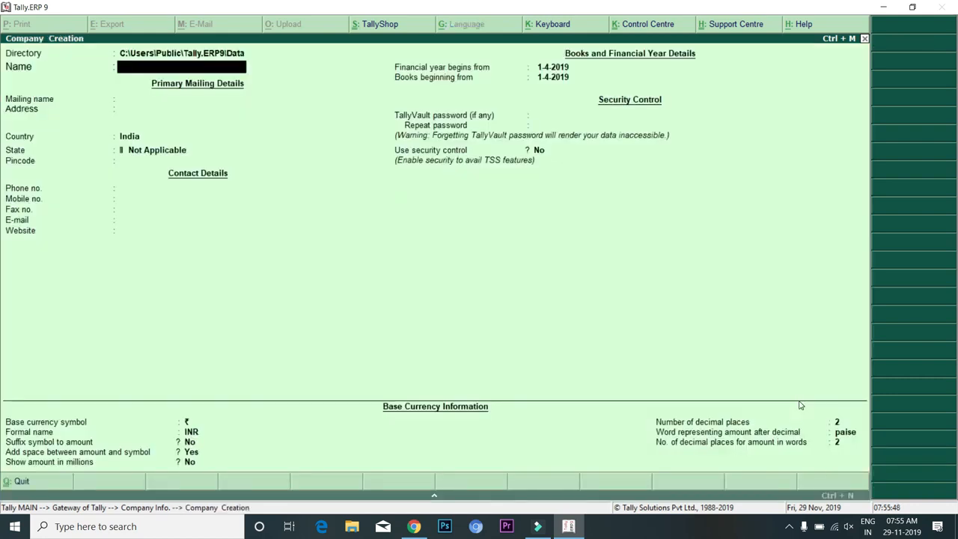
{"action": "type", "text": "Learn More New"}
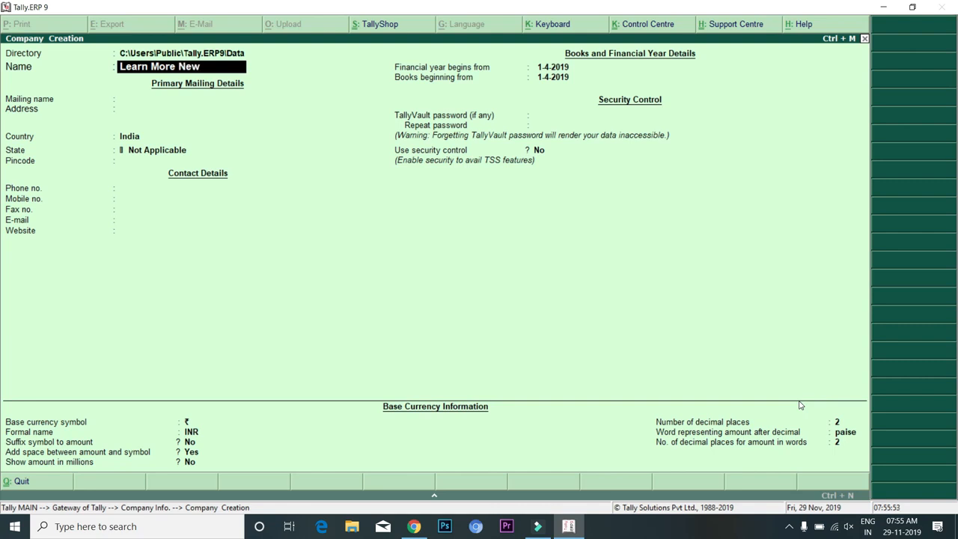
{"action": "key", "text": "Return"}
{"action": "key", "text": "Return"}
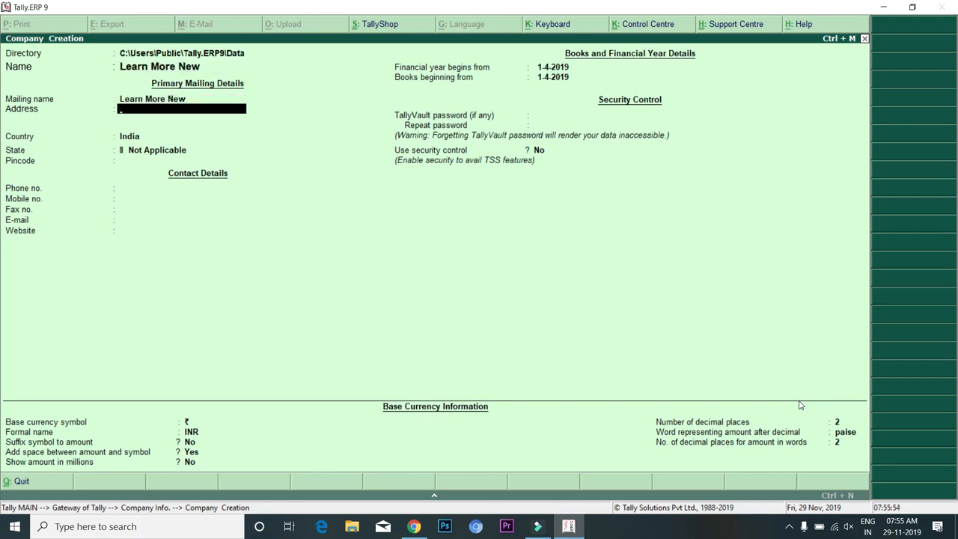
{"action": "type", "text": "Ghatkopar"}
{"action": "key", "text": "Return"}
{"action": "key", "text": "Return"}
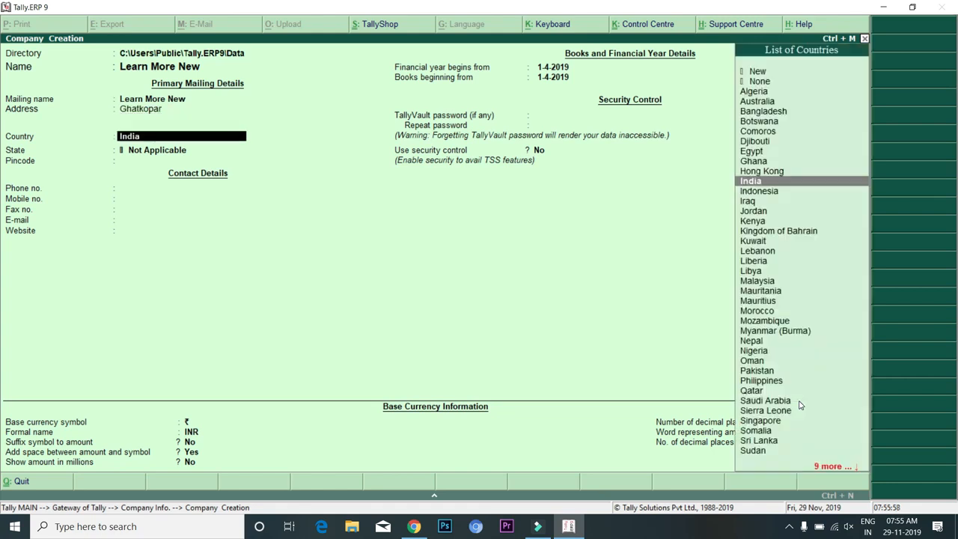
{"action": "key", "text": "Return"}
{"action": "type", "text": "Maha"}
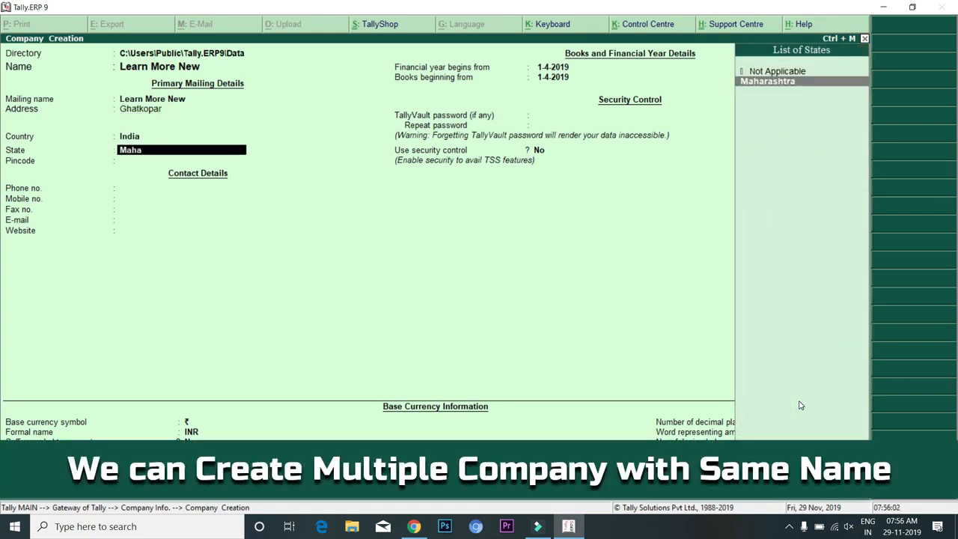
{"action": "key", "text": "Return"}
{"action": "key", "text": "Return"}
{"action": "key", "text": "Return"}
{"action": "key", "text": "Return"}
{"action": "key", "text": "Return"}
{"action": "key", "text": "Return"}
{"action": "key", "text": "Return"}
{"action": "key", "text": "Return"}
{"action": "key", "text": "Return"}
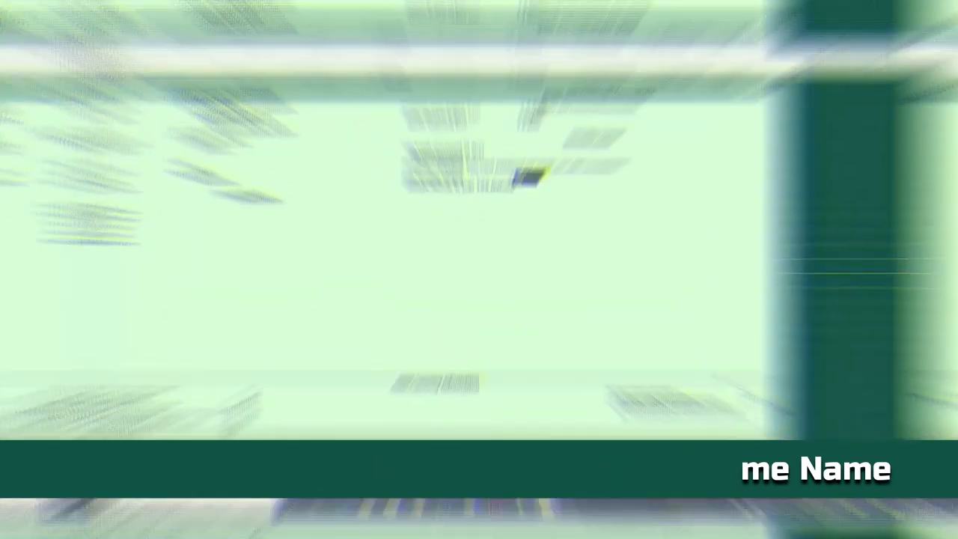
{"action": "key", "text": "Return"}
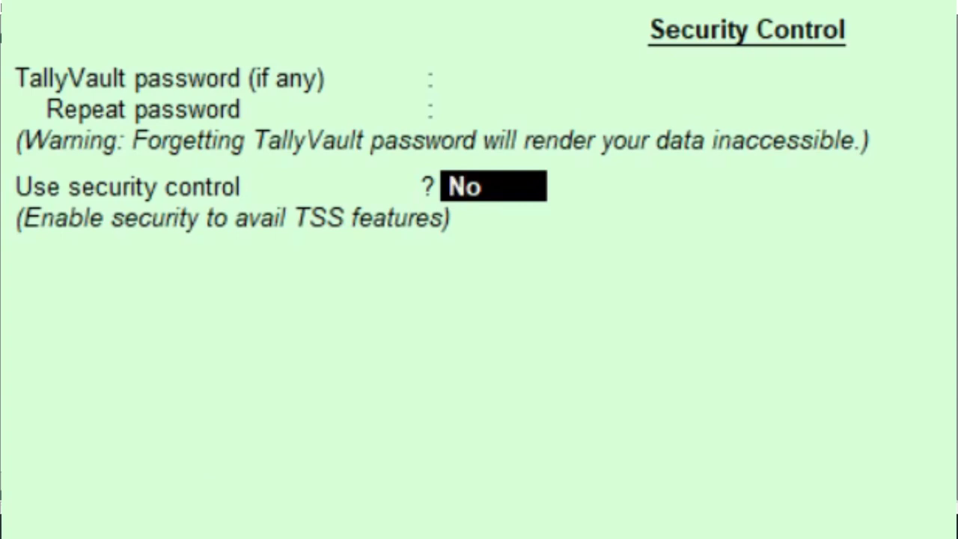
Turn security control on, entering an administrator name and the administrator password twice
{"action": "type", "text": "yes"}
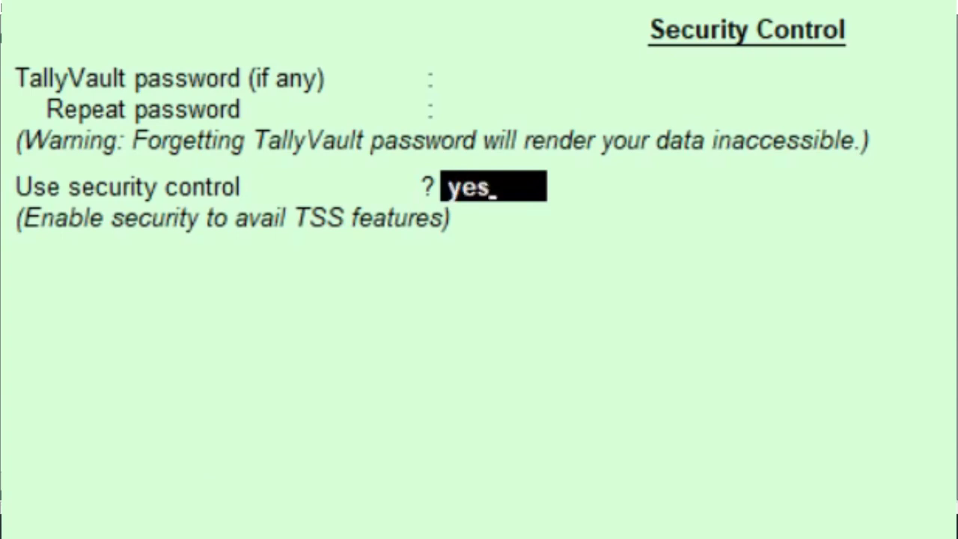
{"action": "key", "text": "Return"}
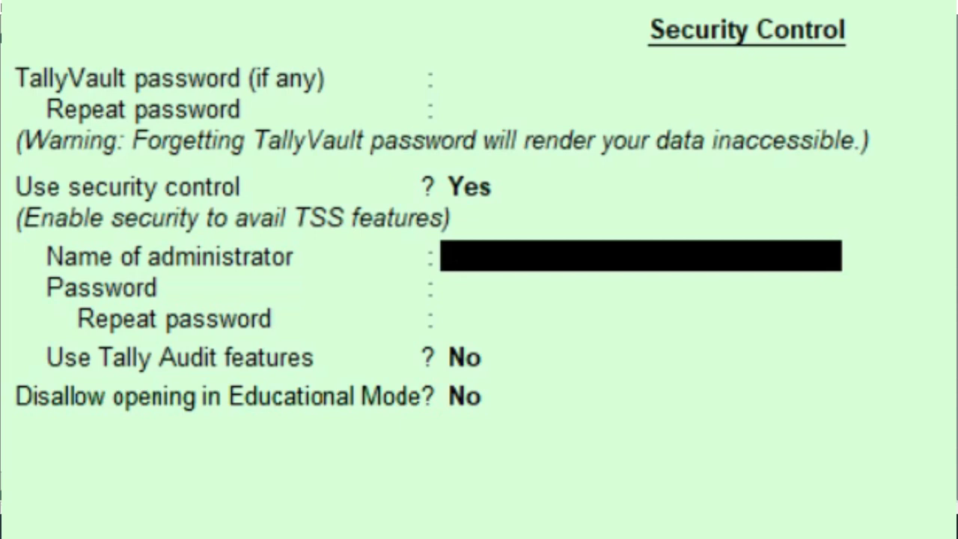
{"action": "type", "text": "satish"}
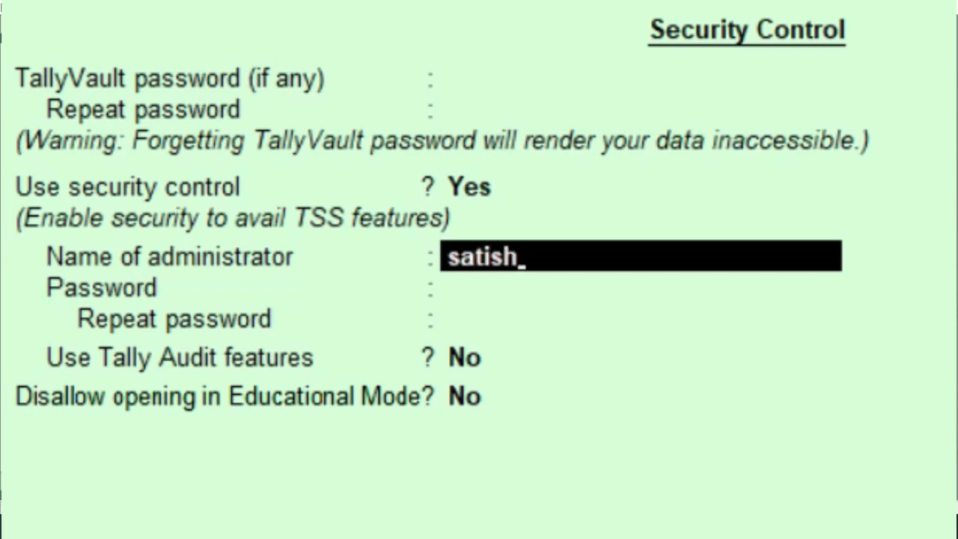
{"action": "key", "text": "Return"}
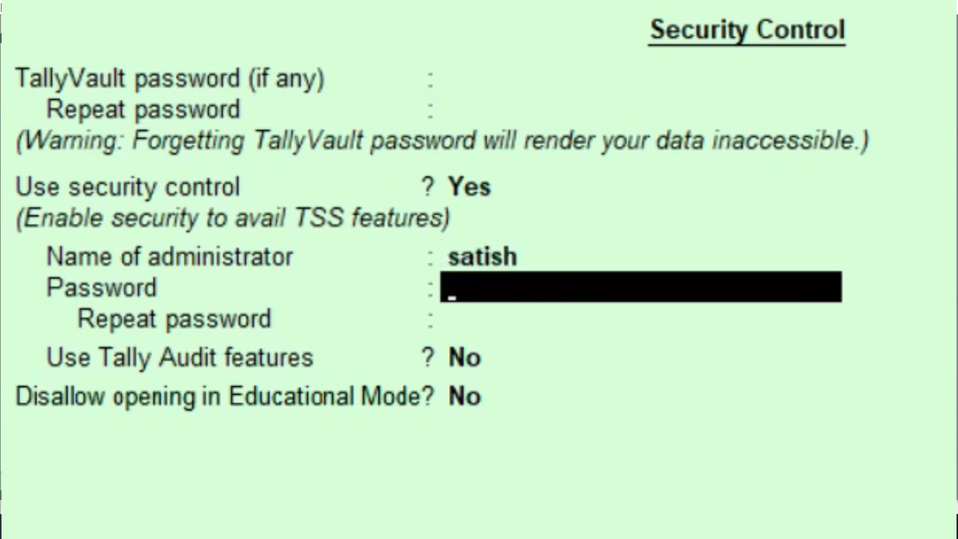
{"action": "type", "text": "***"}
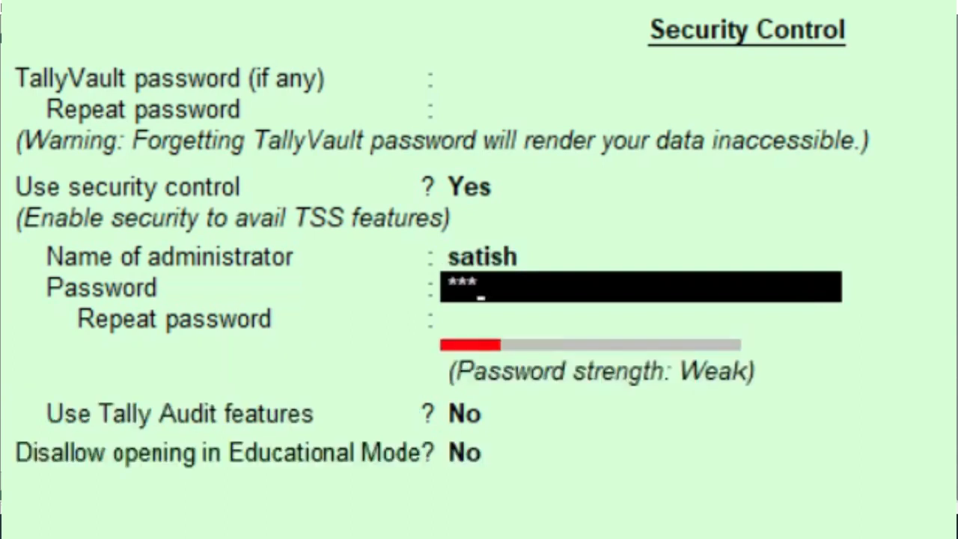
{"action": "key", "text": "Return"}
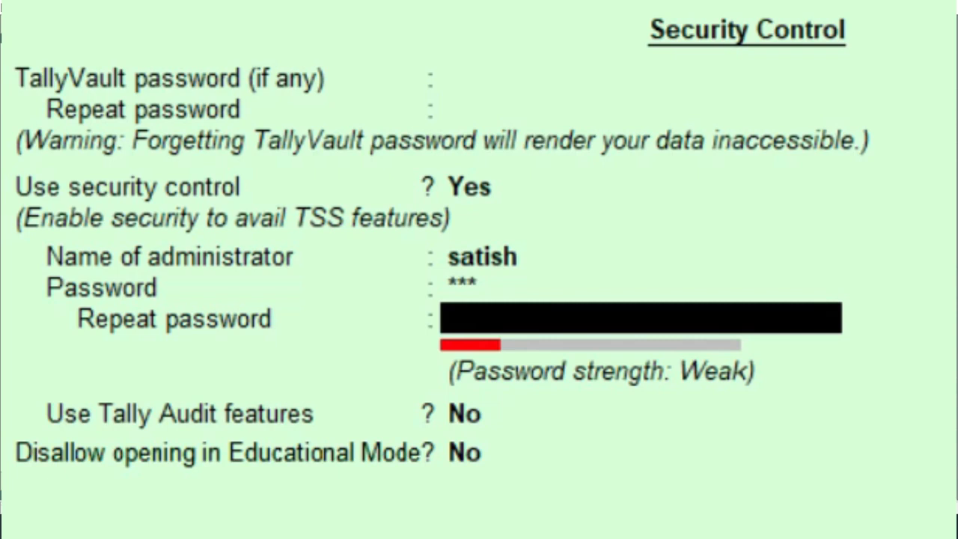
{"action": "type", "text": "***"}
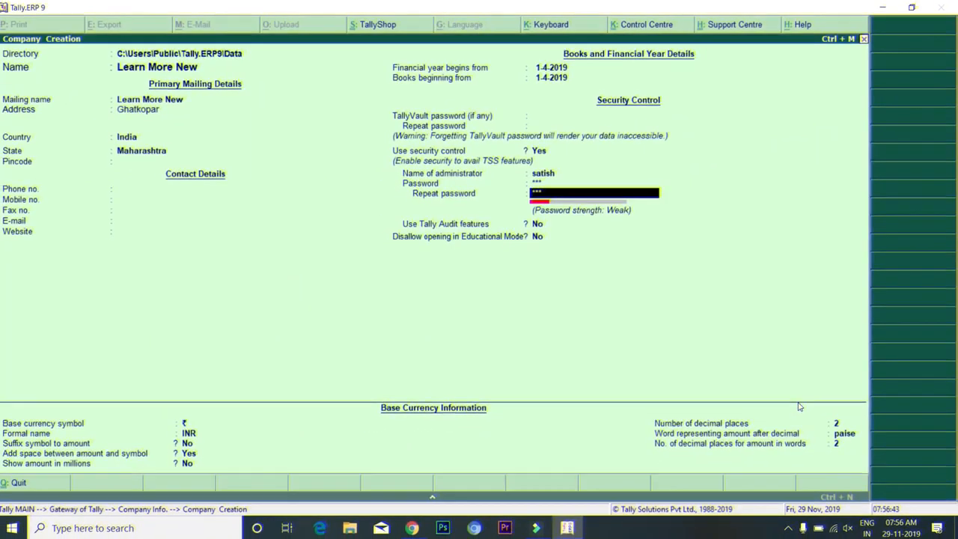
{"action": "key", "text": "Return"}
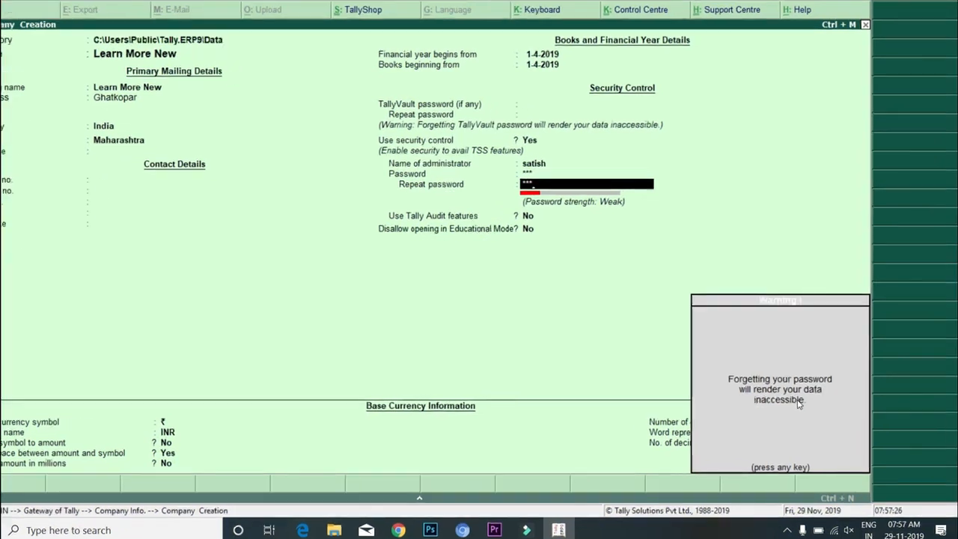
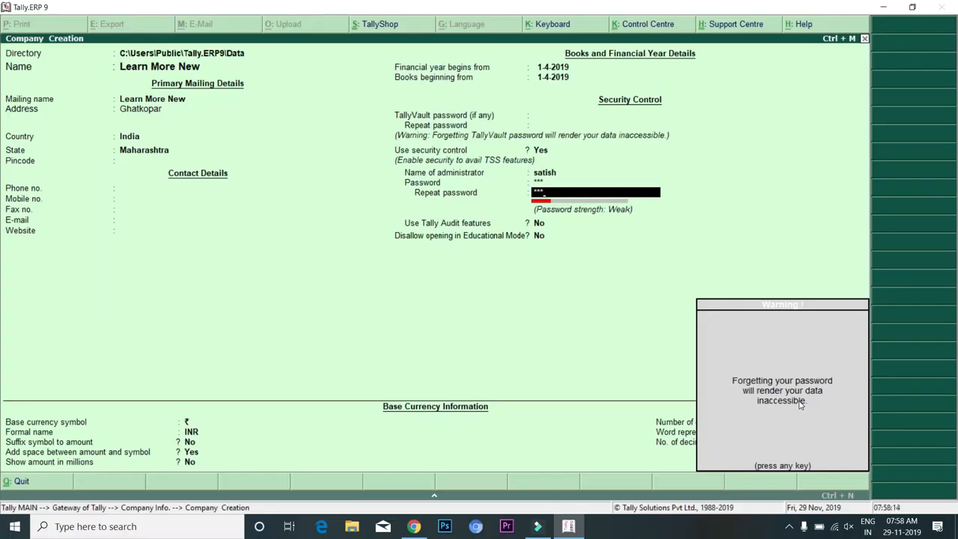
Confirm the repeated administrator password and dismiss the 'Forgetting your password' warning
{"action": "key", "text": "Return"}
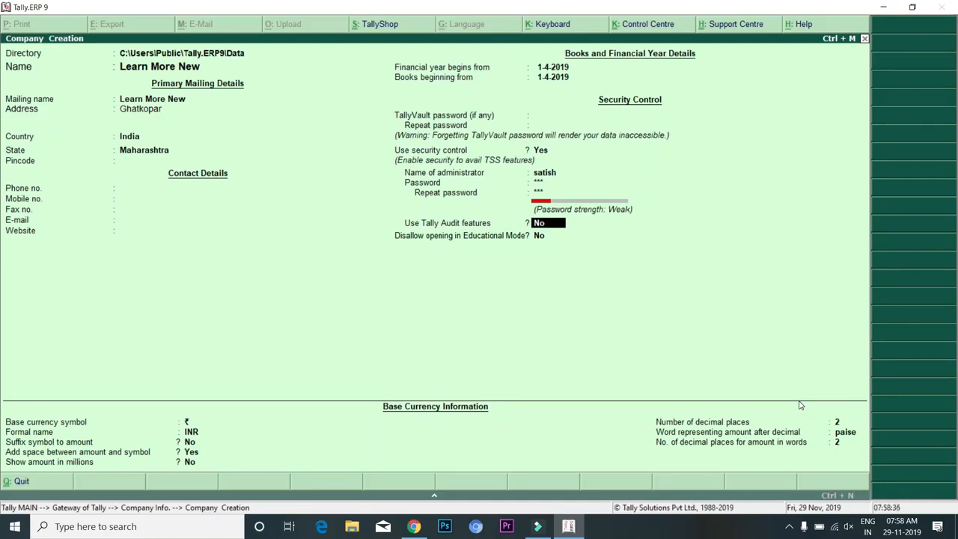
Turn on Tally Audit features and accept the new company Learn More New with Ctrl+A
{"action": "type", "text": "yes"}
{"action": "key", "text": "Return"}
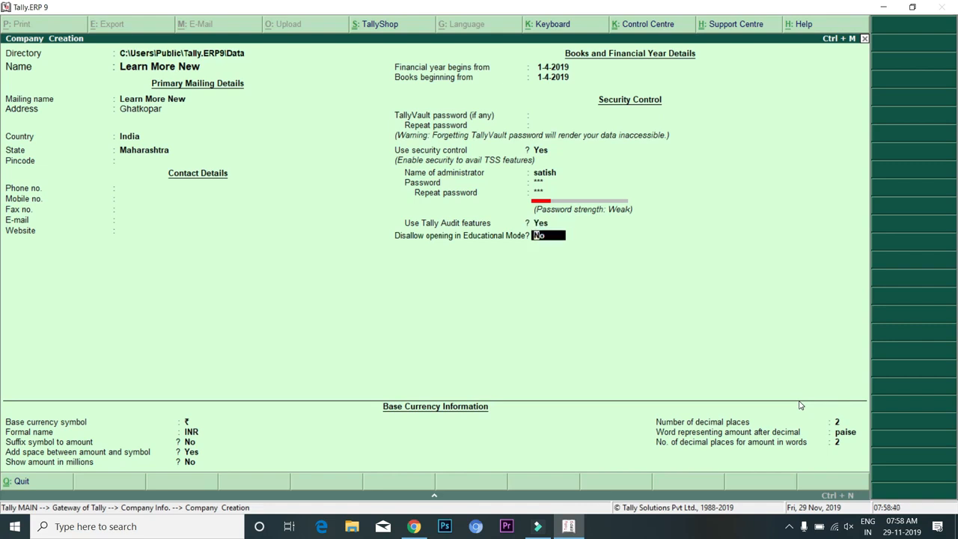
{"action": "key", "text": "Return"}
{"action": "key", "text": "Return"}
{"action": "key", "text": "Return"}
{"action": "key", "text": "Return"}
{"action": "key", "text": "Return"}
{"action": "key", "text": "Return"}
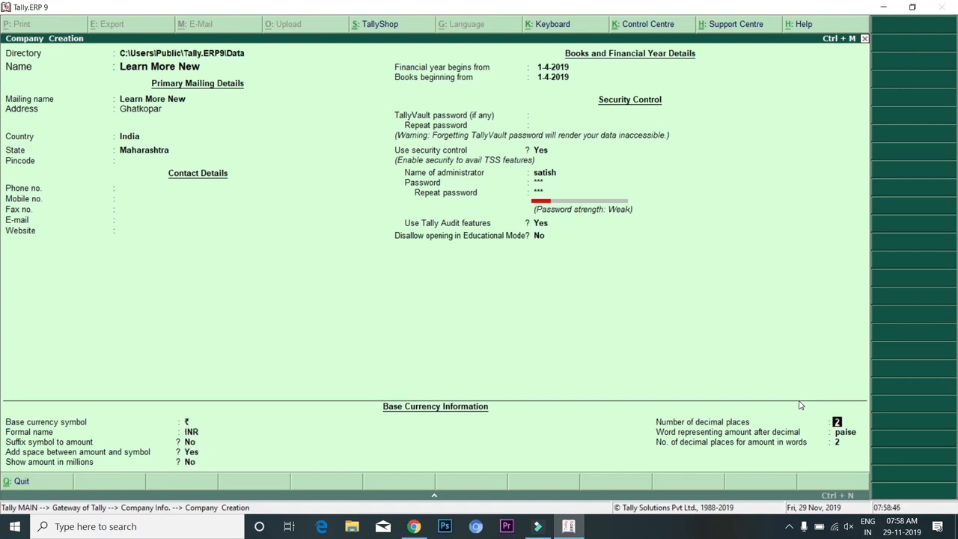
{"action": "key", "text": "Return"}
{"action": "key", "text": "Return"}
{"action": "key", "text": "Return"}
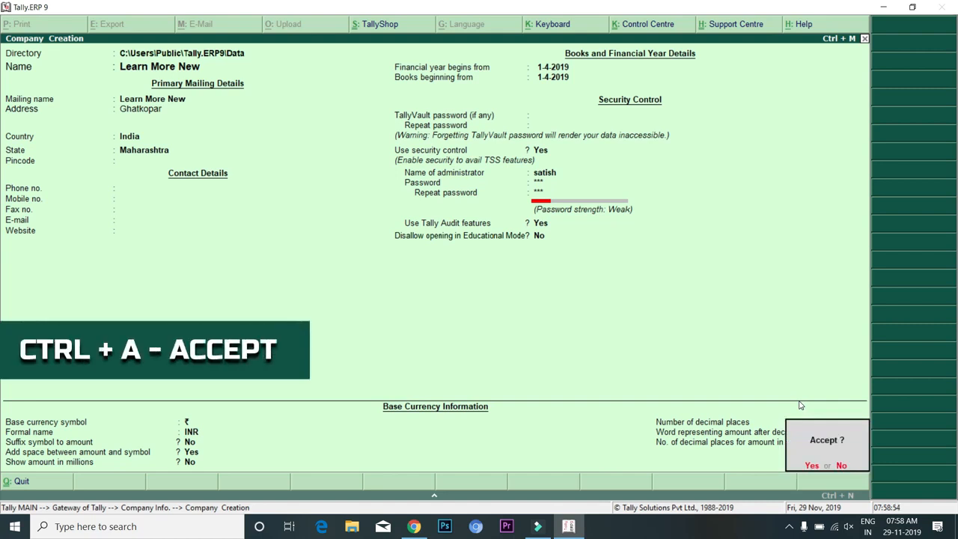
{"action": "key", "text": "ctrl+a"}
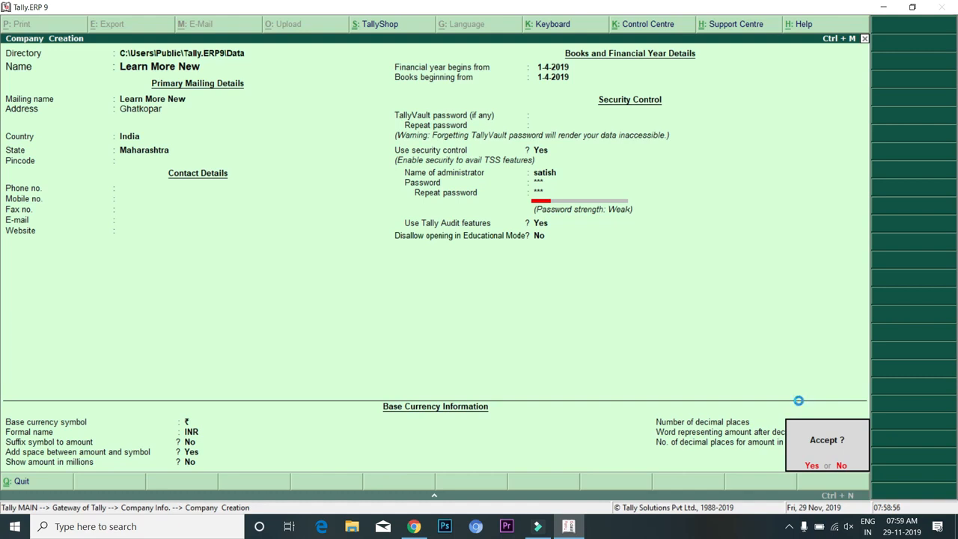
Log in with the administrator user name and password, then shut Learn More New
{"action": "type", "text": "satish"}
{"action": "key", "text": "Return"}
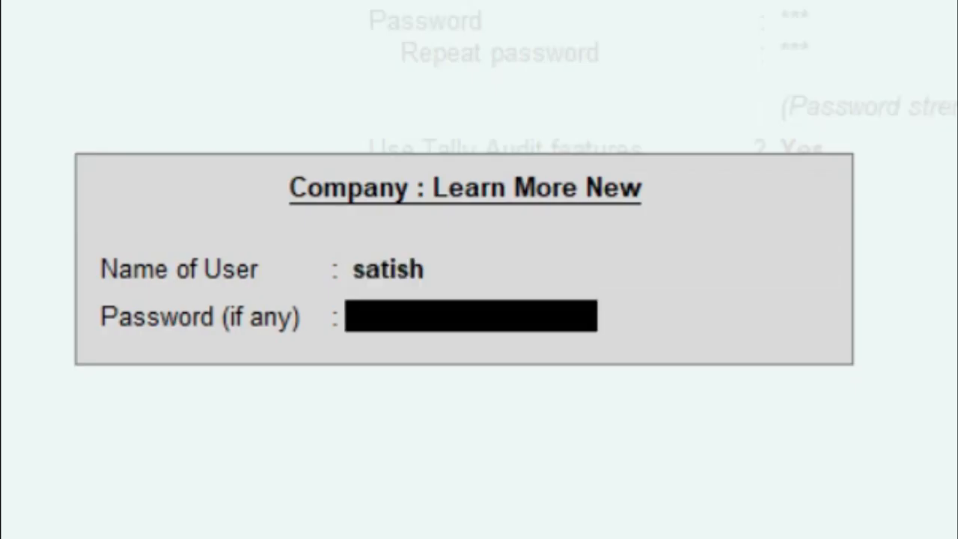
{"action": "type", "text": "***"}
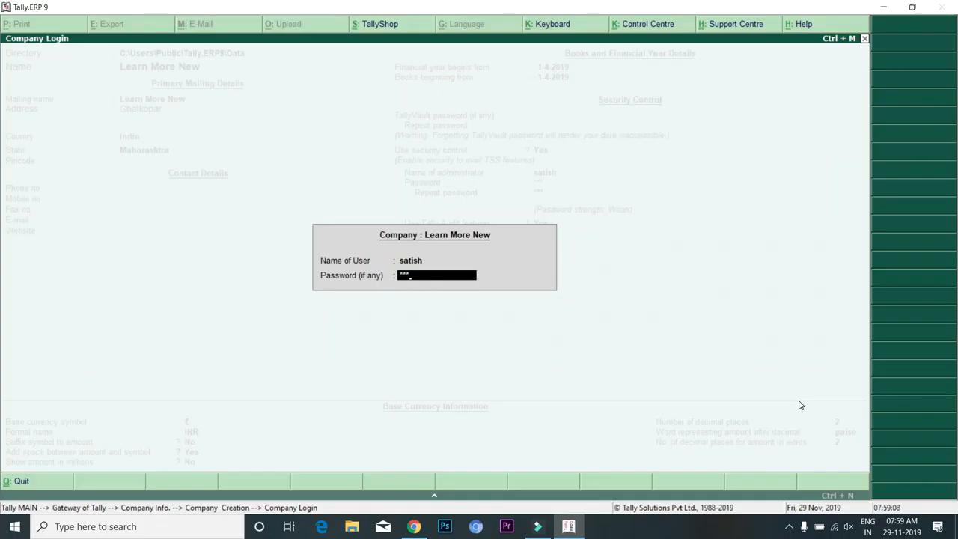
{"action": "key", "text": "Return"}
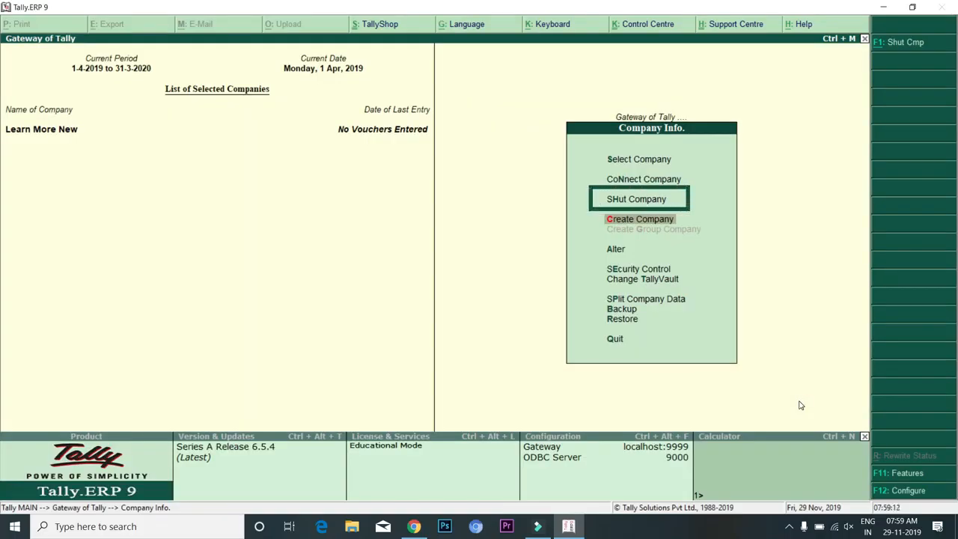
{"action": "key", "text": "h"}
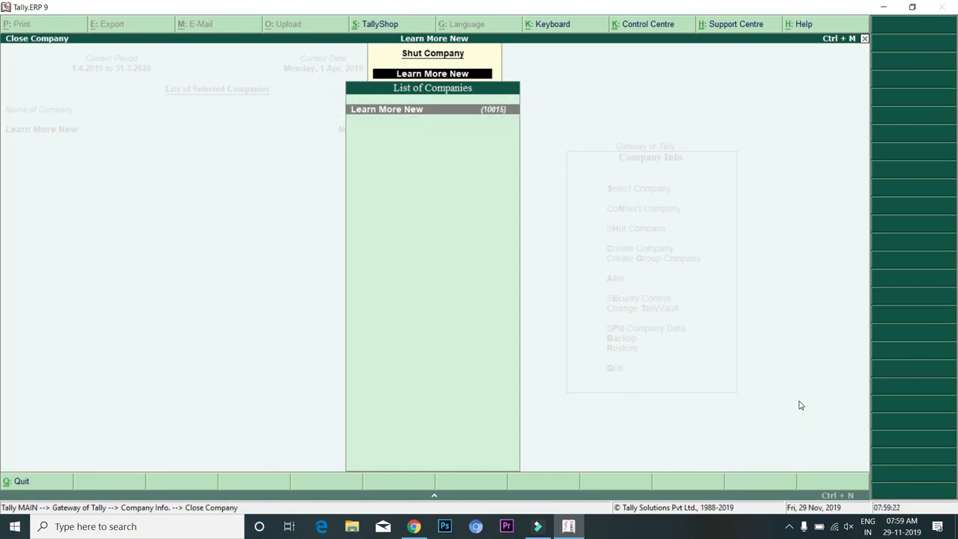
{"action": "key", "text": "Return"}
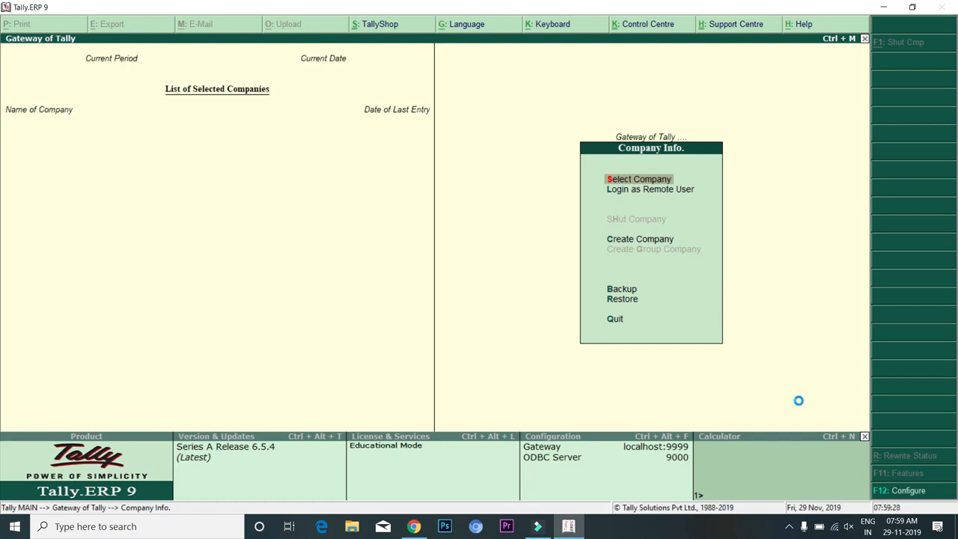
Select Learn More New from the List of Companies
{"action": "key", "text": "Return"}
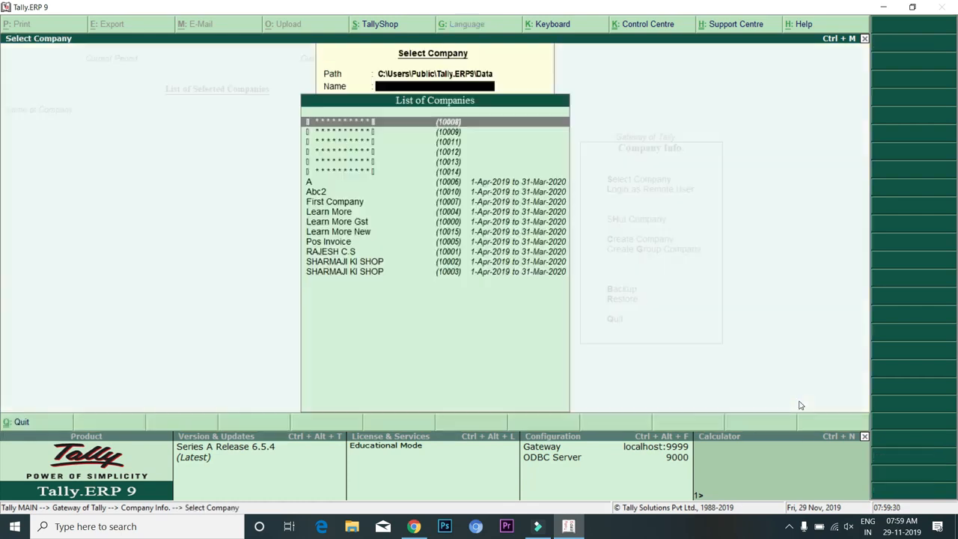
{"action": "key", "text": "Down"}
{"action": "key", "text": "Down"}
{"action": "key", "text": "Down"}
{"action": "key", "text": "Down"}
{"action": "key", "text": "Down"}
{"action": "key", "text": "Down"}
{"action": "key", "text": "Down"}
{"action": "key", "text": "Down"}
{"action": "key", "text": "Down"}
{"action": "key", "text": "Down"}
{"action": "key", "text": "Down"}
{"action": "key", "text": "Down"}
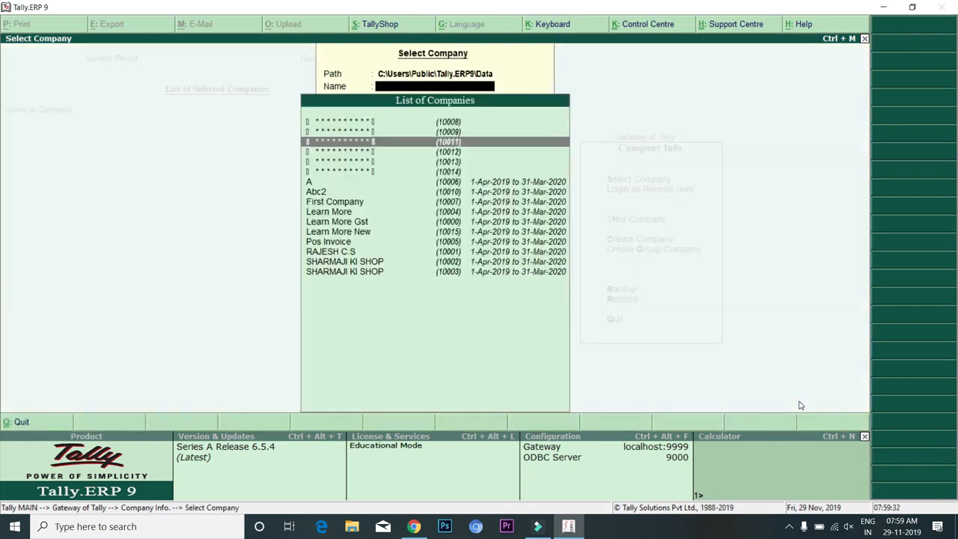
{"action": "key", "text": "Up"}
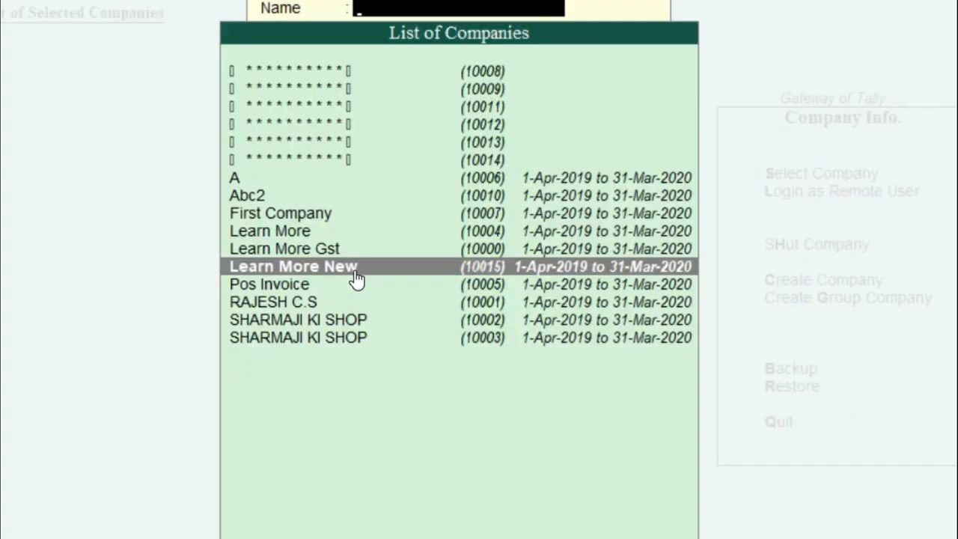
{"action": "key", "text": "Up"}
{"action": "key", "text": "Up"}
{"action": "key", "text": "Up"}
{"action": "key", "text": "Up"}
{"action": "key", "text": "Up"}
{"action": "key", "text": "Up"}
{"action": "key", "text": "Down"}
{"action": "key", "text": "Down"}
{"action": "key", "text": "Down"}
{"action": "key", "text": "Down"}
{"action": "key", "text": "Down"}
{"action": "key", "text": "Down"}
{"action": "key", "text": "Return"}
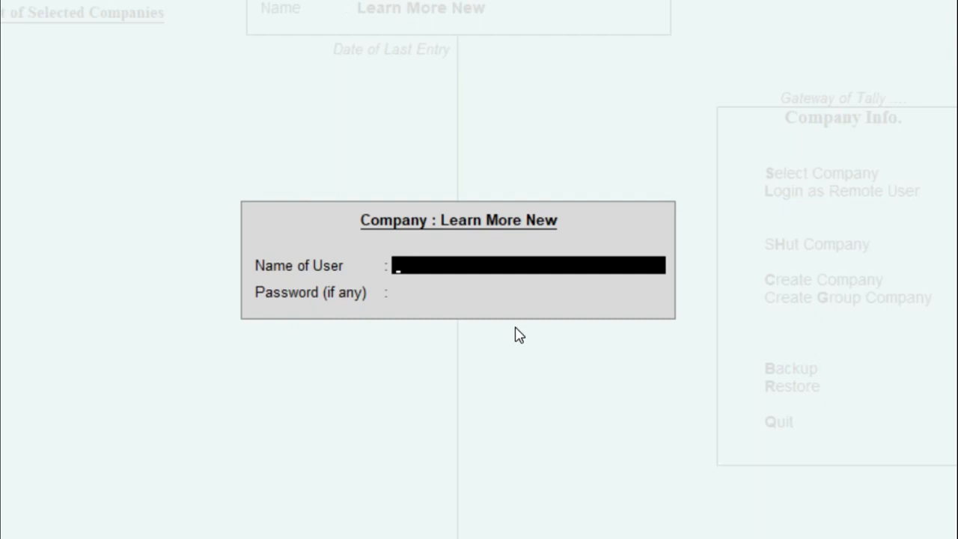
Log in with the administrator user name and password
{"action": "type", "text": "satish"}
{"action": "key", "text": "Return"}
{"action": "type", "text": "***"}
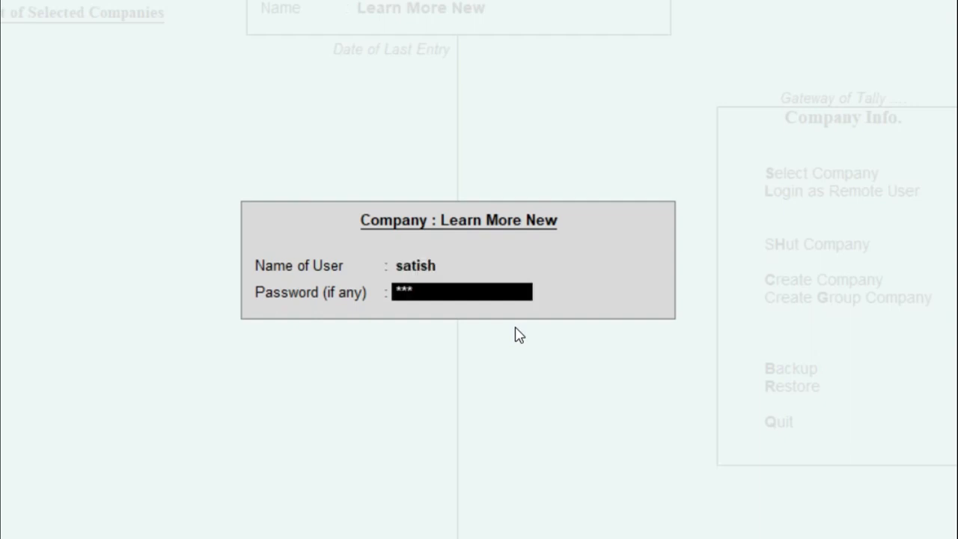
{"action": "key", "text": "Return"}
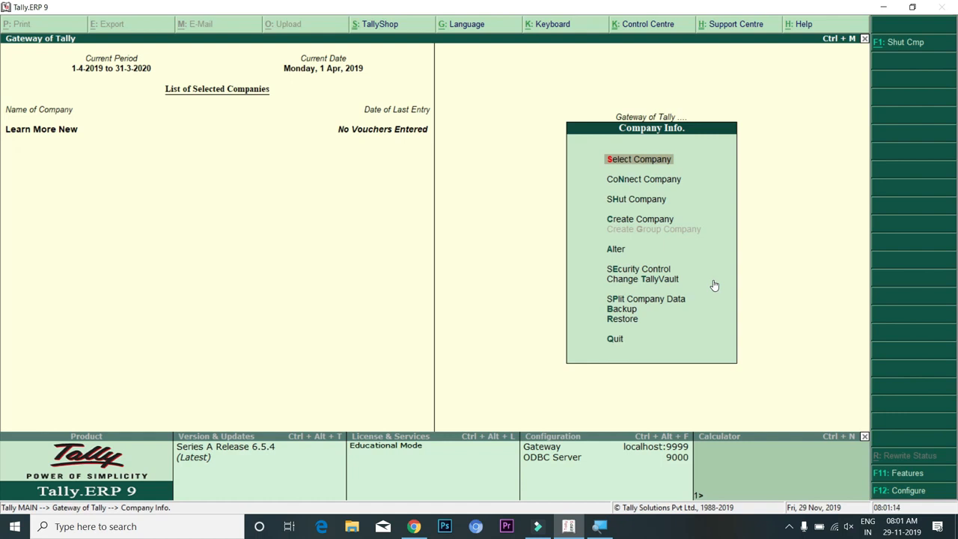
Quit Learn More New's Company Alteration without saving, then bring up Security Control
{"action": "key", "text": "Down"}
{"action": "key", "text": "Down"}
{"action": "key", "text": "Down"}
{"action": "key", "text": "Down"}
{"action": "key", "text": "Down"}
{"action": "key", "text": "Down"}
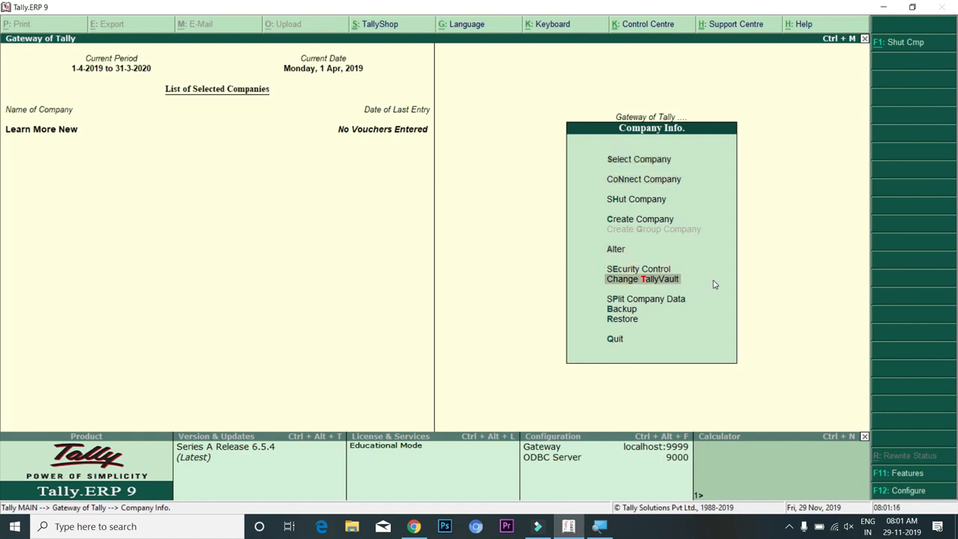
{"action": "key", "text": "Up"}
{"action": "key", "text": "Up"}
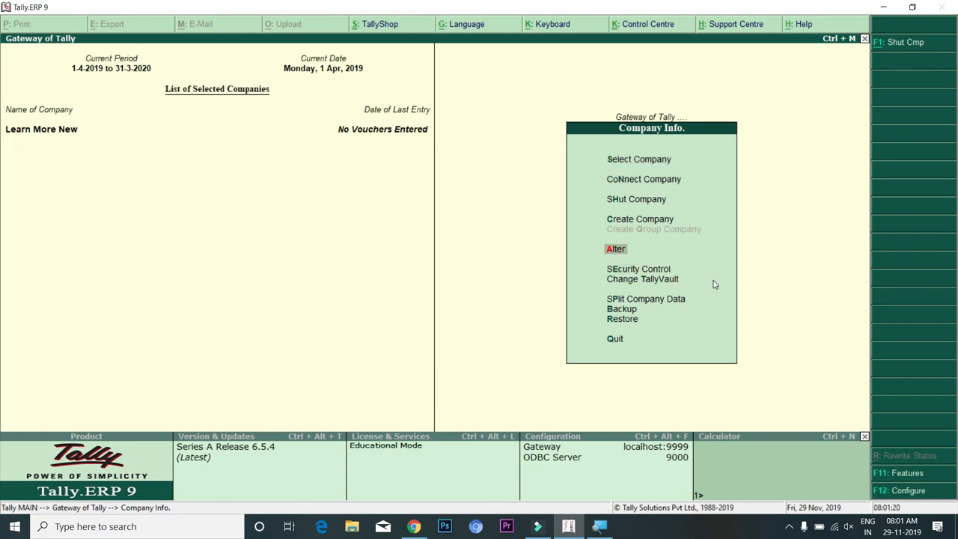
{"action": "key", "text": "Return"}
{"action": "key", "text": "Return"}
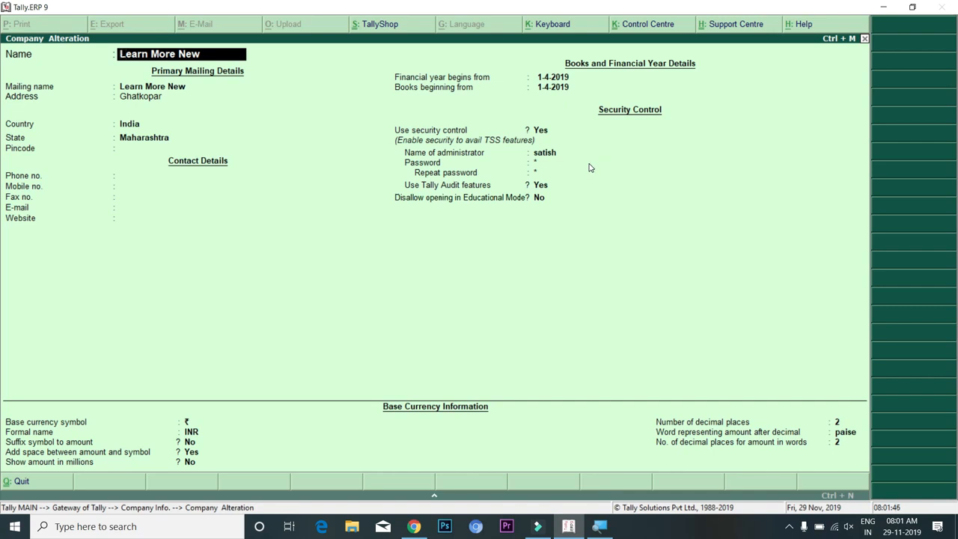
{"action": "key", "text": "Escape"}
{"action": "key", "text": "Escape"}
{"action": "key", "text": "Return"}
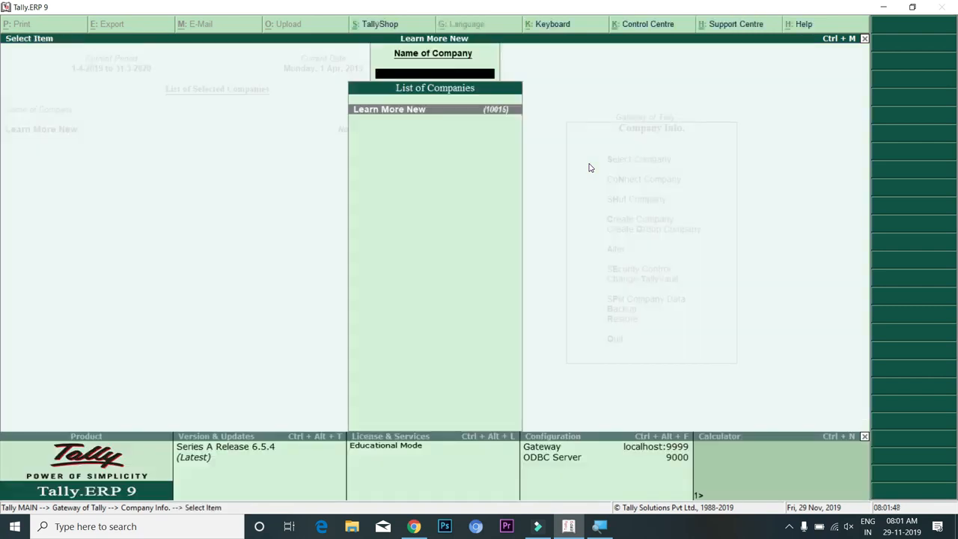
{"action": "key", "text": "Escape"}
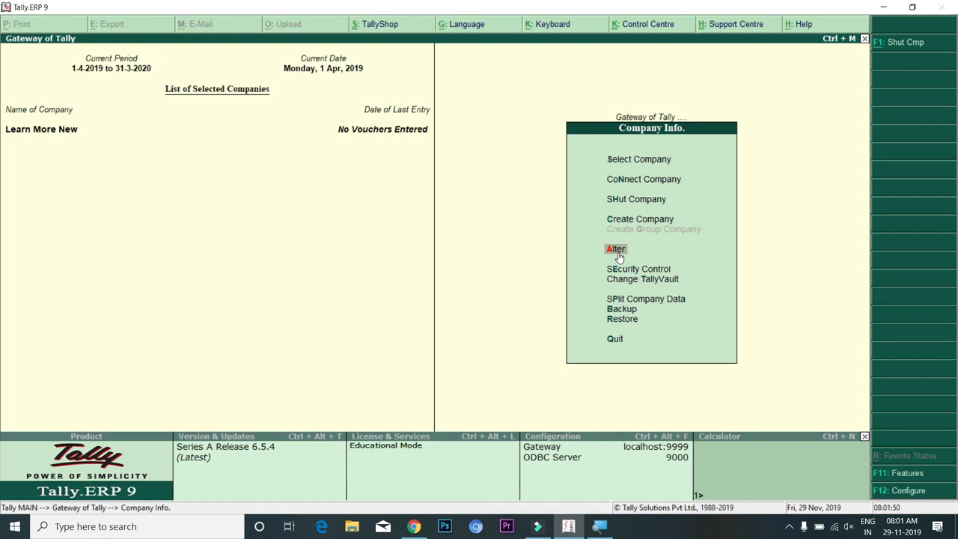
{"action": "key", "text": "Down"}
{"action": "key", "text": "Return"}
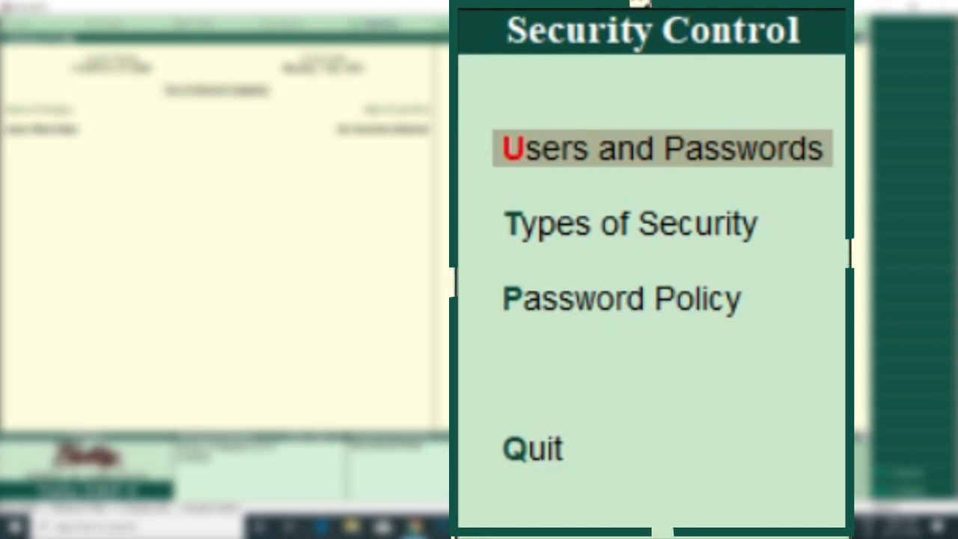
Activate the company's password policy with Yes
{"action": "key", "text": "Down"}
{"action": "key", "text": "Down"}
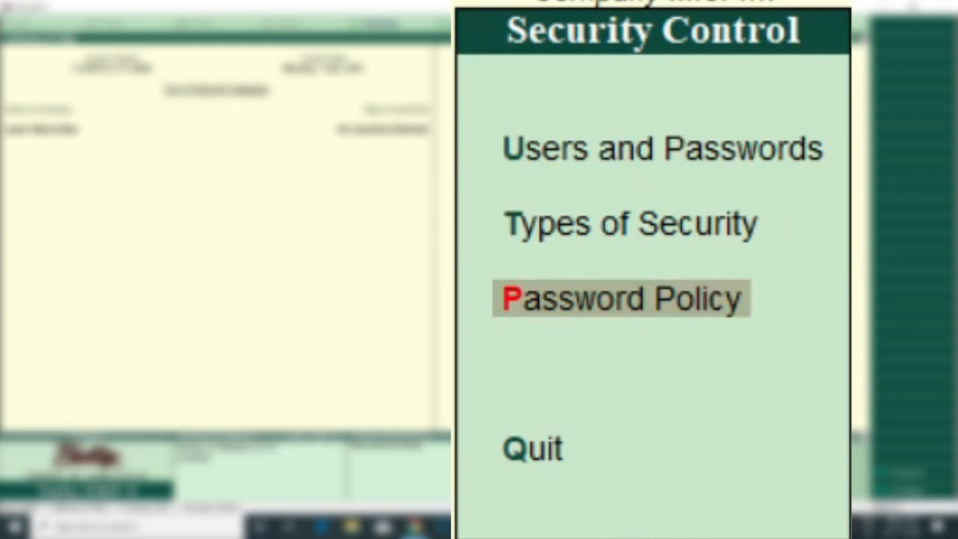
{"action": "key", "text": "Return"}
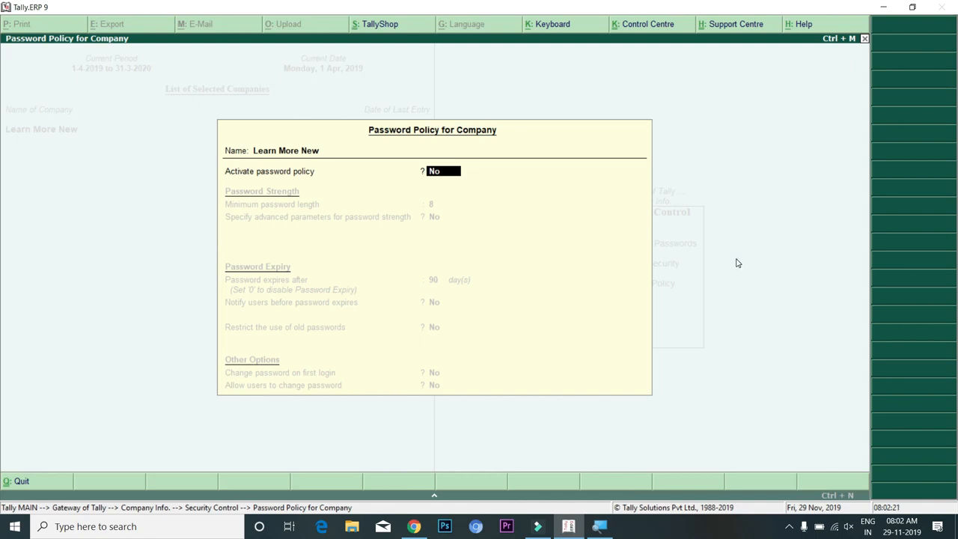
{"action": "type", "text": "yes"}
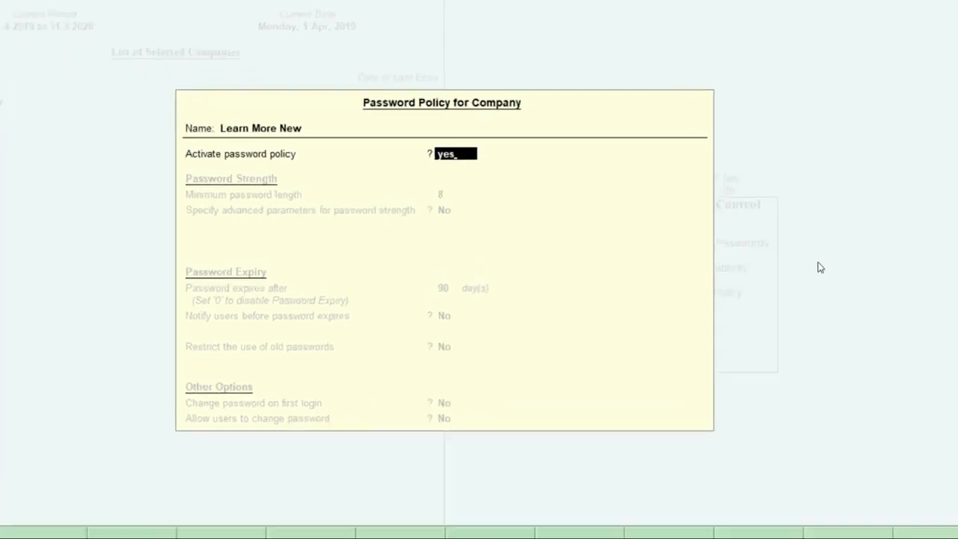
{"action": "key", "text": "Return"}
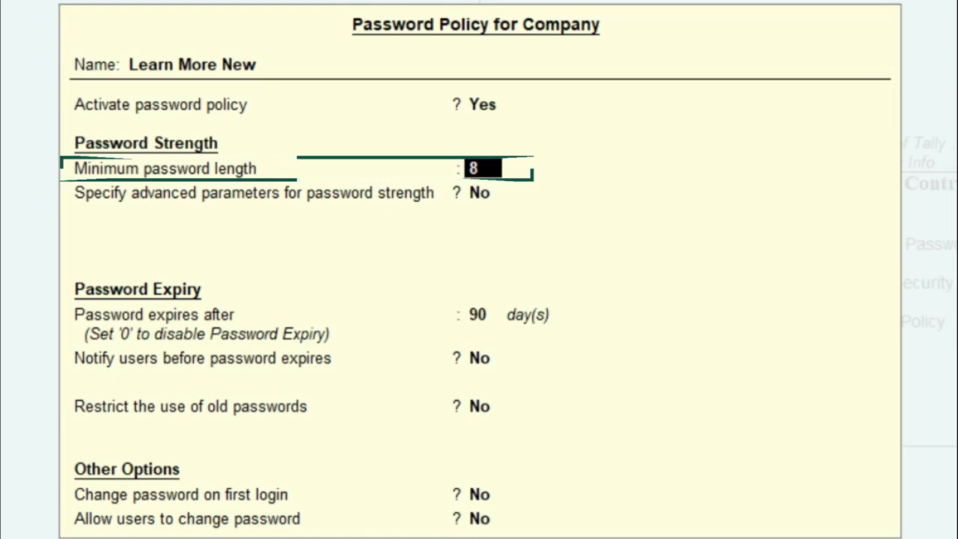
Keep minimum length 8, enable advanced strength parameters, and set minimum alphabetic characters to 1
{"action": "key", "text": "Return"}
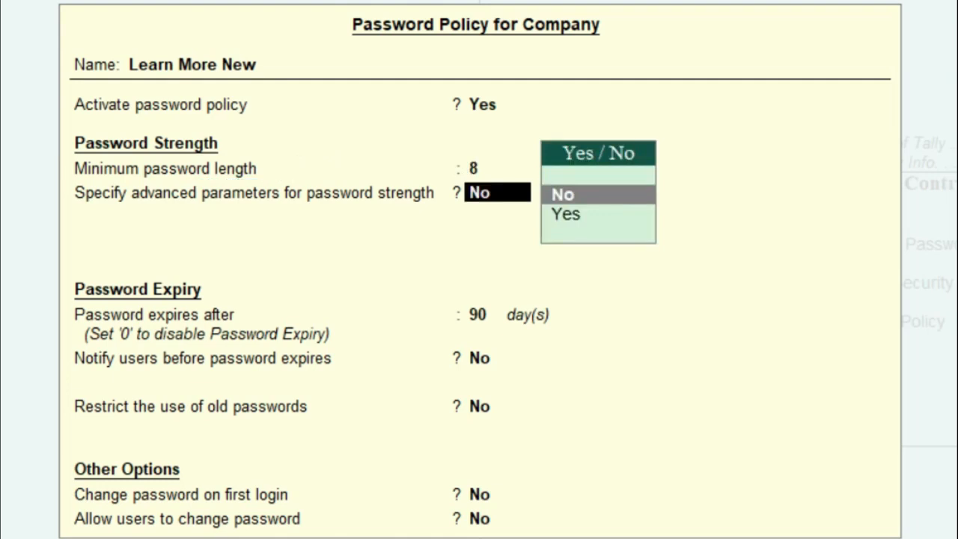
{"action": "key", "text": "Down"}
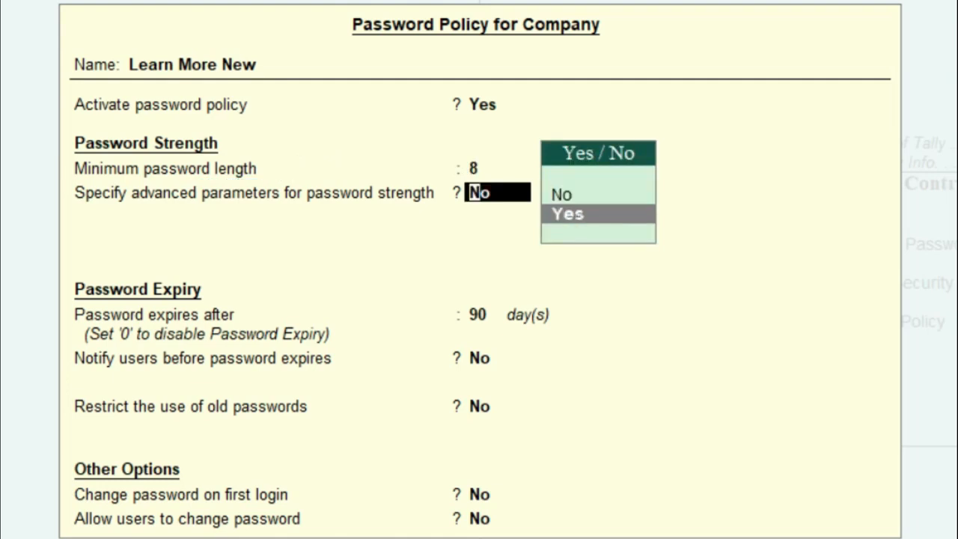
{"action": "key", "text": "Return"}
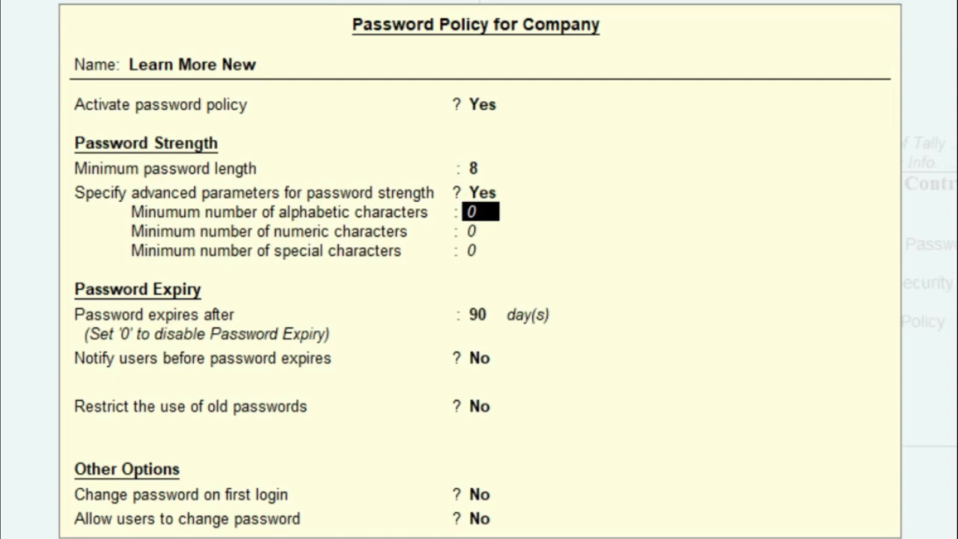
{"action": "key", "text": "BackSpace"}
{"action": "type", "text": "1"}
{"action": "key", "text": "Return"}
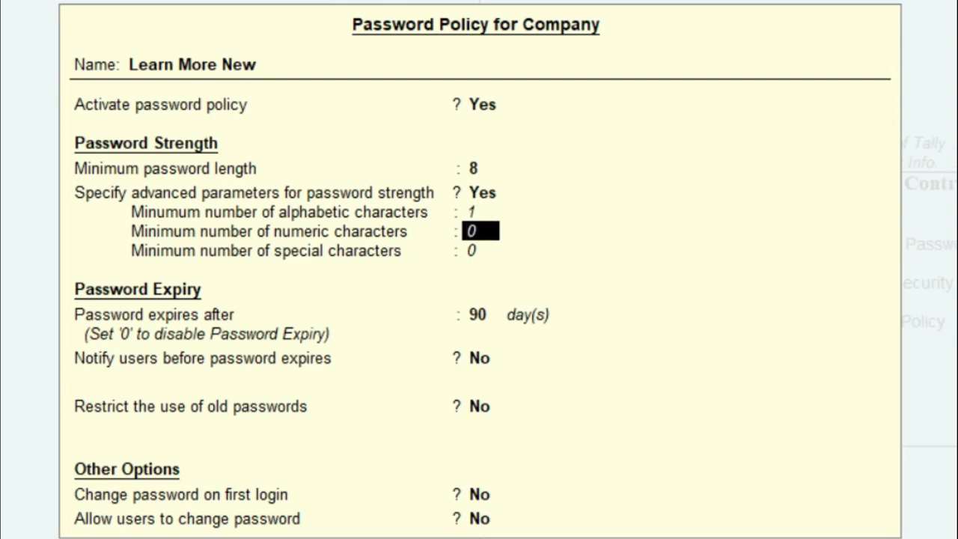
Reset the alphabetic minimum to 0 and set advanced strength parameters back to No
{"action": "key", "text": "Up"}
{"action": "type", "text": "0"}
{"action": "key", "text": "Return"}
{"action": "key", "text": "Return"}
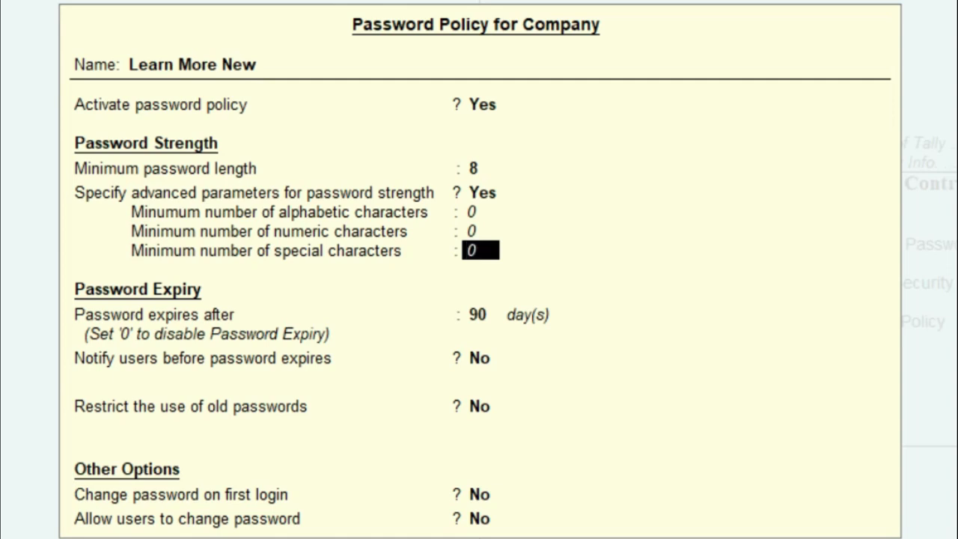
{"action": "key", "text": "Up"}
{"action": "key", "text": "Up"}
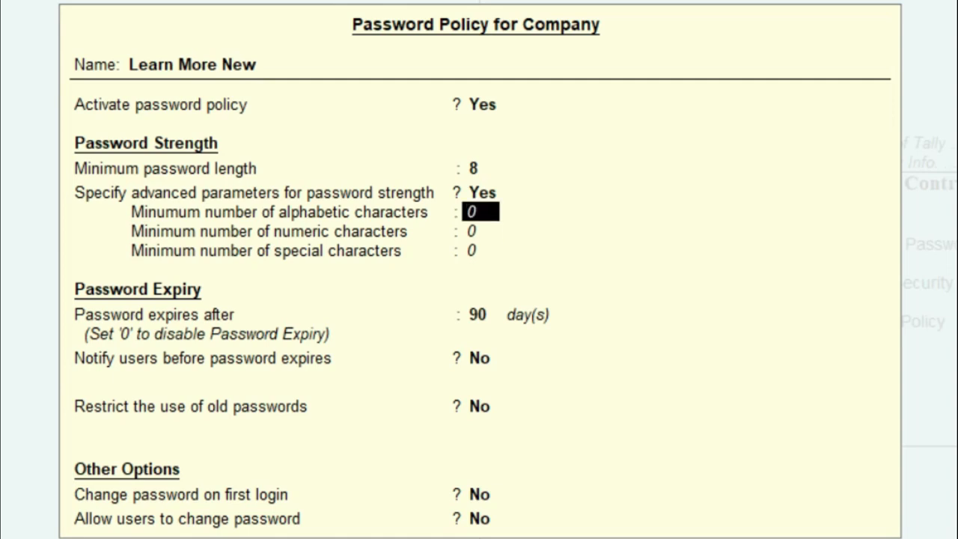
{"action": "key", "text": "Up"}
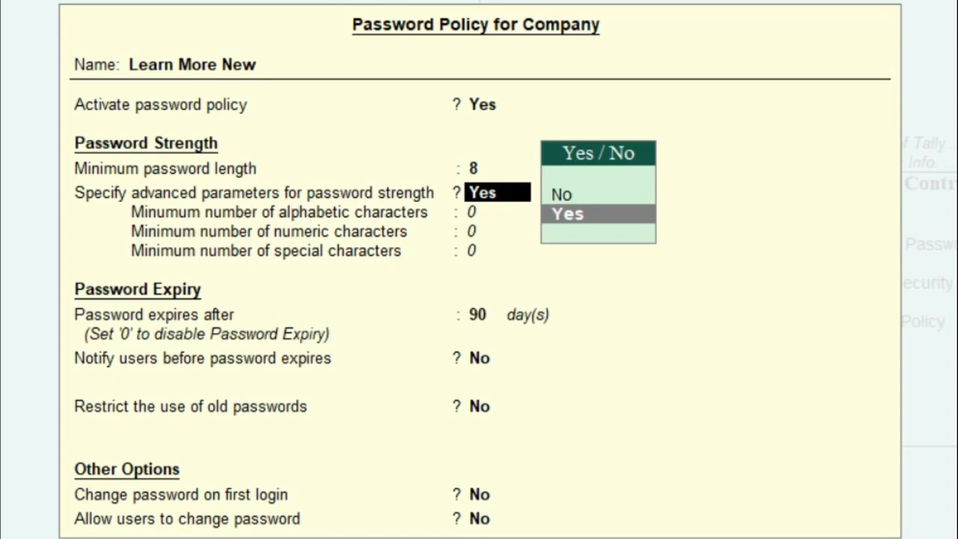
{"action": "key", "text": "Up"}
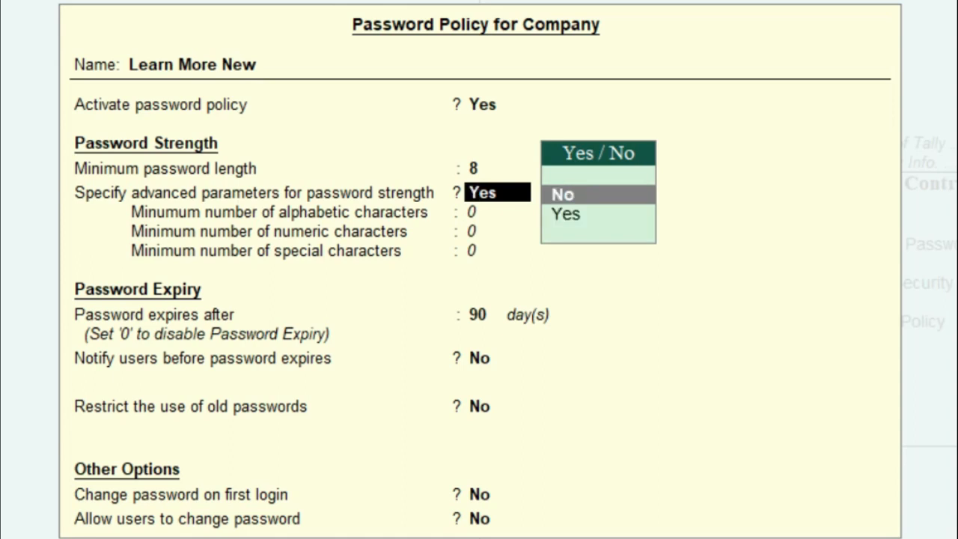
{"action": "key", "text": "Return"}
{"action": "key", "text": "Return"}
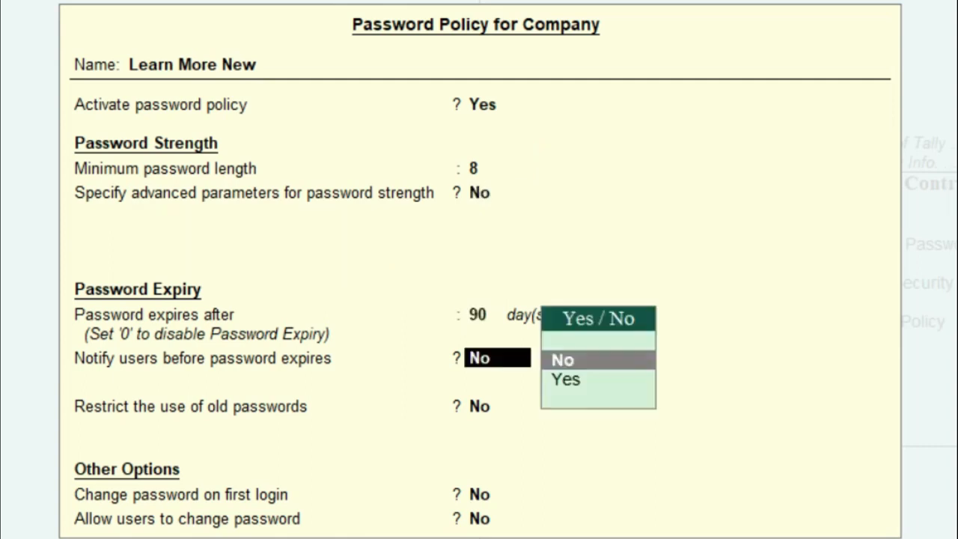
Set Notify users before password expiry to Yes with 1 day
{"action": "key", "text": "BackSpace"}
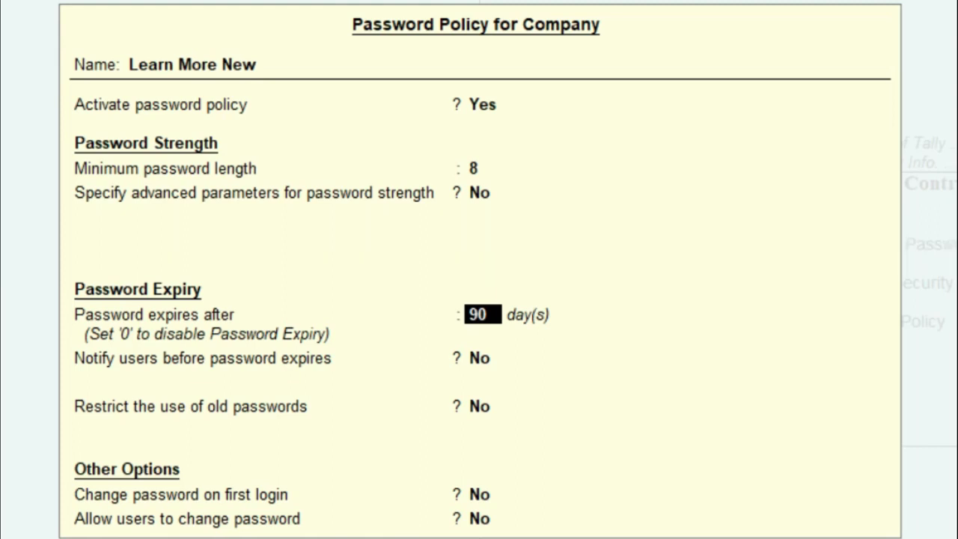
{"action": "key", "text": "Return"}
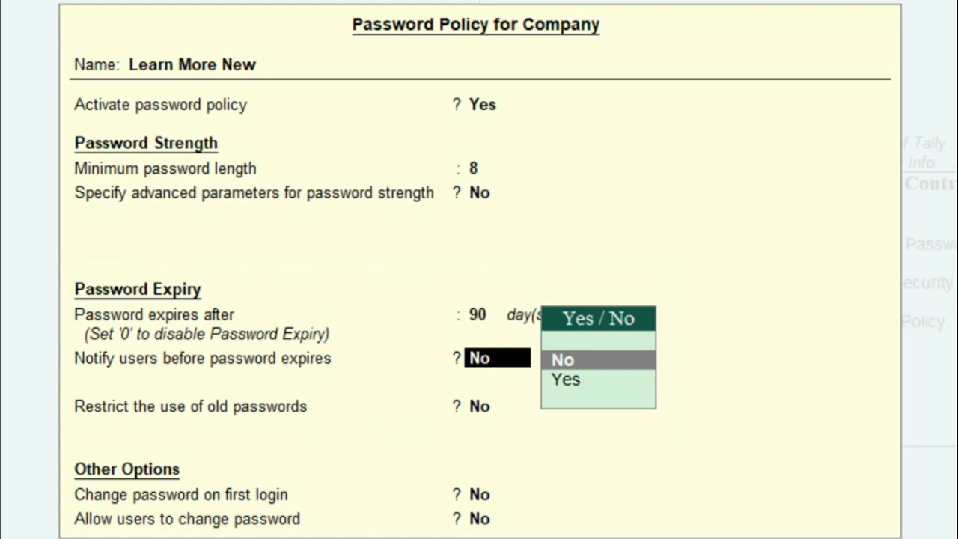
{"action": "key", "text": "Down"}
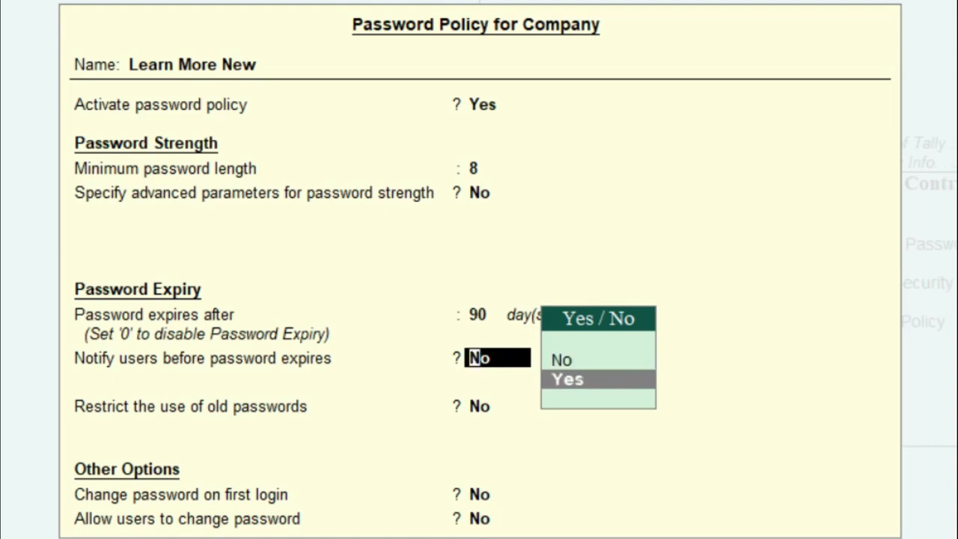
{"action": "key", "text": "Return"}
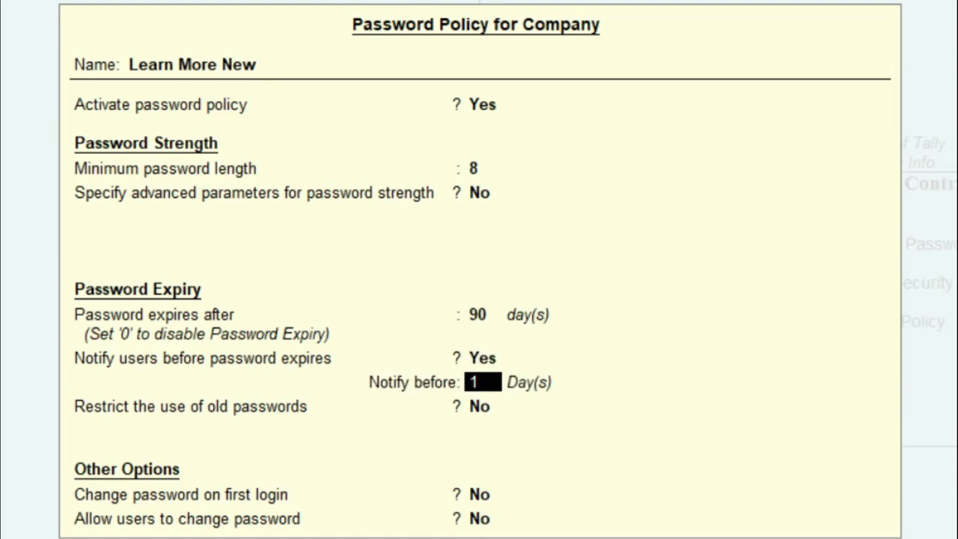
{"action": "key", "text": "BackSpace"}
{"action": "key", "text": "Return"}
{"action": "key", "text": "Return"}
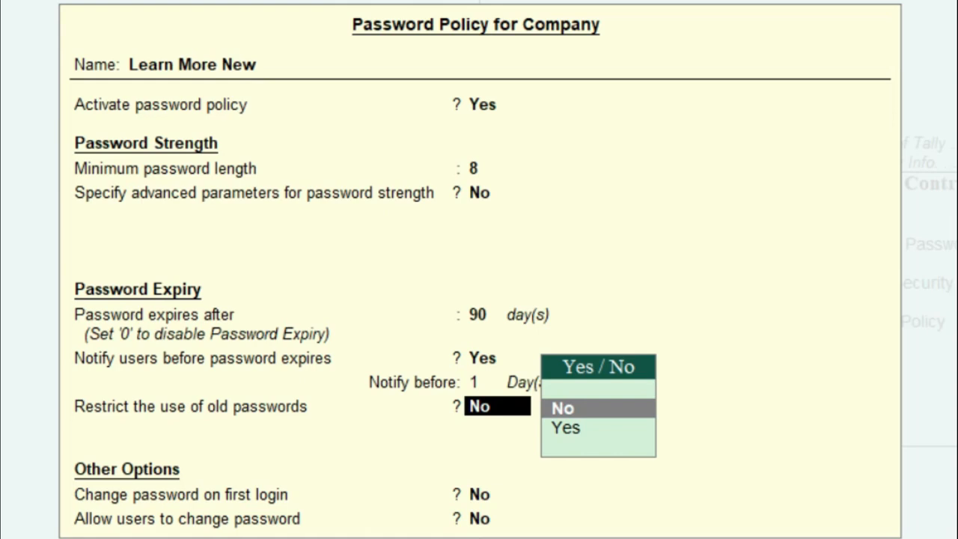
Restrict 1 old password and set Change password on first login to No
{"action": "key", "text": "Down"}
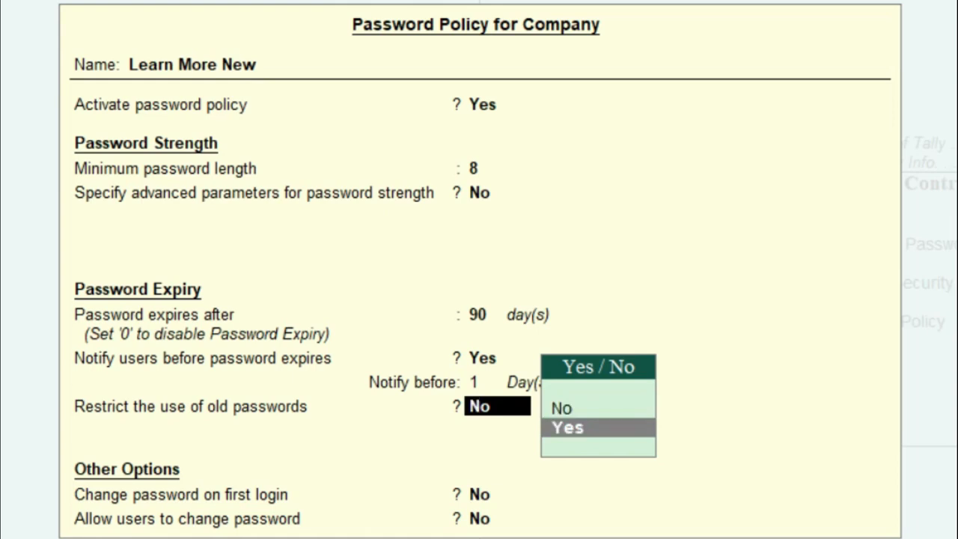
{"action": "key", "text": "Return"}
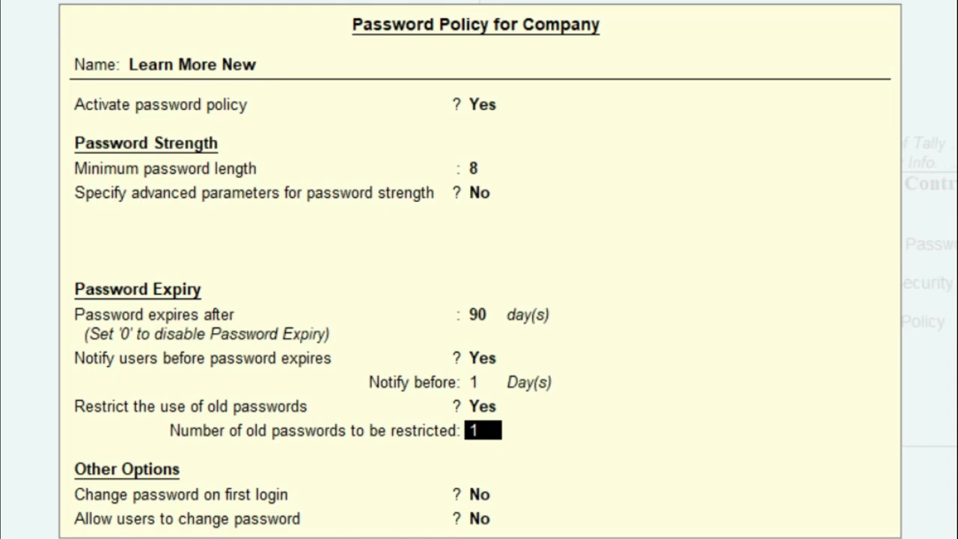
{"action": "key", "text": "Return"}
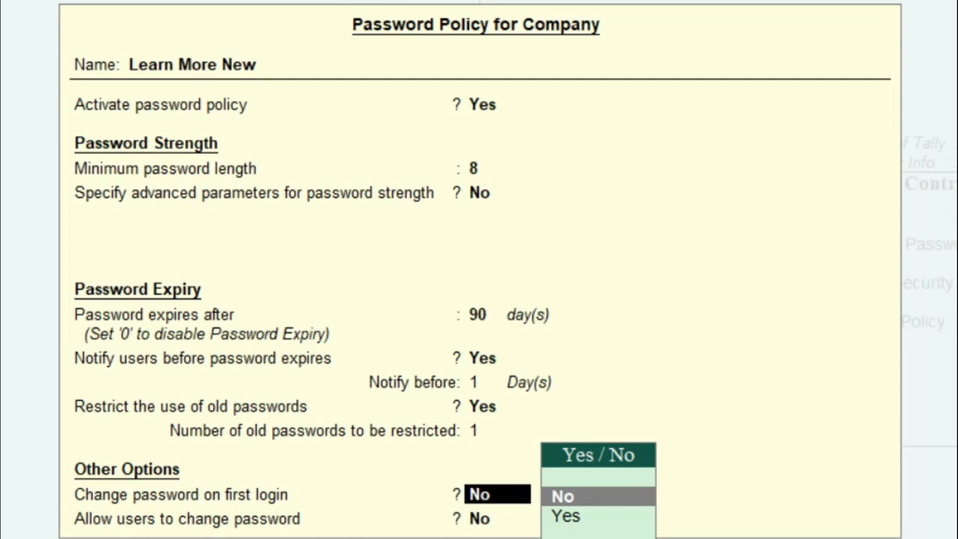
{"action": "key", "text": "Down"}
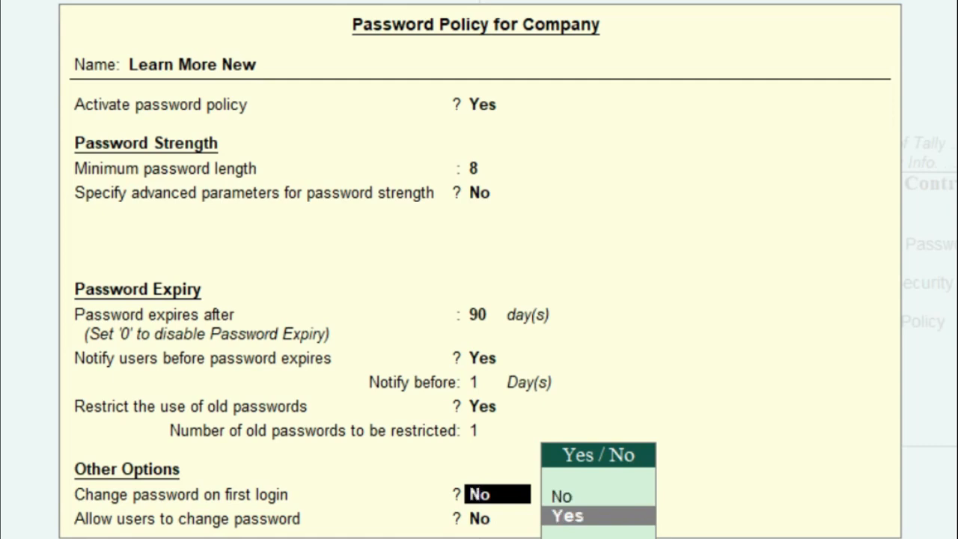
{"action": "key", "text": "Up"}
{"action": "key", "text": "Return"}
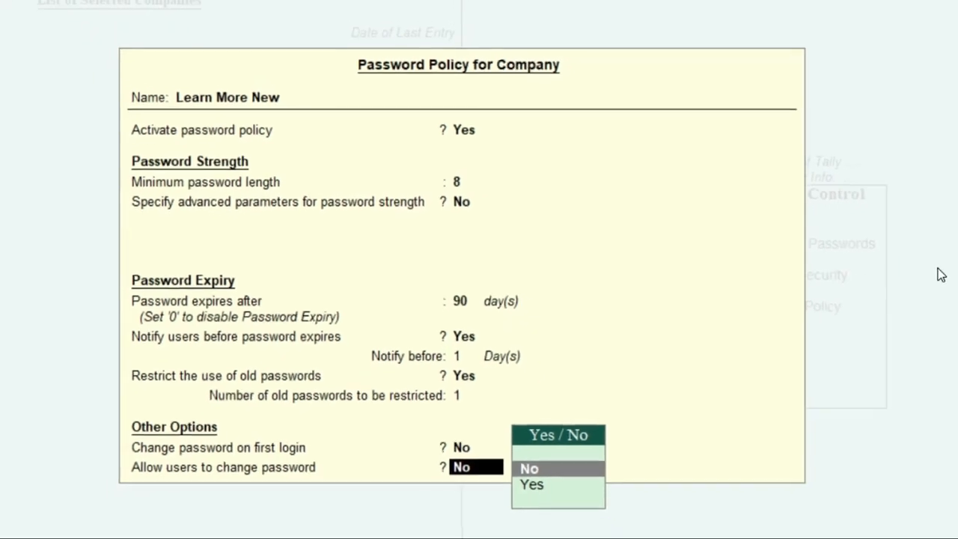
Set Activate password policy to No and save the policy
{"action": "key", "text": "Up"}
{"action": "key", "text": "Up"}
{"action": "key", "text": "Up"}
{"action": "key", "text": "Up"}
{"action": "key", "text": "Up"}
{"action": "key", "text": "Up"}
{"action": "key", "text": "Up"}
{"action": "key", "text": "Up"}
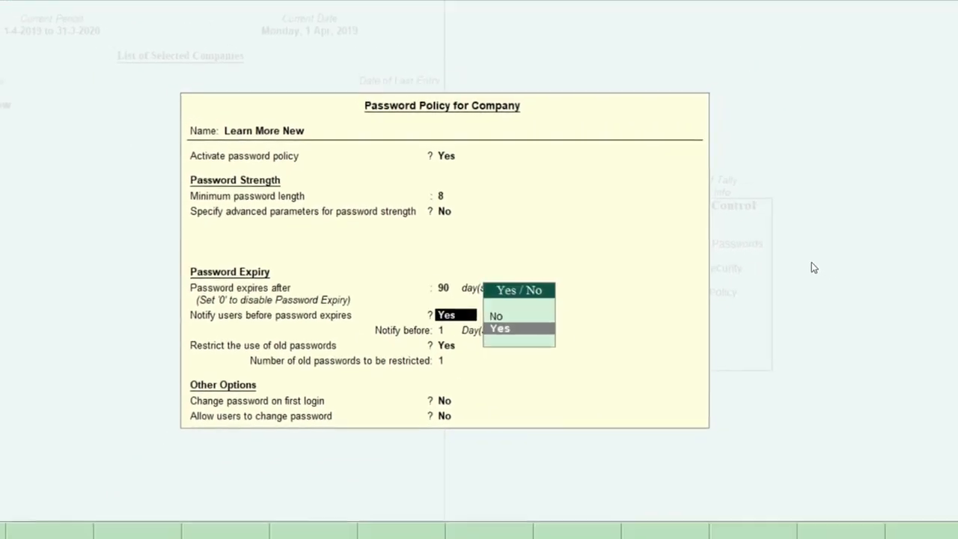
{"action": "key", "text": "Up"}
{"action": "type", "text": "no"}
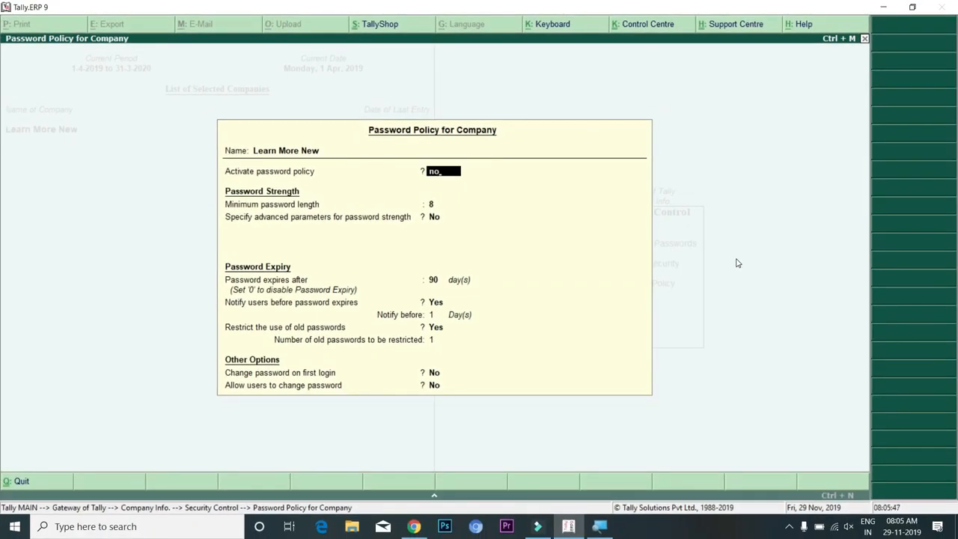
{"action": "key", "text": "Return"}
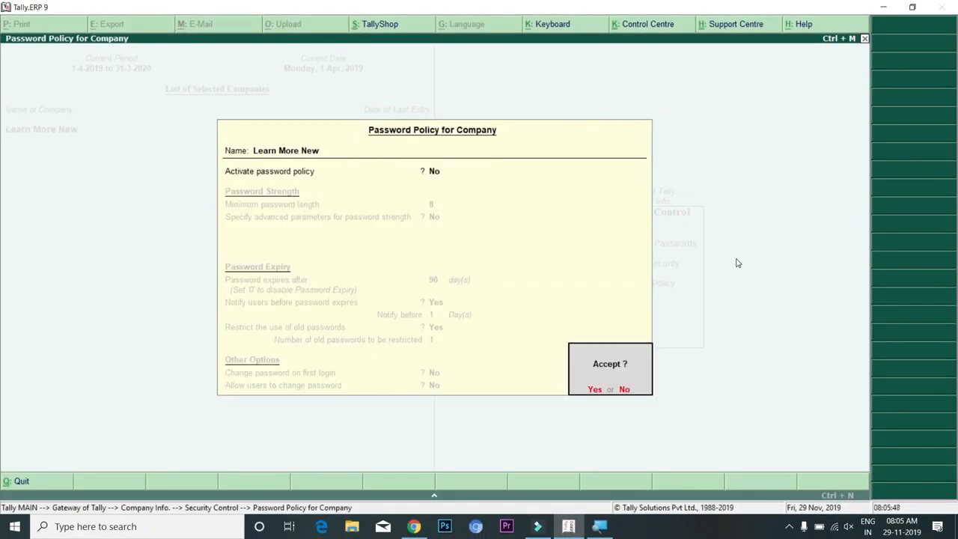
{"action": "key", "text": "Return"}
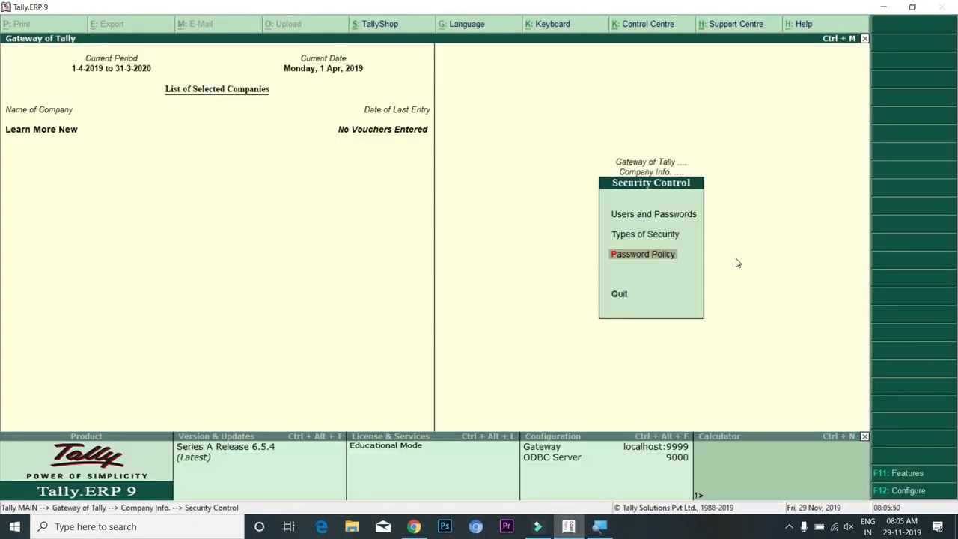
{"action": "key", "text": "Up"}
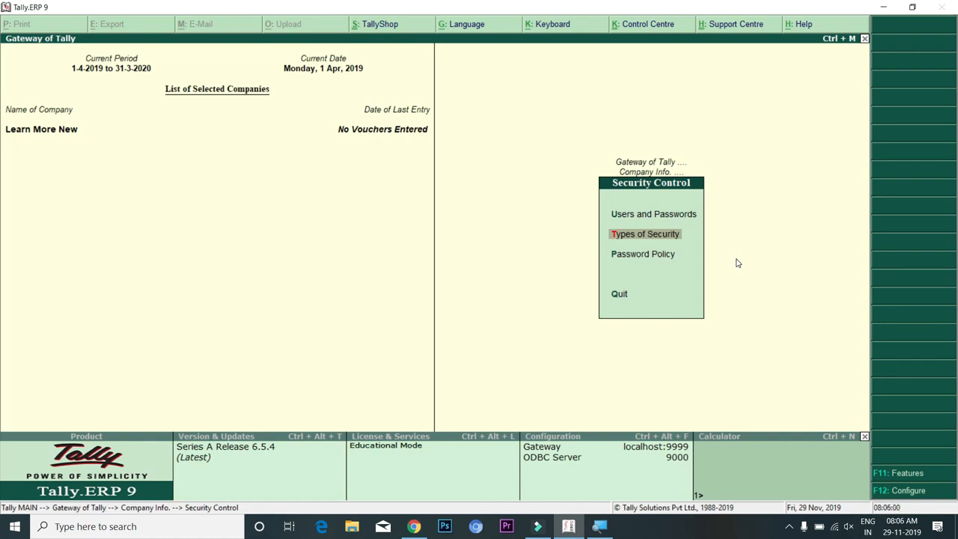
{"action": "key", "text": "Up"}
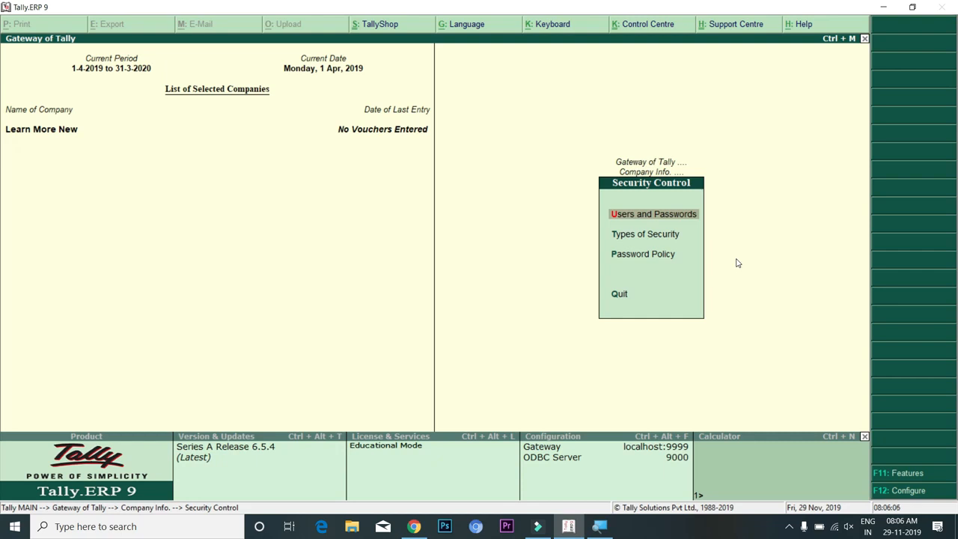
{"action": "key", "text": "Down"}
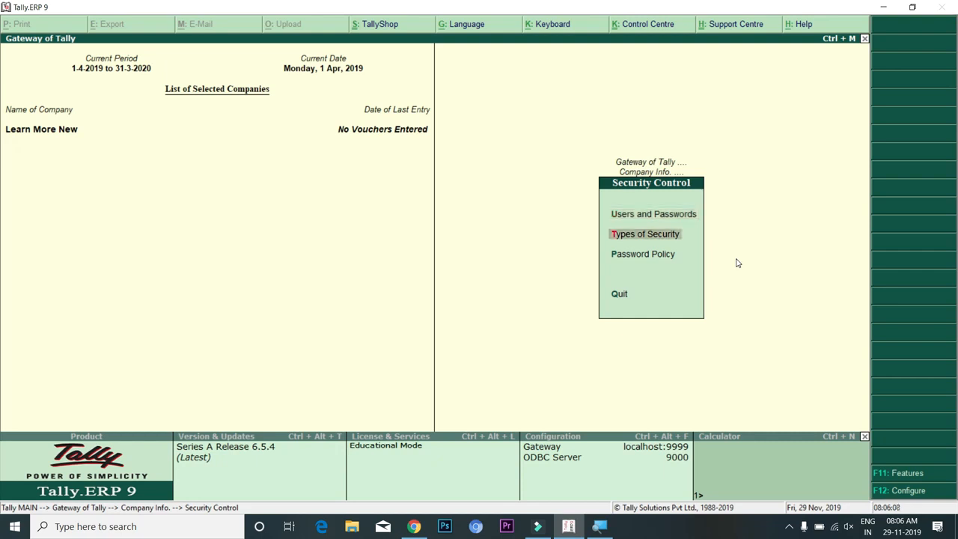
{"action": "key", "text": "Return"}
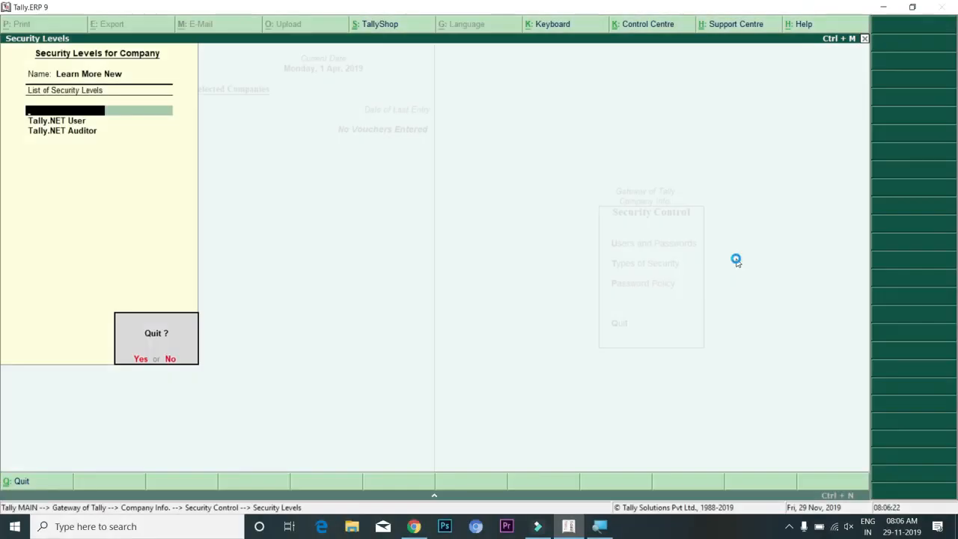
{"action": "key", "text": "y"}
{"action": "key", "text": "Up"}
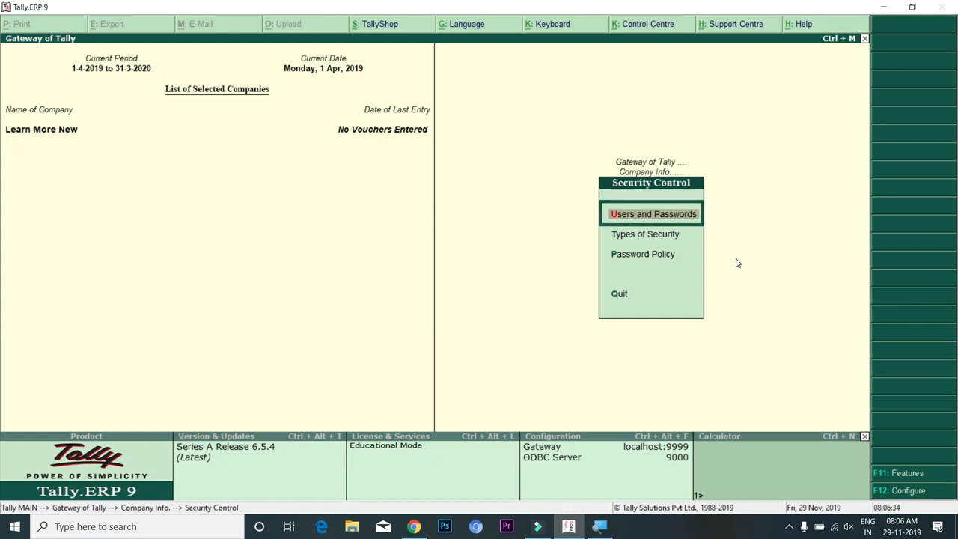
Add a Data Entry level user with its username and password
{"action": "key", "text": "Return"}
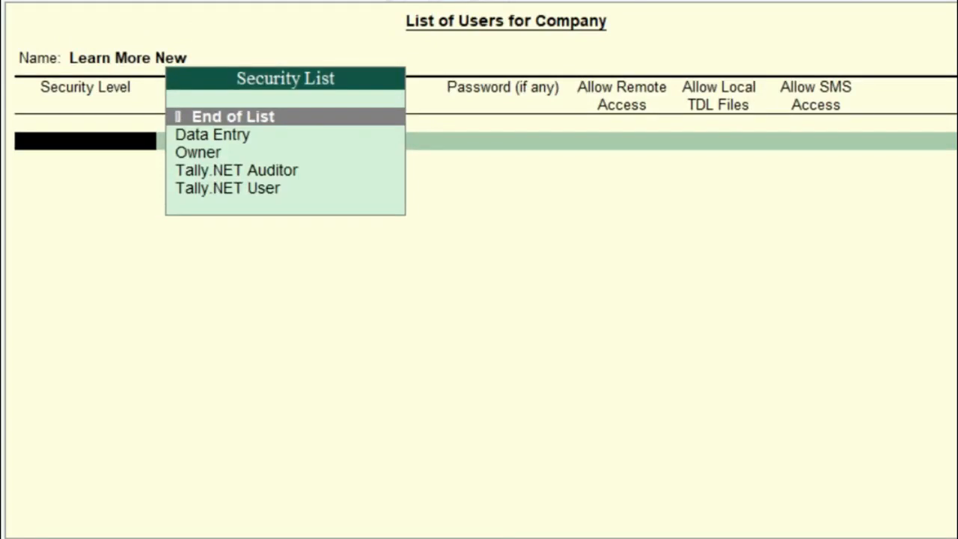
{"action": "key", "text": "Down"}
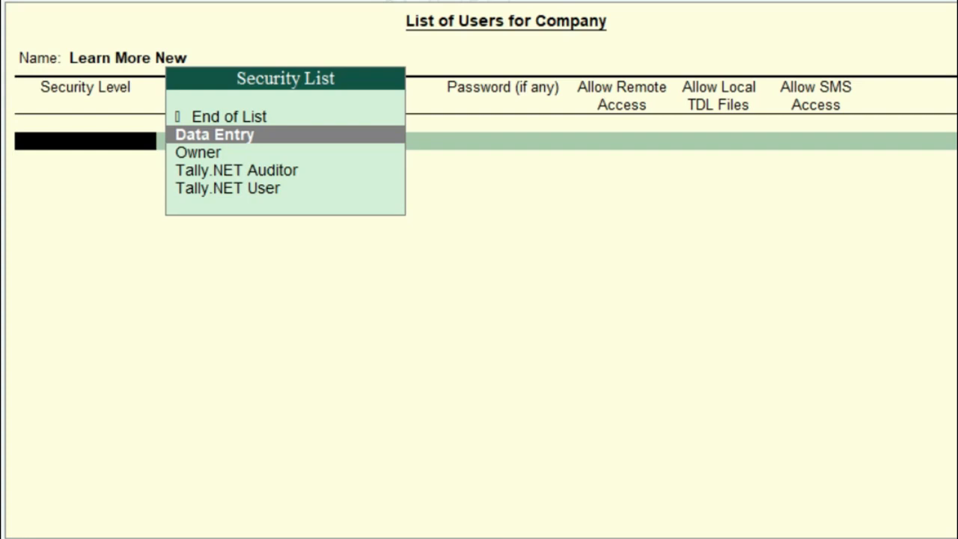
{"action": "key", "text": "Down"}
{"action": "key", "text": "Up"}
{"action": "key", "text": "Return"}
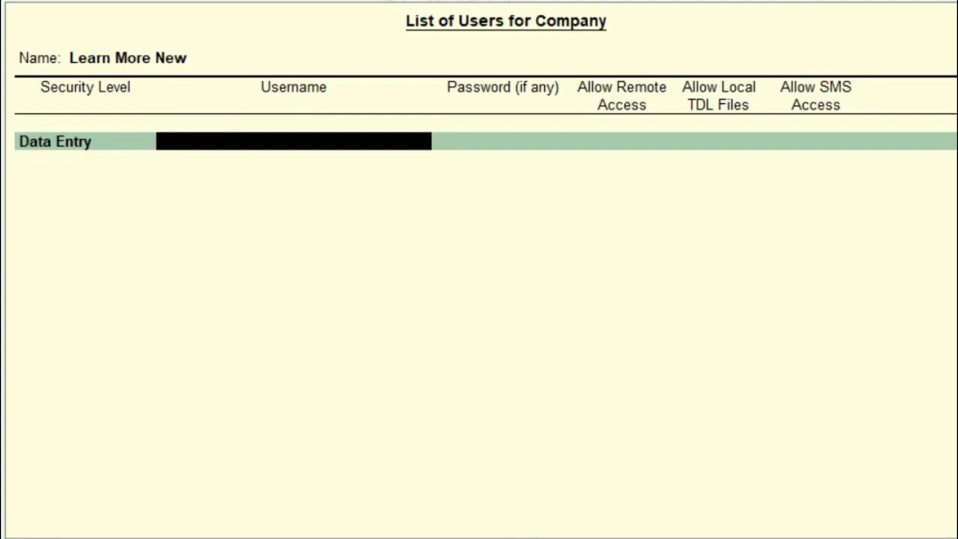
{"action": "type", "text": "nikhil"}
{"action": "key", "text": "Return"}
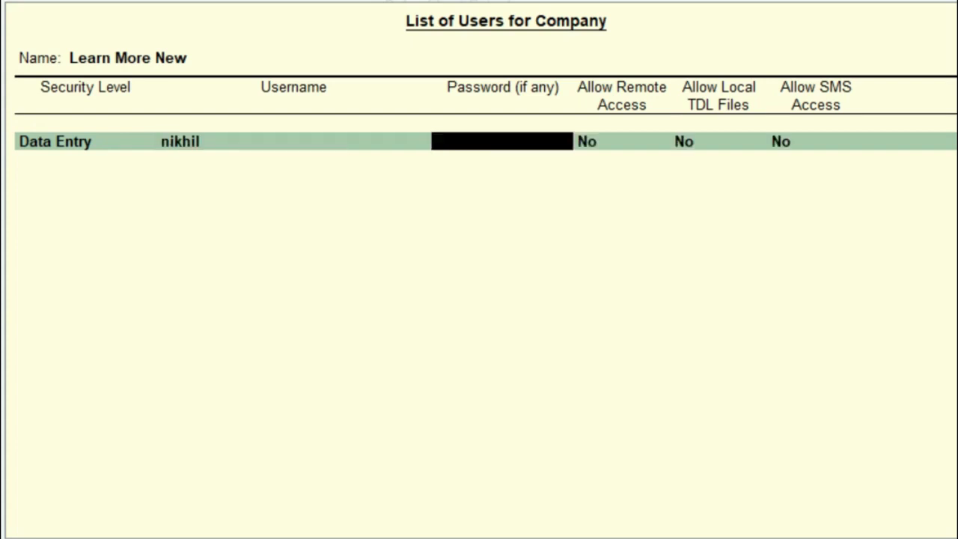
{"action": "type", "text": "***"}
{"action": "key", "text": "Return"}
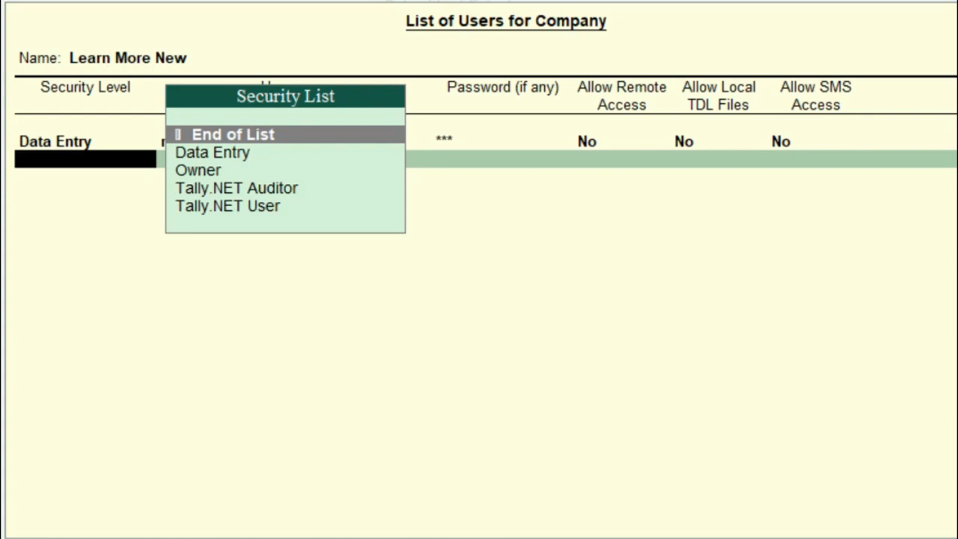
Add an Owner level user with its username and password, then end the list
{"action": "key", "text": "Down"}
{"action": "key", "text": "Down"}
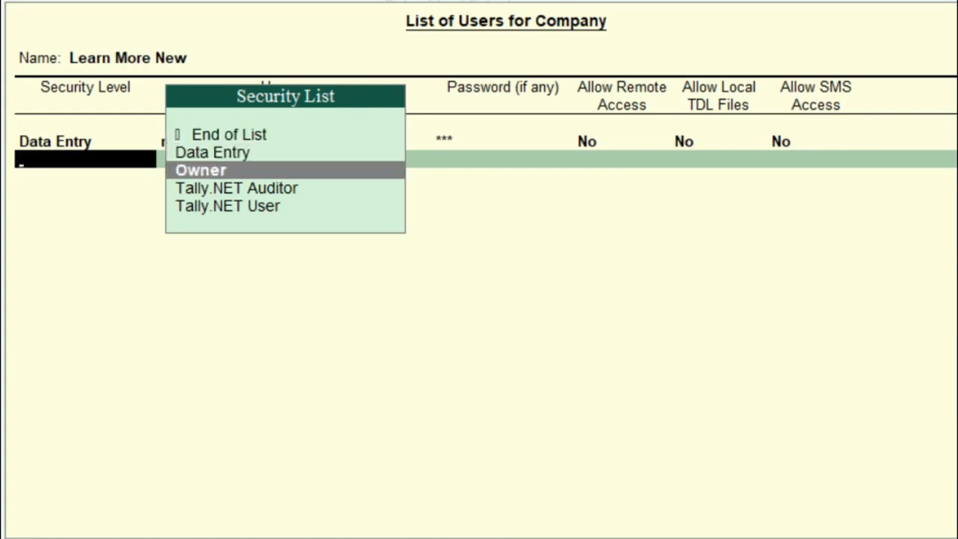
{"action": "key", "text": "Return"}
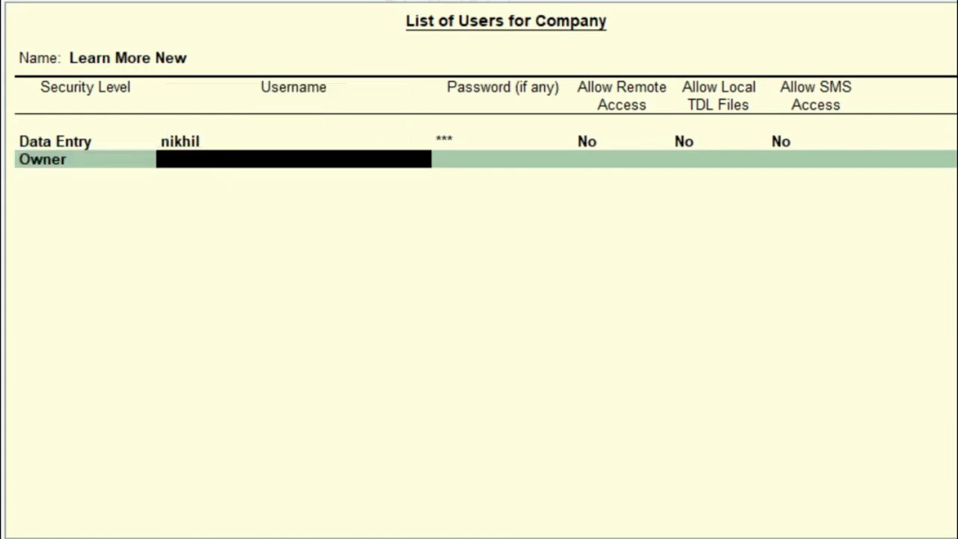
{"action": "type", "text": "kiran"}
{"action": "key", "text": "Return"}
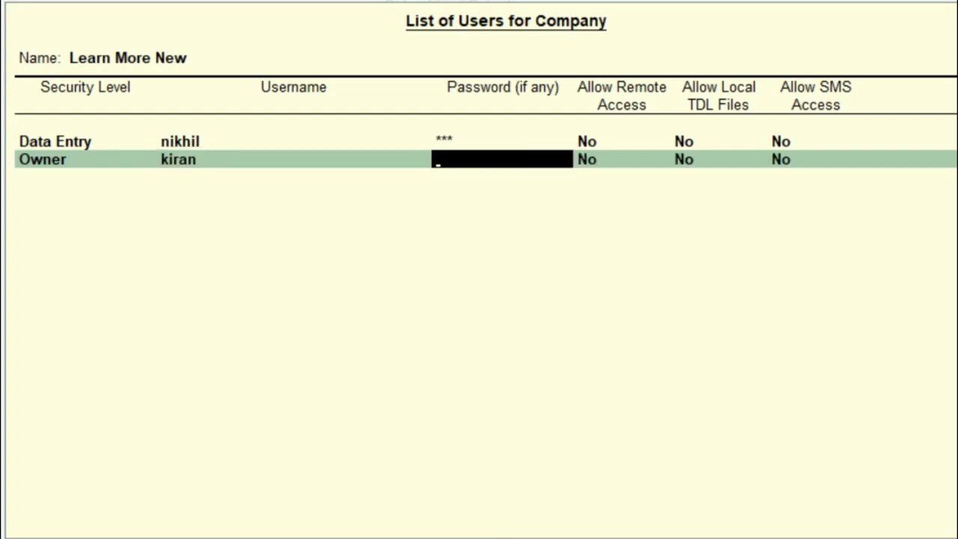
{"action": "type", "text": "***"}
{"action": "key", "text": "Return"}
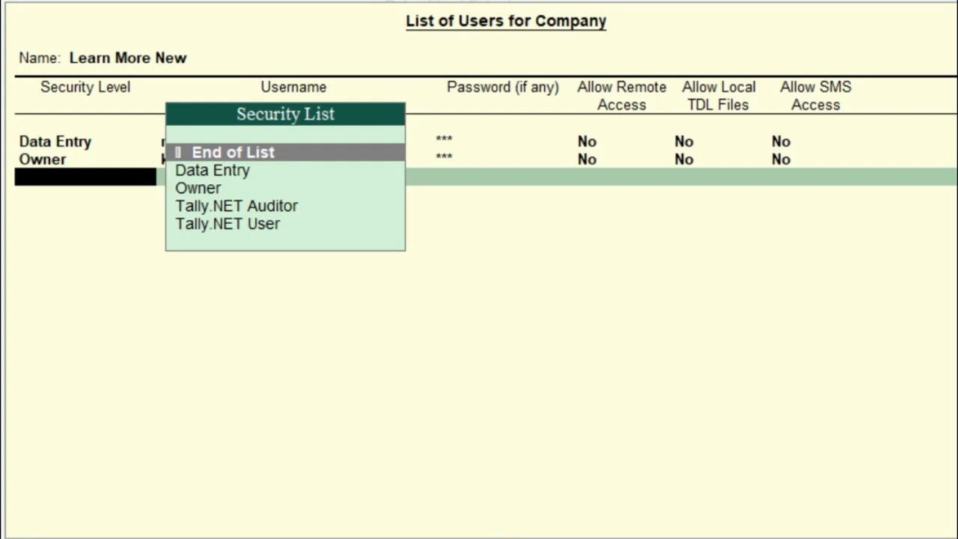
{"action": "key", "text": "Return"}
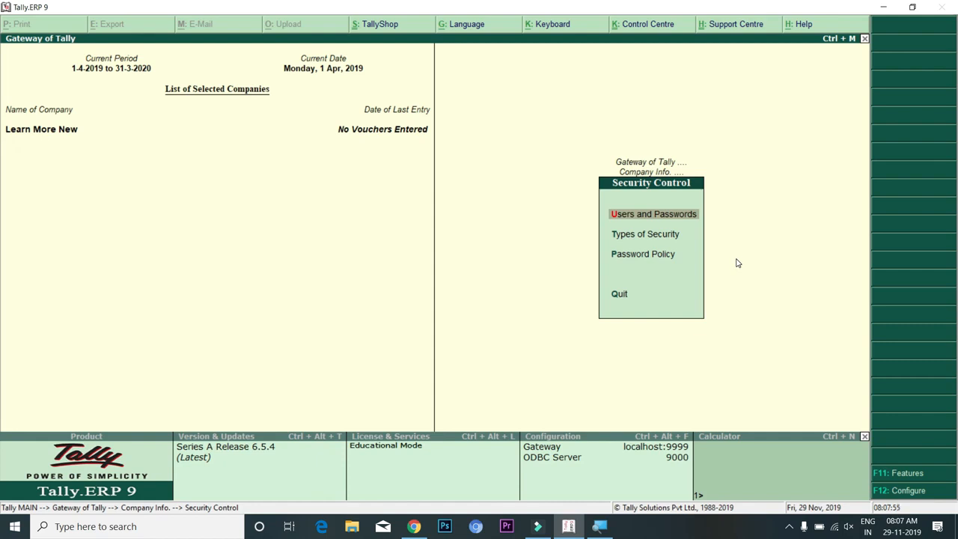
Shut Learn More New and log back into it as the Data Entry user
{"action": "key", "text": "Escape"}
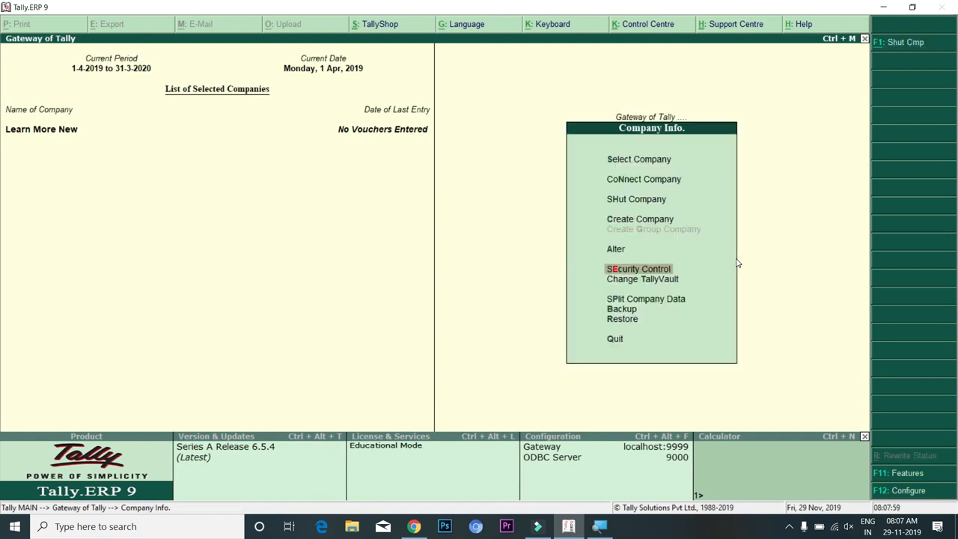
{"action": "key", "text": "alt+F1"}
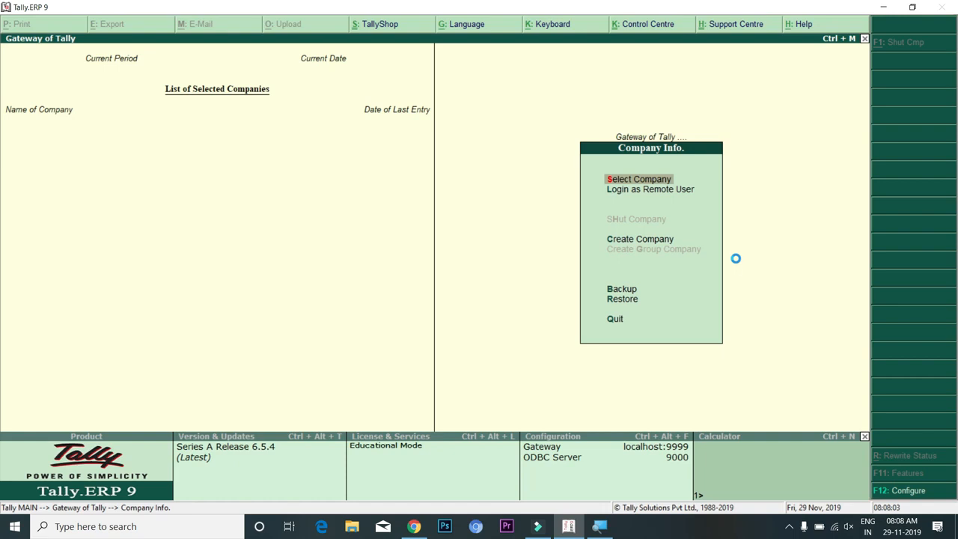
{"action": "key", "text": "Return"}
{"action": "key", "text": "Down"}
{"action": "key", "text": "Down"}
{"action": "key", "text": "Down"}
{"action": "key", "text": "Down"}
{"action": "key", "text": "Down"}
{"action": "key", "text": "Down"}
{"action": "key", "text": "Down"}
{"action": "key", "text": "Down"}
{"action": "key", "text": "Down"}
{"action": "key", "text": "Down"}
{"action": "key", "text": "Down"}
{"action": "key", "text": "Return"}
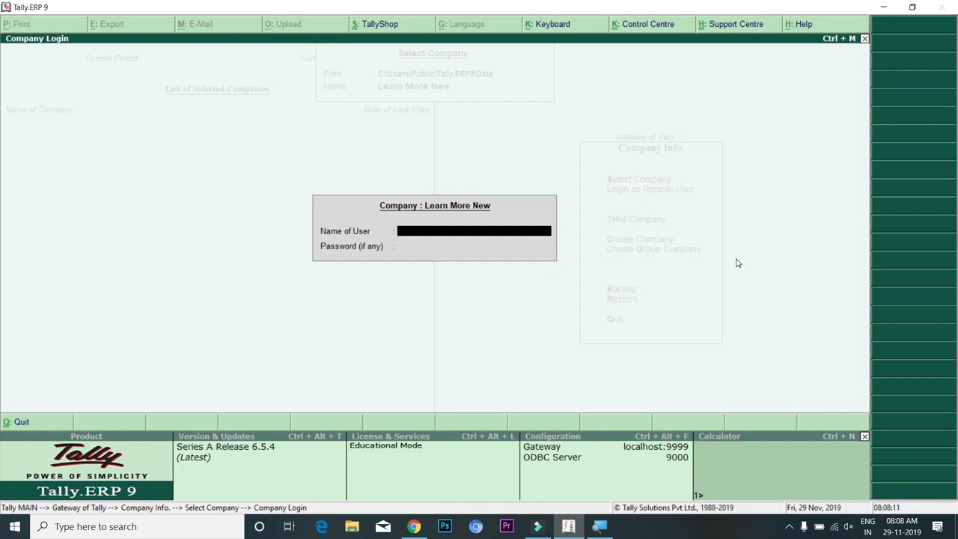
{"action": "type", "text": "nikhil"}
{"action": "key", "text": "Return"}
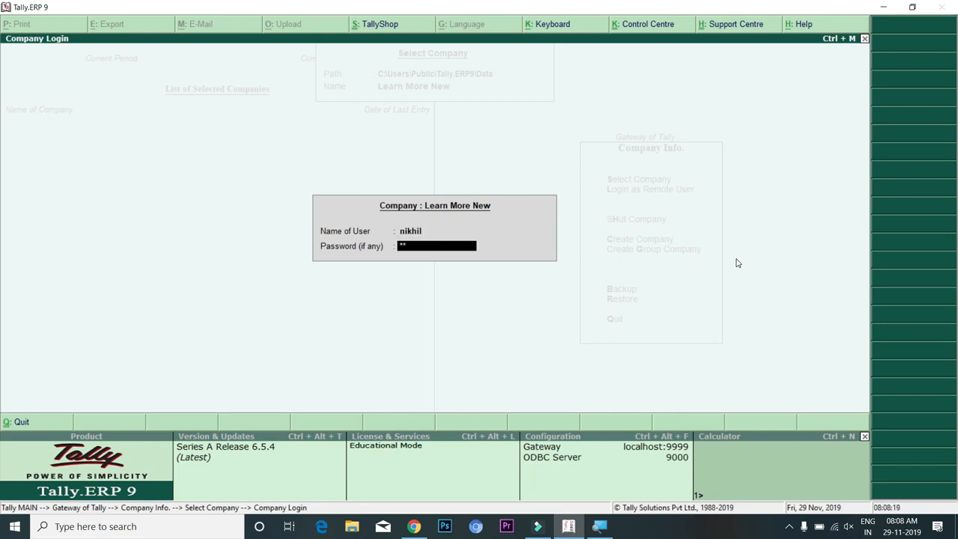
{"action": "key", "text": "Return"}
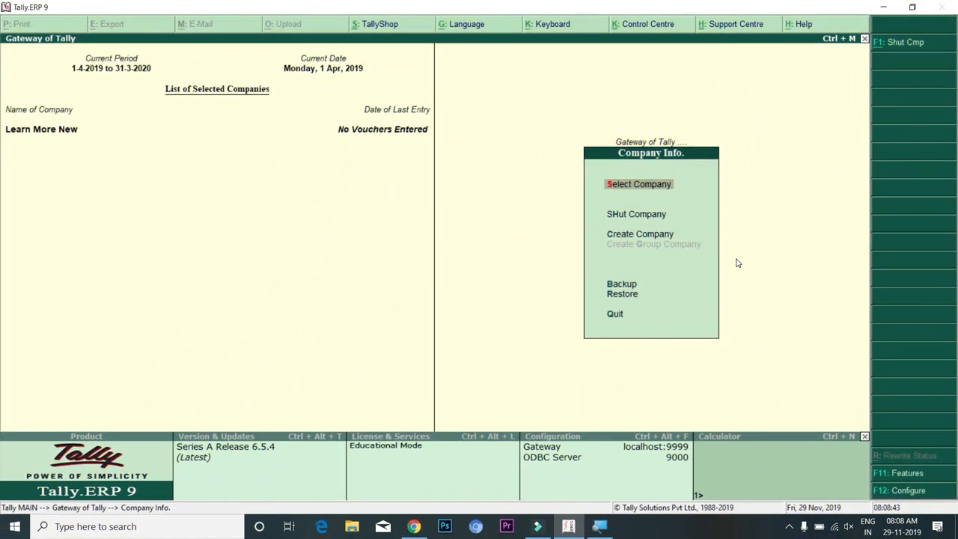
Attempt a payment voucher, hit No Access Allowed on the ledger, and quit the voucher
{"action": "key", "text": "Escape"}
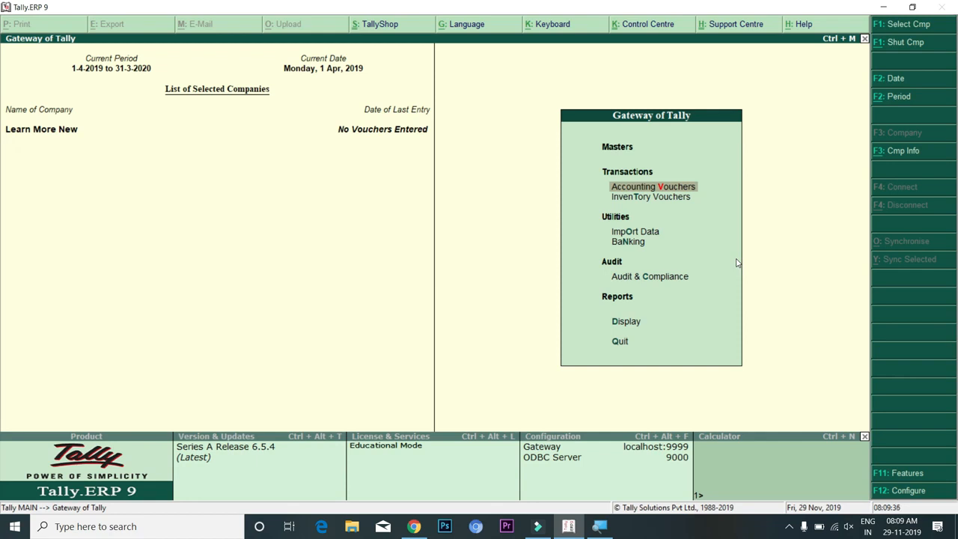
{"action": "key", "text": "Return"}
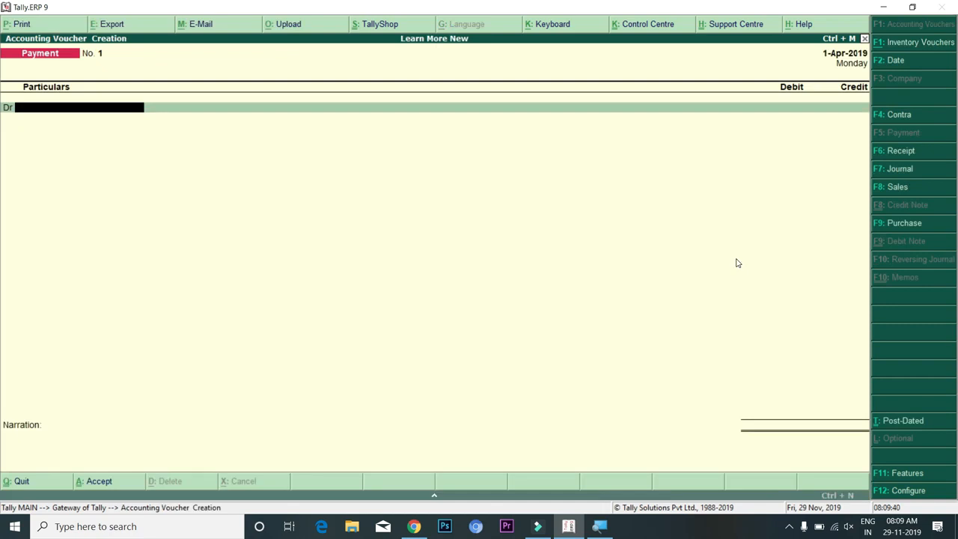
{"action": "key", "text": "alt+c"}
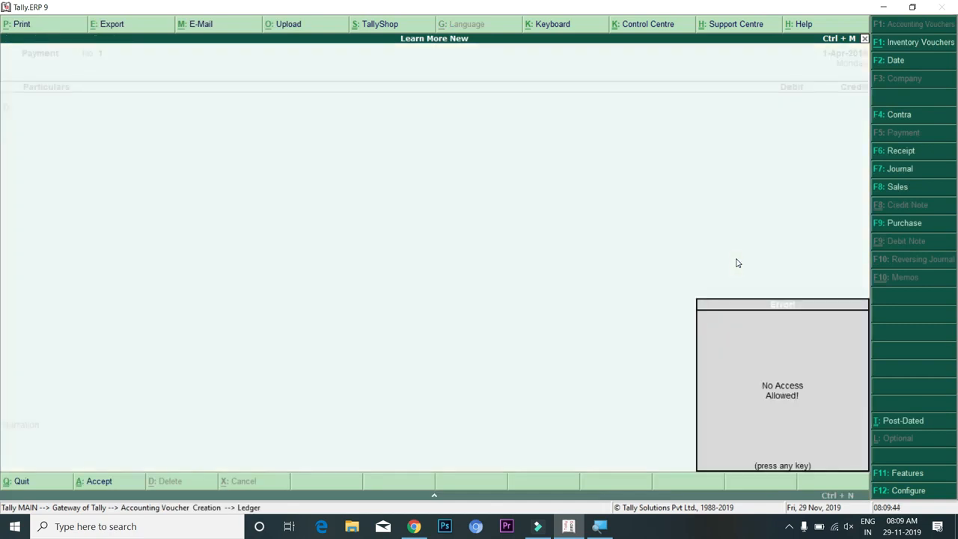
{"action": "key", "text": "Escape"}
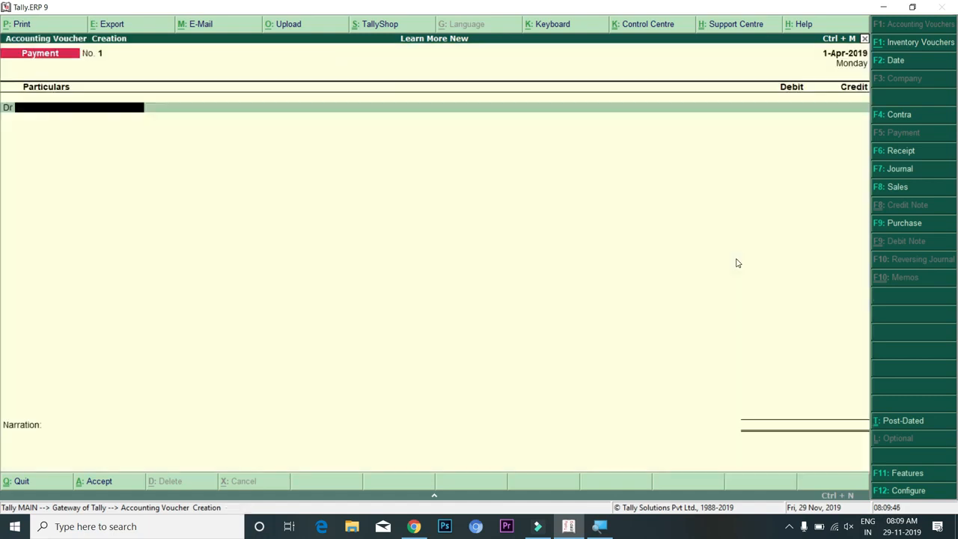
{"action": "key", "text": "Escape"}
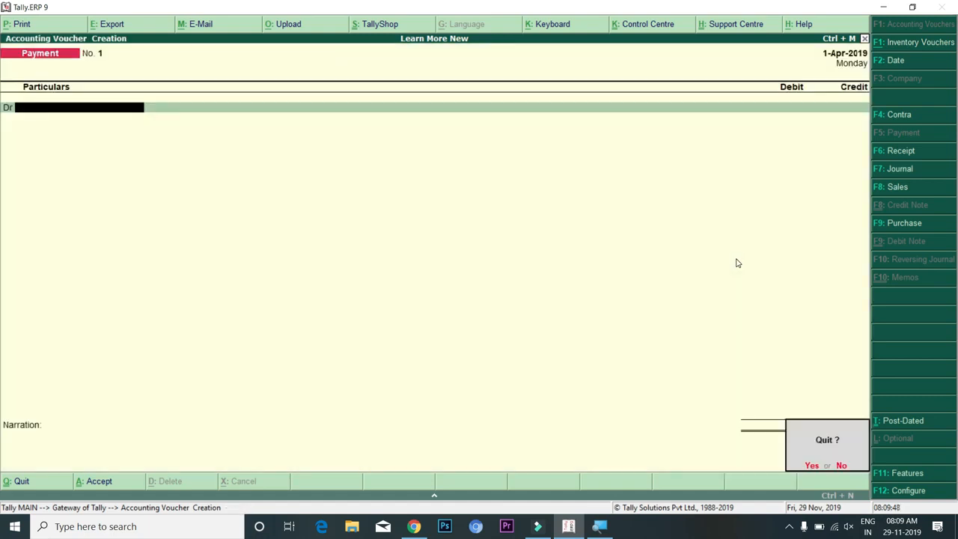
{"action": "key", "text": "y"}
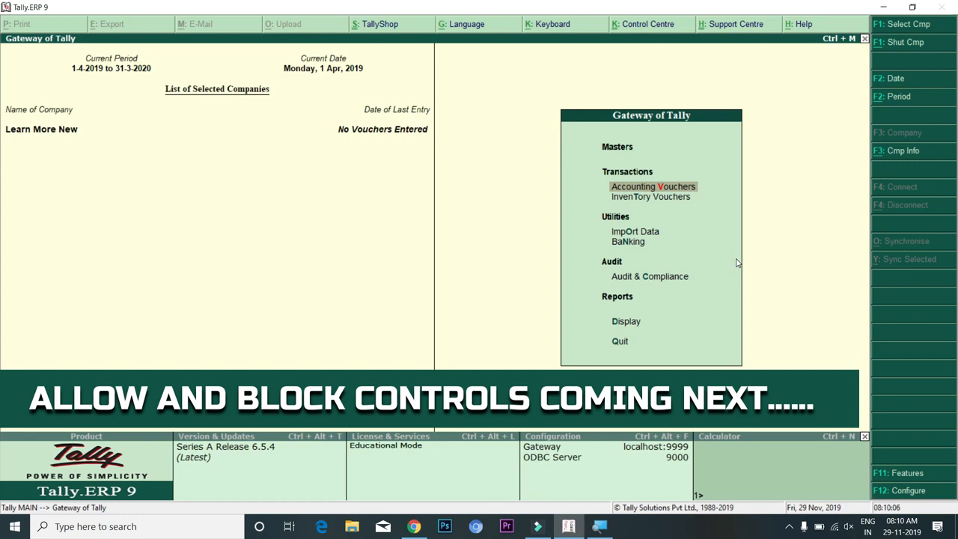
Shut the company with Alt+F1 and reselect Learn More New from the company list
{"action": "key", "text": "alt+F1"}
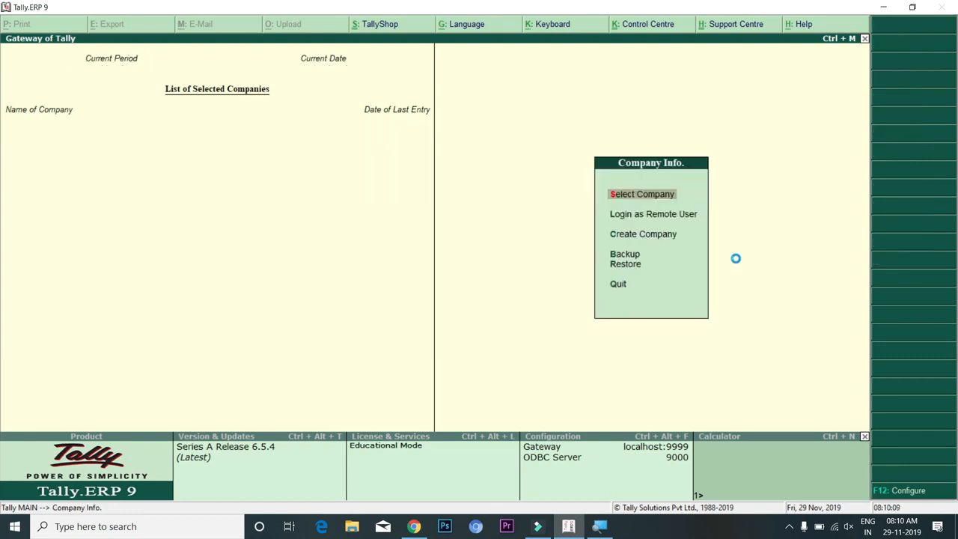
{"action": "key", "text": "Return"}
{"action": "key", "text": "Down"}
{"action": "key", "text": "Down"}
{"action": "key", "text": "Down"}
{"action": "key", "text": "Down"}
{"action": "key", "text": "Down"}
{"action": "key", "text": "Down"}
{"action": "key", "text": "Down"}
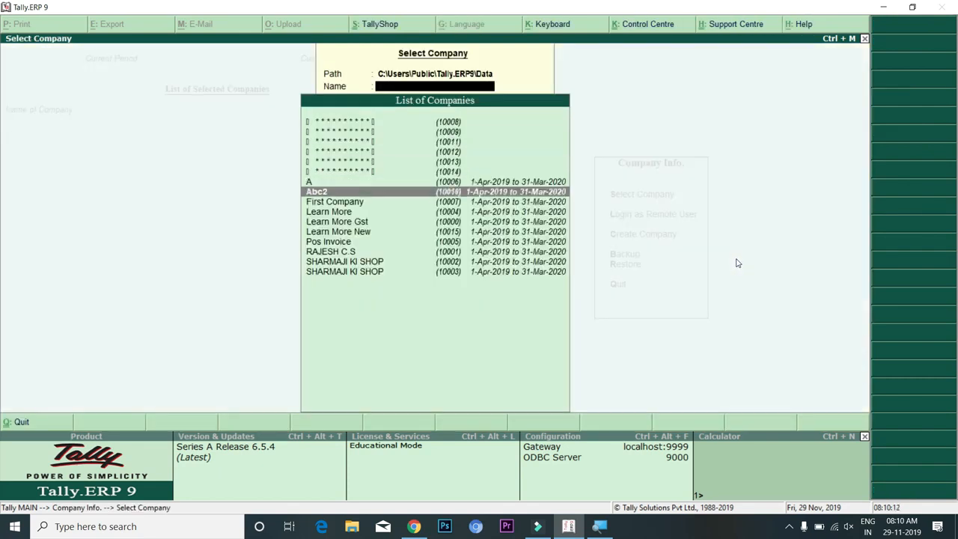
{"action": "key", "text": "Down"}
{"action": "key", "text": "Down"}
{"action": "key", "text": "Down"}
{"action": "key", "text": "Down"}
{"action": "key", "text": "Return"}
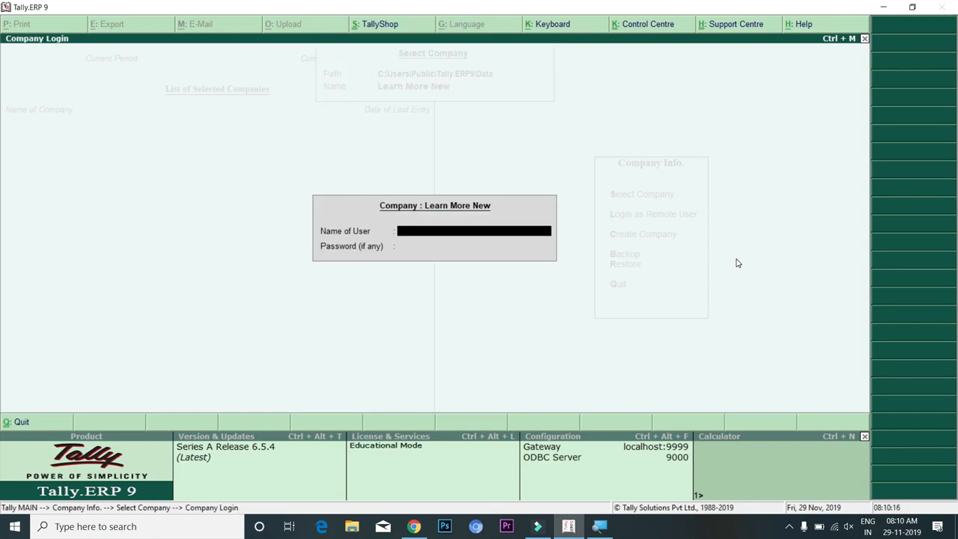
Log into Learn More New with a different user's name and password
{"action": "type", "text": "kiran"}
{"action": "key", "text": "Return"}
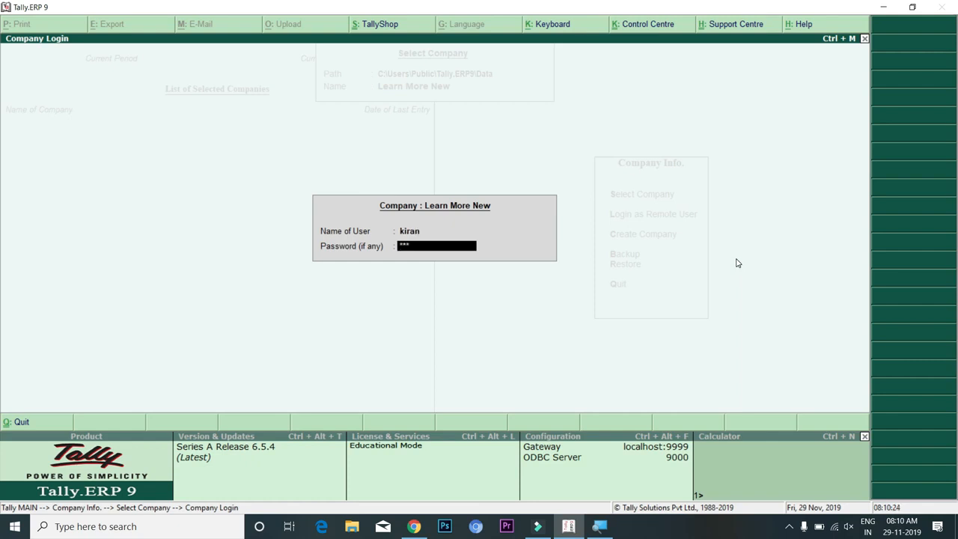
{"action": "key", "text": "Return"}
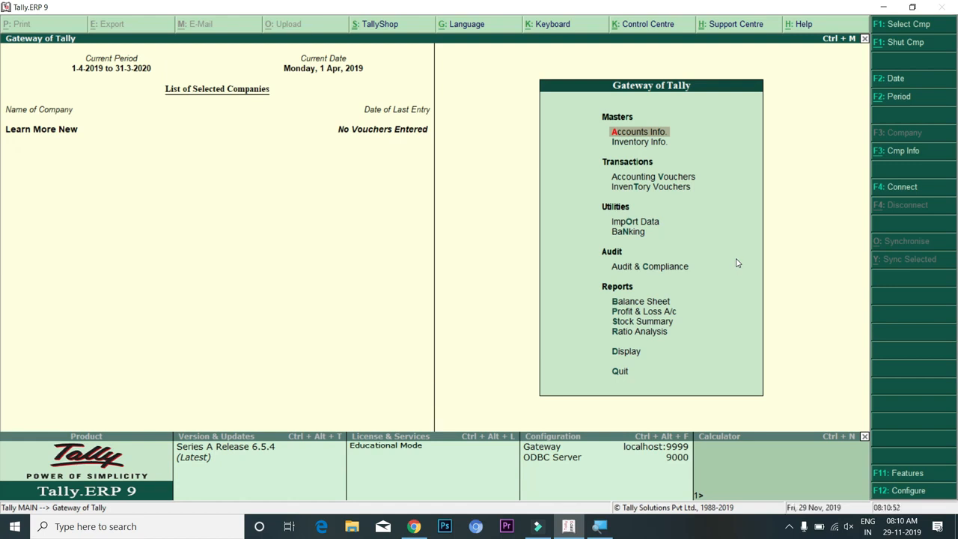
{"action": "key", "text": "Down"}
{"action": "key", "text": "Down"}
{"action": "key", "text": "Down"}
{"action": "key", "text": "Down"}
{"action": "key", "text": "Down"}
{"action": "key", "text": "Down"}
{"action": "key", "text": "Down"}
{"action": "key", "text": "Down"}
{"action": "key", "text": "Down"}
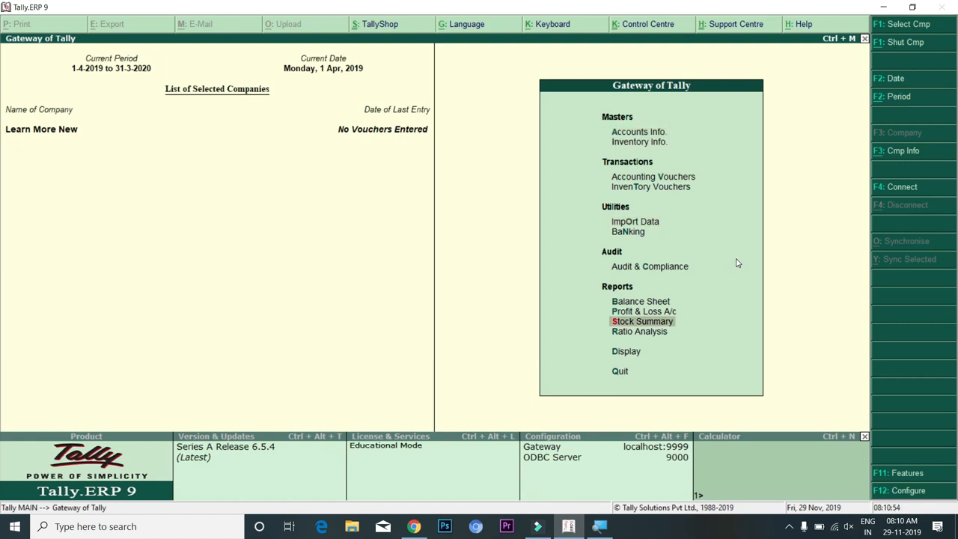
{"action": "key", "text": "Up"}
{"action": "key", "text": "Up"}
{"action": "key", "text": "Up"}
{"action": "key", "text": "Up"}
{"action": "key", "text": "Up"}
{"action": "key", "text": "Up"}
{"action": "key", "text": "Up"}
{"action": "key", "text": "Up"}
{"action": "key", "text": "Up"}
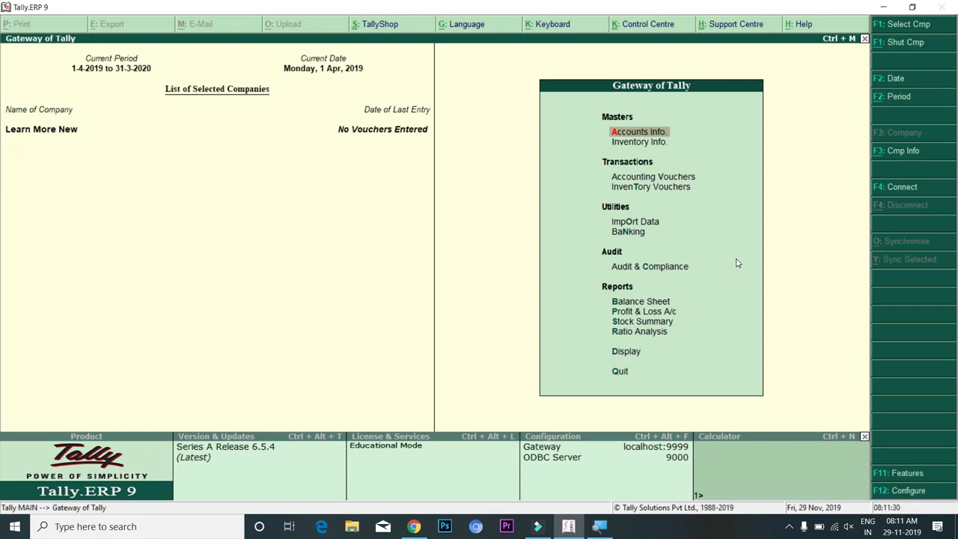
{"action": "key", "text": "Down"}
{"action": "key", "text": "Down"}
{"action": "key", "text": "Down"}
{"action": "key", "text": "Down"}
{"action": "key", "text": "Down"}
{"action": "key", "text": "Down"}
{"action": "key", "text": "Down"}
{"action": "key", "text": "Down"}
{"action": "key", "text": "Down"}
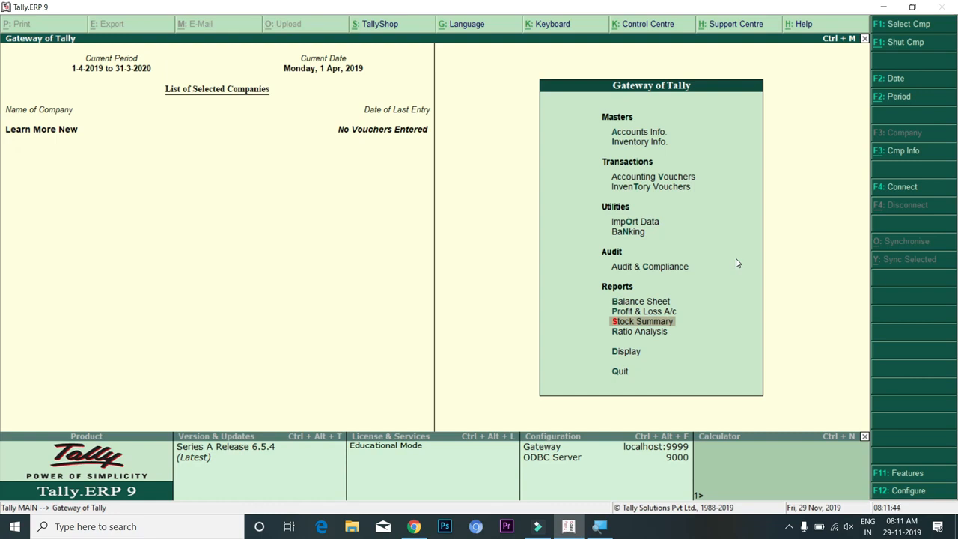
Shut Learn More New from the Company Info options
{"action": "key", "text": "alt+F3"}
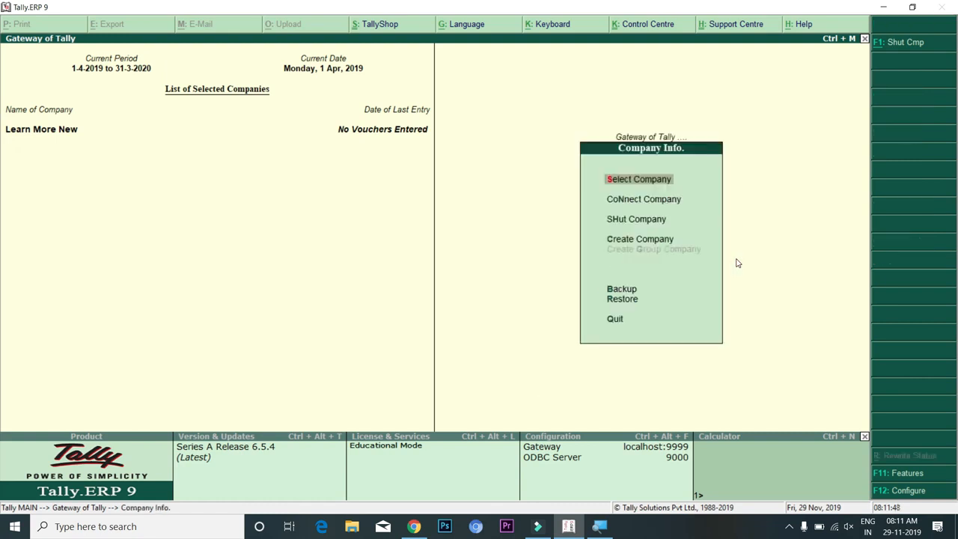
{"action": "key", "text": "Down"}
{"action": "key", "text": "Down"}
{"action": "key", "text": "Down"}
{"action": "key", "text": "Down"}
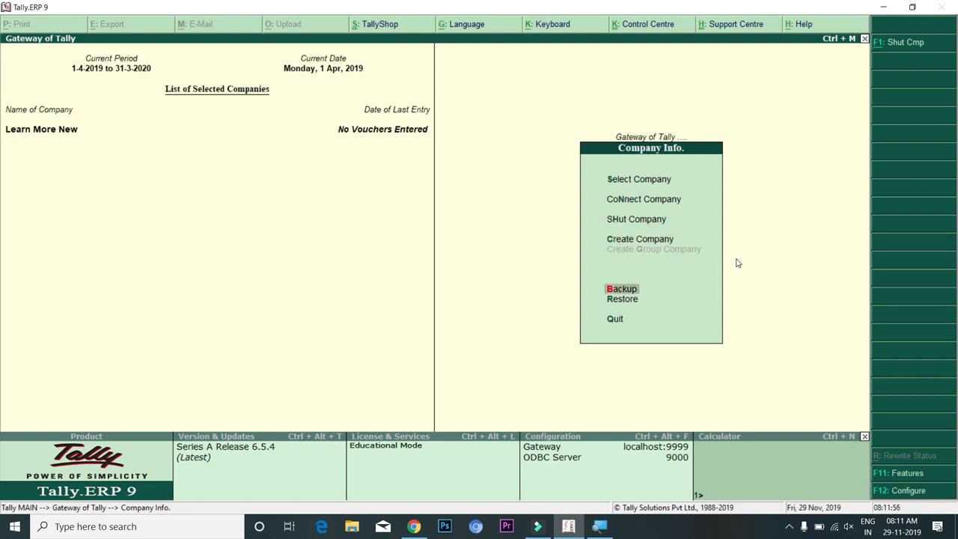
{"action": "key", "text": "alt+F1"}
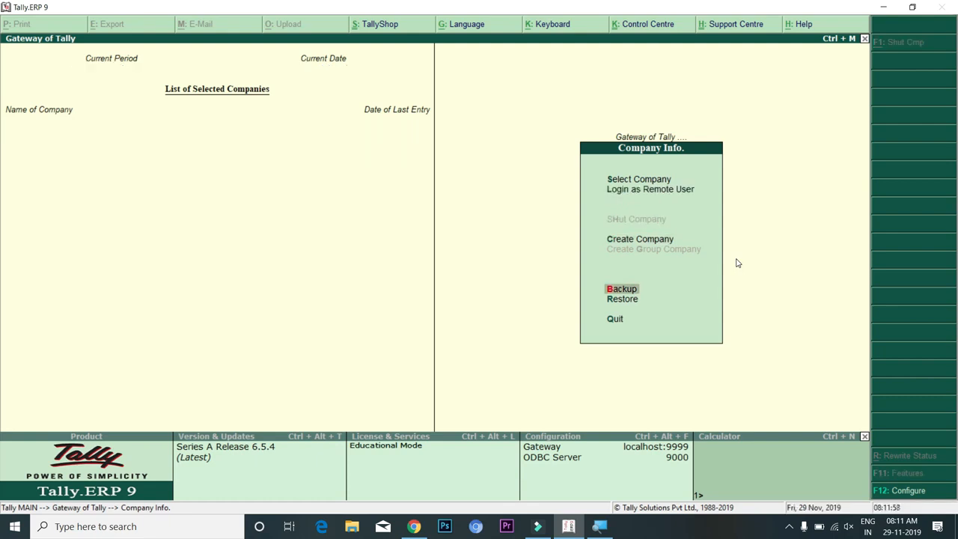
Reopen Learn More New from the company list and log in as a third user
{"action": "key", "text": "Up"}
{"action": "key", "text": "Up"}
{"action": "key", "text": "Up"}
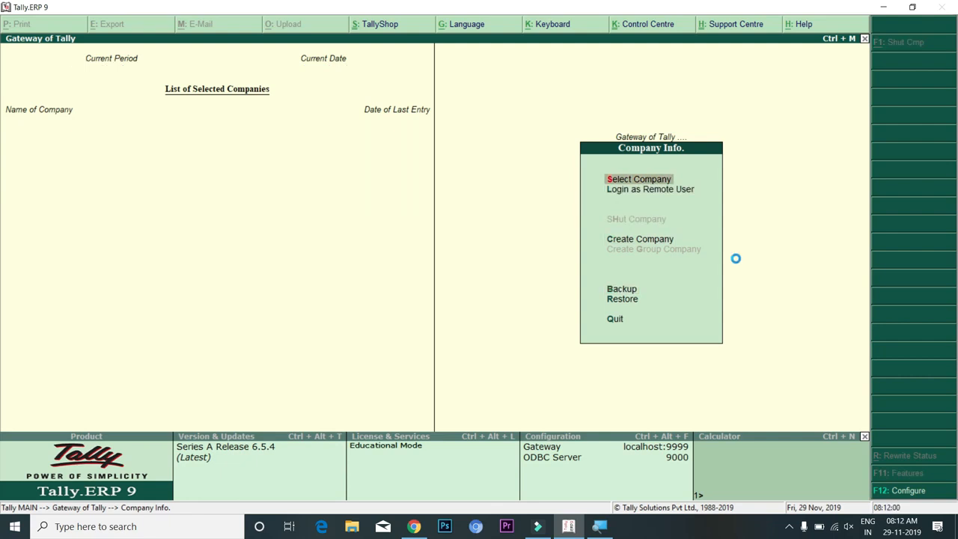
{"action": "key", "text": "Return"}
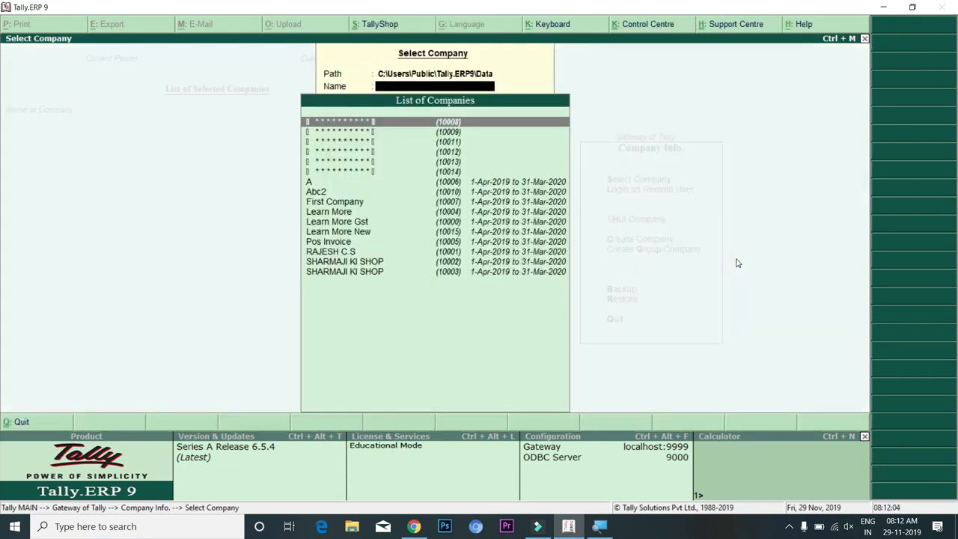
{"action": "key", "text": "Down"}
{"action": "key", "text": "Down"}
{"action": "key", "text": "Down"}
{"action": "key", "text": "Down"}
{"action": "key", "text": "Down"}
{"action": "key", "text": "Down"}
{"action": "key", "text": "Down"}
{"action": "key", "text": "Down"}
{"action": "key", "text": "Down"}
{"action": "key", "text": "Down"}
{"action": "key", "text": "Down"}
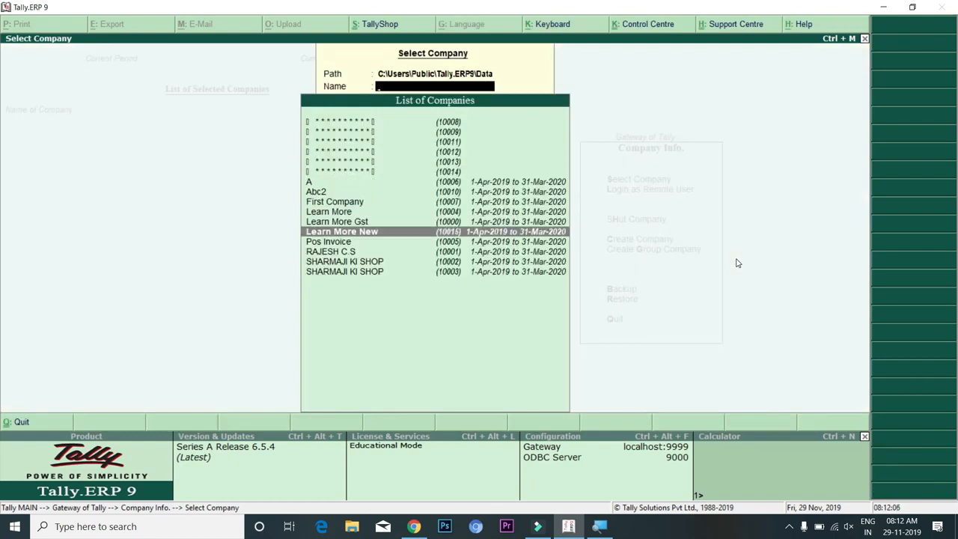
{"action": "key", "text": "Return"}
{"action": "type", "text": "satish"}
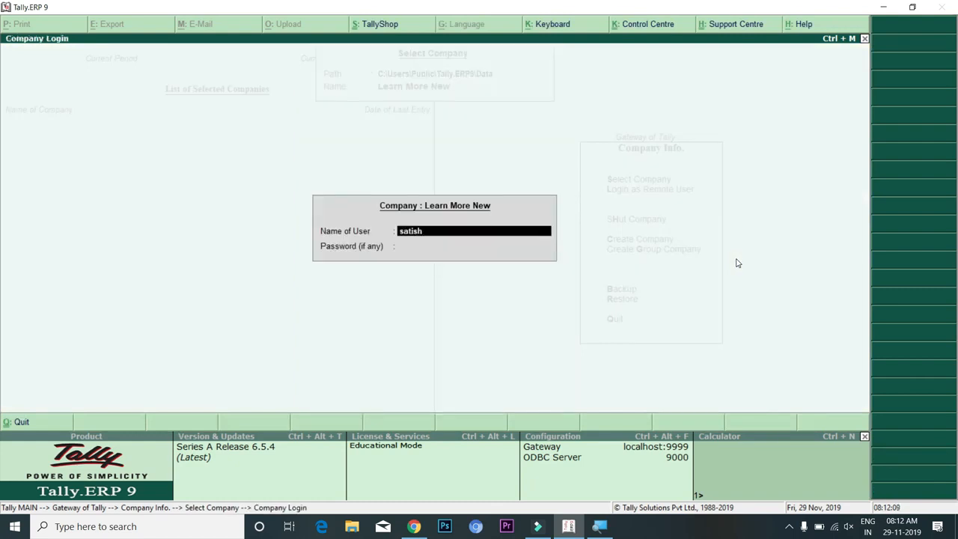
{"action": "key", "text": "Return"}
{"action": "type", "text": "***"}
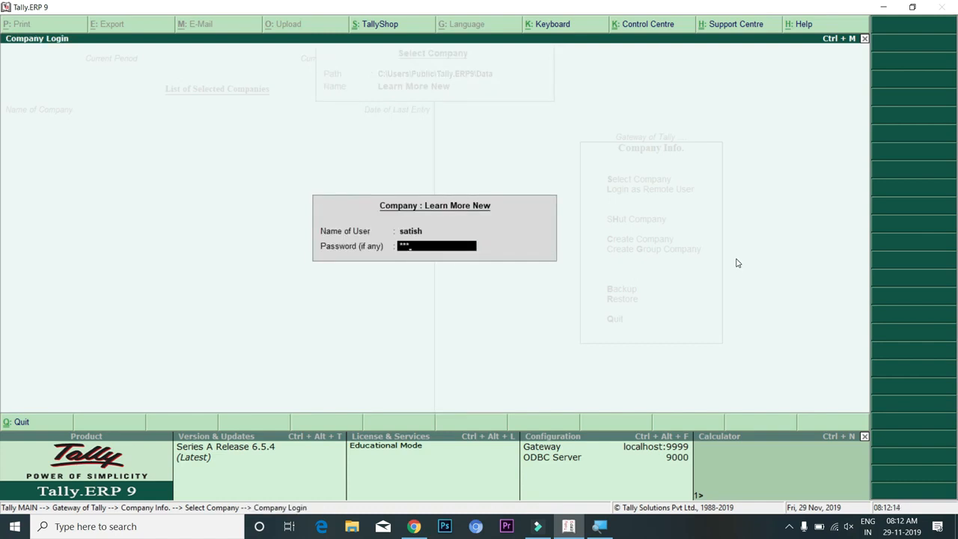
{"action": "key", "text": "Return"}
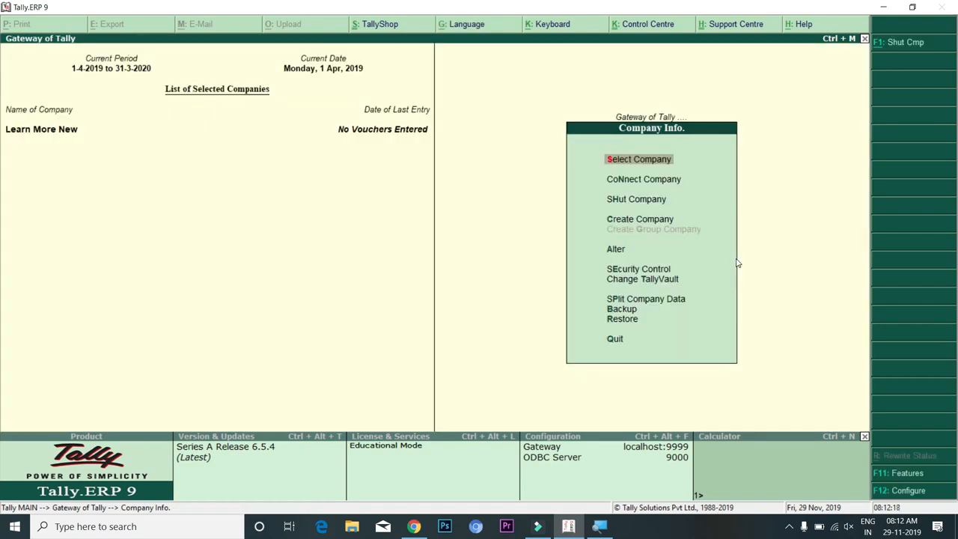
Glance at the Users and Passwords list, then open the Types of Security levels list
{"action": "key", "text": "Down"}
{"action": "key", "text": "Down"}
{"action": "key", "text": "Down"}
{"action": "key", "text": "Down"}
{"action": "key", "text": "Down"}
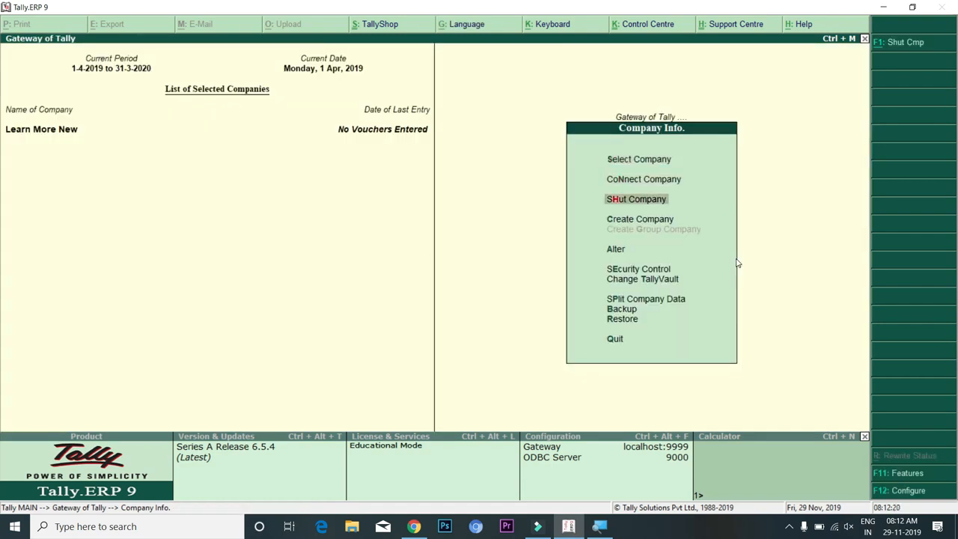
{"action": "key", "text": "Return"}
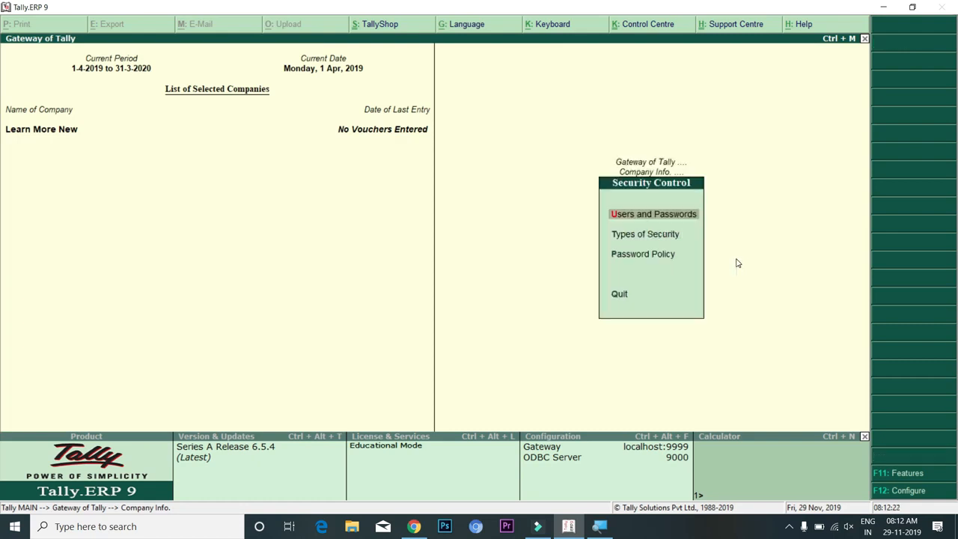
{"action": "key", "text": "Down"}
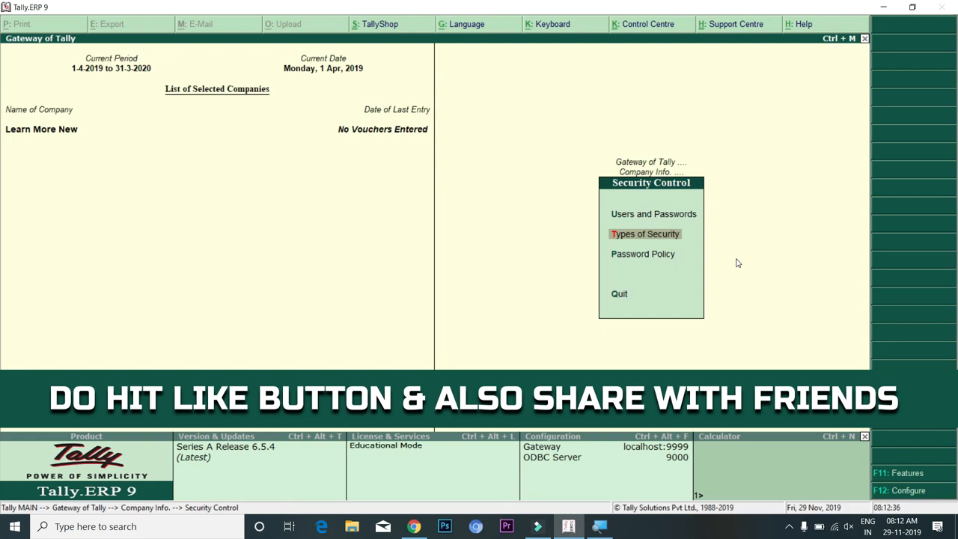
{"action": "key", "text": "Up"}
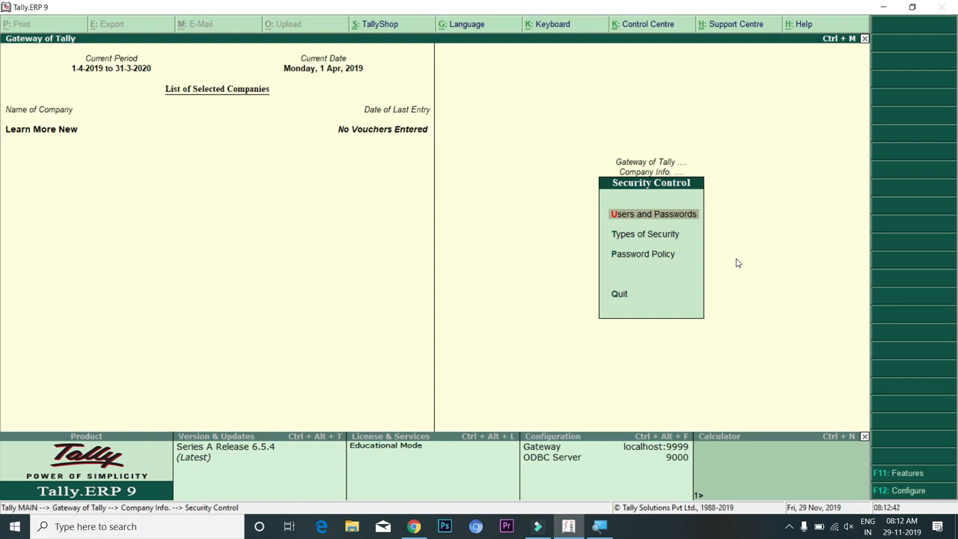
{"action": "key", "text": "Return"}
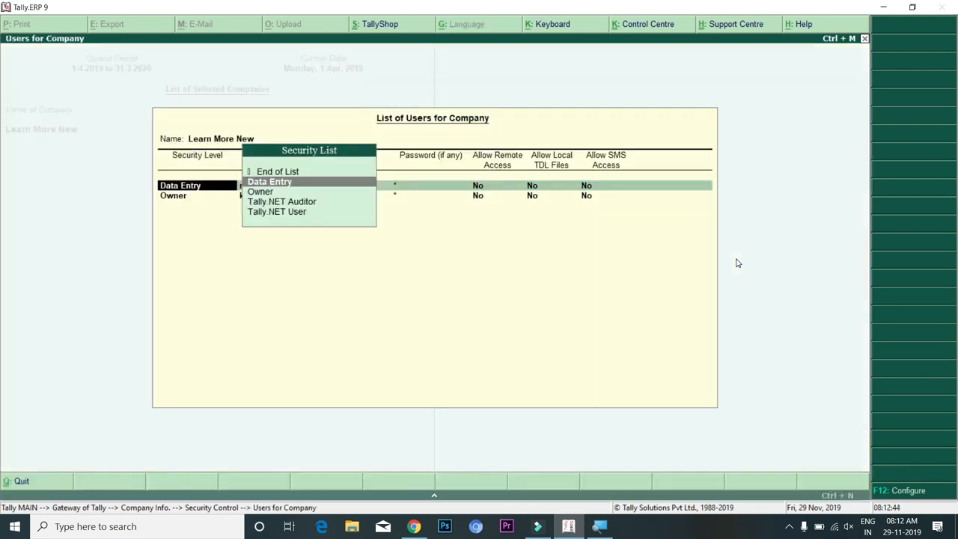
{"action": "key", "text": "Escape"}
{"action": "key", "text": "y"}
{"action": "key", "text": "Down"}
{"action": "key", "text": "Return"}
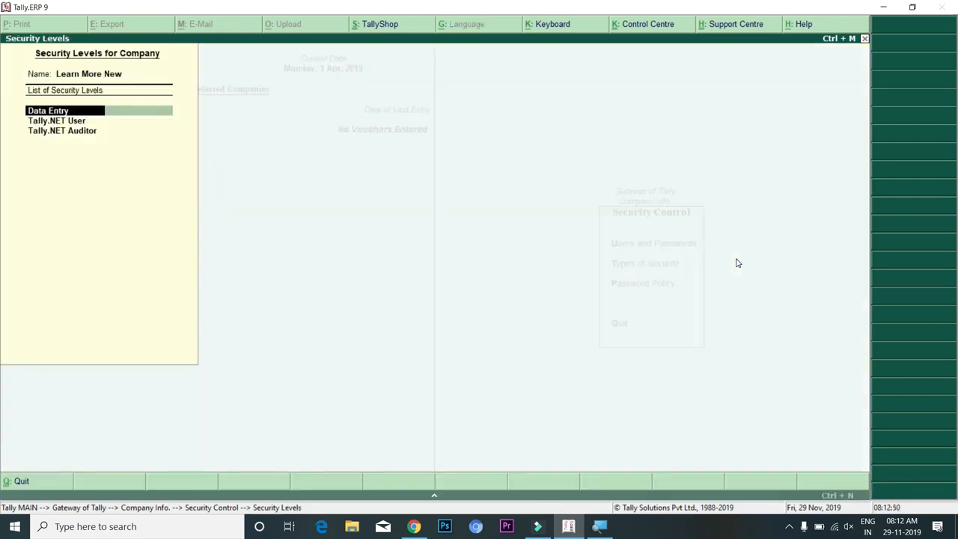
Base the Data Entry level on Data Entry facilities, allowing 30 days for back-dated vouchers
{"action": "key", "text": "Return"}
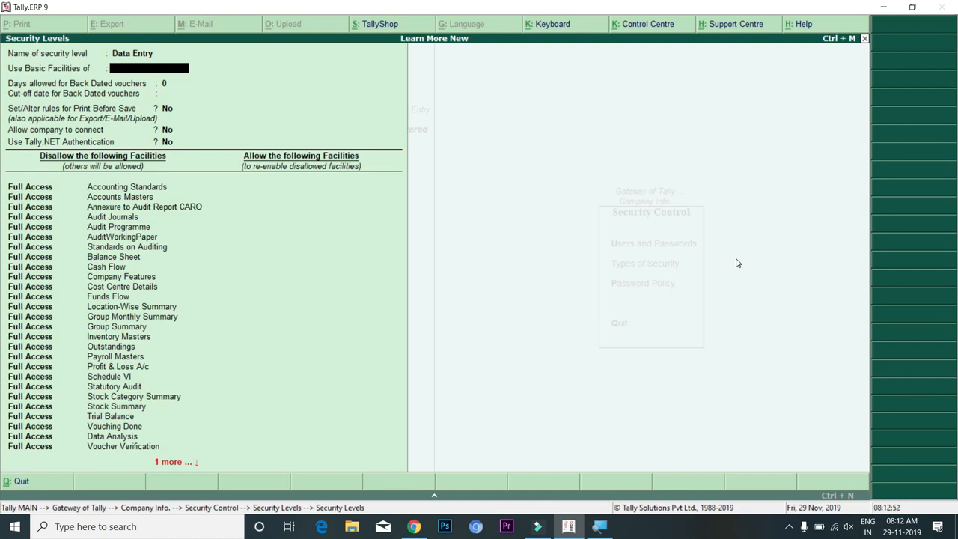
{"action": "key", "text": "Return"}
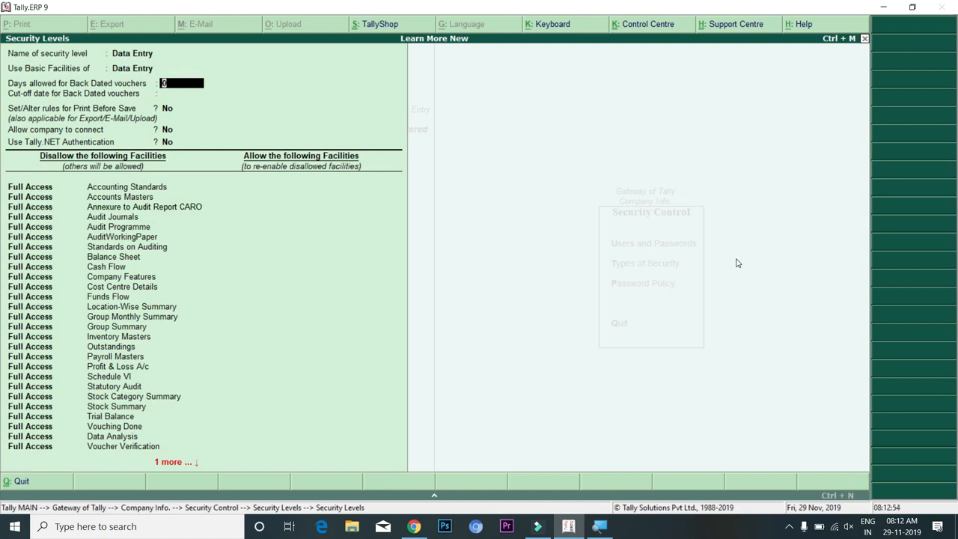
{"action": "key", "text": "BackSpace"}
{"action": "key", "text": "Return"}
{"action": "type", "text": "15"}
{"action": "key", "text": "Return"}
{"action": "key", "text": "BackSpace"}
{"action": "type", "text": "30"}
{"action": "key", "text": "Return"}
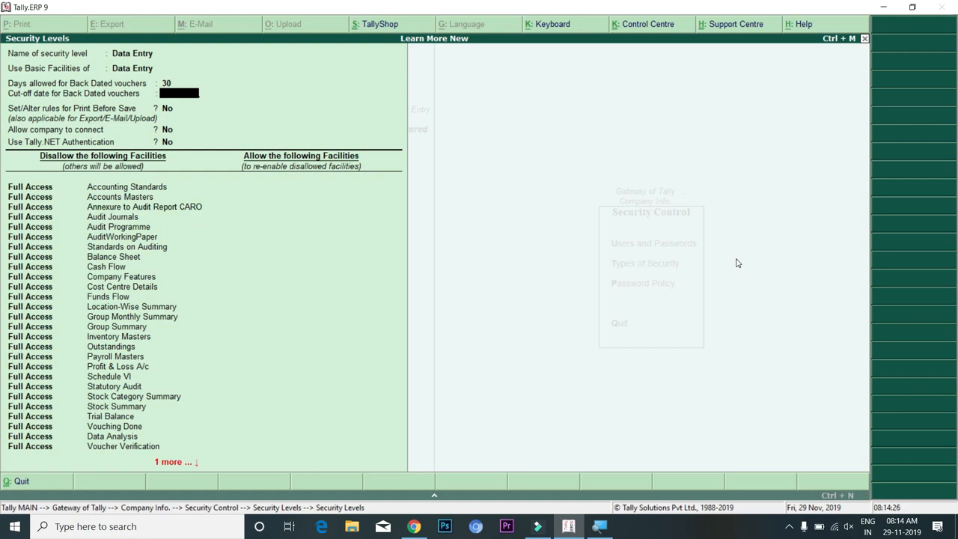
{"action": "key", "text": "Return"}
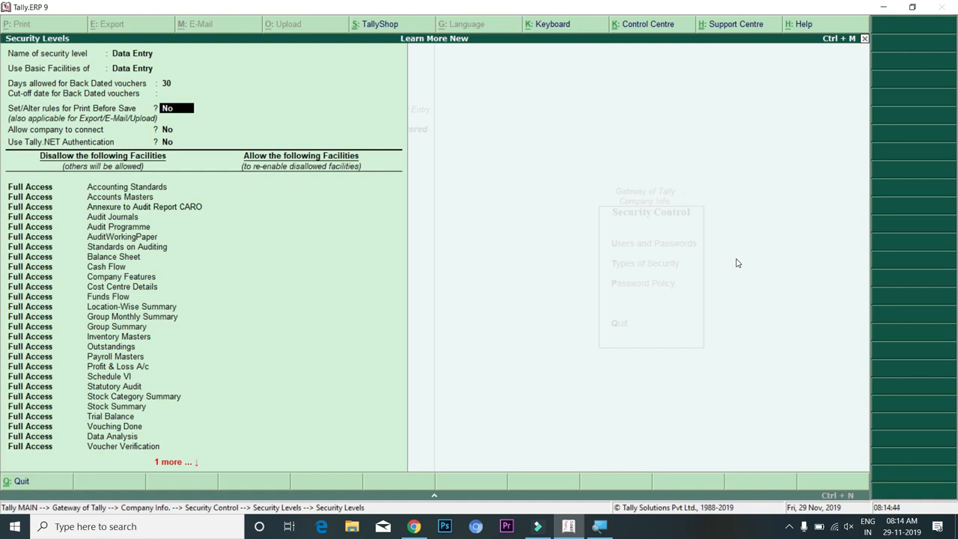
{"action": "key", "text": "Return"}
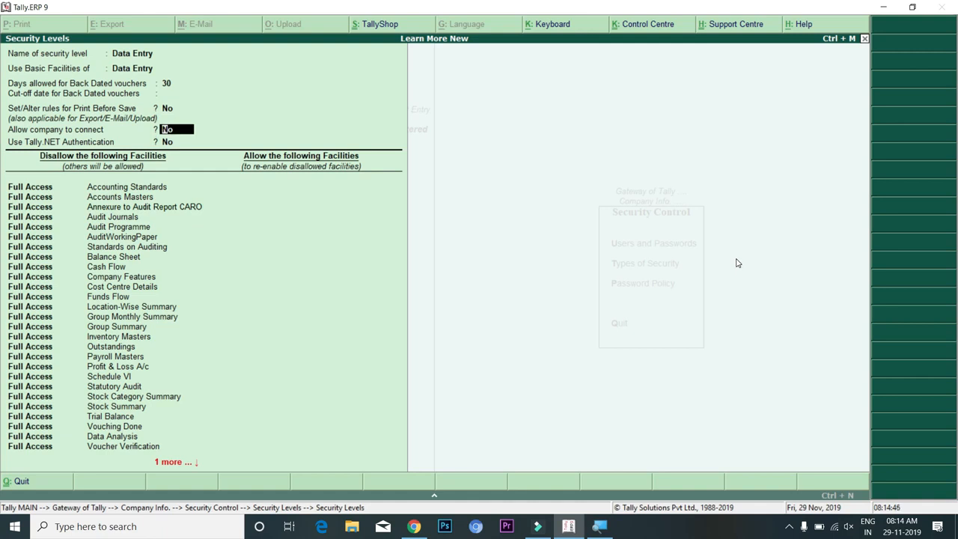
{"action": "key", "text": "Return"}
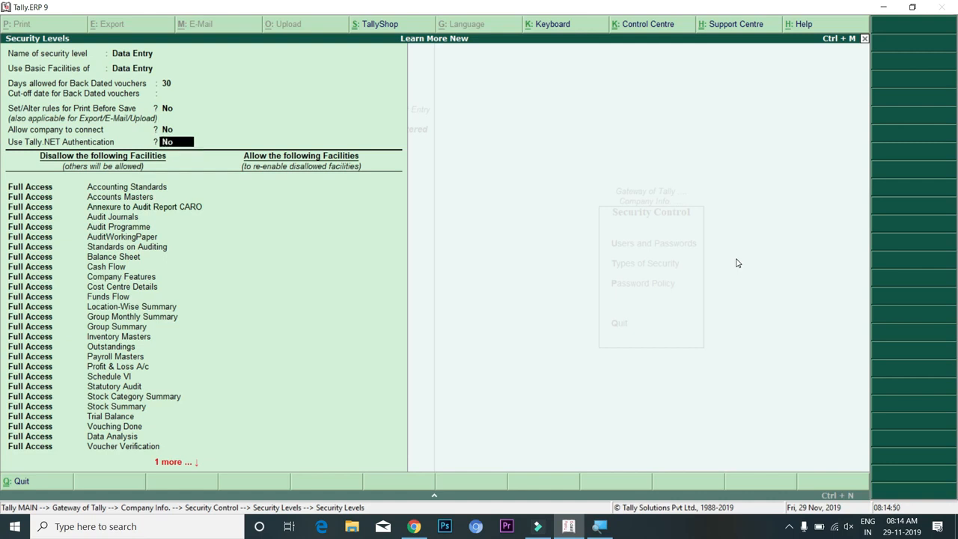
{"action": "key", "text": "Up"}
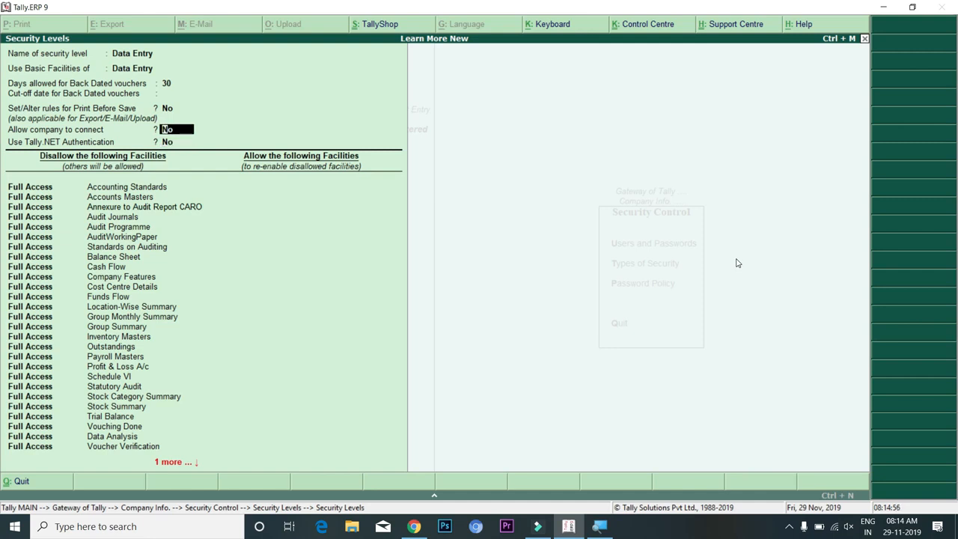
{"action": "key", "text": "Return"}
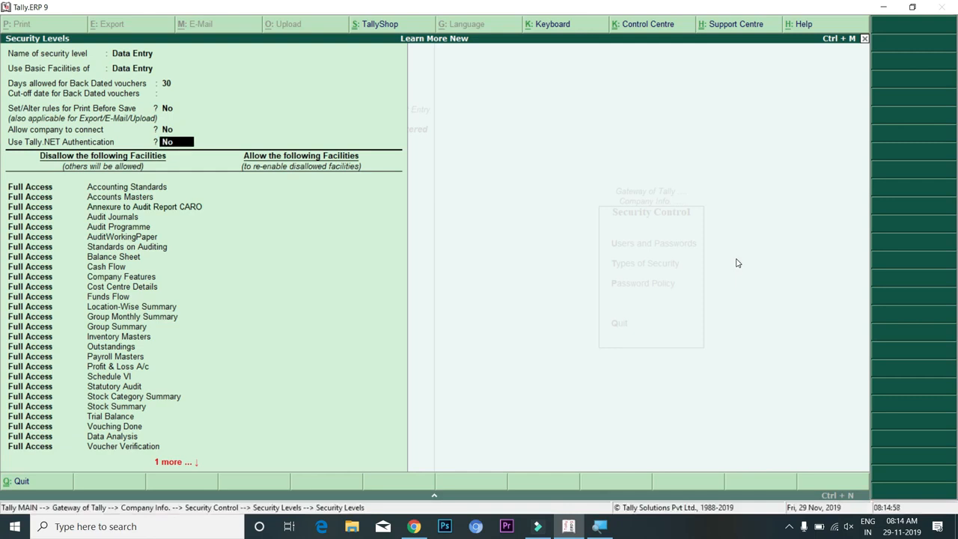
{"action": "key", "text": "Return"}
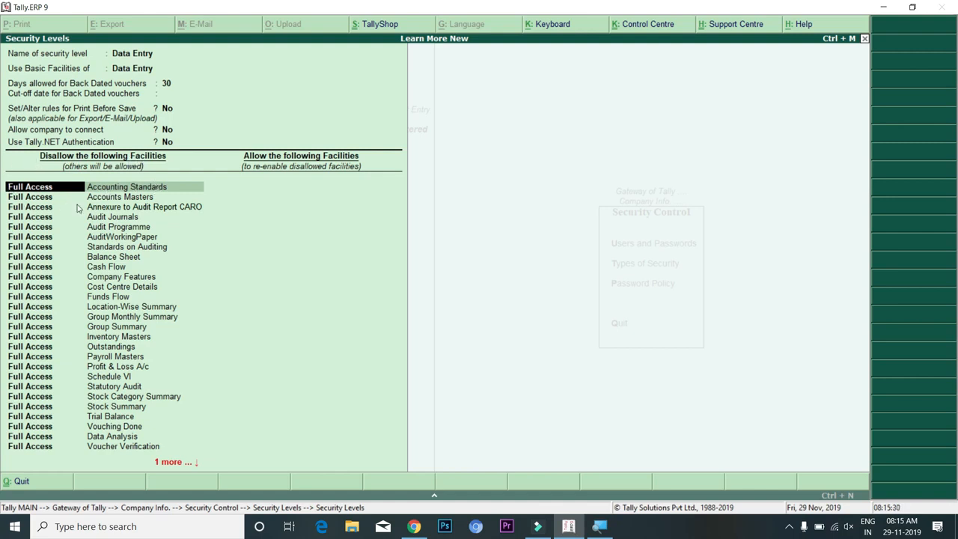
Check the Accounts Masters facility row, keeping its Full Access setting
{"action": "key", "text": "Down"}
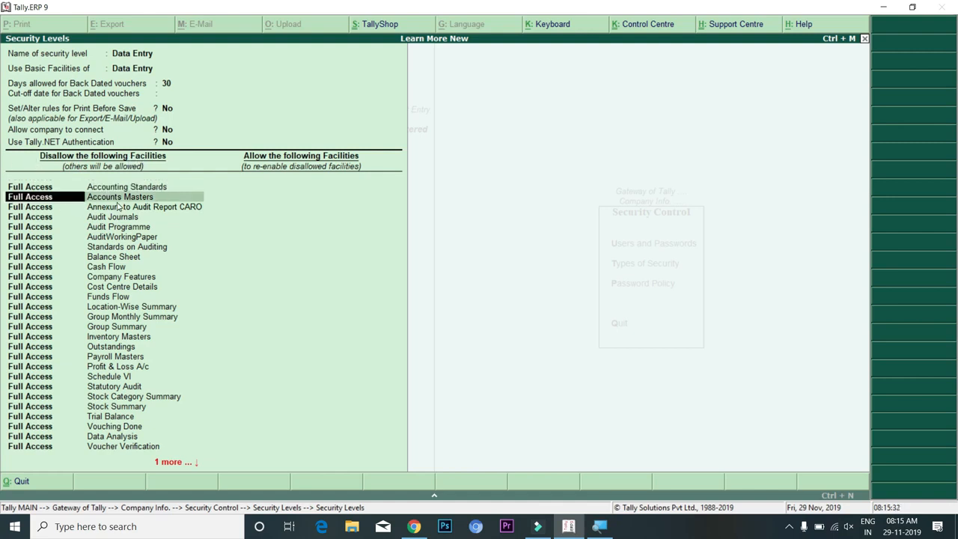
{"action": "key", "text": "Return"}
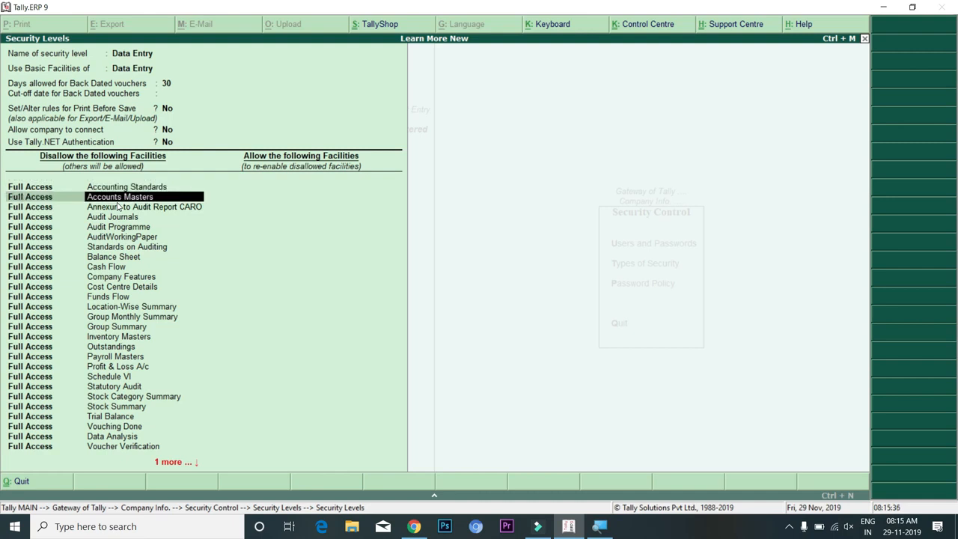
{"action": "key", "text": "Return"}
{"action": "key", "text": "BackSpace"}
{"action": "key", "text": "BackSpace"}
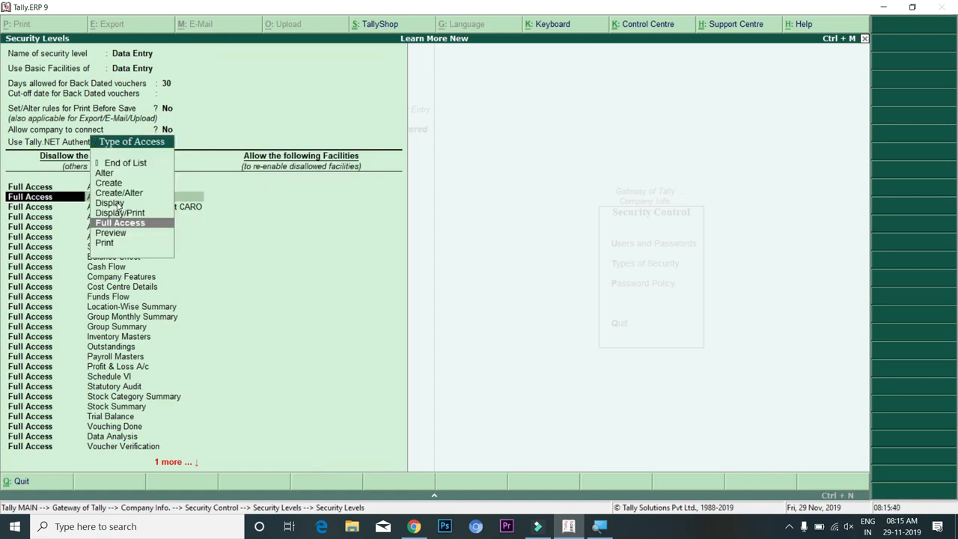
{"action": "key", "text": "Return"}
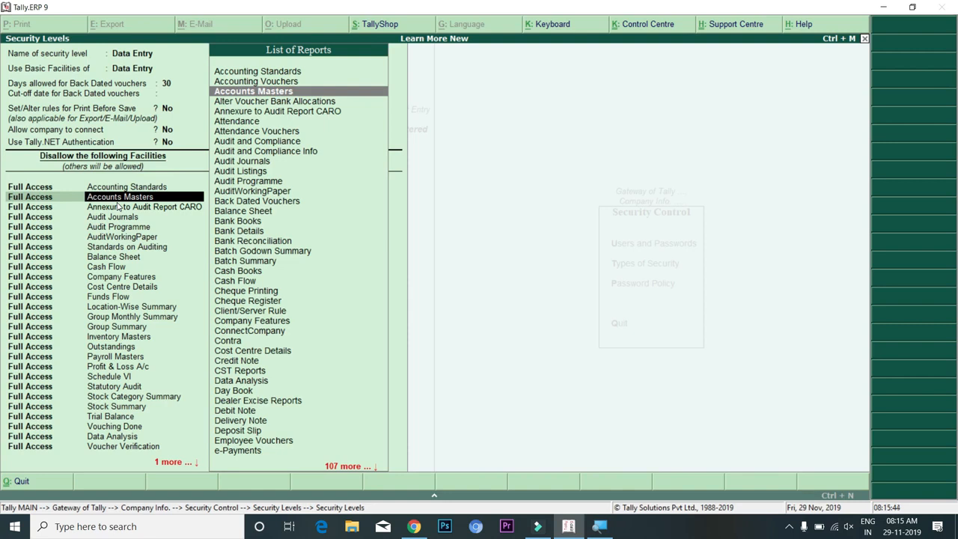
{"action": "key", "text": "BackSpace"}
Review the disallowed facility rows down to Statutory Audit, then reopen Accounts Masters' access types
{"action": "key", "text": "Return"}
{"action": "key", "text": "Return"}
{"action": "key", "text": "Return"}
{"action": "key", "text": "Return"}
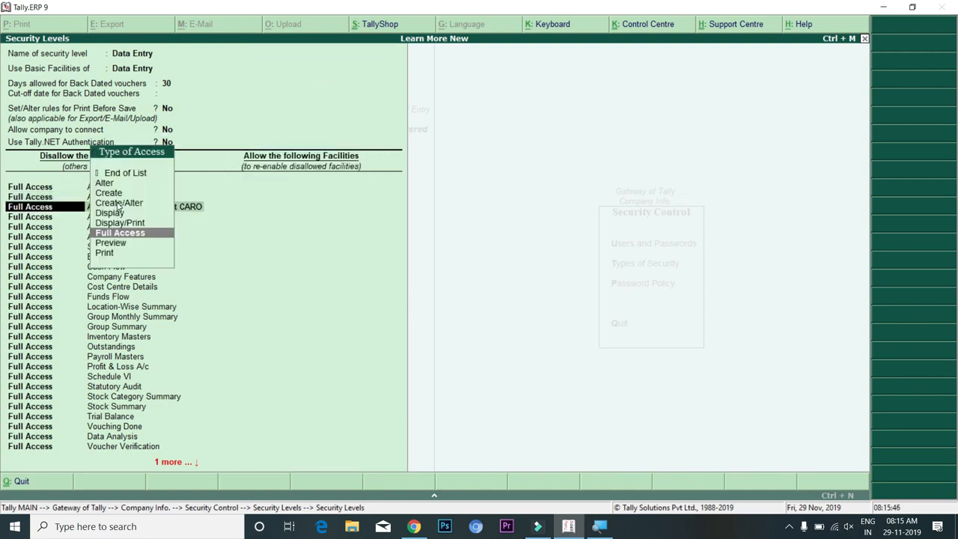
{"action": "key", "text": "Return"}
{"action": "key", "text": "Return"}
{"action": "key", "text": "Return"}
{"action": "key", "text": "Return"}
{"action": "key", "text": "Return"}
{"action": "key", "text": "Return"}
{"action": "key", "text": "Return"}
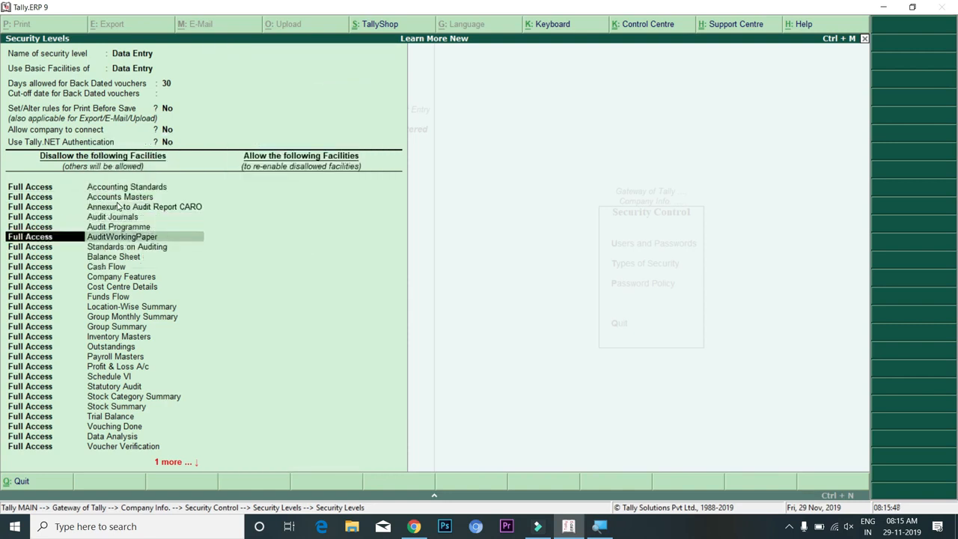
{"action": "key", "text": "Return"}
{"action": "key", "text": "Return"}
{"action": "key", "text": "BackSpace"}
{"action": "key", "text": "BackSpace"}
{"action": "key", "text": "Return"}
{"action": "key", "text": "Return"}
{"action": "key", "text": "Return"}
{"action": "key", "text": "Return"}
{"action": "key", "text": "Return"}
{"action": "key", "text": "Return"}
{"action": "key", "text": "Return"}
{"action": "key", "text": "Return"}
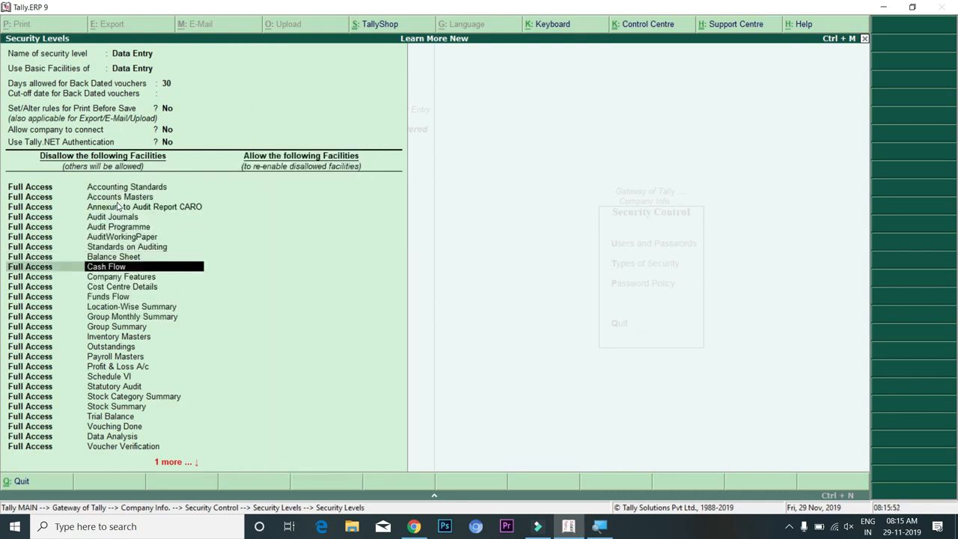
{"action": "key", "text": "Return"}
{"action": "key", "text": "Return"}
{"action": "key", "text": "Return"}
{"action": "key", "text": "Return"}
{"action": "key", "text": "Return"}
{"action": "key", "text": "Return"}
{"action": "key", "text": "Return"}
{"action": "key", "text": "Return"}
{"action": "key", "text": "Return"}
{"action": "key", "text": "Return"}
{"action": "key", "text": "Return"}
{"action": "key", "text": "Return"}
{"action": "key", "text": "Return"}
{"action": "key", "text": "Return"}
{"action": "key", "text": "Return"}
{"action": "key", "text": "Return"}
{"action": "key", "text": "Return"}
{"action": "key", "text": "Return"}
{"action": "key", "text": "Return"}
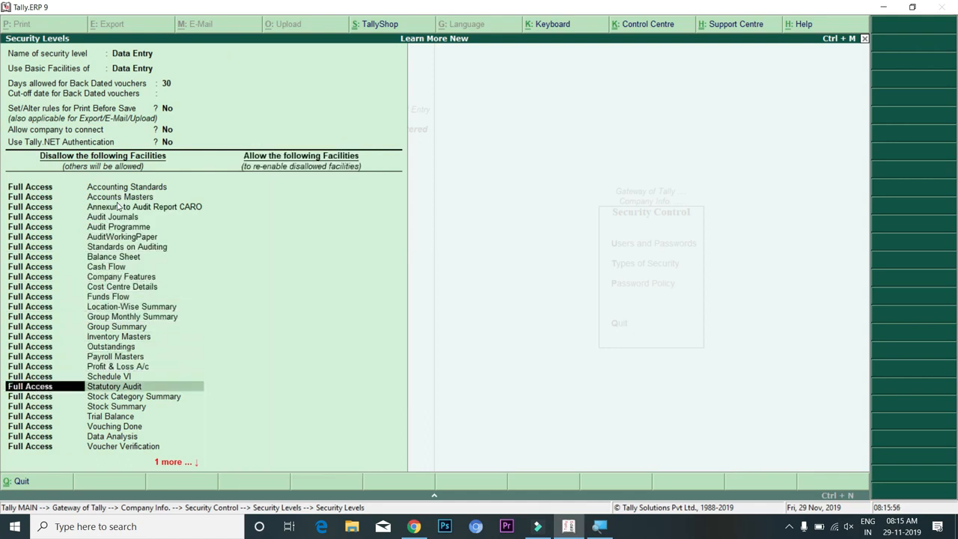
{"action": "key", "text": "BackSpace"}
{"action": "key", "text": "BackSpace"}
{"action": "key", "text": "BackSpace"}
{"action": "key", "text": "BackSpace"}
{"action": "key", "text": "BackSpace"}
{"action": "key", "text": "BackSpace"}
{"action": "key", "text": "BackSpace"}
{"action": "key", "text": "BackSpace"}
{"action": "key", "text": "BackSpace"}
{"action": "key", "text": "BackSpace"}
{"action": "key", "text": "BackSpace"}
{"action": "key", "text": "BackSpace"}
{"action": "key", "text": "BackSpace"}
{"action": "key", "text": "BackSpace"}
{"action": "key", "text": "BackSpace"}
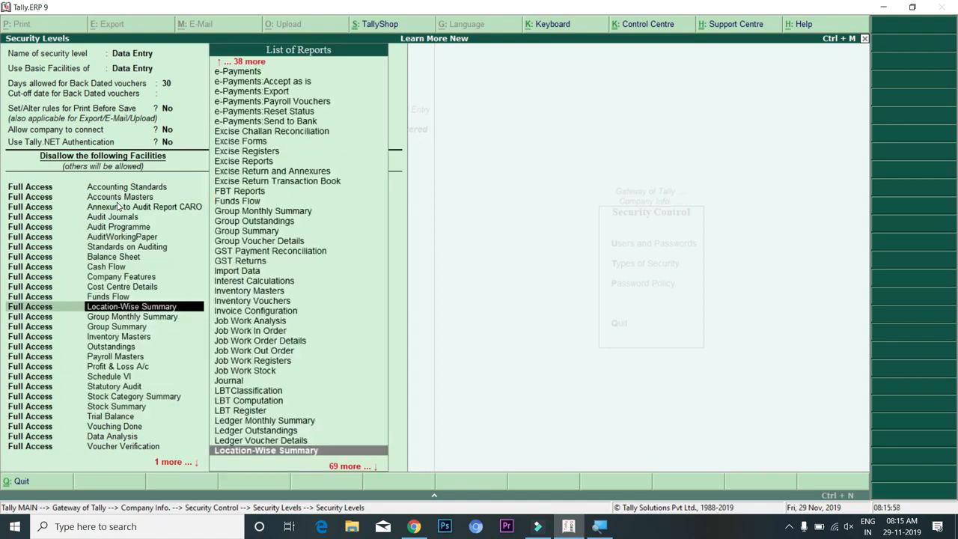
{"action": "key", "text": "BackSpace"}
{"action": "key", "text": "BackSpace"}
{"action": "key", "text": "BackSpace"}
{"action": "key", "text": "BackSpace"}
{"action": "key", "text": "BackSpace"}
{"action": "key", "text": "BackSpace"}
{"action": "key", "text": "BackSpace"}
{"action": "key", "text": "BackSpace"}
{"action": "key", "text": "BackSpace"}
{"action": "key", "text": "BackSpace"}
{"action": "key", "text": "BackSpace"}
{"action": "key", "text": "BackSpace"}
{"action": "key", "text": "BackSpace"}
{"action": "key", "text": "BackSpace"}
{"action": "key", "text": "BackSpace"}
{"action": "key", "text": "BackSpace"}
{"action": "key", "text": "BackSpace"}
{"action": "key", "text": "BackSpace"}
{"action": "key", "text": "BackSpace"}
{"action": "key", "text": "BackSpace"}
{"action": "key", "text": "BackSpace"}
{"action": "key", "text": "BackSpace"}
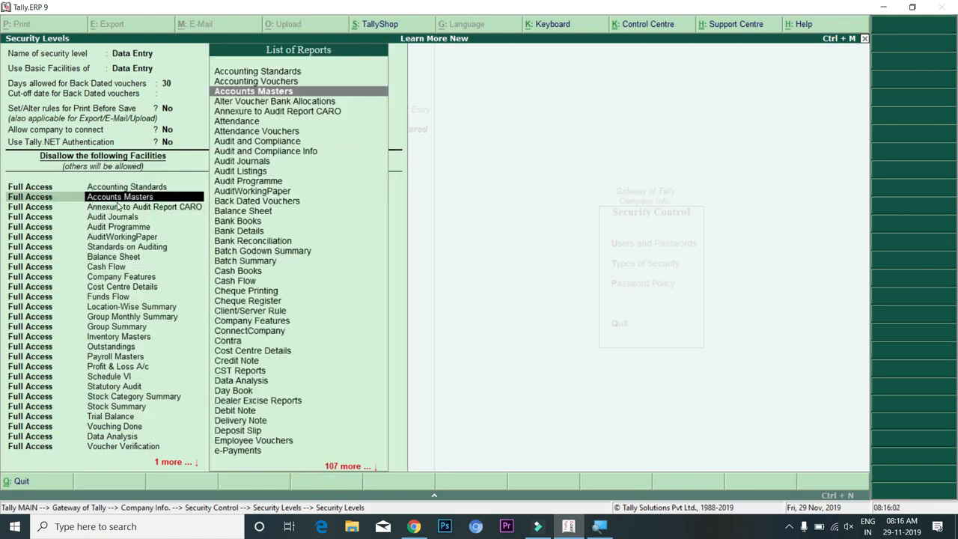
{"action": "key", "text": "BackSpace"}
{"action": "key", "text": "Return"}
{"action": "key", "text": "BackSpace"}
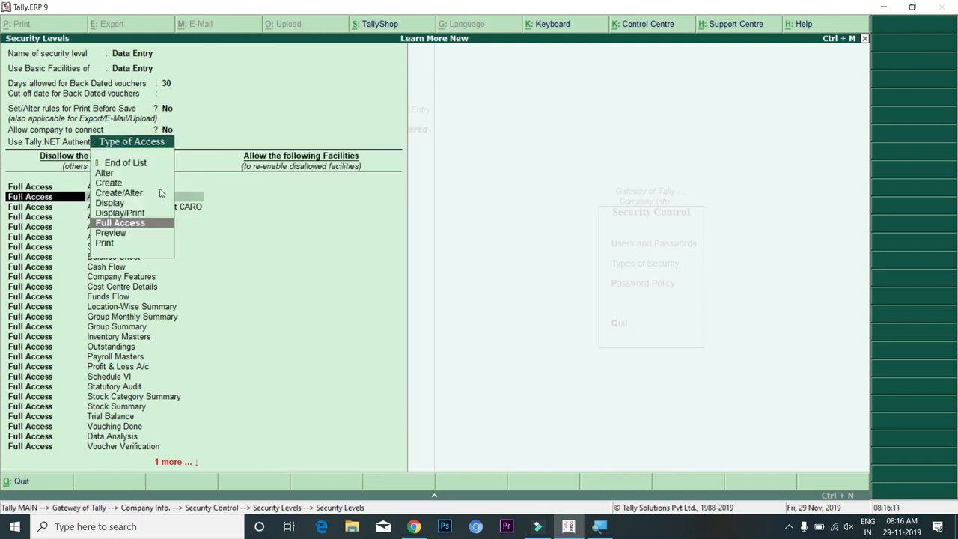
{"action": "key", "text": "Up"}
{"action": "key", "text": "Up"}
{"action": "key", "text": "Up"}
{"action": "key", "text": "Up"}
{"action": "key", "text": "Up"}
{"action": "key", "text": "Down"}
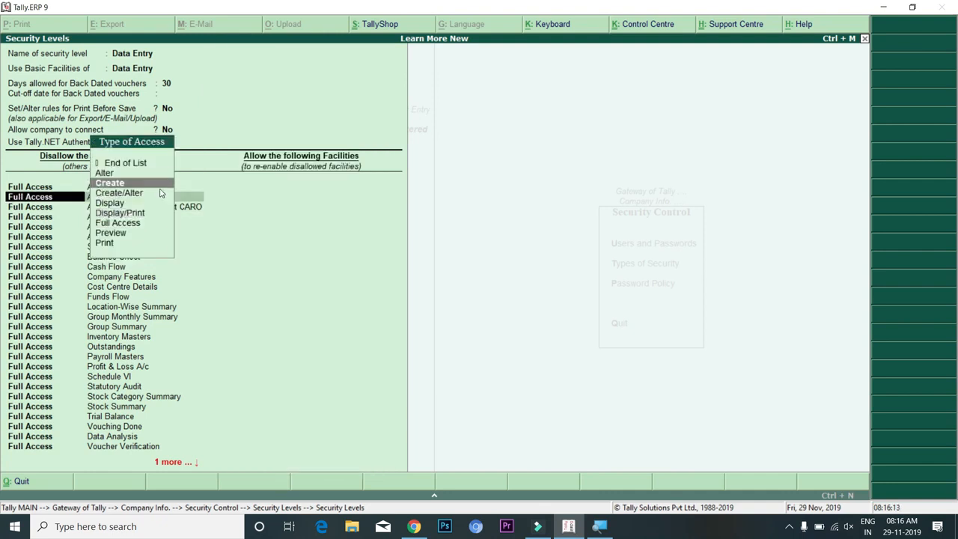
{"action": "key", "text": "Up"}
{"action": "key", "text": "Up"}
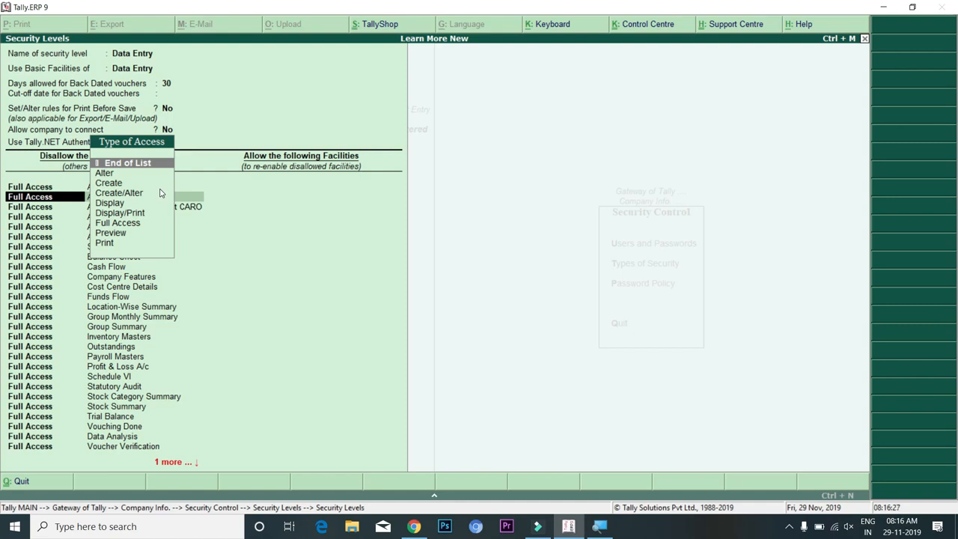
{"action": "key", "text": "Down"}
{"action": "key", "text": "Down"}
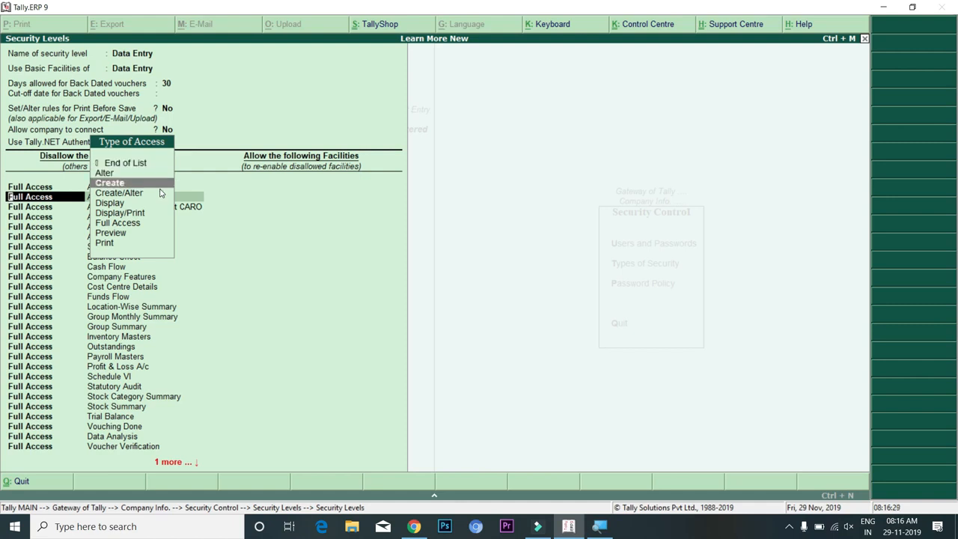
{"action": "key", "text": "Down"}
{"action": "key", "text": "Down"}
{"action": "key", "text": "Down"}
{"action": "key", "text": "Down"}
{"action": "key", "text": "Down"}
{"action": "key", "text": "Down"}
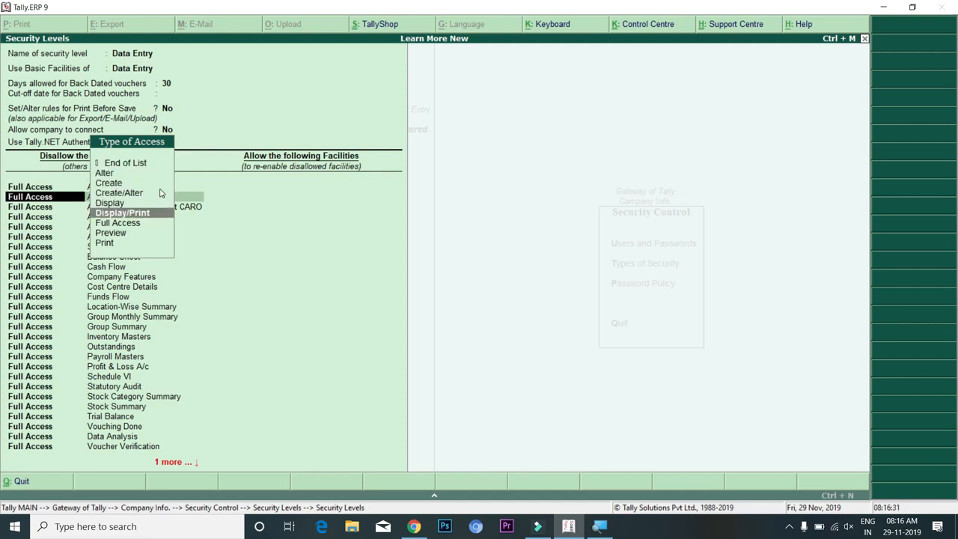
{"action": "key", "text": "Up"}
{"action": "key", "text": "Down"}
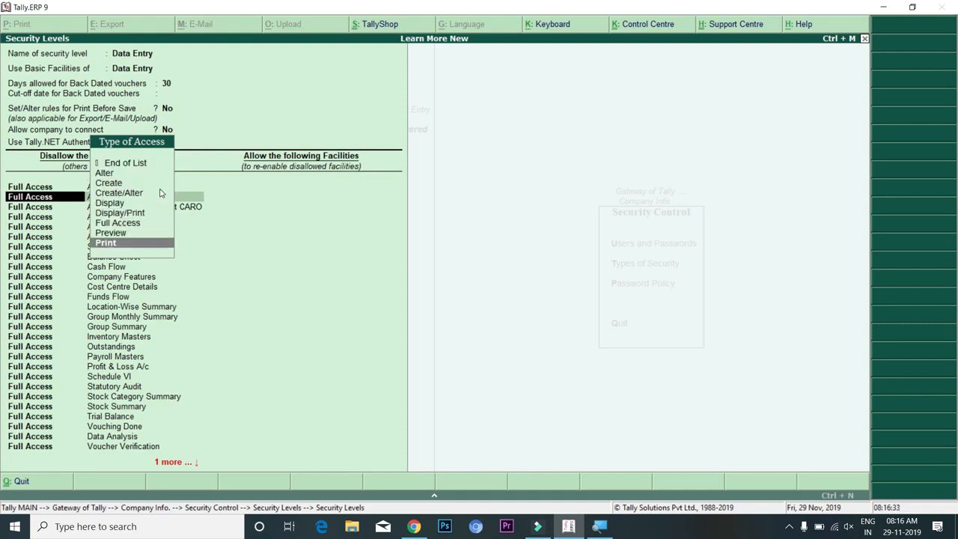
{"action": "key", "text": "Up"}
{"action": "key", "text": "Up"}
{"action": "key", "text": "Up"}
{"action": "key", "text": "Down"}
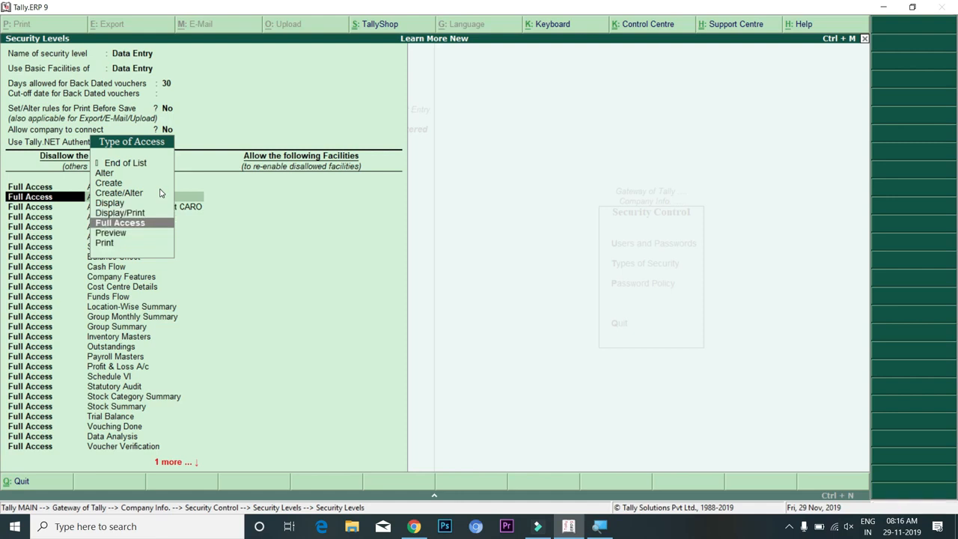
{"action": "key", "text": "Down"}
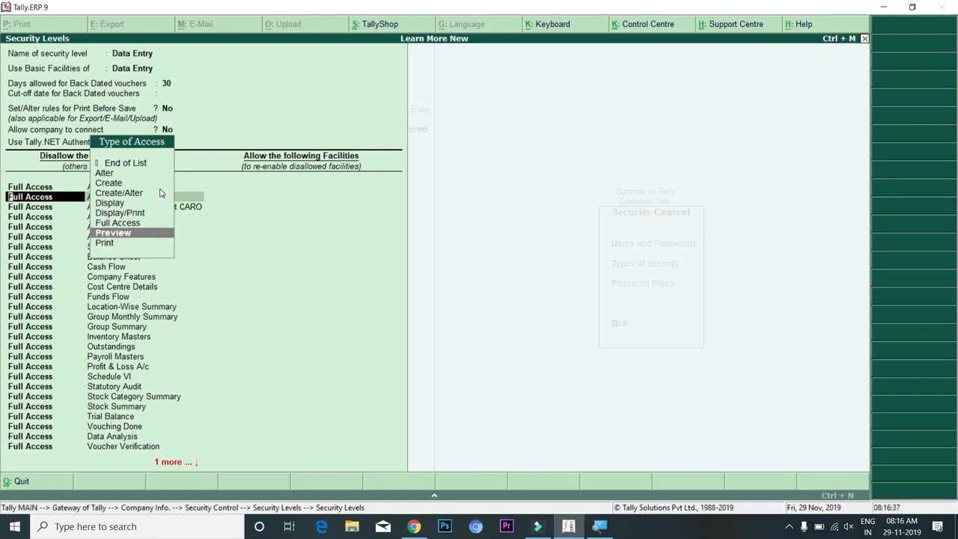
{"action": "key", "text": "Up"}
{"action": "key", "text": "Up"}
{"action": "key", "text": "Up"}
{"action": "key", "text": "Up"}
{"action": "key", "text": "Up"}
{"action": "key", "text": "Up"}
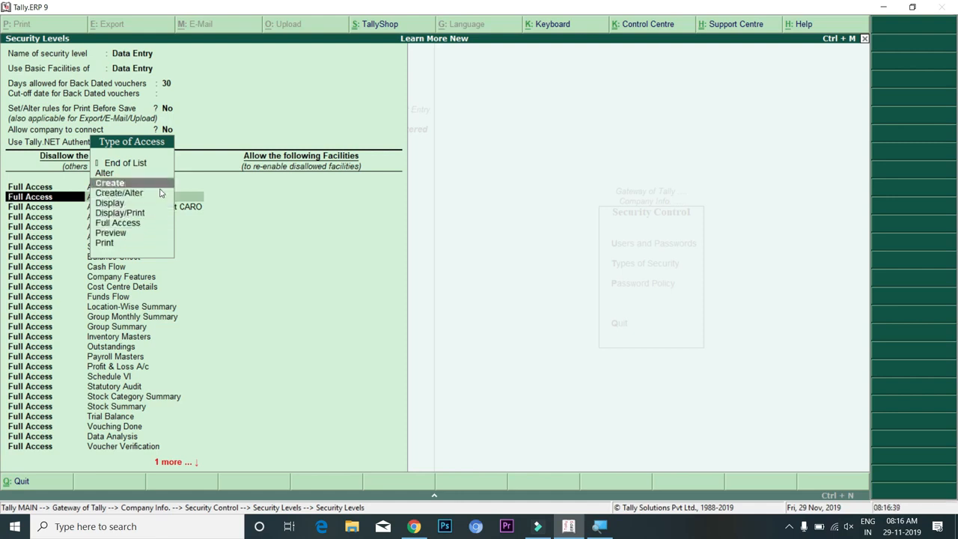
{"action": "key", "text": "Down"}
{"action": "key", "text": "Up"}
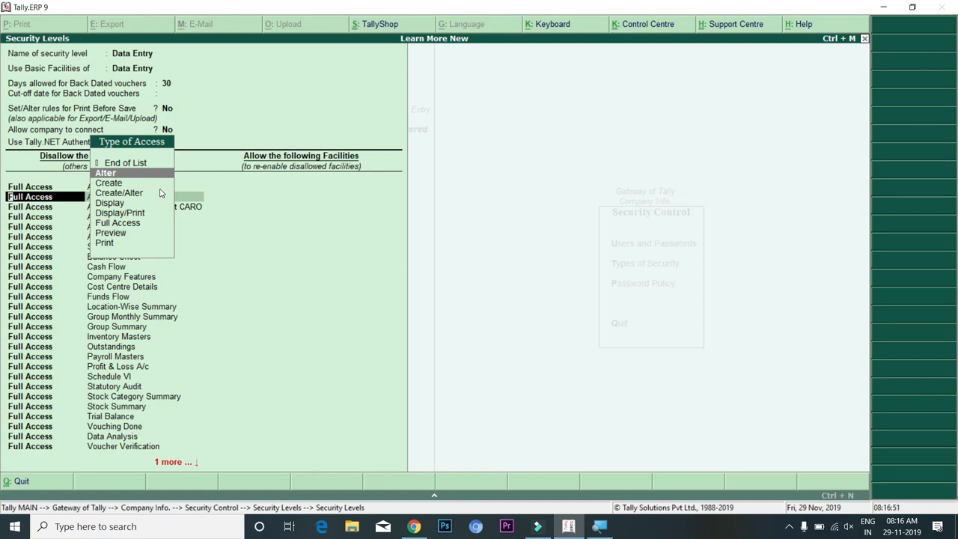
{"action": "key", "text": "Down"}
{"action": "key", "text": "Down"}
{"action": "key", "text": "Down"}
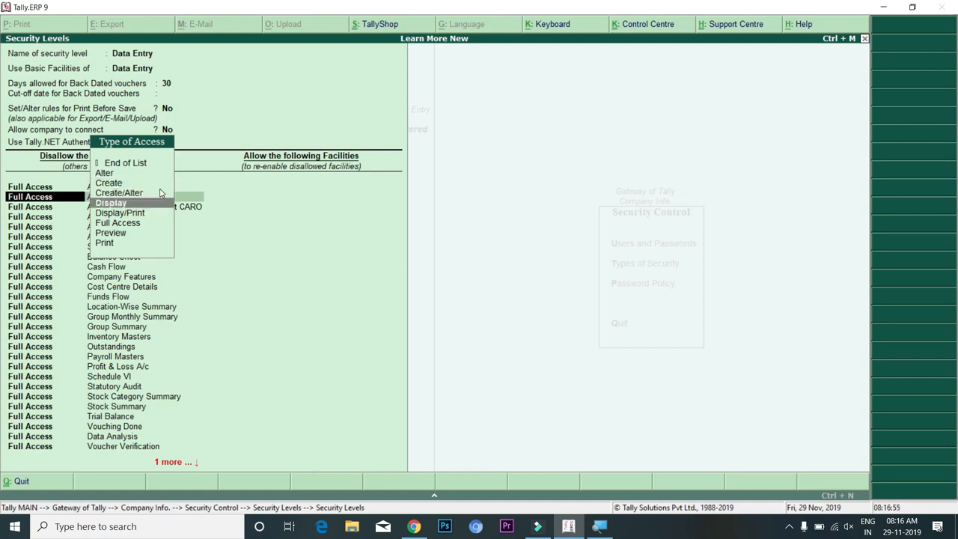
{"action": "key", "text": "Up"}
{"action": "key", "text": "Up"}
{"action": "key", "text": "Up"}
{"action": "key", "text": "Up"}
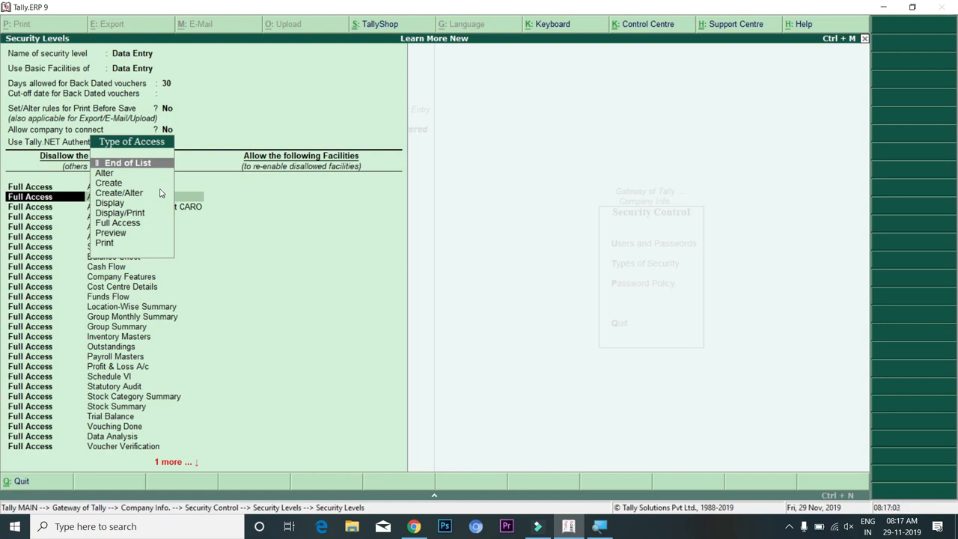
{"action": "key", "text": "Down"}
{"action": "key", "text": "Down"}
{"action": "key", "text": "Down"}
{"action": "key", "text": "Down"}
{"action": "key", "text": "Down"}
{"action": "key", "text": "Down"}
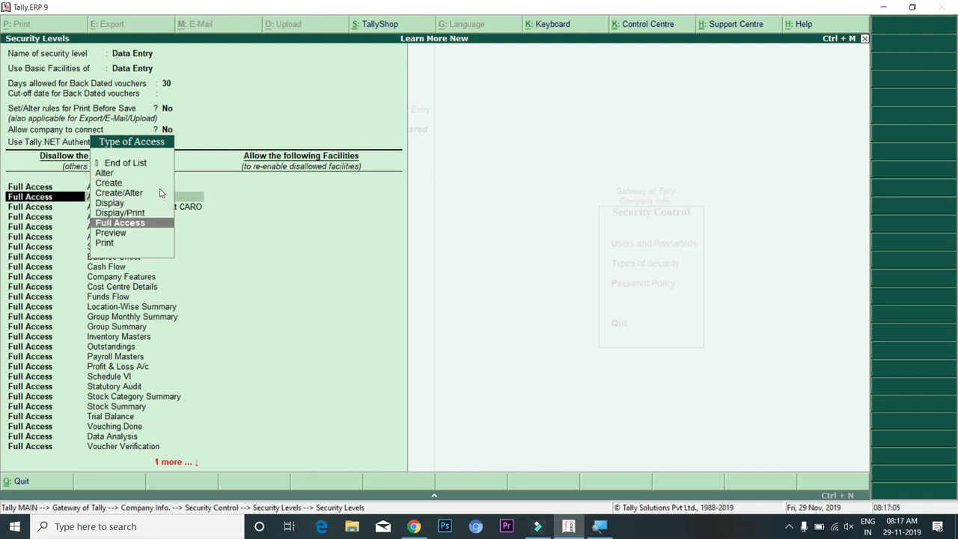
{"action": "key", "text": "Return"}
{"action": "key", "text": "Return"}
{"action": "key", "text": "Return"}
{"action": "key", "text": "Return"}
{"action": "key", "text": "Return"}
{"action": "key", "text": "Return"}
{"action": "key", "text": "Return"}
{"action": "key", "text": "Return"}
{"action": "key", "text": "Return"}
{"action": "key", "text": "Return"}
{"action": "key", "text": "Return"}
{"action": "key", "text": "Return"}
{"action": "key", "text": "Return"}
{"action": "key", "text": "Return"}
{"action": "key", "text": "Return"}
{"action": "key", "text": "Return"}
{"action": "key", "text": "Return"}
{"action": "key", "text": "Return"}
{"action": "key", "text": "Return"}
{"action": "key", "text": "Return"}
{"action": "key", "text": "Return"}
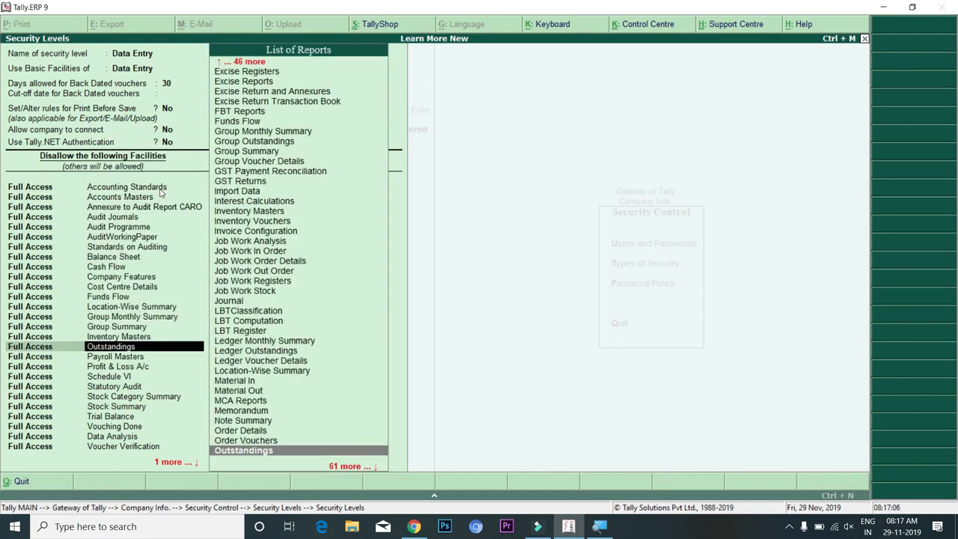
Finish the Data Entry level's restricted rows and close its form
{"action": "key", "text": "Return"}
{"action": "key", "text": "Return"}
{"action": "key", "text": "Return"}
{"action": "key", "text": "Return"}
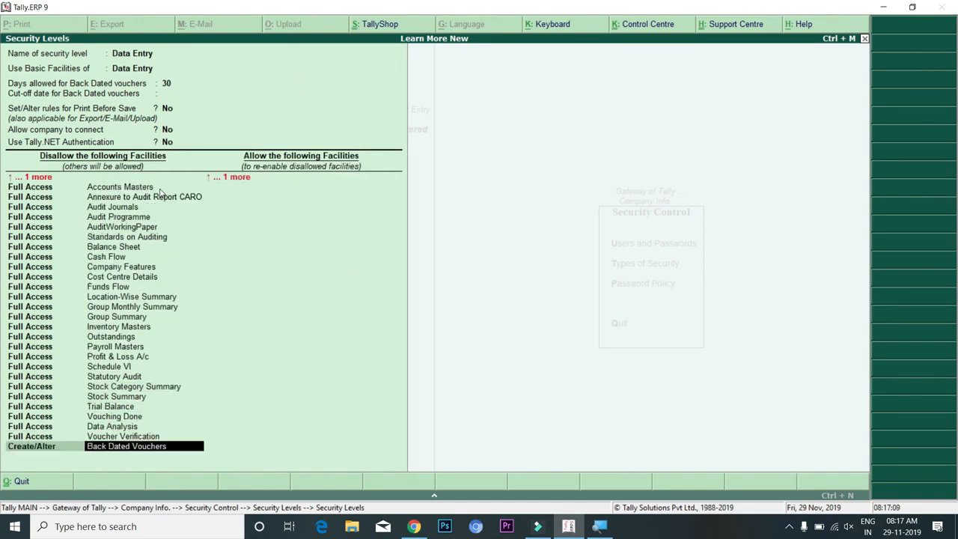
{"action": "key", "text": "Return"}
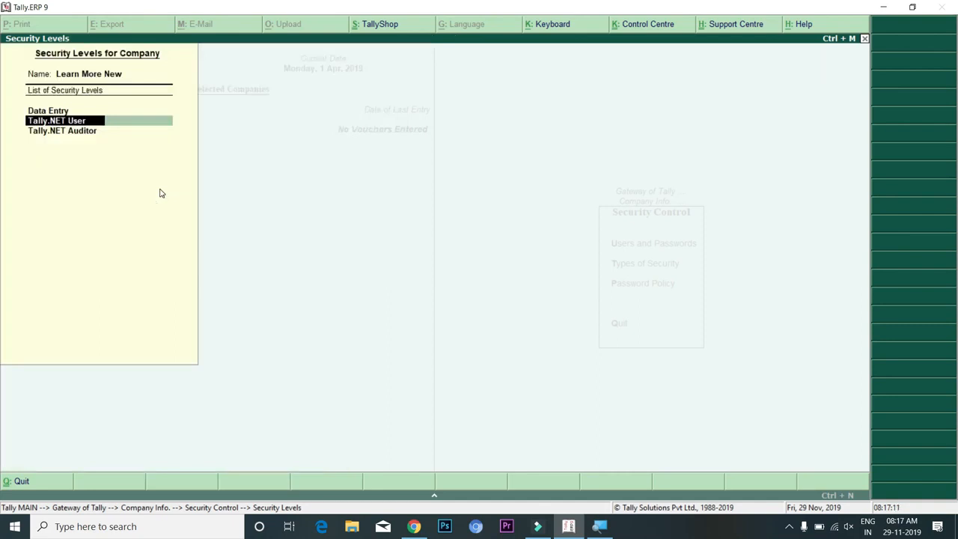
{"action": "key", "text": "Up"}
Reopen Data Entry and allow Full Access to Balance Sheet, then save the level
{"action": "key", "text": "Return"}
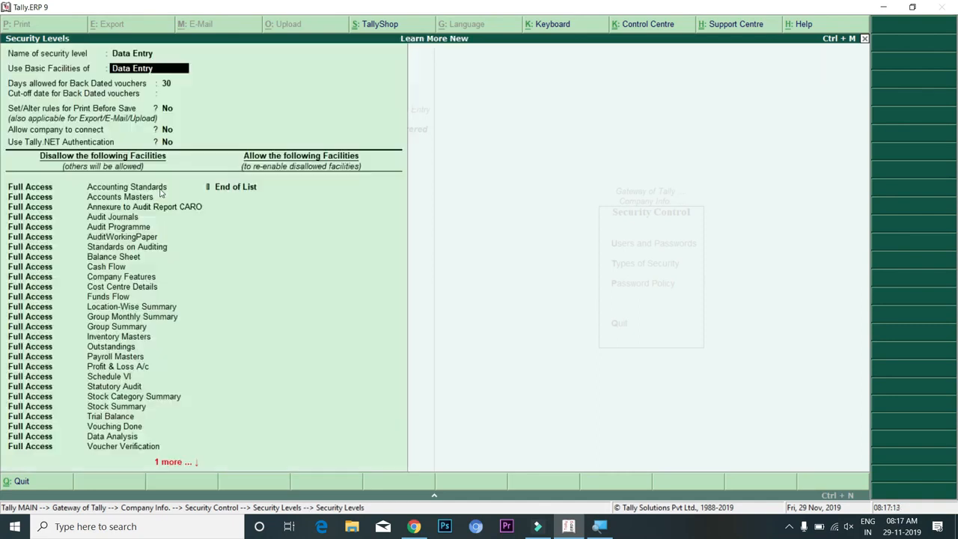
{"action": "key", "text": "Return"}
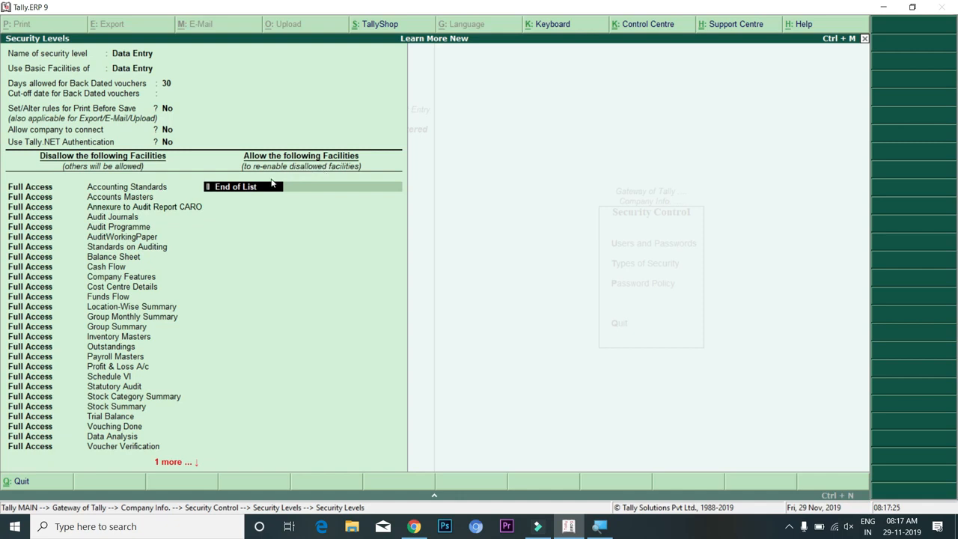
{"action": "type", "text": "F"}
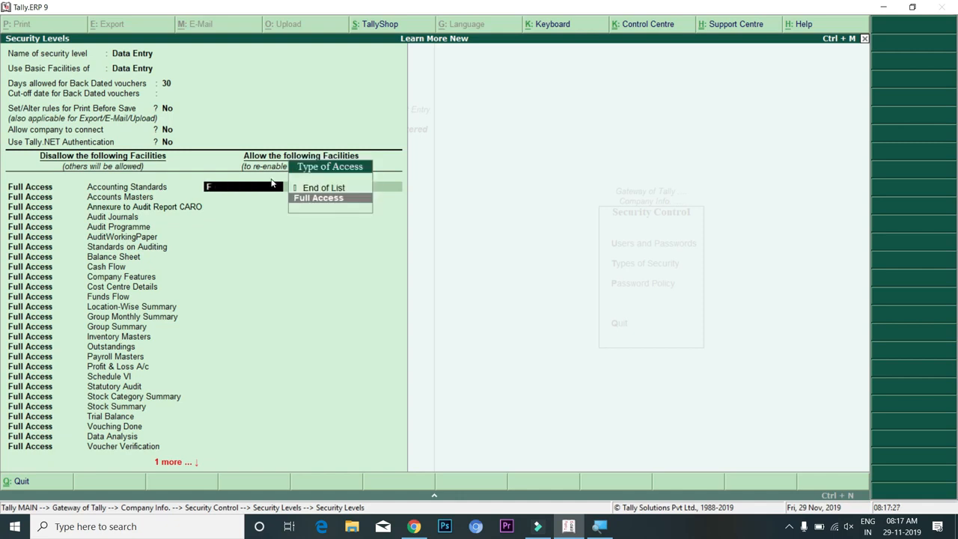
{"action": "key", "text": "Return"}
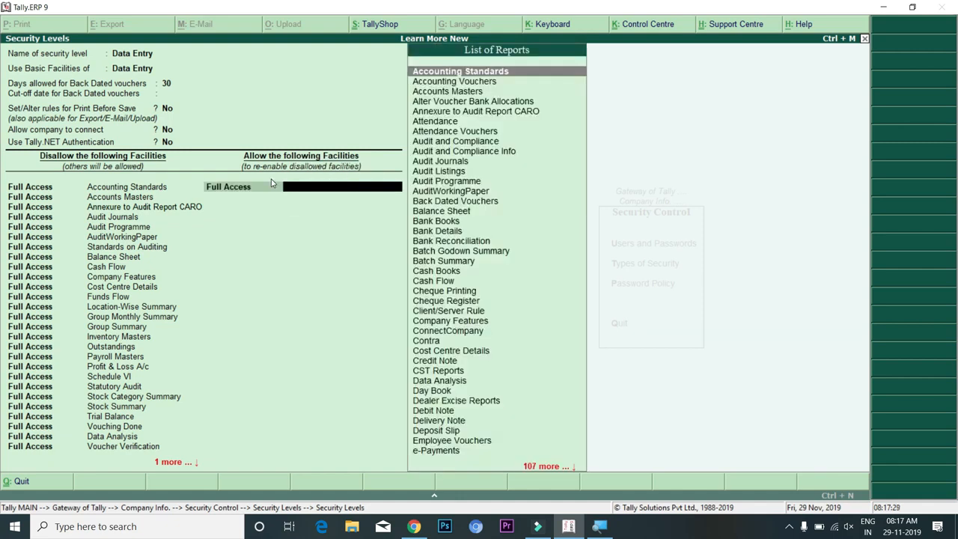
{"action": "type", "text": "Ba"}
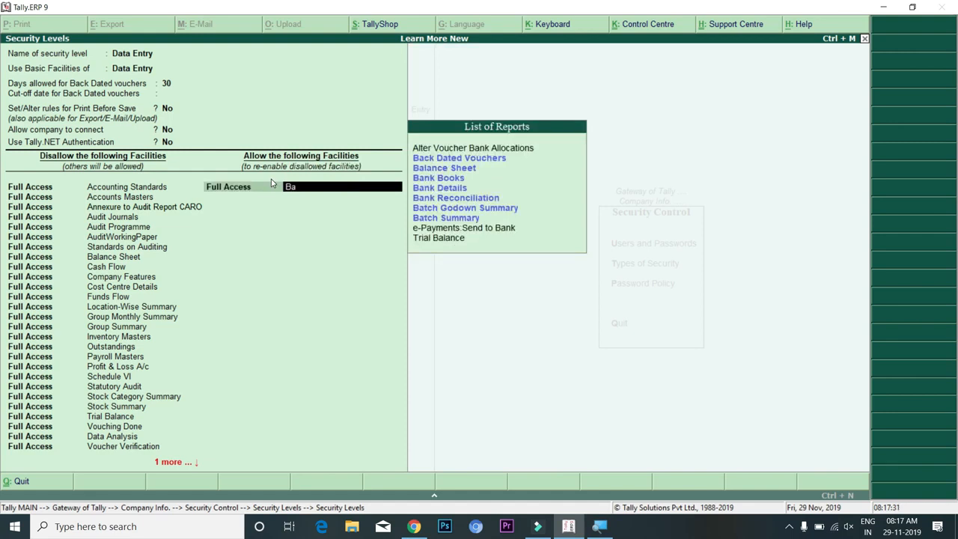
{"action": "key", "text": "Down"}
{"action": "key", "text": "Return"}
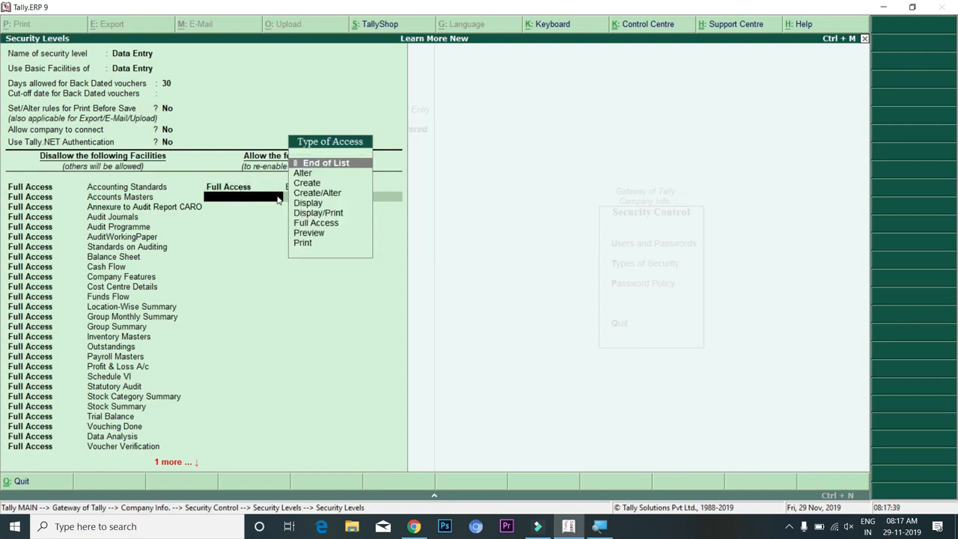
{"action": "key", "text": "Return"}
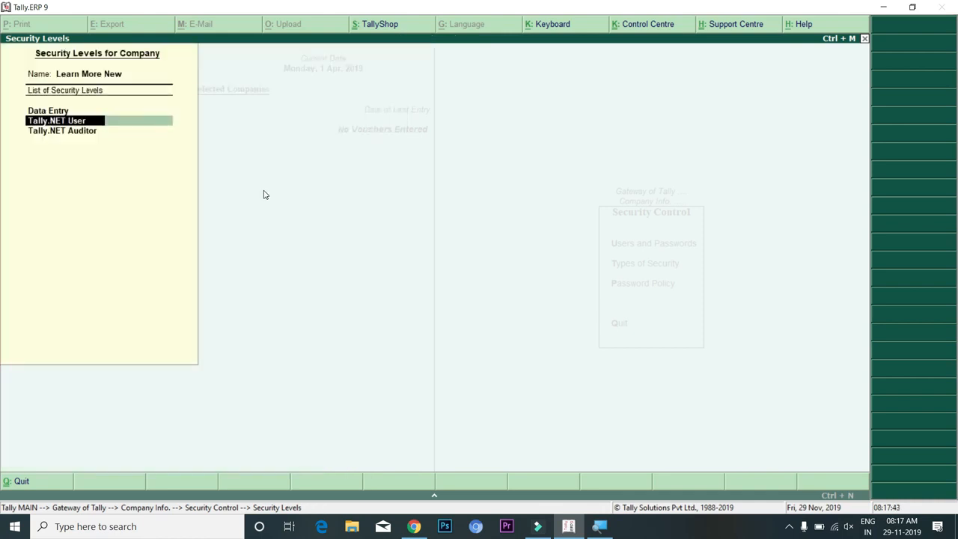
{"action": "key", "text": "ctrl+a"}
Shut Learn More New and select it again from the list of companies
{"action": "key", "text": "Escape"}
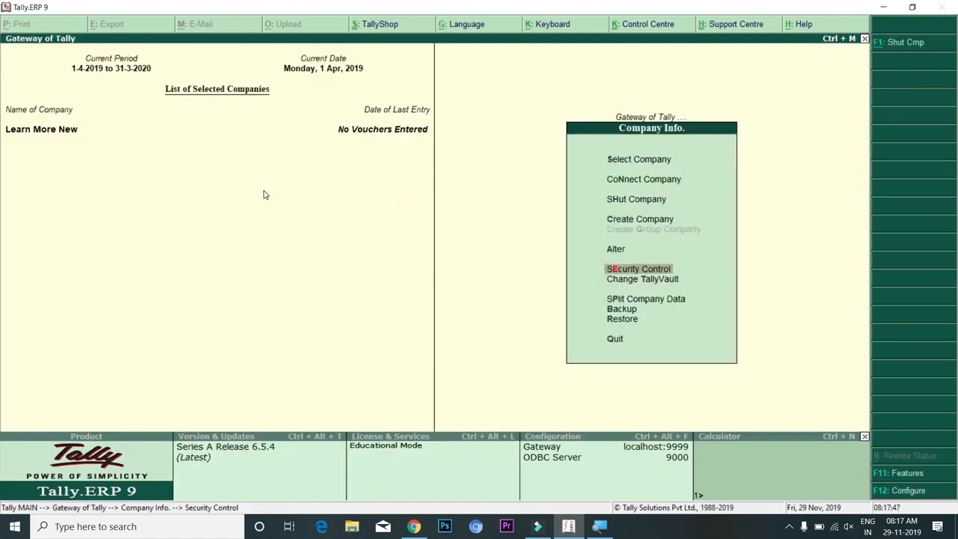
{"action": "key", "text": "alt+F1"}
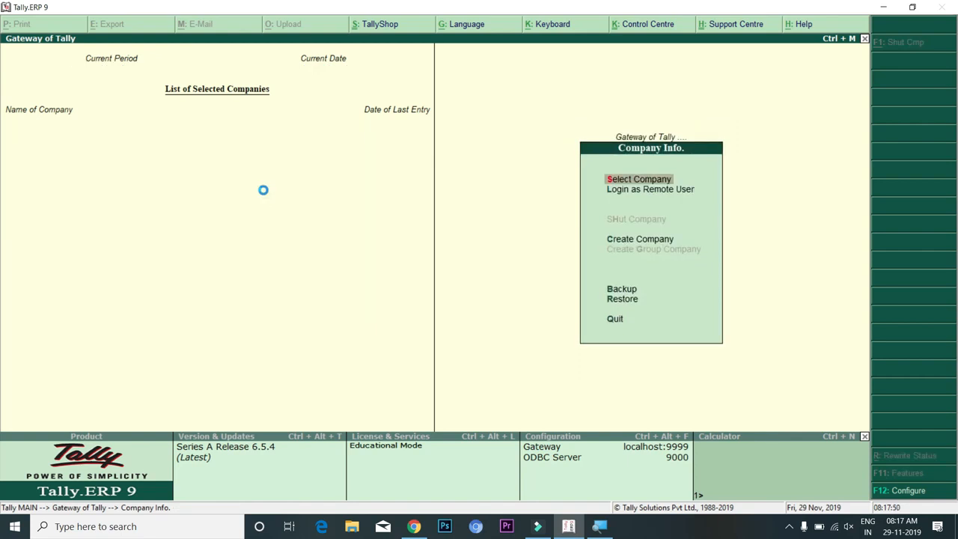
{"action": "key", "text": "Return"}
{"action": "key", "text": "Down"}
{"action": "key", "text": "Down"}
{"action": "key", "text": "Down"}
{"action": "key", "text": "Down"}
{"action": "key", "text": "Down"}
{"action": "key", "text": "Down"}
{"action": "key", "text": "Down"}
{"action": "key", "text": "Down"}
{"action": "key", "text": "Down"}
{"action": "key", "text": "Down"}
{"action": "key", "text": "Down"}
{"action": "key", "text": "Down"}
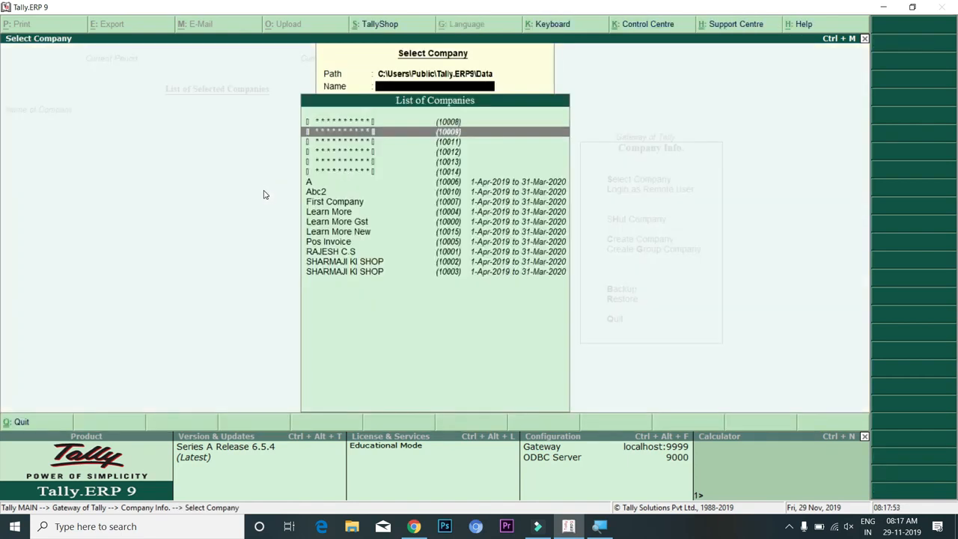
{"action": "key", "text": "Up"}
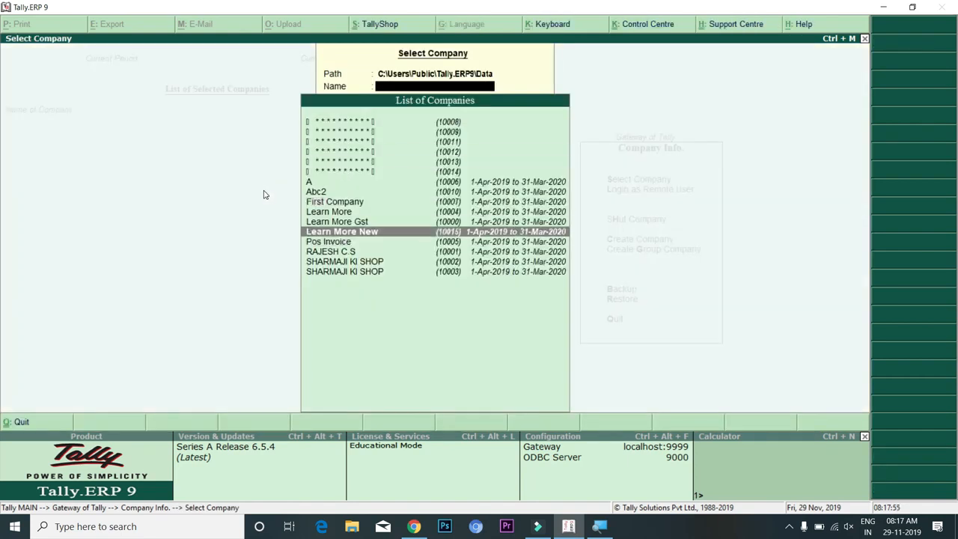
{"action": "key", "text": "Return"}
Log in with the Data Entry user's name and password
{"action": "type", "text": "nikhil"}
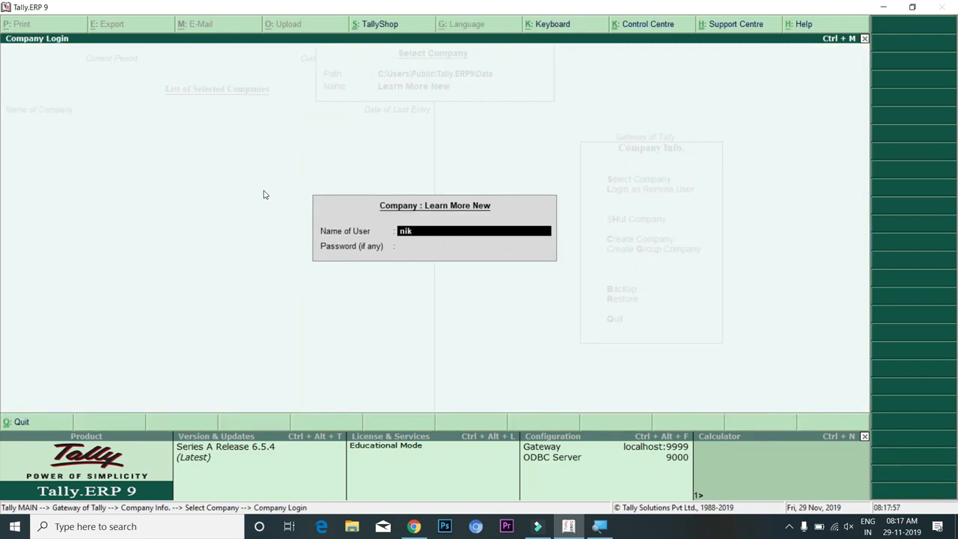
{"action": "key", "text": "Return"}
{"action": "type", "text": "*"}
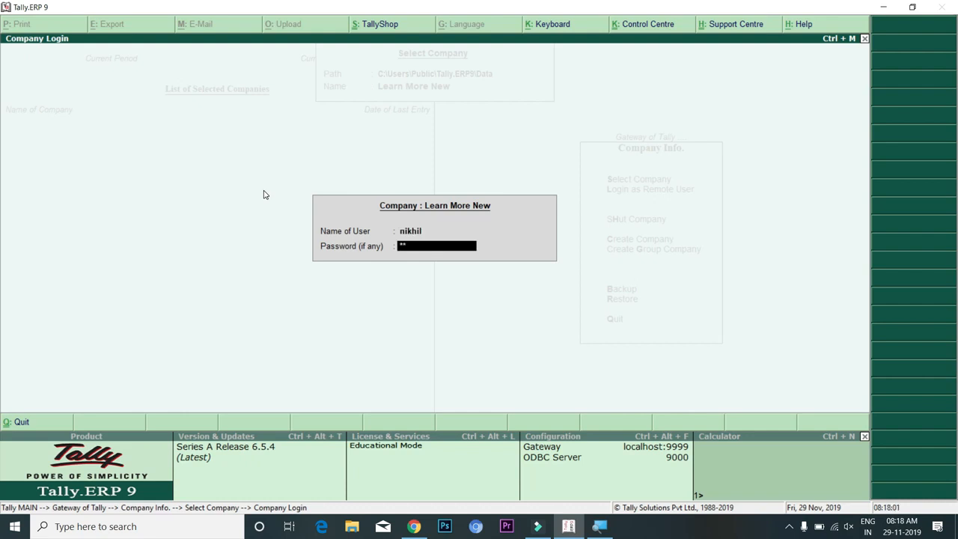
{"action": "type", "text": "*"}
{"action": "key", "text": "Return"}
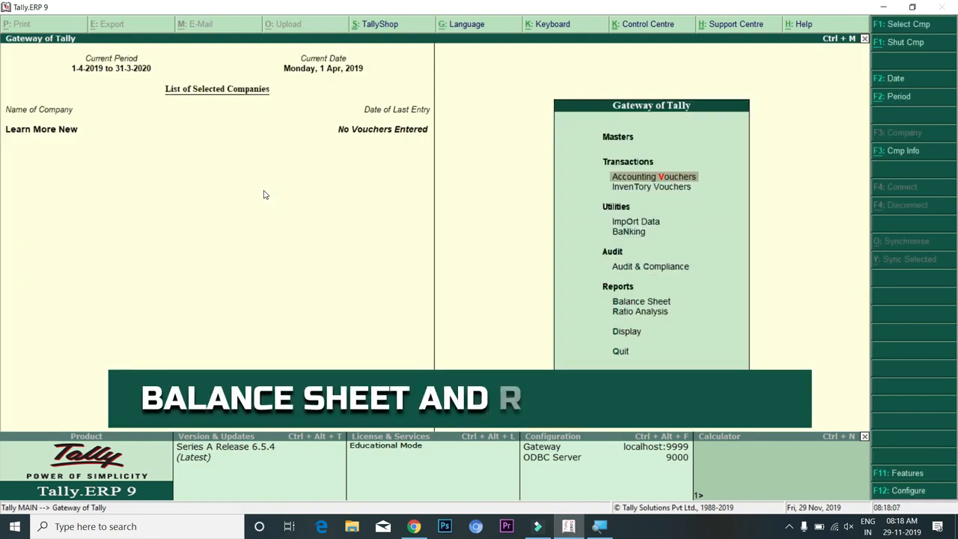
Look over the Gateway reports including Balance Sheet, then shut Learn More New
{"action": "key", "text": "Down"}
{"action": "key", "text": "Down"}
{"action": "key", "text": "Down"}
{"action": "key", "text": "Down"}
{"action": "key", "text": "Down"}
{"action": "key", "text": "Down"}
{"action": "key", "text": "Up"}
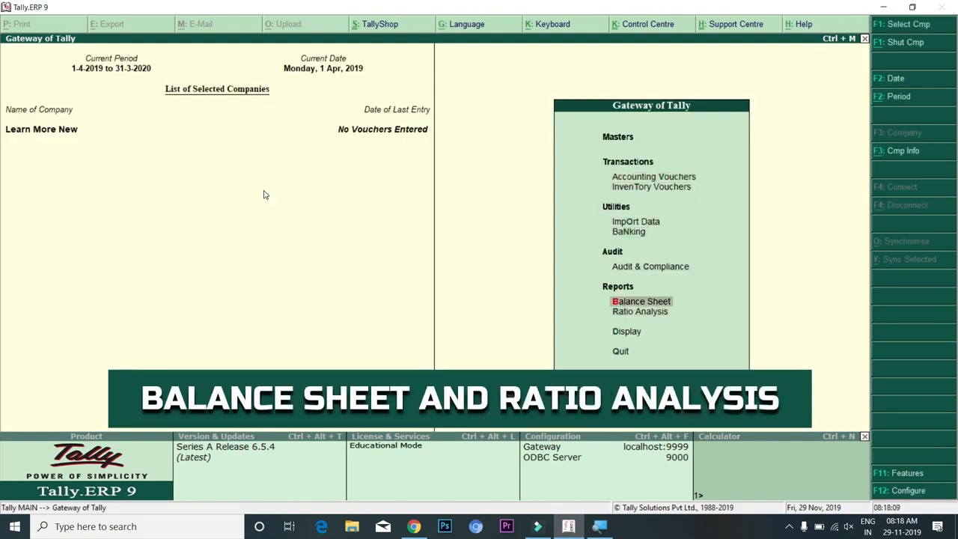
{"action": "key", "text": "Down"}
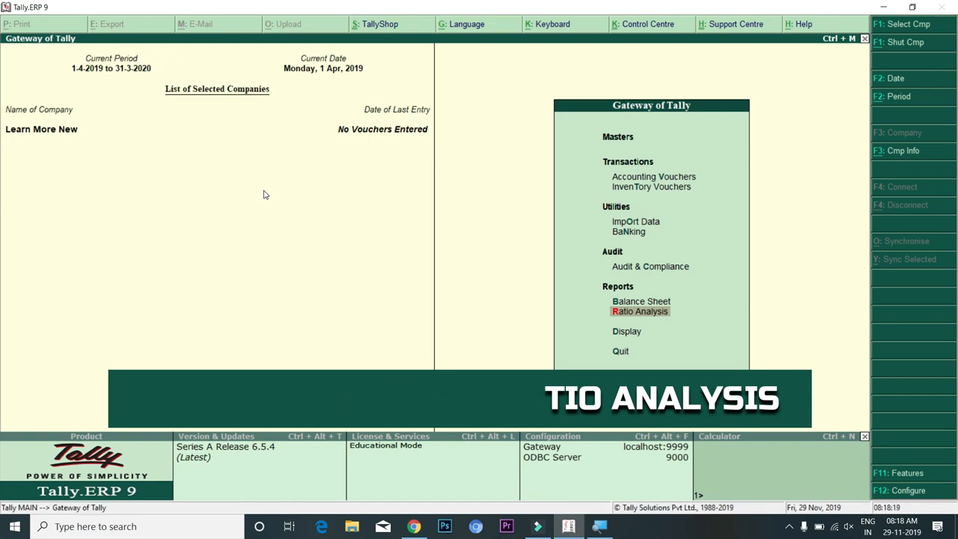
{"action": "key", "text": "alt+F1"}
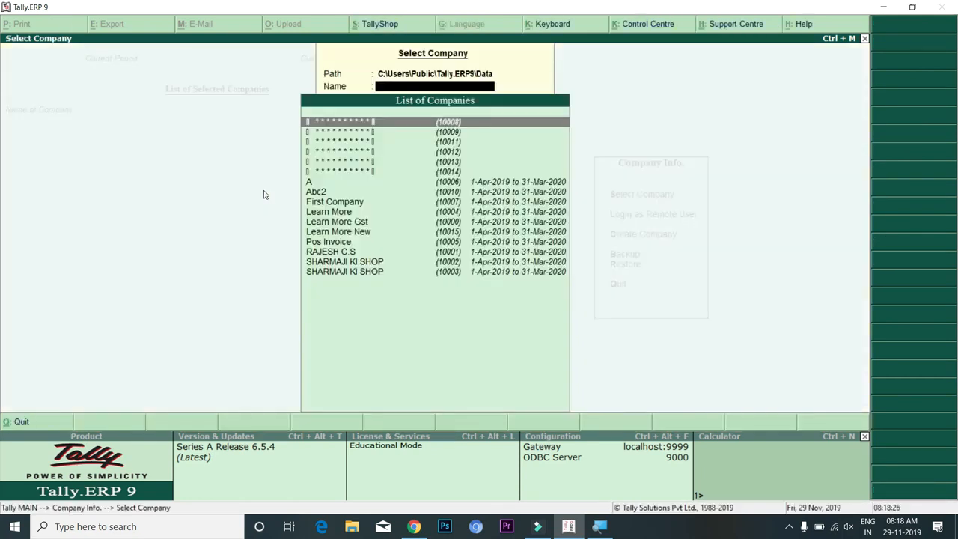
Select Learn More New and log in with the second user's name and password
{"action": "key", "text": "Down"}
{"action": "key", "text": "Down"}
{"action": "key", "text": "Down"}
{"action": "key", "text": "Down"}
{"action": "key", "text": "Down"}
{"action": "key", "text": "Down"}
{"action": "key", "text": "Down"}
{"action": "key", "text": "Down"}
{"action": "key", "text": "Down"}
{"action": "key", "text": "Down"}
{"action": "key", "text": "Down"}
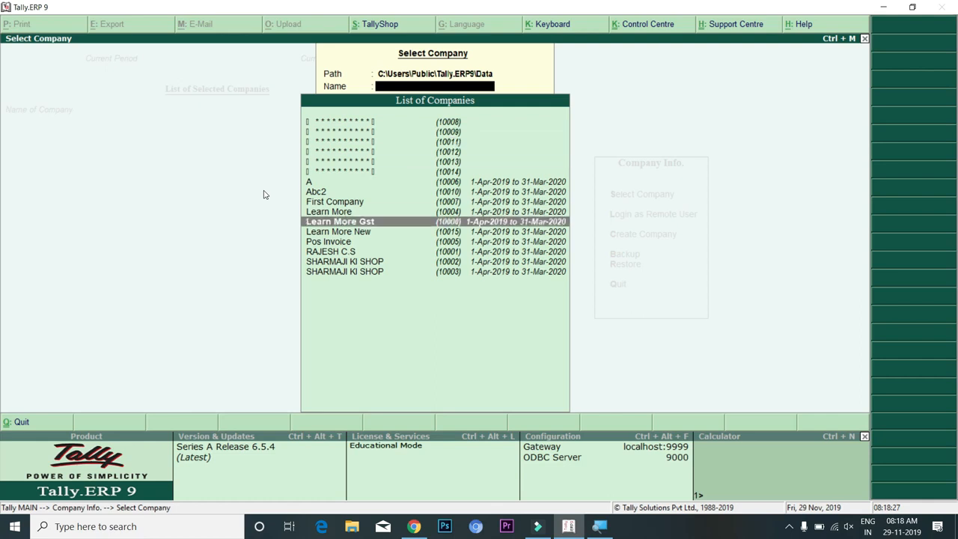
{"action": "key", "text": "Return"}
{"action": "type", "text": "satish"}
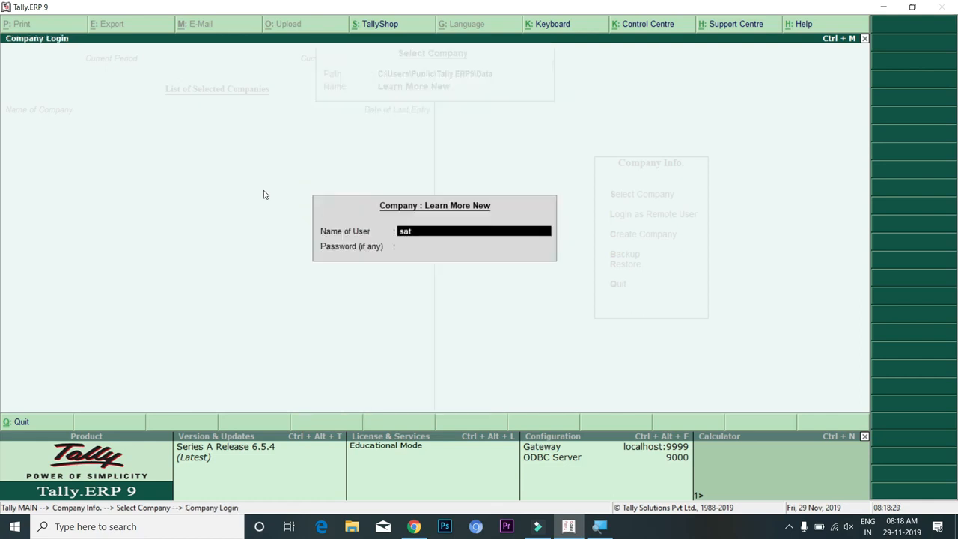
{"action": "key", "text": "Return"}
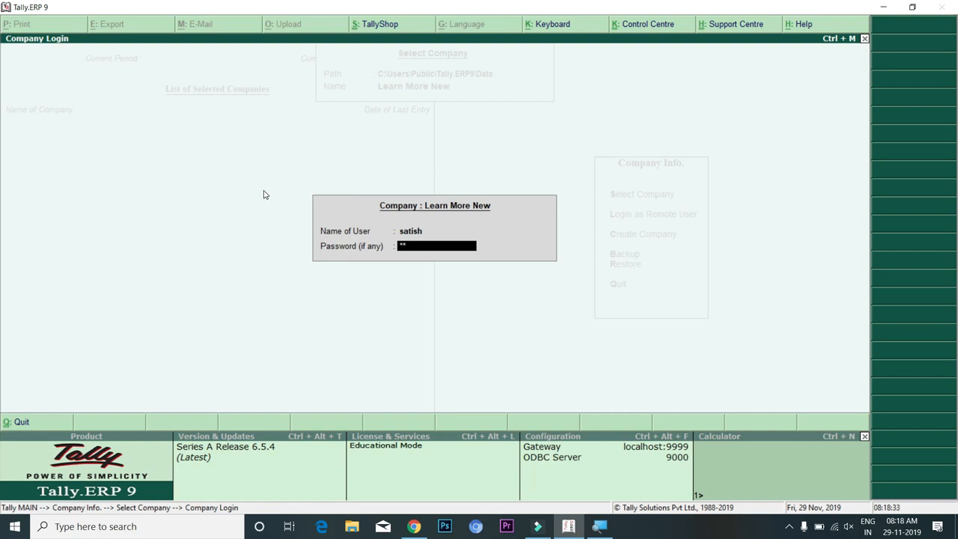
{"action": "key", "text": "Return"}
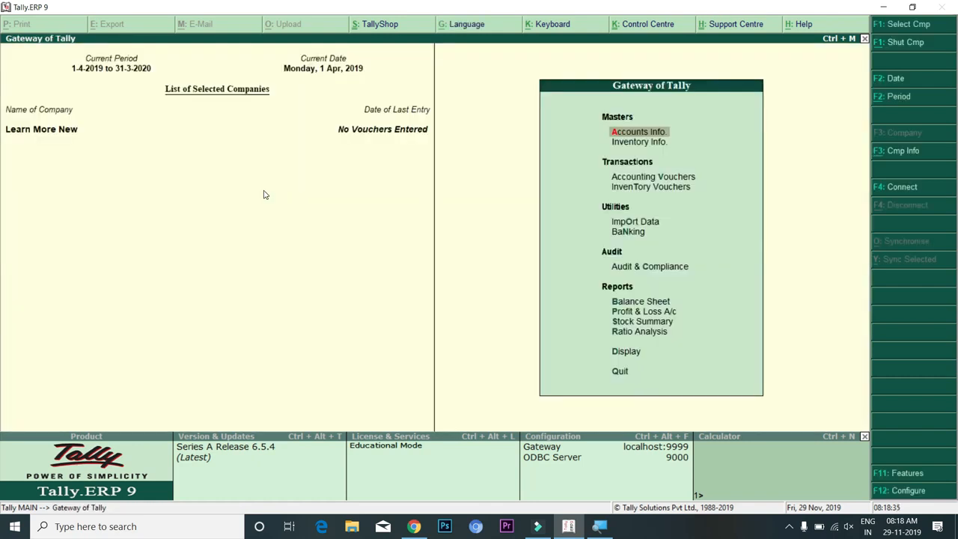
{"action": "key", "text": "alt+F3"}
{"action": "key", "text": "Down"}
{"action": "key", "text": "Down"}
{"action": "key", "text": "Down"}
{"action": "key", "text": "Down"}
{"action": "key", "text": "Down"}
{"action": "key", "text": "Down"}
{"action": "key", "text": "Down"}
{"action": "key", "text": "Up"}
{"action": "key", "text": "Up"}
{"action": "key", "text": "Return"}
{"action": "key", "text": "Down"}
{"action": "key", "text": "Return"}
{"action": "key", "text": "Return"}
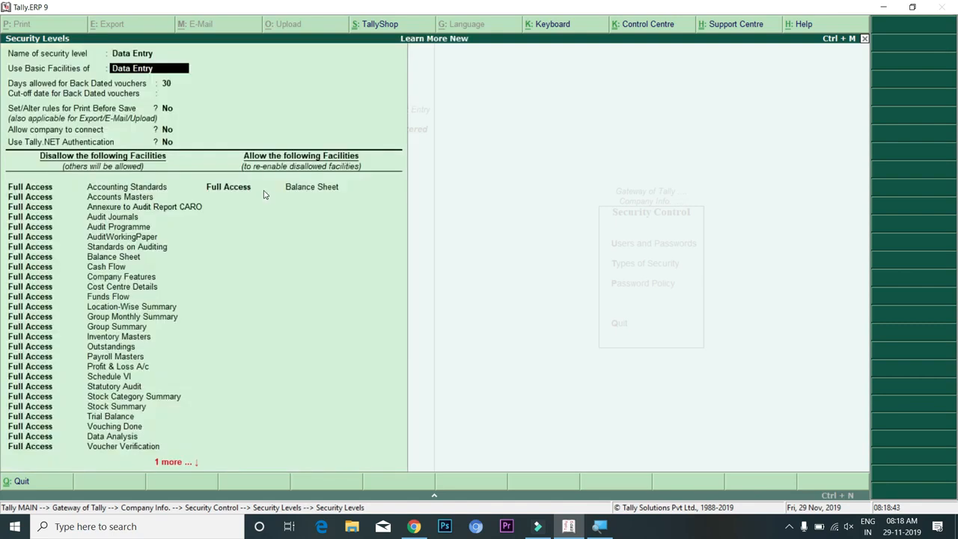
{"action": "key", "text": "Escape"}
{"action": "key", "text": "Down"}
{"action": "key", "text": "Return"}
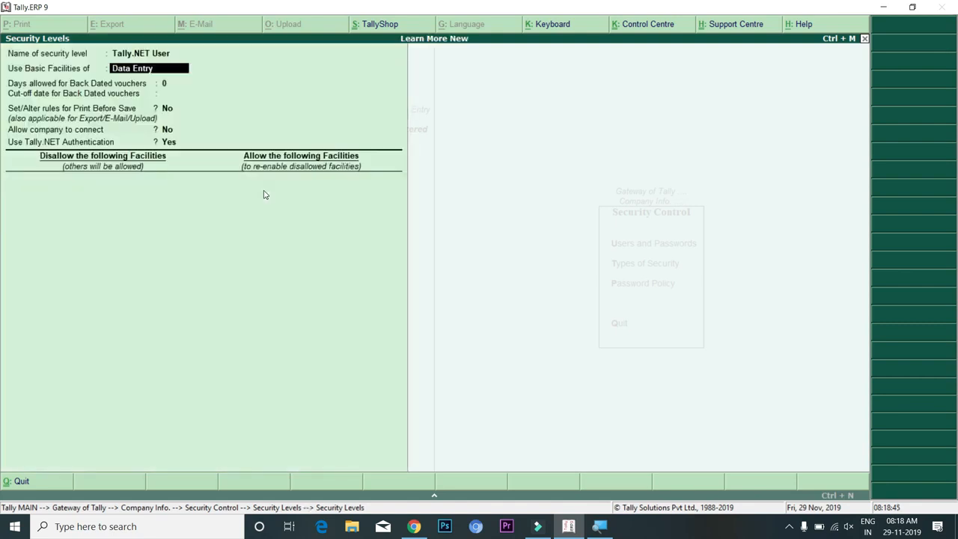
{"action": "key", "text": "Escape"}
{"action": "key", "text": "Down"}
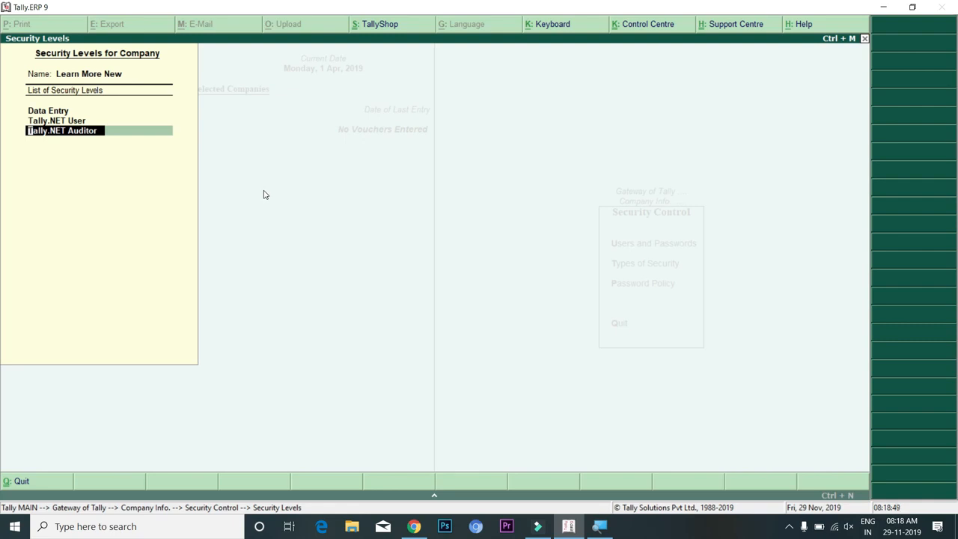
{"action": "key", "text": "Return"}
{"action": "key", "text": "Escape"}
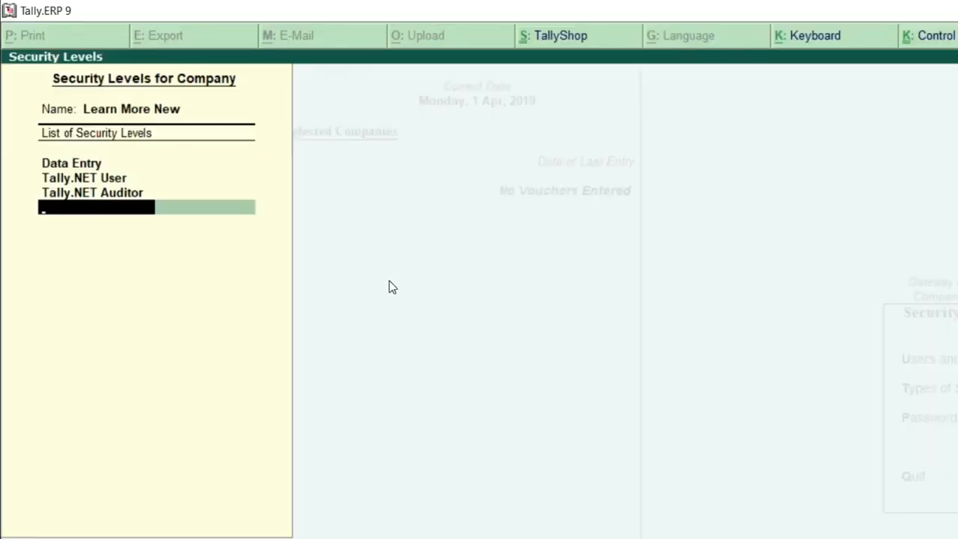
Add a Manager security level and open its settings form
{"action": "type", "text": "Manager"}
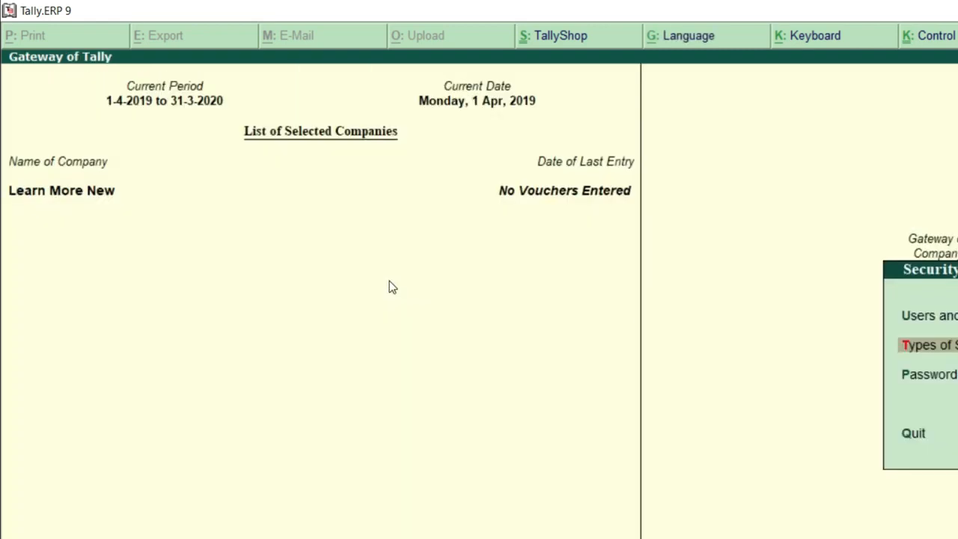
{"action": "key", "text": "Return"}
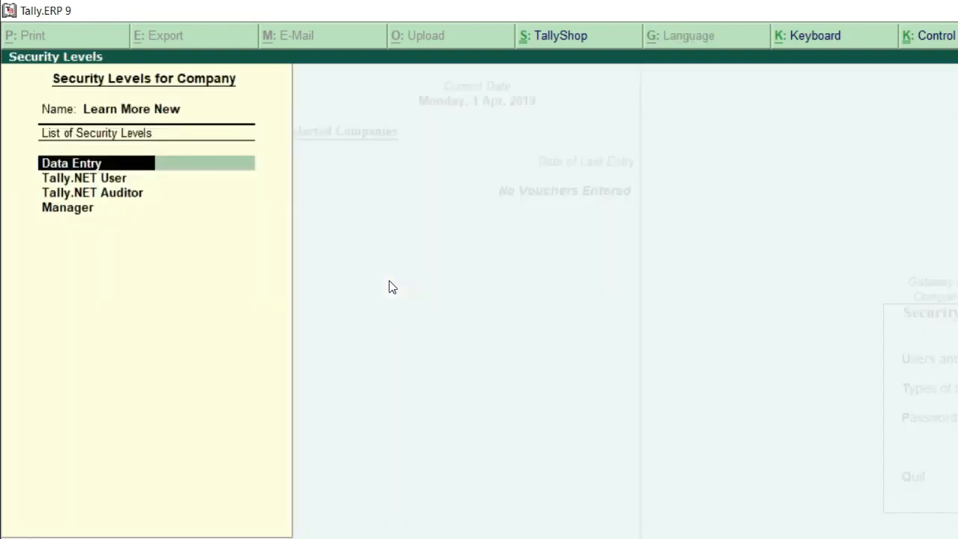
{"action": "key", "text": "Down"}
{"action": "key", "text": "Down"}
{"action": "key", "text": "Down"}
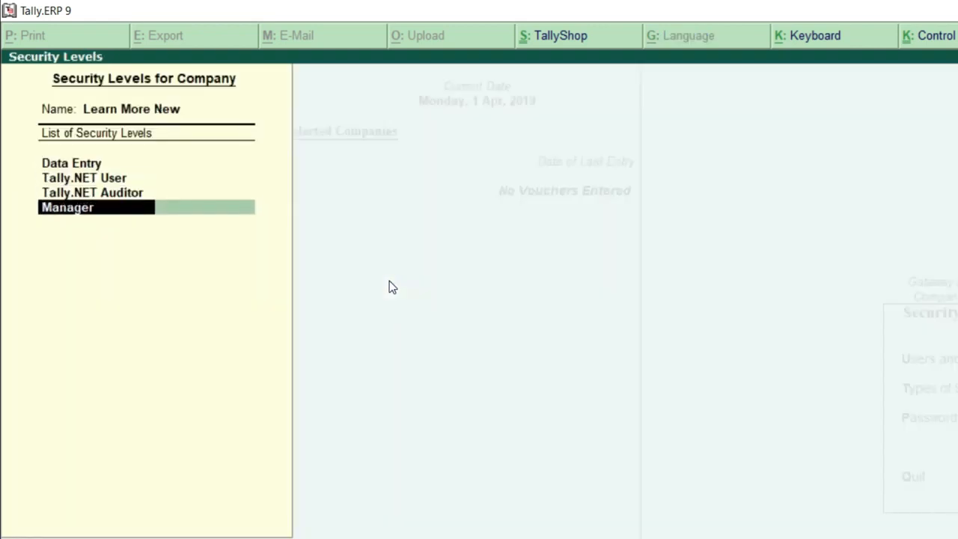
{"action": "key", "text": "Up"}
{"action": "key", "text": "Up"}
{"action": "key", "text": "Up"}
{"action": "key", "text": "Down"}
{"action": "key", "text": "Down"}
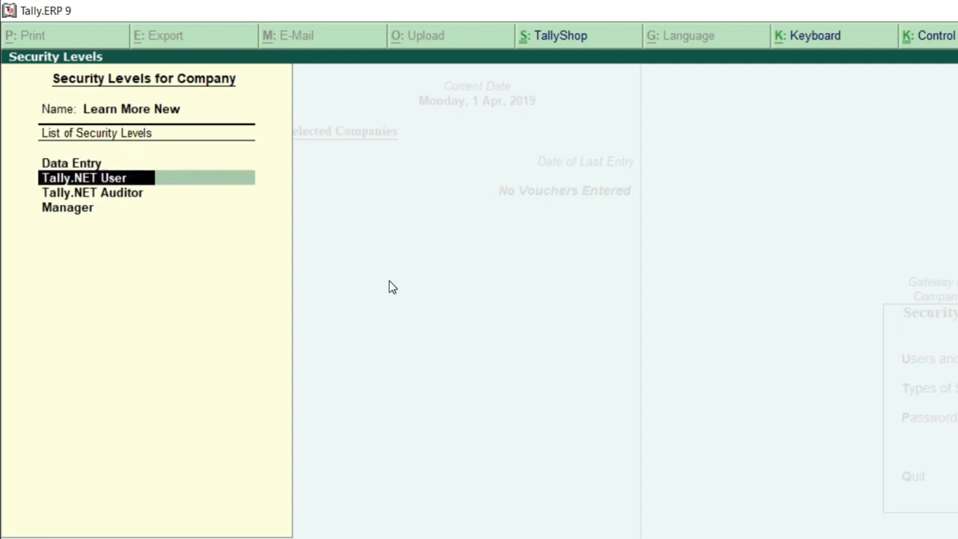
{"action": "key", "text": "Down"}
{"action": "key", "text": "Up"}
{"action": "key", "text": "Up"}
{"action": "key", "text": "Up"}
{"action": "key", "text": "Down"}
{"action": "key", "text": "Down"}
{"action": "key", "text": "Down"}
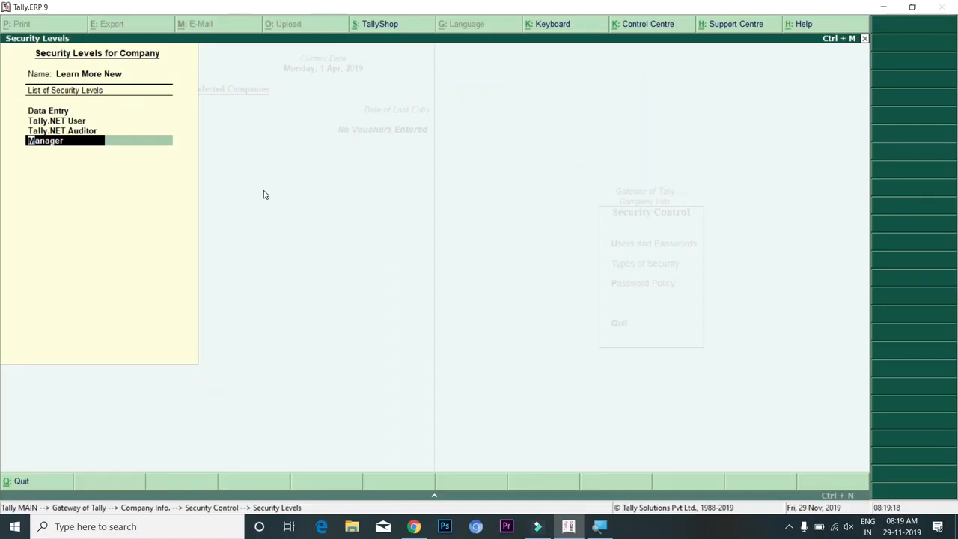
{"action": "key", "text": "Return"}
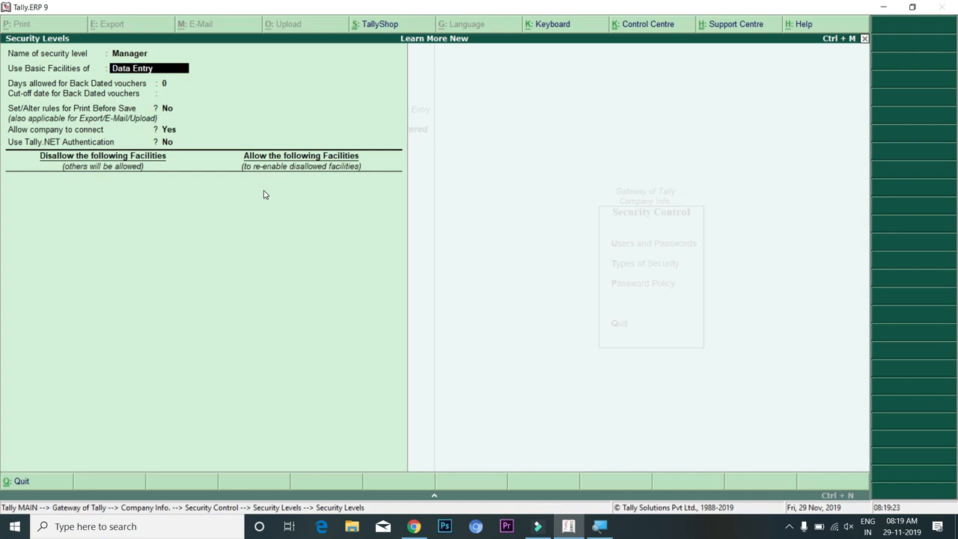
Base the Manager security level on the Manager basic facilities
{"action": "type", "text": "m"}
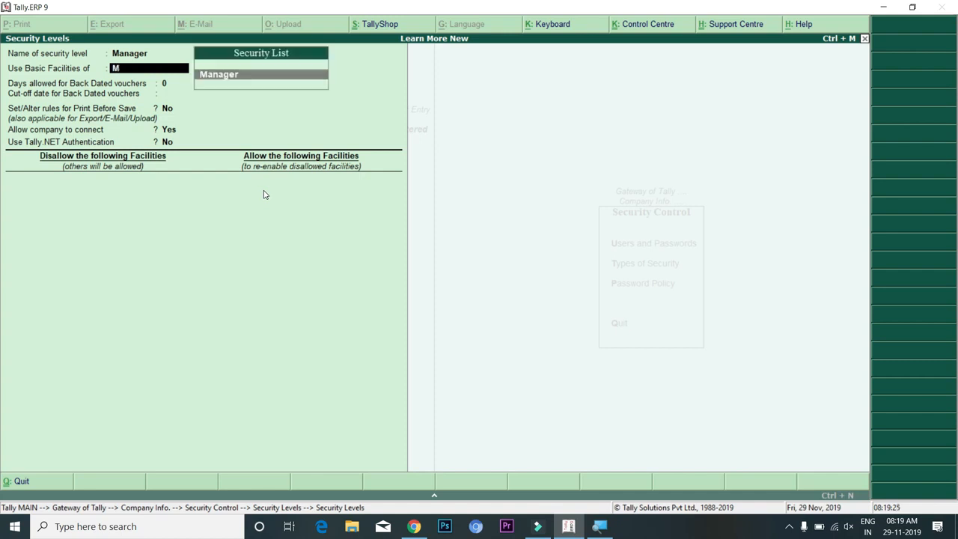
{"action": "key", "text": "Return"}
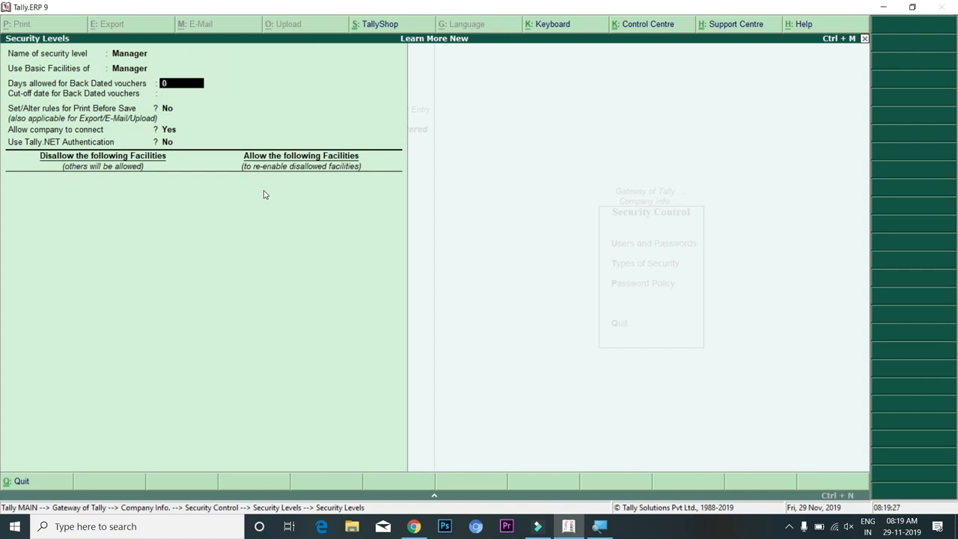
{"action": "key", "text": "BackSpace"}
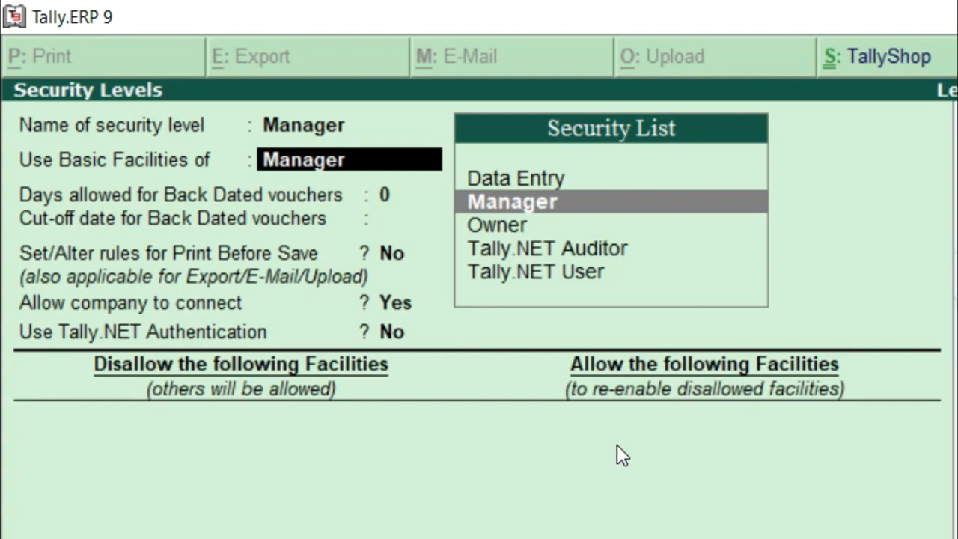
{"action": "key", "text": "Return"}
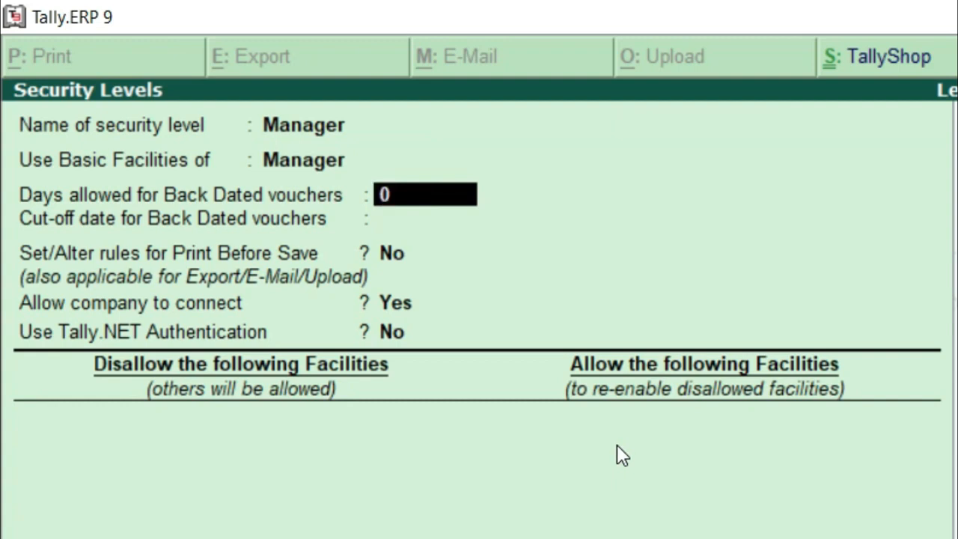
Disallow Full Access to the Balance Sheet report and accept the Manager level
{"action": "key", "text": "Return"}
{"action": "key", "text": "Return"}
{"action": "key", "text": "Return"}
{"action": "key", "text": "Return"}
{"action": "key", "text": "Return"}
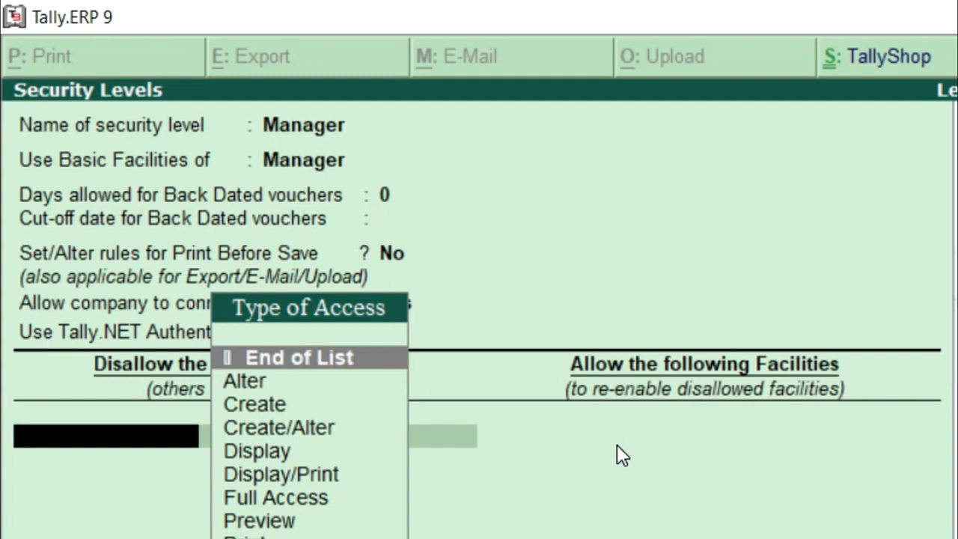
{"action": "key", "text": "Down"}
{"action": "key", "text": "Down"}
{"action": "key", "text": "Down"}
{"action": "key", "text": "Down"}
{"action": "key", "text": "Down"}
{"action": "key", "text": "Down"}
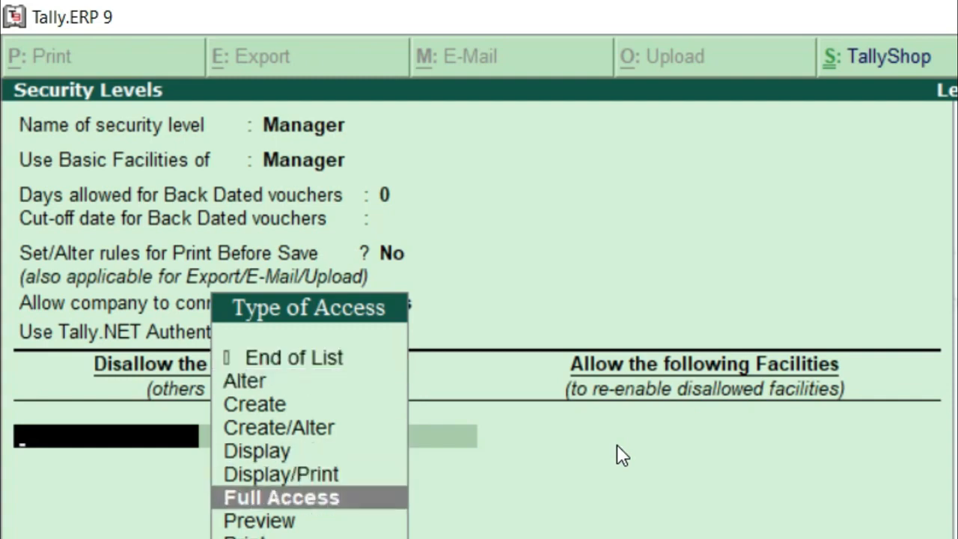
{"action": "key", "text": "Return"}
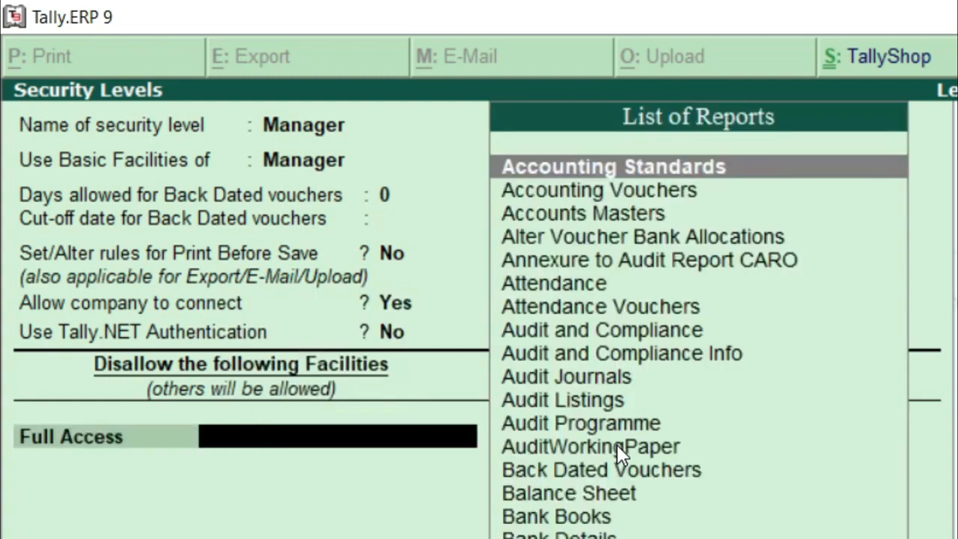
{"action": "type", "text": "Ba"}
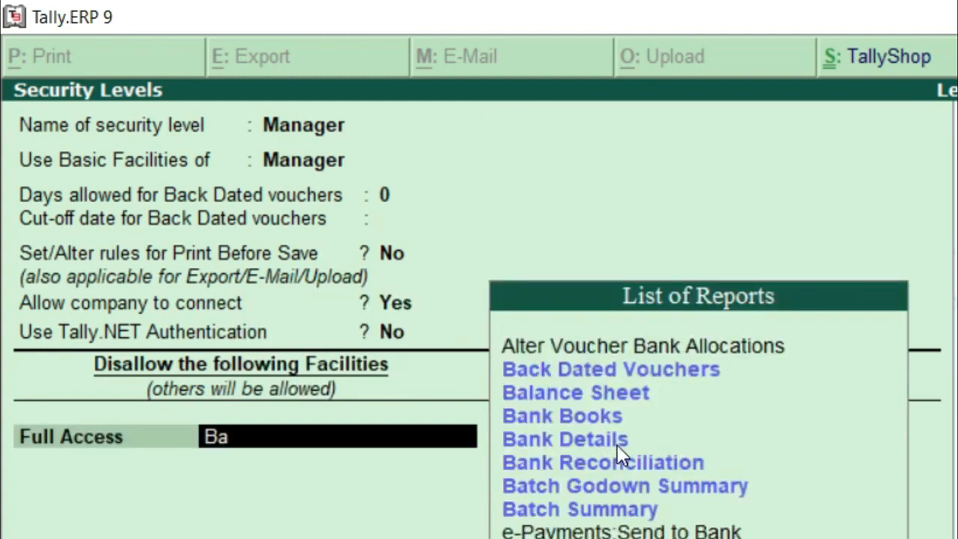
{"action": "key", "text": "BackSpace"}
{"action": "type", "text": "al"}
{"action": "key", "text": "Return"}
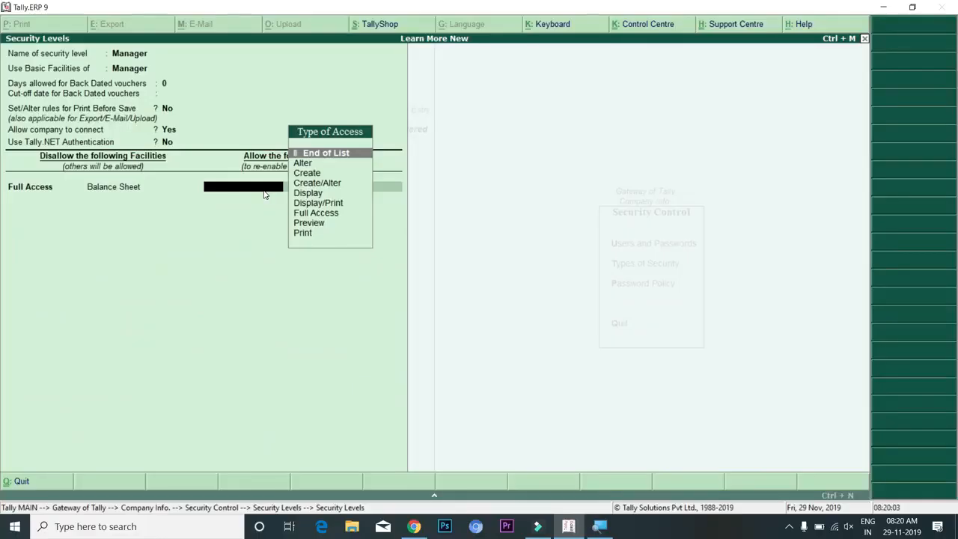
{"action": "key", "text": "Return"}
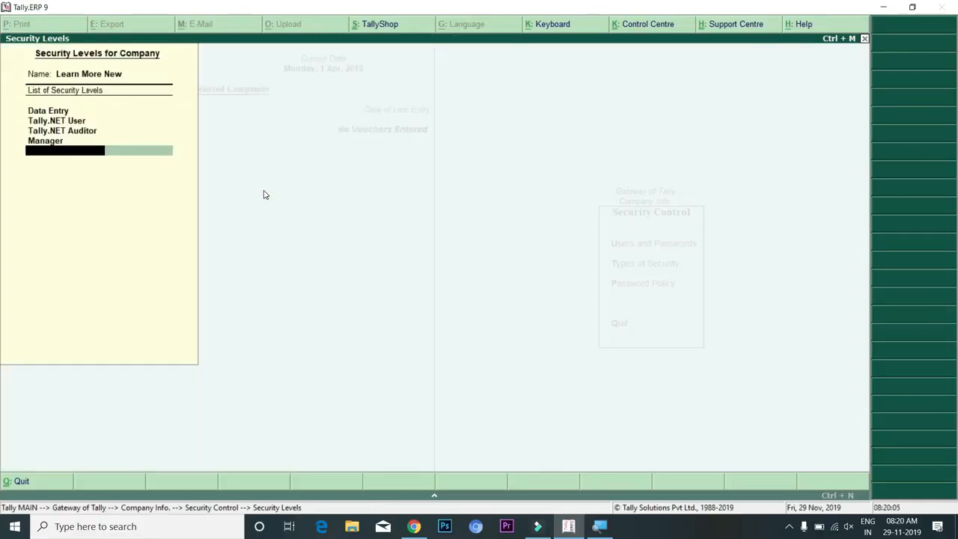
Save the security levels and open the company's Users and Passwords list
{"action": "key", "text": "Return"}
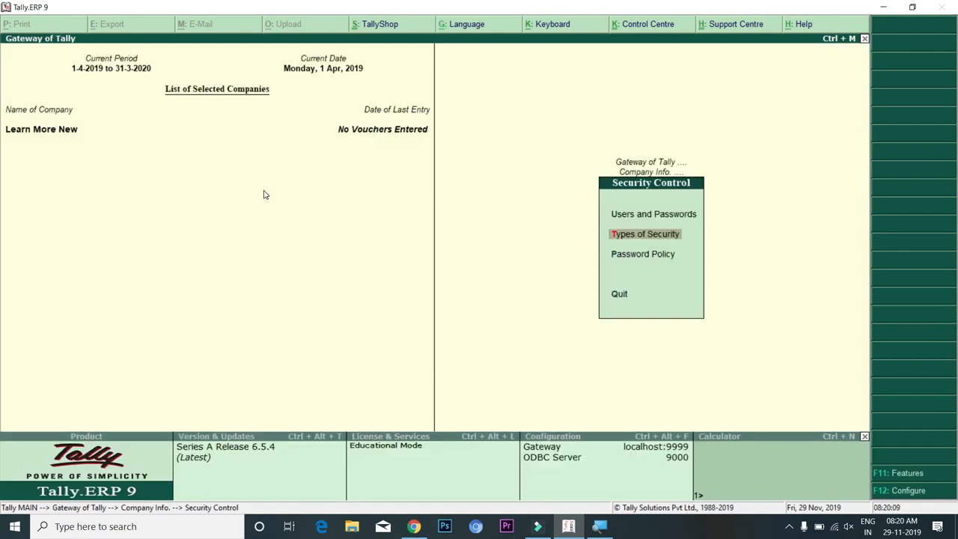
{"action": "key", "text": "Up"}
{"action": "key", "text": "Return"}
{"action": "key", "text": "Return"}
{"action": "key", "text": "Return"}
{"action": "key", "text": "Return"}
{"action": "key", "text": "Return"}
{"action": "key", "text": "Return"}
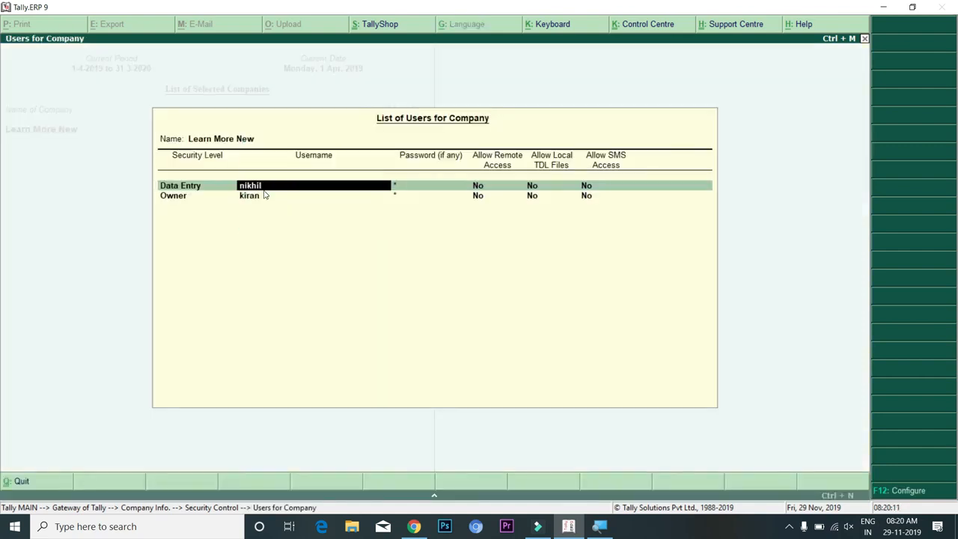
{"action": "key", "text": "Return"}
{"action": "key", "text": "Return"}
{"action": "key", "text": "Escape"}
Add a Manager-level user with a username and password, then accept the list
{"action": "key", "text": "Return"}
{"action": "key", "text": "Down"}
{"action": "key", "text": "Down"}
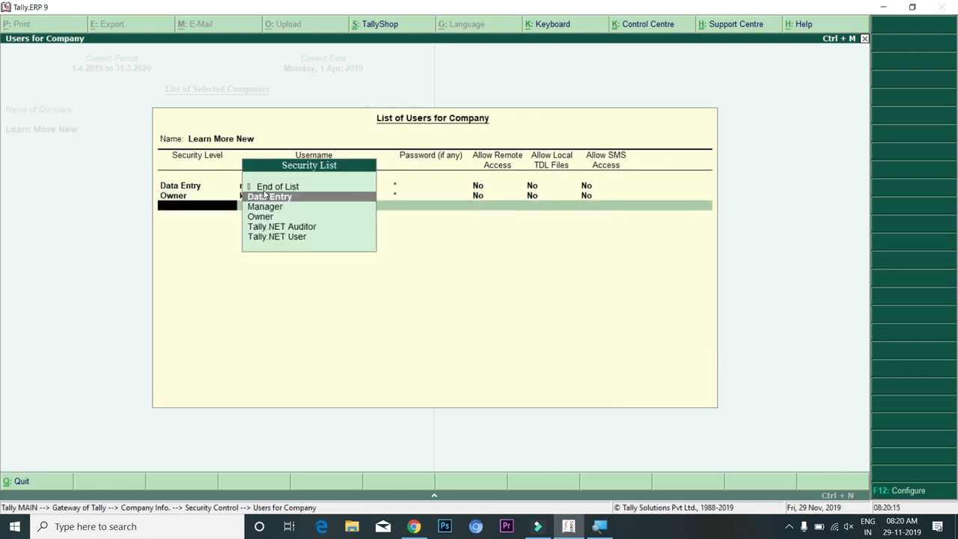
{"action": "key", "text": "Return"}
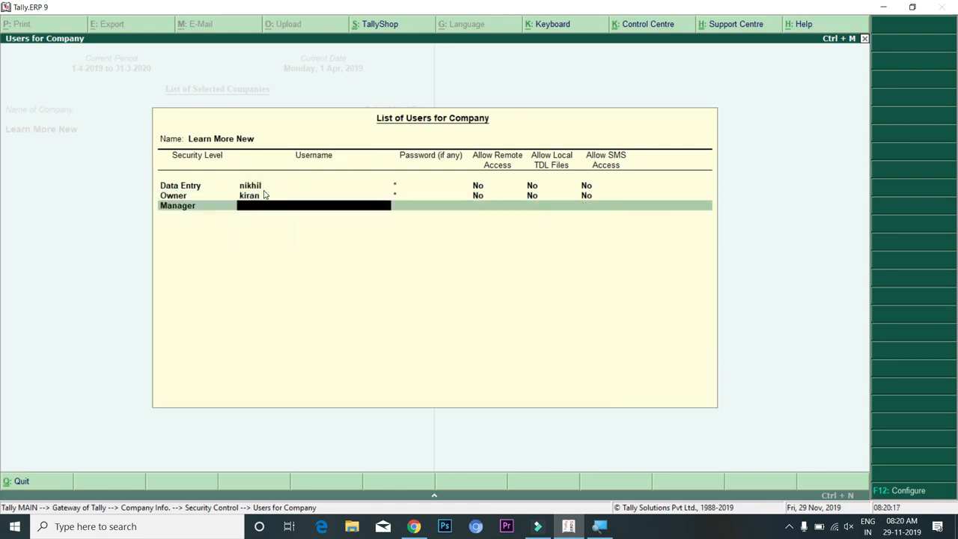
{"action": "key", "text": "Return"}
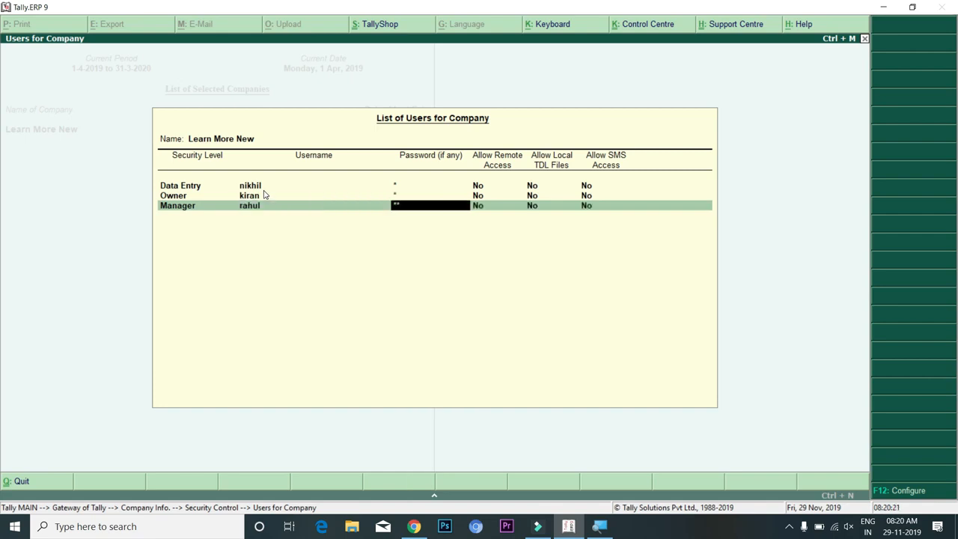
{"action": "key", "text": "Return"}
{"action": "key", "text": "Return"}
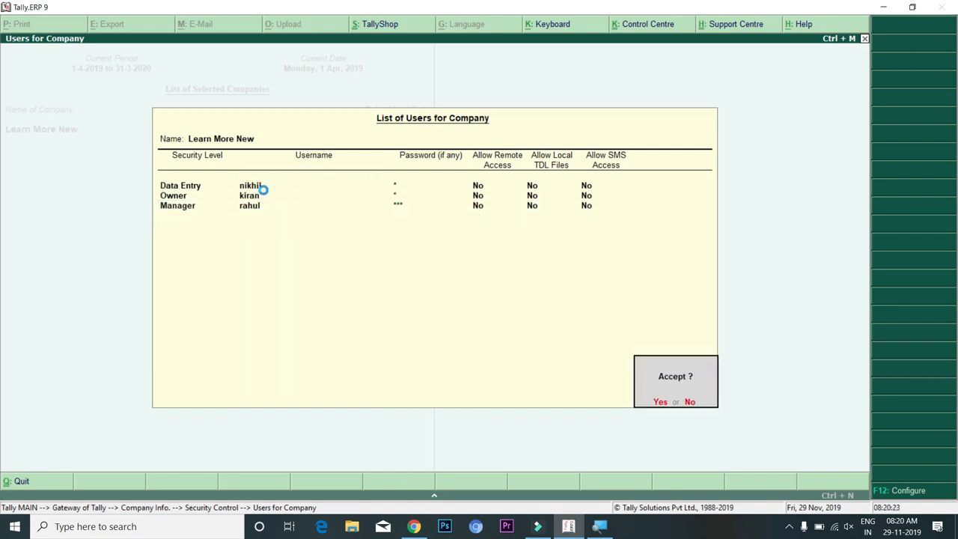
{"action": "key", "text": "Return"}
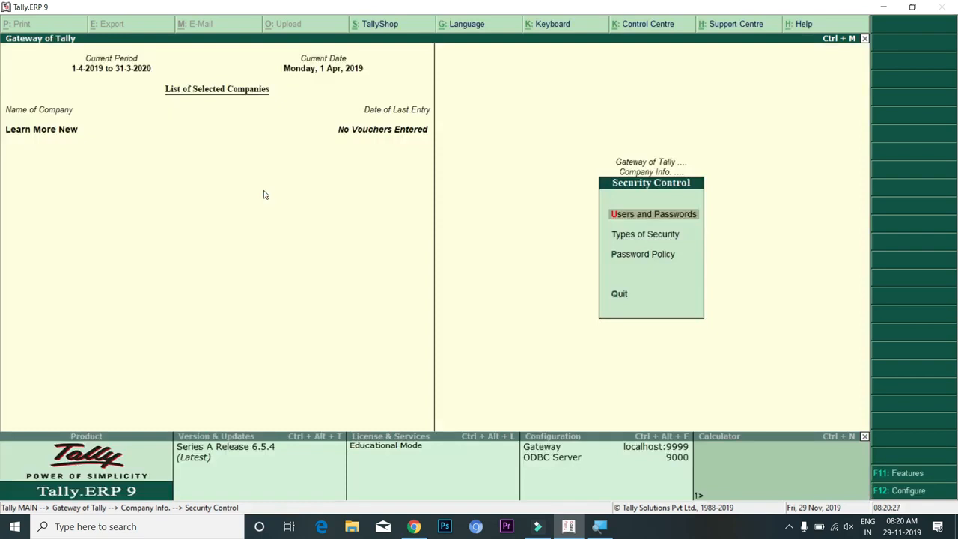
Shut Learn More New and reselect it from the company list
{"action": "key", "text": "Escape"}
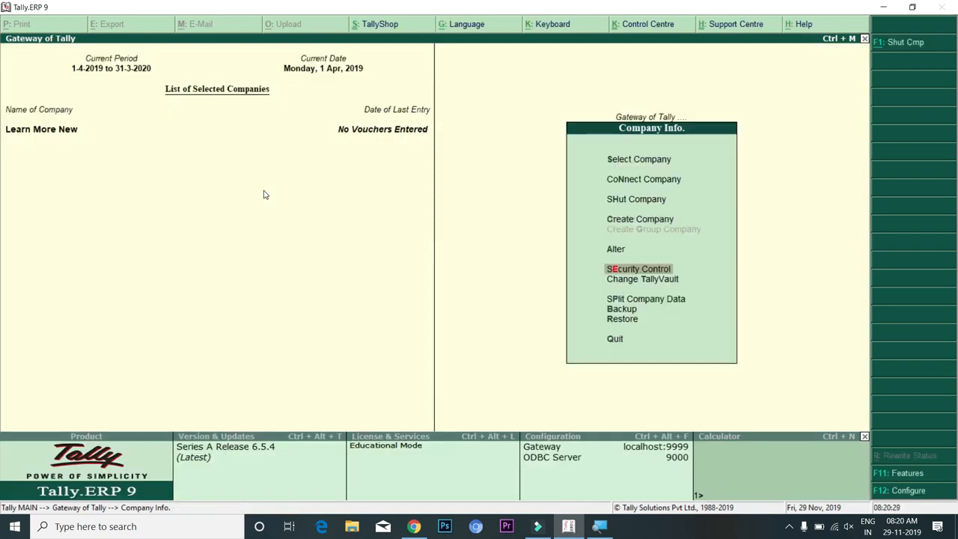
{"action": "key", "text": "alt+F1"}
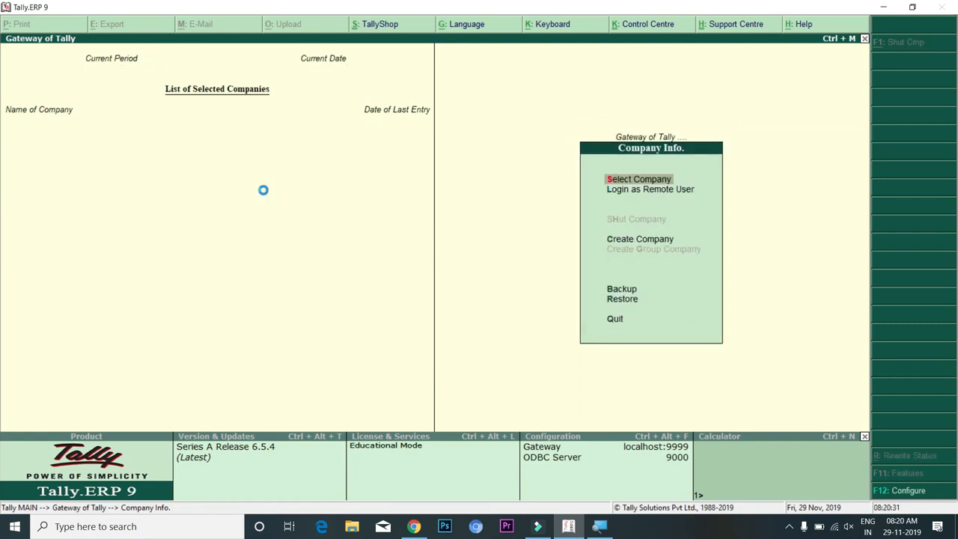
{"action": "key", "text": "Return"}
{"action": "key", "text": "Down"}
{"action": "key", "text": "Down"}
{"action": "key", "text": "Down"}
{"action": "key", "text": "Down"}
{"action": "key", "text": "Down"}
{"action": "key", "text": "Down"}
{"action": "key", "text": "Down"}
{"action": "key", "text": "Down"}
{"action": "key", "text": "Down"}
{"action": "key", "text": "Down"}
{"action": "key", "text": "Down"}
{"action": "key", "text": "Down"}
{"action": "key", "text": "Up"}
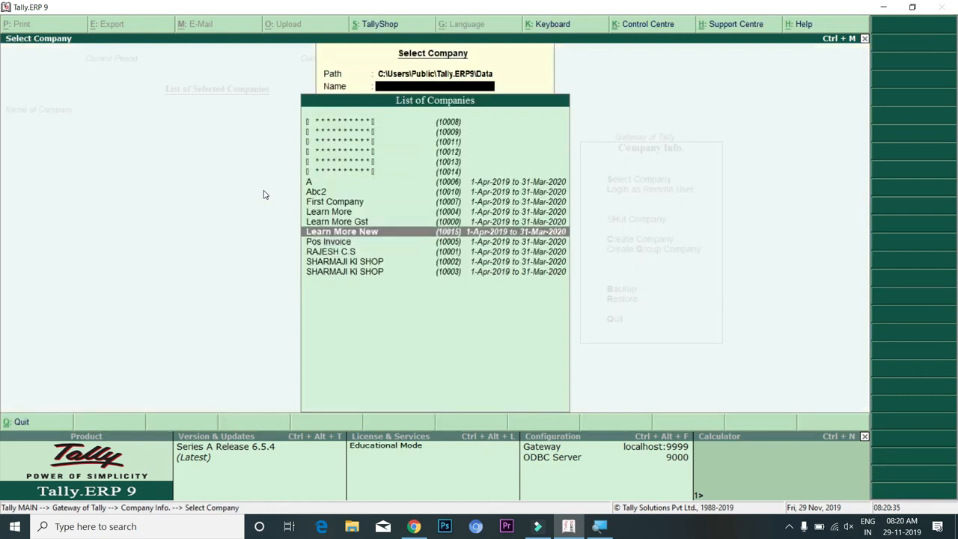
{"action": "key", "text": "Return"}
Log in as the Manager user and return to the Gateway of Tally
{"action": "type", "text": "rahul"}
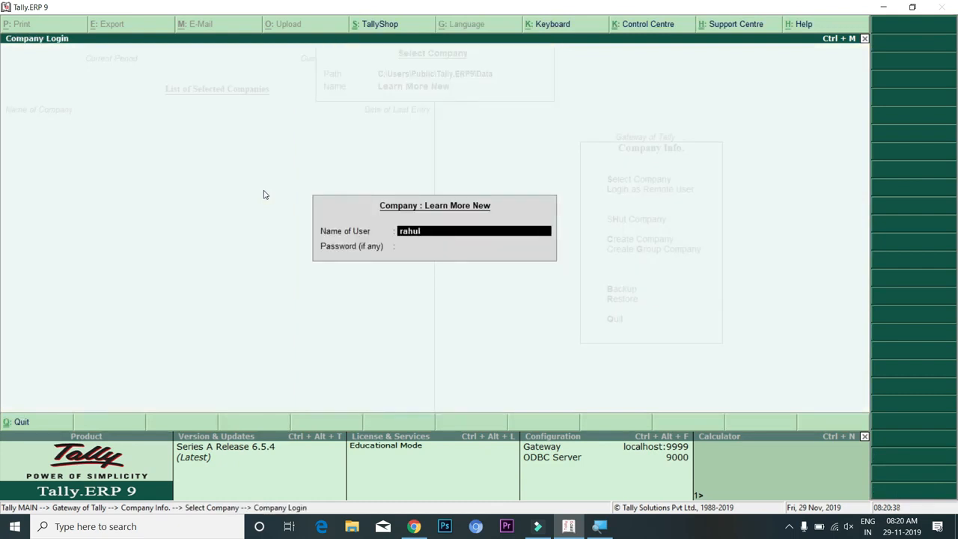
{"action": "key", "text": "Return"}
{"action": "type", "text": "**"}
{"action": "key", "text": "Return"}
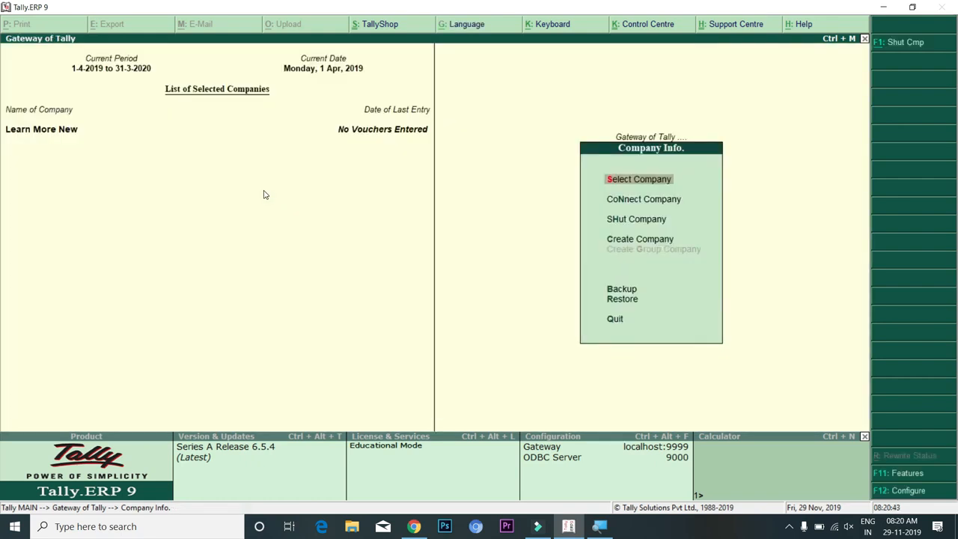
{"action": "key", "text": "Escape"}
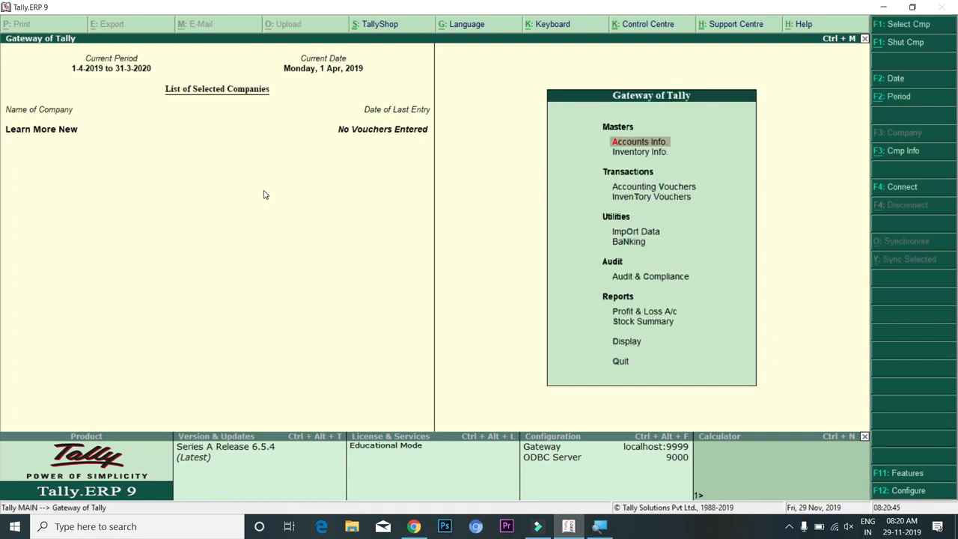
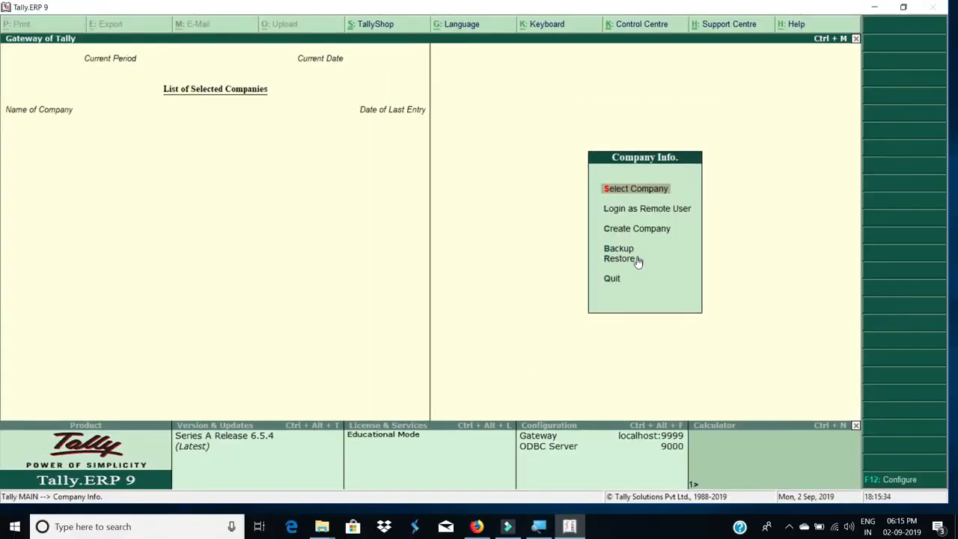
Start a company backup with C:\Users\Public\Tally.ERP9\Data as the source, then move to the destination field
{"action": "left_click", "coordinate": [627, 251]}
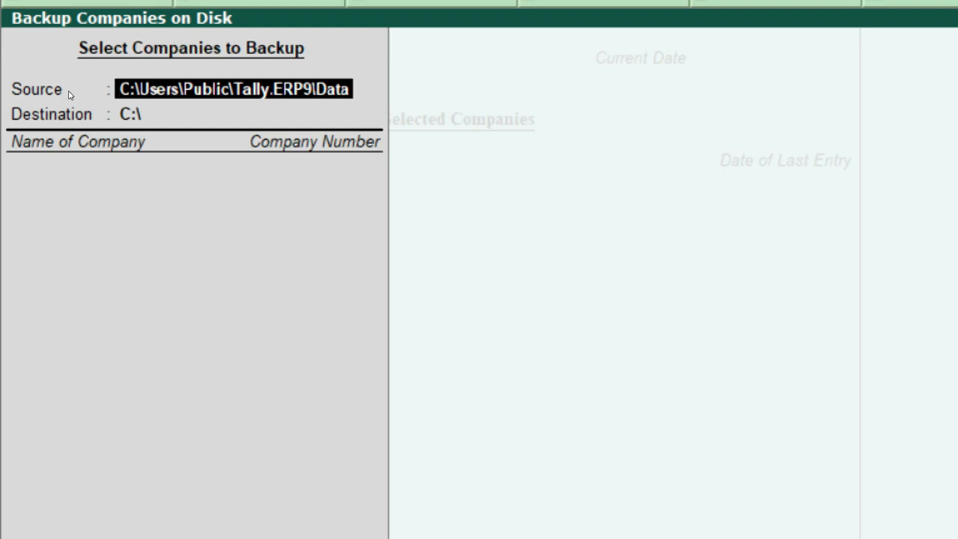
{"action": "key", "text": "Return"}
{"action": "key", "text": "BackSpace"}
{"action": "key", "text": "Return"}
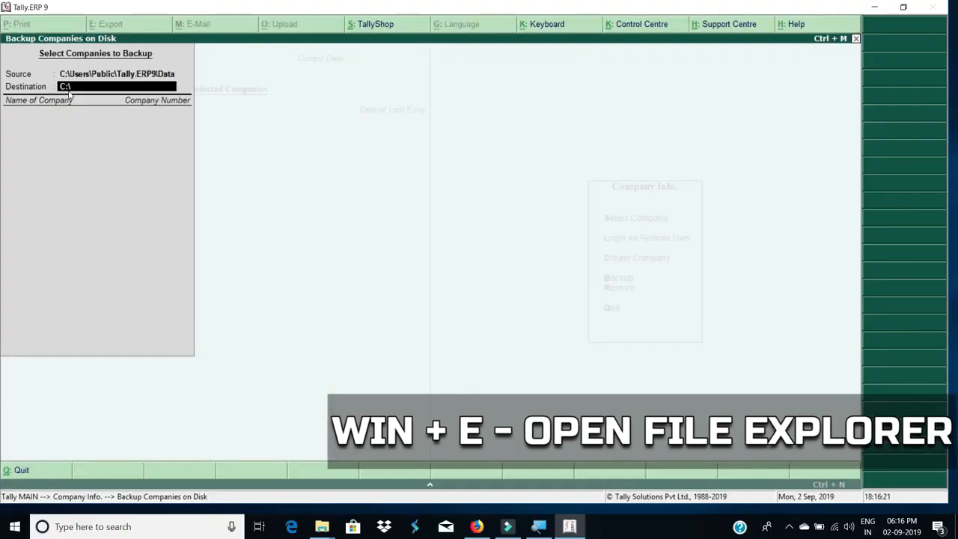
{"action": "key", "text": "super+e"}
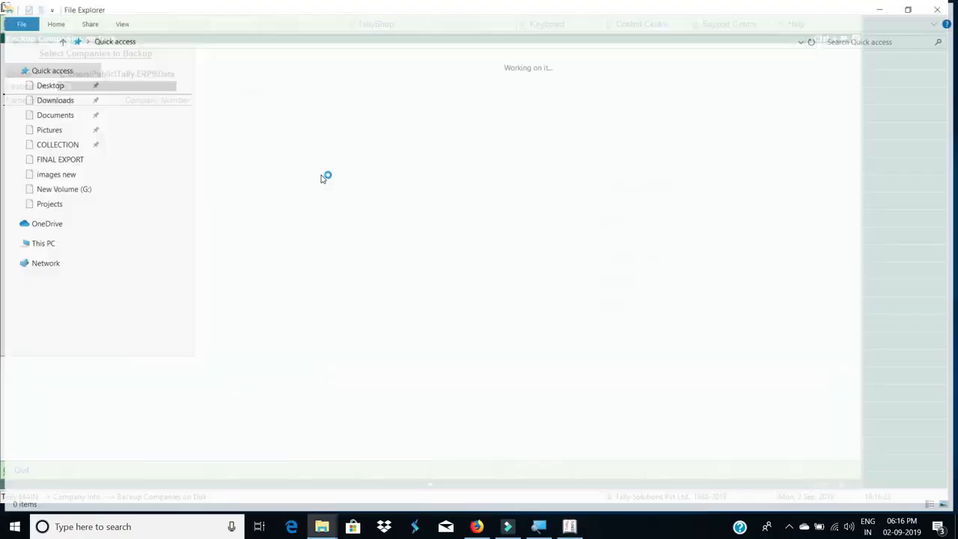
Open the EOS_DIGITAL (F:) drive from This PC, confirm it is empty, and return to Tally
{"action": "left_click", "coordinate": [34, 244]}
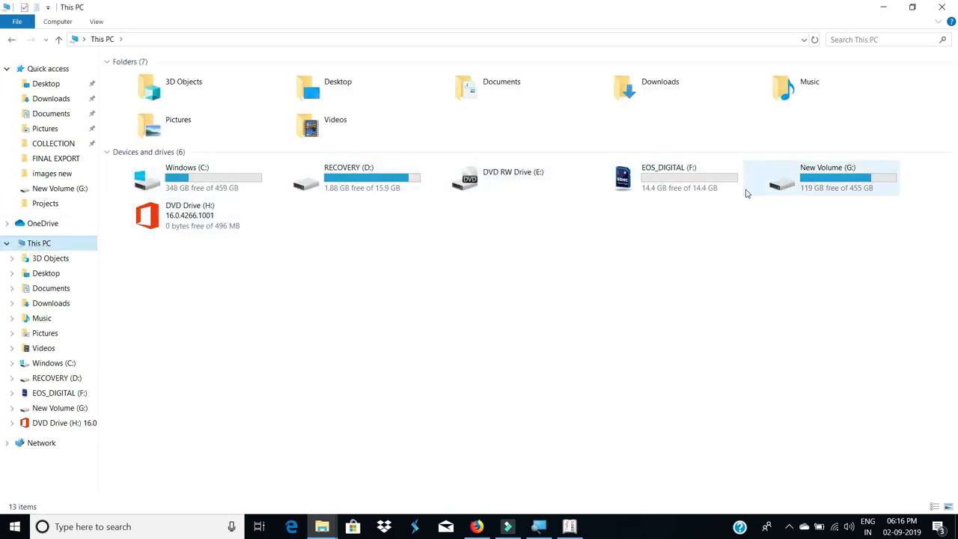
{"action": "left_click", "coordinate": [692, 187]}
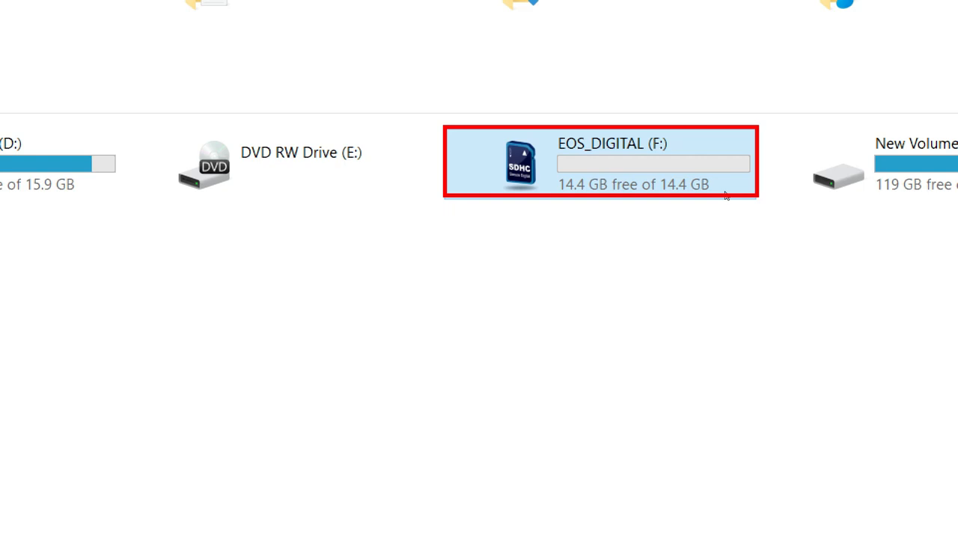
{"action": "double_click", "coordinate": [724, 193]}
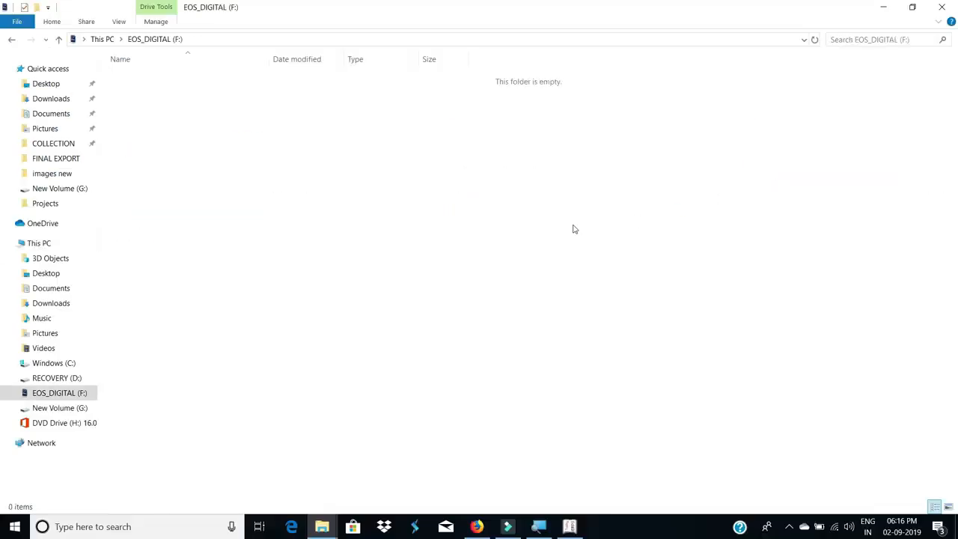
{"action": "key", "text": "BackSpace"}
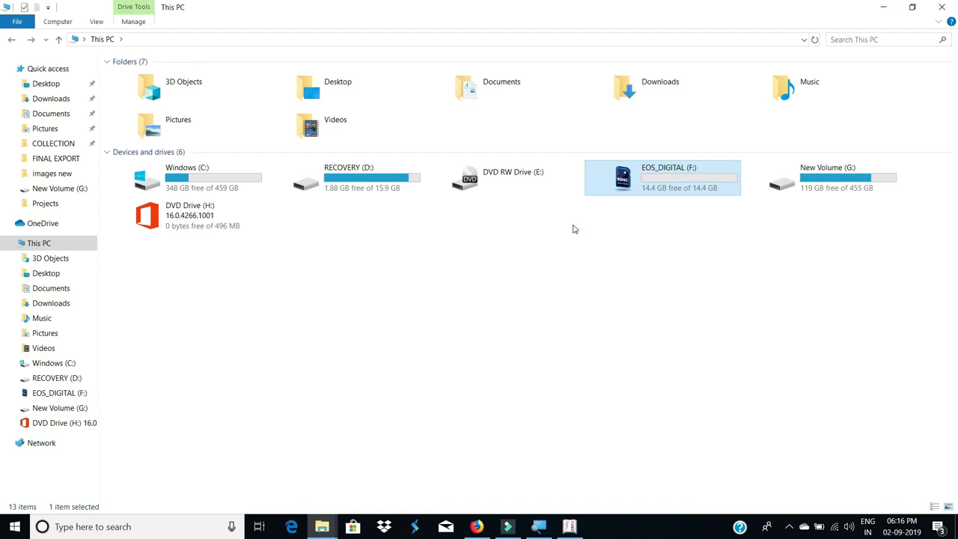
{"action": "key", "text": "alt"}
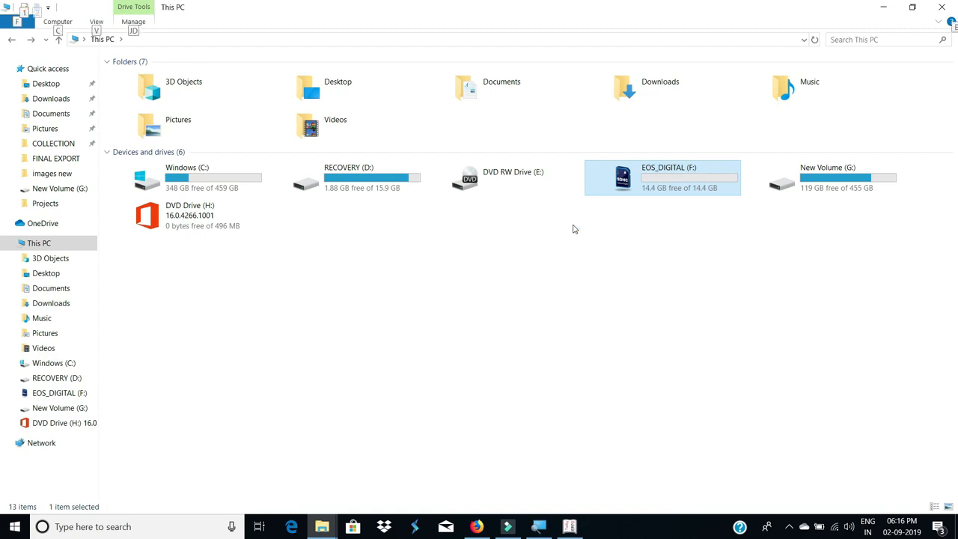
{"action": "key", "text": "alt+Tab"}
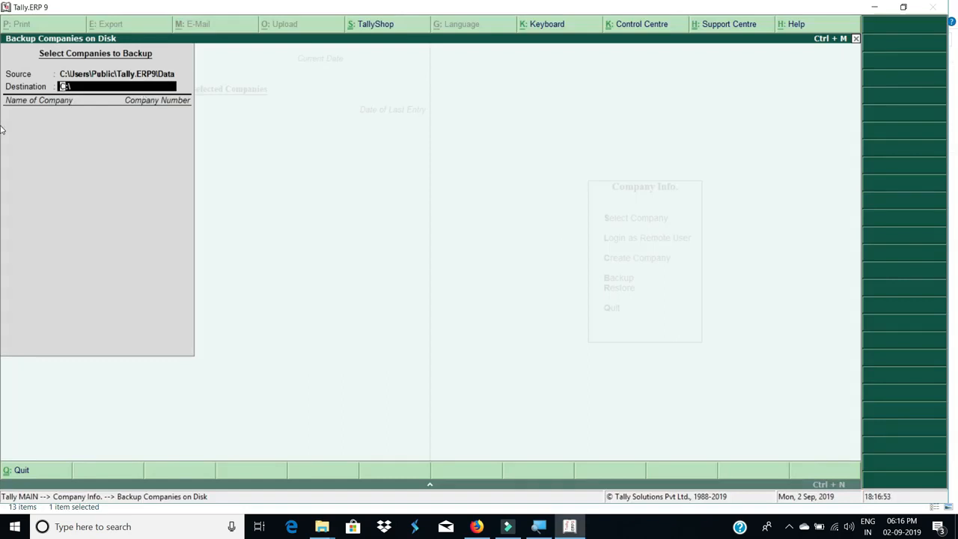
Enter F:\TALLYBACKUP as the backup destination to bring up the companies available for backup
{"action": "key", "text": "alt+Tab"}
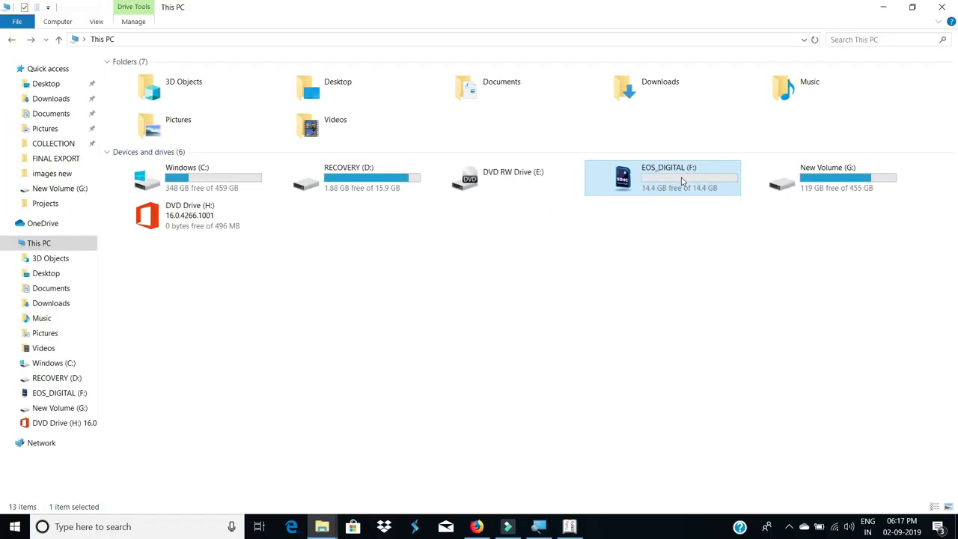
{"action": "key", "text": "alt+Tab"}
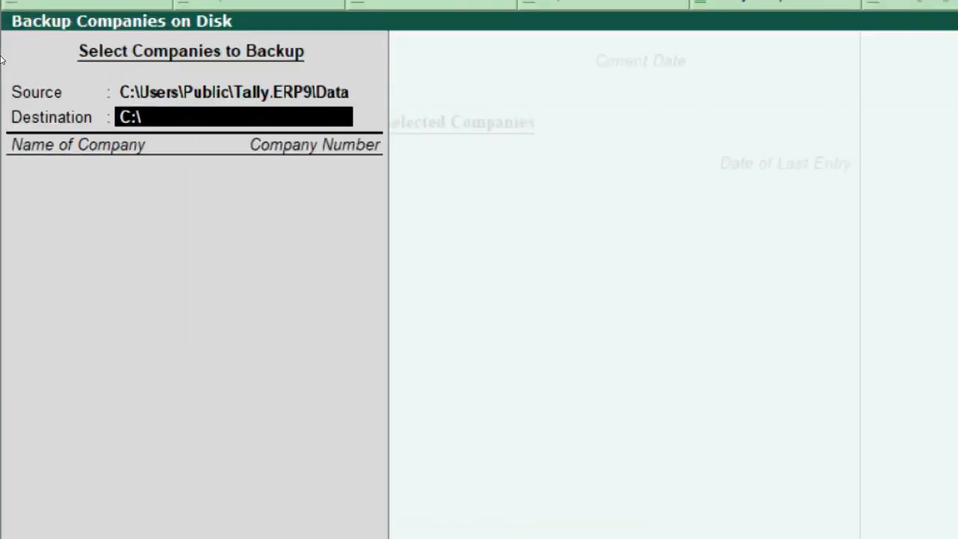
{"action": "type", "text": "F:\\"}
{"action": "type", "text": "TALLYBACKUP"}
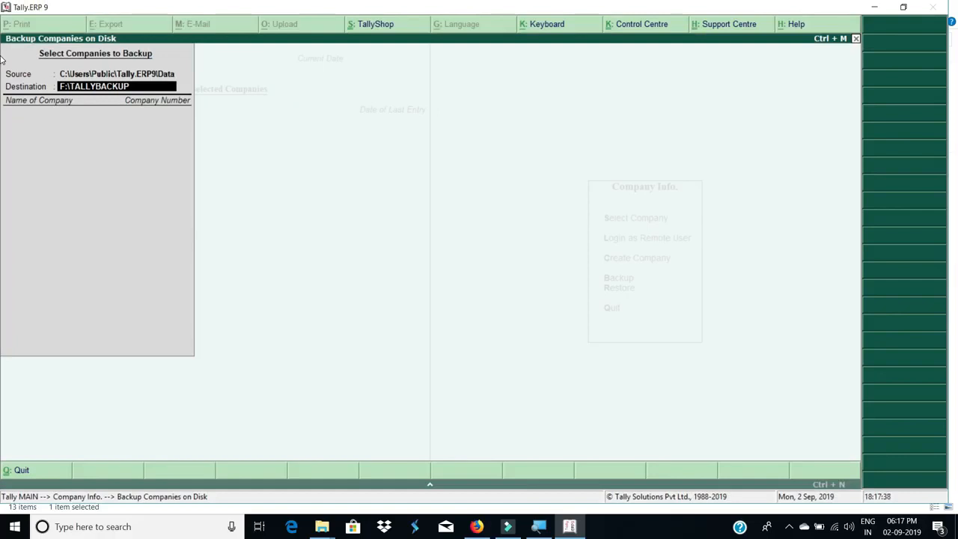
{"action": "key", "text": "Return"}
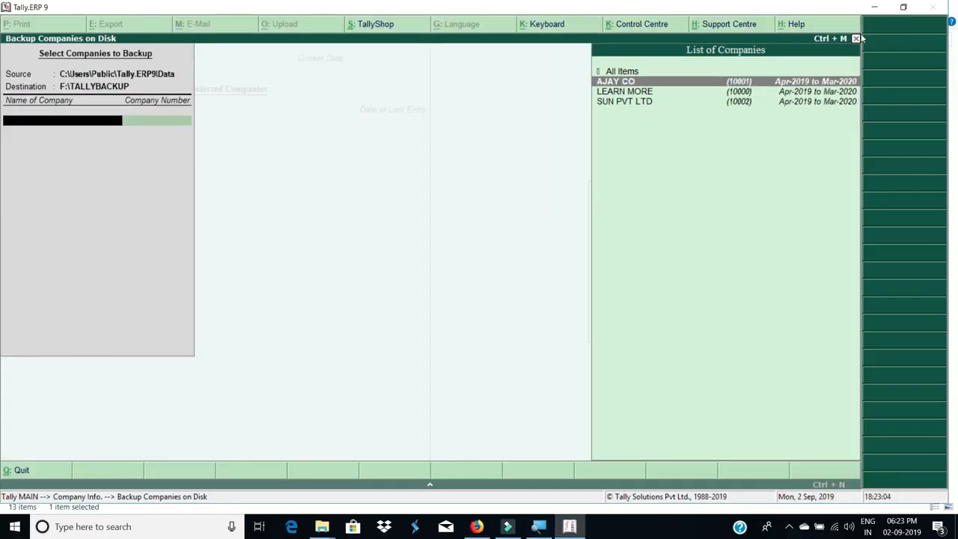
Select LEARN MORE and AJAY CO, end the list, and accept the backup
{"action": "key", "text": "Down"}
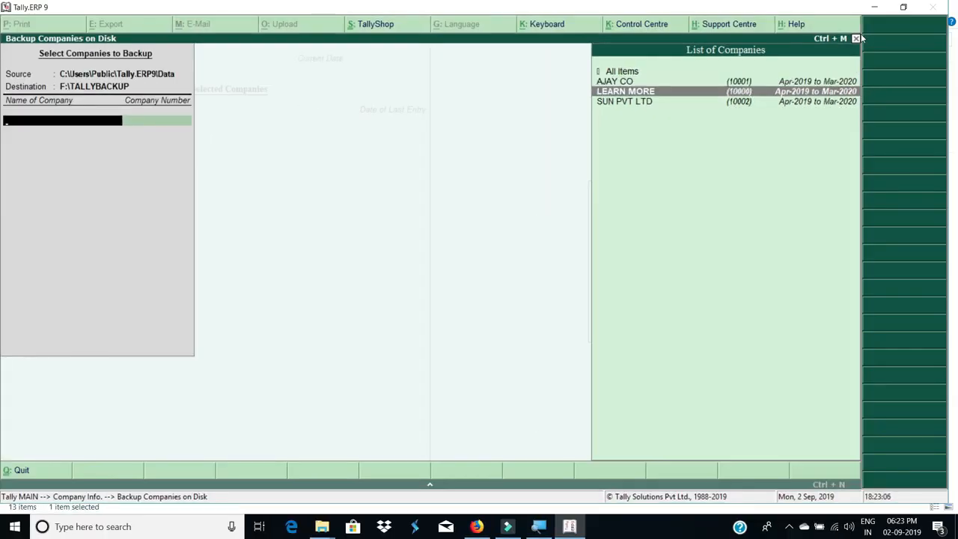
{"action": "key", "text": "Return"}
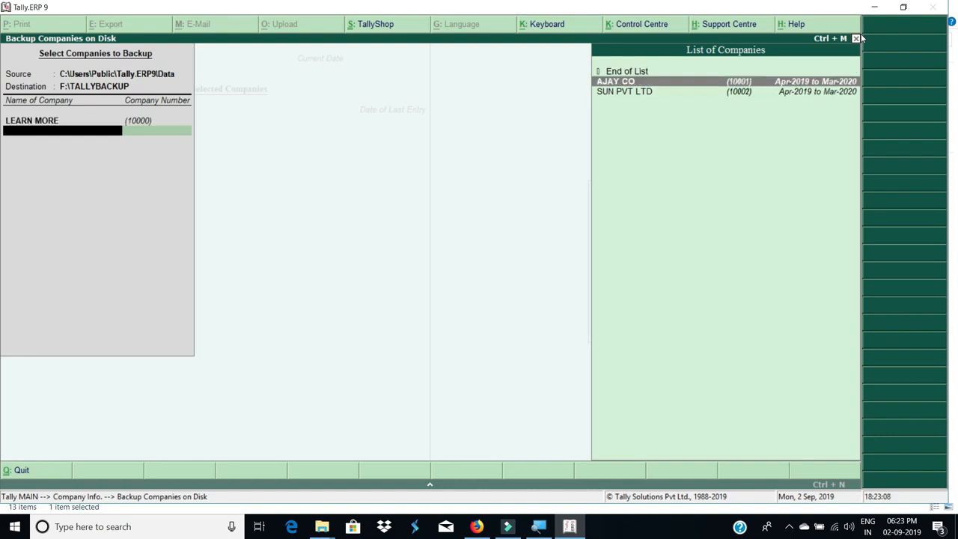
{"action": "left_click", "coordinate": [666, 83]}
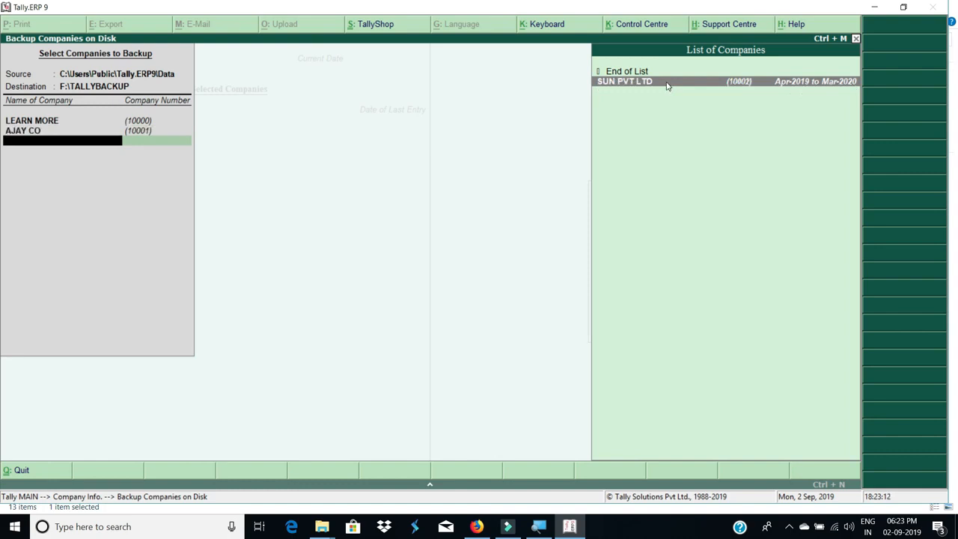
{"action": "key", "text": "Up"}
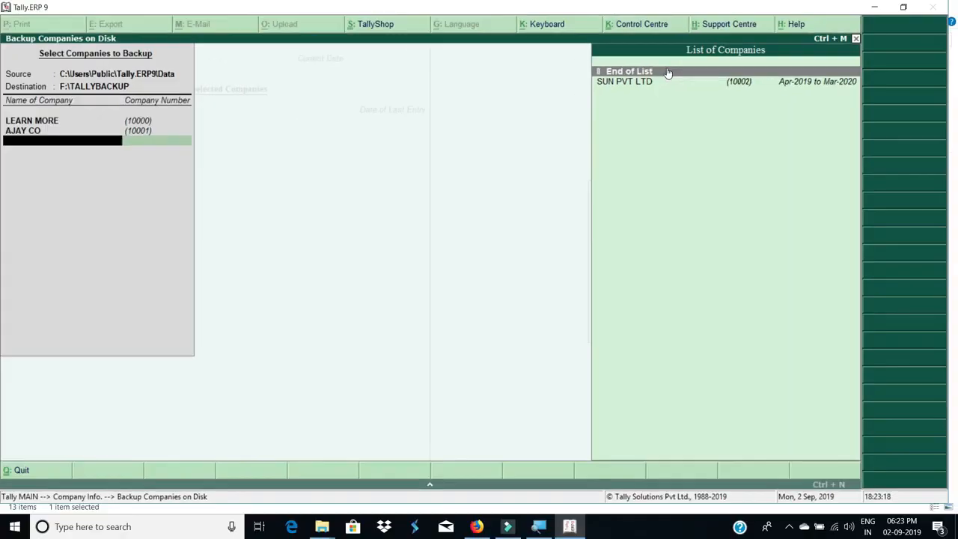
{"action": "key", "text": "Return"}
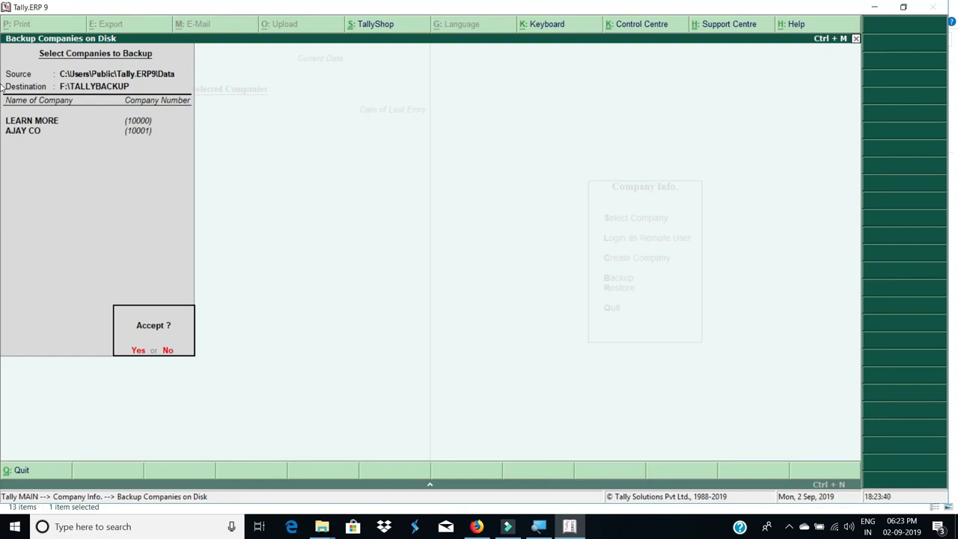
{"action": "key", "text": "Return"}
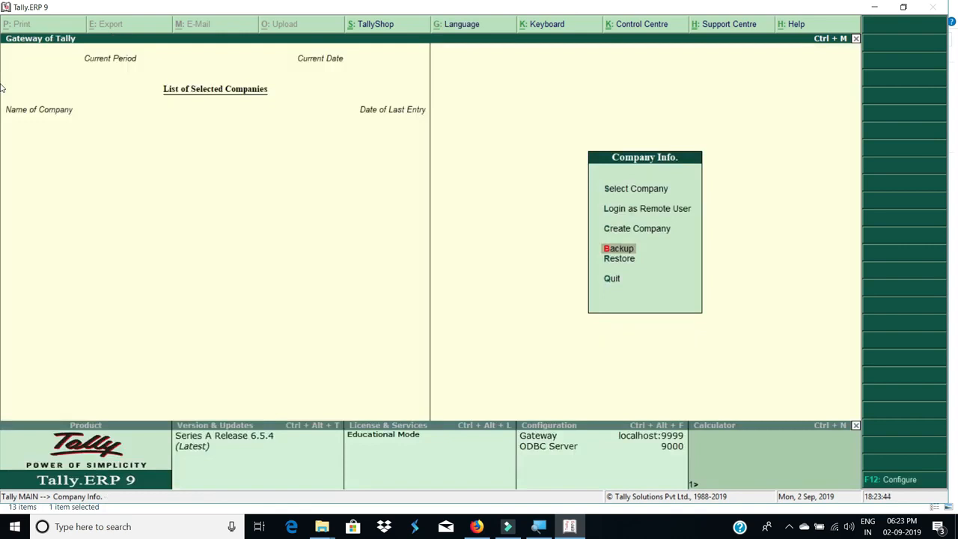
{"action": "key", "text": "alt+Tab"}
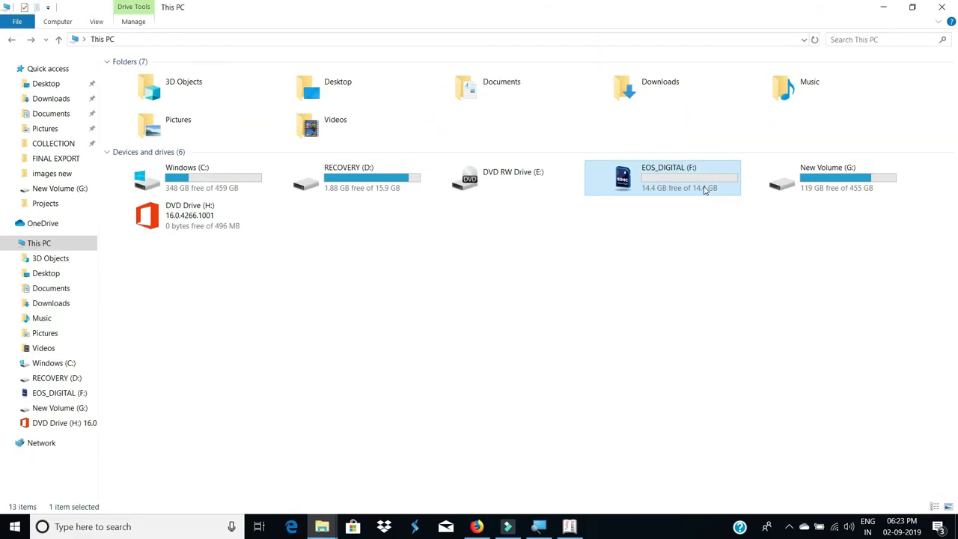
Verify that F:\TALLYBACKUP holds TBK900_10000.001 and TBK900_10001.001, then return to Tally
{"action": "double_click", "coordinate": [703, 190]}
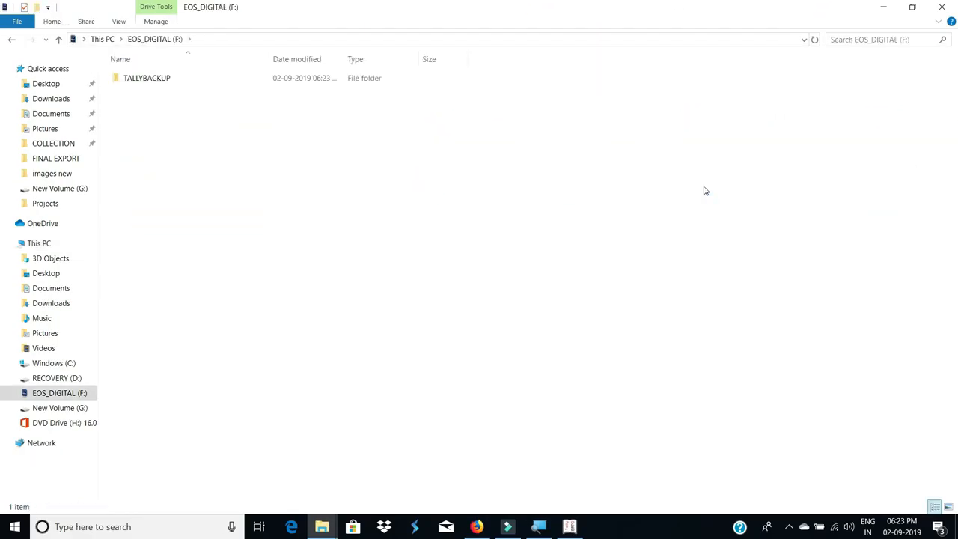
{"action": "left_click", "coordinate": [143, 85]}
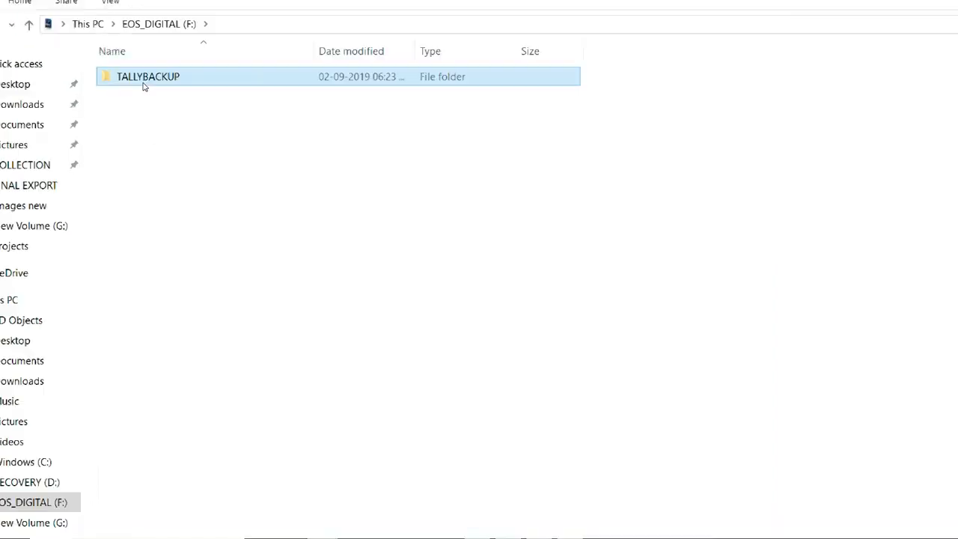
{"action": "double_click", "coordinate": [144, 84]}
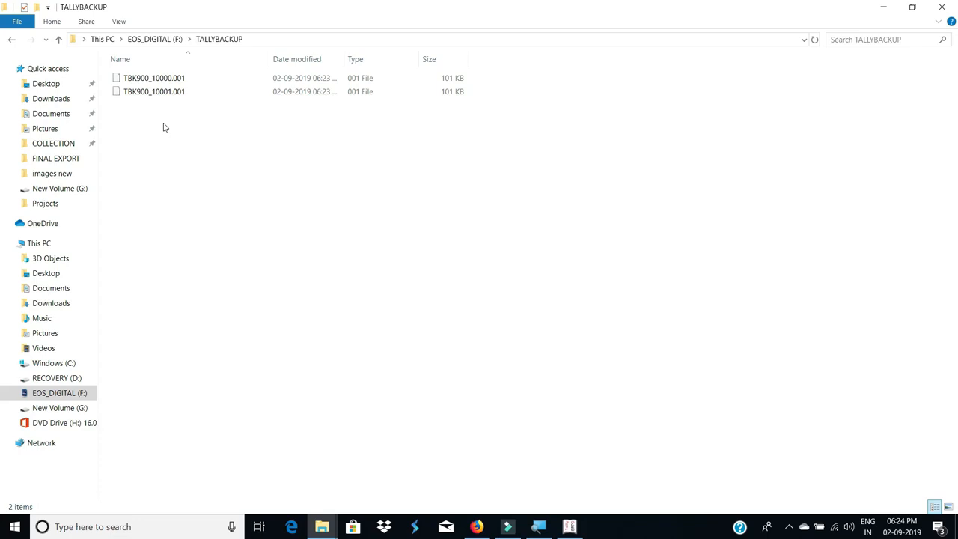
{"action": "key", "text": "alt+Tab"}
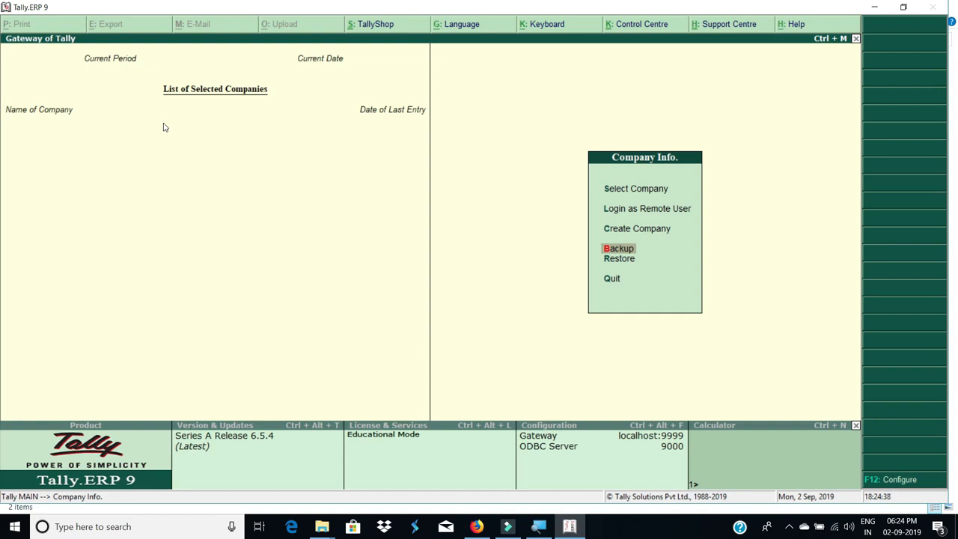
Load AJAY CO from Select Company and bring up its Company Info menu with Alt+F3
{"action": "key", "text": "alt+Tab"}
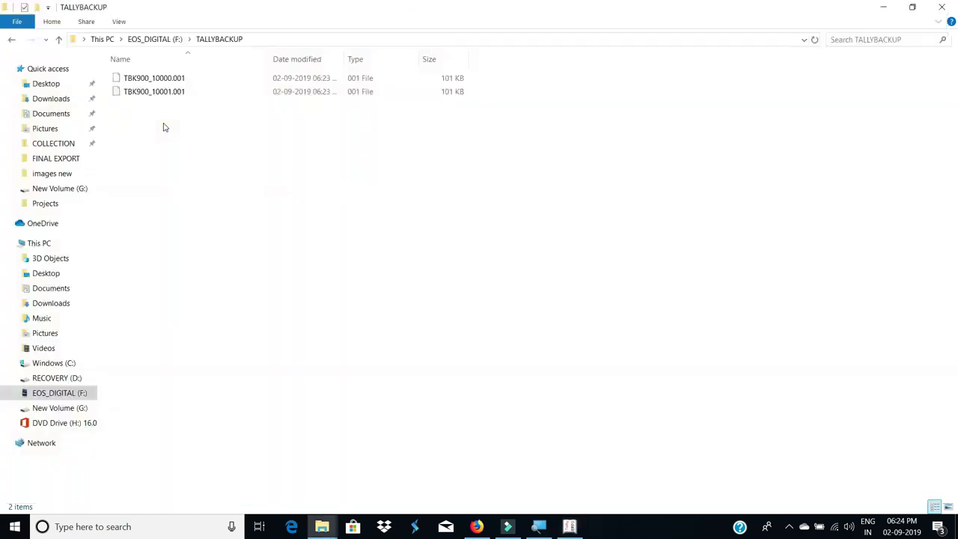
{"action": "key", "text": "alt+Tab"}
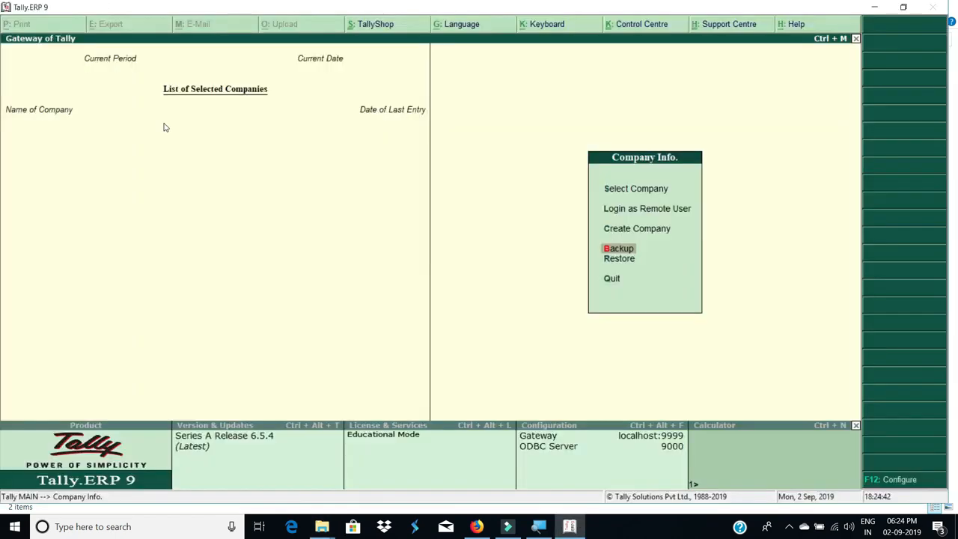
{"action": "key", "text": "Up"}
{"action": "key", "text": "Up"}
{"action": "key", "text": "Up"}
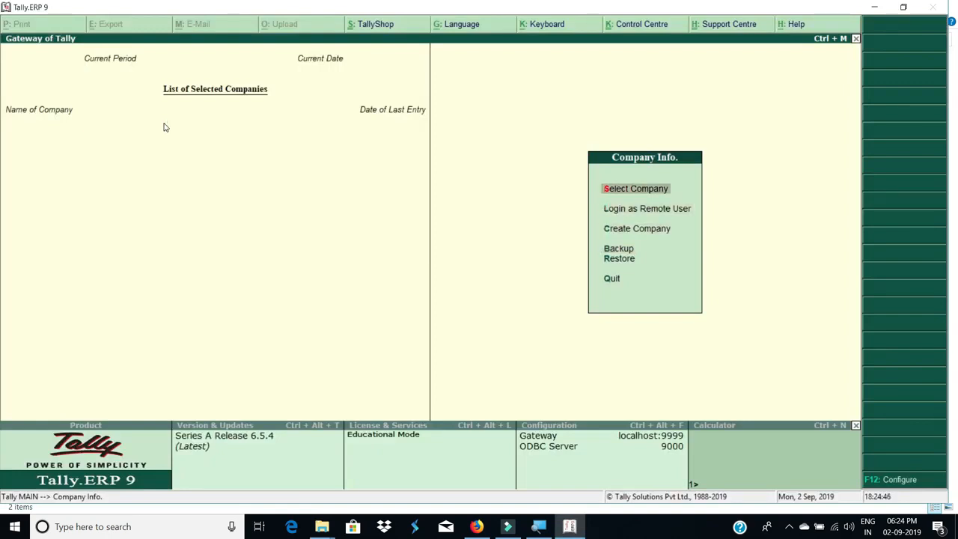
{"action": "key", "text": "Return"}
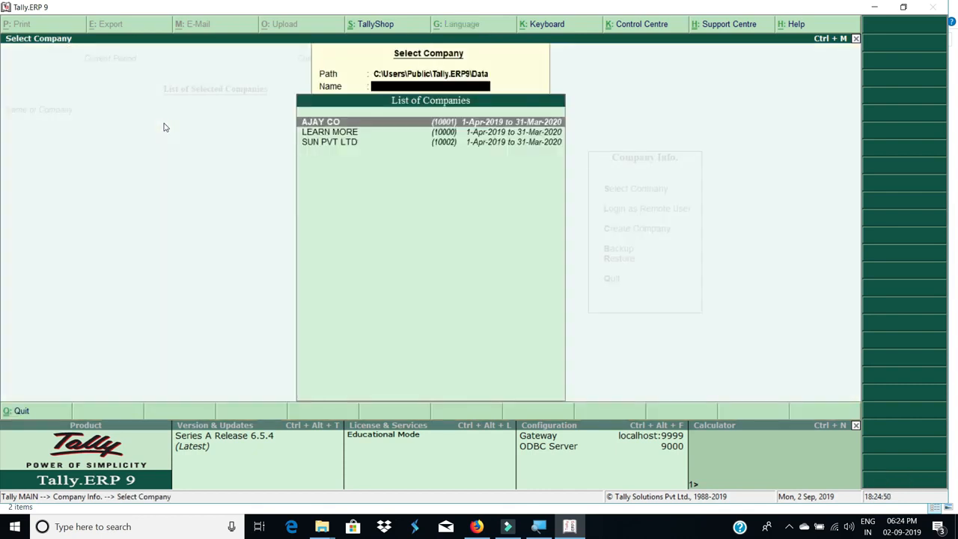
{"action": "key", "text": "Return"}
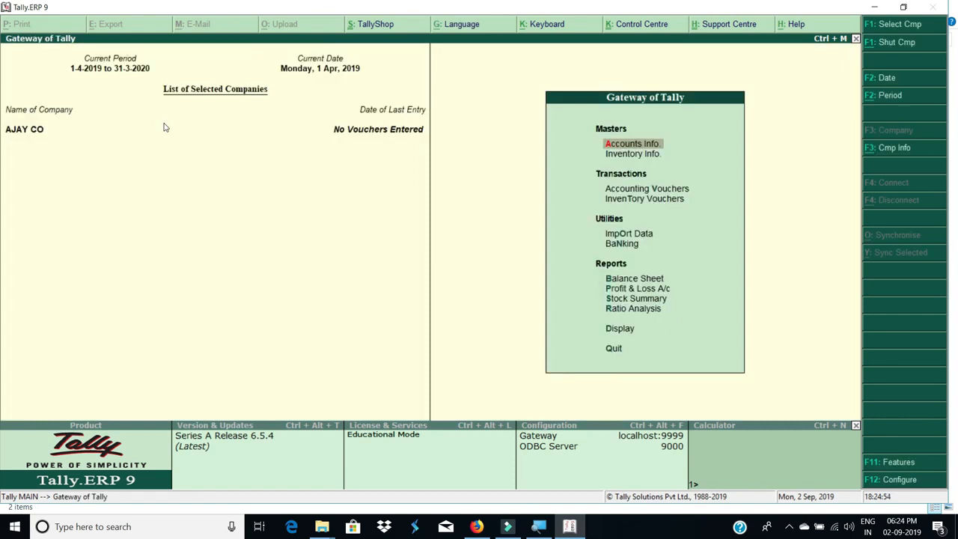
{"action": "key", "text": "alt+F3"}
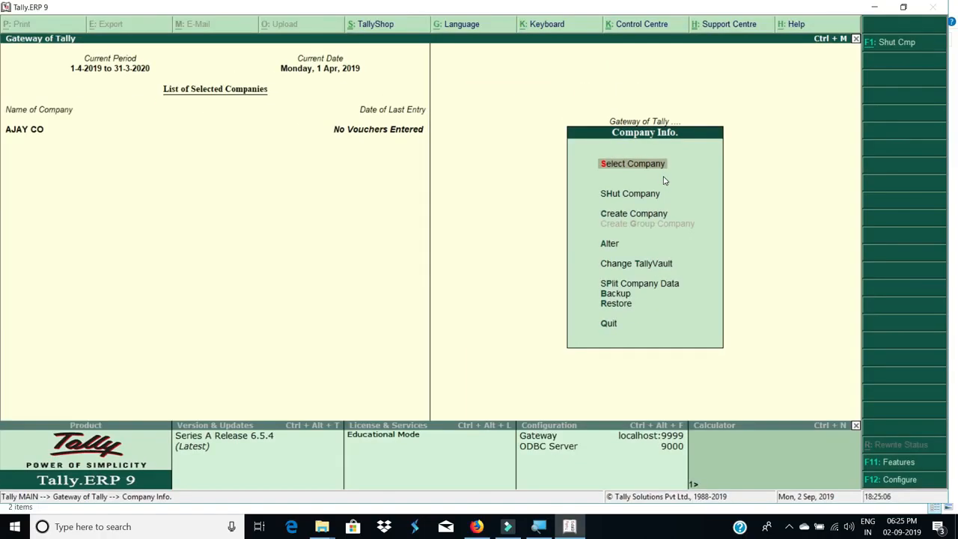
Delete AJAY CO through Alter, confirming both deletion prompts
{"action": "key", "text": "Down"}
{"action": "key", "text": "Down"}
{"action": "key", "text": "Down"}
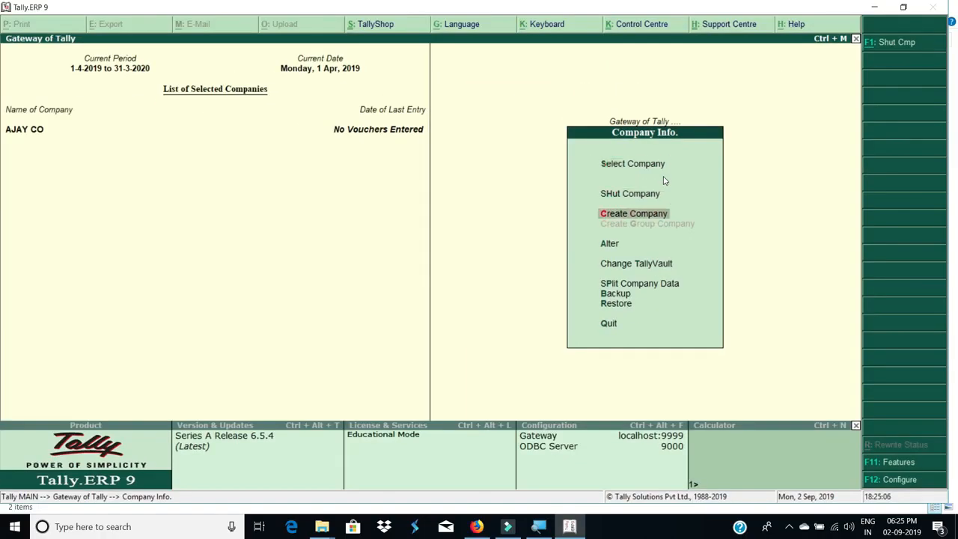
{"action": "key", "text": "s"}
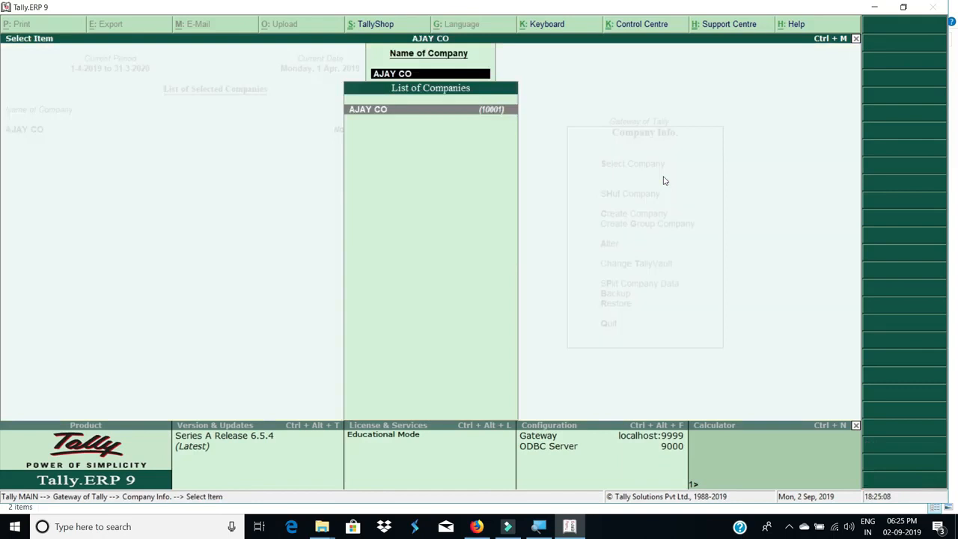
{"action": "key", "text": "Return"}
{"action": "key", "text": "alt+d"}
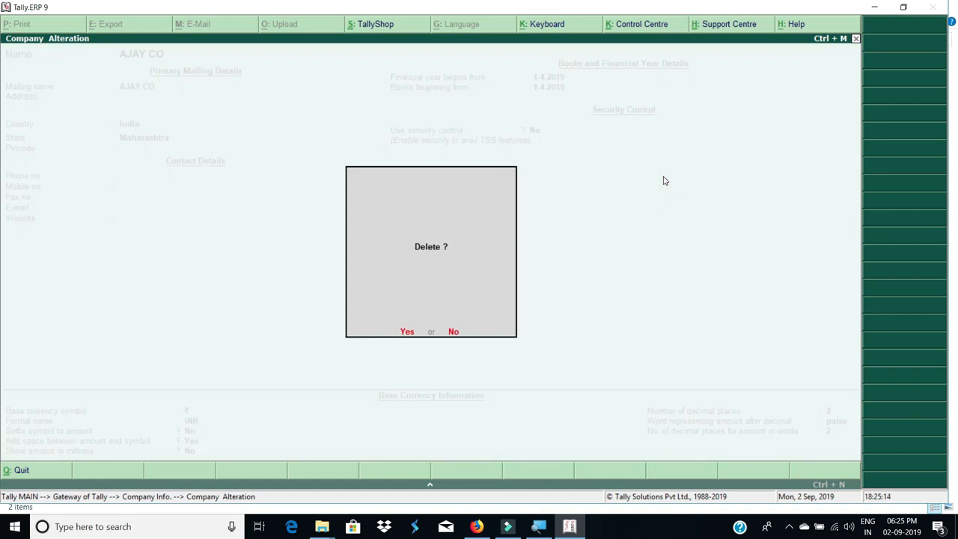
{"action": "key", "text": "y"}
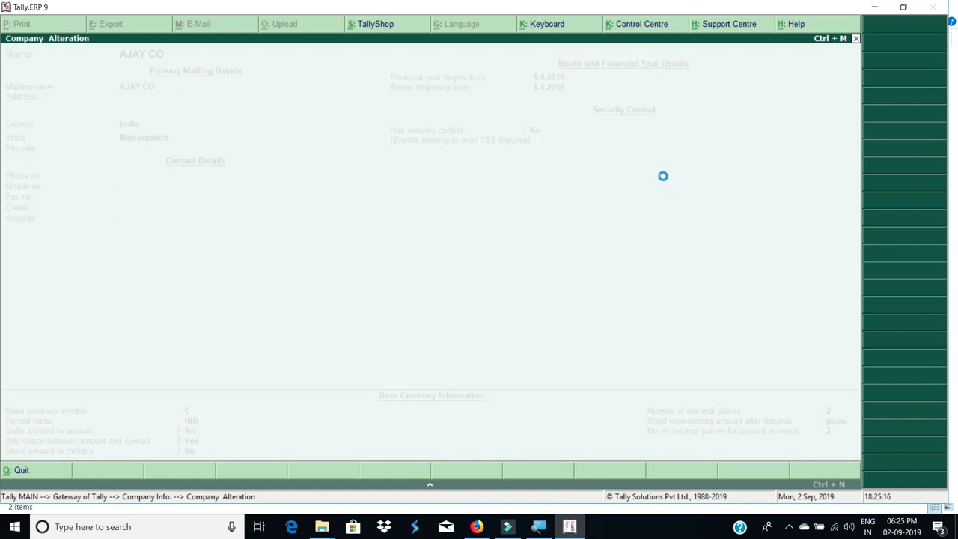
{"action": "key", "text": "y"}
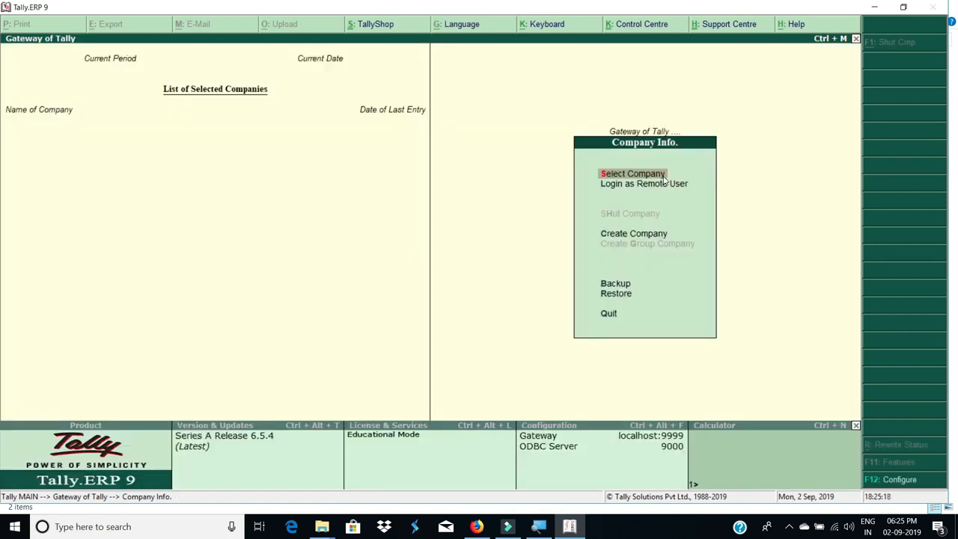
Load LEARN MORE, open it for alteration, and delete it
{"action": "key", "text": "Down"}
{"action": "key", "text": "Down"}
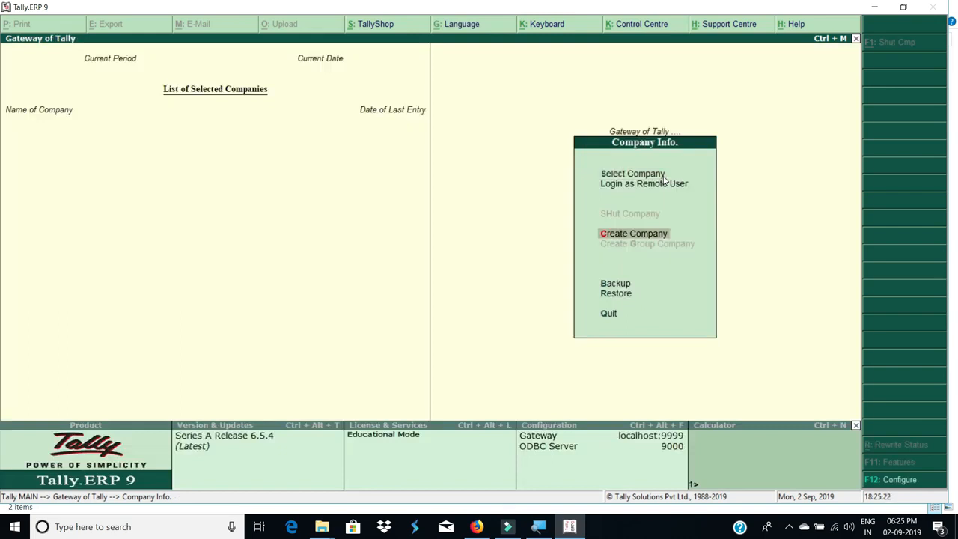
{"action": "left_click", "coordinate": [662, 175]}
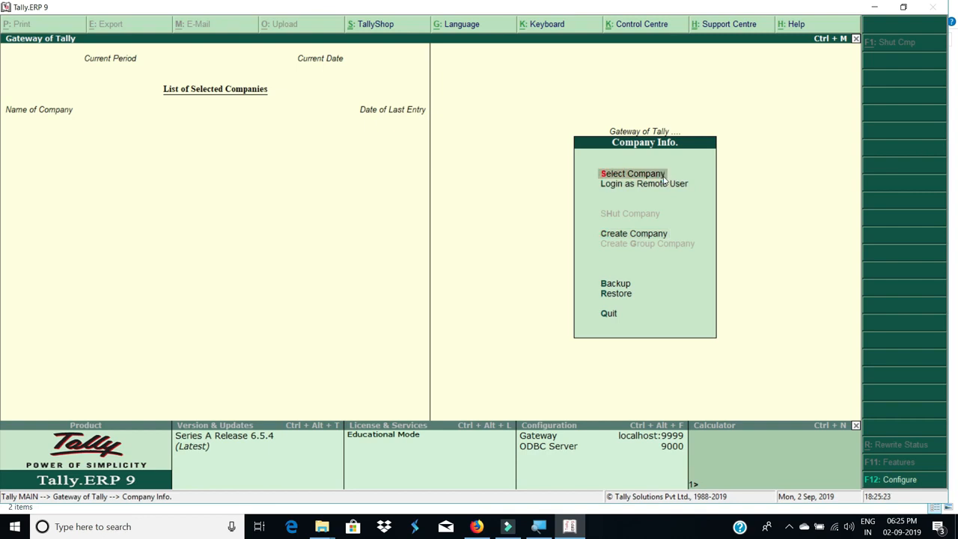
{"action": "key", "text": "Down"}
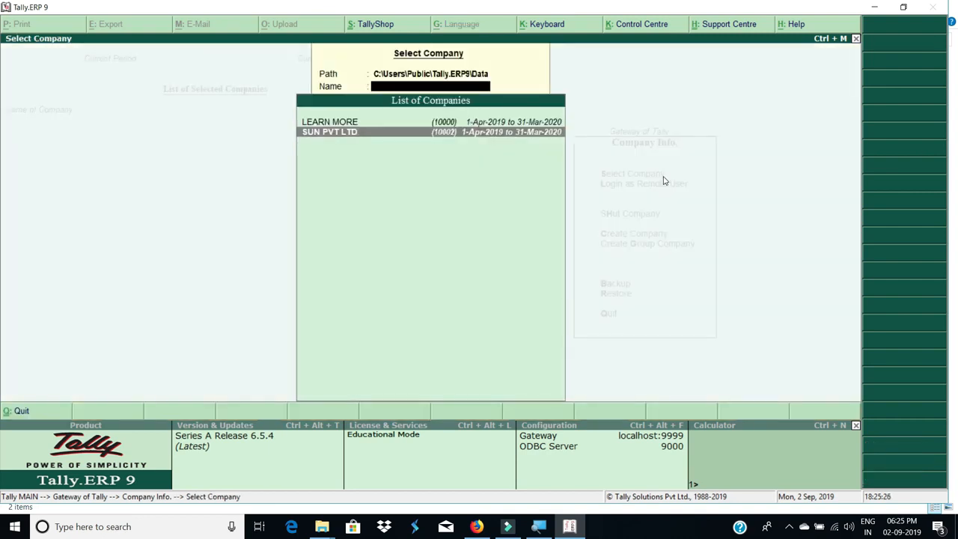
{"action": "key", "text": "Up"}
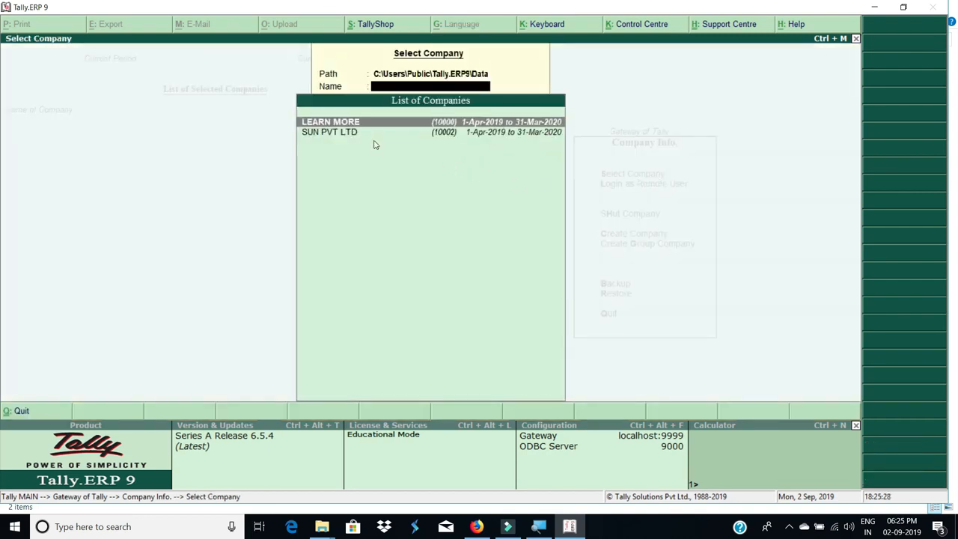
{"action": "key", "text": "Return"}
{"action": "key", "text": "Down"}
{"action": "key", "text": "Down"}
{"action": "key", "text": "Down"}
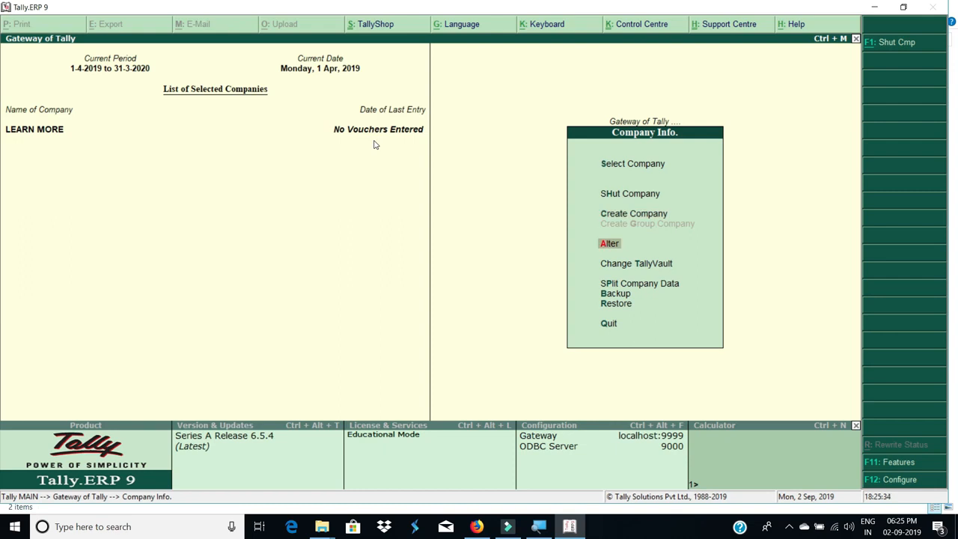
{"action": "key", "text": "Return"}
{"action": "key", "text": "Return"}
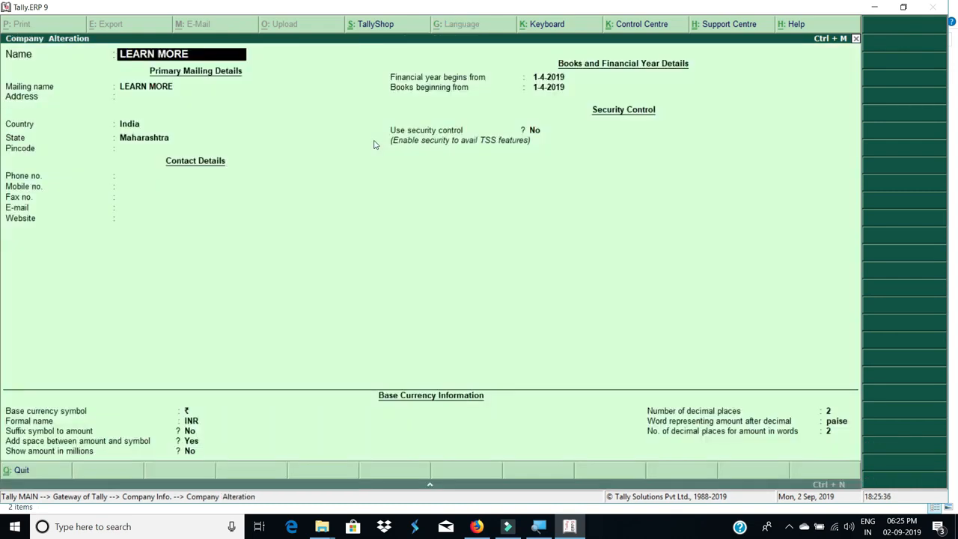
{"action": "key", "text": "alt+d"}
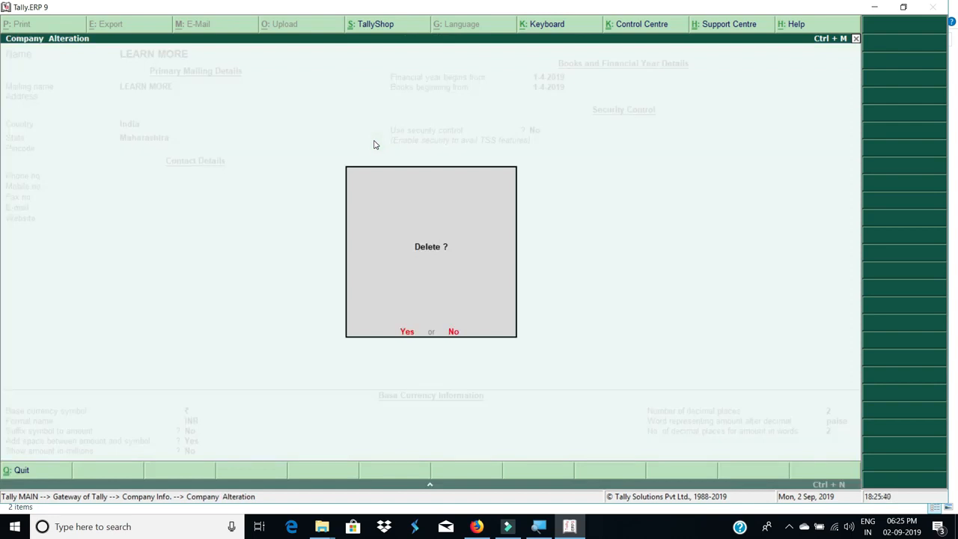
{"action": "key", "text": "y"}
{"action": "key", "text": "y"}
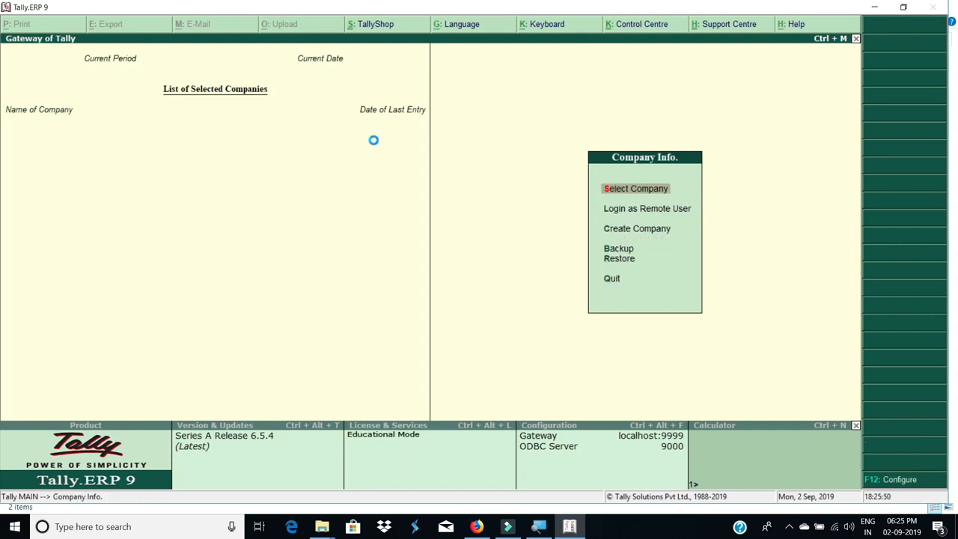
{"action": "key", "text": "Return"}
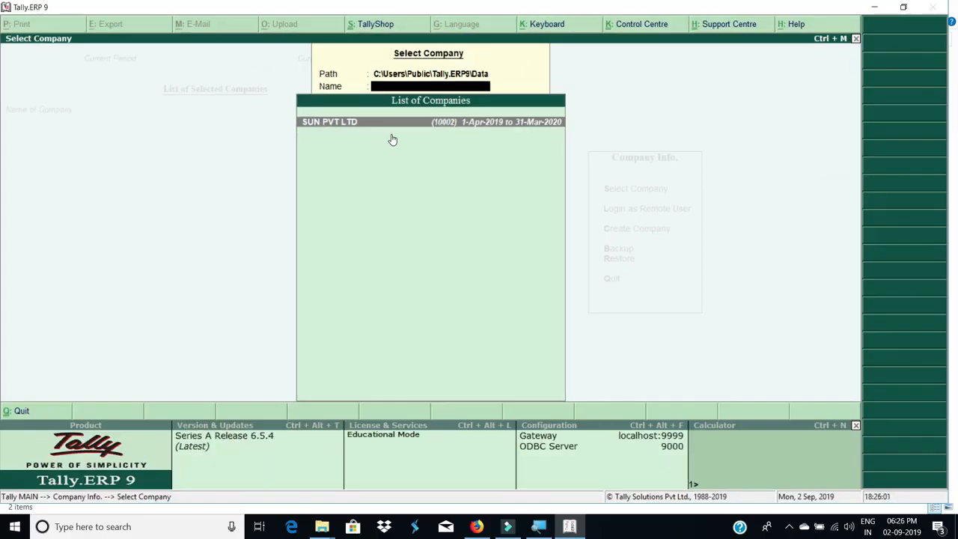
{"action": "key", "text": "Escape"}
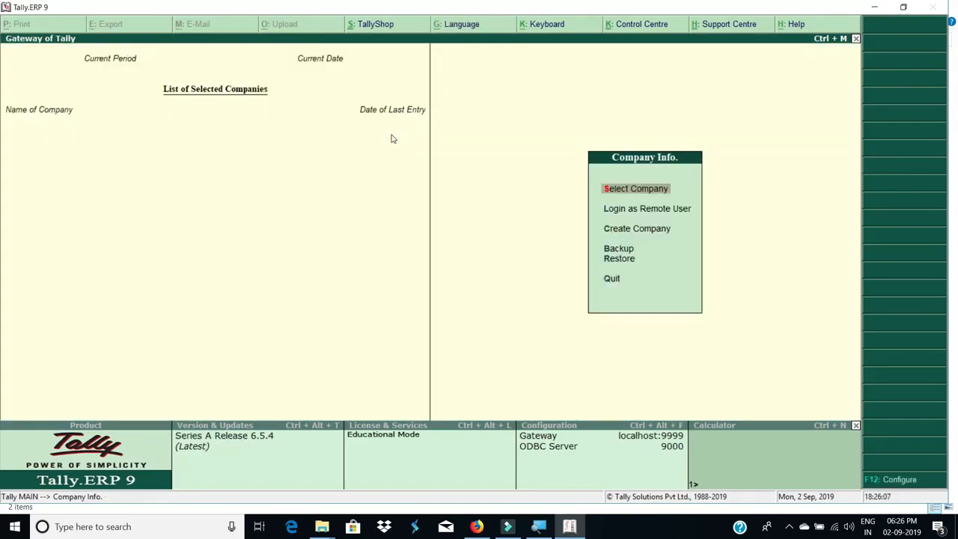
{"action": "key", "text": "Down"}
{"action": "key", "text": "Down"}
{"action": "key", "text": "Down"}
{"action": "key", "text": "Down"}
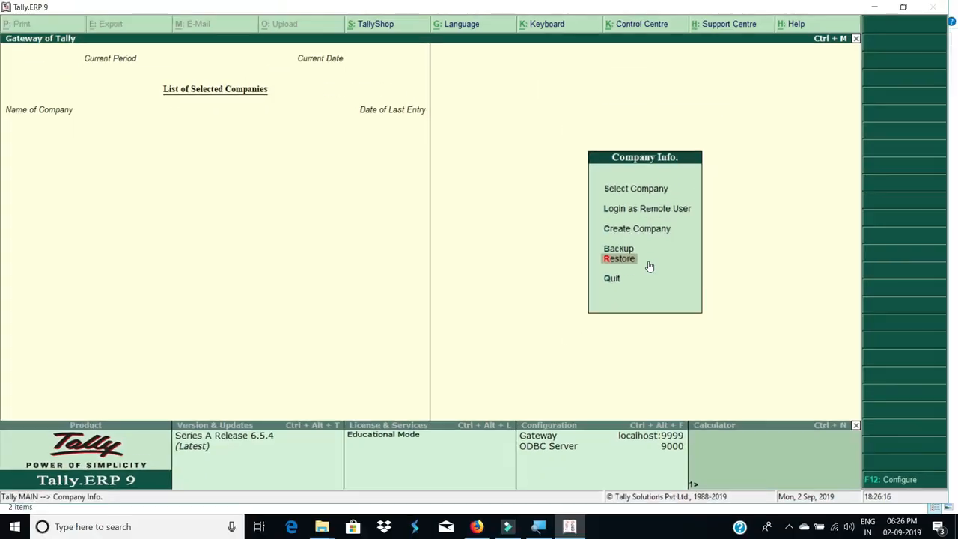
Start a restore from F:\TALLYBACKUP and pick AJAY CO and LEARN MORE
{"action": "left_click", "coordinate": [647, 262]}
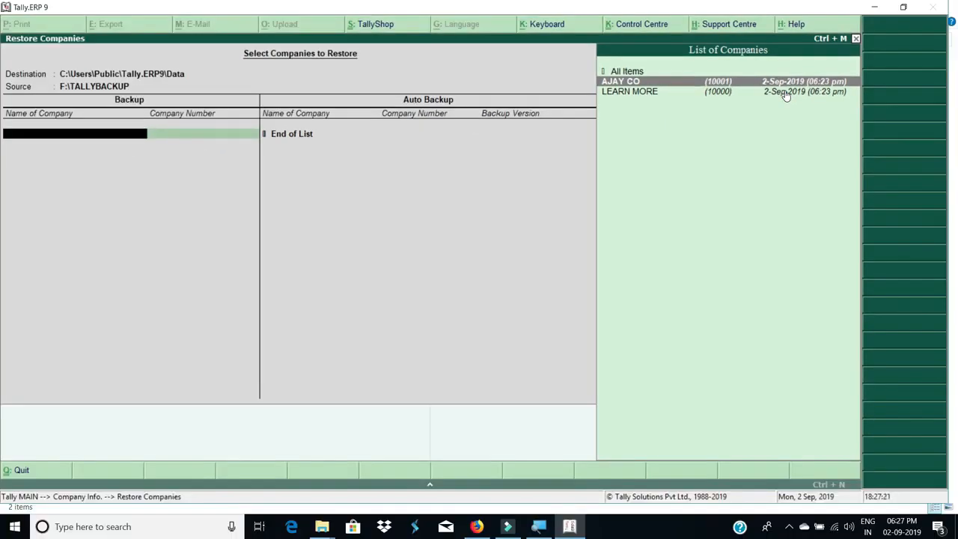
{"action": "key", "text": "Up"}
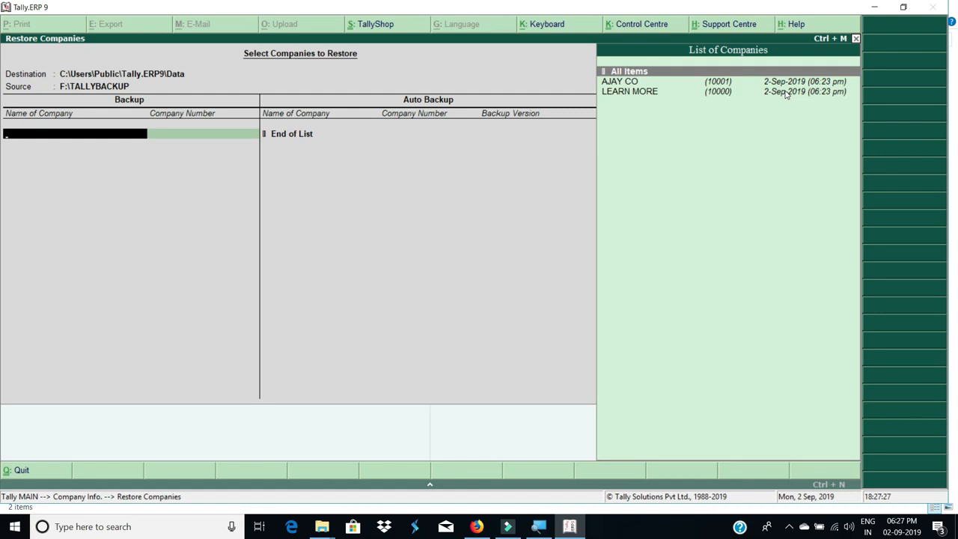
{"action": "key", "text": "Return"}
{"action": "key", "text": "n"}
{"action": "key", "text": "Down"}
{"action": "key", "text": "Return"}
{"action": "key", "text": "Down"}
{"action": "key", "text": "Return"}
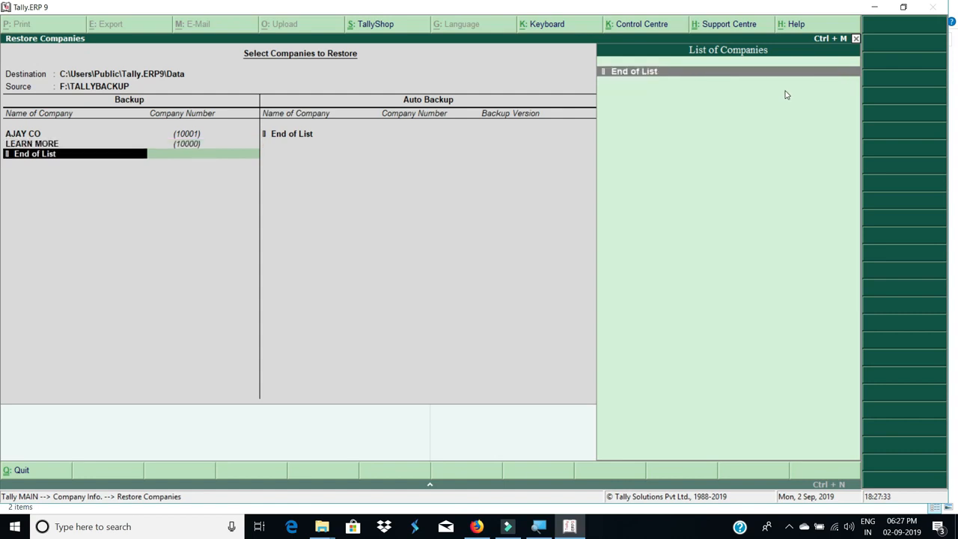
End the company list and accept restoring AJAY CO and LEARN MORE
{"action": "key", "text": "Return"}
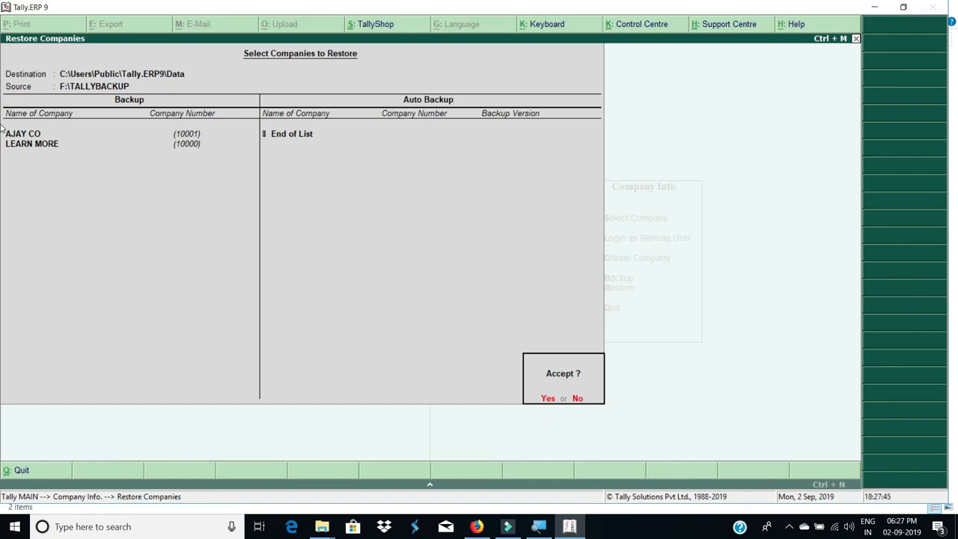
{"action": "key", "text": "Return"}
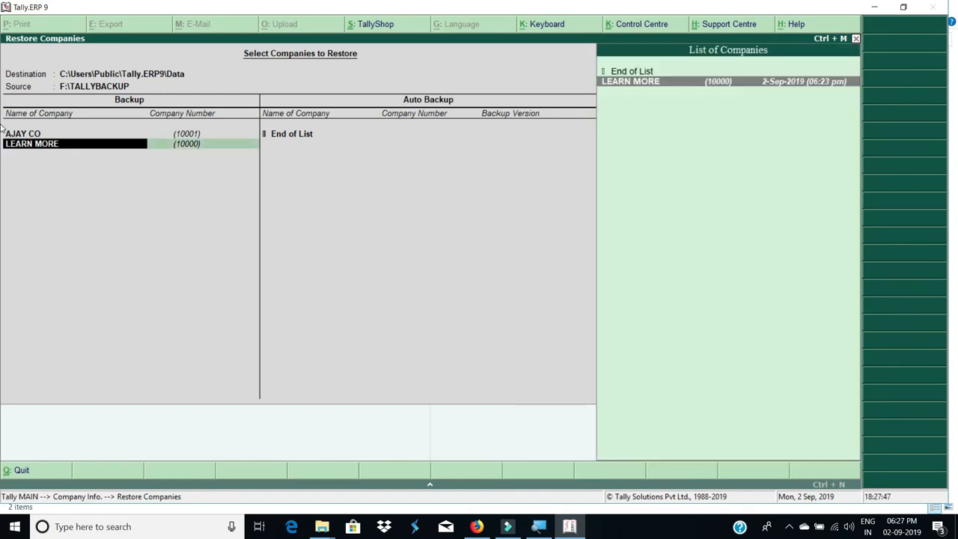
{"action": "key", "text": "Return"}
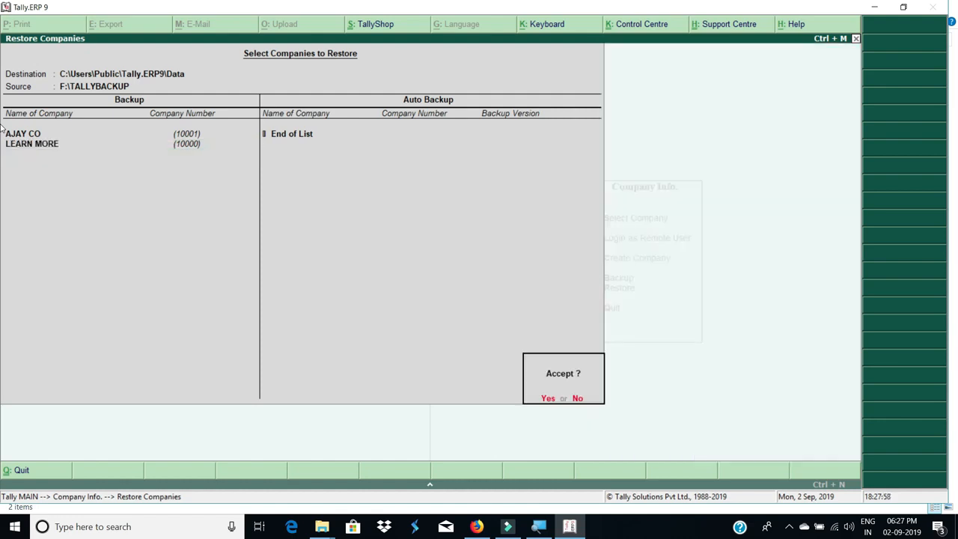
{"action": "key", "text": "Return"}
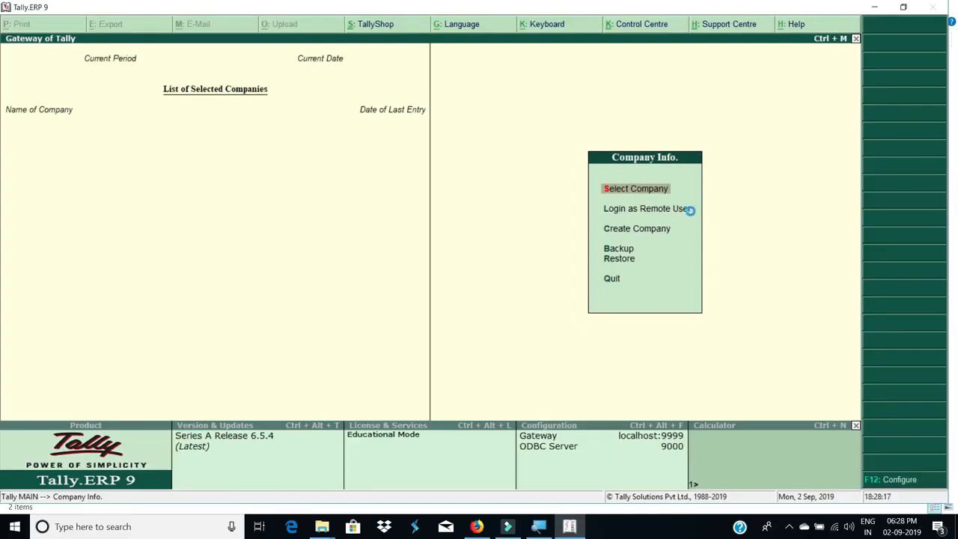
Confirm AJAY CO, LEARN MORE and SUN PVT LTD appear in the company list, then close it
{"action": "key", "text": "Return"}
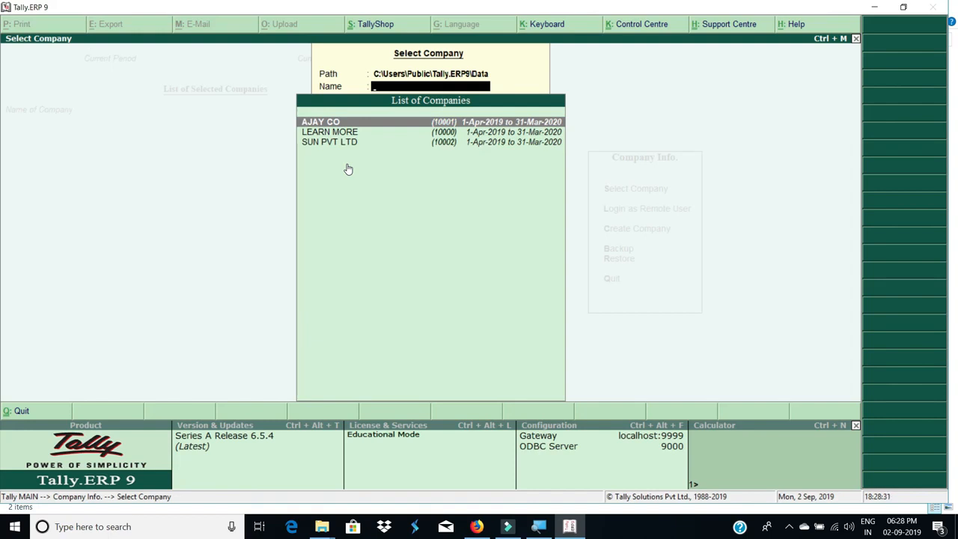
{"action": "key", "text": "Escape"}
{"action": "key", "text": "Escape"}
{"action": "key", "text": "Escape"}
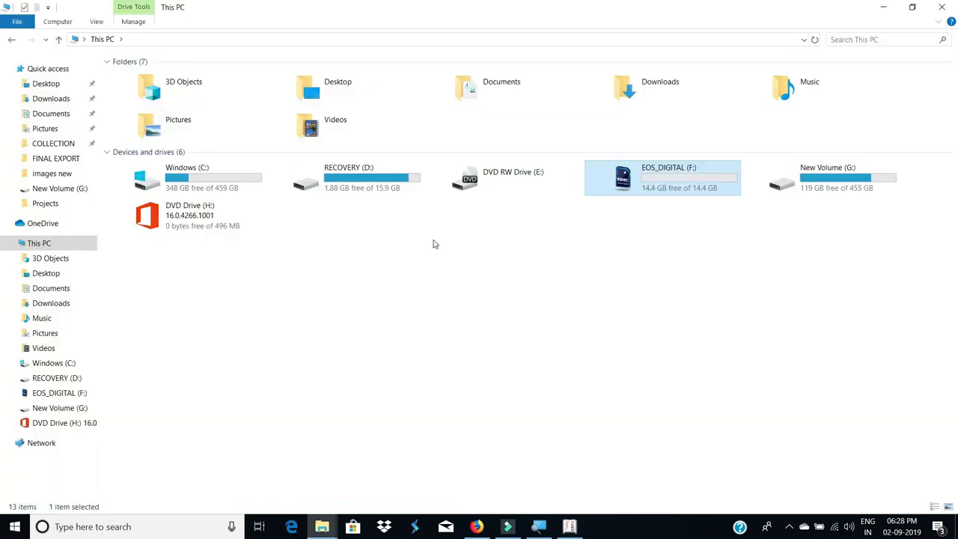
{"action": "left_click", "coordinate": [194, 182]}
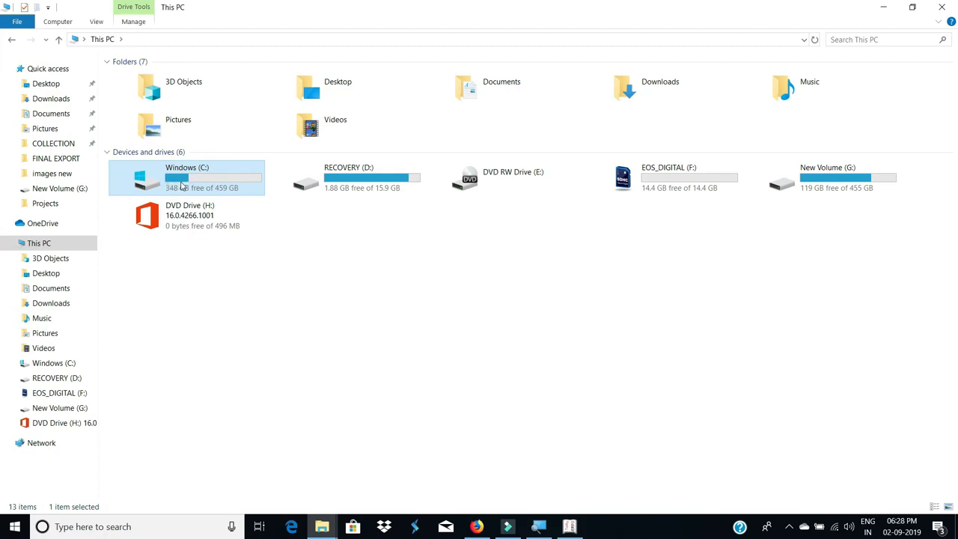
{"action": "mouse_move", "coordinate": [181, 187]}
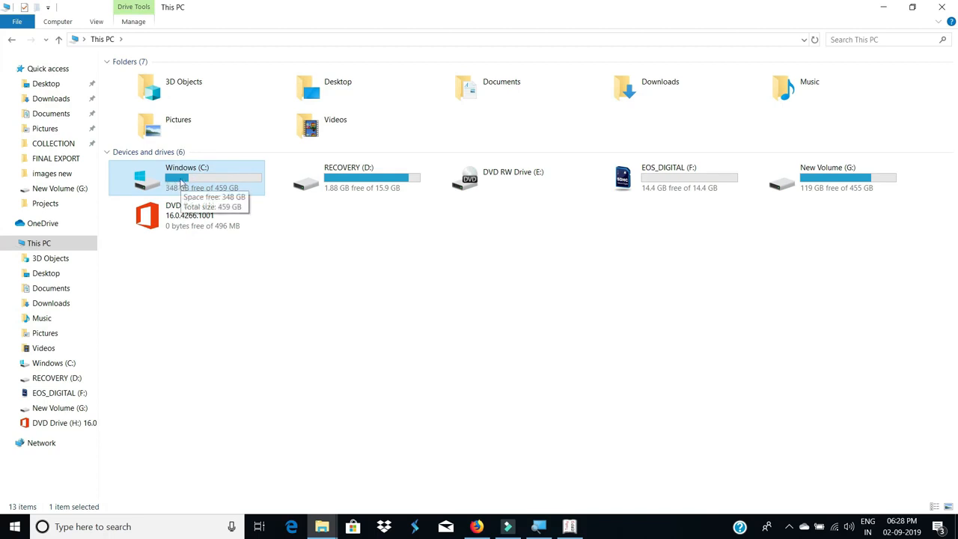
{"action": "double_click", "coordinate": [181, 182]}
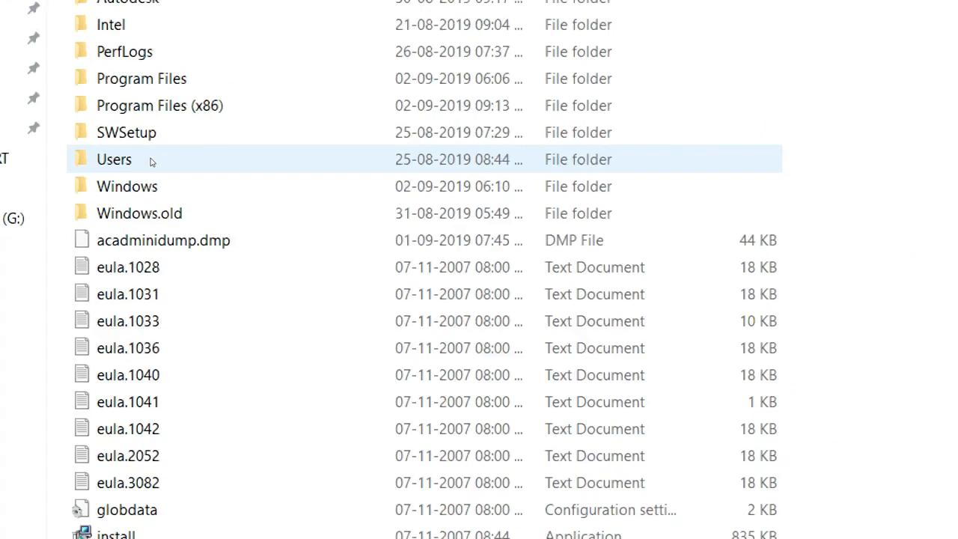
{"action": "double_click", "coordinate": [151, 162]}
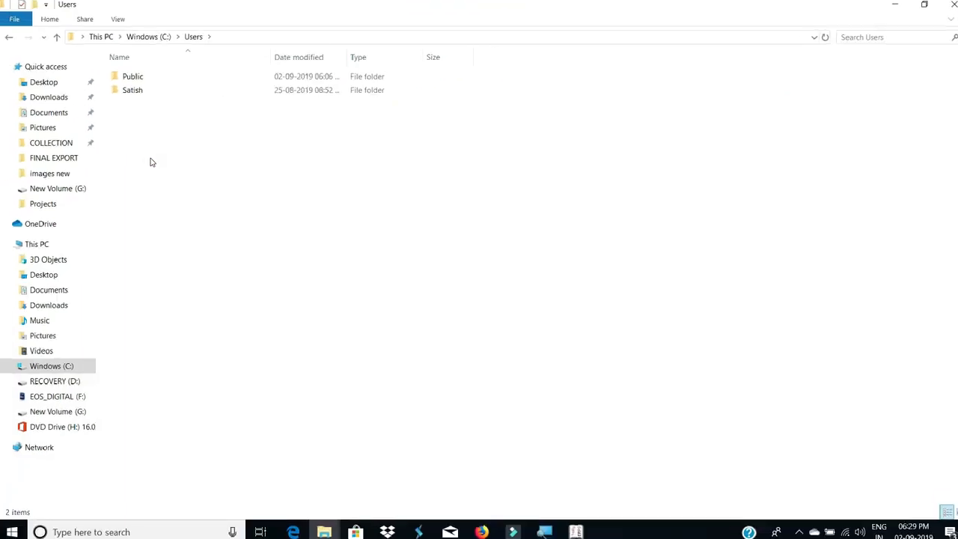
{"action": "left_click", "coordinate": [152, 80]}
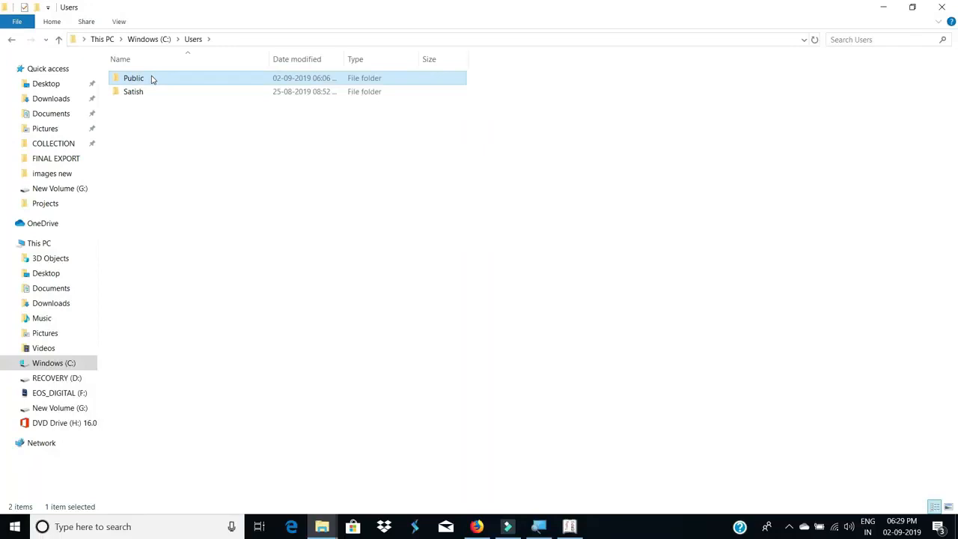
{"action": "double_click", "coordinate": [152, 80]}
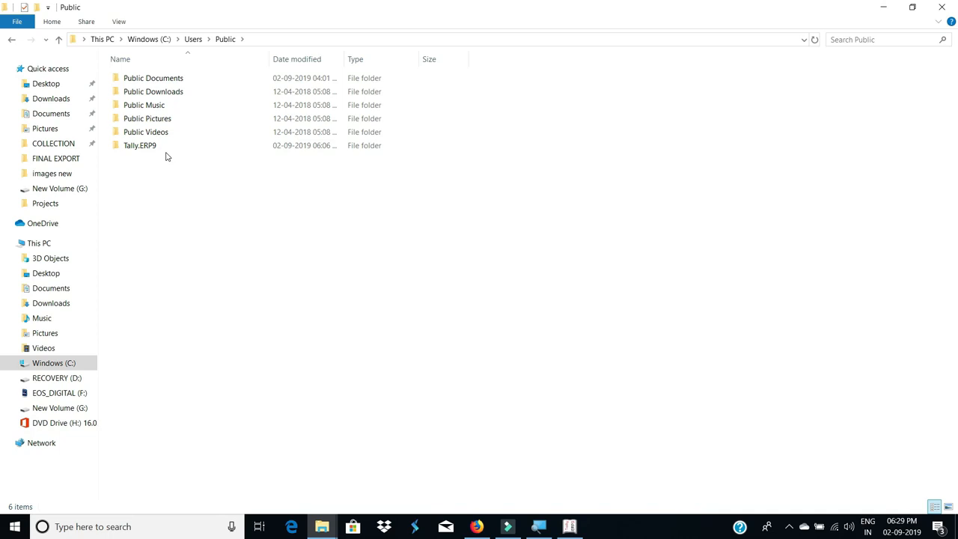
{"action": "left_click", "coordinate": [157, 148]}
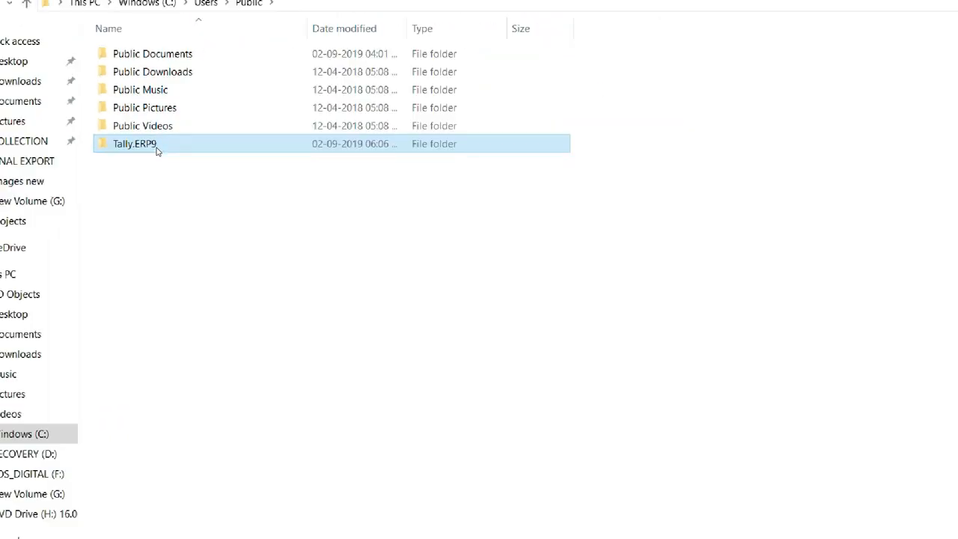
{"action": "double_click", "coordinate": [156, 149]}
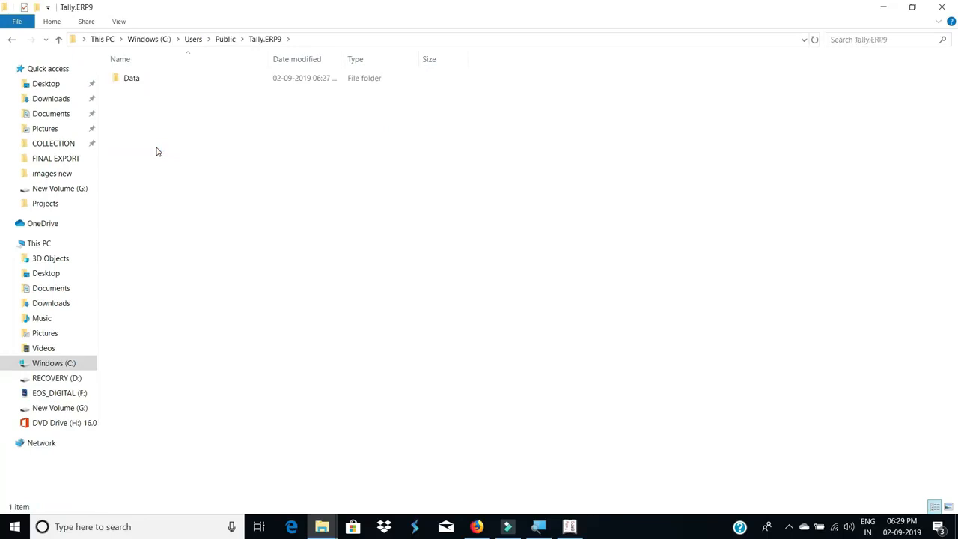
{"action": "left_click", "coordinate": [149, 82]}
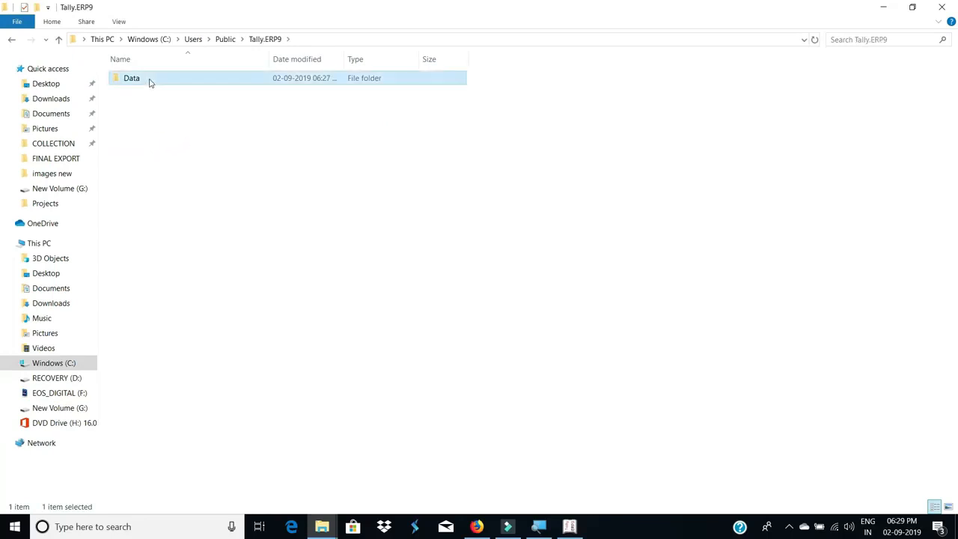
{"action": "double_click", "coordinate": [149, 82]}
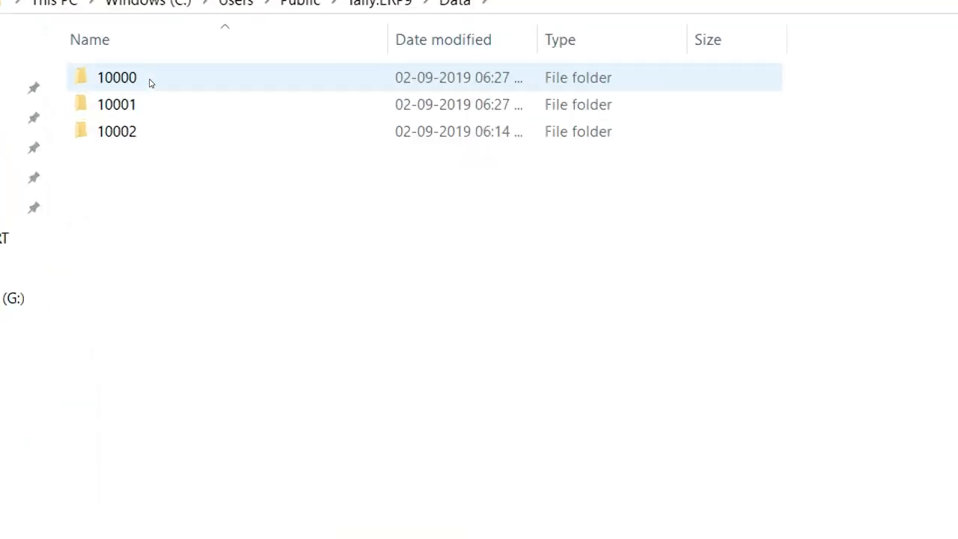
{"action": "left_click", "coordinate": [149, 82]}
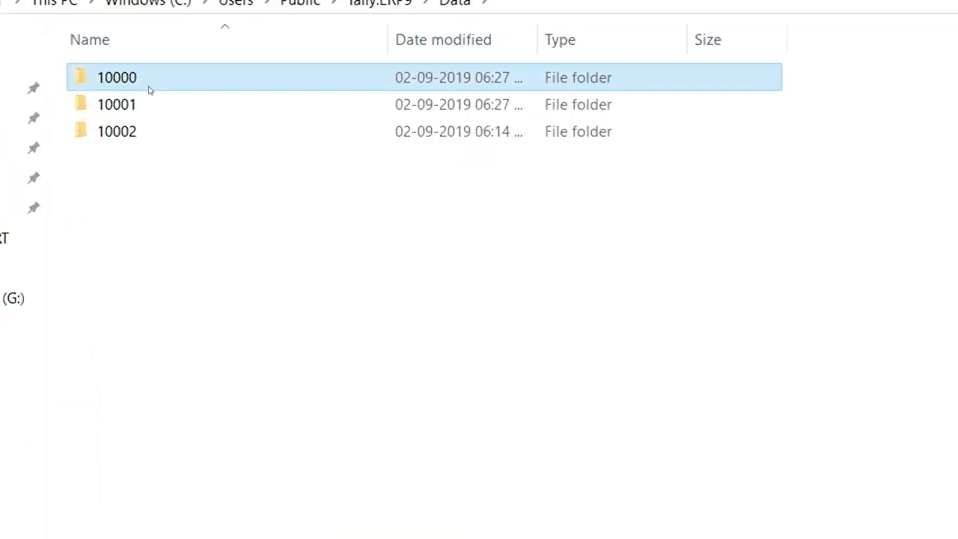
{"action": "left_click", "coordinate": [151, 97]}
{"action": "key", "text": "Down"}
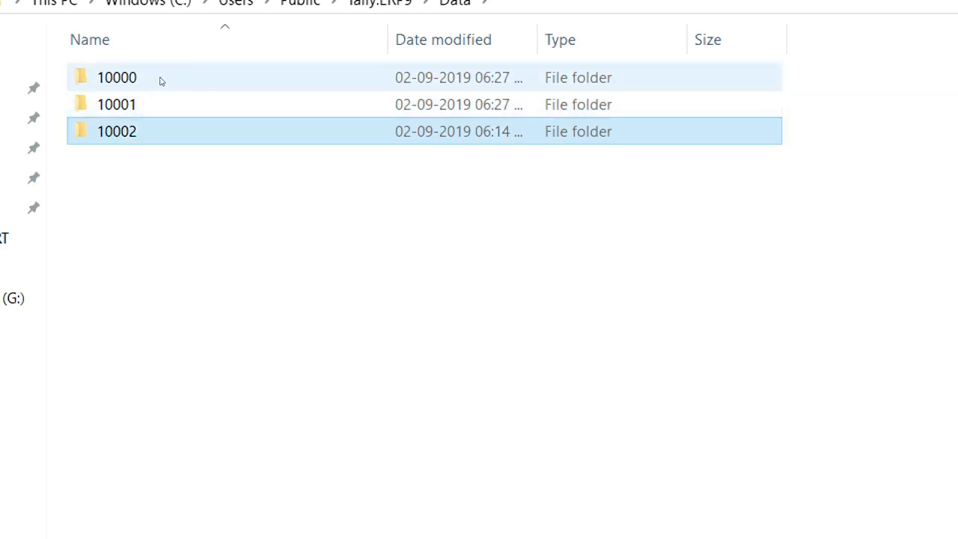
{"action": "left_click", "coordinate": [160, 81]}
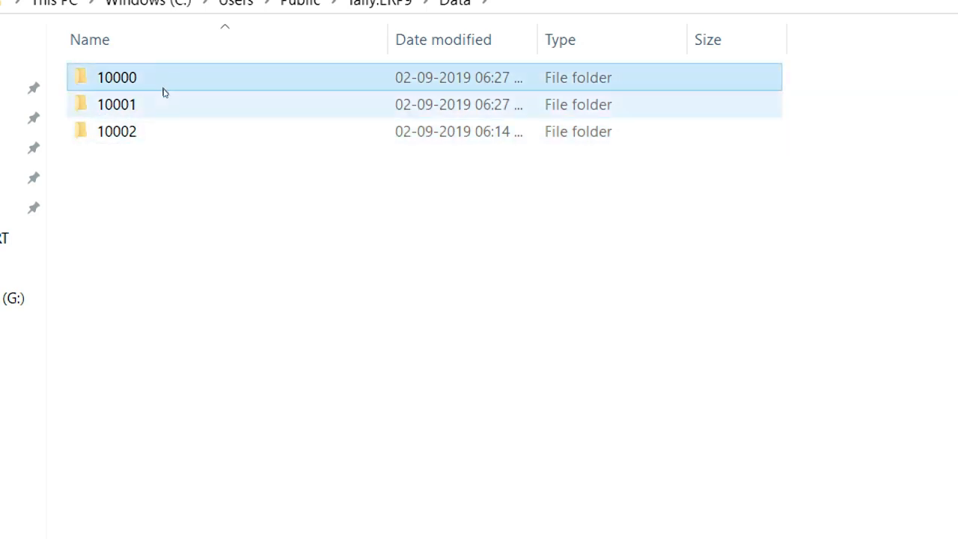
{"action": "left_click", "coordinate": [165, 94]}
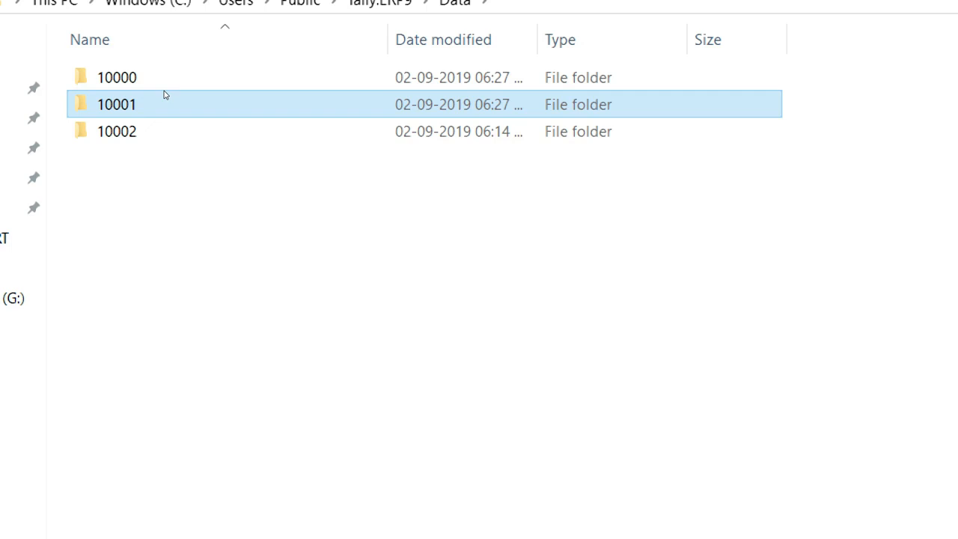
{"action": "left_click", "coordinate": [146, 131]}
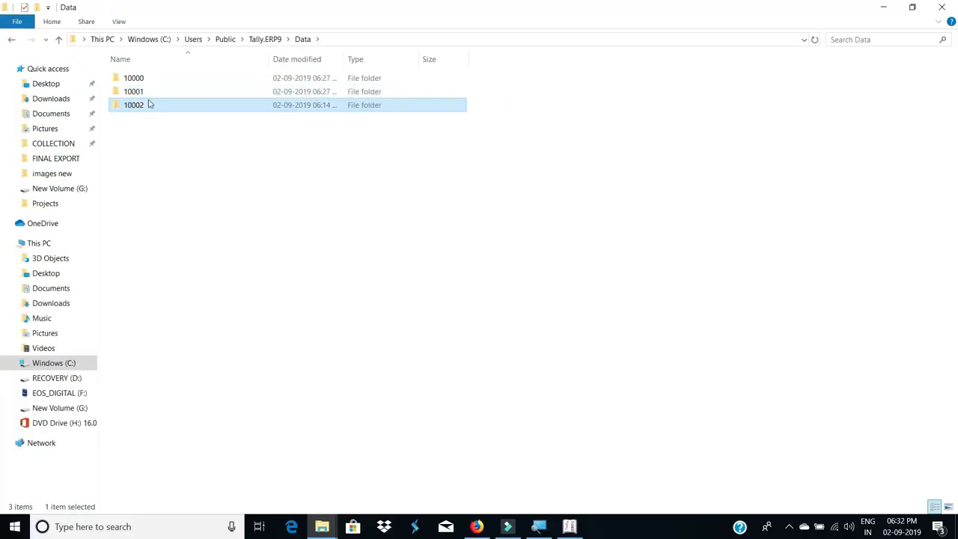
{"action": "left_click", "coordinate": [148, 93]}
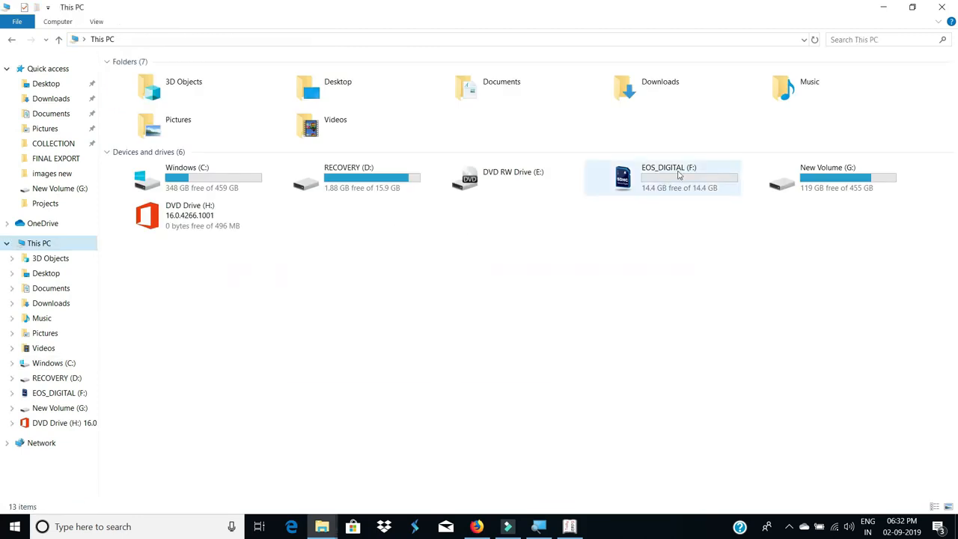
Paste the 10001 company folder onto EOS_DIGITAL (F:) and check Tally's company list
{"action": "double_click", "coordinate": [669, 179]}
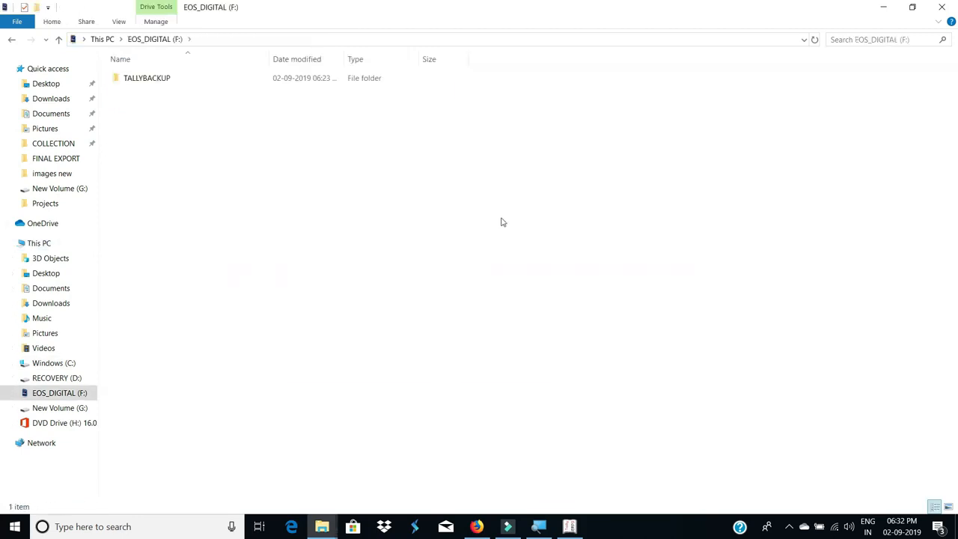
{"action": "key", "text": "ctrl+v"}
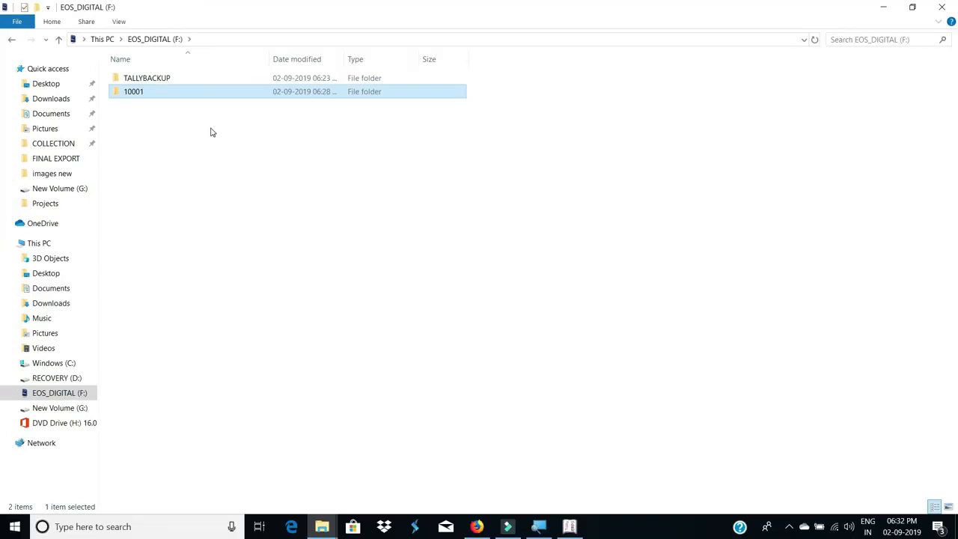
{"action": "left_click", "coordinate": [570, 523]}
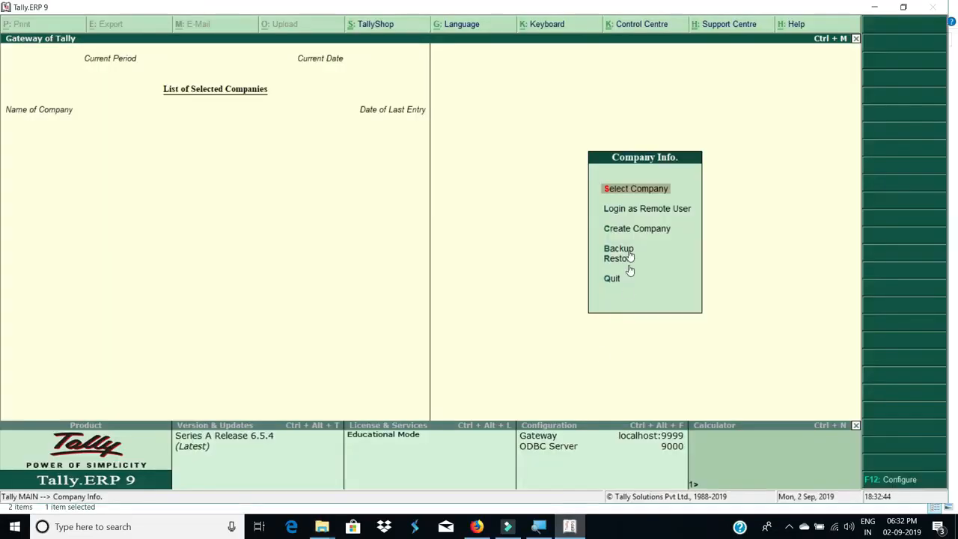
{"action": "left_click", "coordinate": [638, 193]}
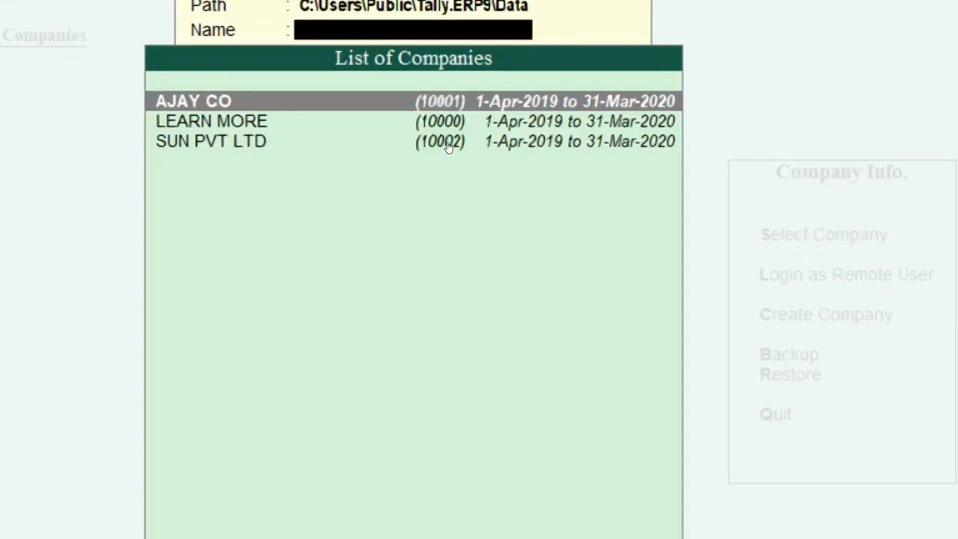
{"action": "key", "text": "alt+Tab"}
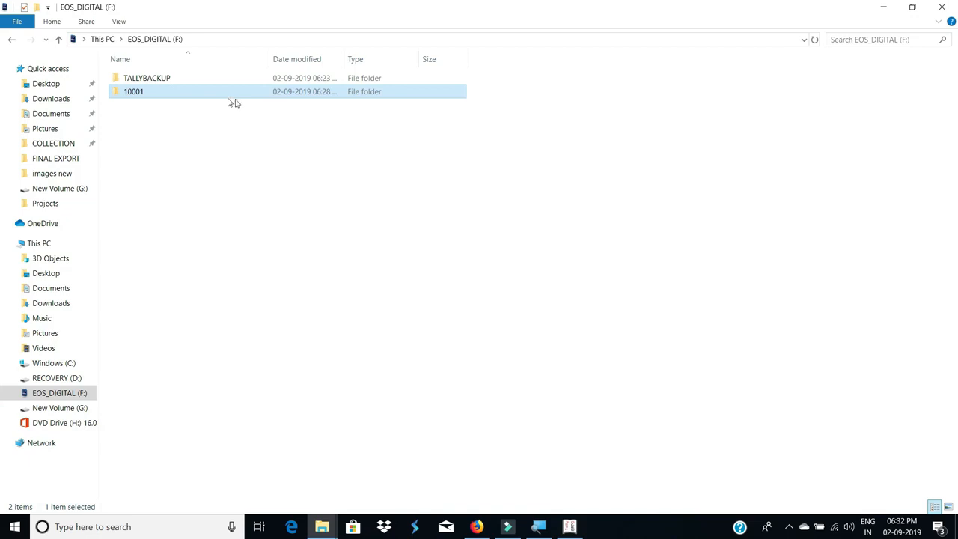
Copy folder 10001 from the F: drive
{"action": "right_click", "coordinate": [188, 93]}
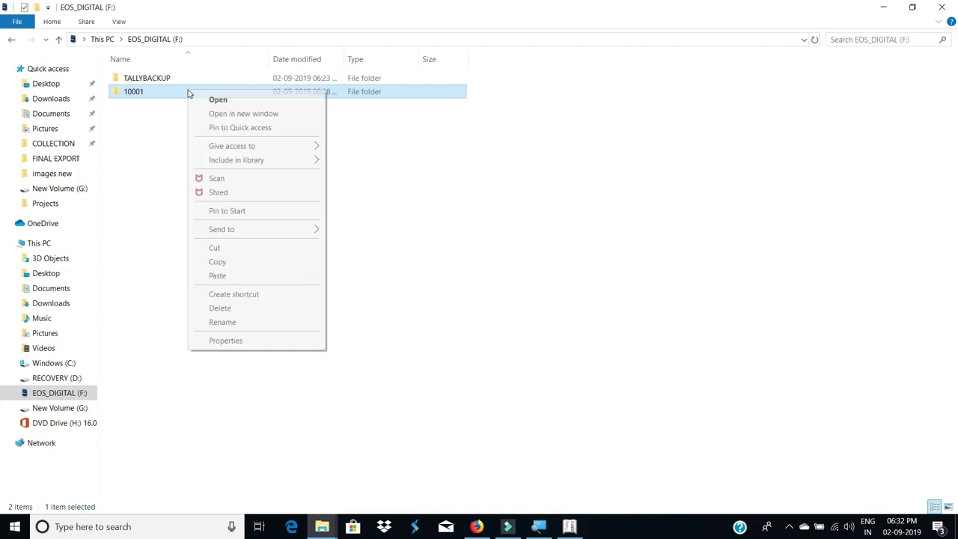
{"action": "left_click", "coordinate": [243, 263]}
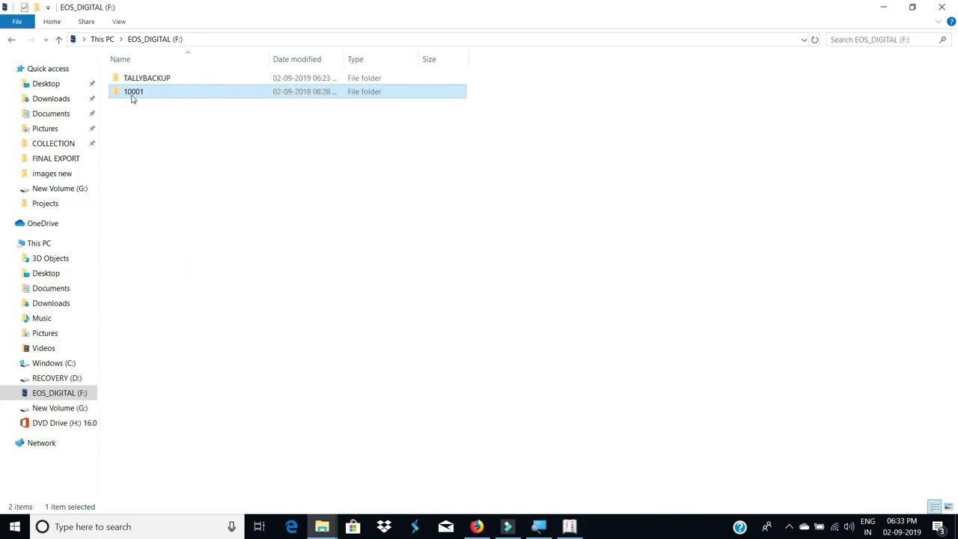
{"action": "key", "text": "alt+Tab"}
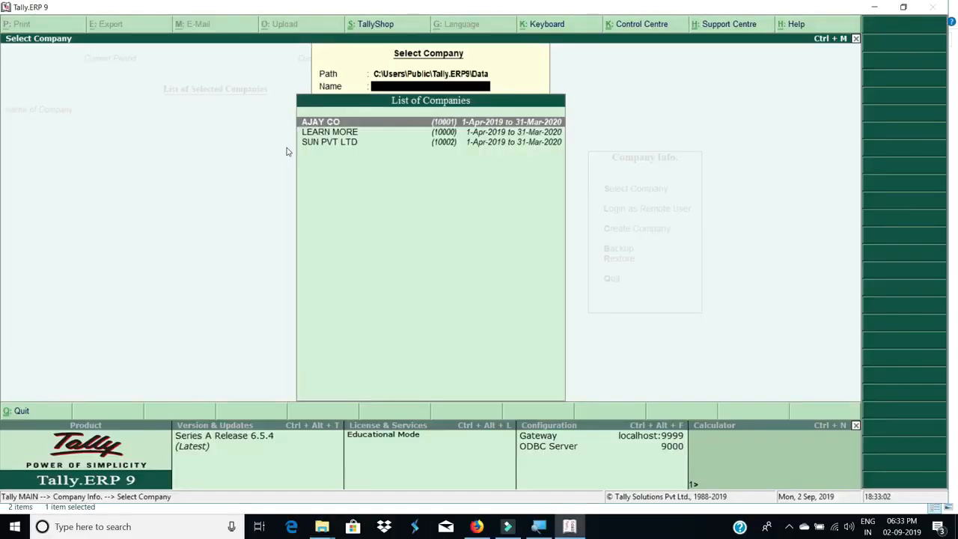
{"action": "key", "text": "alt+Tab"}
Paste folder 10001 into Tally.ERP9\Data, replacing same-named files, then return to Tally.ERP 9's company list
{"action": "right_click", "coordinate": [184, 159]}
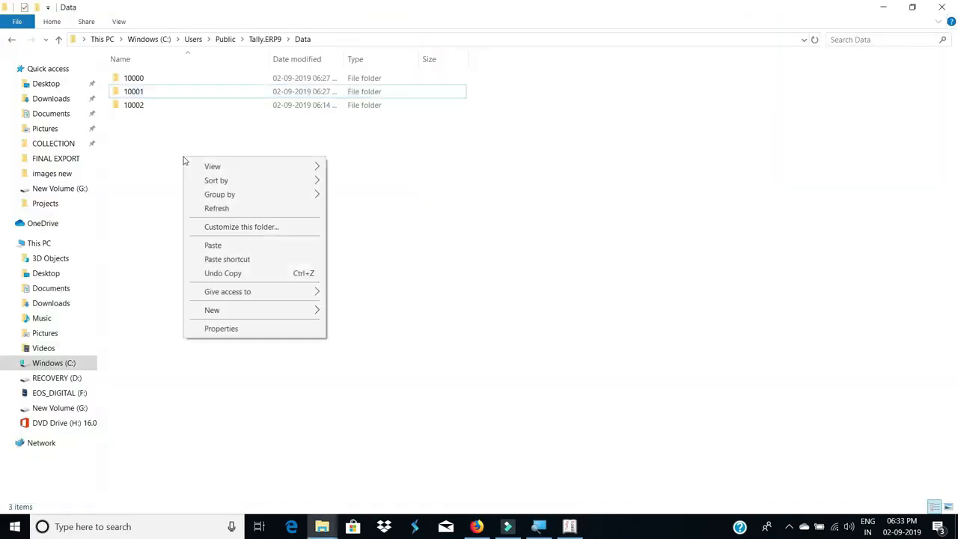
{"action": "left_click", "coordinate": [222, 246]}
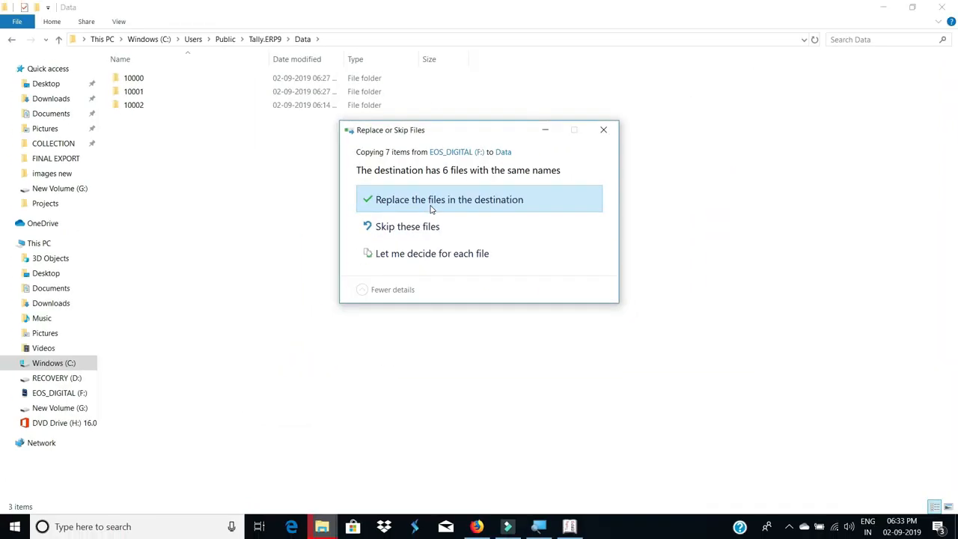
{"action": "left_click", "coordinate": [430, 209]}
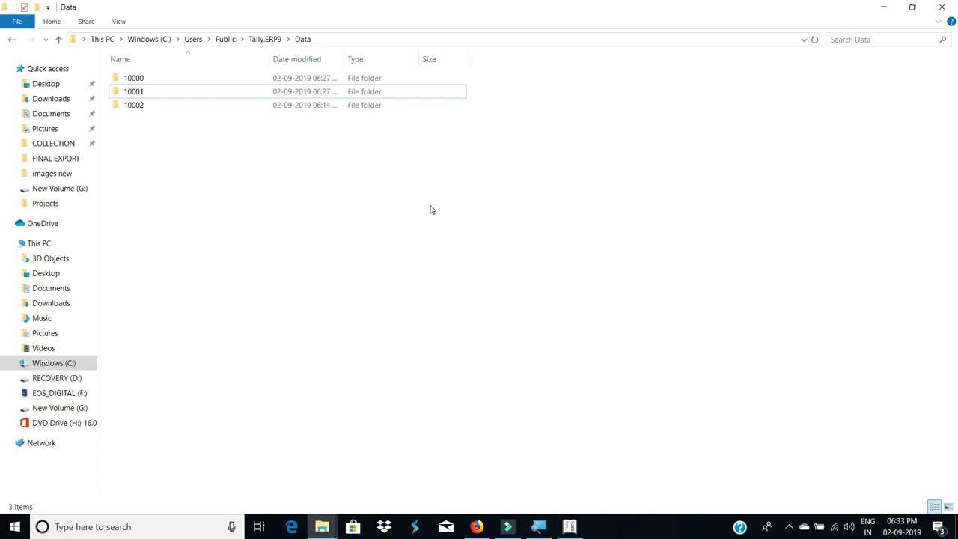
{"action": "left_click", "coordinate": [570, 526]}
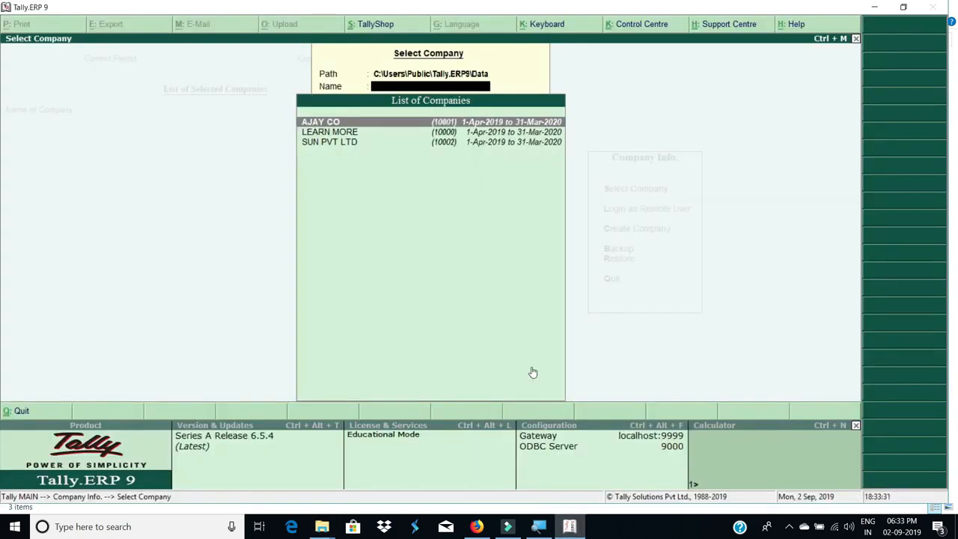
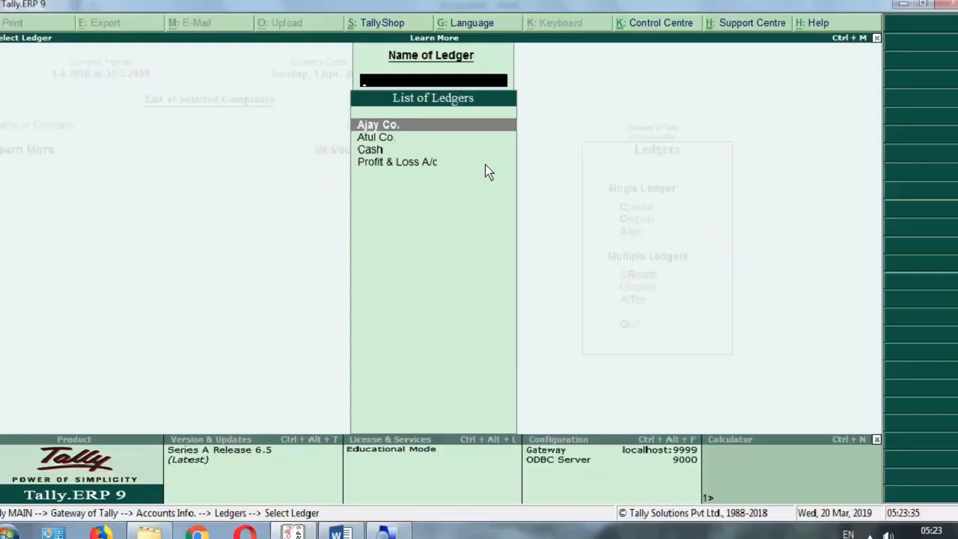
{"action": "key", "text": "Return"}
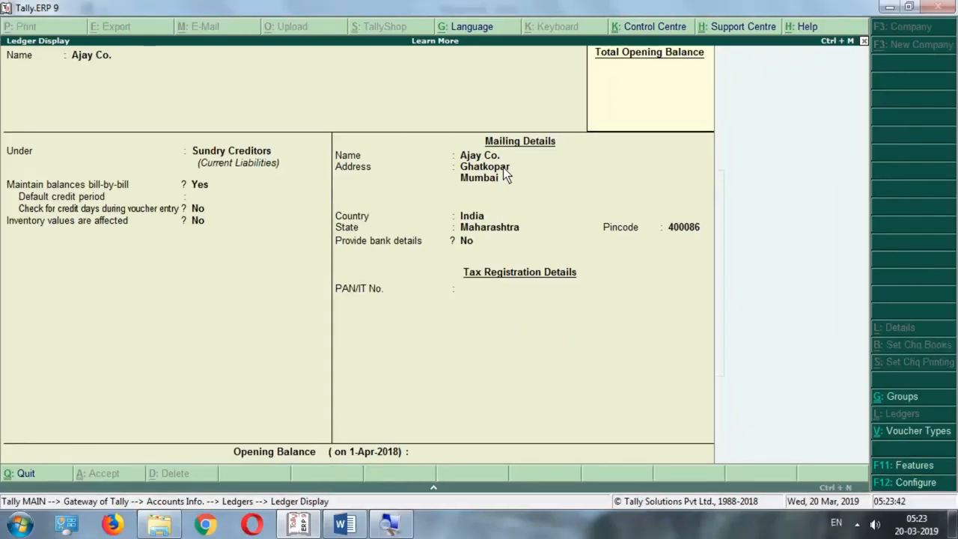
{"action": "key", "text": "Escape"}
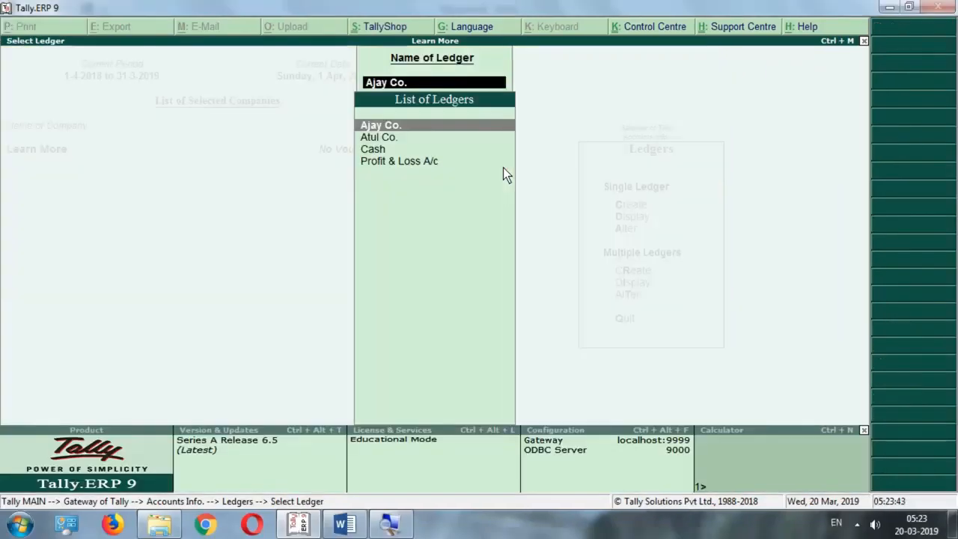
{"action": "left_click", "coordinate": [386, 138]}
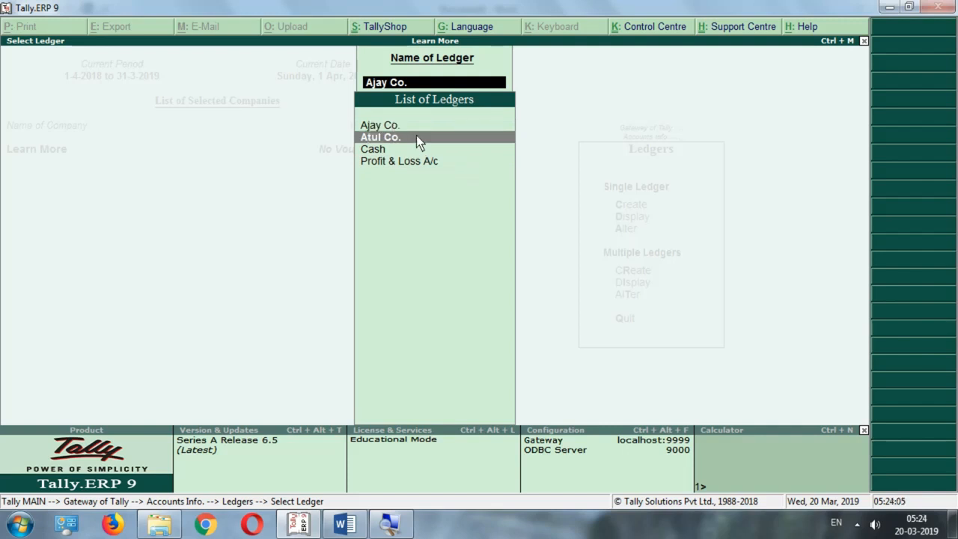
{"action": "key", "text": "Escape"}
{"action": "key", "text": "Escape"}
{"action": "key", "text": "Escape"}
{"action": "key", "text": "Escape"}
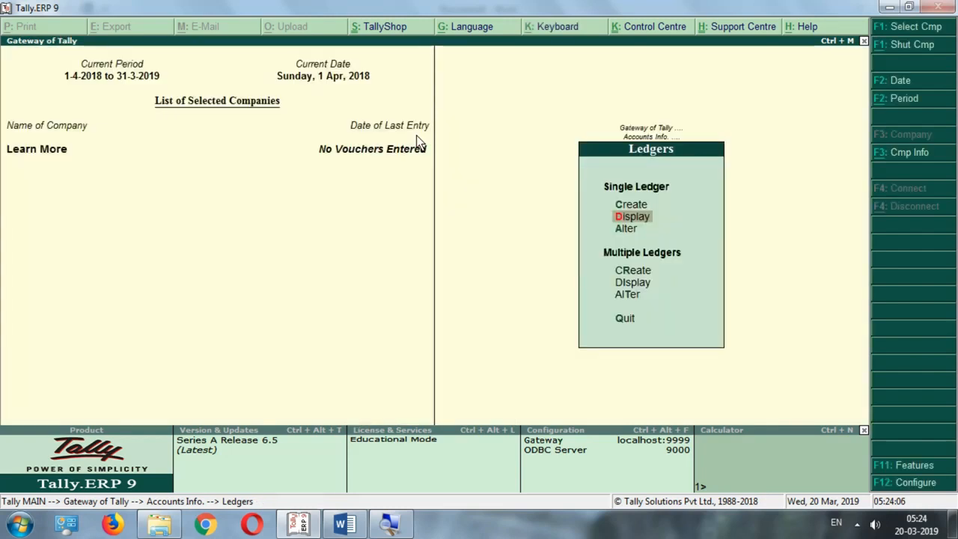
{"action": "key", "text": "Return"}
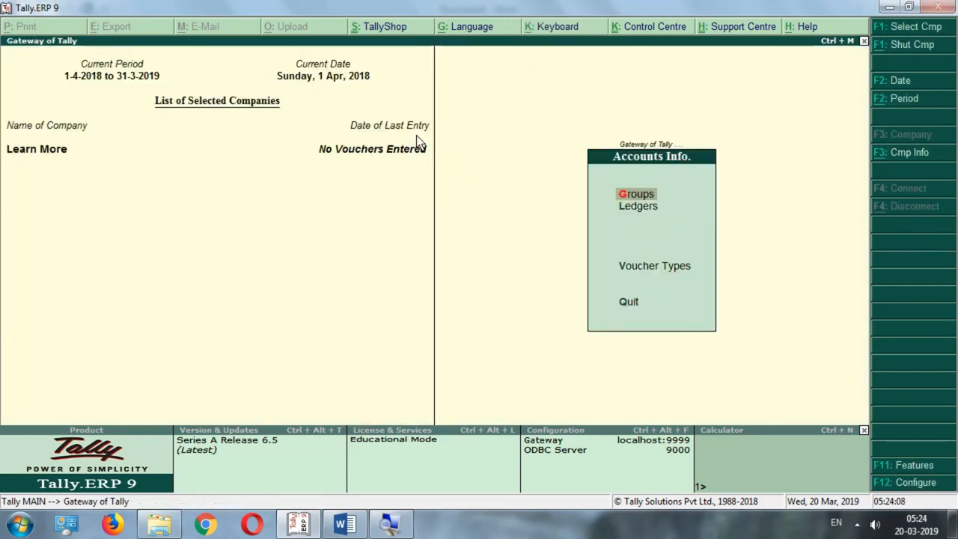
{"action": "key", "text": "Down"}
{"action": "key", "text": "Return"}
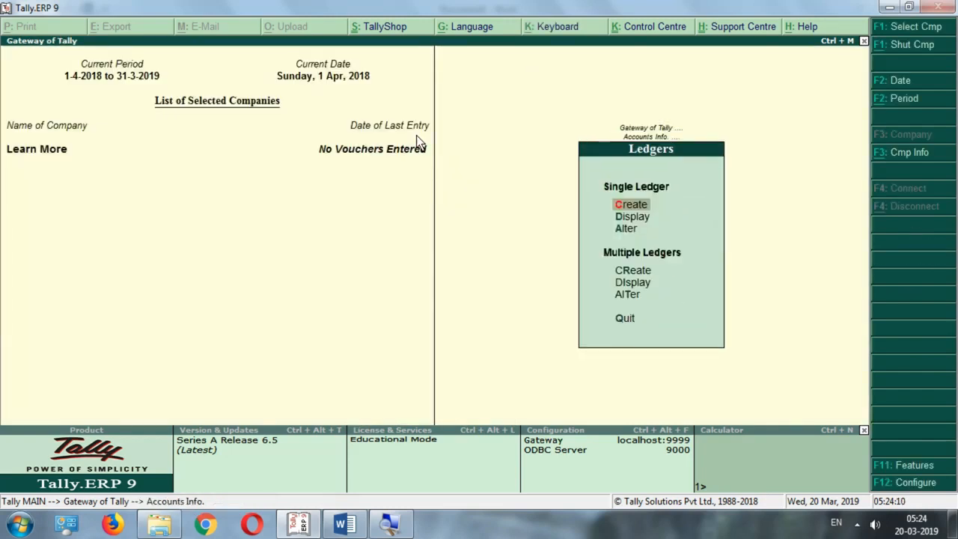
{"action": "key", "text": "Down"}
{"action": "key", "text": "Down"}
{"action": "key", "text": "Return"}
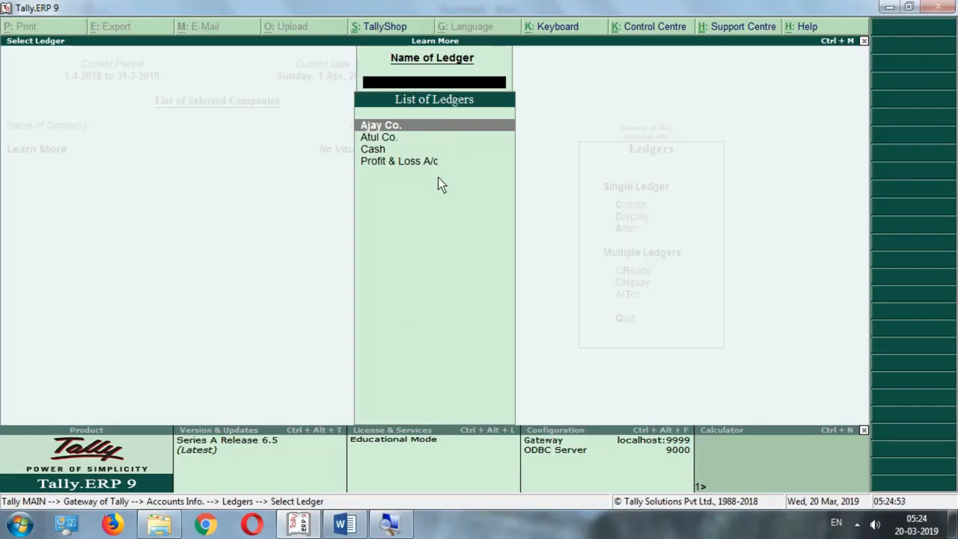
Glance at the Word letter, then in Tally open Accounts Info > Ledgers and choose Create
{"action": "left_click", "coordinate": [345, 524]}
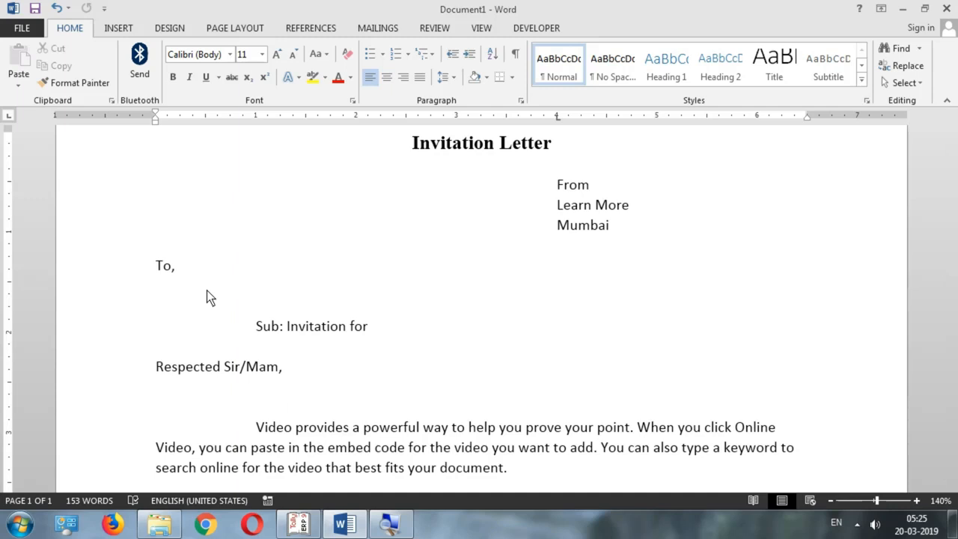
{"action": "left_click", "coordinate": [297, 524]}
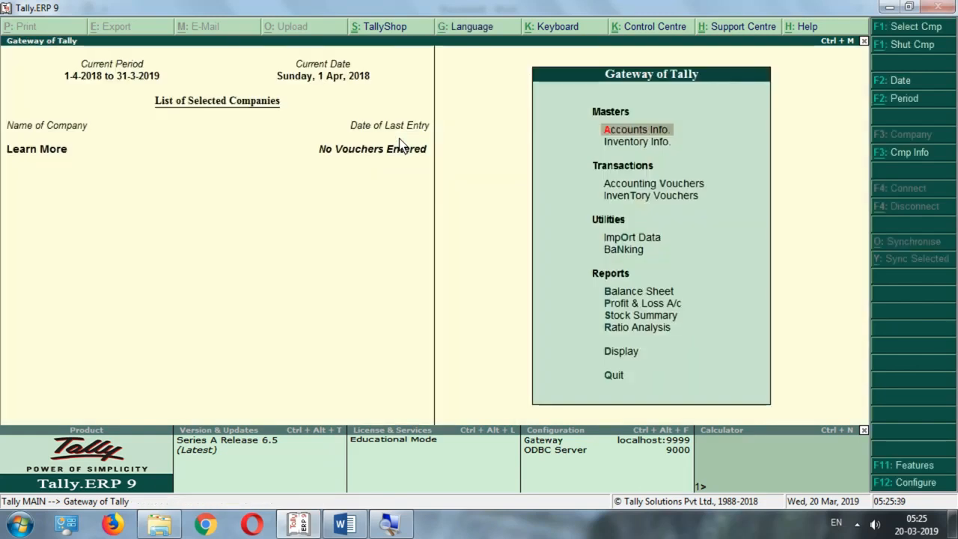
{"action": "key", "text": "Return"}
{"action": "key", "text": "Down"}
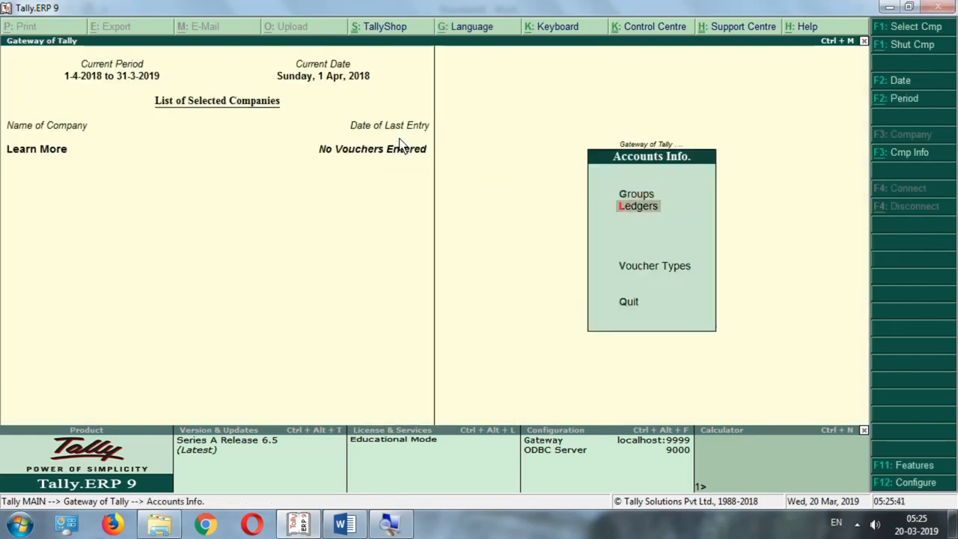
{"action": "key", "text": "Return"}
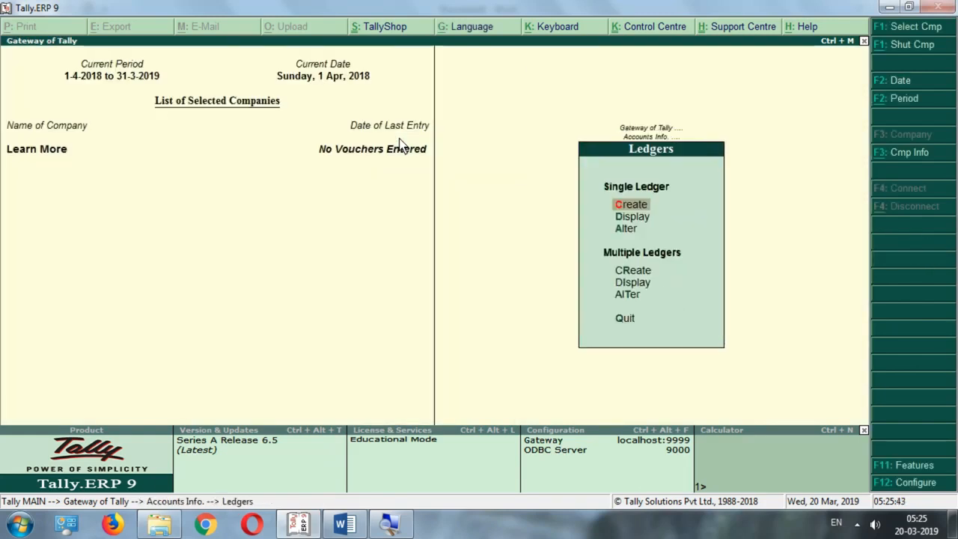
{"action": "key", "text": "Return"}
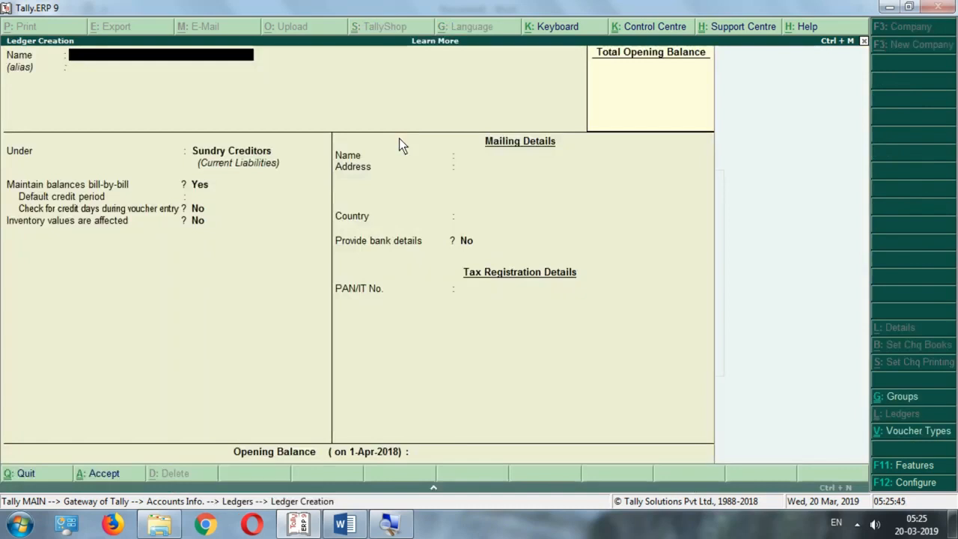
Create ledger RAJESH CO. under Sundry Debtors with address Kanjurmarg, Mumbai and pincode 400042
{"action": "type", "text": "RAJESH CO."}
{"action": "key", "text": "Return"}
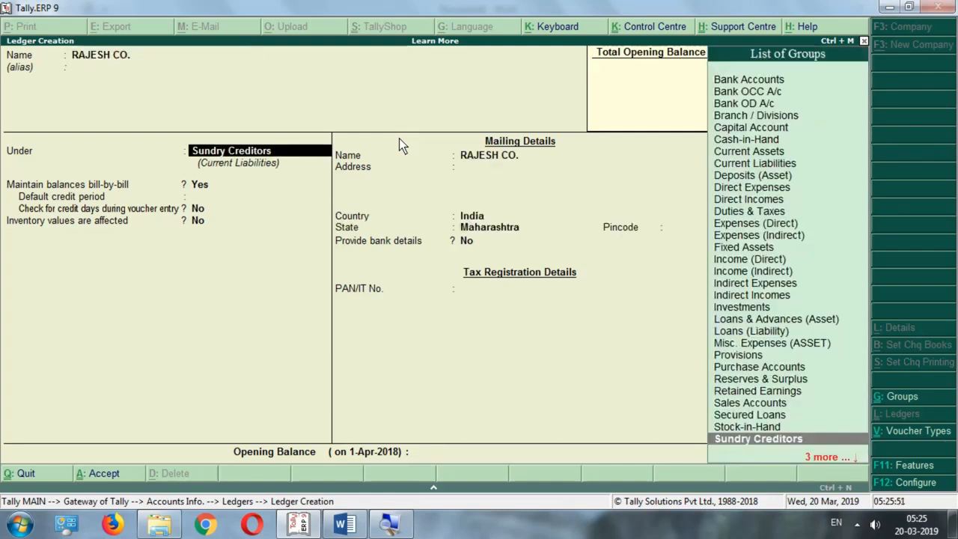
{"action": "type", "text": "SUND"}
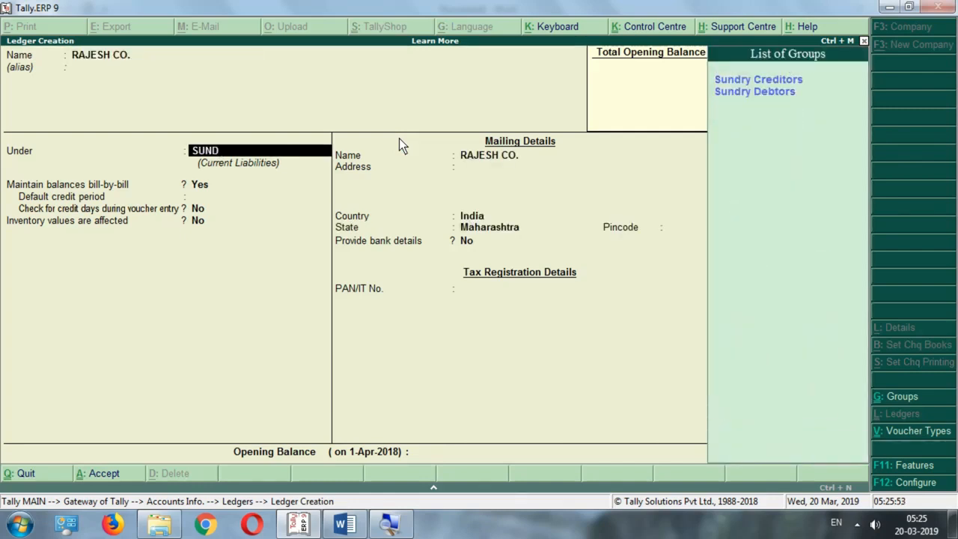
{"action": "key", "text": "Down"}
{"action": "key", "text": "Return"}
{"action": "key", "text": "Return"}
{"action": "key", "text": "Return"}
{"action": "key", "text": "Return"}
{"action": "key", "text": "Return"}
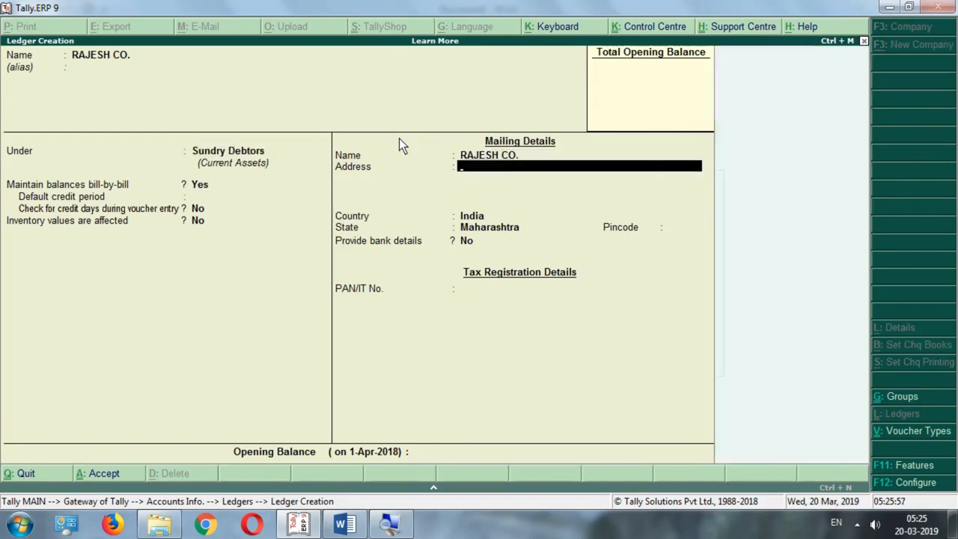
{"action": "type", "text": "Kanjurmarg"}
{"action": "key", "text": "Return"}
{"action": "type", "text": "Mumbai"}
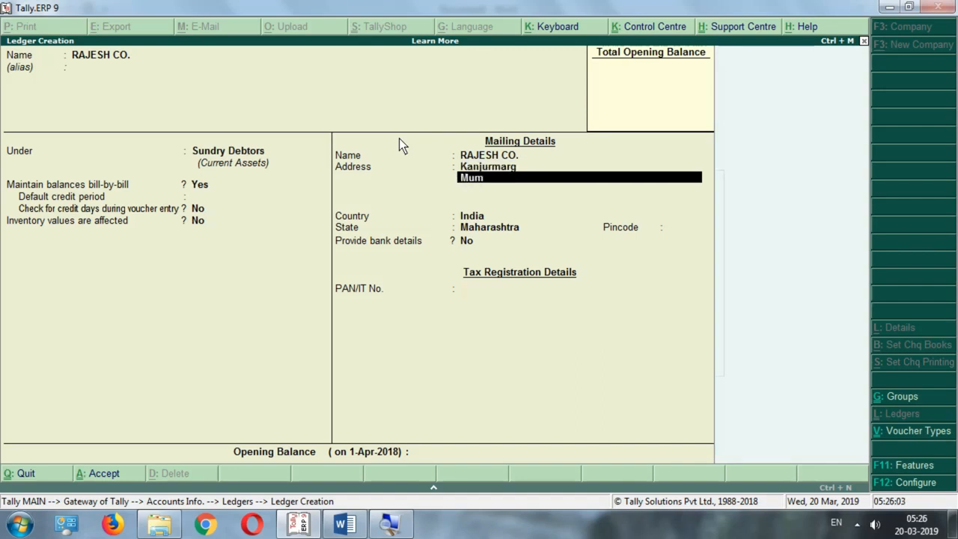
{"action": "key", "text": "Return"}
{"action": "key", "text": "Return"}
{"action": "key", "text": "Return"}
{"action": "key", "text": "Return"}
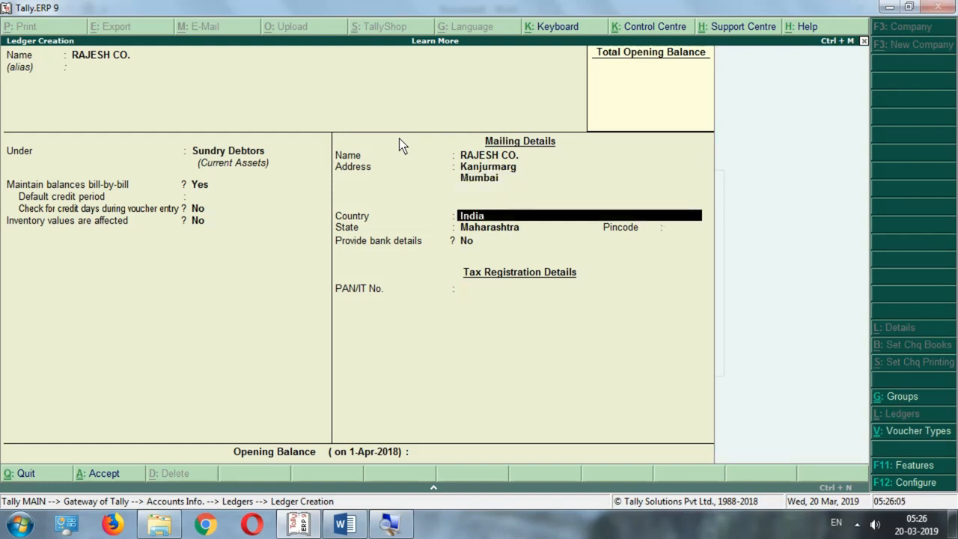
{"action": "type", "text": "400086"}
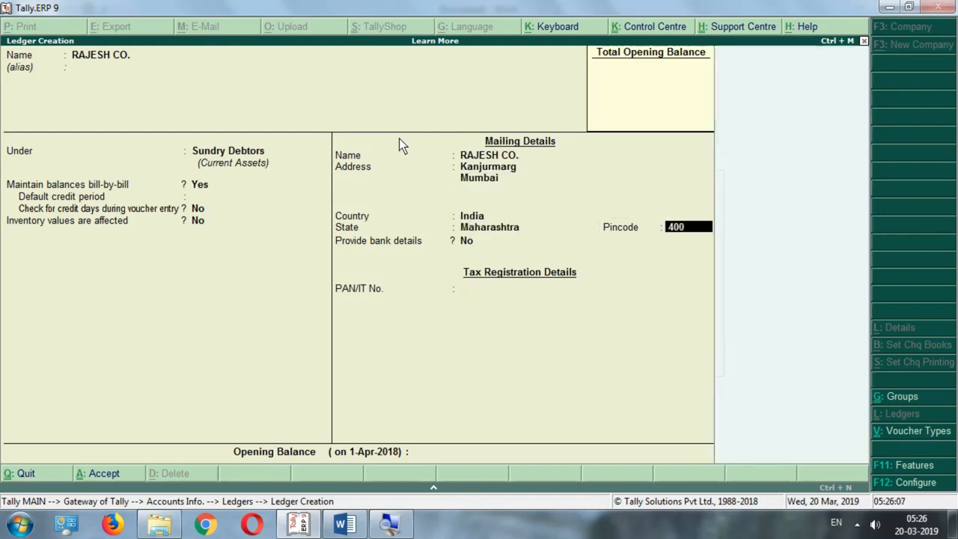
{"action": "key", "text": "BackSpace"}
{"action": "key", "text": "BackSpace"}
{"action": "type", "text": "42"}
{"action": "key", "text": "Return"}
{"action": "key", "text": "Return"}
{"action": "key", "text": "Return"}
{"action": "key", "text": "Return"}
{"action": "key", "text": "Escape"}
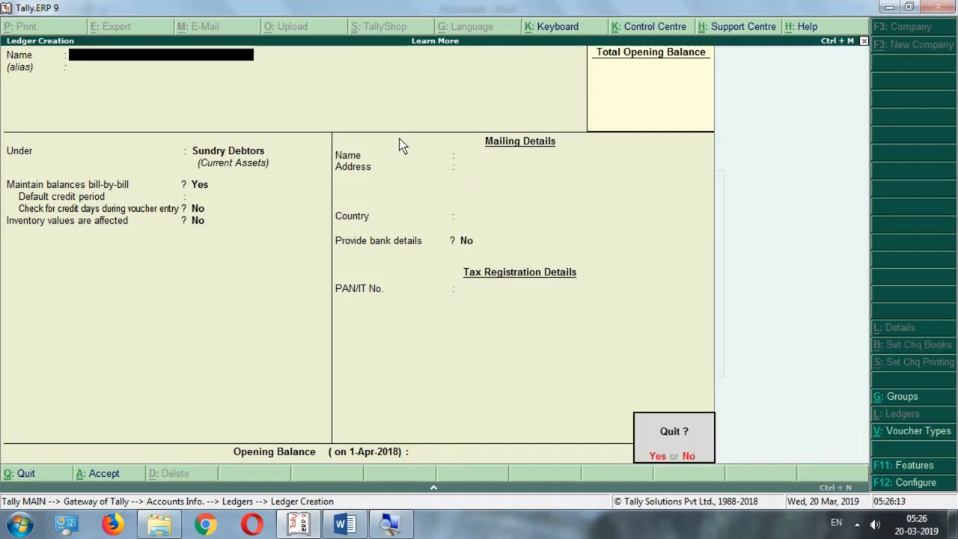
{"action": "key", "text": "y"}
Return to the Gateway and reopen the Ledgers menu under Accounts Info, moving to Alter
{"action": "key", "text": "Escape"}
{"action": "key", "text": "Escape"}
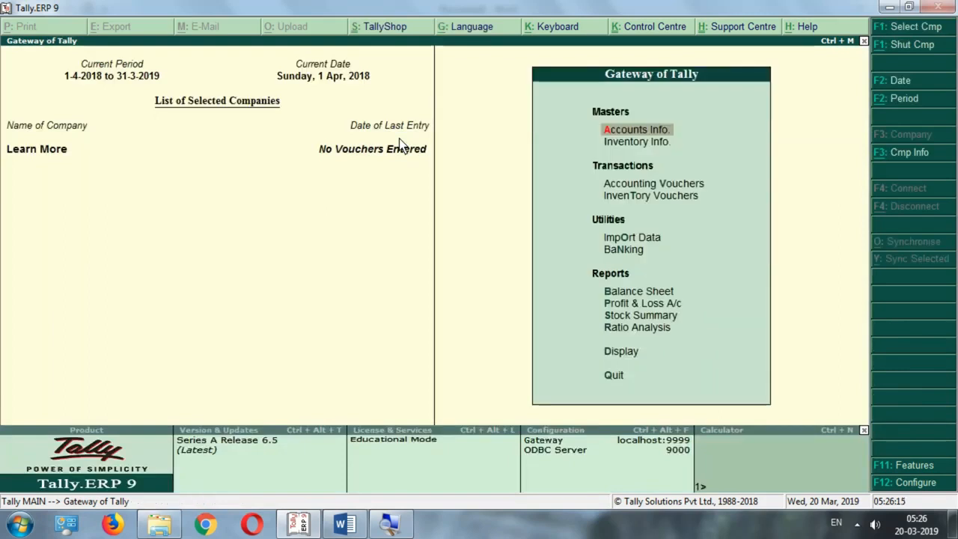
{"action": "key", "text": "Return"}
{"action": "key", "text": "Down"}
{"action": "key", "text": "Return"}
{"action": "key", "text": "Down"}
{"action": "key", "text": "Down"}
Open the ledger list for alteration and check Cash and Profit & Loss A/c alongside RAJESH CO
{"action": "key", "text": "Return"}
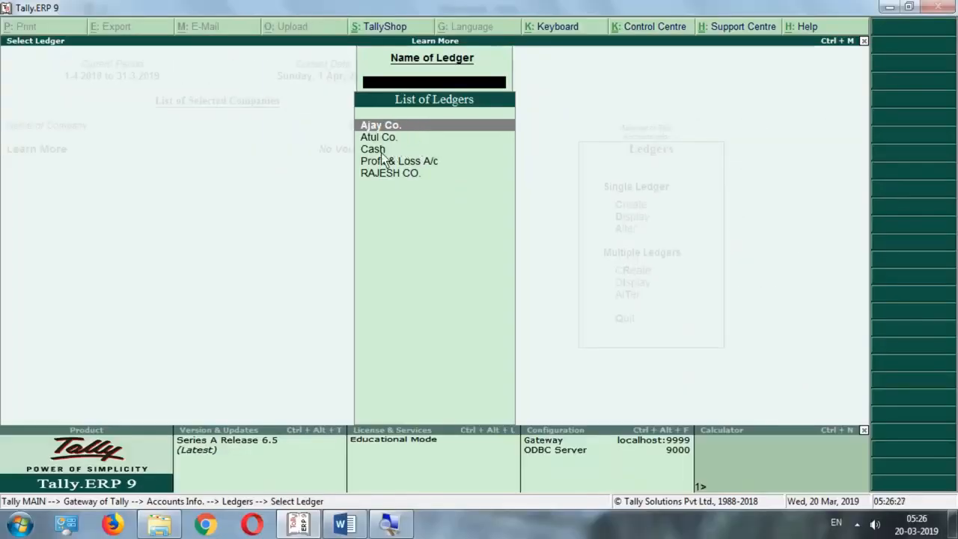
{"action": "left_click", "coordinate": [380, 153]}
{"action": "left_click", "coordinate": [386, 163]}
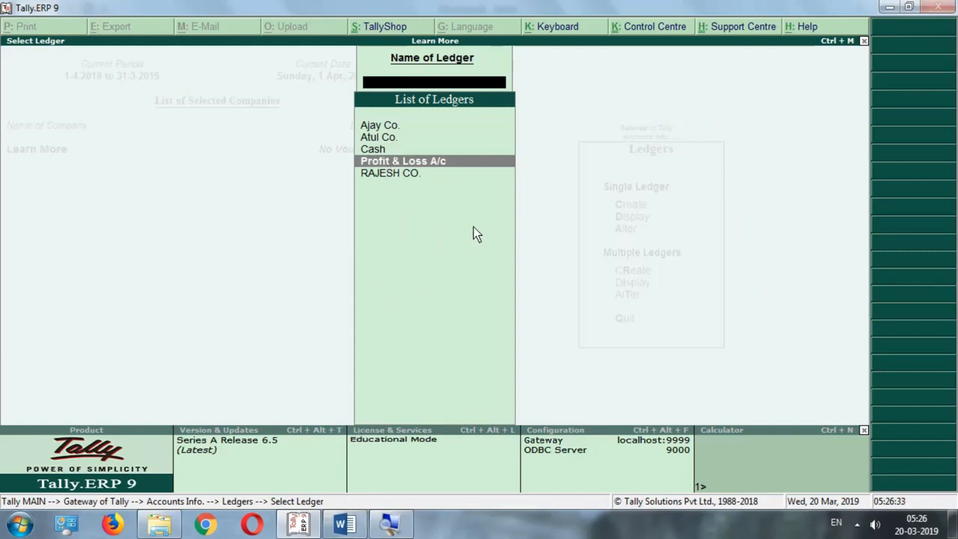
In the Word invitation letter, place the cursor on the empty line under 'To,' and show the Mailings ribbon
{"action": "left_click", "coordinate": [344, 524]}
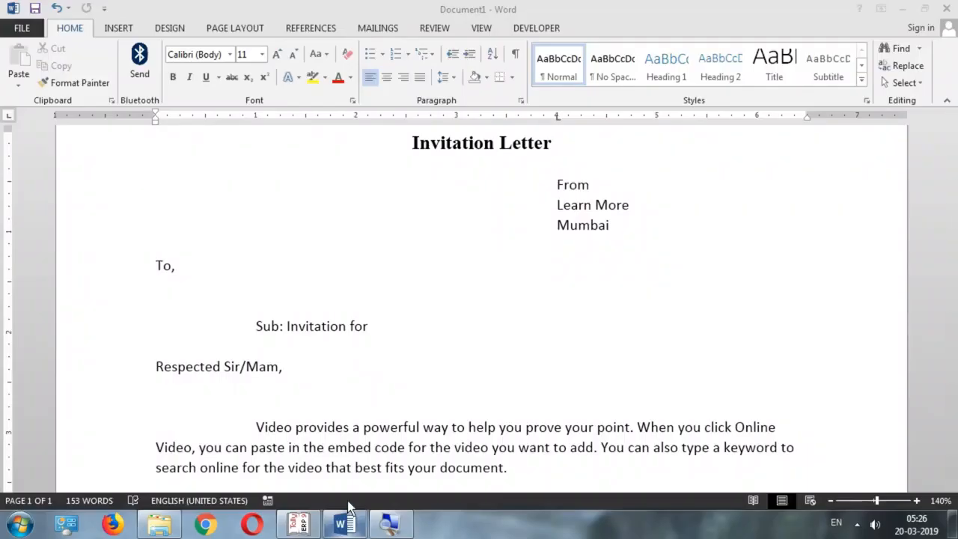
{"action": "left_click", "coordinate": [262, 289]}
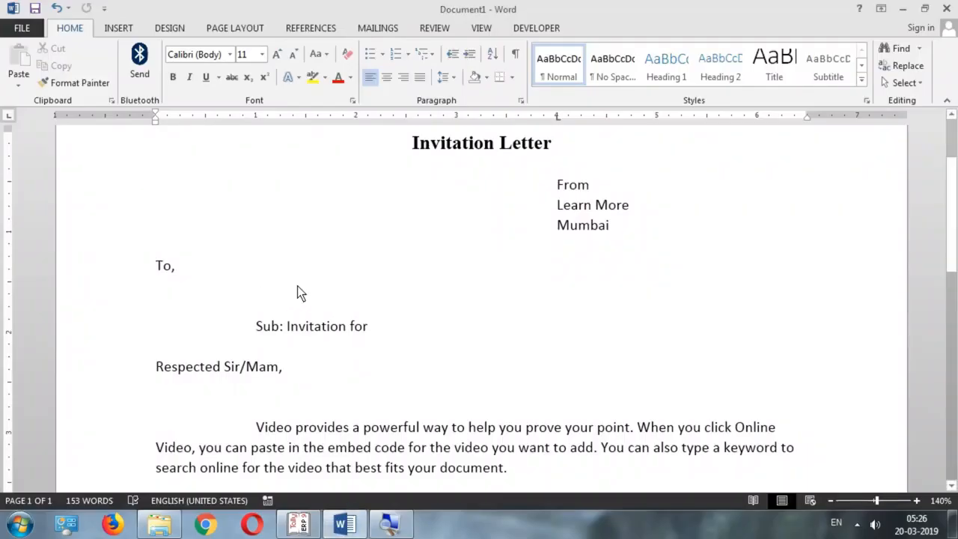
{"action": "scroll", "coordinate": [319, 285], "scroll_direction": "down", "scroll_amount": 2}
{"action": "scroll", "coordinate": [319, 285], "scroll_direction": "up", "scroll_amount": 1}
{"action": "scroll", "coordinate": [319, 285], "scroll_direction": "down", "scroll_amount": 6}
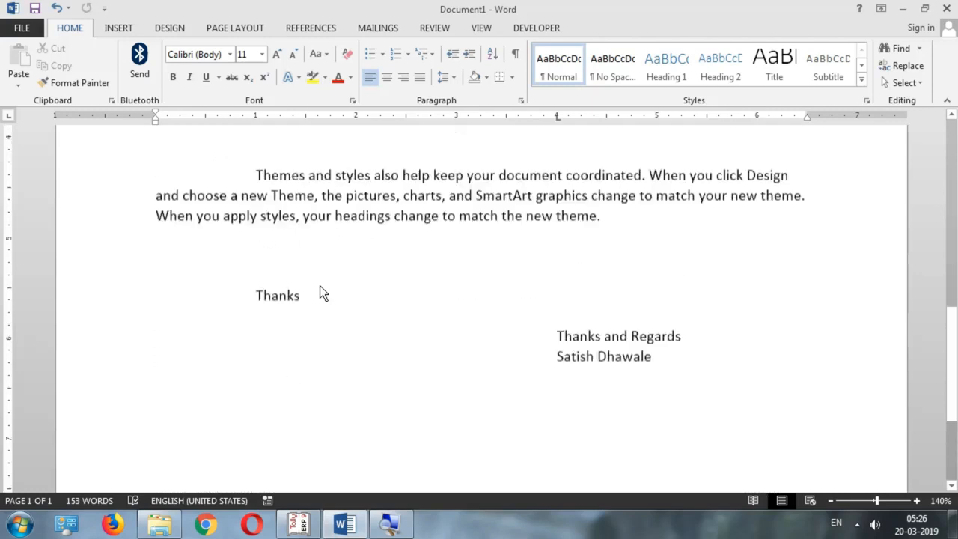
{"action": "scroll", "coordinate": [319, 286], "scroll_direction": "up", "scroll_amount": 4}
{"action": "scroll", "coordinate": [320, 286], "scroll_direction": "up", "scroll_amount": 5}
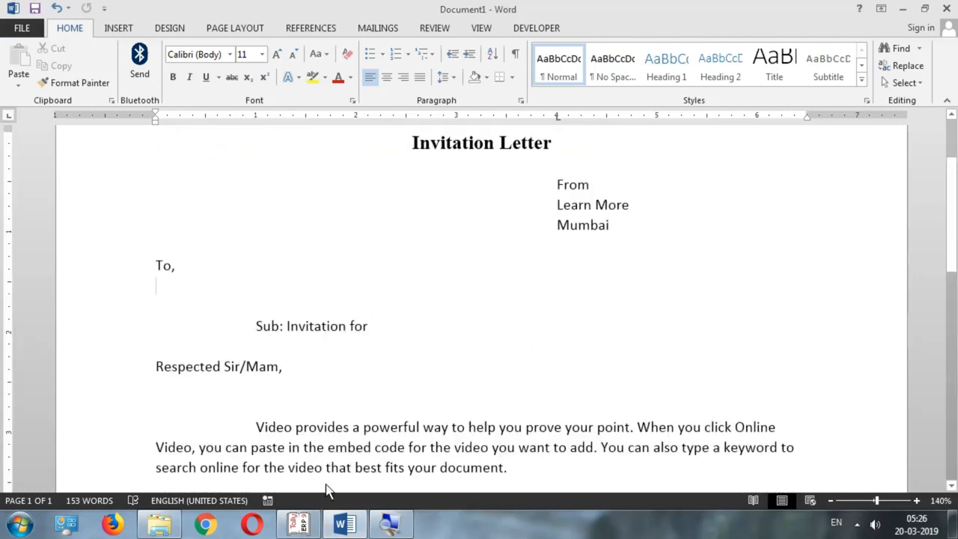
{"action": "left_click_drag", "start_coordinate": [286, 432], "coordinate": [490, 449]}
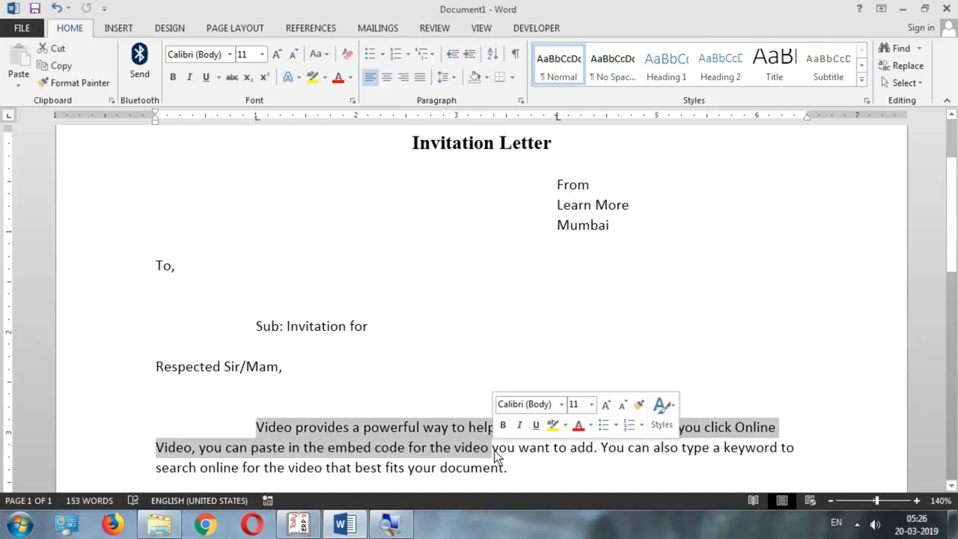
{"action": "left_click", "coordinate": [185, 275]}
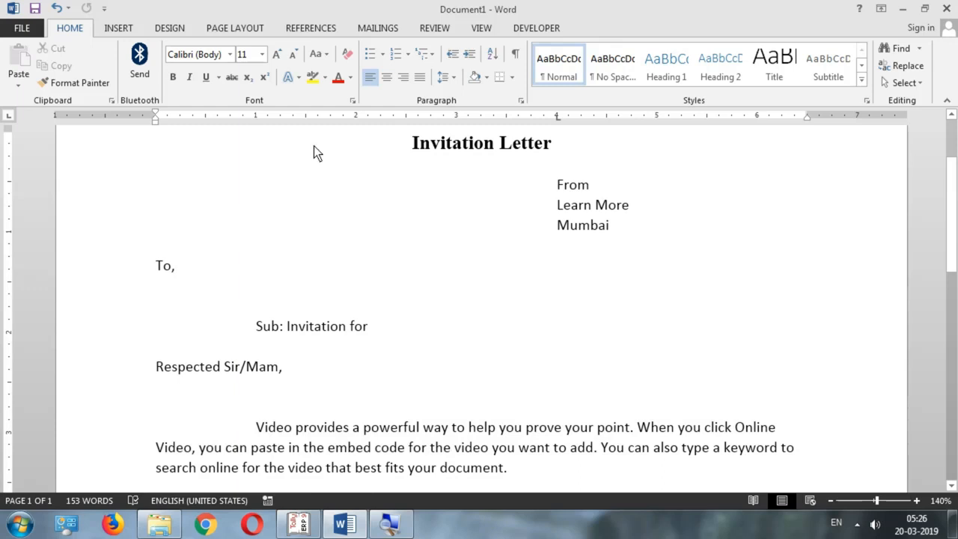
{"action": "left_click", "coordinate": [381, 32]}
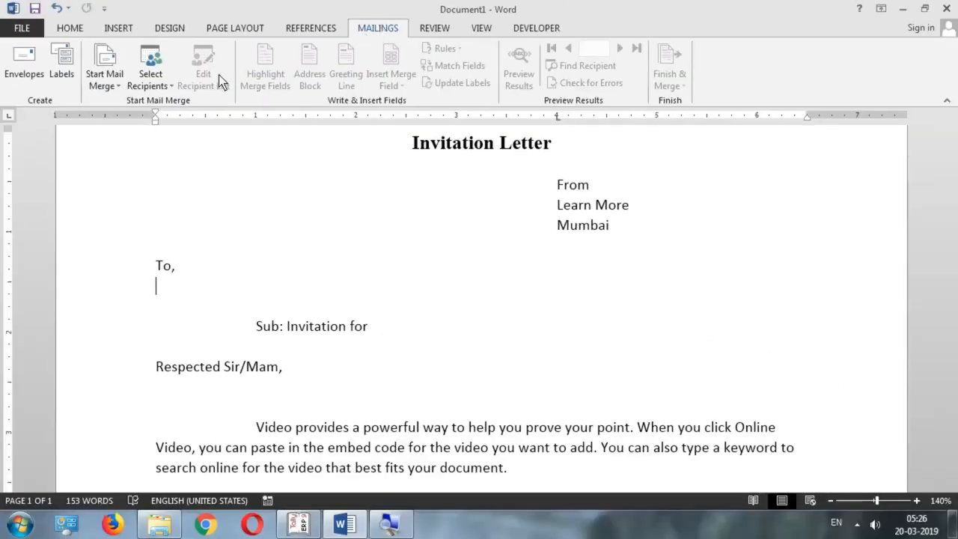
Start a new recipient data source through ODBC DSN using TallyODBC_9000
{"action": "left_click", "coordinate": [147, 91]}
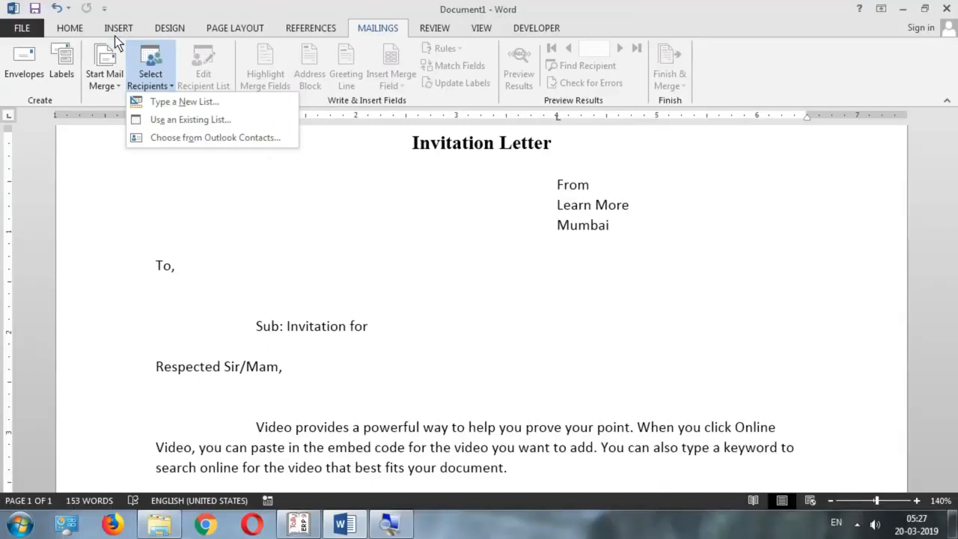
{"action": "left_click", "coordinate": [157, 122]}
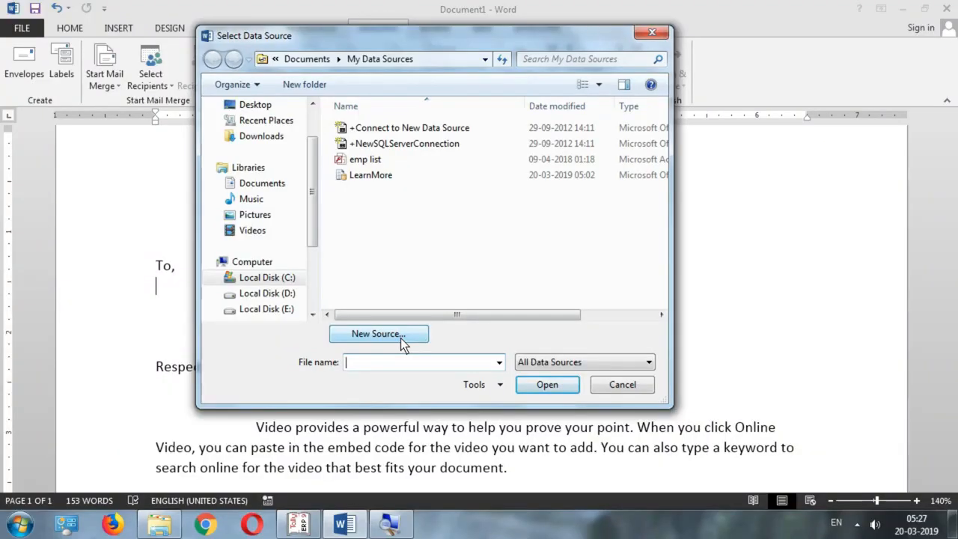
{"action": "left_click", "coordinate": [401, 341]}
{"action": "left_click", "coordinate": [302, 96]}
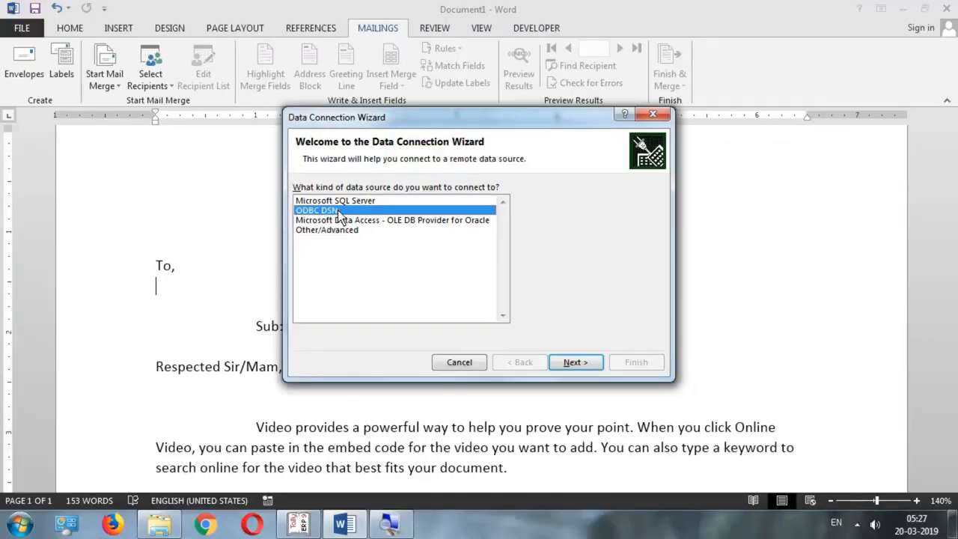
{"action": "left_click", "coordinate": [585, 367]}
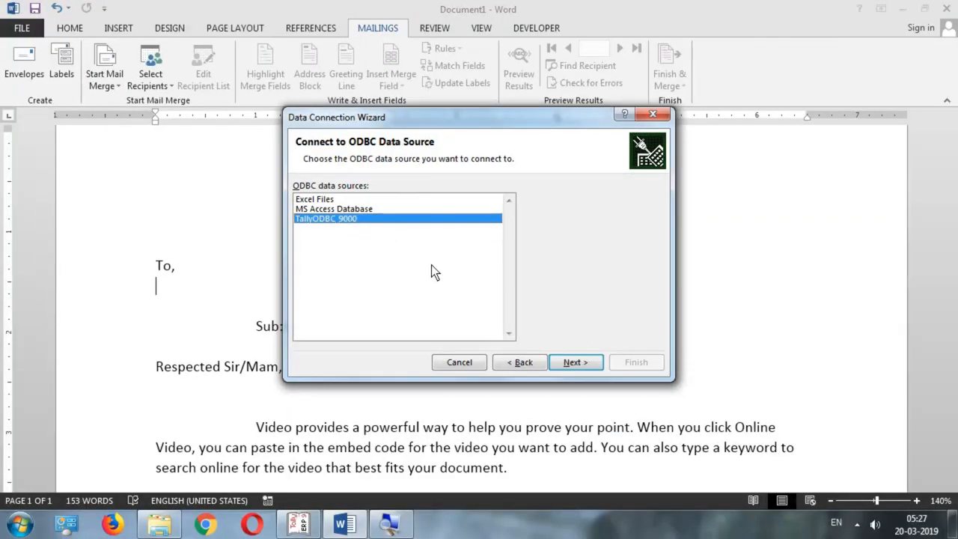
{"action": "left_click", "coordinate": [587, 363]}
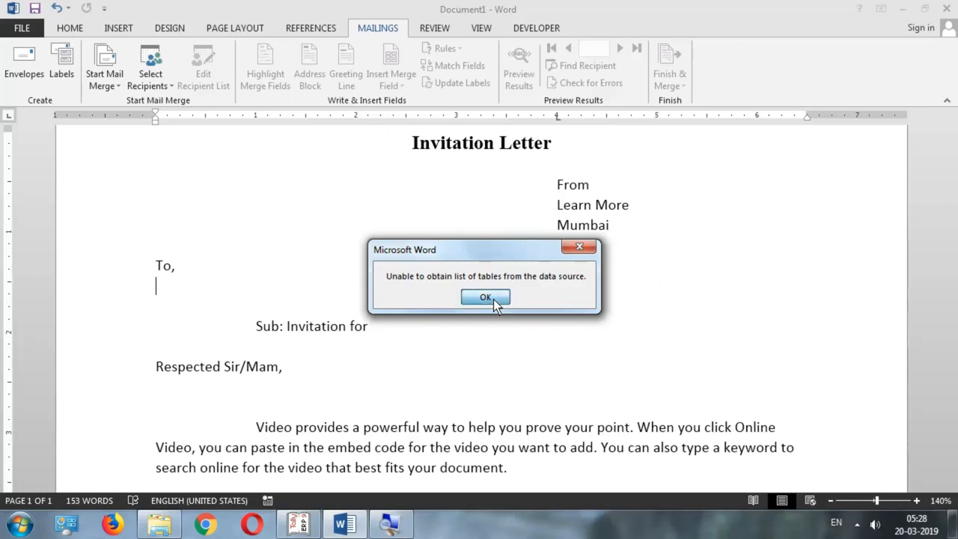
Dismiss the table-list error, close Tally's ledger list, and untick 'Connect to a specific table'
{"action": "left_click", "coordinate": [493, 300]}
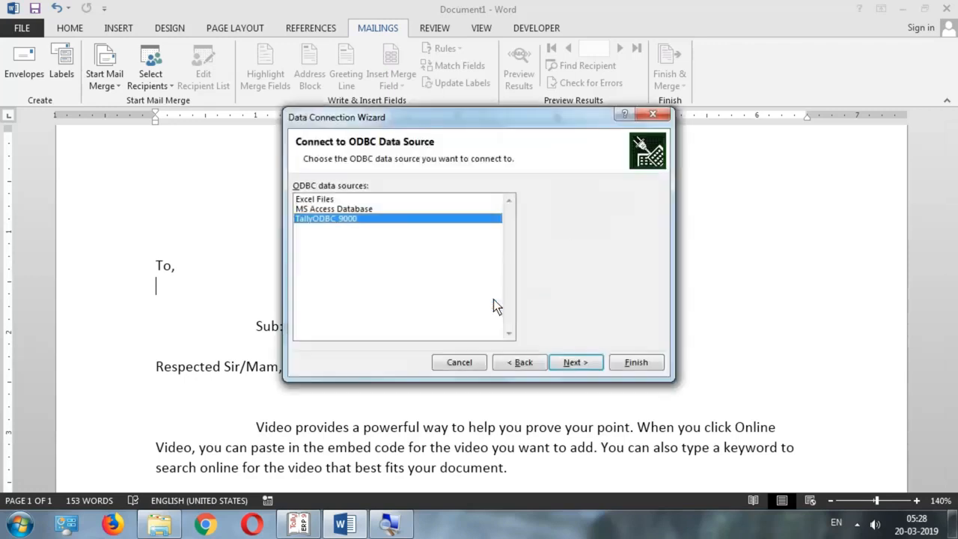
{"action": "left_click", "coordinate": [587, 360]}
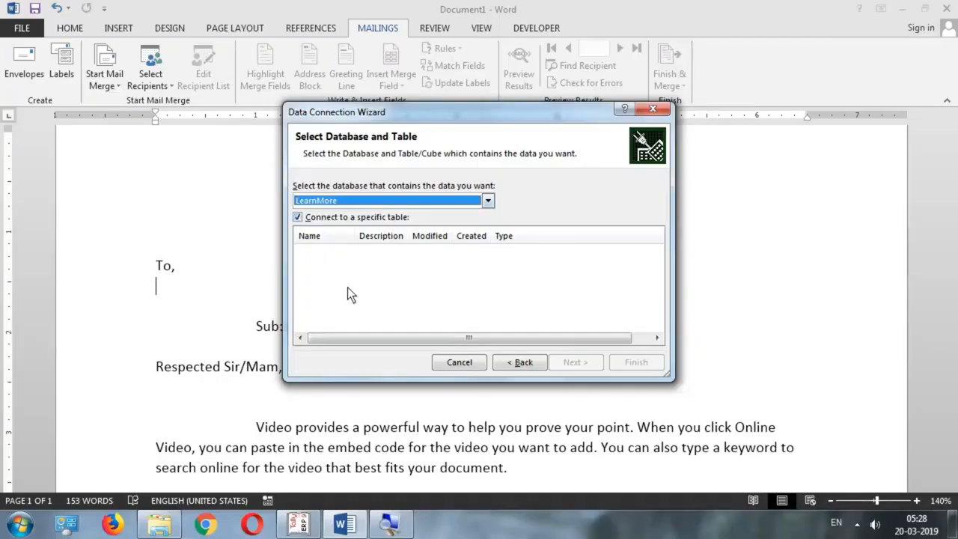
{"action": "left_click", "coordinate": [297, 524]}
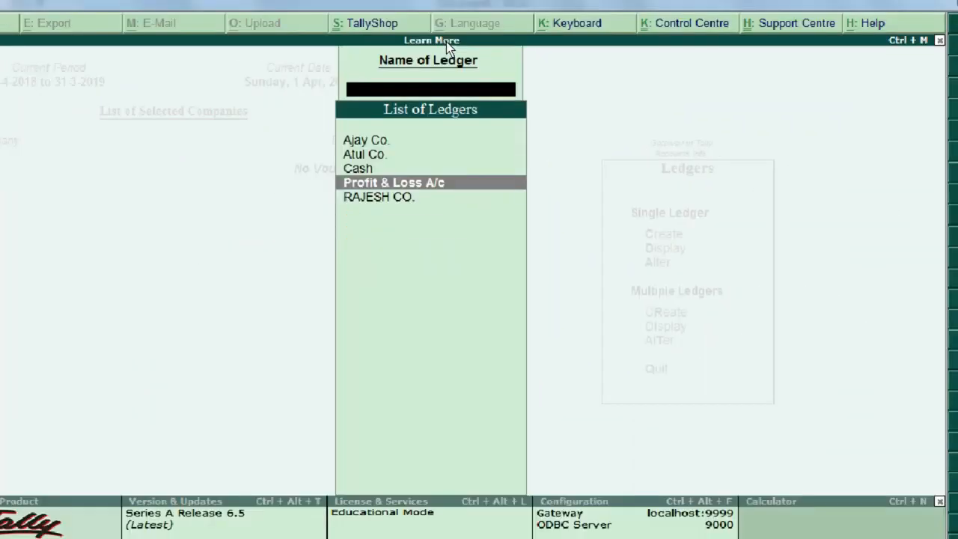
{"action": "key", "text": "Escape"}
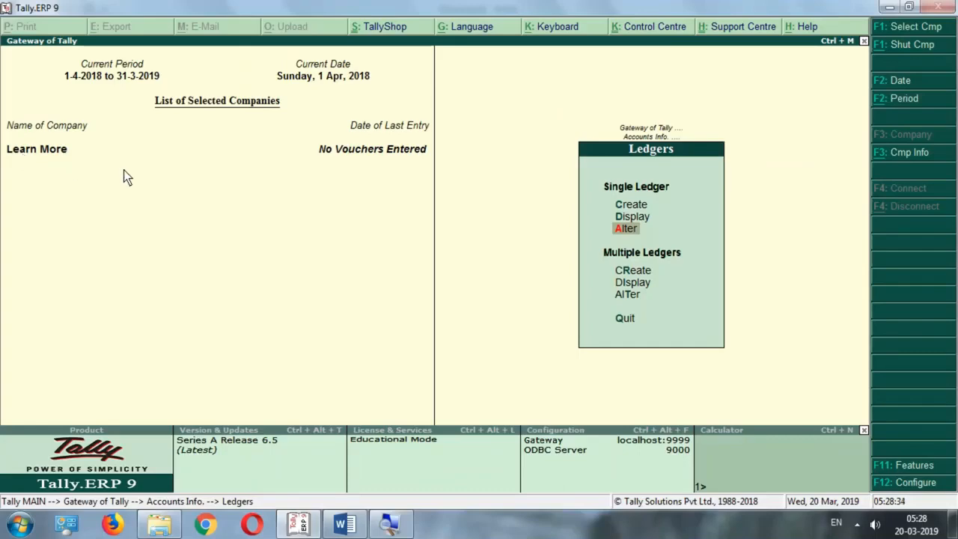
{"action": "key", "text": "alt+Tab"}
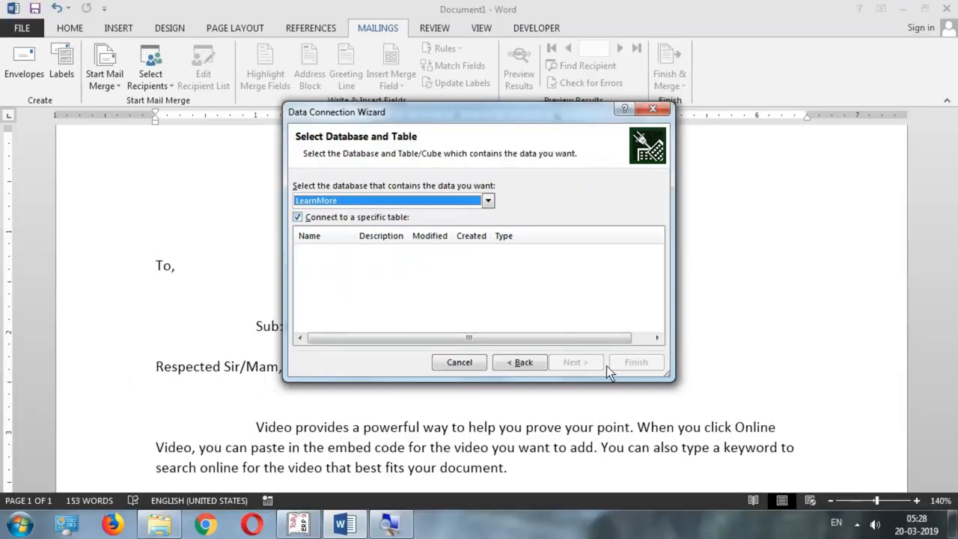
{"action": "left_click", "coordinate": [297, 218]}
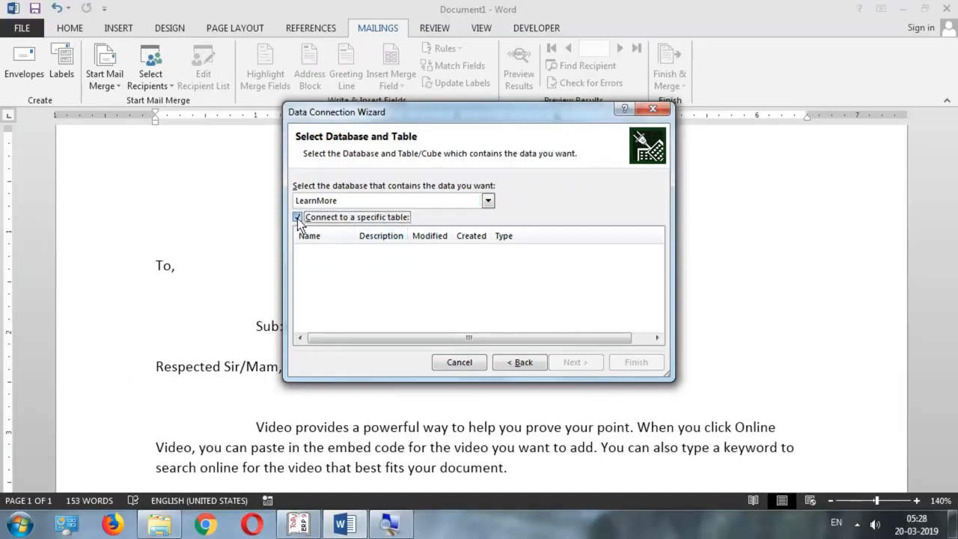
{"action": "left_click", "coordinate": [297, 218]}
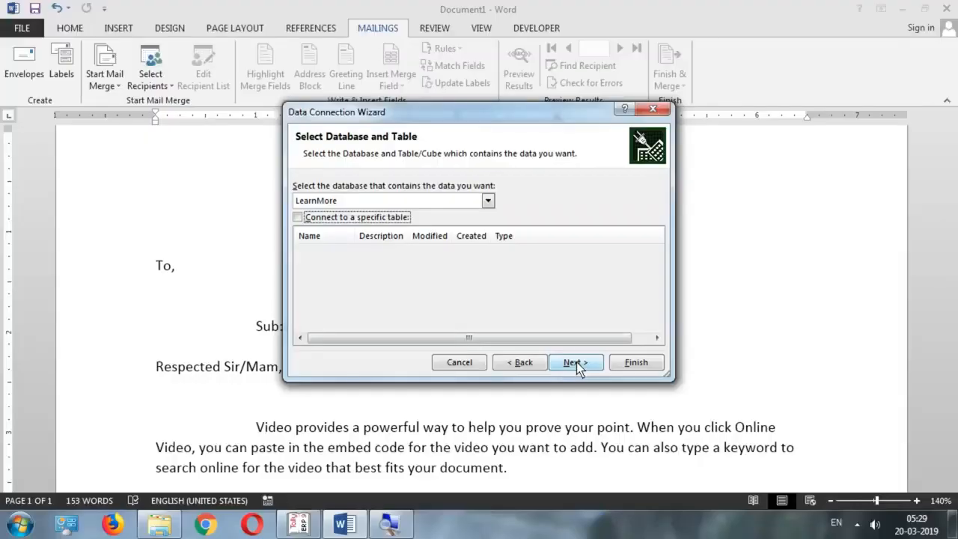
Save the LearnMore connection, replacing LearnMore.odc, and link it to the TallyODBC_9000 data source
{"action": "left_click", "coordinate": [574, 362]}
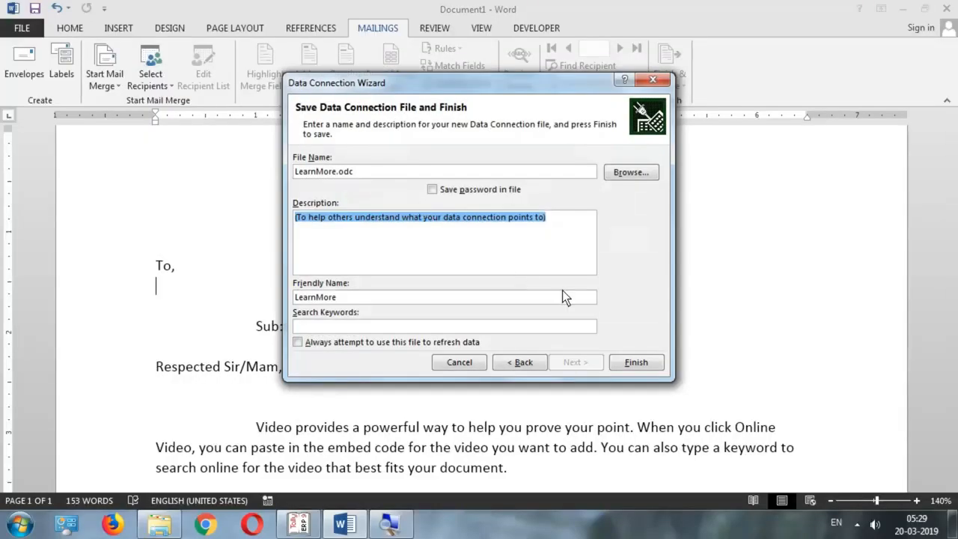
{"action": "left_click", "coordinate": [631, 364]}
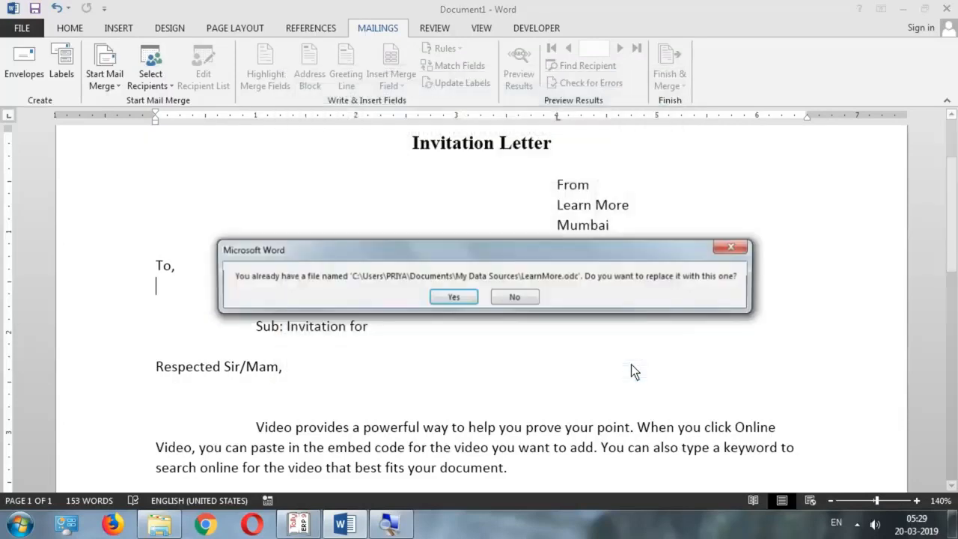
{"action": "left_click", "coordinate": [452, 297]}
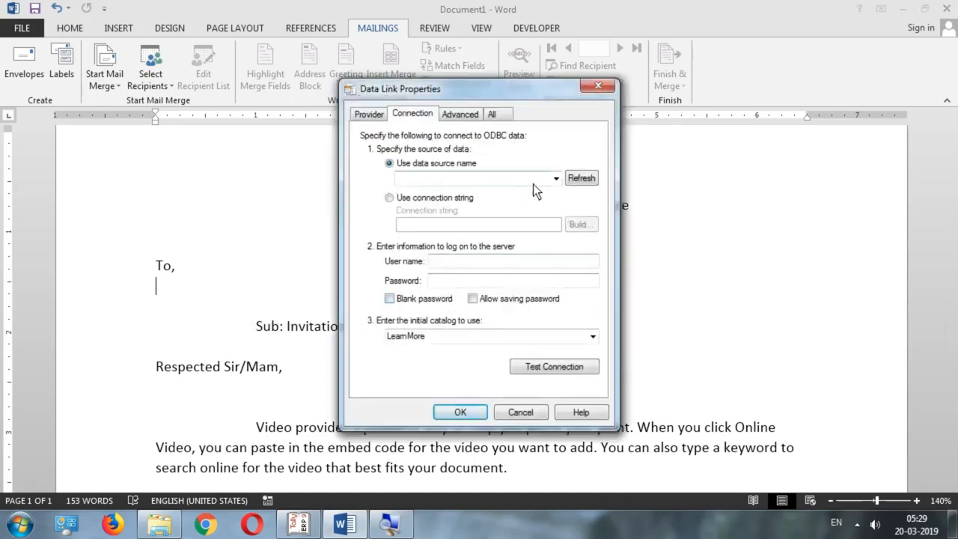
{"action": "left_click", "coordinate": [556, 181]}
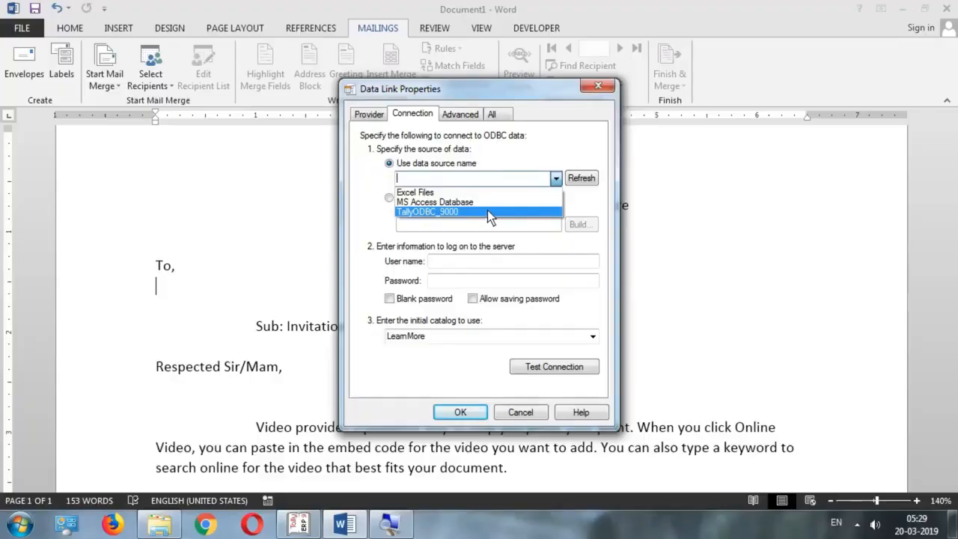
{"action": "left_click", "coordinate": [487, 211]}
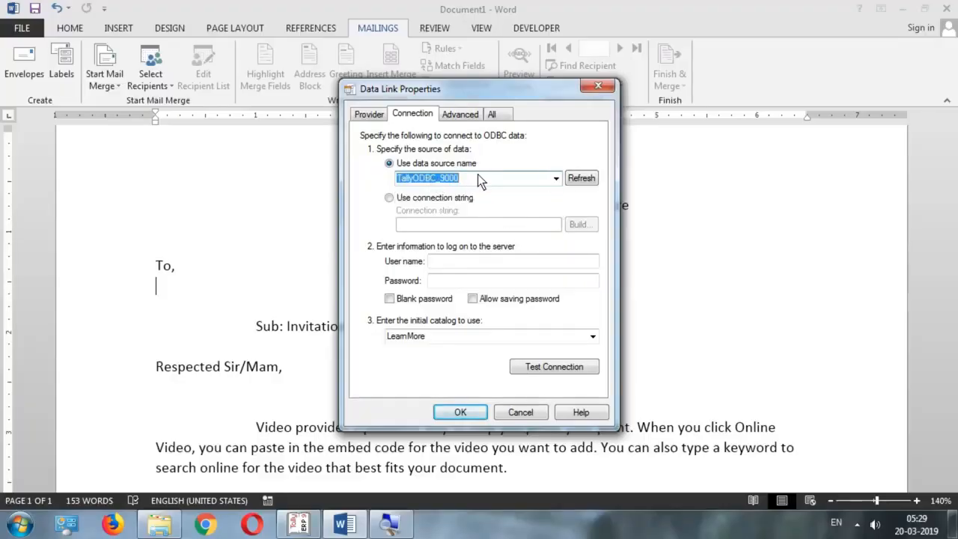
{"action": "left_click", "coordinate": [467, 411]}
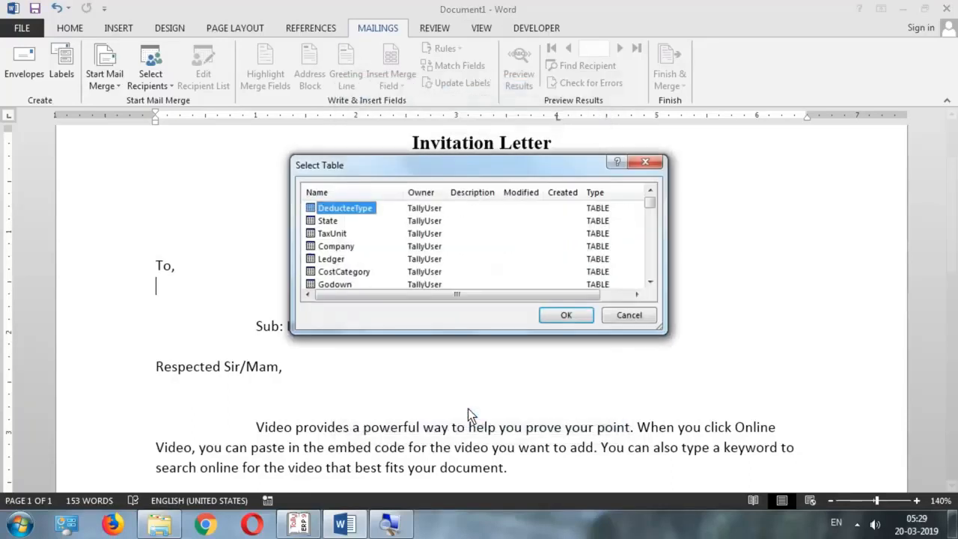
Choose Tally's Ledger table as the letter's recipient list
{"action": "left_click", "coordinate": [332, 260]}
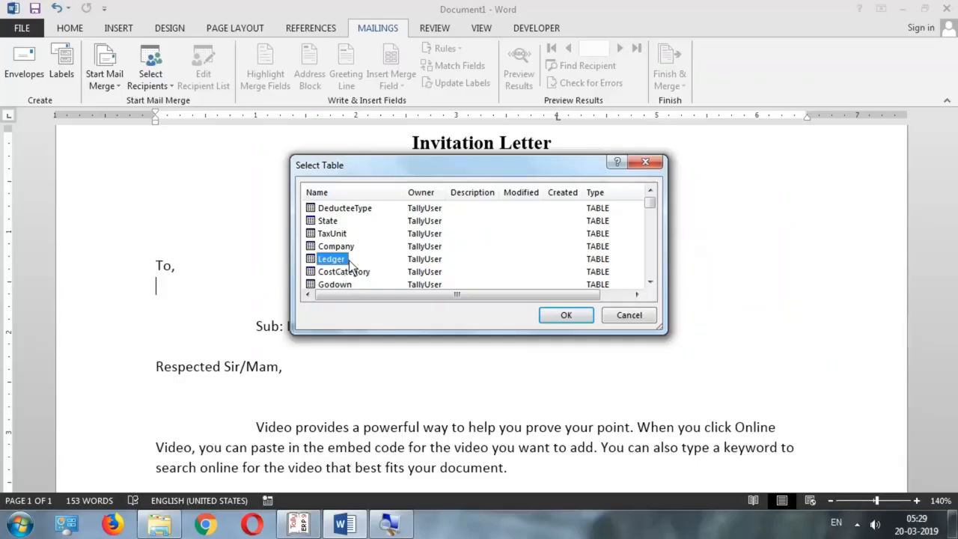
{"action": "left_click", "coordinate": [578, 320]}
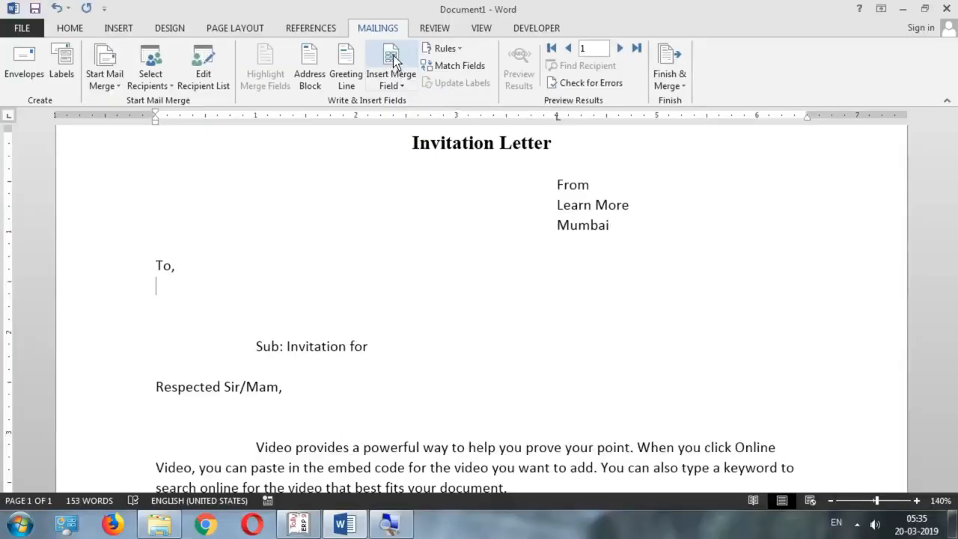
Open the Insert Merge Field list of database fields and position it beside the letter
{"action": "left_click", "coordinate": [394, 62]}
{"action": "left_click_drag", "start_coordinate": [584, 120], "coordinate": [428, 121]}
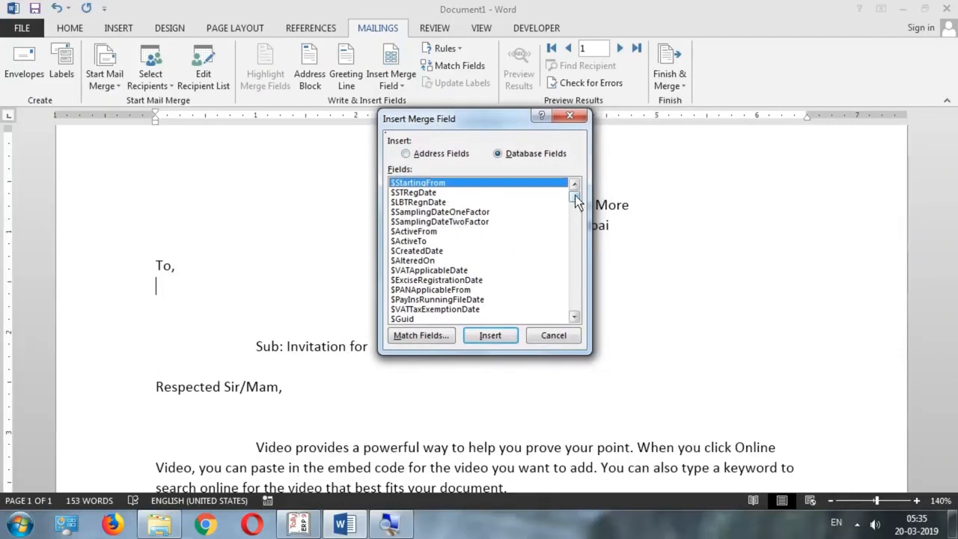
{"action": "left_click_drag", "start_coordinate": [576, 202], "coordinate": [575, 305]}
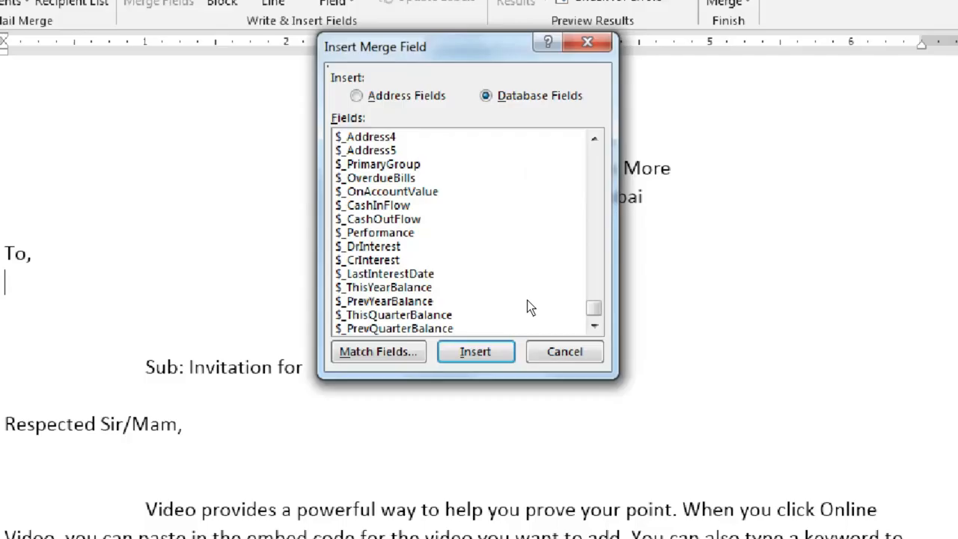
{"action": "scroll", "coordinate": [579, 184], "scroll_direction": "up", "scroll_amount": 4}
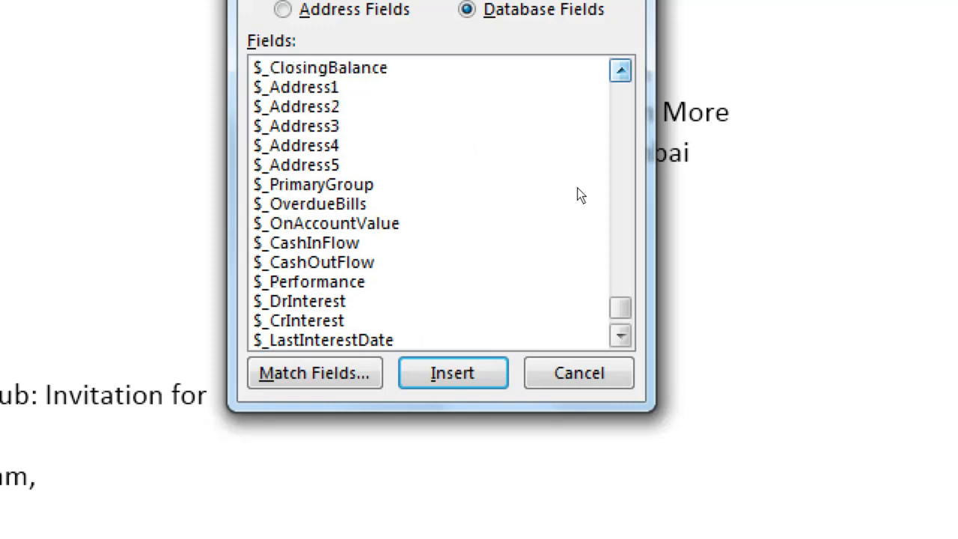
{"action": "scroll", "coordinate": [578, 189], "scroll_direction": "up", "scroll_amount": 4}
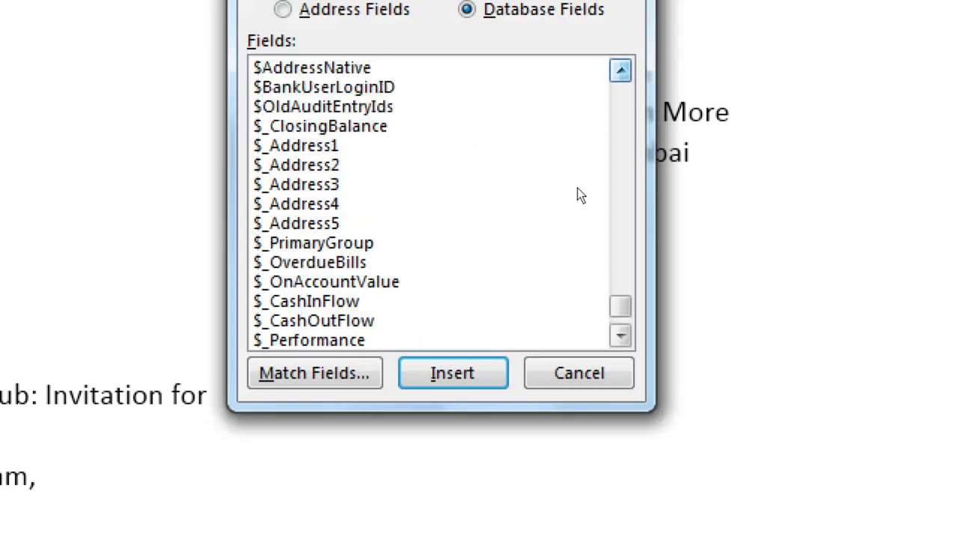
{"action": "left_click", "coordinate": [620, 70]}
{"action": "left_click", "coordinate": [620, 70]}
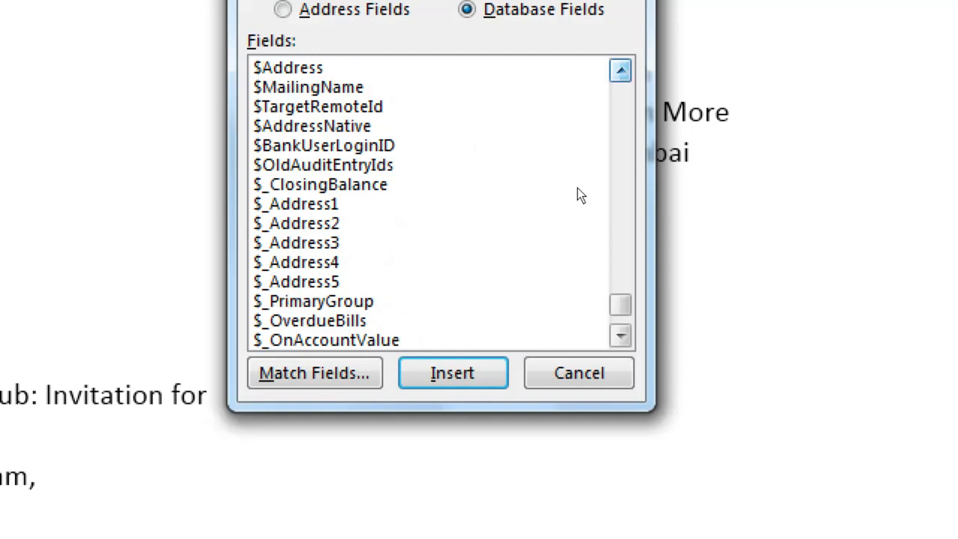
Insert the $MailingName, $_Address1 and $_Address2 merge fields under 'To,'
{"action": "left_click", "coordinate": [556, 87]}
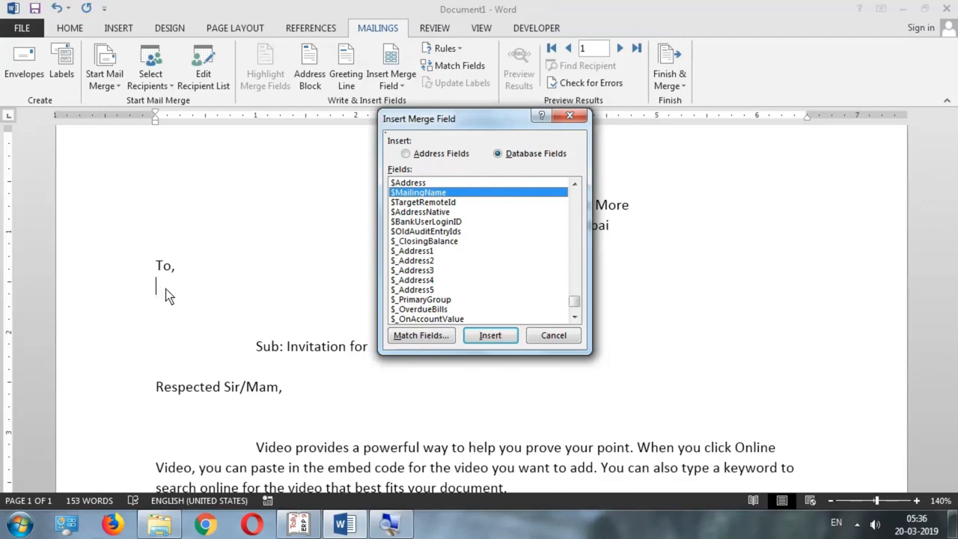
{"action": "left_click", "coordinate": [488, 338]}
{"action": "left_click", "coordinate": [434, 252]}
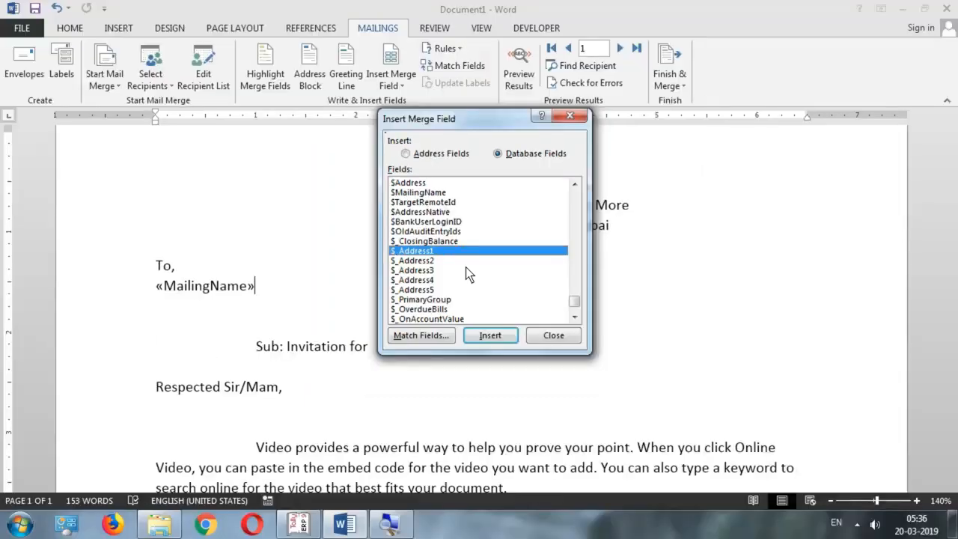
{"action": "left_click", "coordinate": [496, 338]}
{"action": "left_click", "coordinate": [442, 260]}
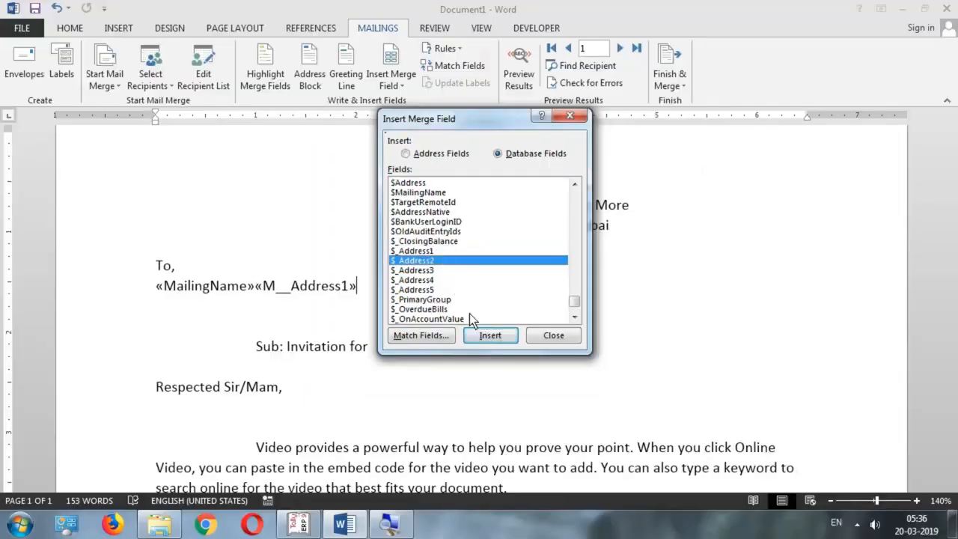
{"action": "left_click", "coordinate": [487, 340]}
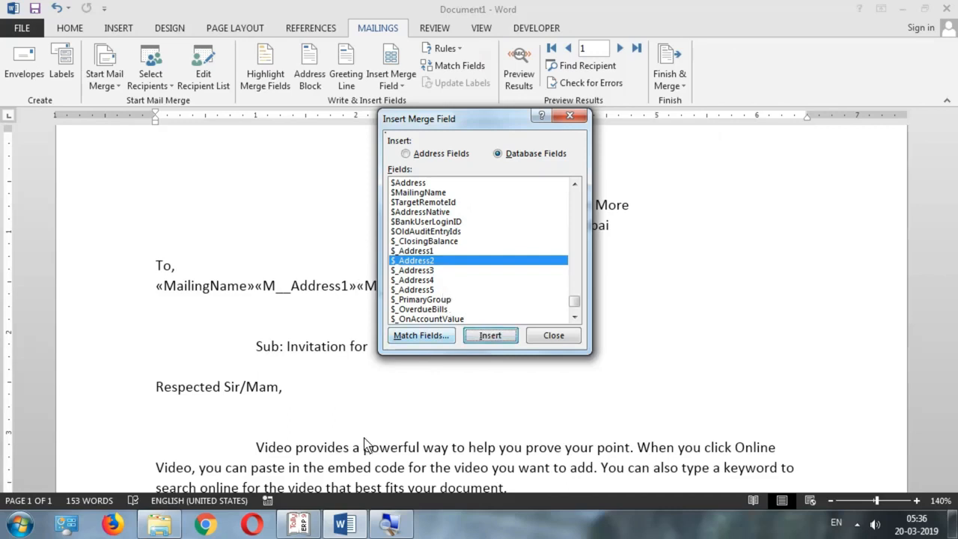
{"action": "left_click", "coordinate": [310, 525]}
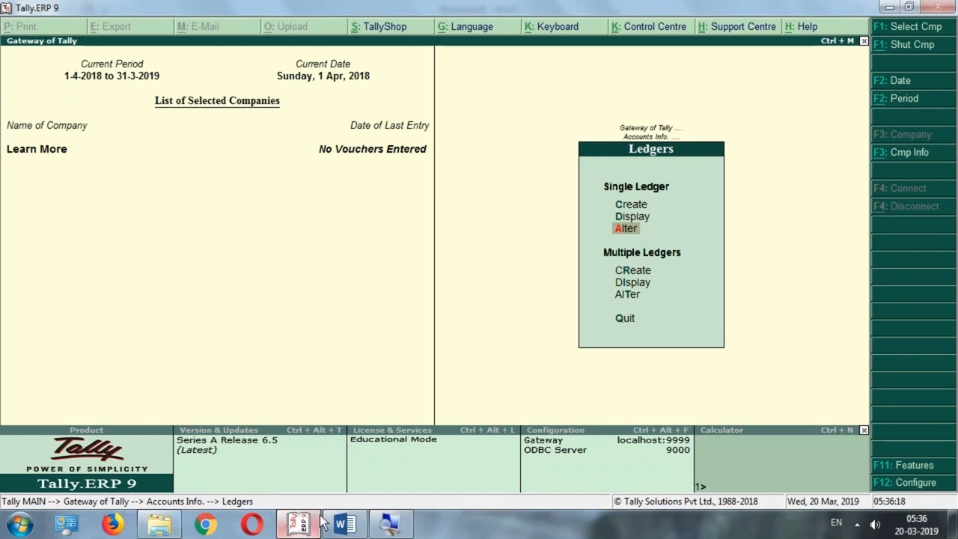
{"action": "left_click", "coordinate": [632, 227]}
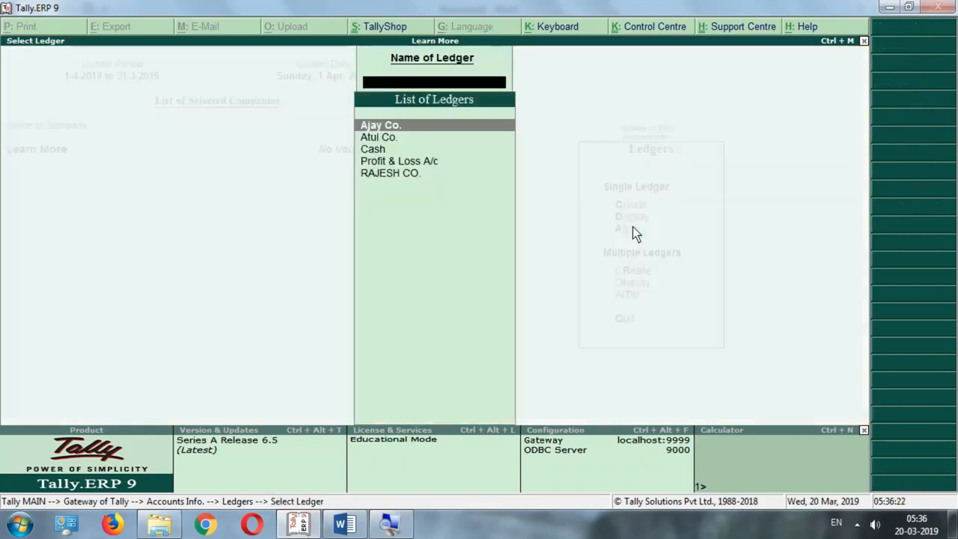
{"action": "key", "text": "Return"}
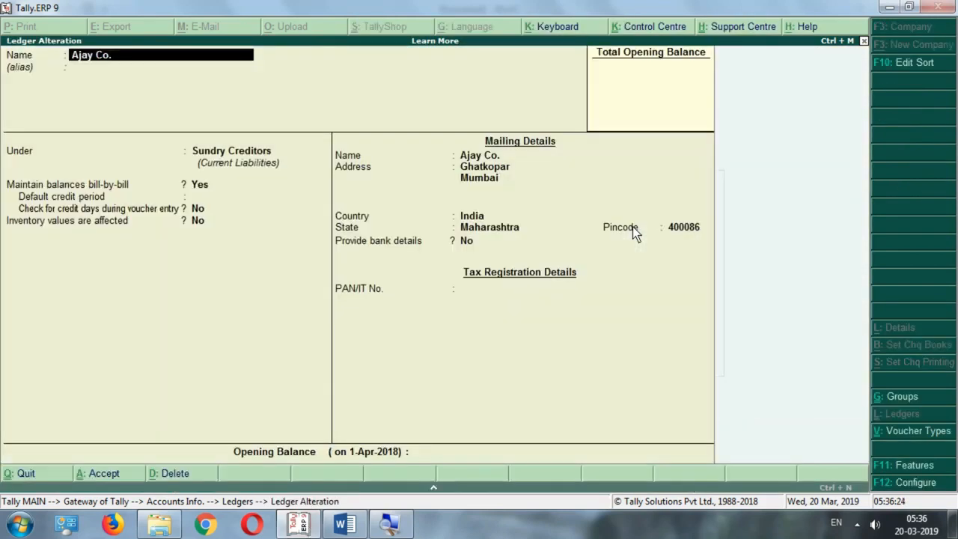
{"action": "left_click", "coordinate": [485, 169]}
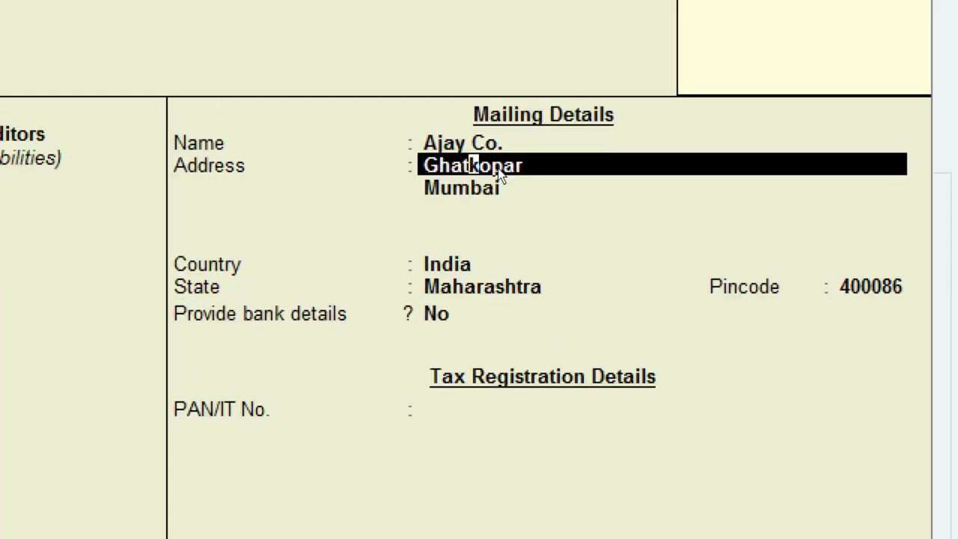
{"action": "key", "text": "Return"}
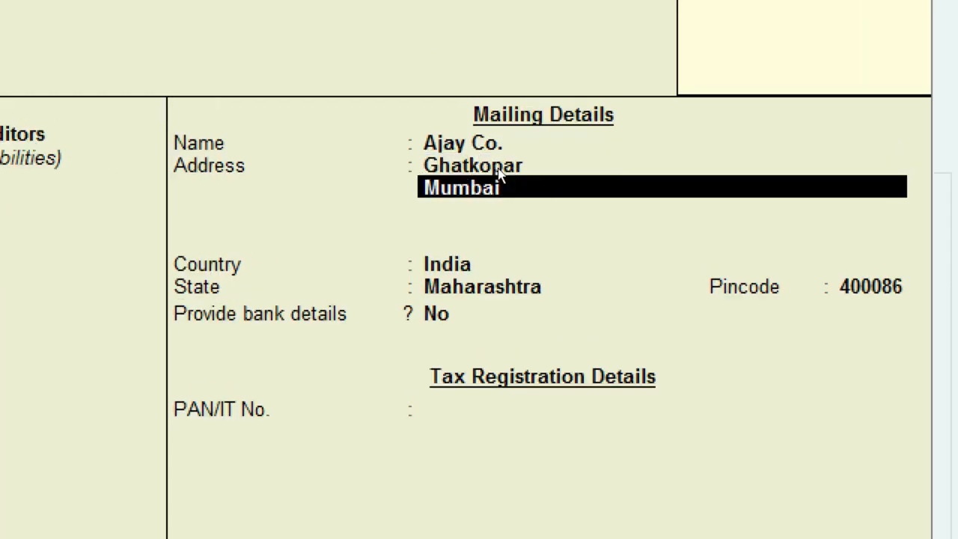
{"action": "key", "text": "Return"}
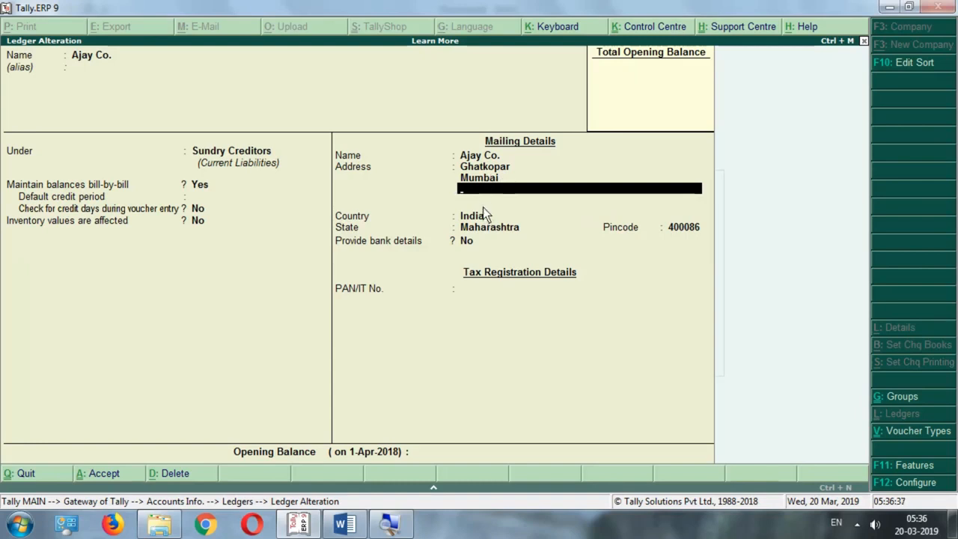
{"action": "key", "text": "alt+Tab"}
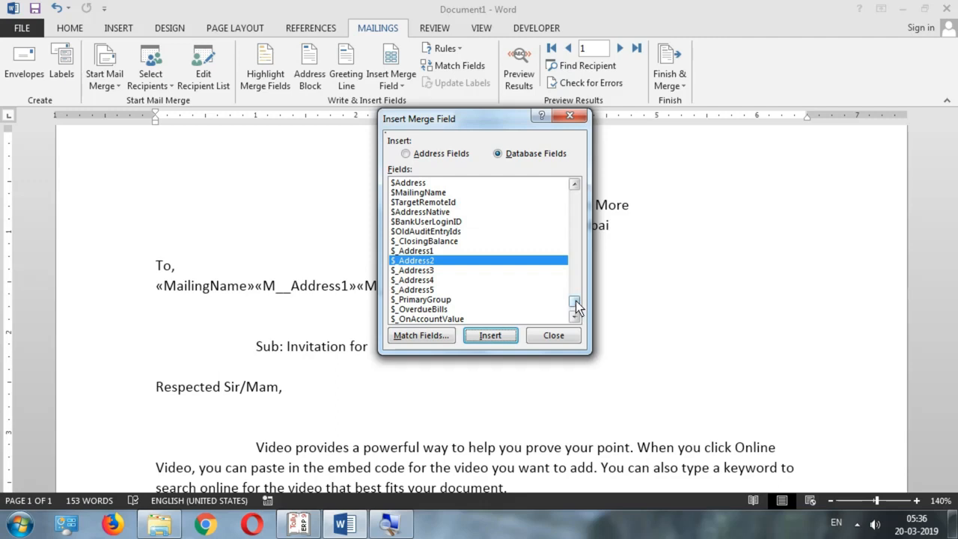
Add the $StateName and $PINCode merge fields after Address2 on the addressee line
{"action": "left_click_drag", "start_coordinate": [576, 305], "coordinate": [574, 193]}
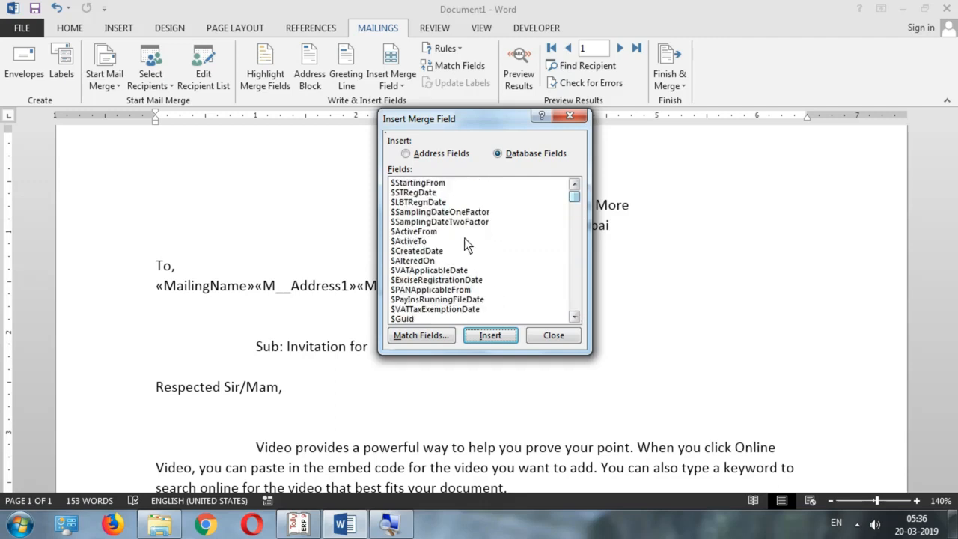
{"action": "left_click", "coordinate": [433, 271]}
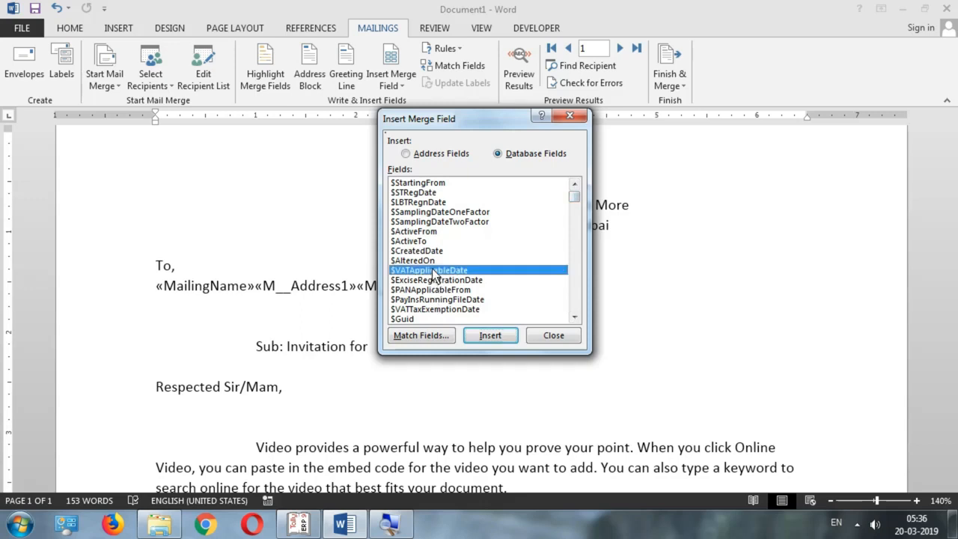
{"action": "scroll", "coordinate": [432, 275], "scroll_direction": "down", "scroll_amount": 3}
{"action": "left_click", "coordinate": [432, 262]}
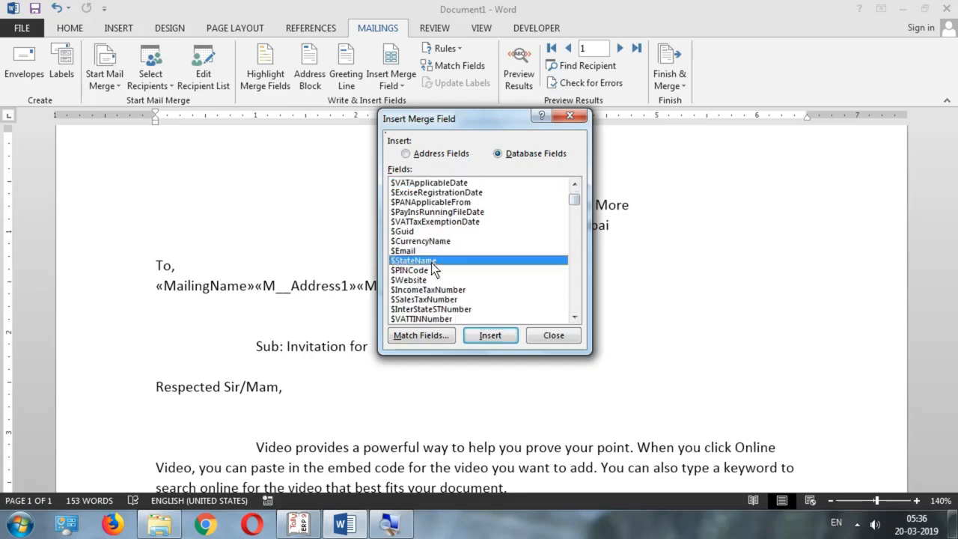
{"action": "left_click", "coordinate": [433, 271]}
{"action": "left_click", "coordinate": [432, 261]}
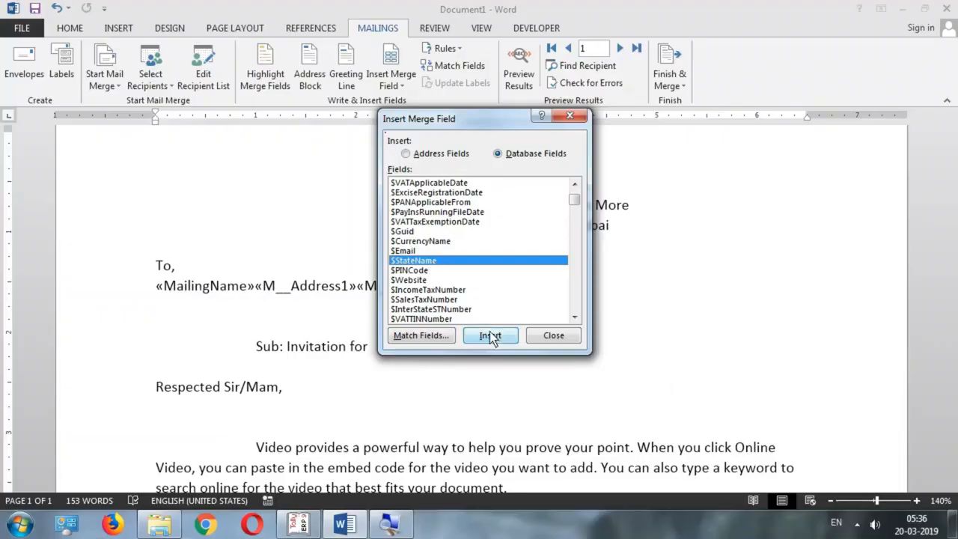
{"action": "left_click", "coordinate": [548, 412]}
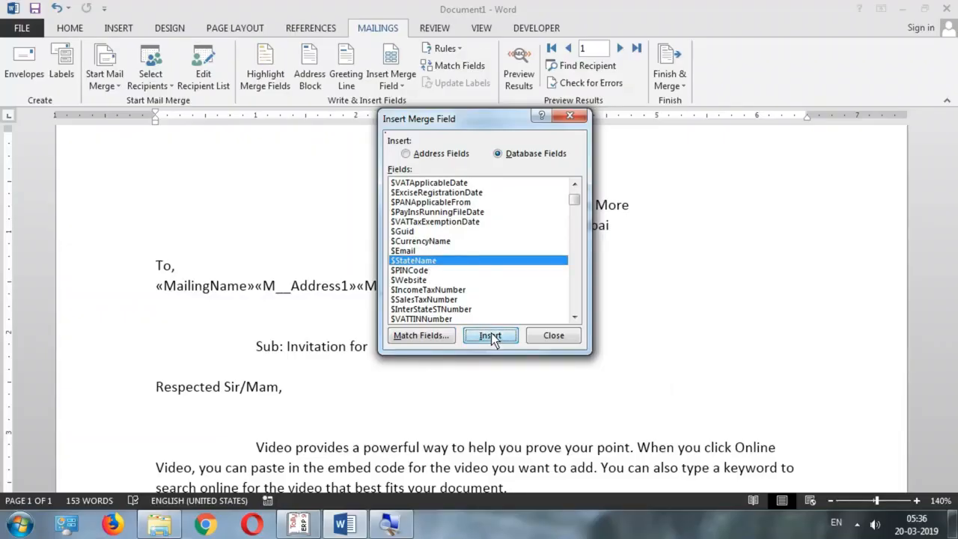
{"action": "left_click", "coordinate": [431, 271]}
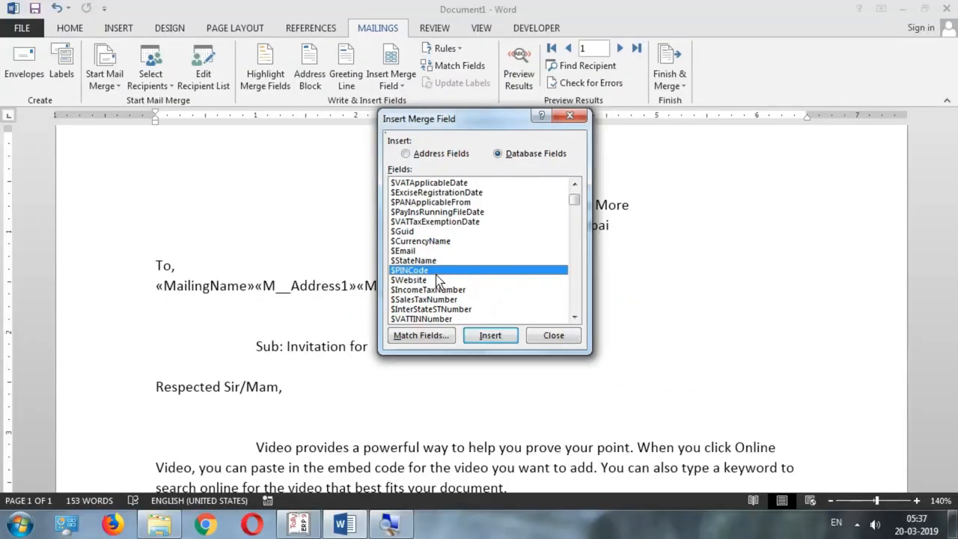
{"action": "left_click", "coordinate": [490, 337]}
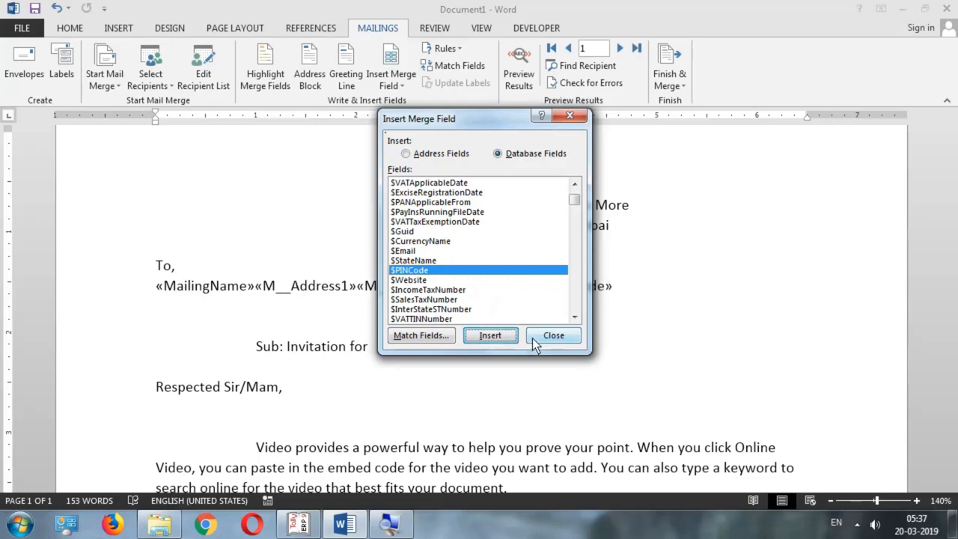
Close the merge field list, compare with the ledger in Tally, and return to Word
{"action": "left_click", "coordinate": [552, 336]}
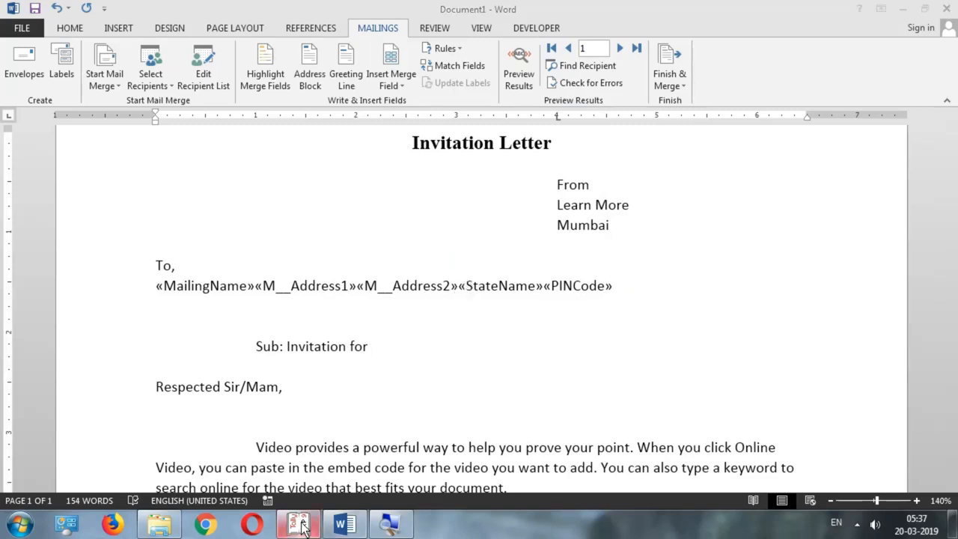
{"action": "mouse_move", "coordinate": [297, 524]}
{"action": "left_click", "coordinate": [372, 450]}
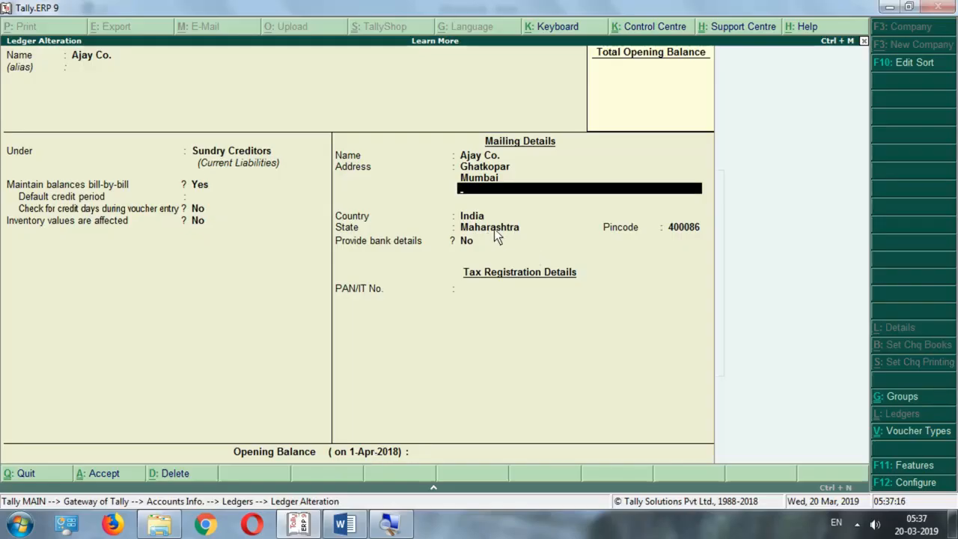
{"action": "key", "text": "alt+Tab"}
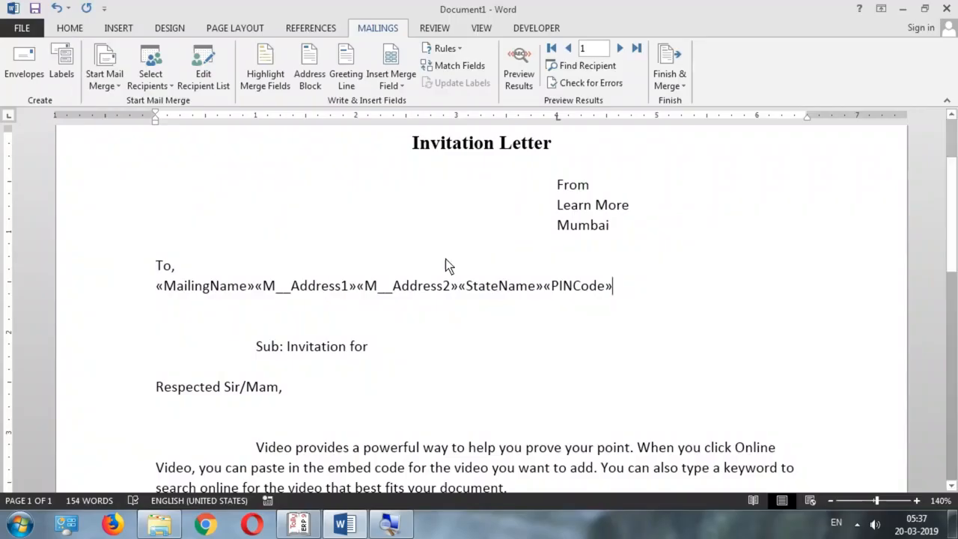
Preview the letter with Ajay Co.'s merged address and compare it against the Tally ledger
{"action": "left_click", "coordinate": [518, 79]}
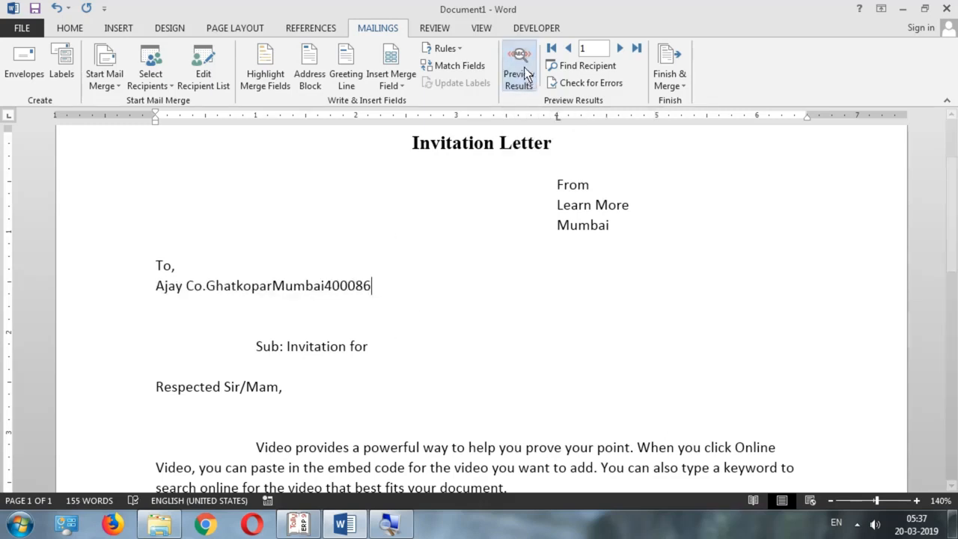
{"action": "left_click_drag", "start_coordinate": [230, 292], "coordinate": [375, 286]}
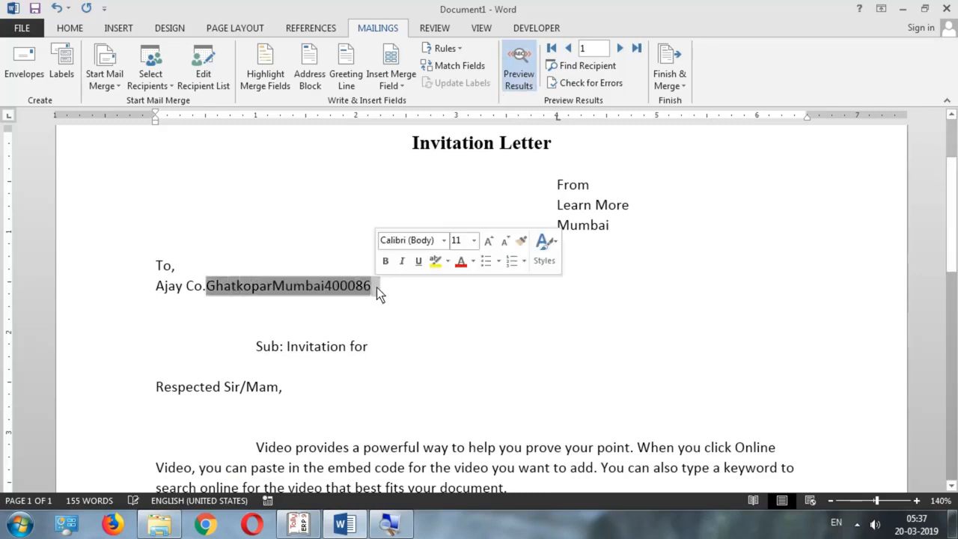
{"action": "left_click", "coordinate": [379, 295]}
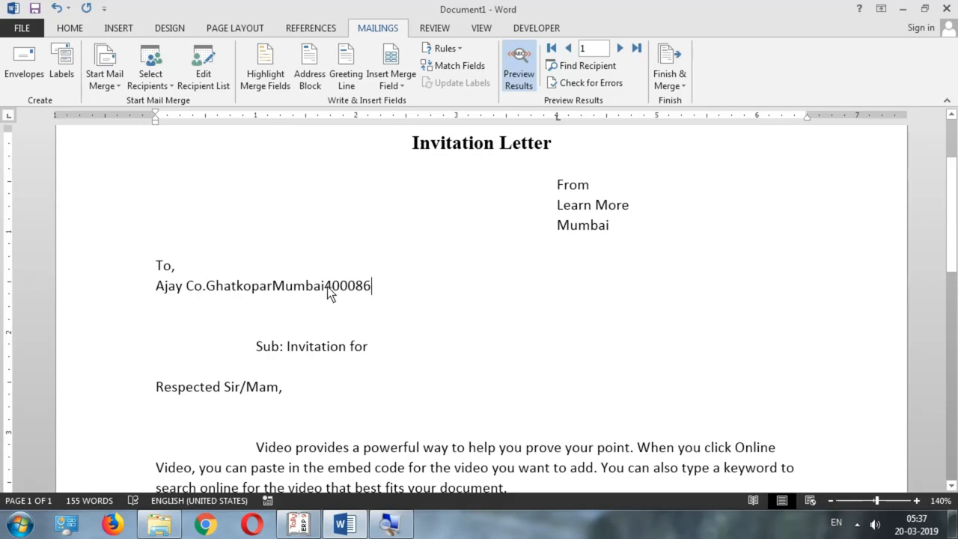
{"action": "left_click_drag", "start_coordinate": [378, 287], "coordinate": [175, 287]}
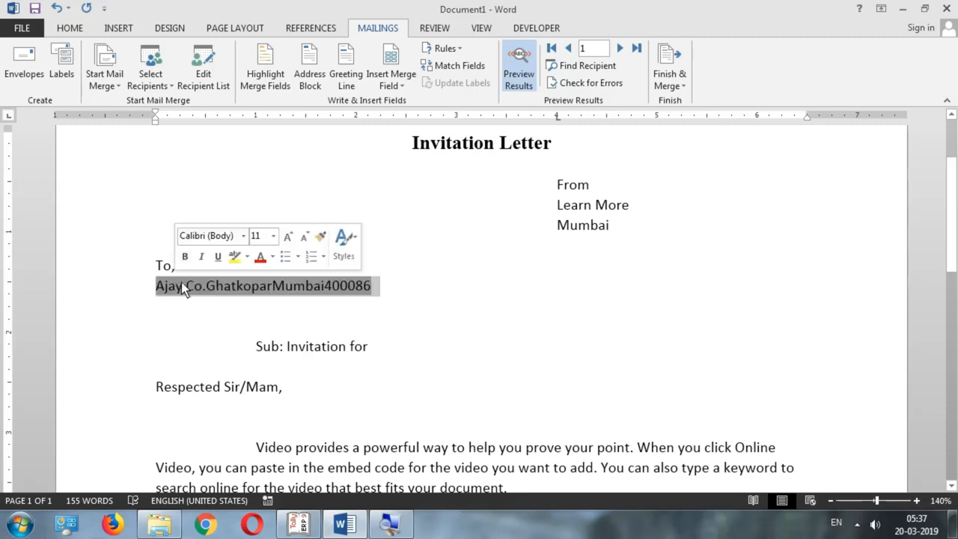
{"action": "left_click", "coordinate": [303, 524]}
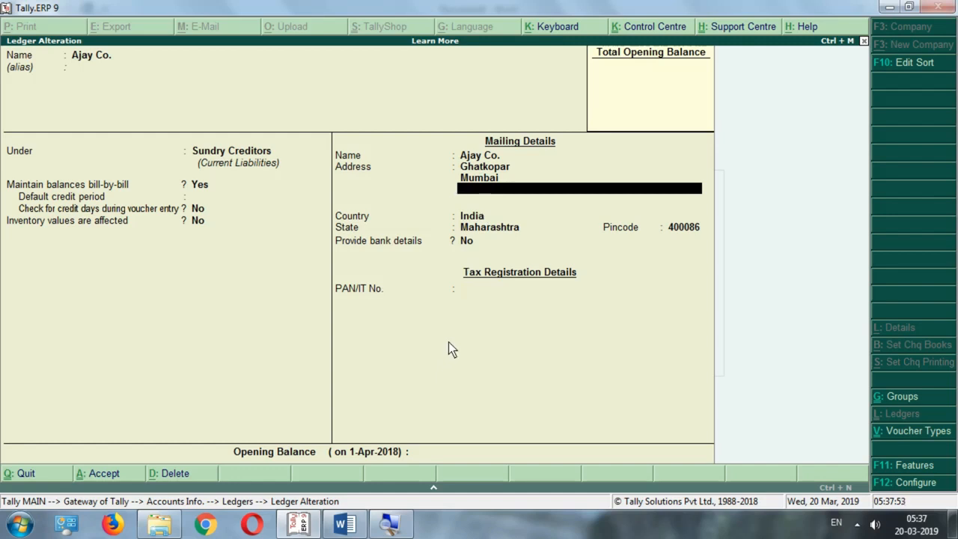
{"action": "left_click", "coordinate": [348, 522]}
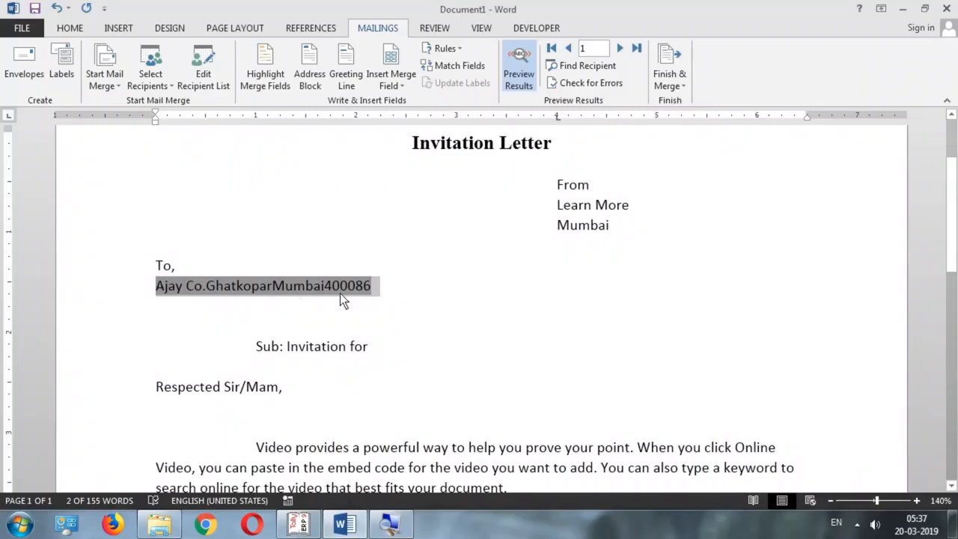
Put «MailingName» and «M__Address1» on separate lines, each ending with a comma
{"action": "left_click", "coordinate": [518, 68]}
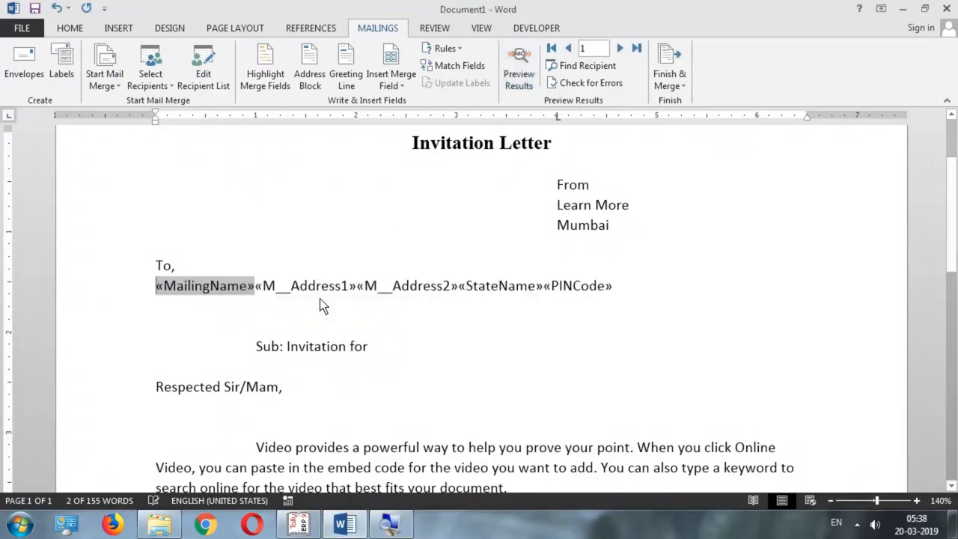
{"action": "left_click", "coordinate": [257, 288]}
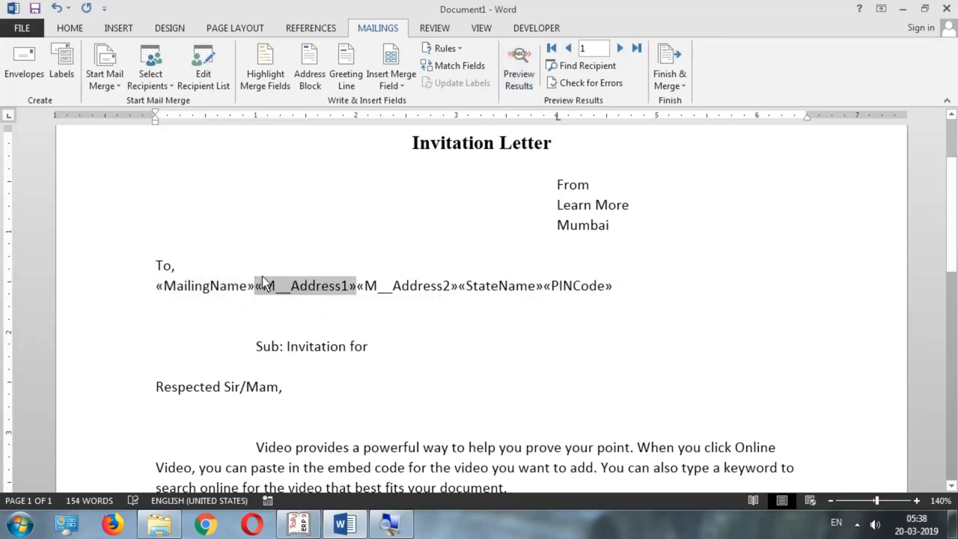
{"action": "type", "text": ","}
{"action": "key", "text": "Return"}
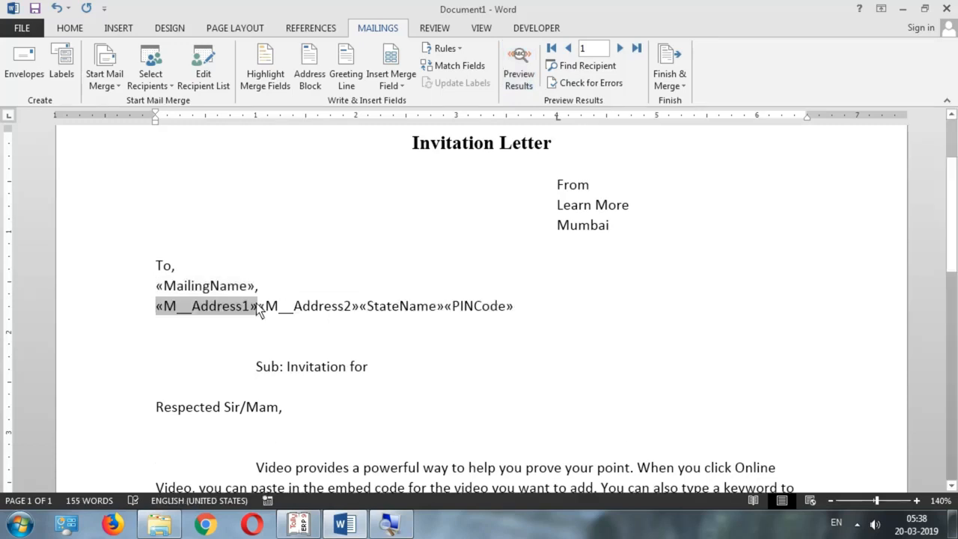
{"action": "left_click", "coordinate": [268, 307]}
{"action": "type", "text": ","}
{"action": "key", "text": "Return"}
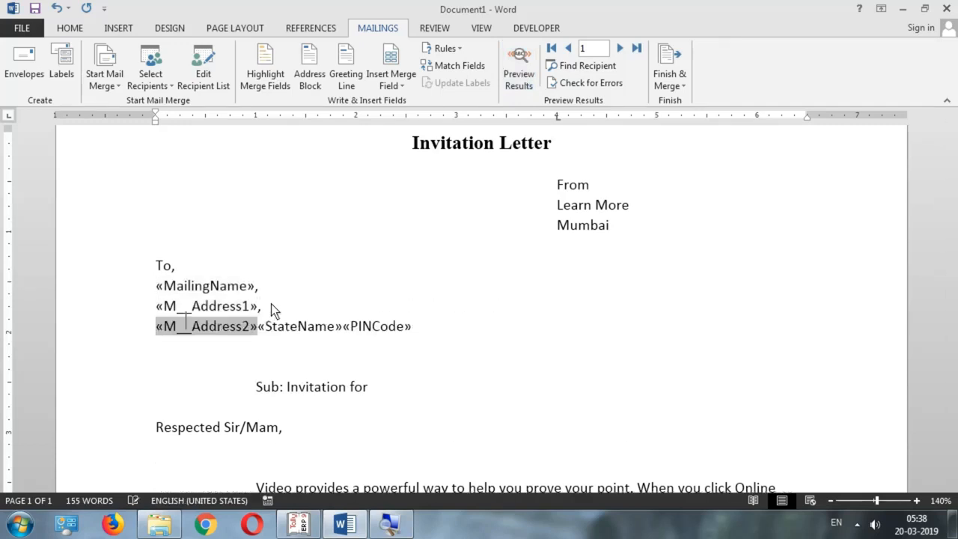
Make the last line read «M__Address2»-«StateName»«PINCode» with a closing period
{"action": "left_click_drag", "start_coordinate": [256, 331], "coordinate": [274, 329]}
{"action": "key", "text": "BackSpace"}
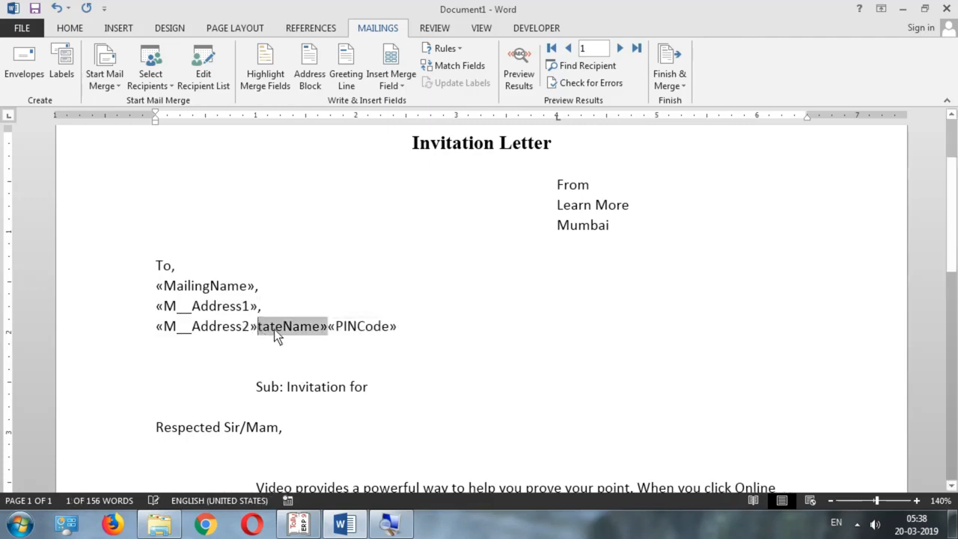
{"action": "key", "text": "Delete"}
{"action": "key", "text": "Delete"}
{"action": "key", "text": "Delete"}
{"action": "key", "text": "Delete"}
{"action": "key", "text": "Delete"}
{"action": "key", "text": "Delete"}
{"action": "key", "text": "Delete"}
{"action": "key", "text": "Delete"}
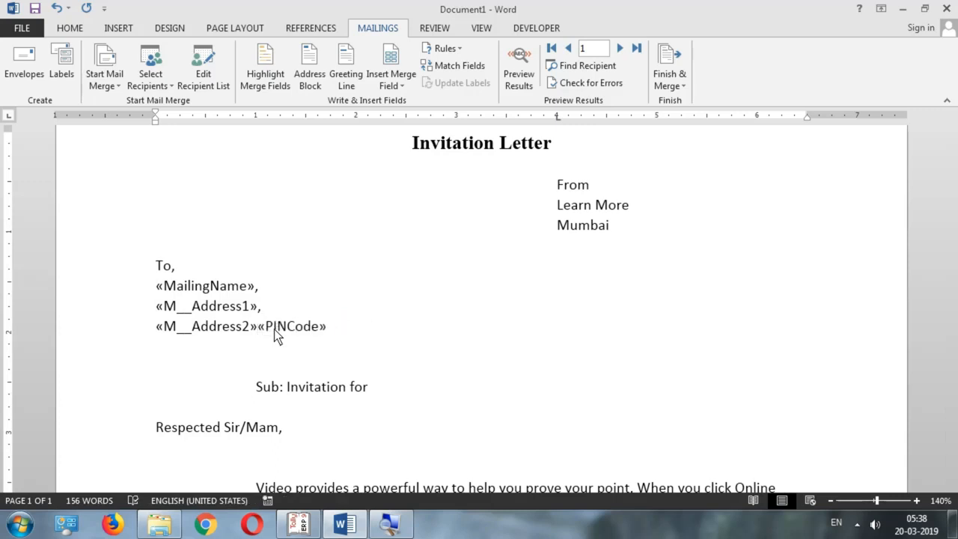
{"action": "key", "text": "Delete"}
{"action": "left_click", "coordinate": [336, 329]}
{"action": "type", "text": "."}
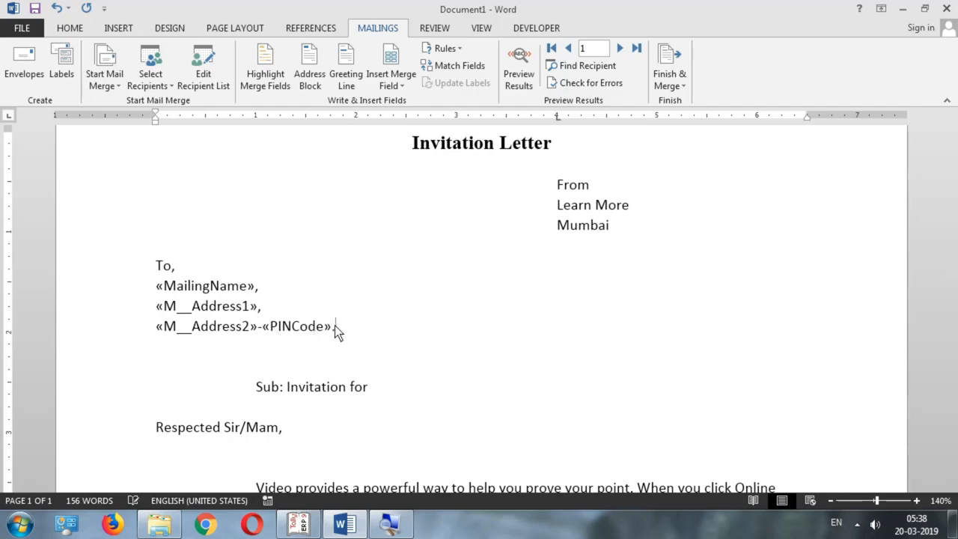
Toggle Preview Results to check the three-line punctuated address for Ajay Co
{"action": "left_click", "coordinate": [519, 77]}
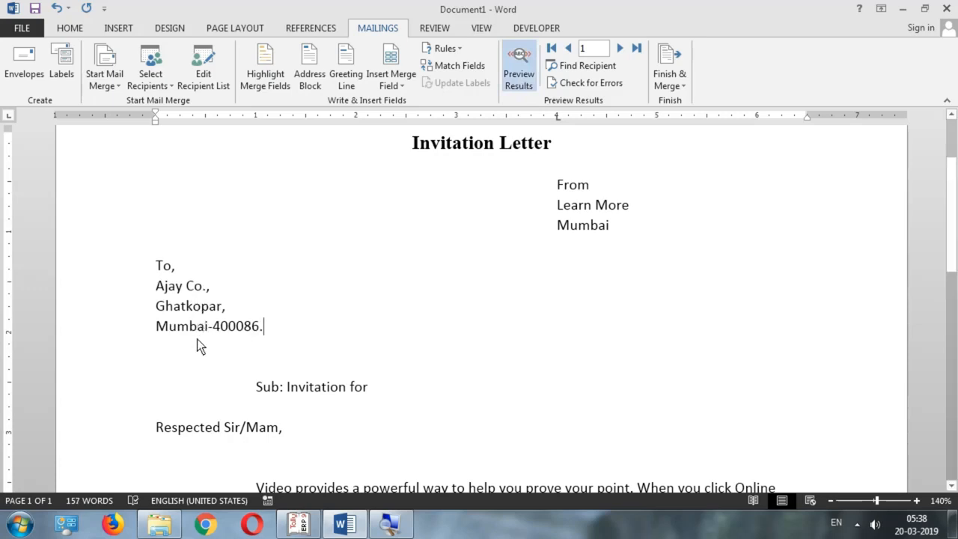
{"action": "left_click", "coordinate": [522, 67]}
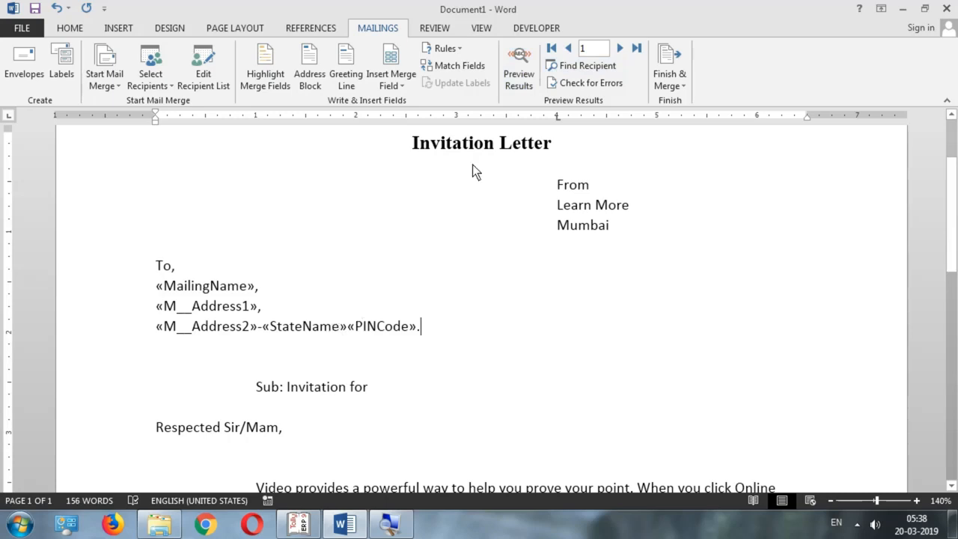
{"action": "left_click", "coordinate": [516, 80]}
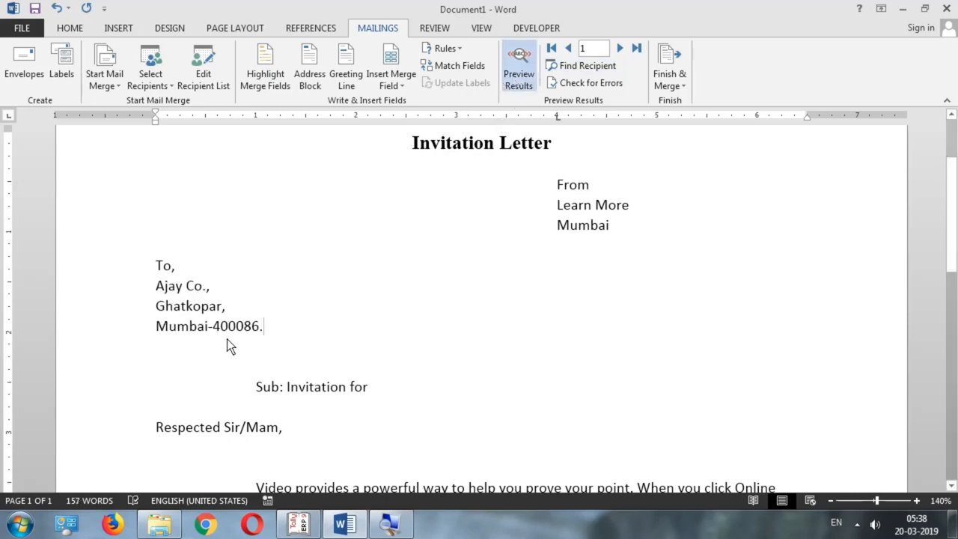
{"action": "left_click", "coordinate": [518, 75]}
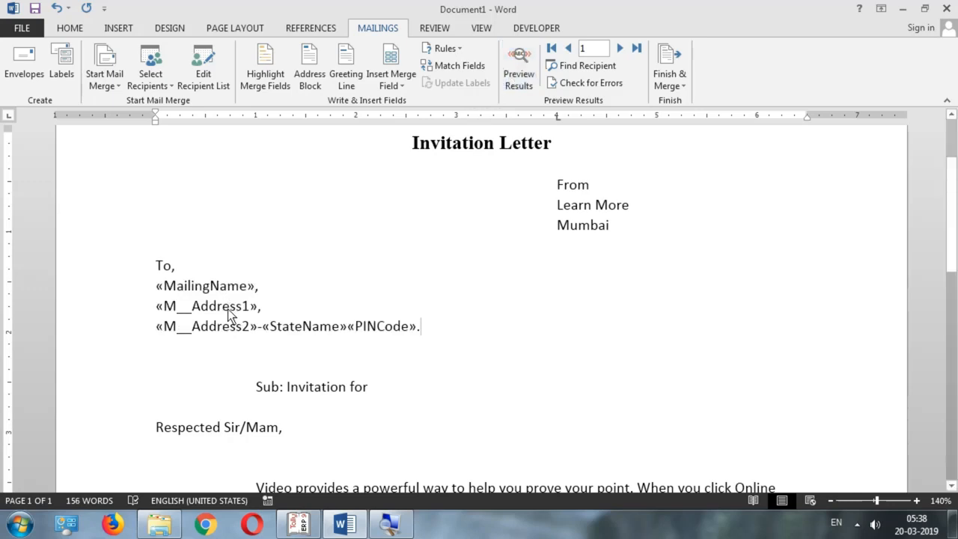
{"action": "left_click", "coordinate": [670, 84]}
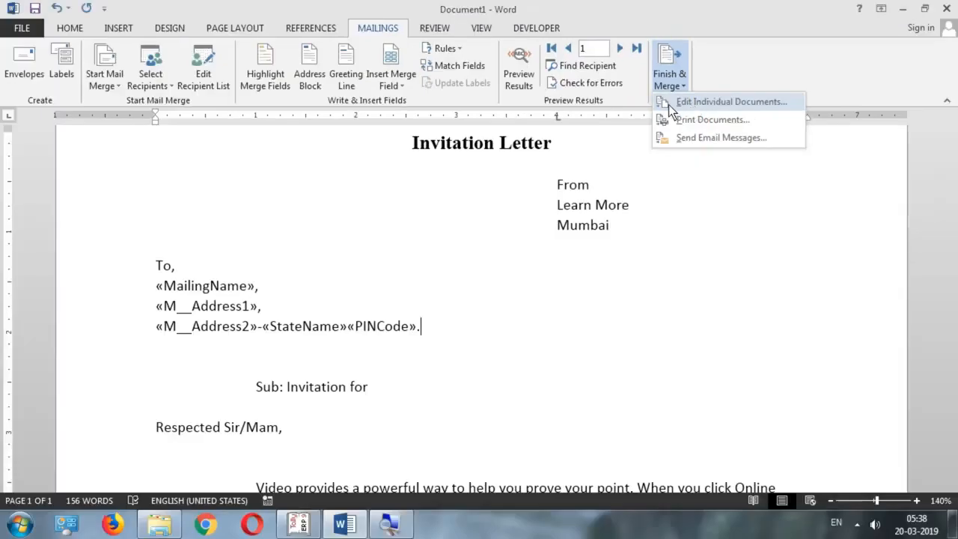
Merge all records to individual letters and scroll the five-page Letters1 document to RAJESH CO
{"action": "left_click", "coordinate": [669, 105]}
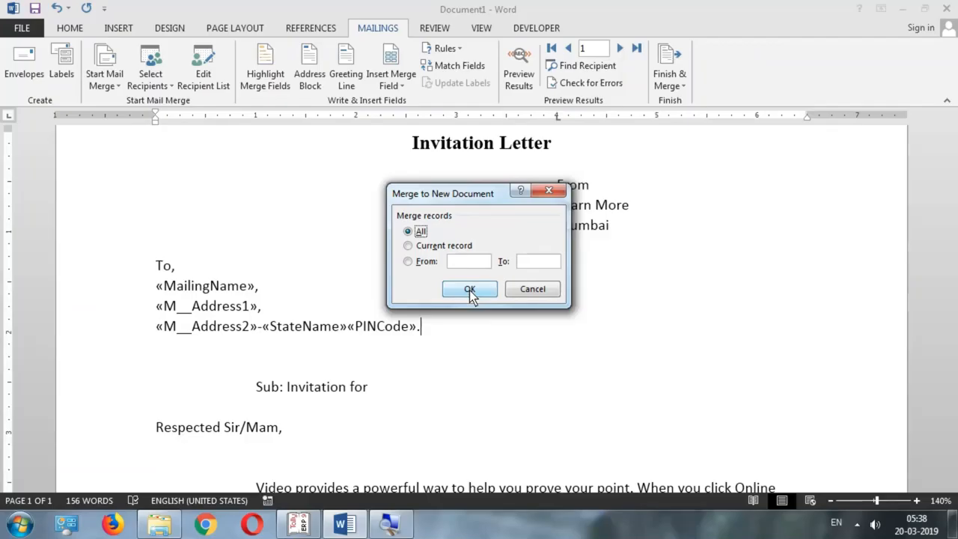
{"action": "left_click", "coordinate": [470, 290]}
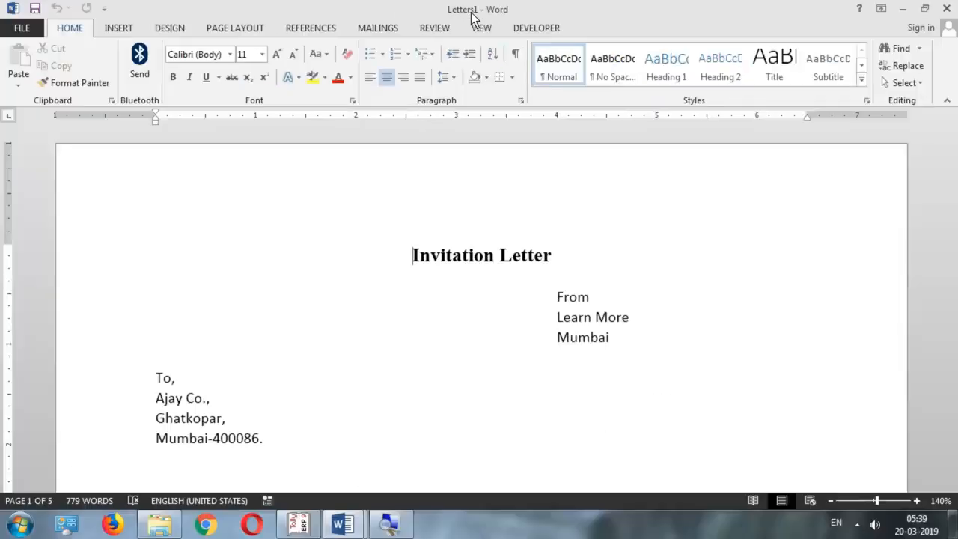
{"action": "left_click", "coordinate": [289, 365]}
{"action": "scroll", "coordinate": [311, 373], "scroll_direction": "down", "scroll_amount": 6}
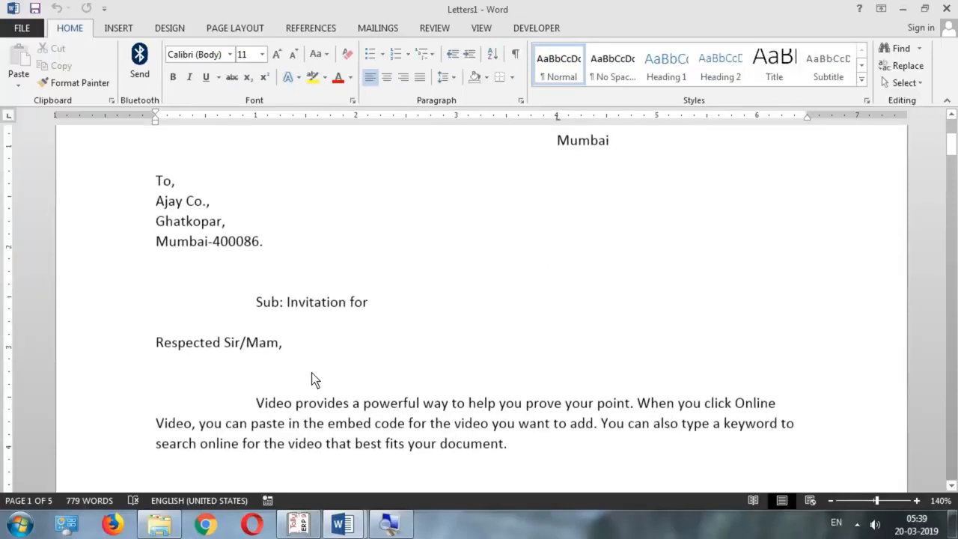
{"action": "scroll", "coordinate": [306, 374], "scroll_direction": "down", "scroll_amount": 10}
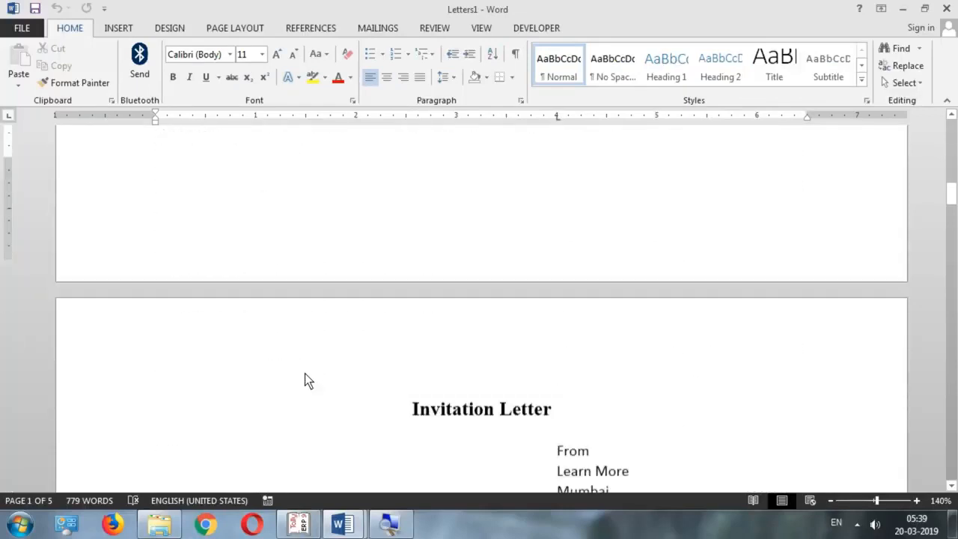
{"action": "scroll", "coordinate": [304, 381], "scroll_direction": "down", "scroll_amount": 4}
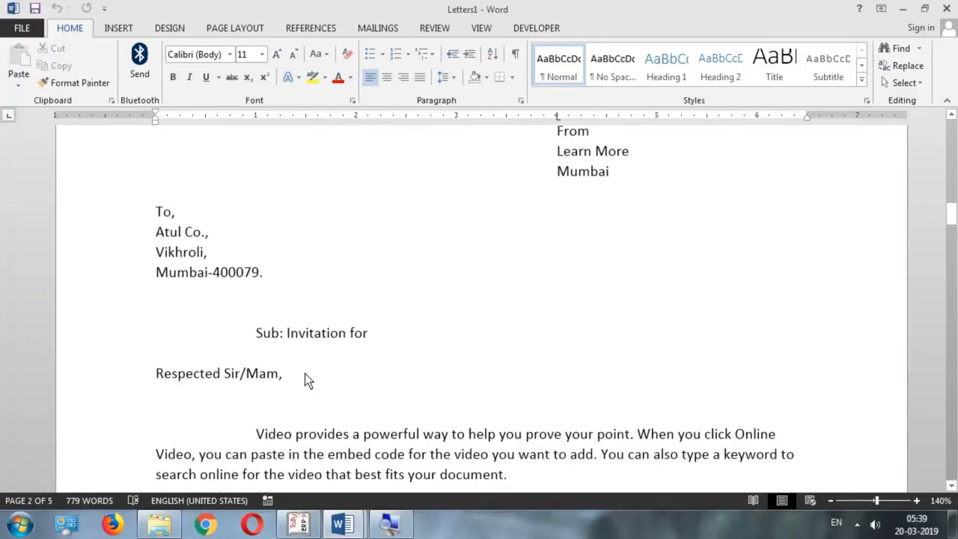
{"action": "scroll", "coordinate": [304, 373], "scroll_direction": "down", "scroll_amount": 12}
{"action": "scroll", "coordinate": [303, 381], "scroll_direction": "down", "scroll_amount": 10}
{"action": "scroll", "coordinate": [301, 379], "scroll_direction": "up", "scroll_amount": 10}
{"action": "scroll", "coordinate": [301, 381], "scroll_direction": "down", "scroll_amount": 12}
{"action": "scroll", "coordinate": [300, 381], "scroll_direction": "down", "scroll_amount": 10}
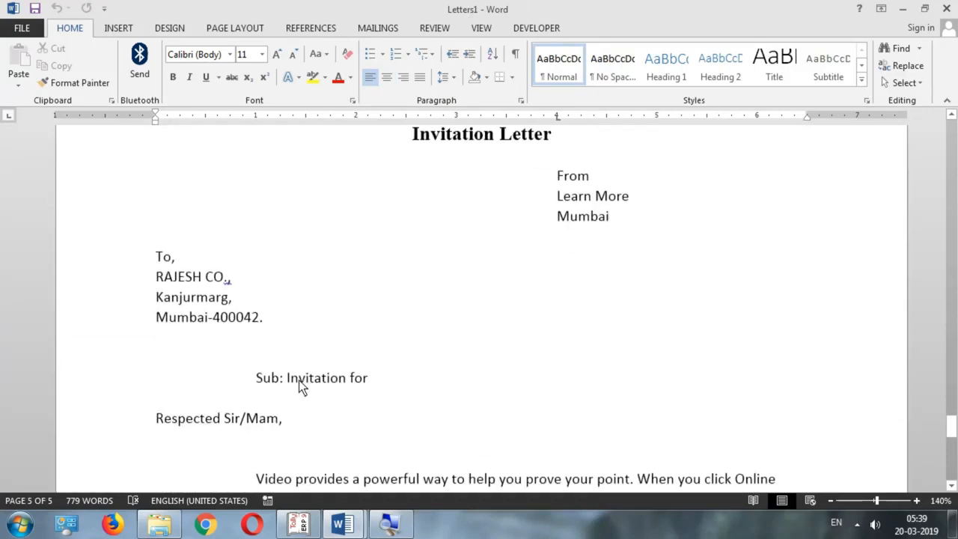
Switch to Tally and press Esc to close Ajay Co.'s Ledger Alteration screen
{"action": "left_click", "coordinate": [300, 524]}
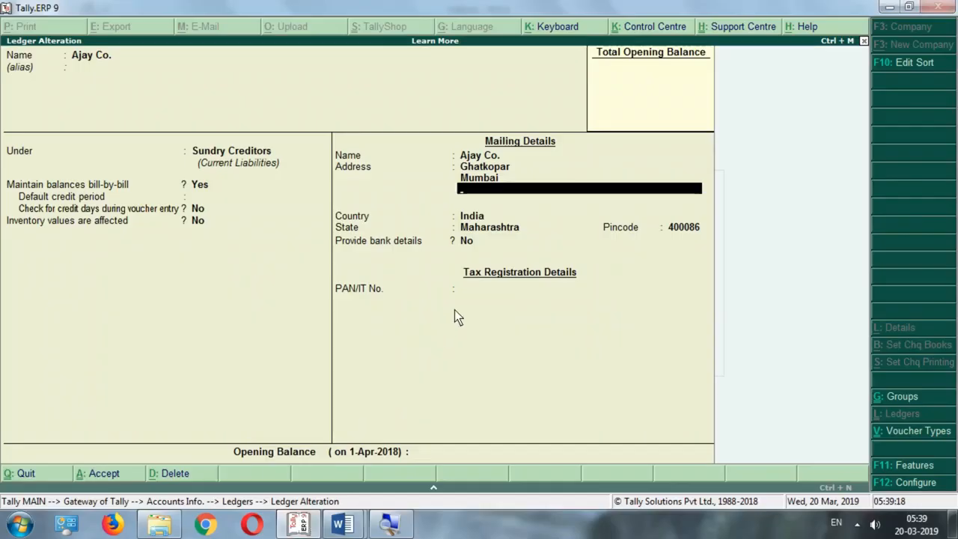
{"action": "key", "text": "Escape"}
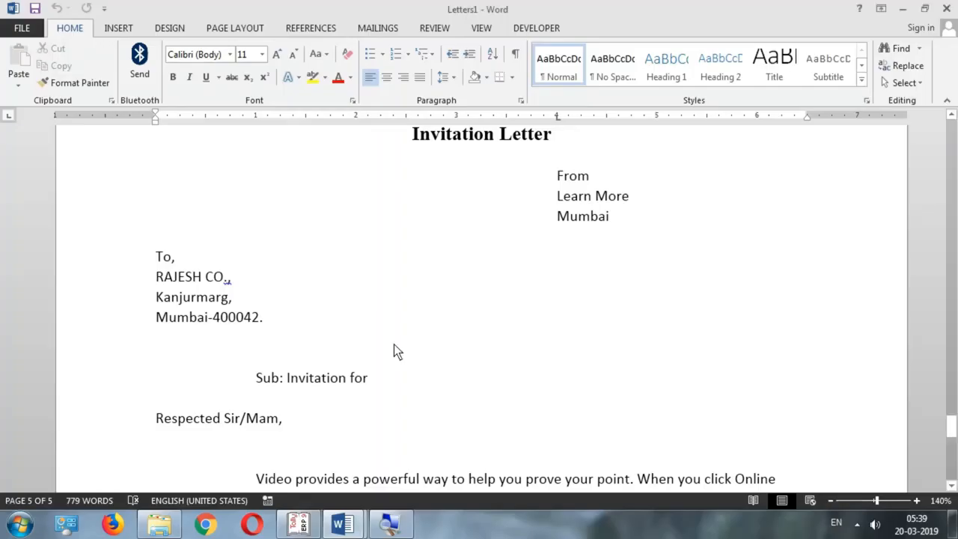
Return to the Document1 template, place the cursor below the address, and inspect the Rules list
{"action": "scroll", "coordinate": [393, 344], "scroll_direction": "up", "scroll_amount": 1}
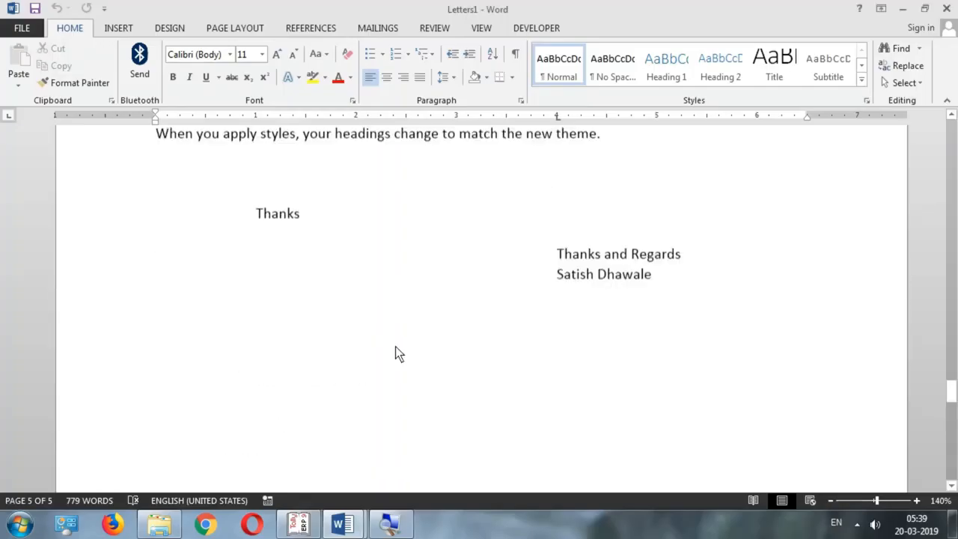
{"action": "scroll", "coordinate": [395, 348], "scroll_direction": "up", "scroll_amount": 15}
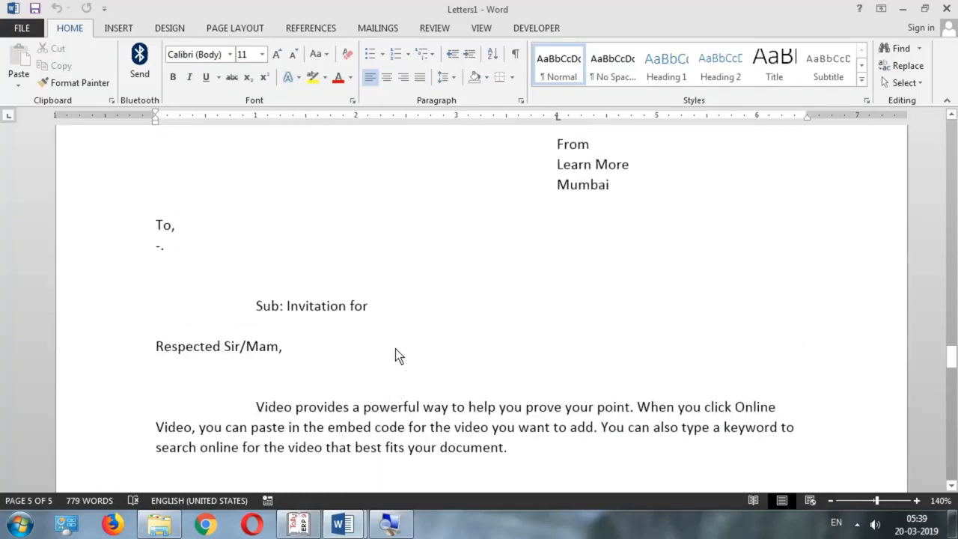
{"action": "scroll", "coordinate": [395, 349], "scroll_direction": "up", "scroll_amount": 15}
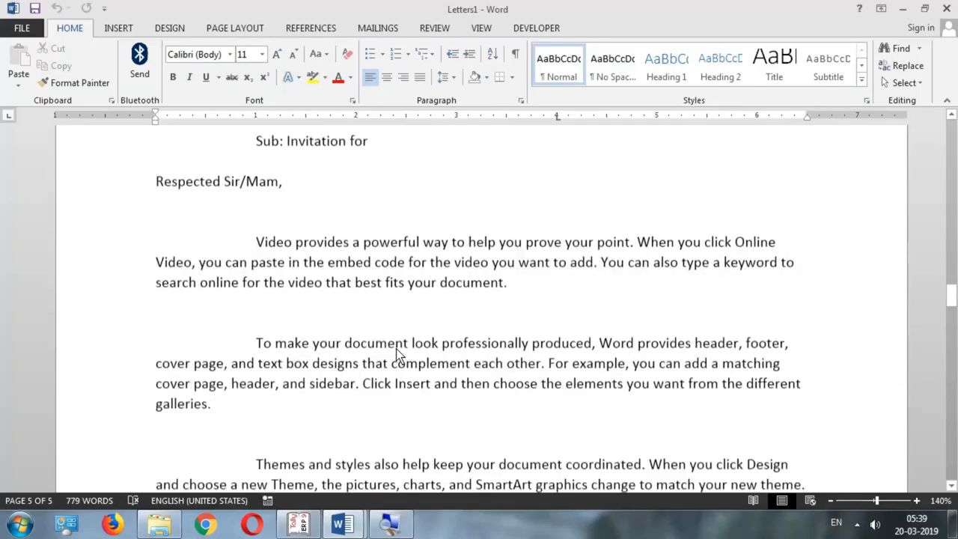
{"action": "left_click", "coordinate": [355, 527]}
{"action": "left_click", "coordinate": [306, 465]}
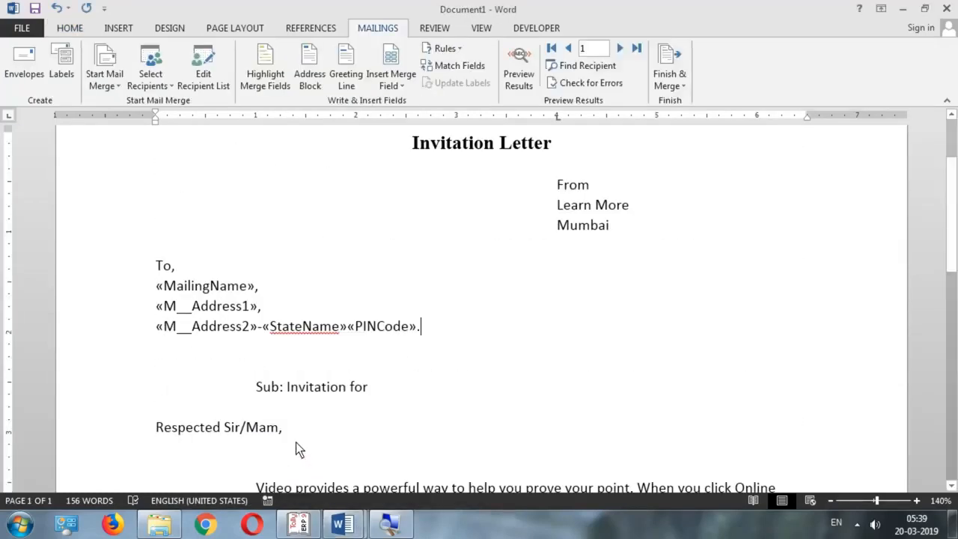
{"action": "left_click", "coordinate": [187, 350]}
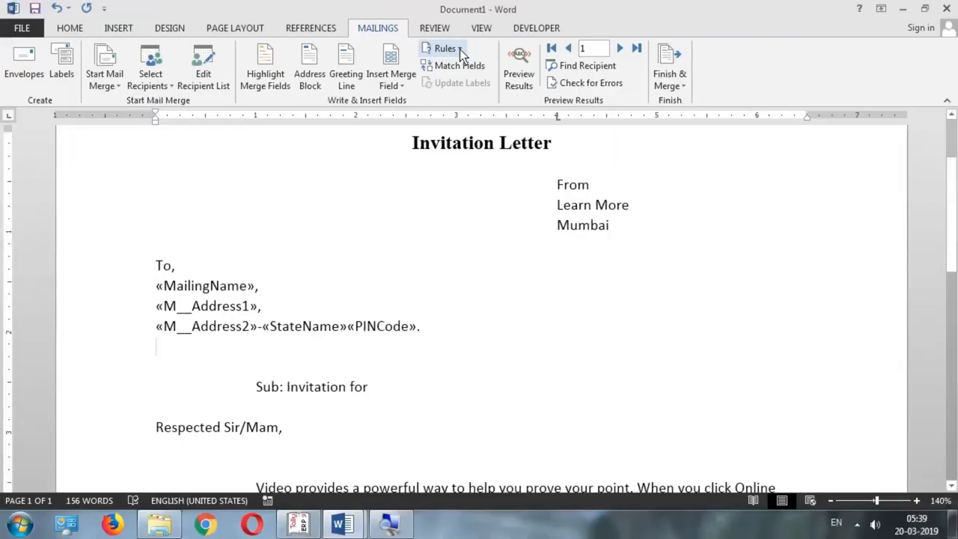
{"action": "left_click", "coordinate": [459, 49]}
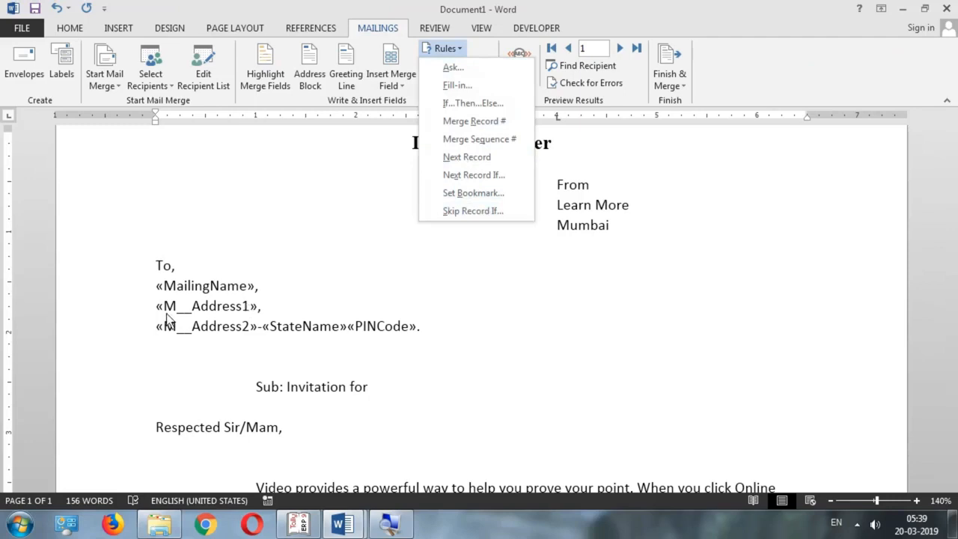
{"action": "left_click", "coordinate": [225, 375]}
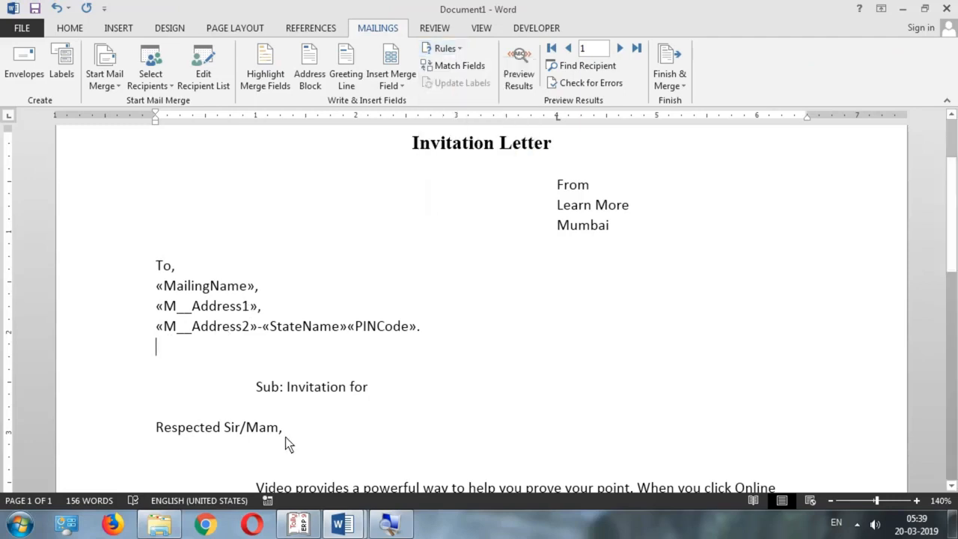
Review the merged Letters1 pages again, then bring up the mail-merge Rules list
{"action": "mouse_move", "coordinate": [342, 524]}
{"action": "left_click", "coordinate": [418, 464]}
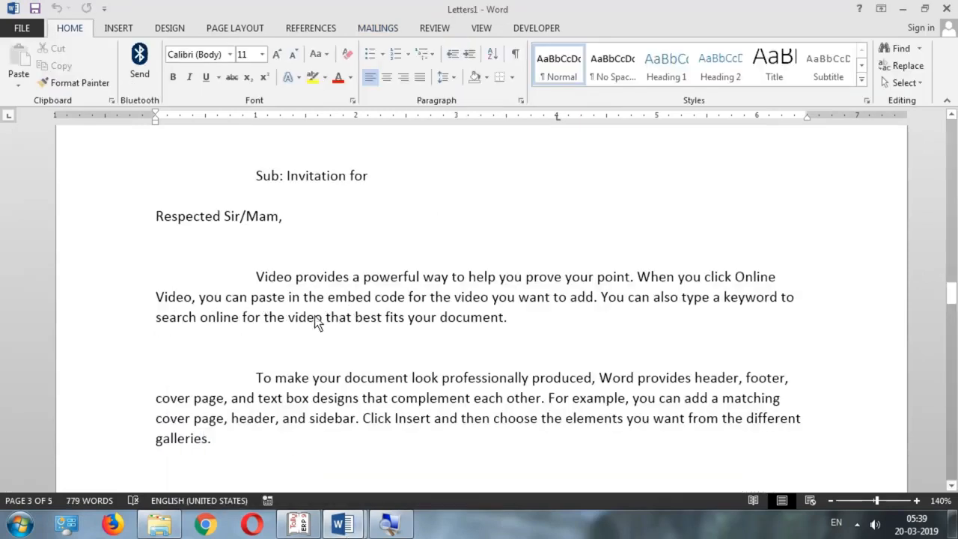
{"action": "scroll", "coordinate": [321, 320], "scroll_direction": "up", "scroll_amount": 10}
{"action": "scroll", "coordinate": [321, 323], "scroll_direction": "up", "scroll_amount": 5}
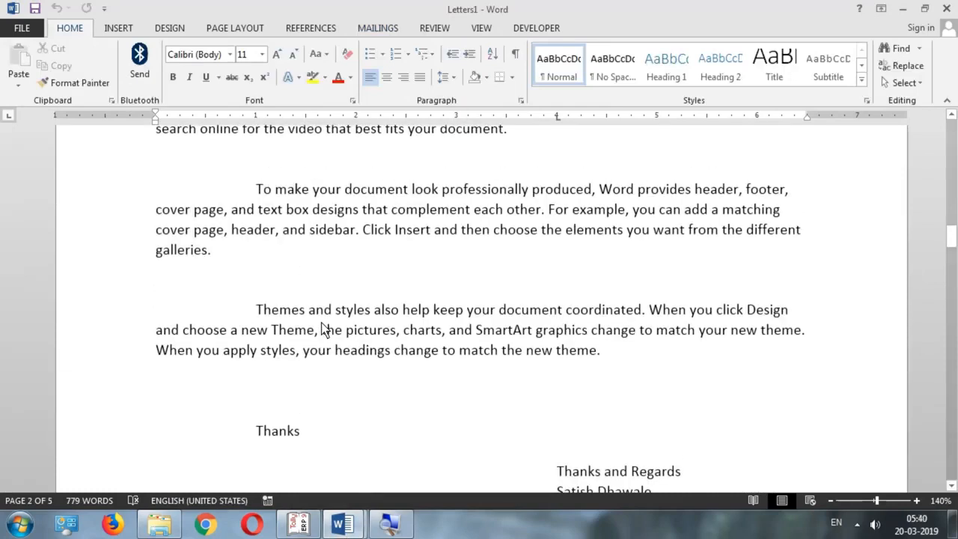
{"action": "scroll", "coordinate": [322, 329], "scroll_direction": "up", "scroll_amount": 11}
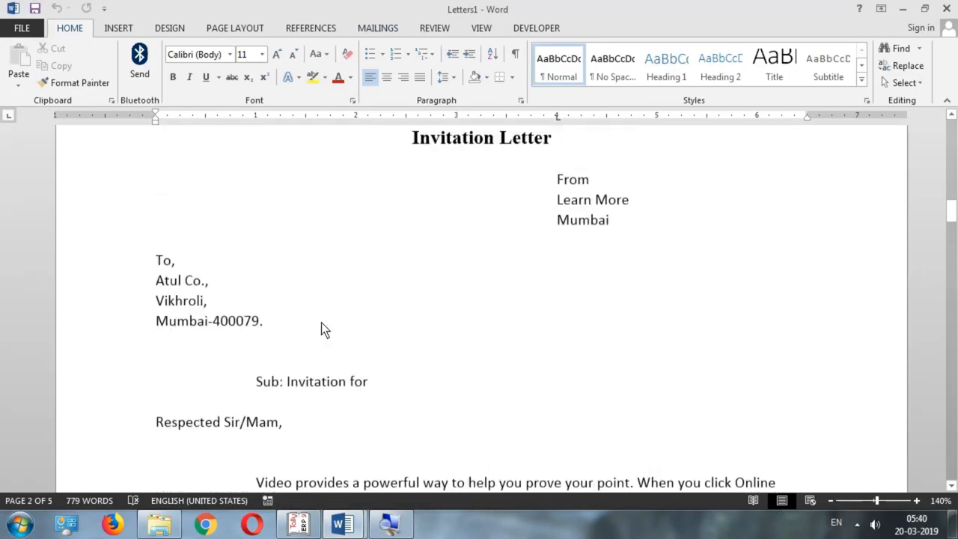
{"action": "scroll", "coordinate": [321, 330], "scroll_direction": "down", "scroll_amount": 9}
{"action": "scroll", "coordinate": [321, 331], "scroll_direction": "up", "scroll_amount": 10}
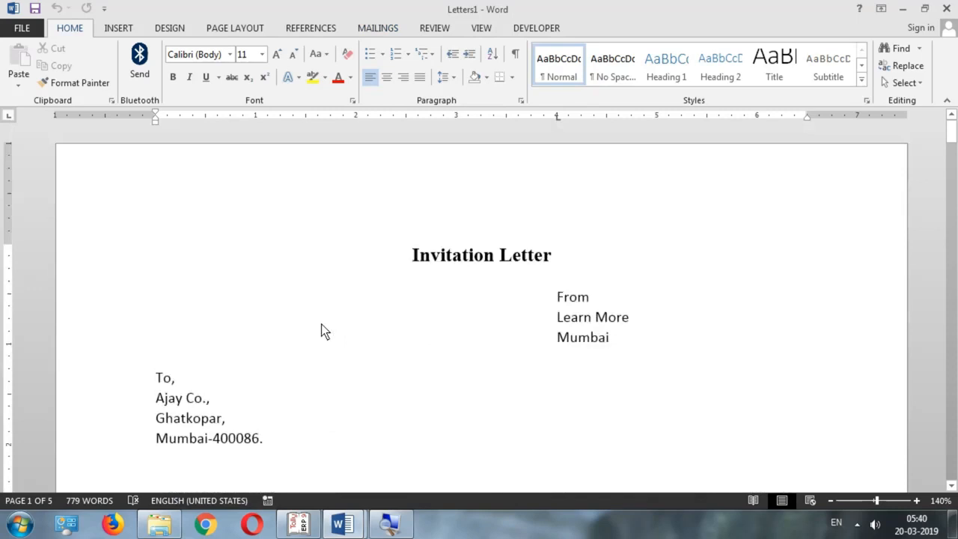
{"action": "scroll", "coordinate": [313, 329], "scroll_direction": "down", "scroll_amount": 3}
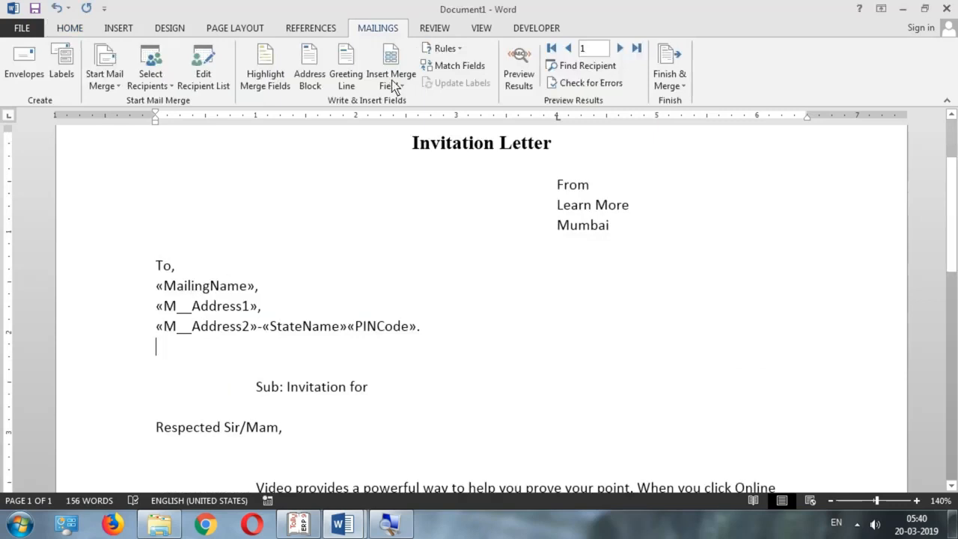
{"action": "left_click", "coordinate": [447, 49]}
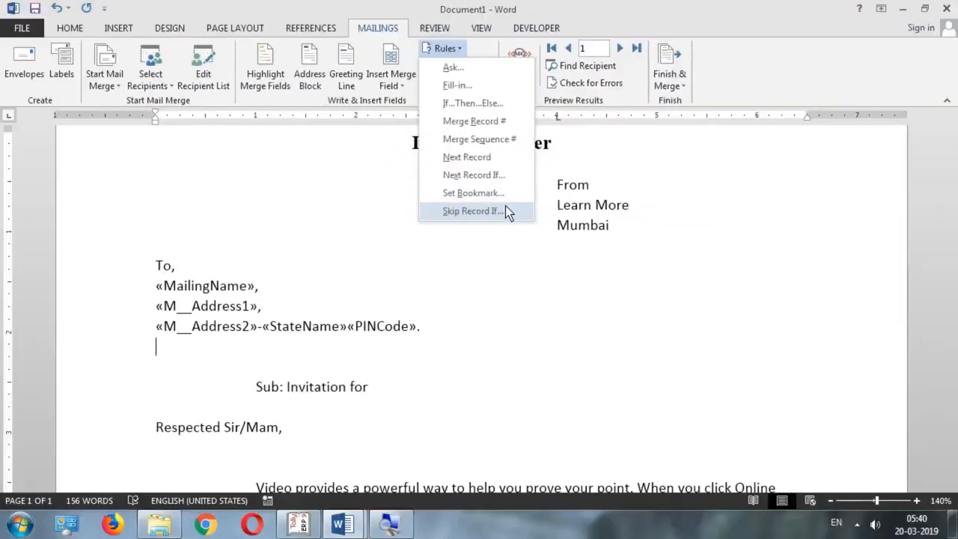
Insert a Skip Record If rule with Field name PINCode and Comparison 'is blank'
{"action": "left_click", "coordinate": [505, 210]}
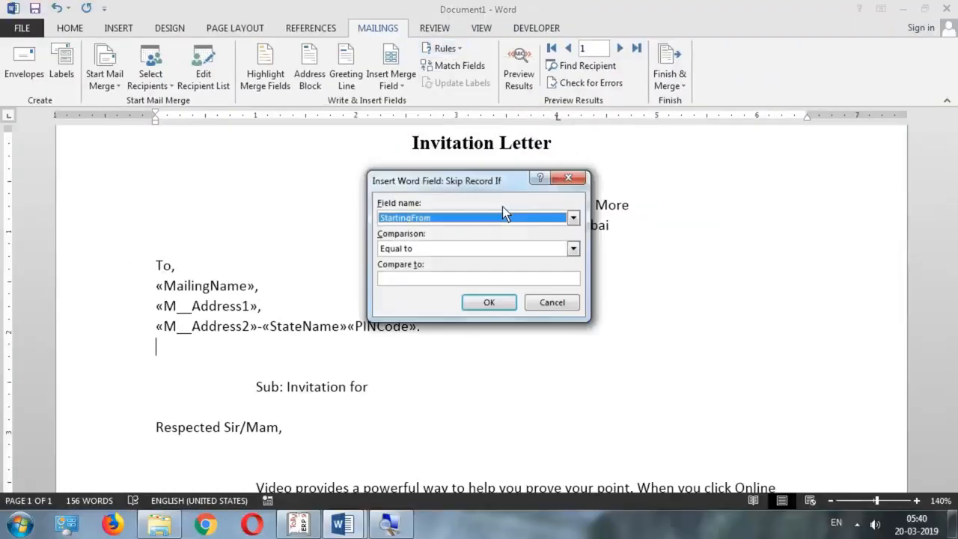
{"action": "left_click", "coordinate": [490, 217]}
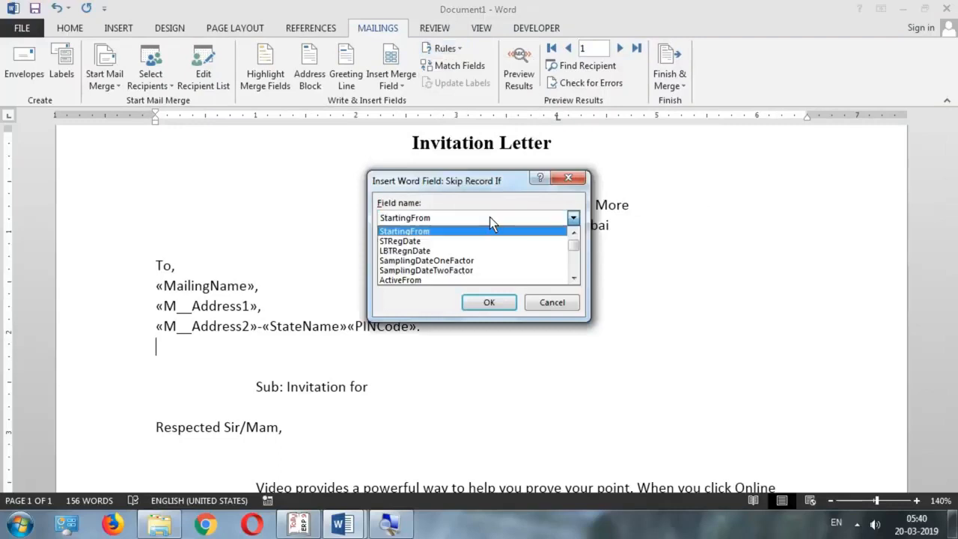
{"action": "scroll", "coordinate": [466, 231], "scroll_direction": "down", "scroll_amount": 2}
{"action": "scroll", "coordinate": [467, 232], "scroll_direction": "up", "scroll_amount": 2}
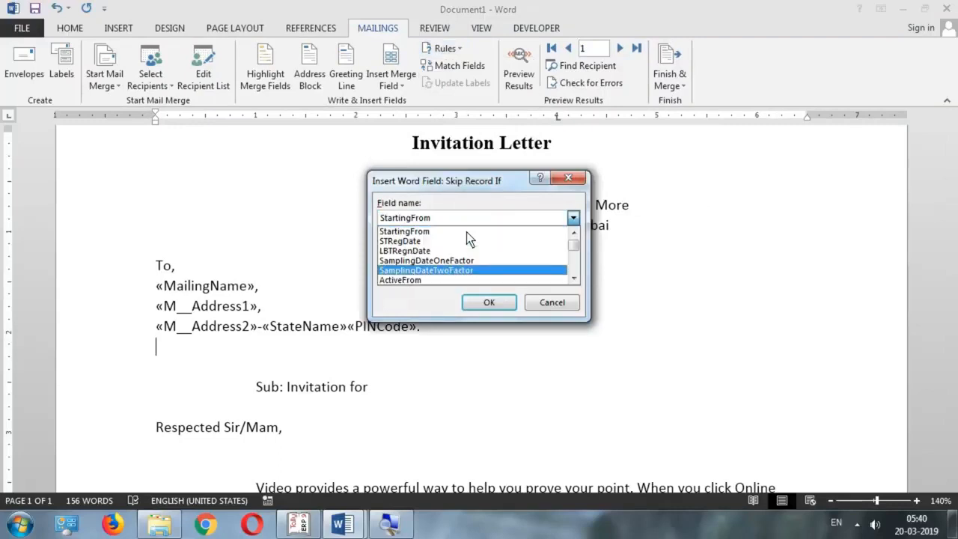
{"action": "scroll", "coordinate": [467, 234], "scroll_direction": "down", "scroll_amount": 5}
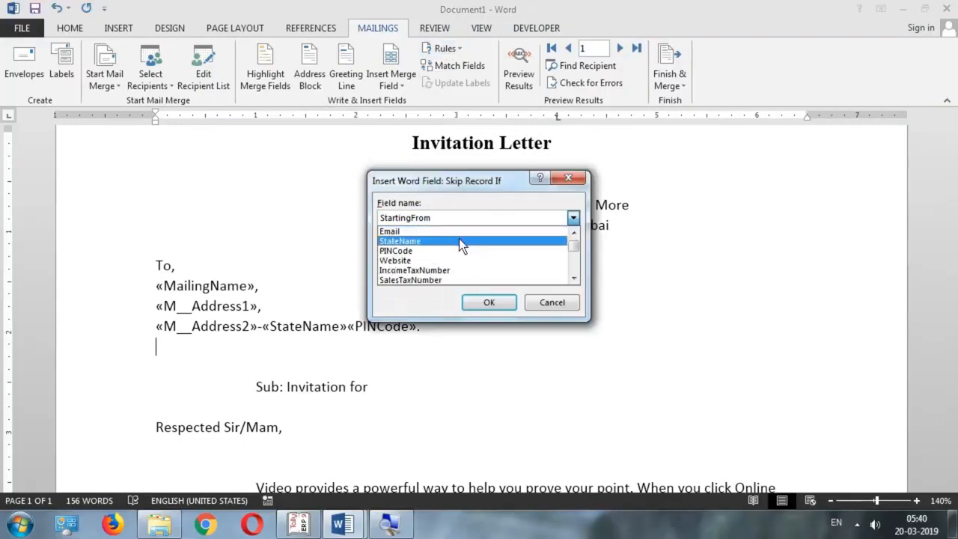
{"action": "left_click", "coordinate": [424, 251]}
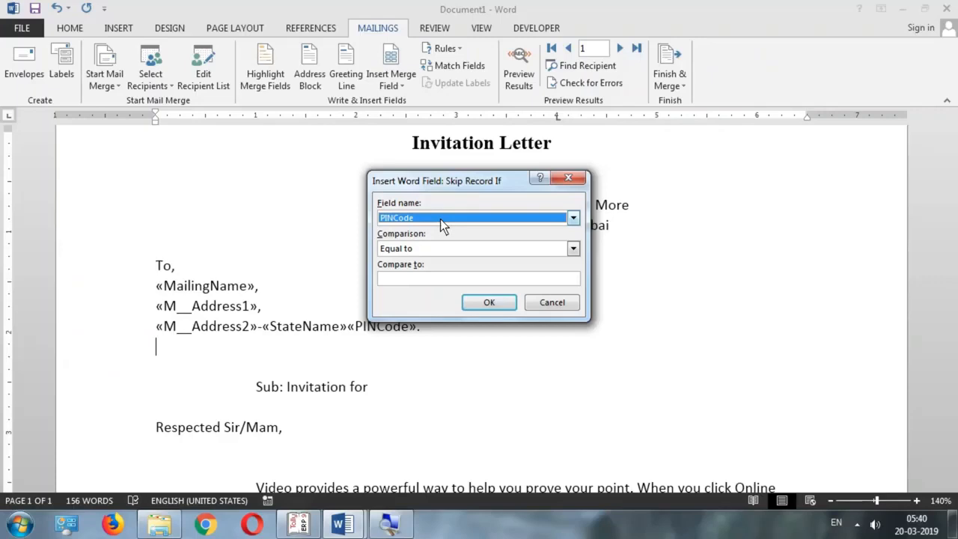
{"action": "left_click", "coordinate": [442, 250]}
{"action": "scroll", "coordinate": [415, 299], "scroll_direction": "down", "scroll_amount": 1}
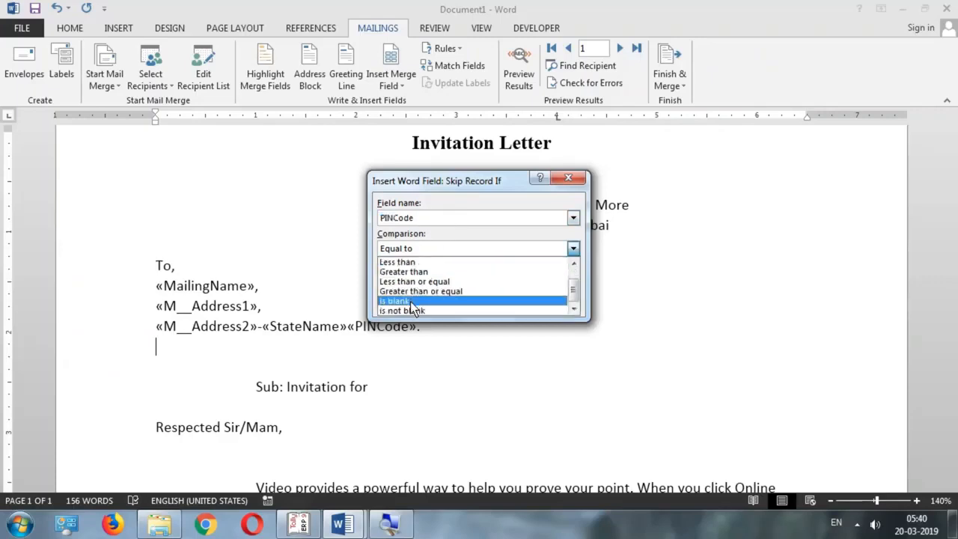
{"action": "left_click", "coordinate": [411, 301]}
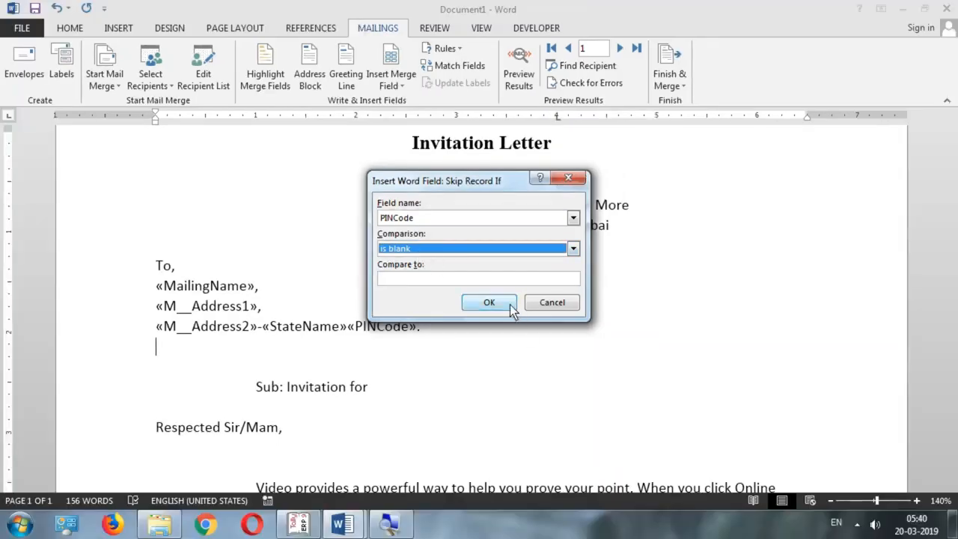
{"action": "left_click", "coordinate": [511, 305]}
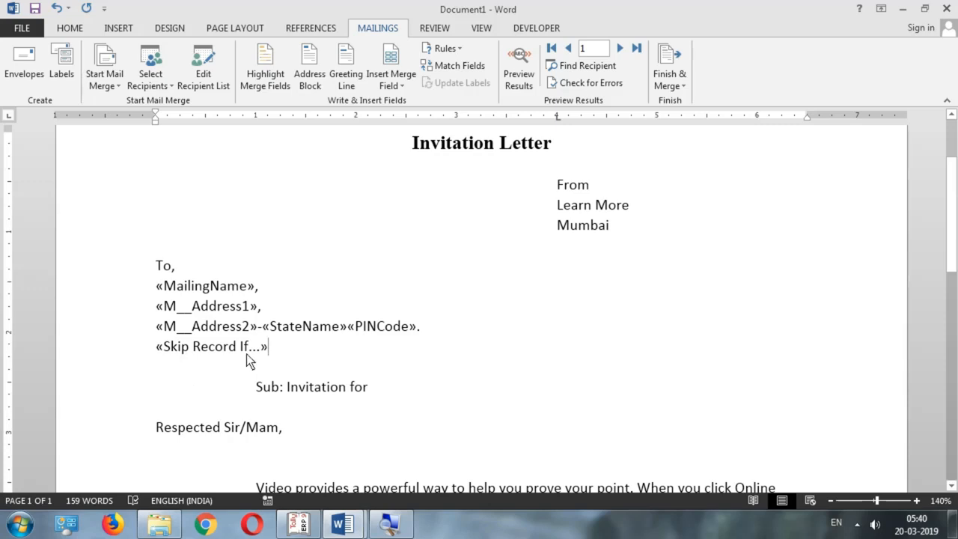
{"action": "left_click", "coordinate": [298, 524]}
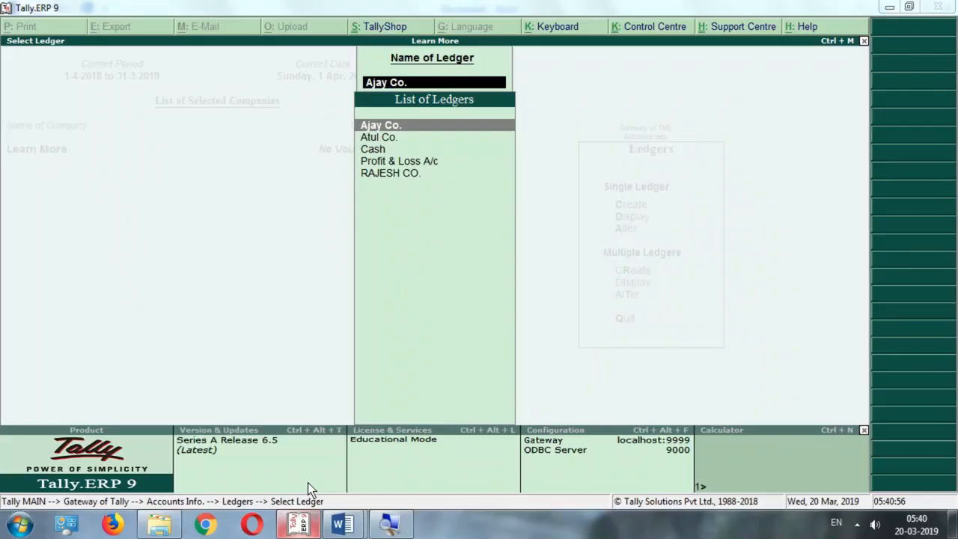
Open Atul Co.'s ledger in Tally to check its pincode, then minimize Tally
{"action": "left_click", "coordinate": [386, 154]}
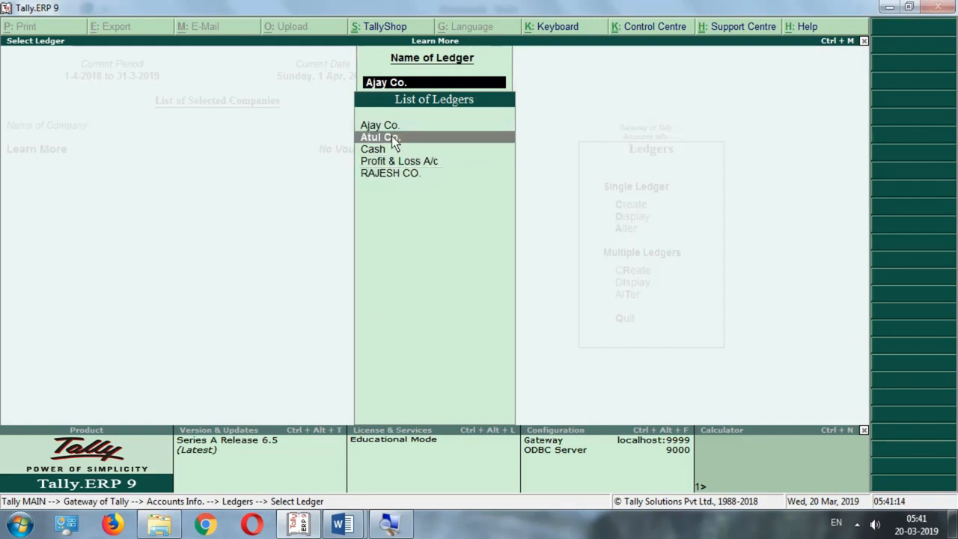
{"action": "left_click", "coordinate": [391, 138]}
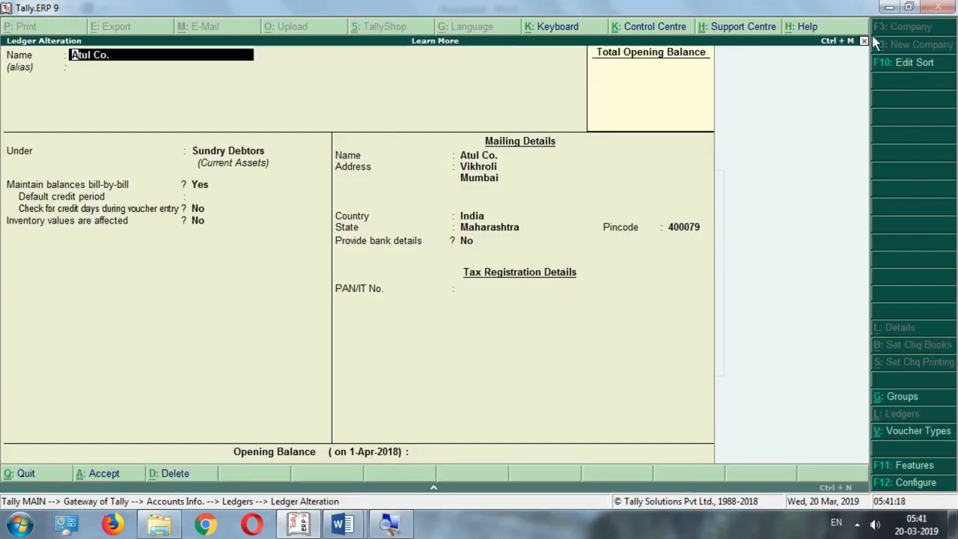
{"action": "left_click", "coordinate": [889, 6]}
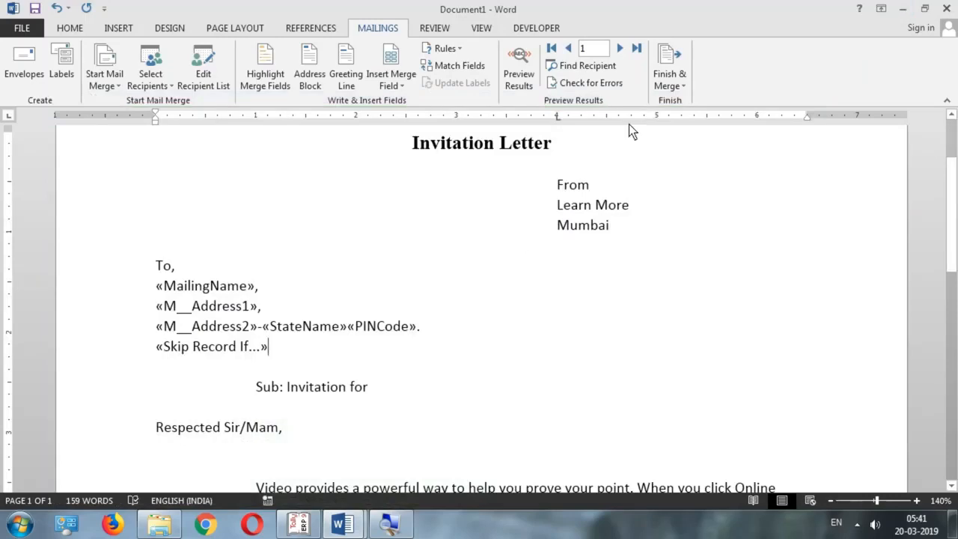
Merge all records into Letters2 and scroll its three letters for Ajay Co., Atul Co. and RAJESH CO
{"action": "left_click", "coordinate": [669, 84]}
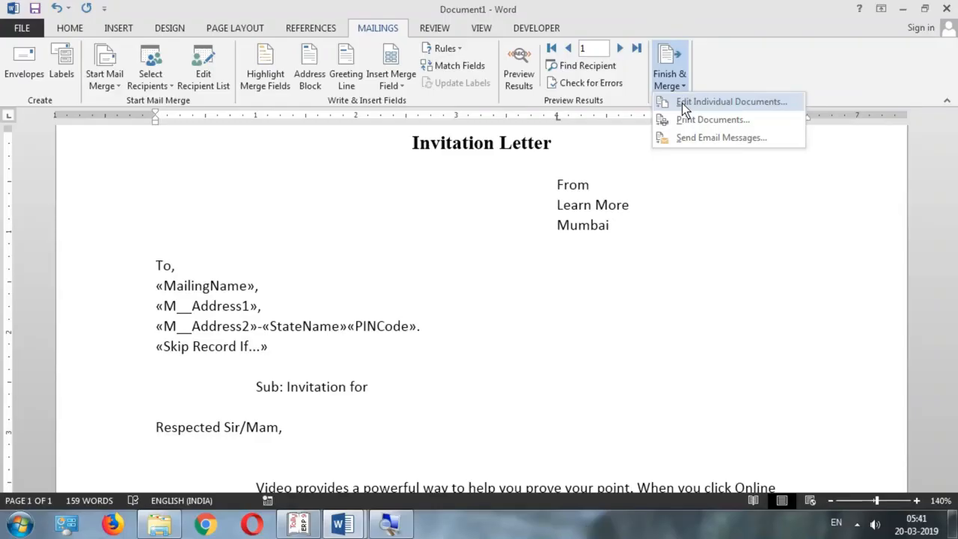
{"action": "left_click", "coordinate": [682, 104]}
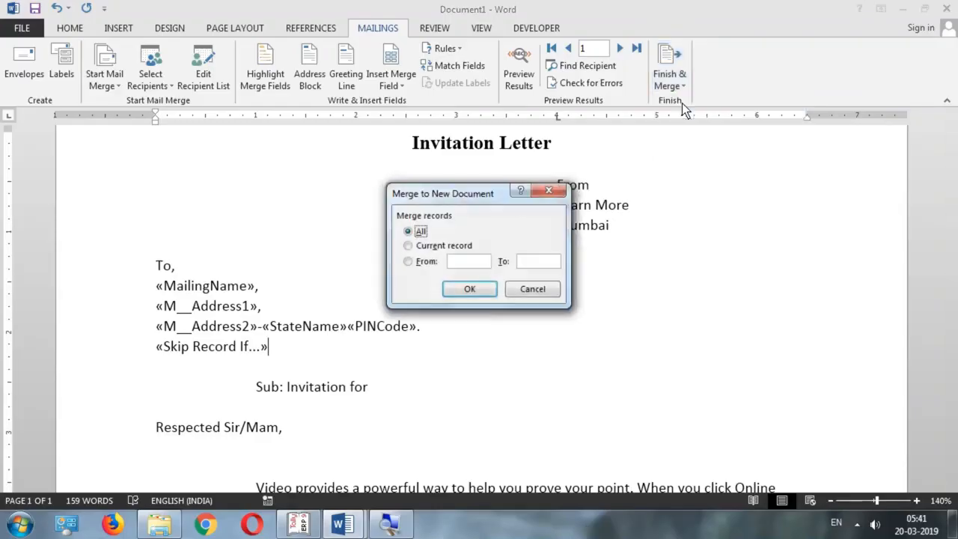
{"action": "left_click", "coordinate": [464, 286]}
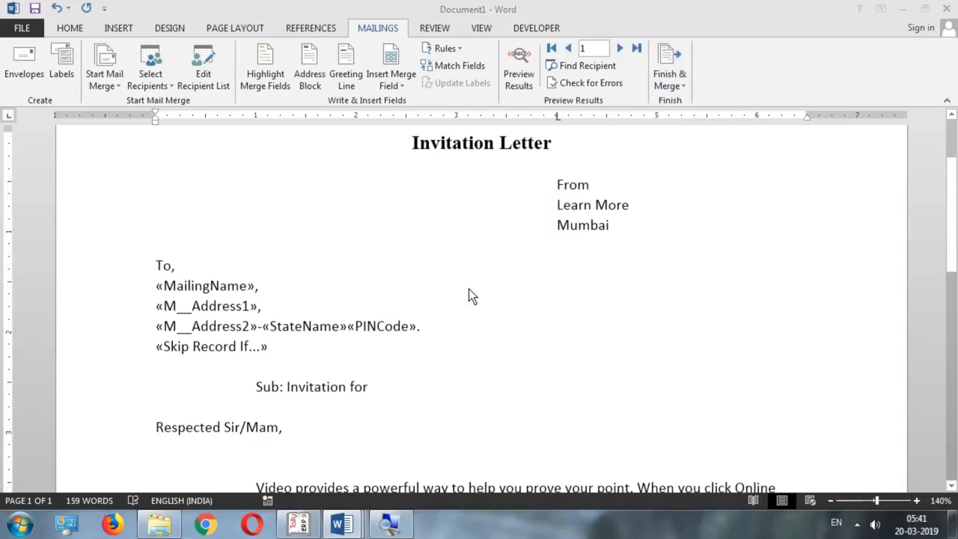
{"action": "scroll", "coordinate": [465, 291], "scroll_direction": "down", "scroll_amount": 3}
{"action": "scroll", "coordinate": [465, 293], "scroll_direction": "up", "scroll_amount": 2}
{"action": "scroll", "coordinate": [464, 293], "scroll_direction": "down", "scroll_amount": 4}
{"action": "scroll", "coordinate": [464, 300], "scroll_direction": "down", "scroll_amount": 12}
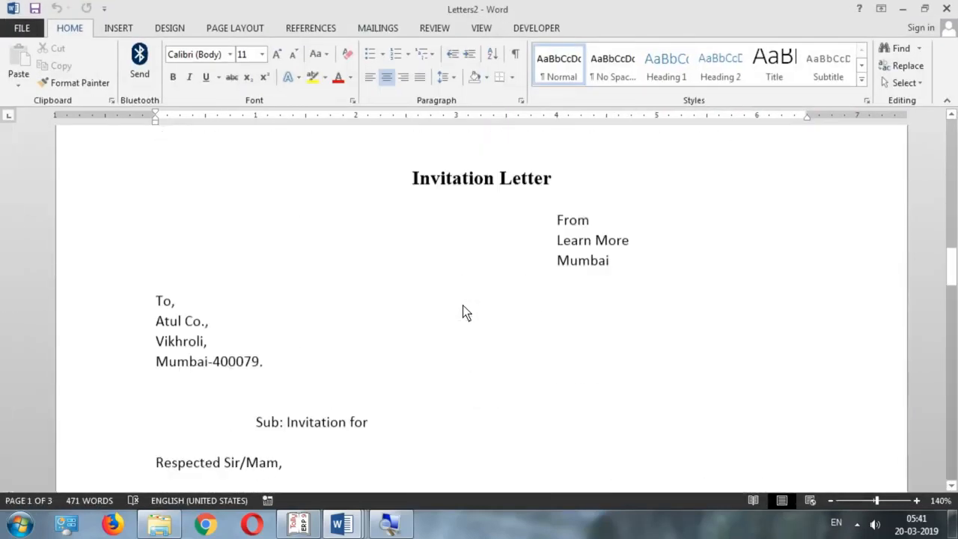
{"action": "scroll", "coordinate": [461, 307], "scroll_direction": "down", "scroll_amount": 18}
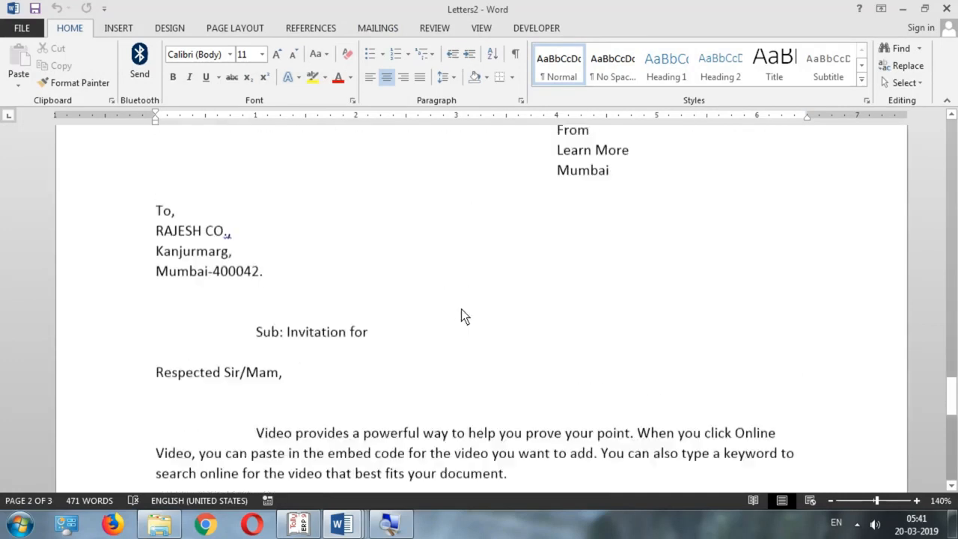
{"action": "scroll", "coordinate": [461, 315], "scroll_direction": "up", "scroll_amount": 1}
{"action": "scroll", "coordinate": [461, 317], "scroll_direction": "down", "scroll_amount": 9}
{"action": "scroll", "coordinate": [461, 318], "scroll_direction": "up", "scroll_amount": 1}
{"action": "scroll", "coordinate": [461, 319], "scroll_direction": "up", "scroll_amount": 18}
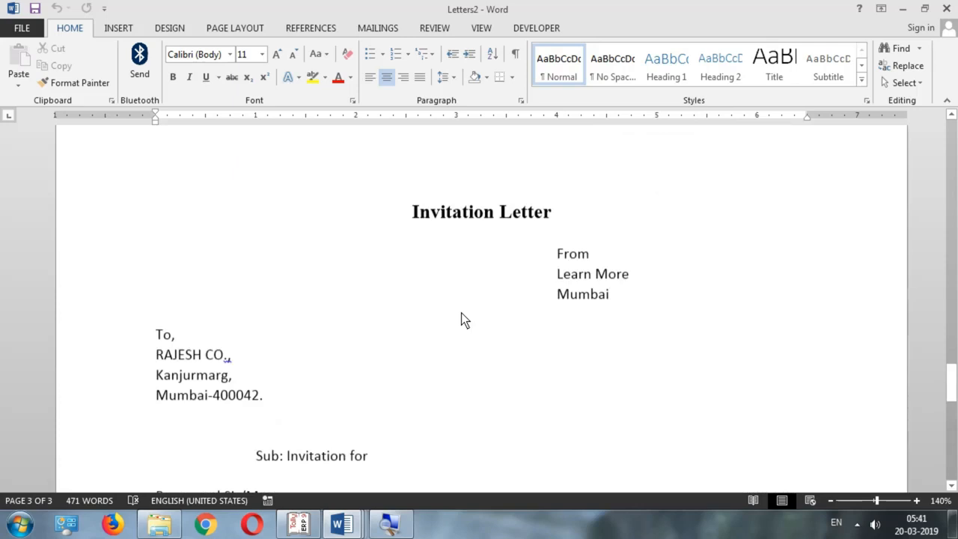
{"action": "scroll", "coordinate": [461, 319], "scroll_direction": "up", "scroll_amount": 15}
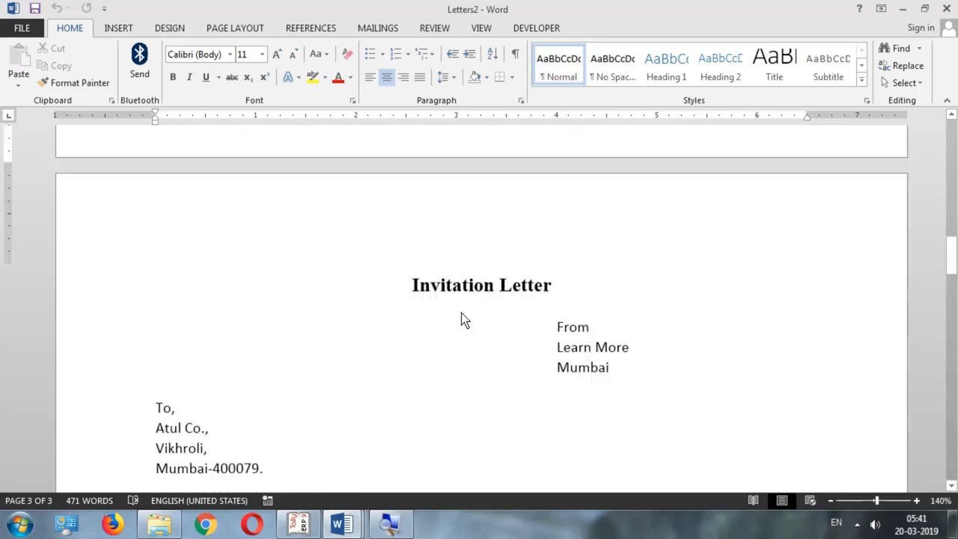
Jump to the top of the merged letters, then open Tally's Balance Sheet as at 2-Apr-2018
{"action": "key", "text": "ctrl+Home"}
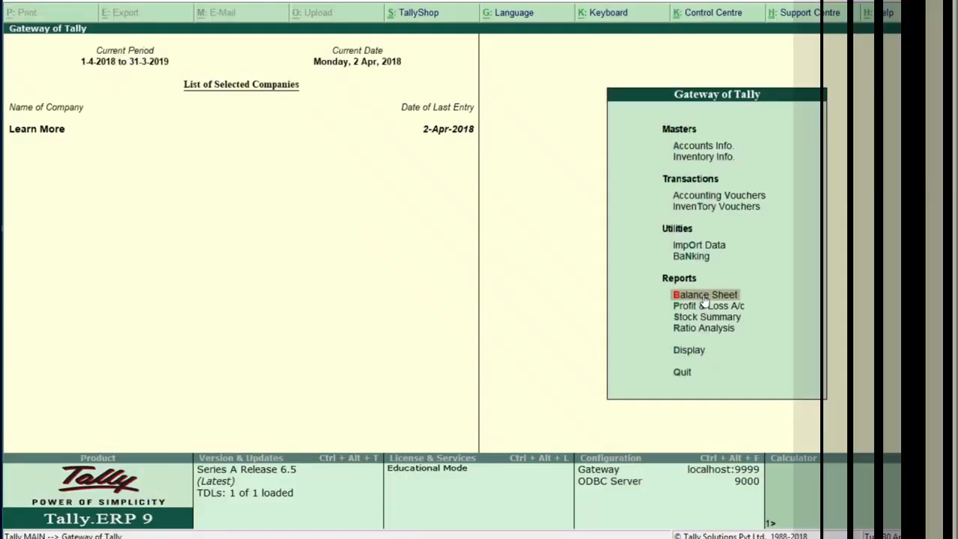
{"action": "key", "text": "Return"}
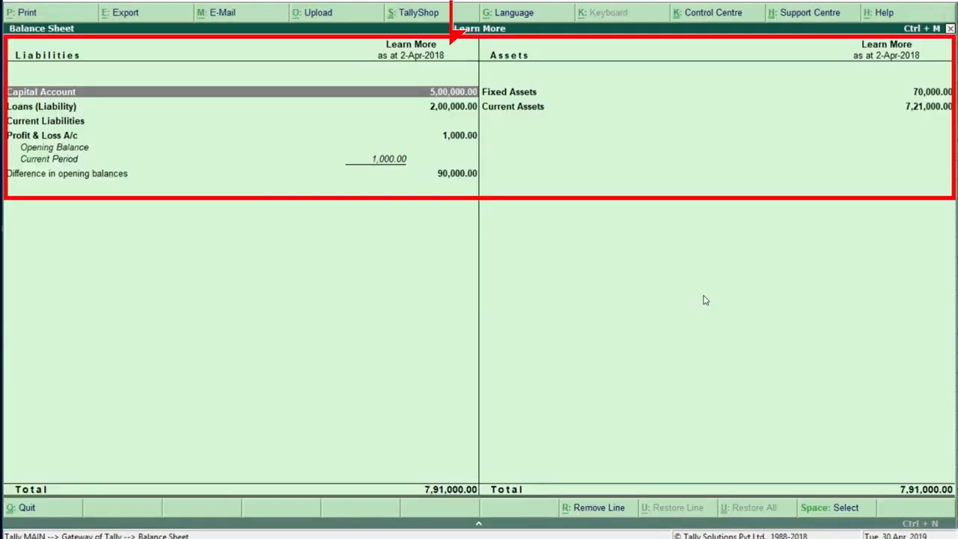
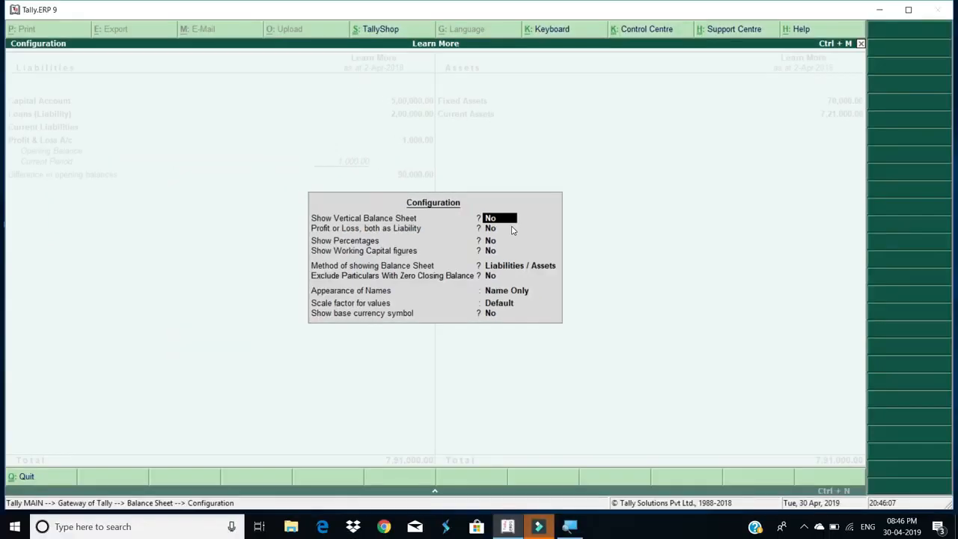
Set Show Vertical Balance Sheet to Yes and accept the configuration
{"action": "type", "text": "yes"}
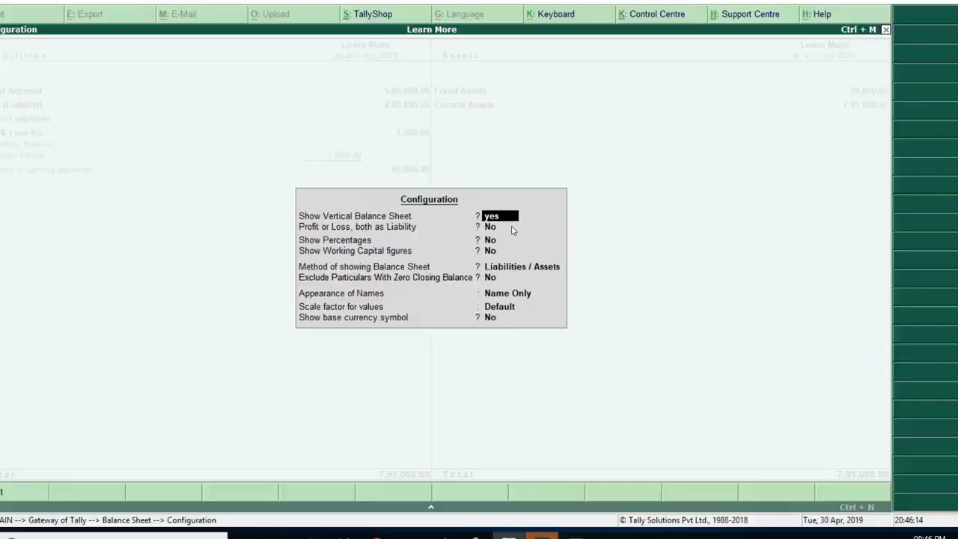
{"action": "key", "text": "Return"}
{"action": "key", "text": "Return"}
{"action": "key", "text": "Return"}
{"action": "key", "text": "Return"}
{"action": "key", "text": "Return"}
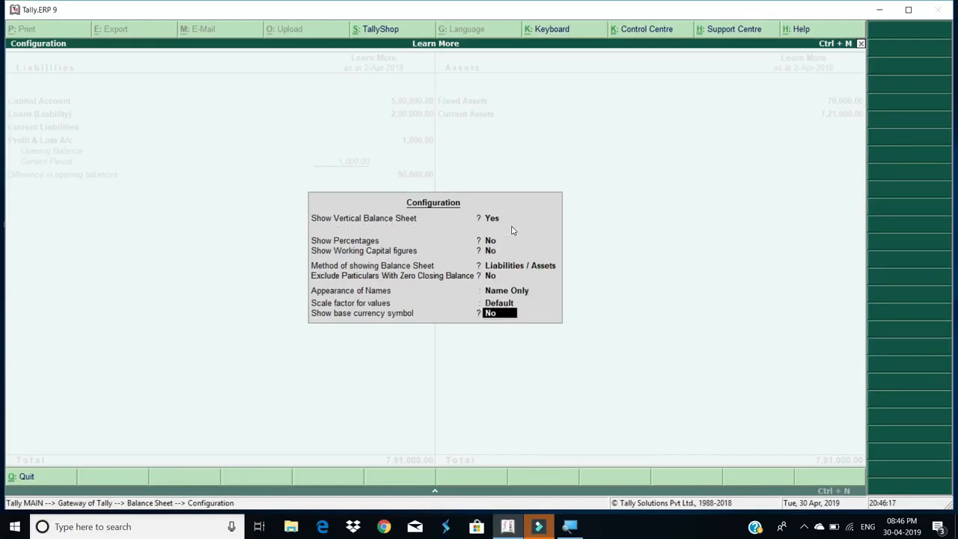
{"action": "key", "text": "Return"}
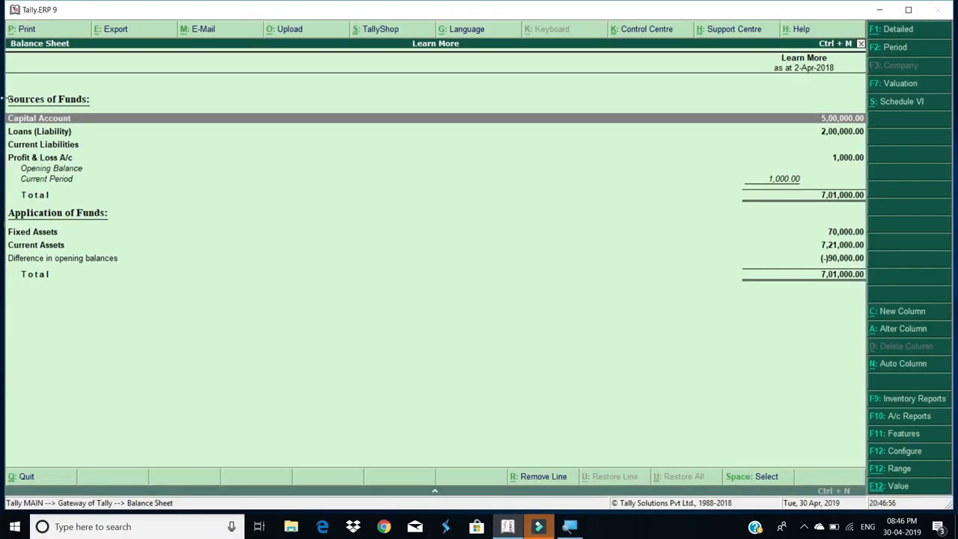
Set Show Vertical Balance Sheet back to No in the F12 configuration and accept
{"action": "key", "text": "F12"}
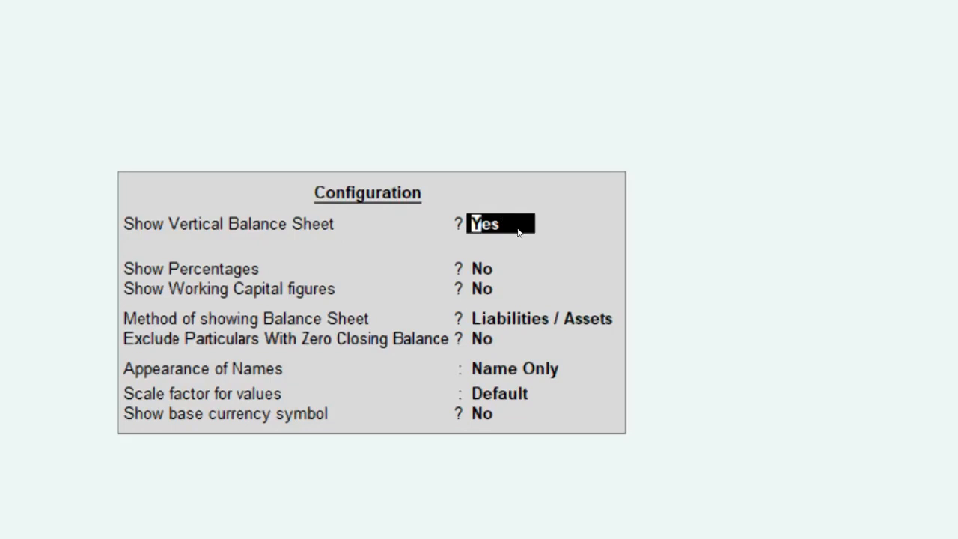
{"action": "type", "text": "no"}
{"action": "key", "text": "ctrl+a"}
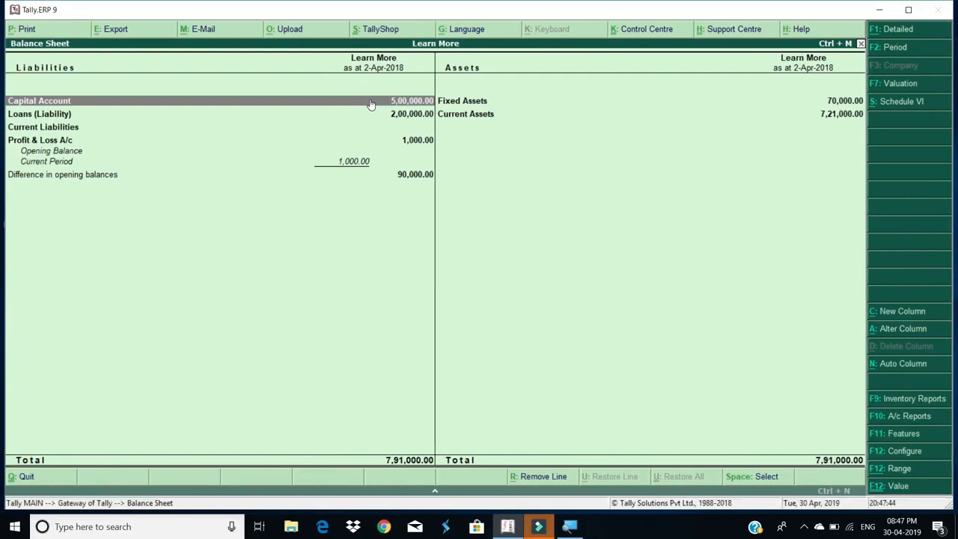
Set Profit or Loss, both as Liability to Yes in the F12 configuration and accept
{"action": "key", "text": "F12"}
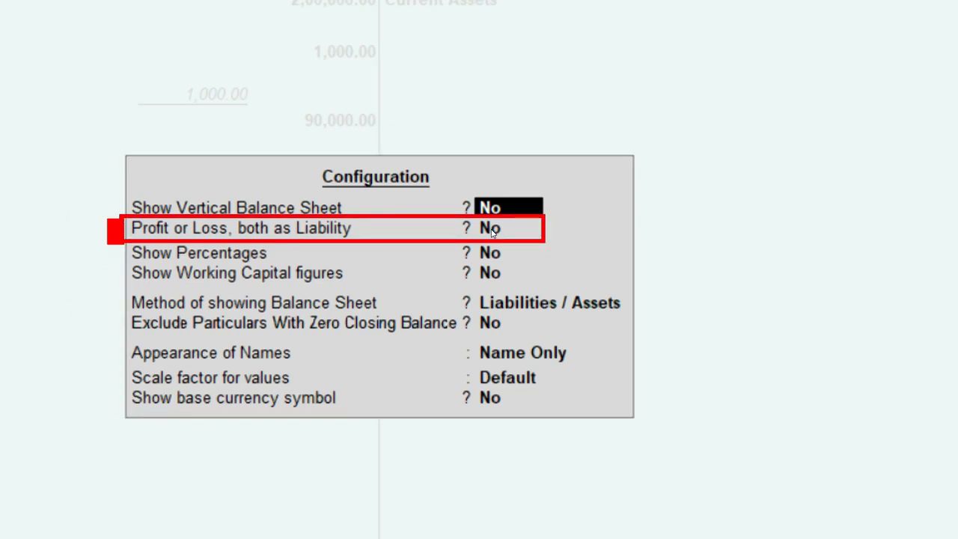
{"action": "key", "text": "Return"}
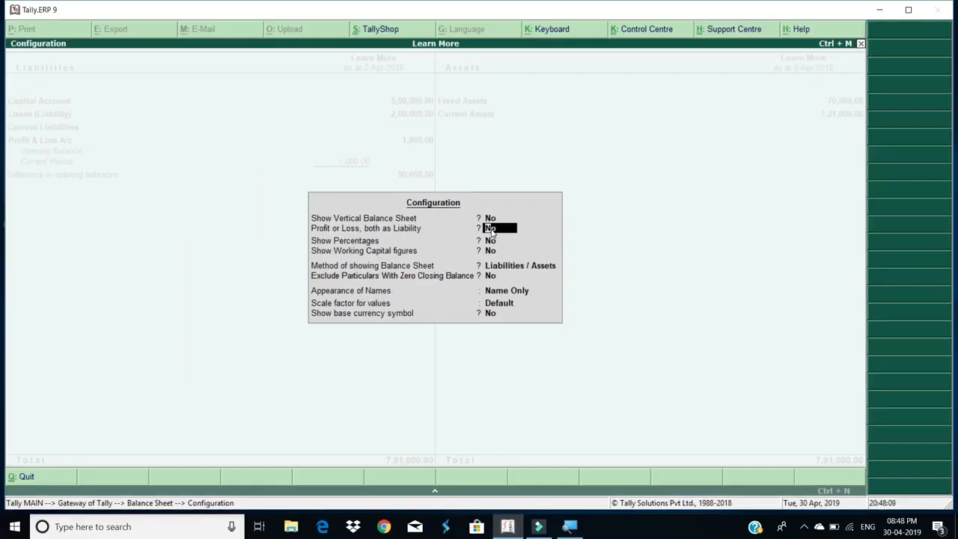
{"action": "key", "text": "y"}
{"action": "key", "text": "ctrl+a"}
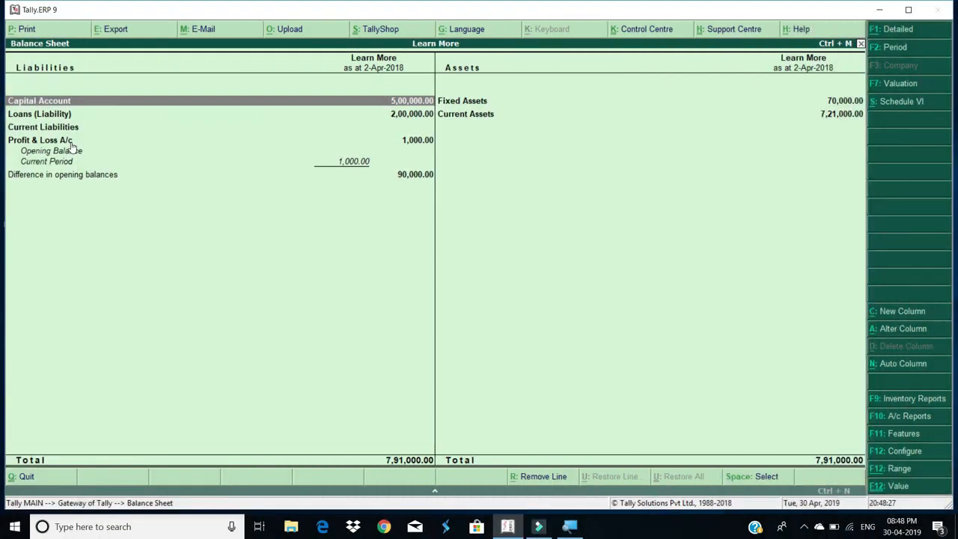
Set Show Percentages to Yes in the F12 configuration and accept
{"action": "key", "text": "F12"}
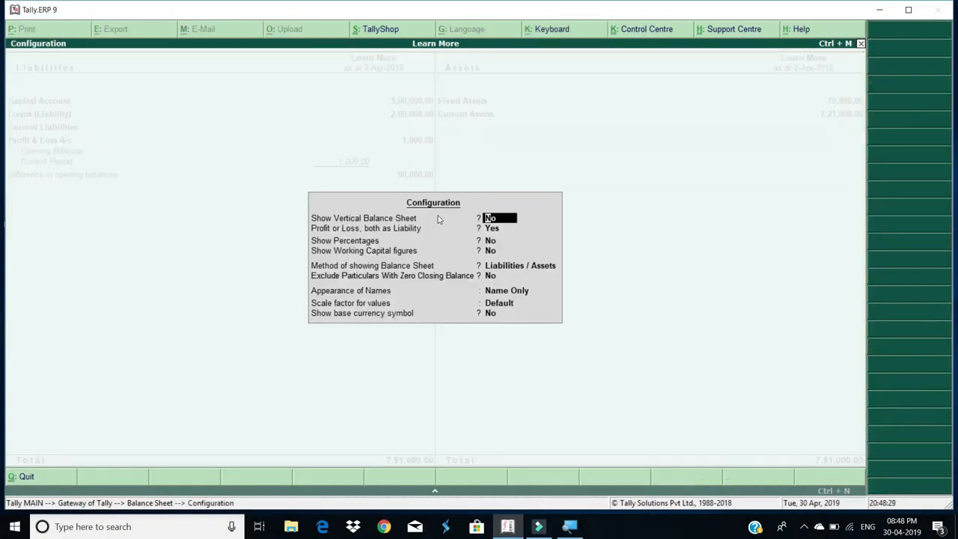
{"action": "key", "text": "Return"}
{"action": "key", "text": "Return"}
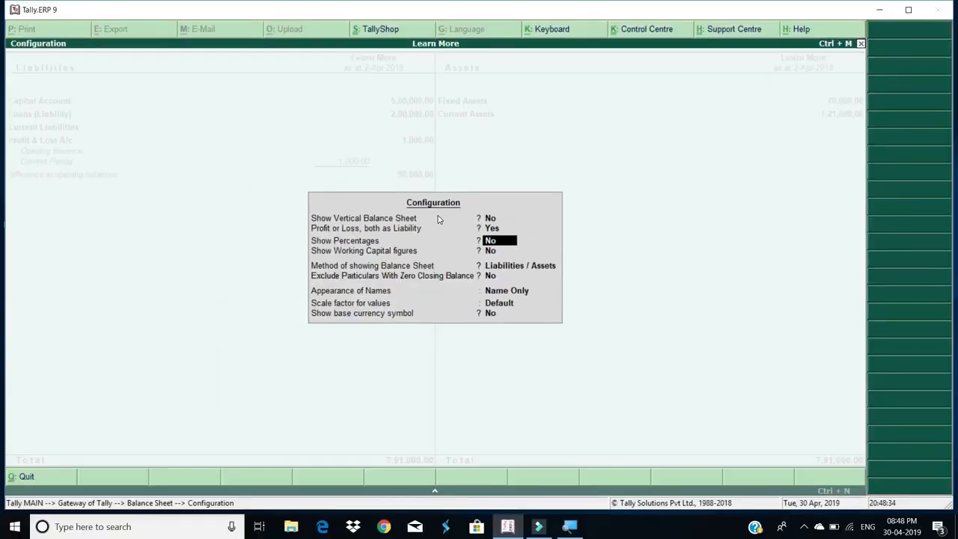
{"action": "type", "text": "yes"}
{"action": "key", "text": "Return"}
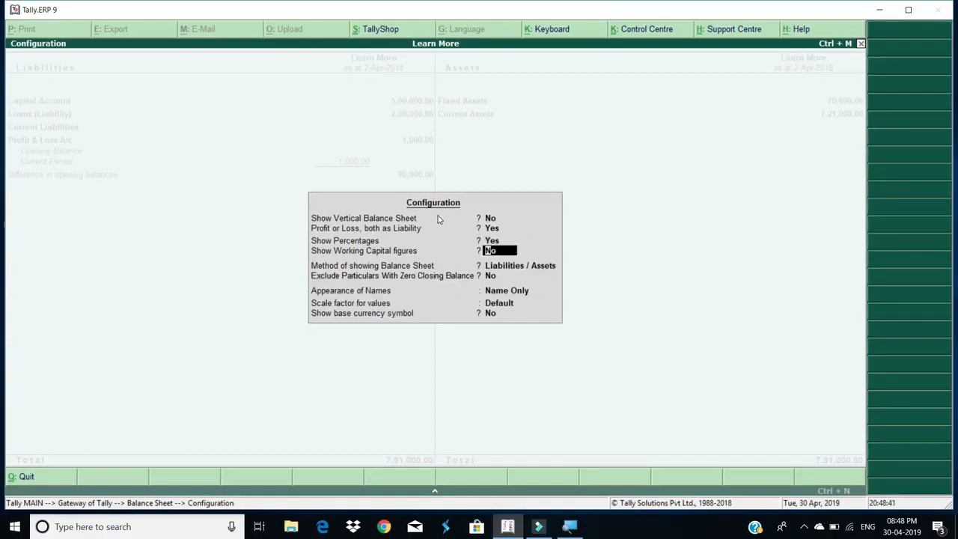
{"action": "key", "text": "ctrl+a"}
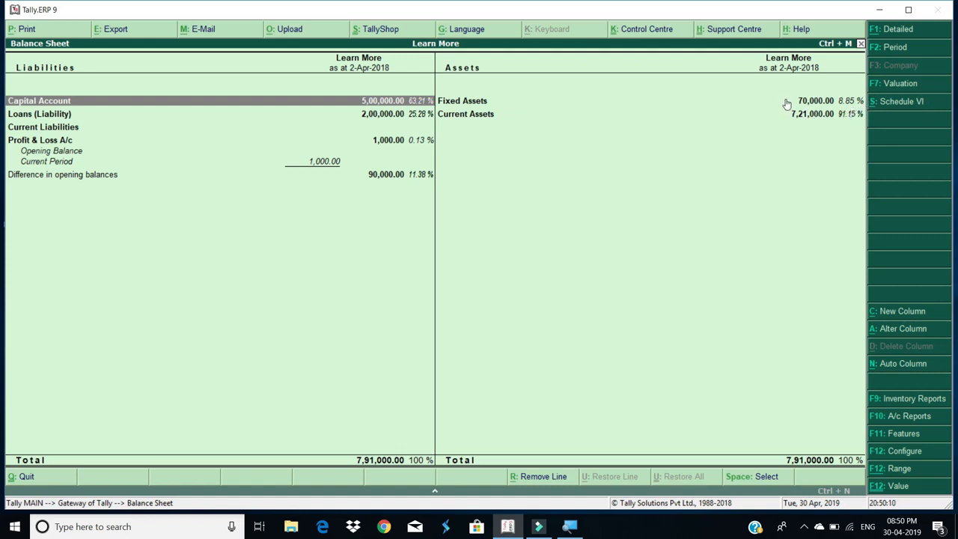
Turn on Show Working Capital figures and expand the 7,21,000.00 Working Capital line
{"action": "key", "text": "F12"}
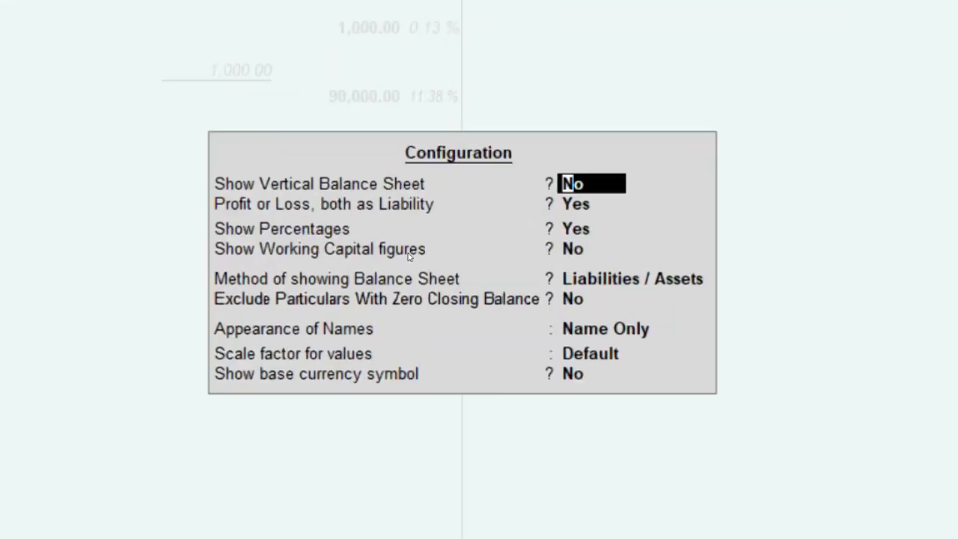
{"action": "left_click", "coordinate": [409, 257]}
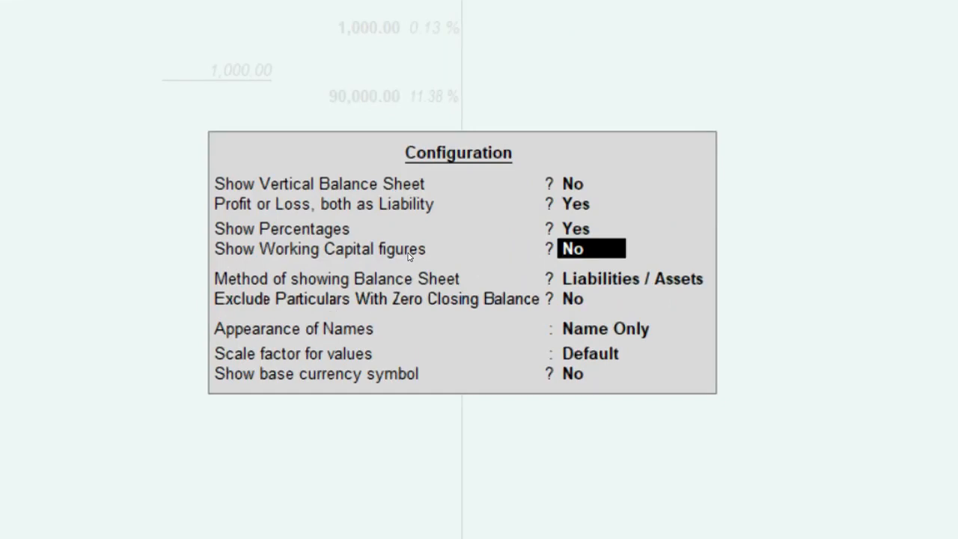
{"action": "type", "text": "yes"}
{"action": "key", "text": "ctrl+a"}
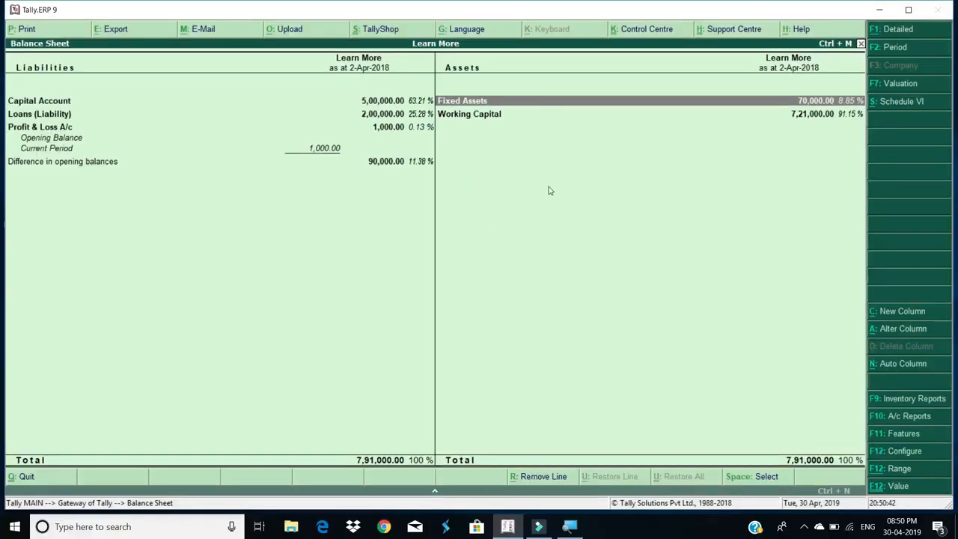
{"action": "left_click", "coordinate": [556, 116]}
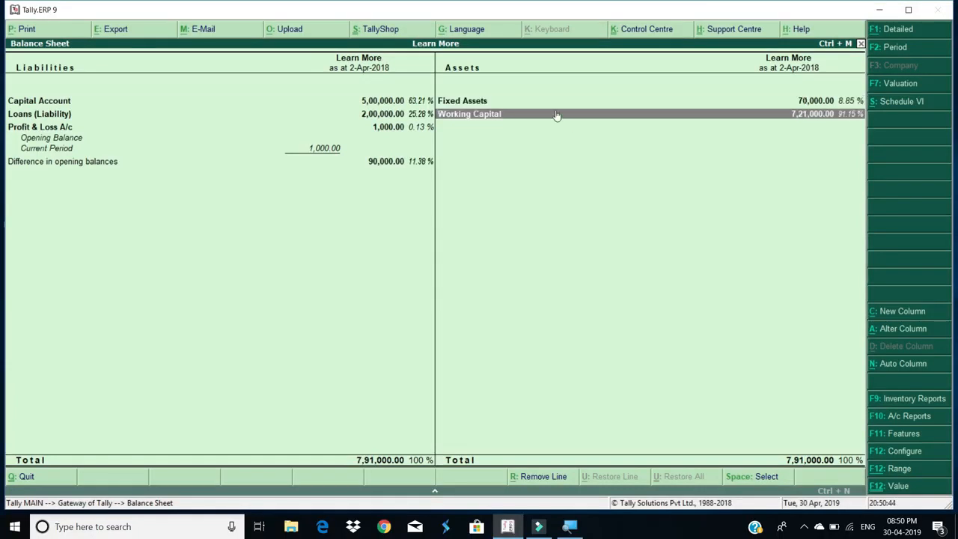
{"action": "left_click", "coordinate": [556, 116]}
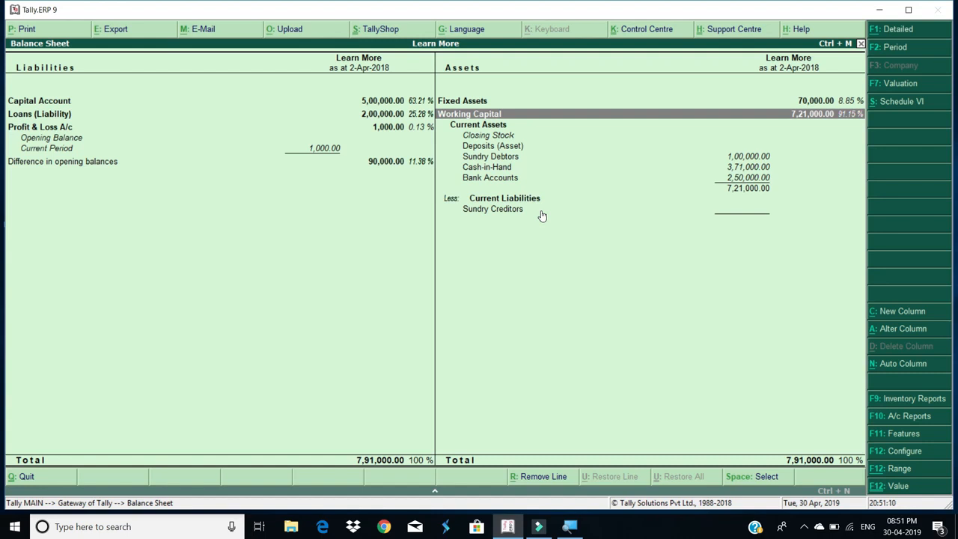
Set Profit or Loss as Liability, Show Percentages and Working Capital figures to No
{"action": "key", "text": "F12"}
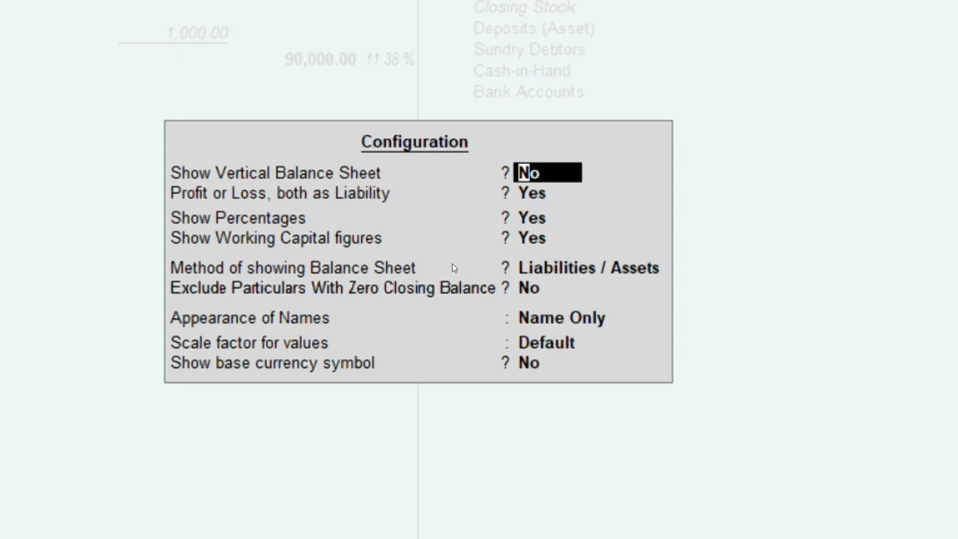
{"action": "key", "text": "Return"}
{"action": "key", "text": "Return"}
{"action": "key", "text": "Up"}
{"action": "type", "text": "n"}
{"action": "key", "text": "Return"}
{"action": "type", "text": "n"}
{"action": "key", "text": "Return"}
{"action": "type", "text": "n"}
{"action": "key", "text": "Return"}
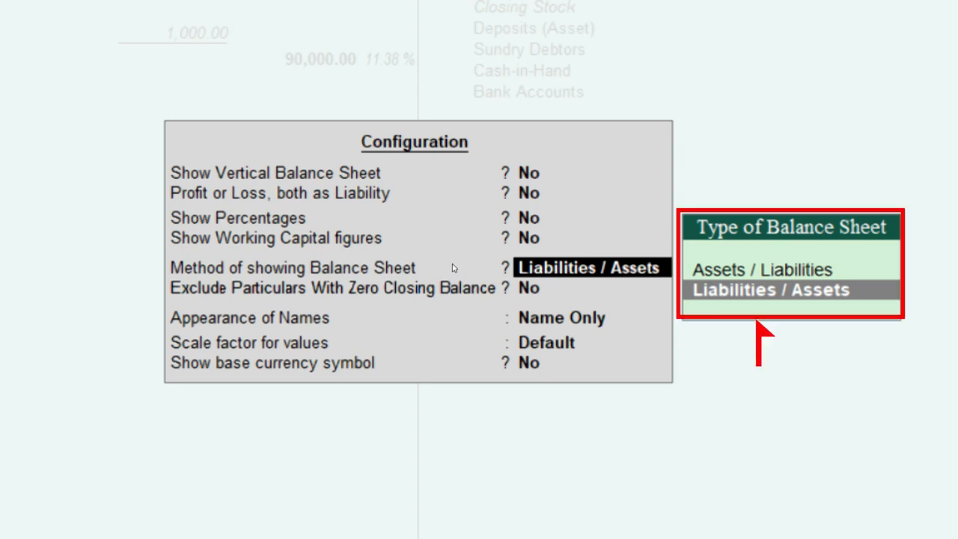
Choose the Assets / Liabilities method and accept the configuration
{"action": "key", "text": "Up"}
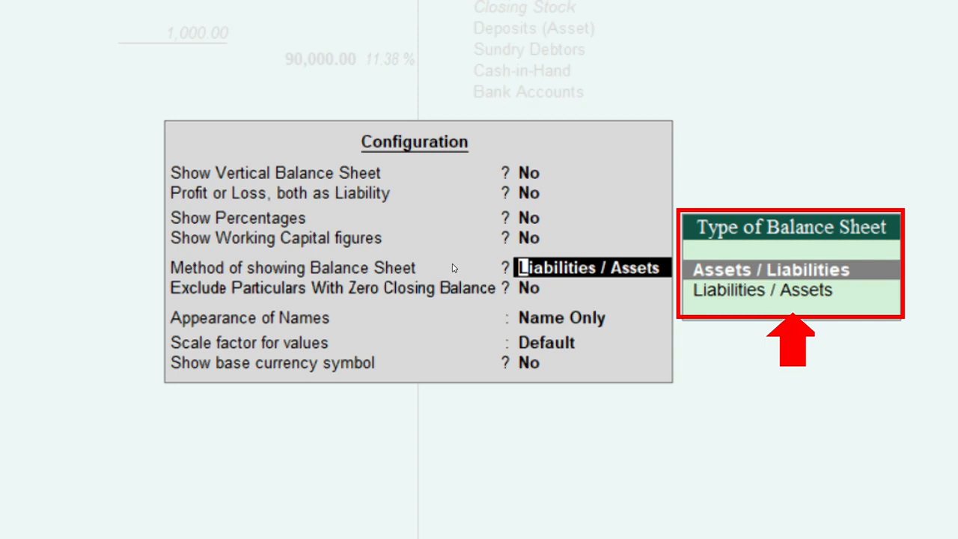
{"action": "key", "text": "Down"}
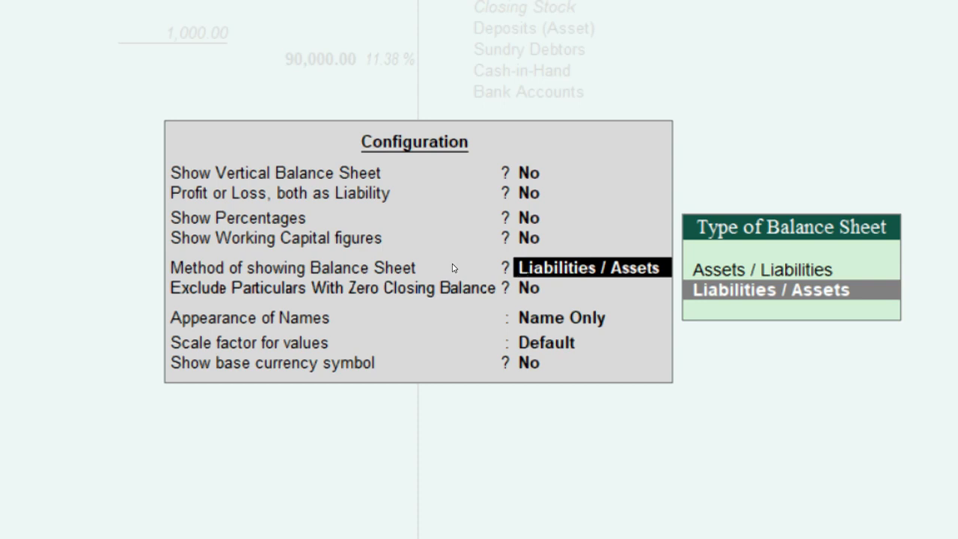
{"action": "key", "text": "Up"}
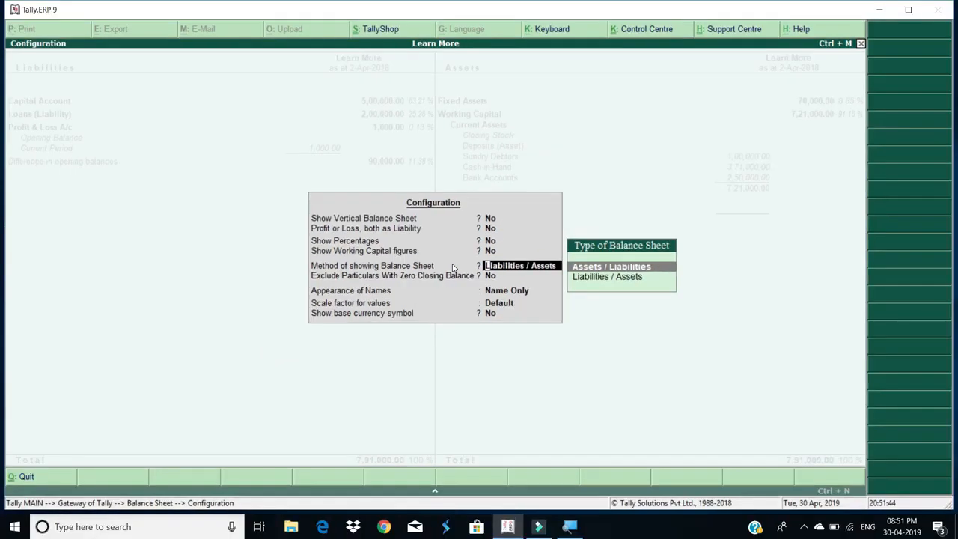
{"action": "key", "text": "Return"}
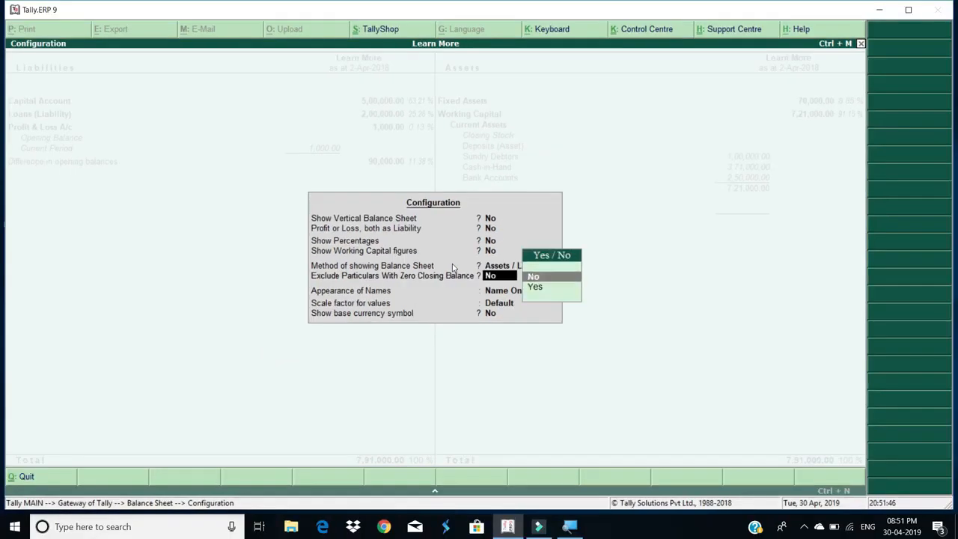
{"action": "key", "text": "ctrl+a"}
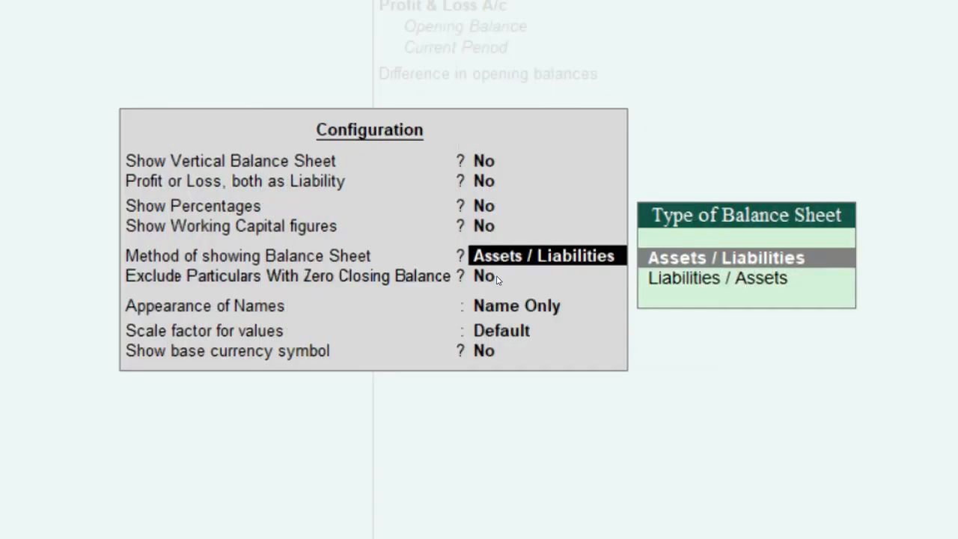
Restore the Liabilities / Assets method and reopen the Balance Sheet configuration
{"action": "key", "text": "Down"}
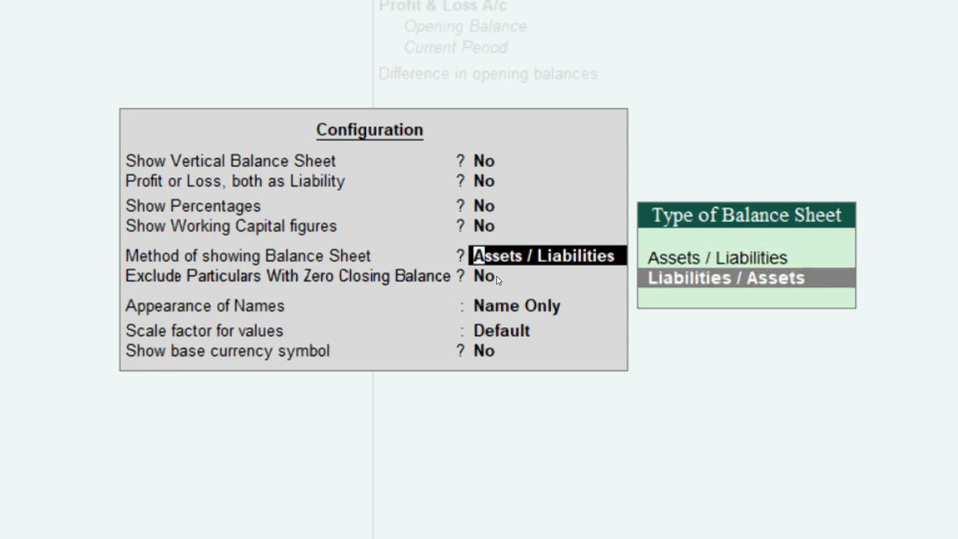
{"action": "key", "text": "Return"}
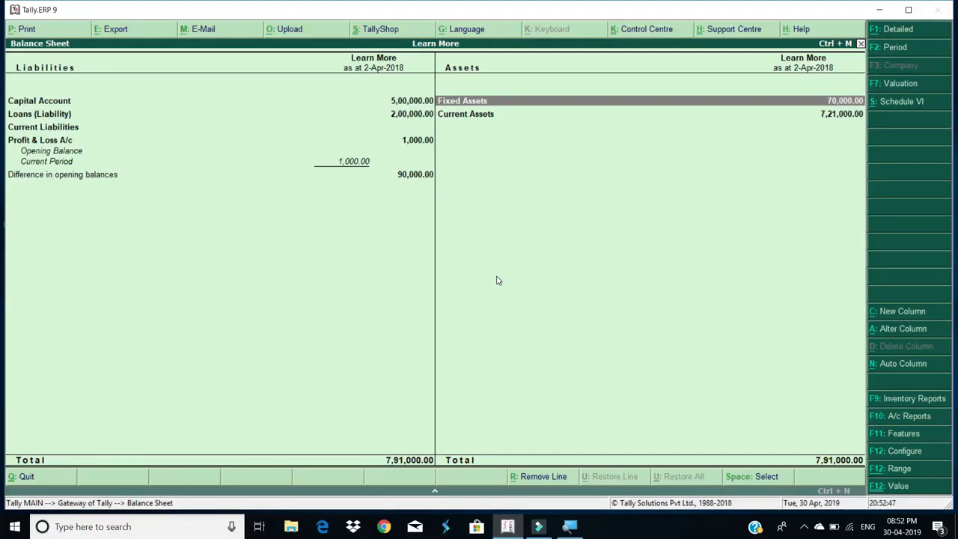
{"action": "key", "text": "F12"}
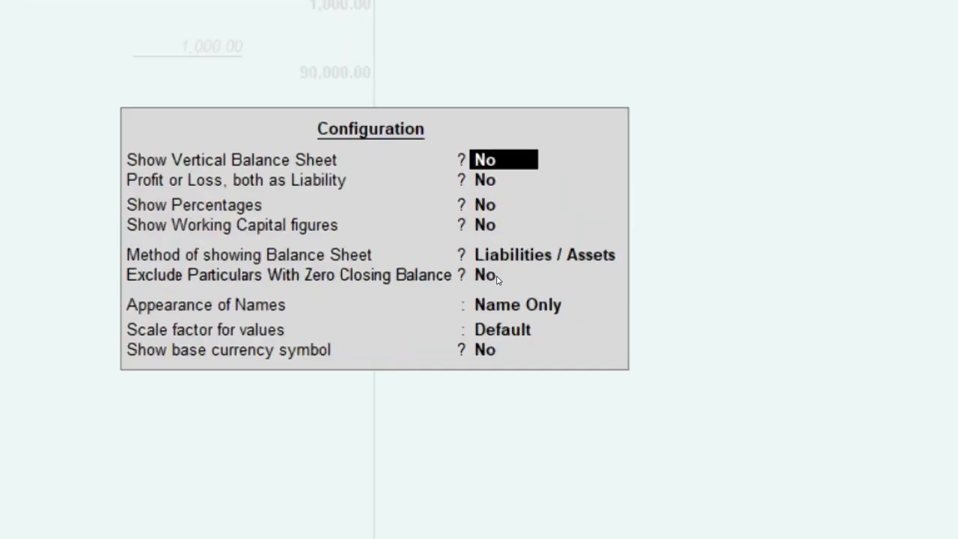
Preview Yes for Exclude Particulars With Zero Closing Balance, then escape leaving it No
{"action": "key", "text": "Down"}
{"action": "key", "text": "Down"}
{"action": "key", "text": "Down"}
{"action": "key", "text": "Down"}
{"action": "key", "text": "Down"}
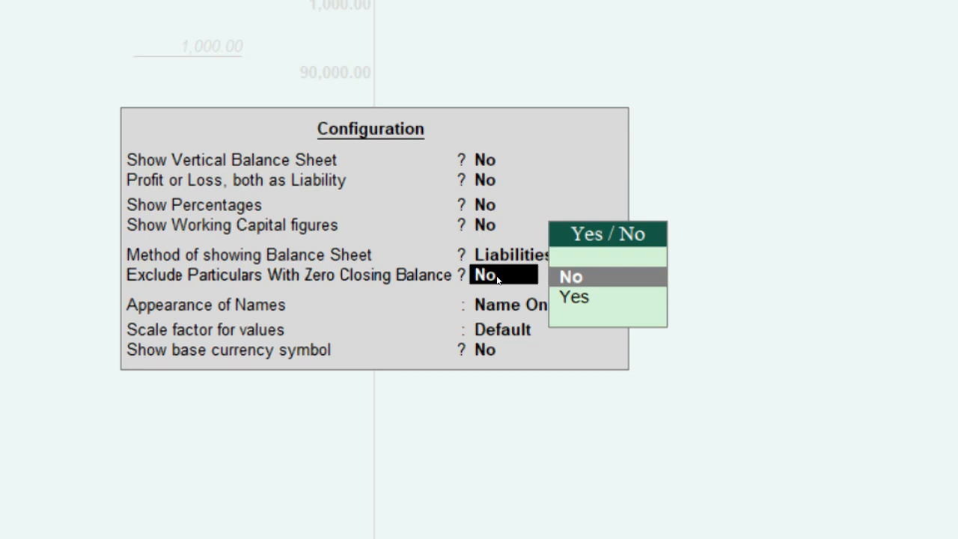
{"action": "key", "text": "Down"}
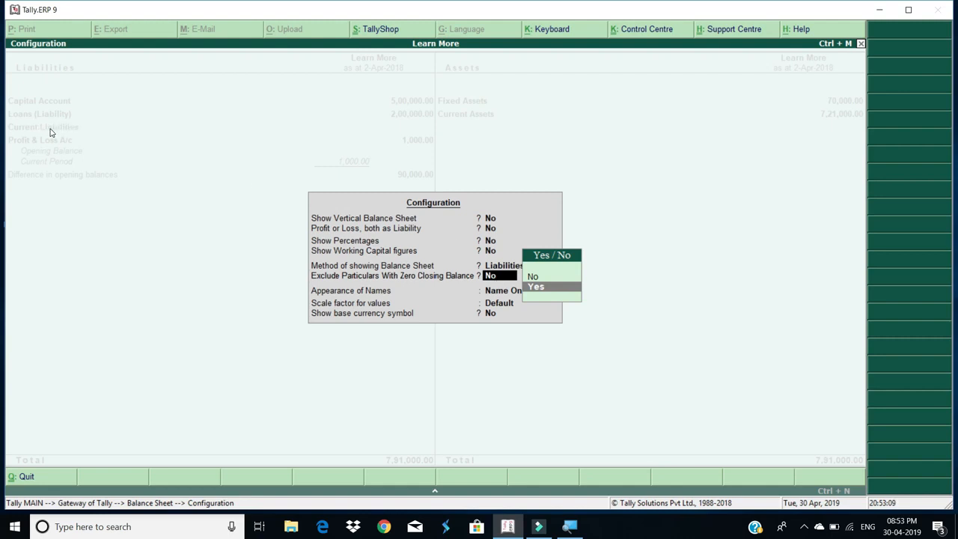
{"action": "key", "text": "Escape"}
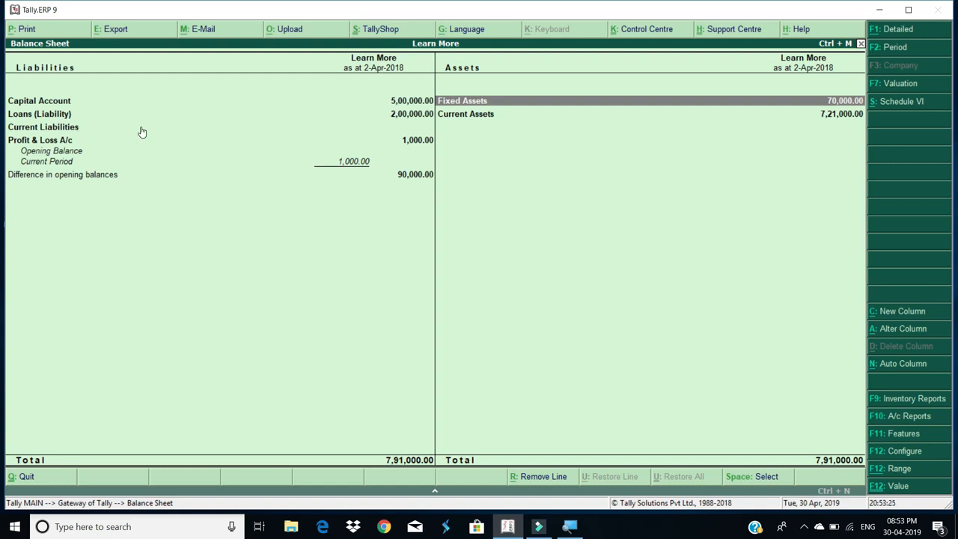
Set Exclude Particulars With Zero Closing Balance to Yes and accept the configuration
{"action": "key", "text": "F12"}
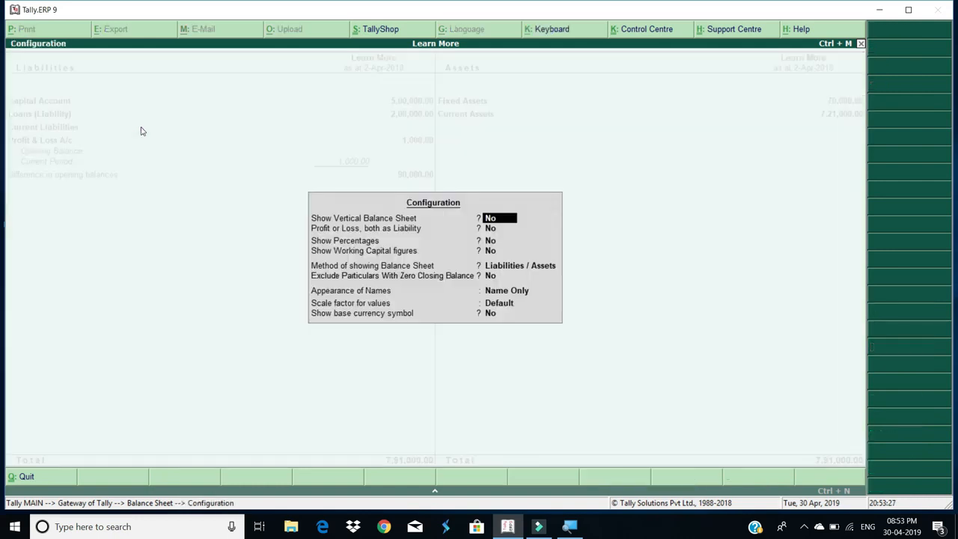
{"action": "key", "text": "Down"}
{"action": "key", "text": "Down"}
{"action": "key", "text": "Down"}
{"action": "key", "text": "Down"}
{"action": "key", "text": "Down"}
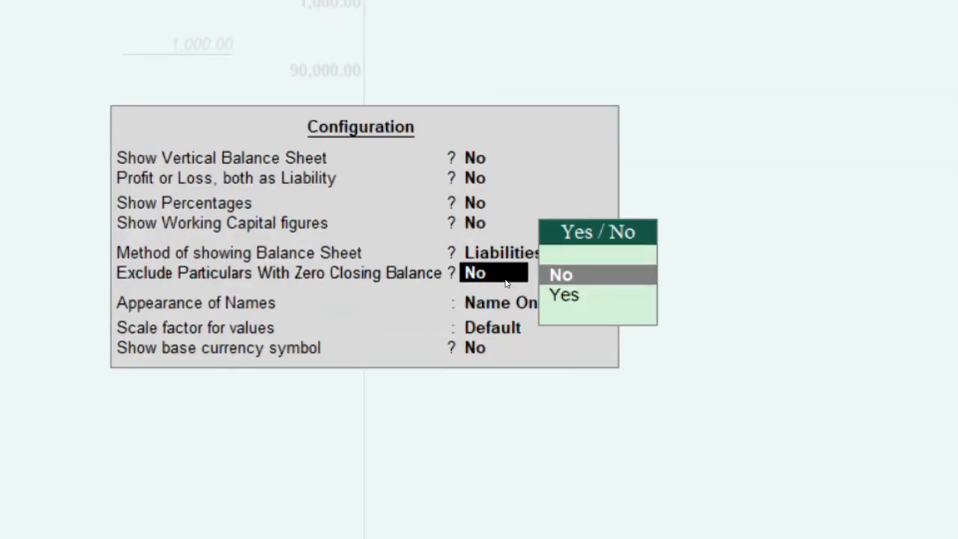
{"action": "key", "text": "Down"}
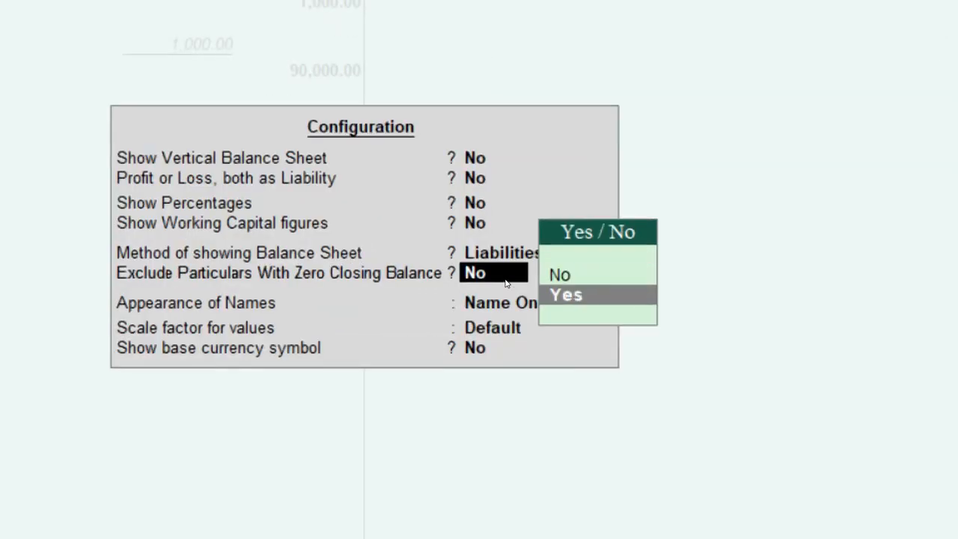
{"action": "key", "text": "Return"}
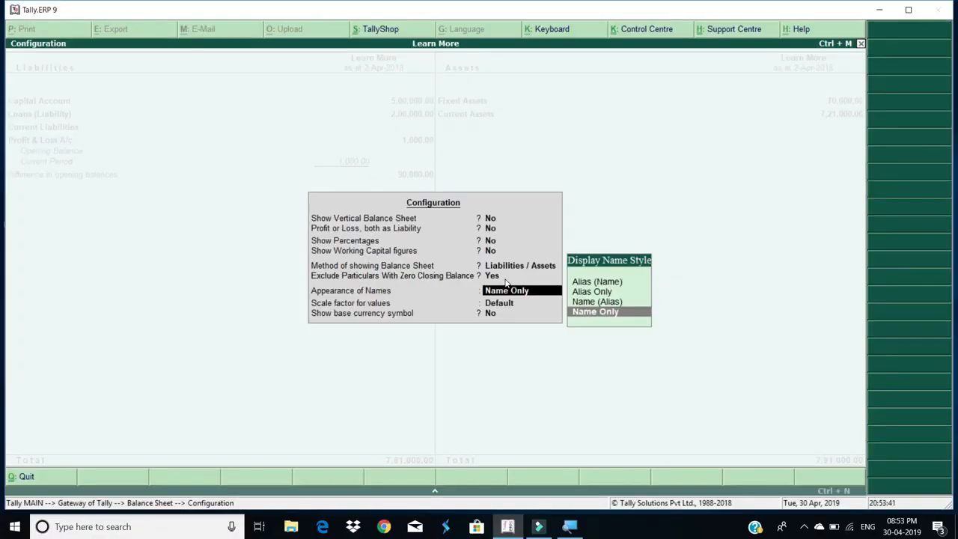
{"action": "key", "text": "ctrl+a"}
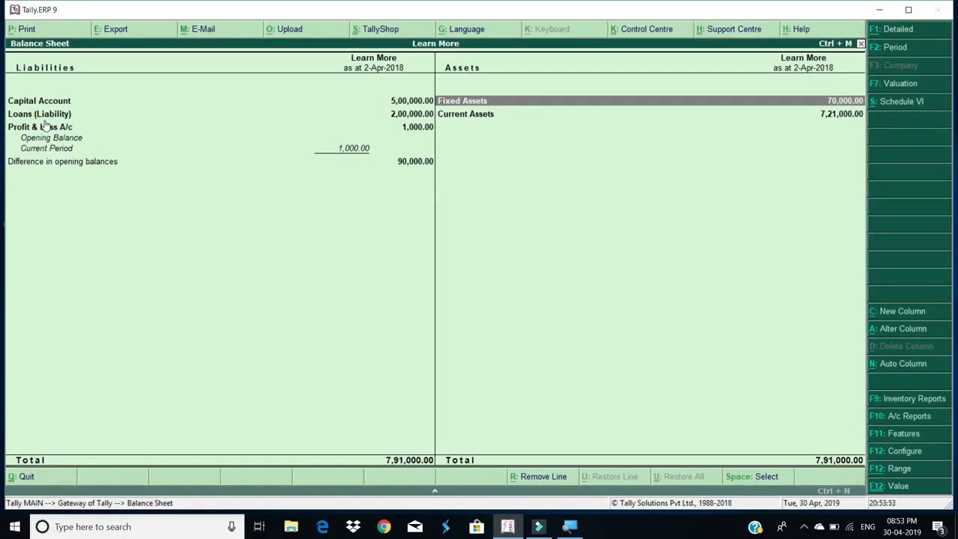
Review Scale factor and Appearance of Names styles, keep Name Only, and exit to Gateway of Tally
{"action": "key", "text": "F12"}
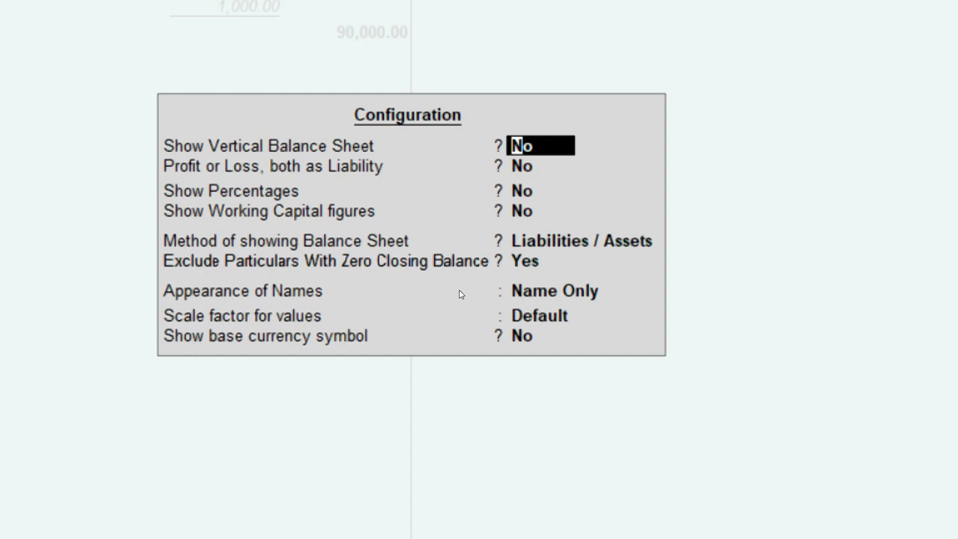
{"action": "key", "text": "Return"}
{"action": "key", "text": "Return"}
{"action": "key", "text": "Return"}
{"action": "key", "text": "Return"}
{"action": "key", "text": "Return"}
{"action": "key", "text": "Return"}
{"action": "key", "text": "Return"}
{"action": "key", "text": "BackSpace"}
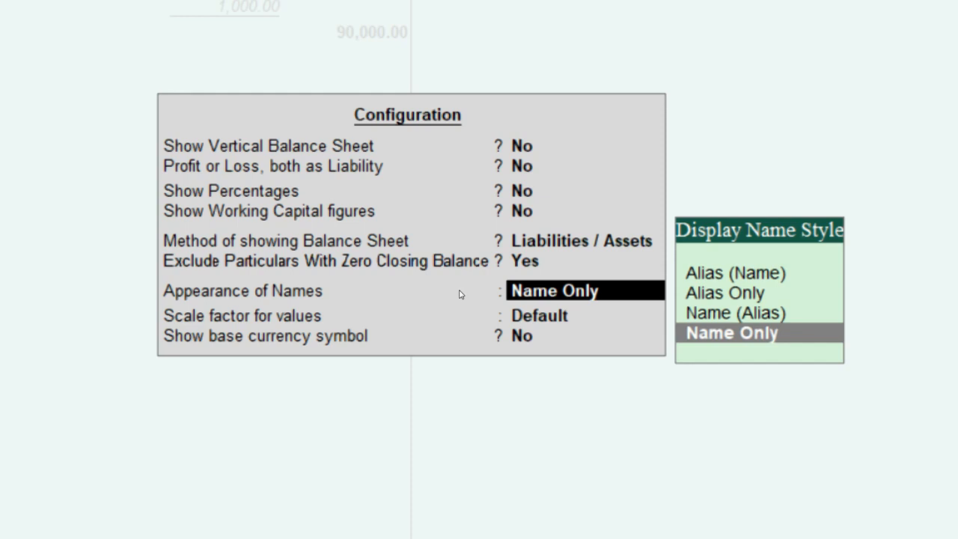
{"action": "key", "text": "Up"}
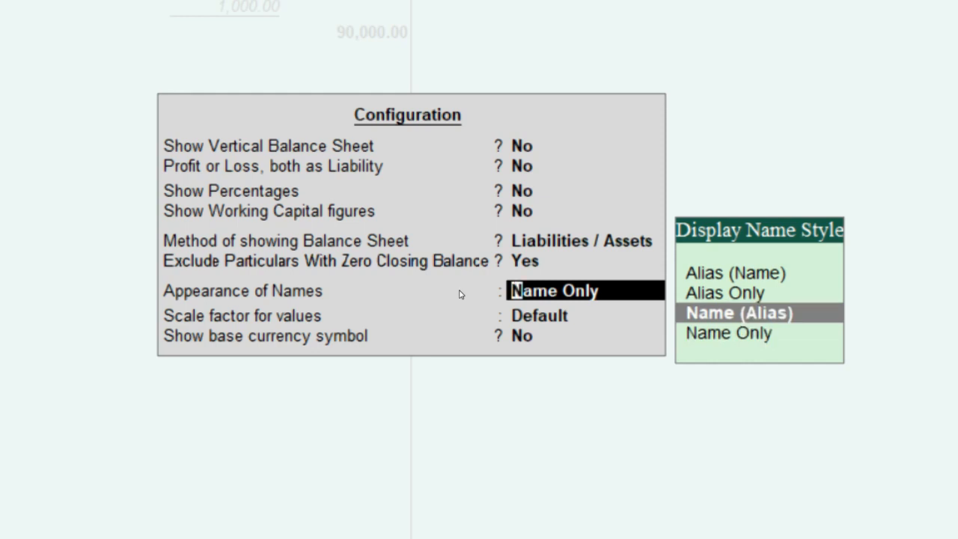
{"action": "key", "text": "Up"}
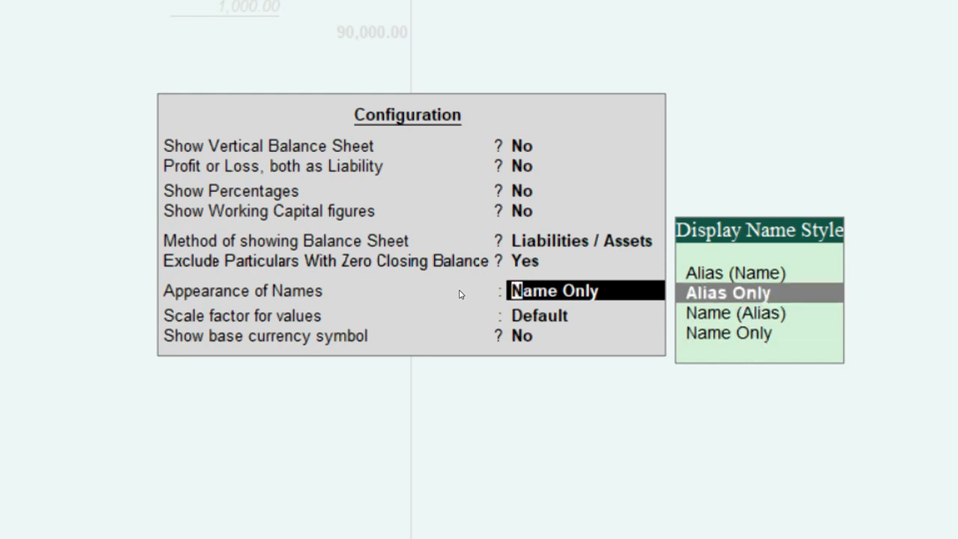
{"action": "key", "text": "Up"}
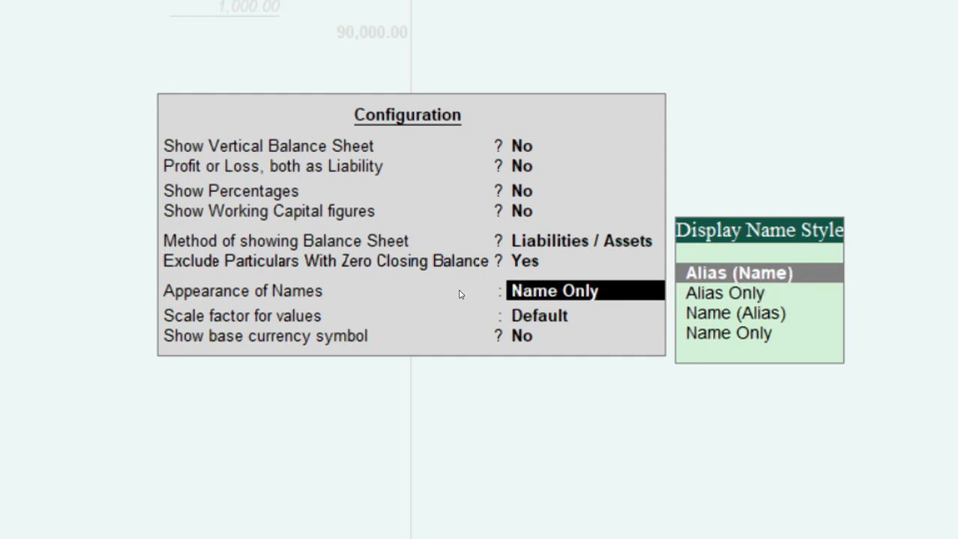
{"action": "key", "text": "Down"}
{"action": "key", "text": "Down"}
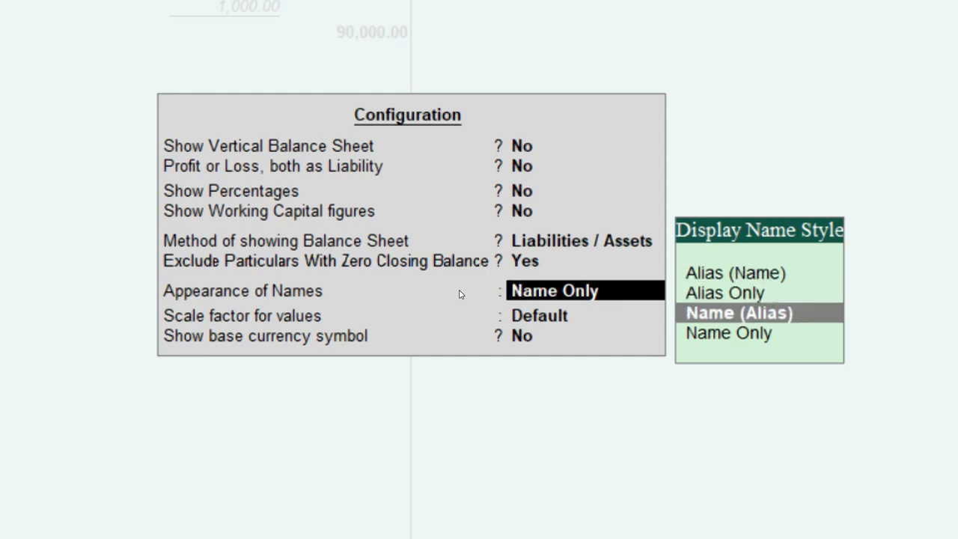
{"action": "key", "text": "Down"}
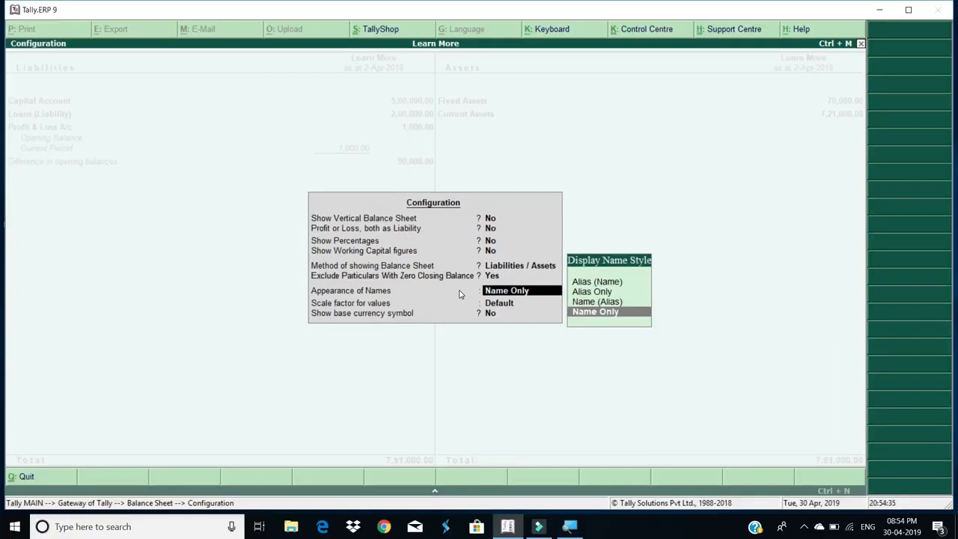
{"action": "key", "text": "Escape"}
{"action": "key", "text": "Escape"}
{"action": "key", "text": "Escape"}
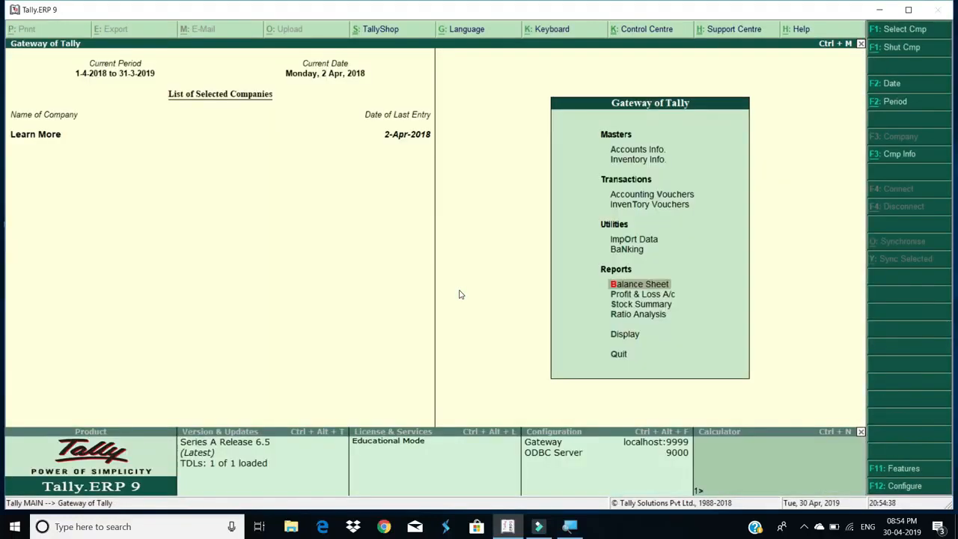
Go to Accounts Info, Ledgers, and start creating a single ledger
{"action": "key", "text": "Up"}
{"action": "key", "text": "Up"}
{"action": "key", "text": "Up"}
{"action": "key", "text": "Up"}
{"action": "key", "text": "Up"}
{"action": "key", "text": "Up"}
{"action": "key", "text": "Return"}
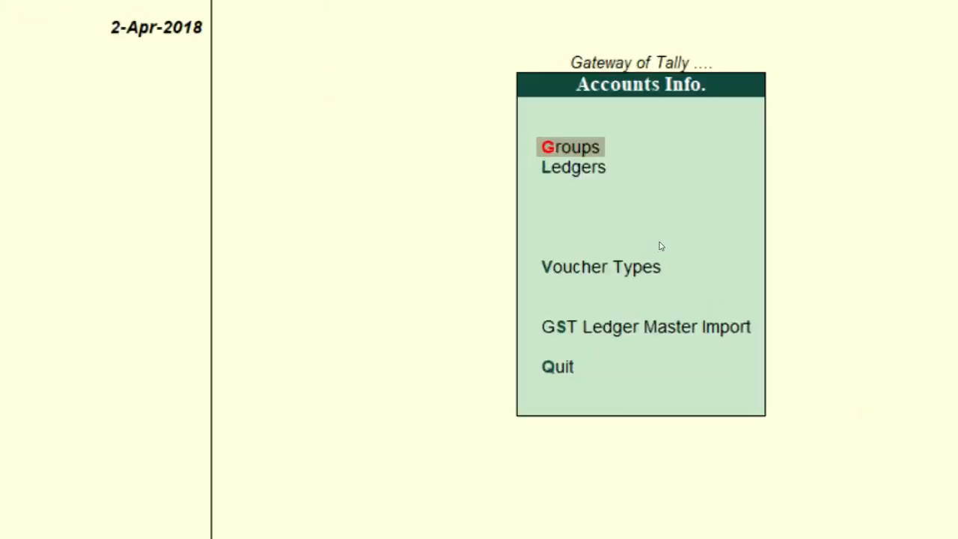
{"action": "key", "text": "Down"}
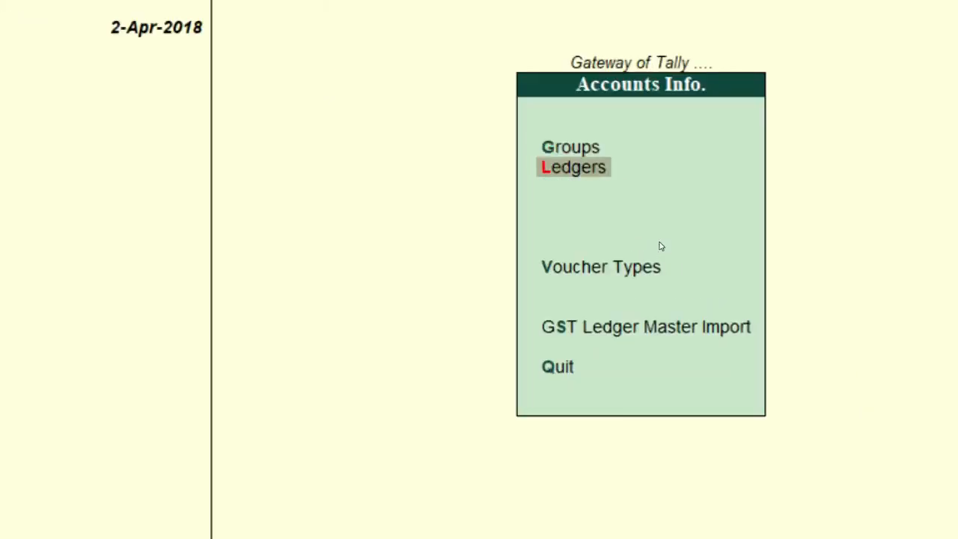
{"action": "key", "text": "Return"}
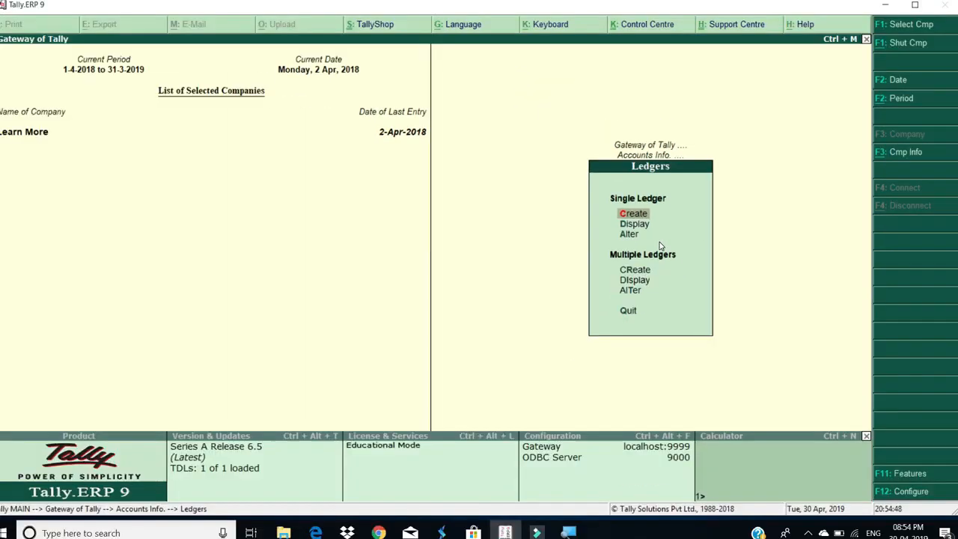
{"action": "key", "text": "Return"}
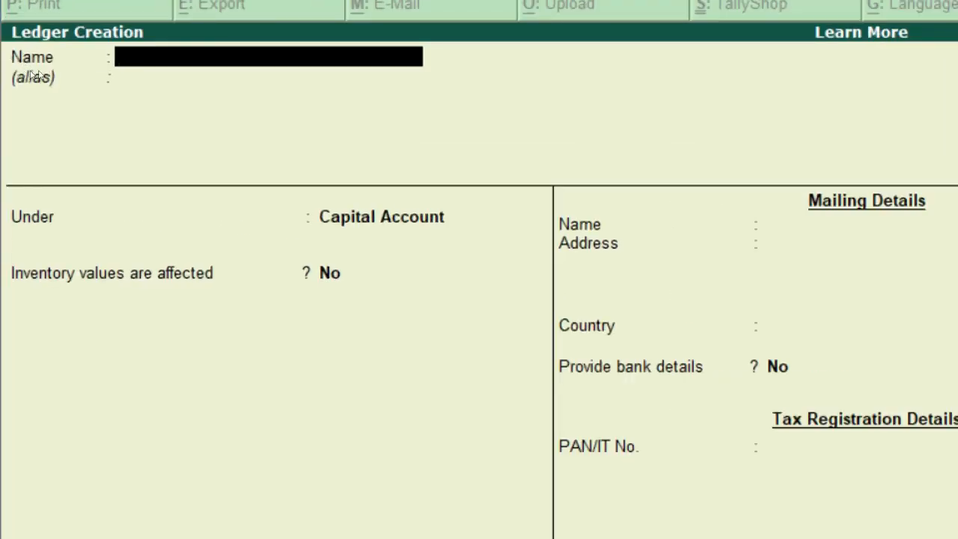
Name the ledger Loan From Friend with the lender's name as alias, under Unsecured Loans
{"action": "type", "text": "Loan Fr"}
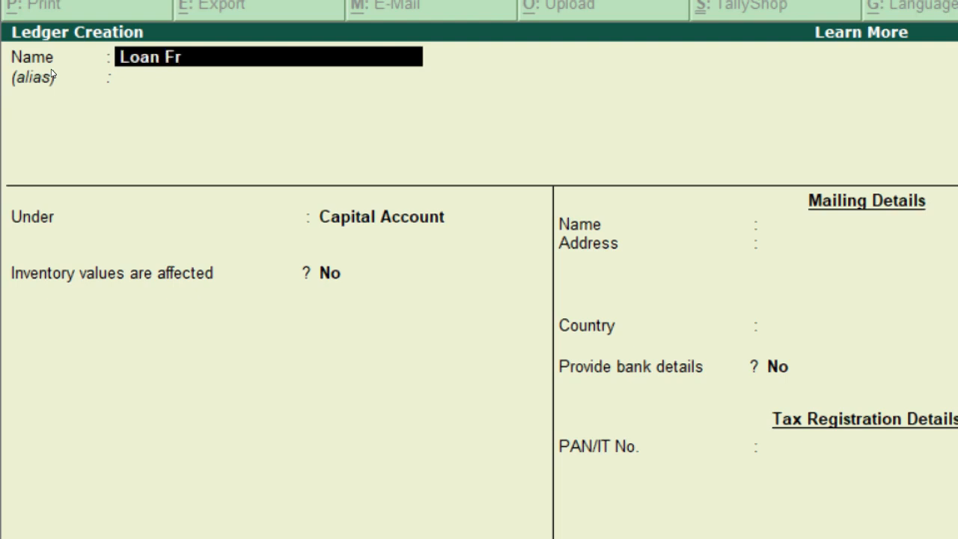
{"action": "type", "text": "om Friend"}
{"action": "key", "text": "Return"}
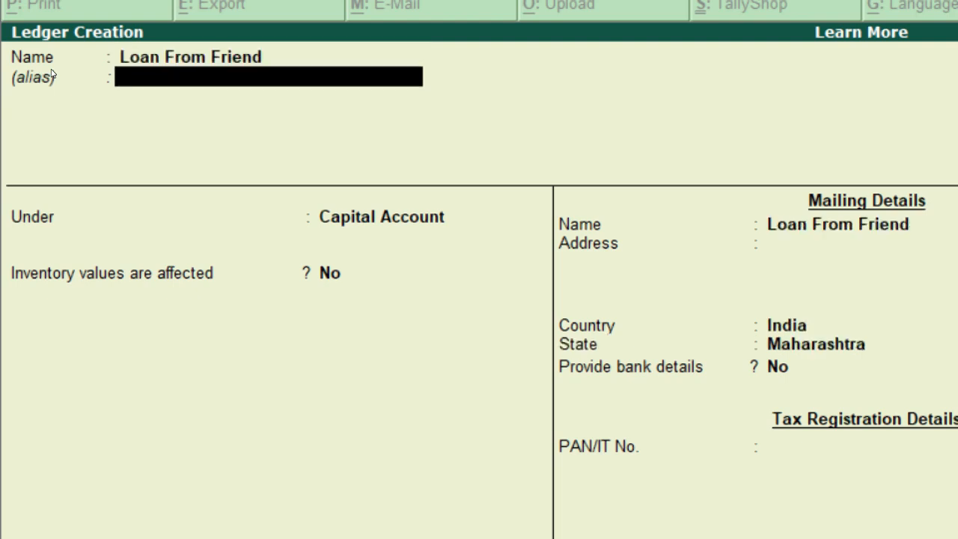
{"action": "type", "text": "Loan From Rajesh"}
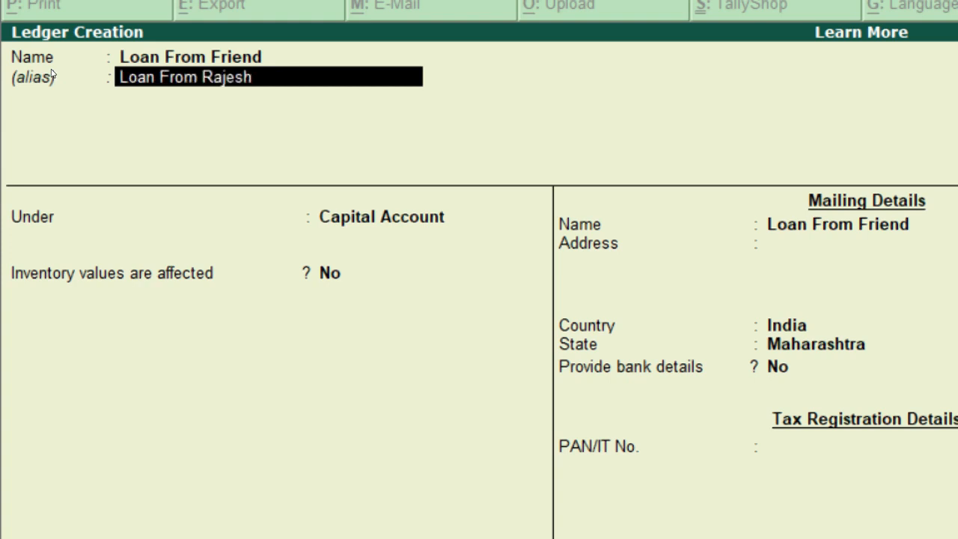
{"action": "key", "text": "Return"}
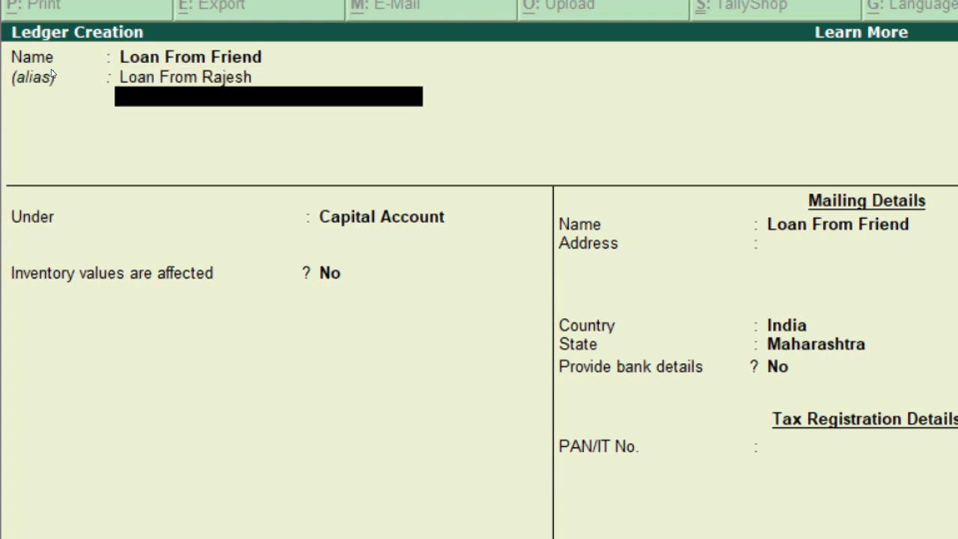
{"action": "key", "text": "Return"}
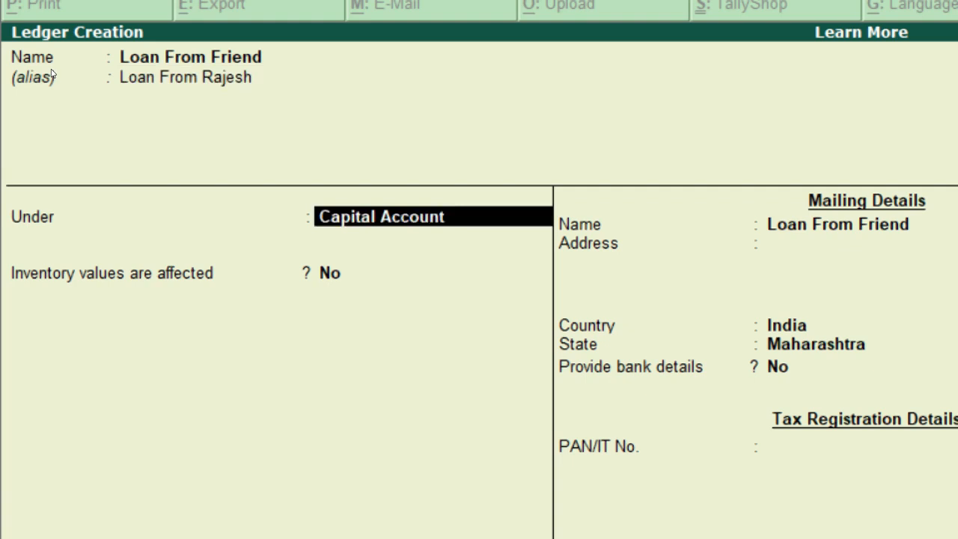
{"action": "type", "text": "Uns"}
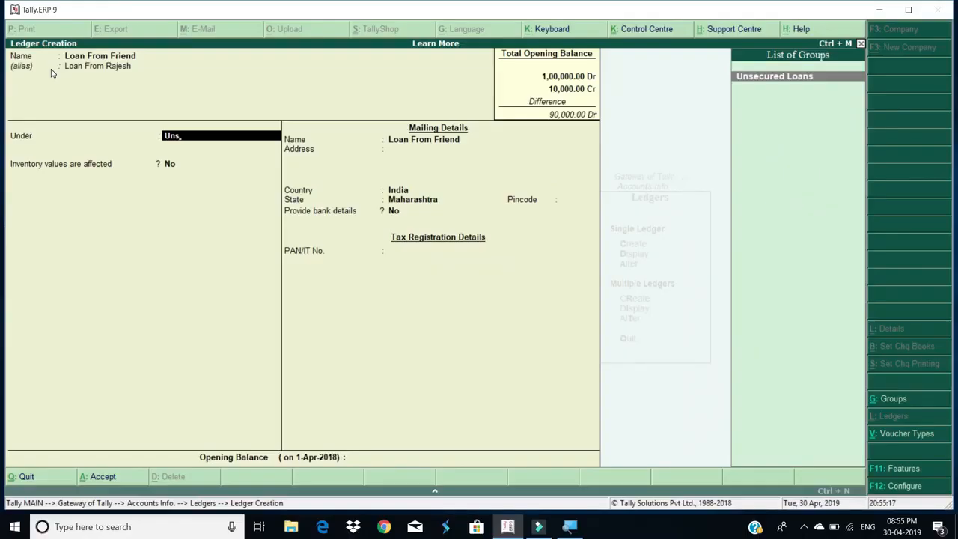
{"action": "key", "text": "Return"}
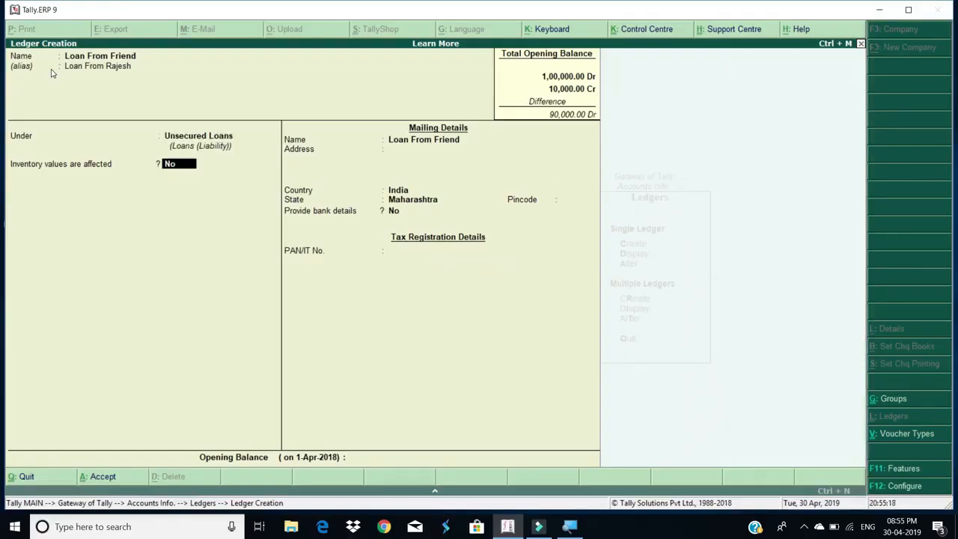
Enter a 5,00,000 Cr opening balance, save the ledger, and return to Gateway of Tally
{"action": "key", "text": "Return"}
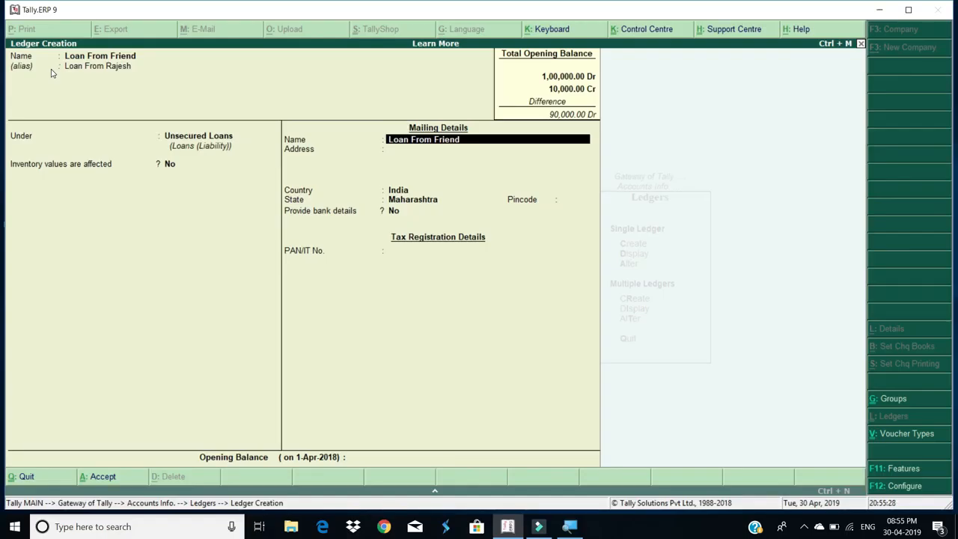
{"action": "key", "text": "Return"}
{"action": "key", "text": "Return"}
{"action": "key", "text": "Return"}
{"action": "key", "text": "Return"}
{"action": "key", "text": "Return"}
{"action": "key", "text": "Return"}
{"action": "key", "text": "Return"}
{"action": "key", "text": "Return"}
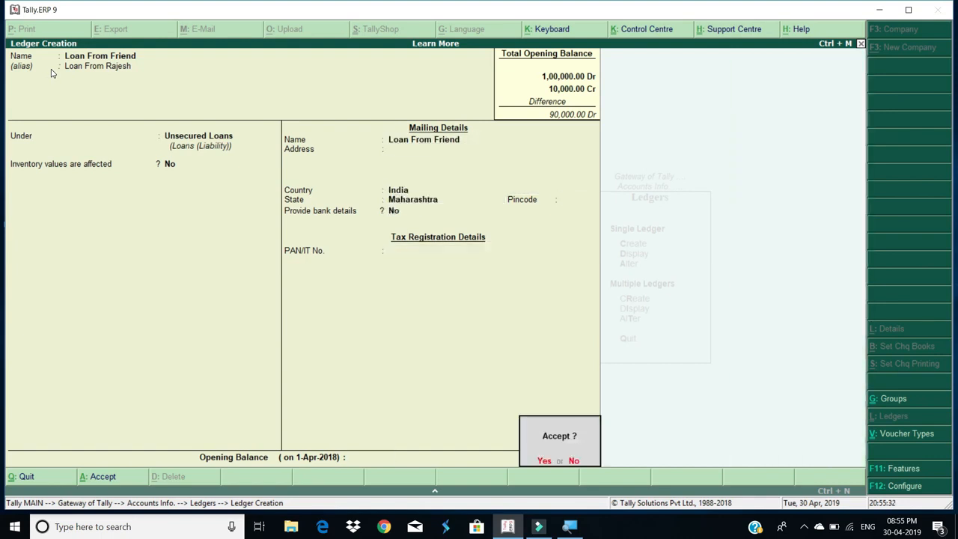
{"action": "type", "text": "n500000"}
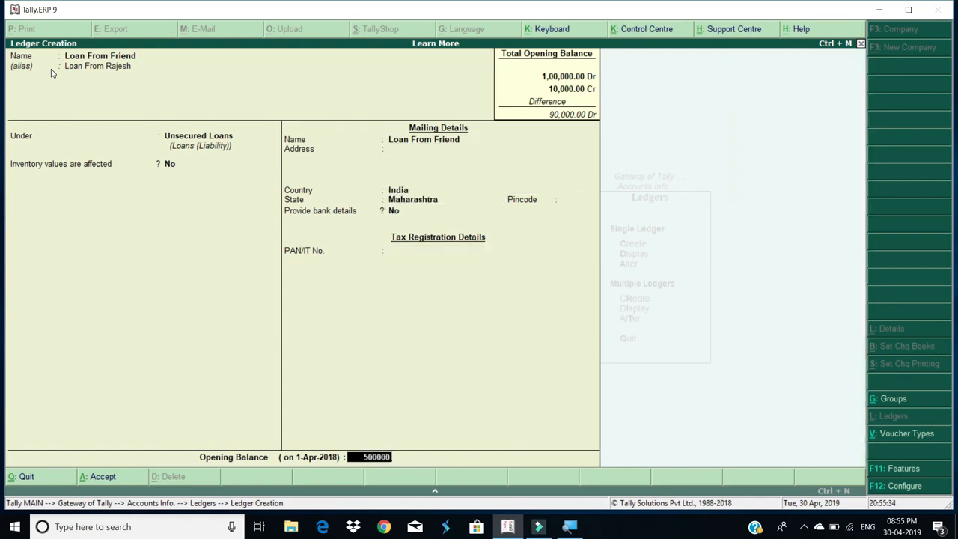
{"action": "key", "text": "Return"}
{"action": "key", "text": "Return"}
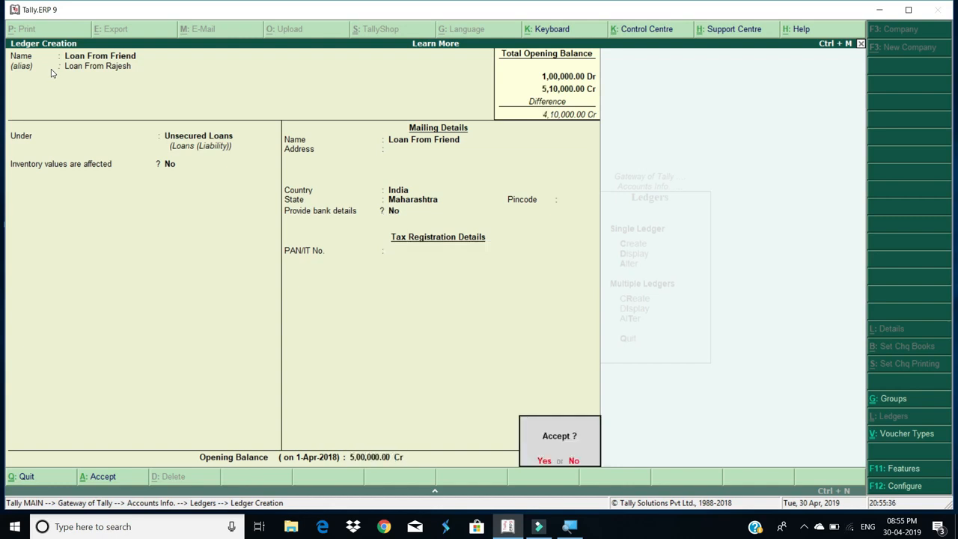
{"action": "key", "text": "y"}
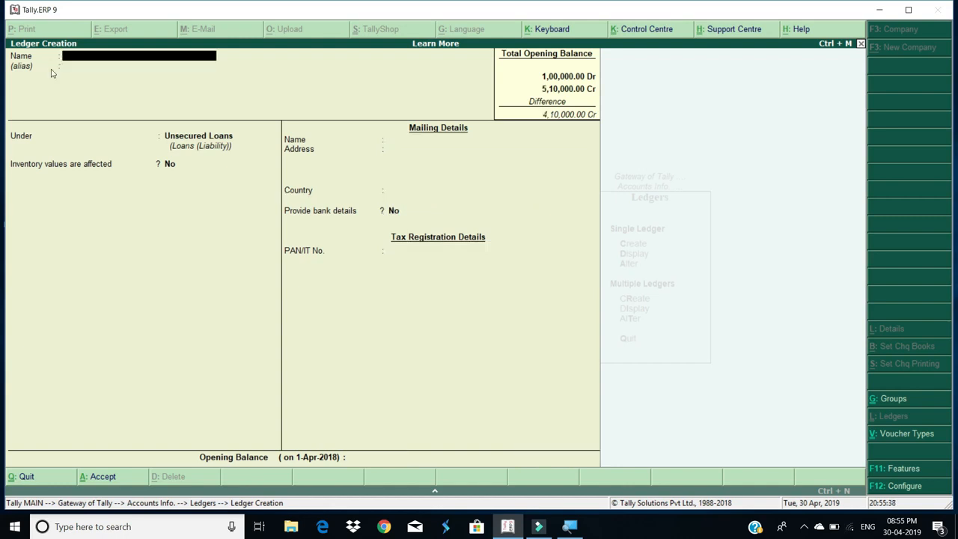
{"action": "key", "text": "Escape"}
{"action": "key", "text": "Escape"}
{"action": "key", "text": "Escape"}
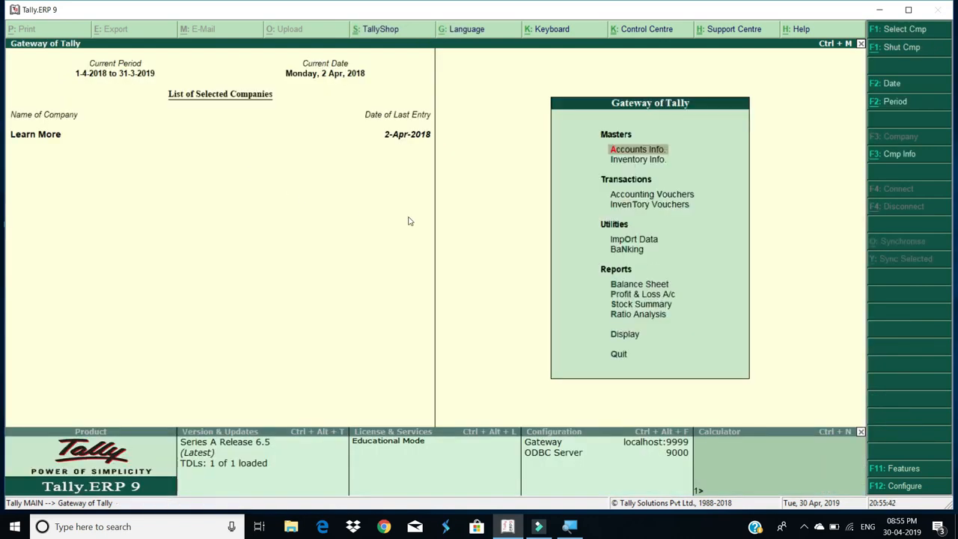
Drill from the Balance Sheet through Loans (Liability) into Unsecured Loans and reach its Appearance of Names setting
{"action": "left_click", "coordinate": [655, 286]}
{"action": "left_click", "coordinate": [656, 285]}
{"action": "key", "text": "Escape"}
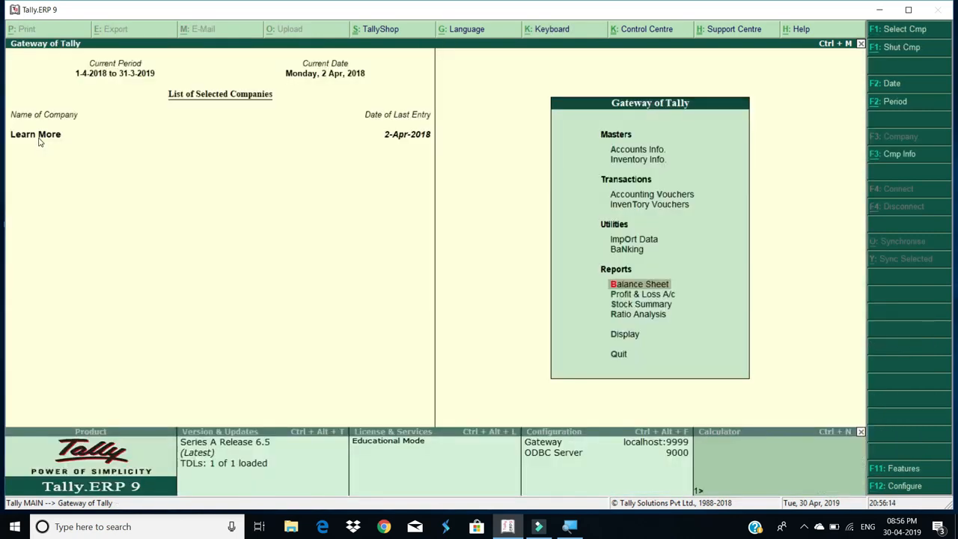
{"action": "key", "text": "Return"}
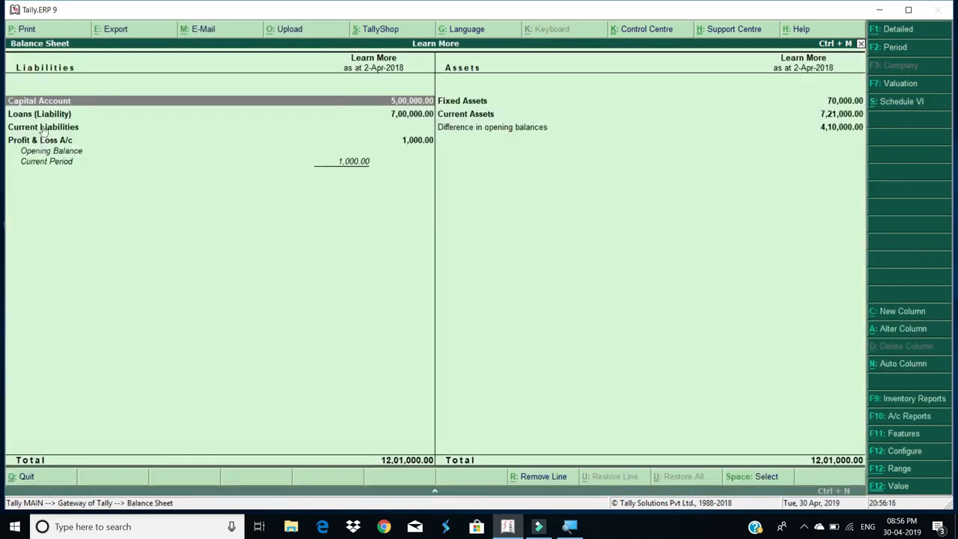
{"action": "key", "text": "Down"}
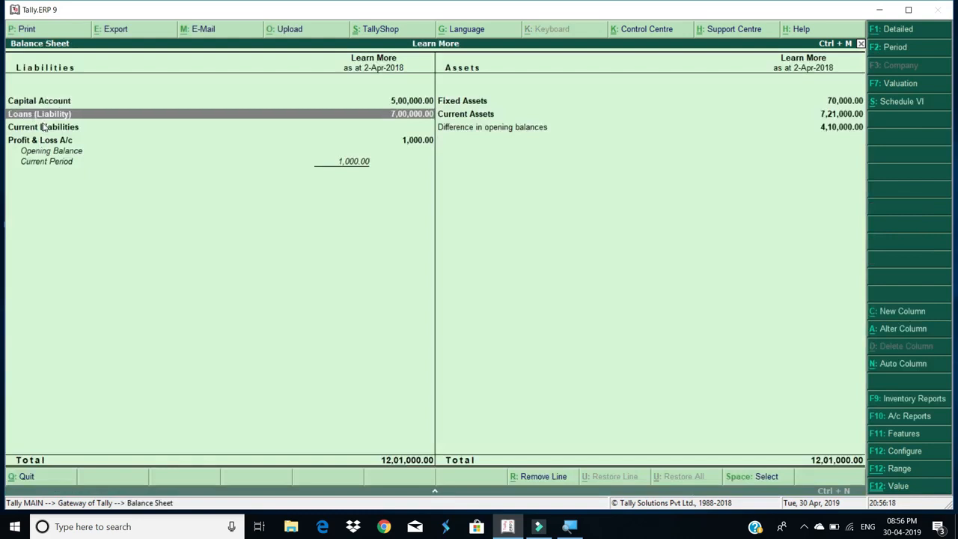
{"action": "key", "text": "Return"}
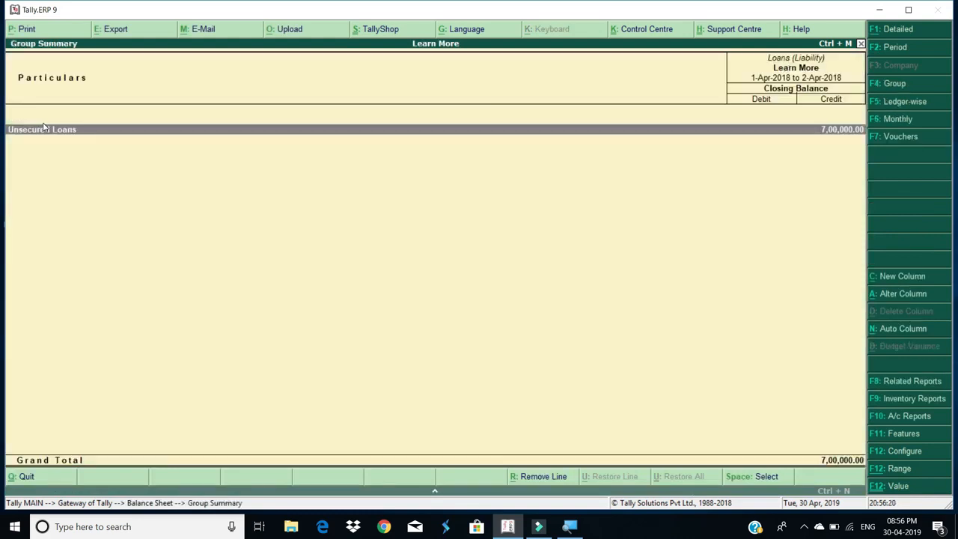
{"action": "key", "text": "Return"}
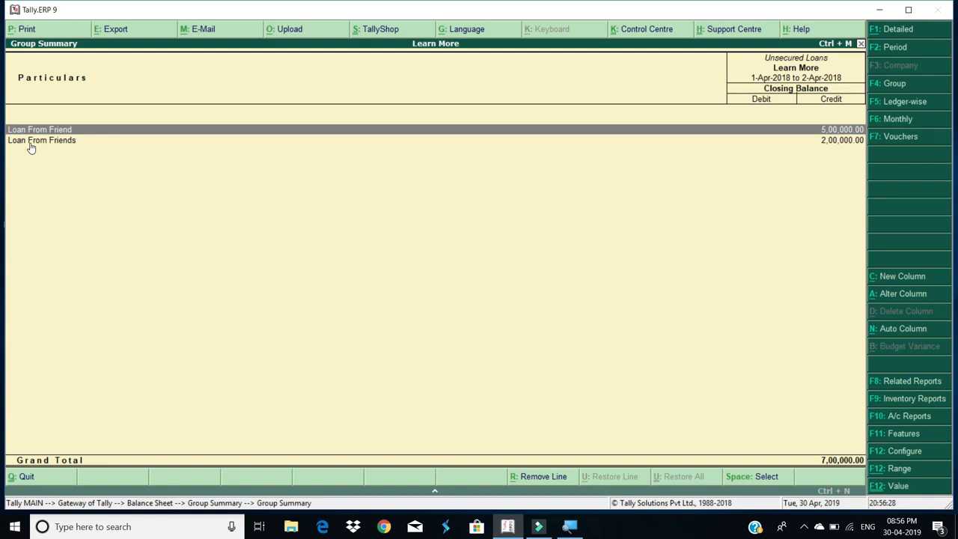
{"action": "key", "text": "F12"}
{"action": "key", "text": "Down"}
{"action": "key", "text": "Down"}
{"action": "key", "text": "Down"}
{"action": "key", "text": "Down"}
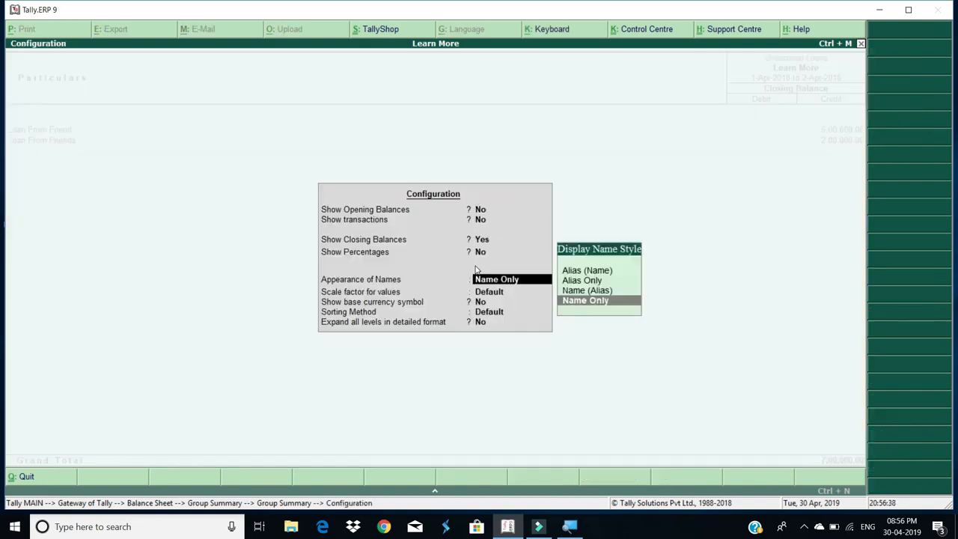
Display the loan ledgers in Name (Alias) style
{"action": "key", "text": "Up"}
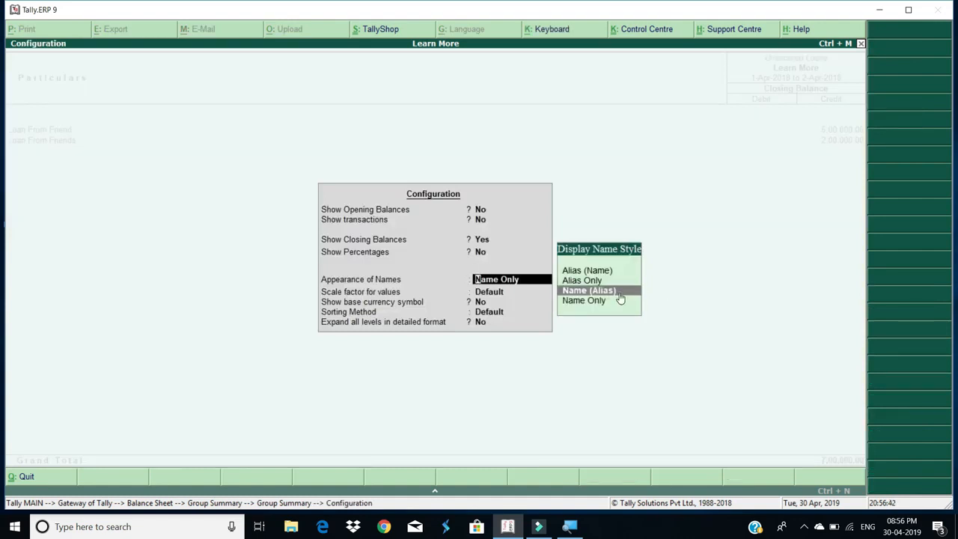
{"action": "key", "text": "Return"}
{"action": "key", "text": "Return"}
{"action": "key", "text": "Return"}
{"action": "key", "text": "Return"}
{"action": "key", "text": "Return"}
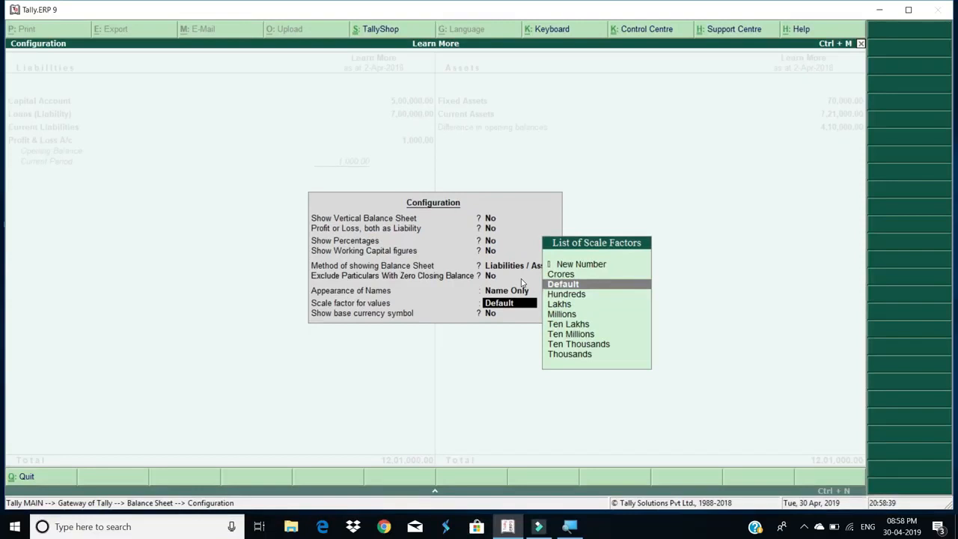
Set the scale factor to Hundreds so both sides total 12,010.00
{"action": "key", "text": "Down"}
{"action": "key", "text": "Return"}
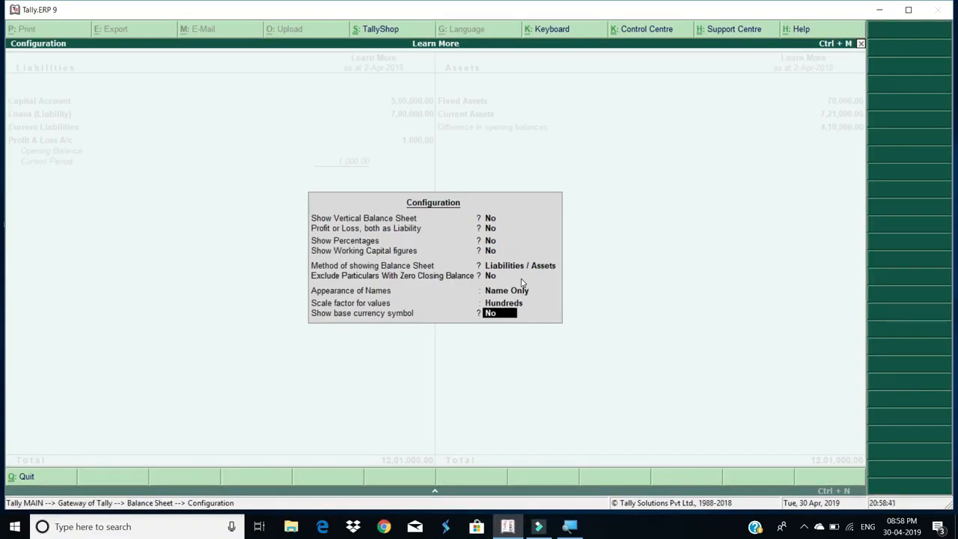
{"action": "key", "text": "Return"}
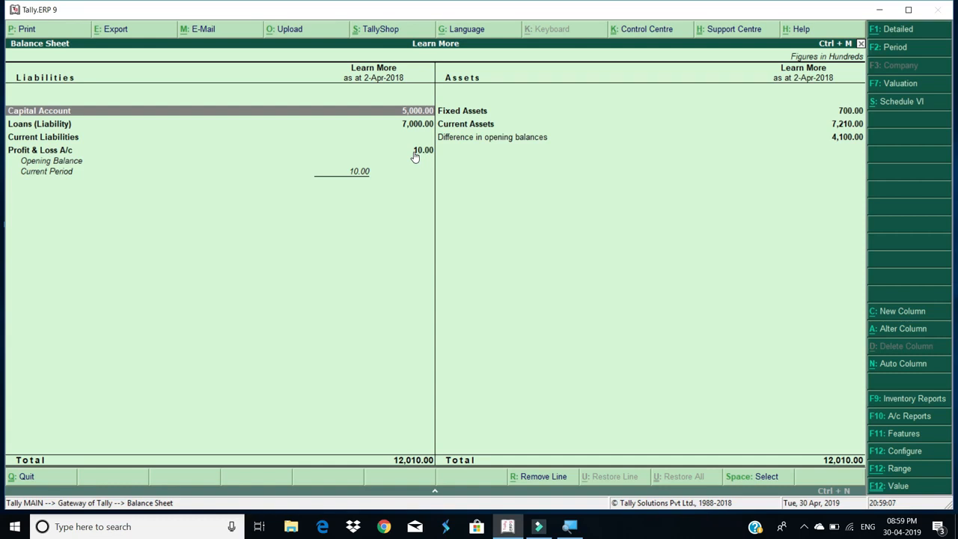
Change the Balance Sheet scale factor to Lakhs so both sides total 12.01
{"action": "key", "text": "F12"}
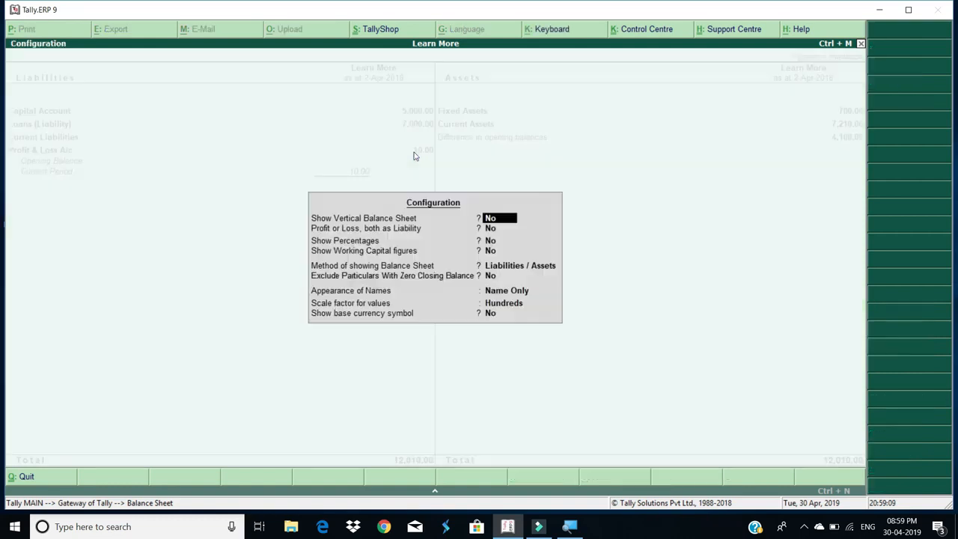
{"action": "key", "text": "Down"}
{"action": "key", "text": "Down"}
{"action": "key", "text": "Down"}
{"action": "key", "text": "Down"}
{"action": "key", "text": "Return"}
{"action": "key", "text": "Return"}
{"action": "key", "text": "Return"}
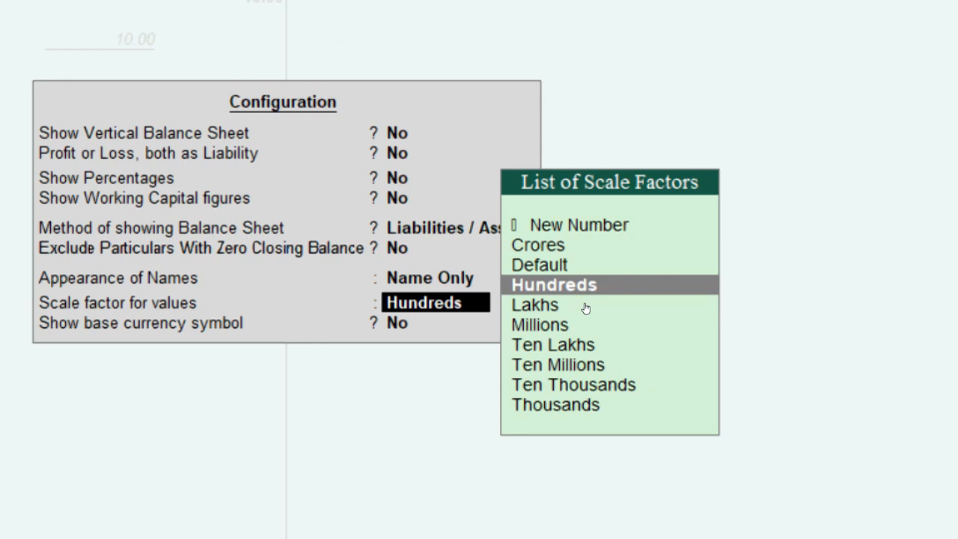
{"action": "left_click", "coordinate": [585, 308]}
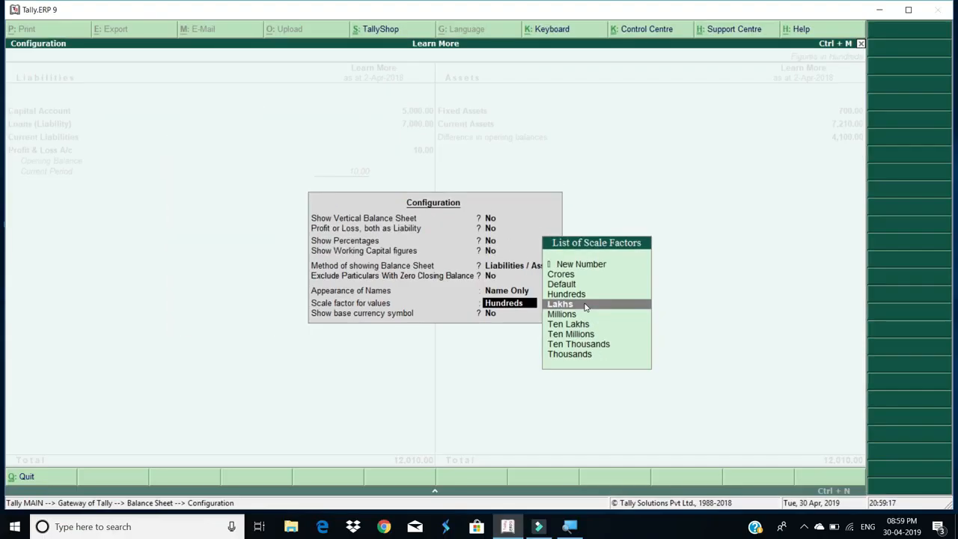
{"action": "left_click", "coordinate": [587, 307]}
{"action": "key", "text": "Return"}
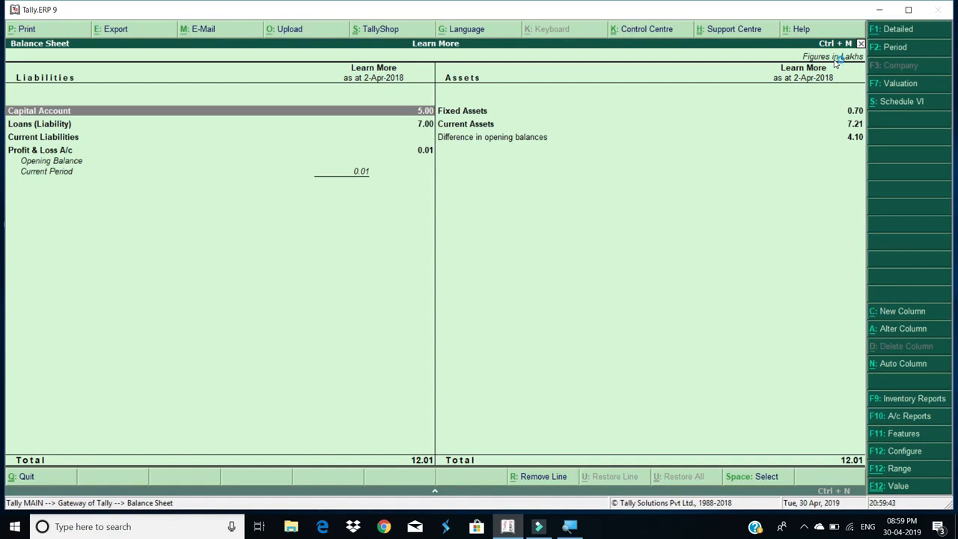
{"action": "key", "text": "F12"}
{"action": "key", "text": "Return"}
{"action": "key", "text": "Return"}
{"action": "key", "text": "Return"}
{"action": "key", "text": "Return"}
{"action": "key", "text": "Return"}
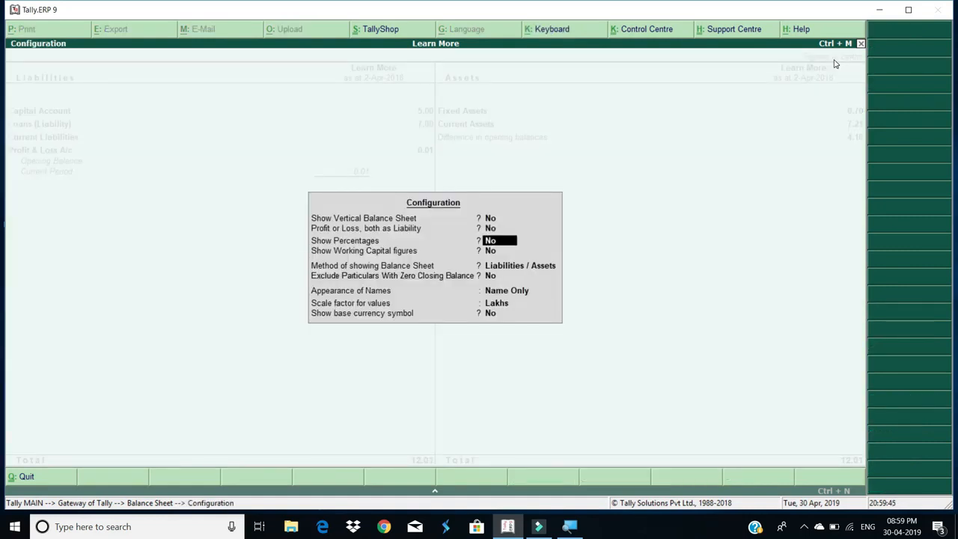
Return the scale factor to Default, restoring 12,01,000.00 totals on each side
{"action": "key", "text": "Return"}
{"action": "key", "text": "Return"}
{"action": "key", "text": "Return"}
{"action": "key", "text": "Up"}
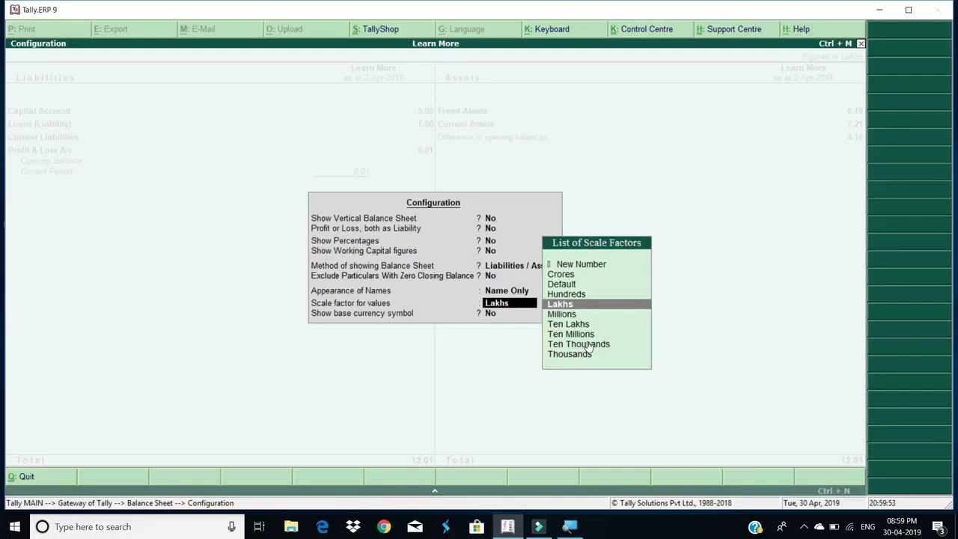
{"action": "key", "text": "Up"}
{"action": "key", "text": "Up"}
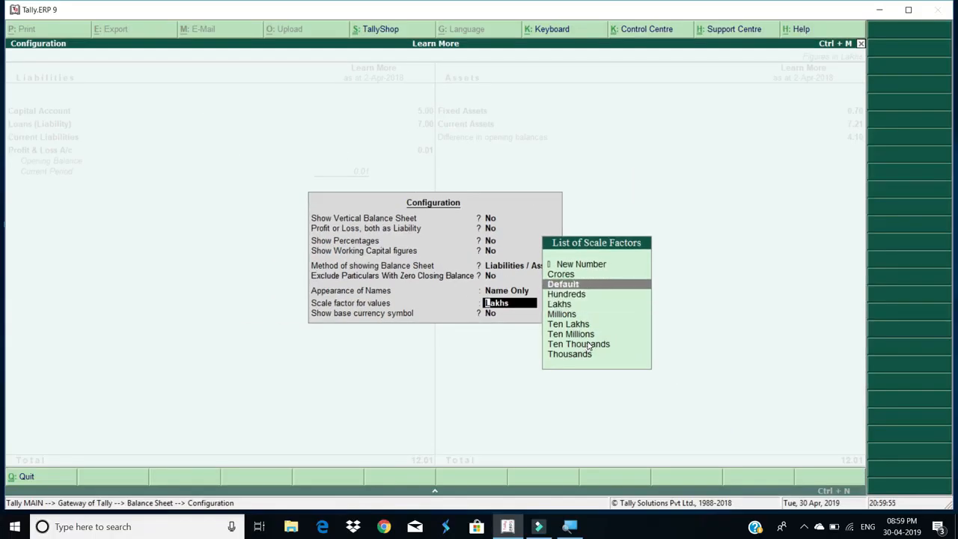
{"action": "key", "text": "Return"}
{"action": "key", "text": "Return"}
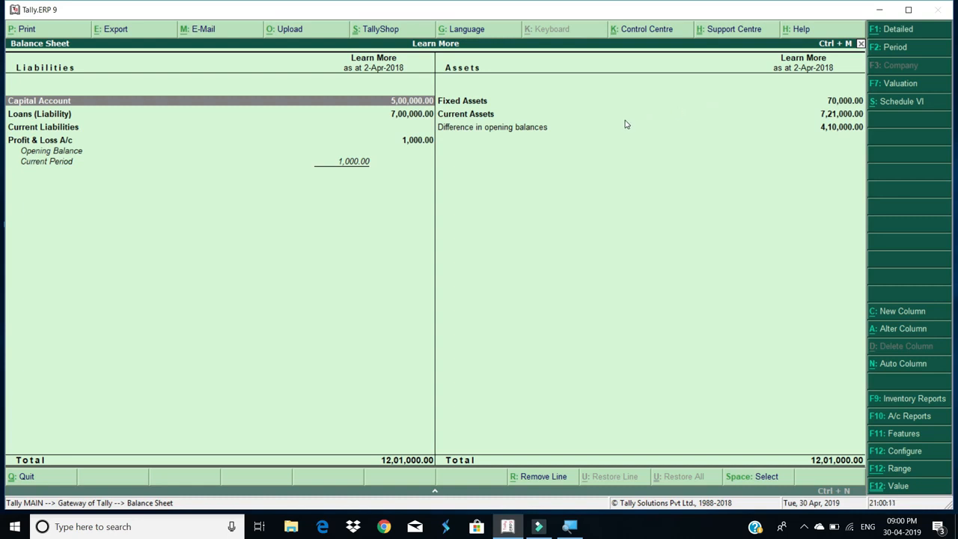
{"action": "key", "text": "F12"}
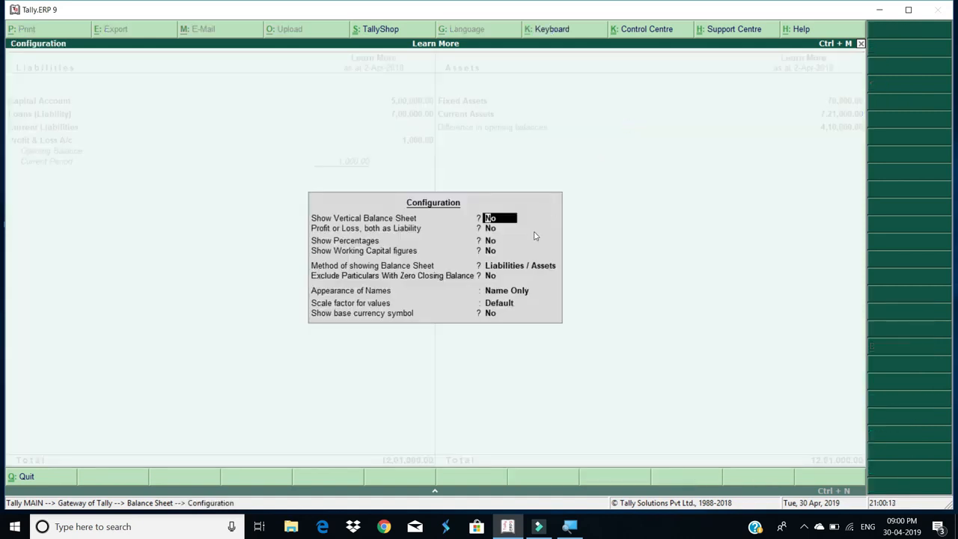
Set Show base currency symbol to Yes so the Balance Sheet reads In INR (₹)
{"action": "key", "text": "Return"}
{"action": "key", "text": "Return"}
{"action": "key", "text": "Return"}
{"action": "key", "text": "Return"}
{"action": "key", "text": "Return"}
{"action": "key", "text": "Return"}
{"action": "key", "text": "Return"}
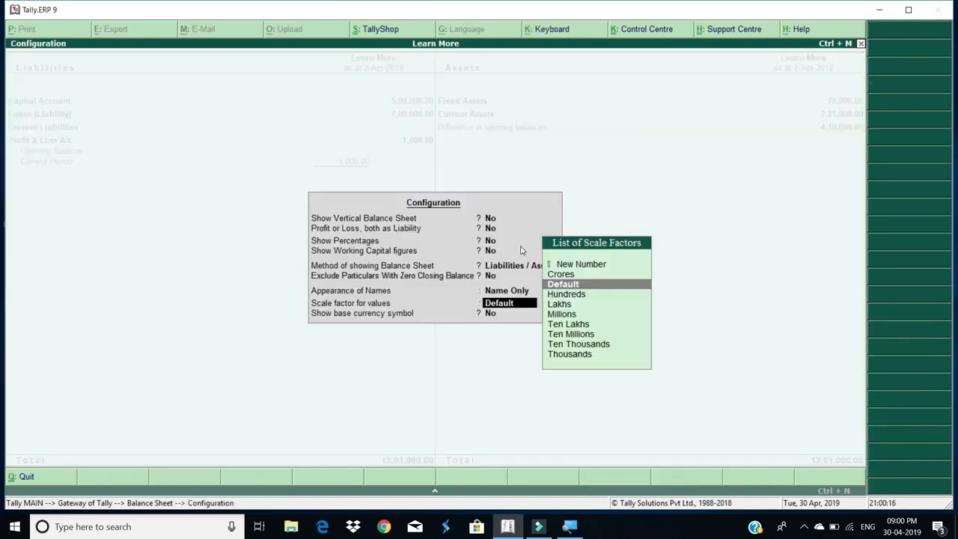
{"action": "key", "text": "Return"}
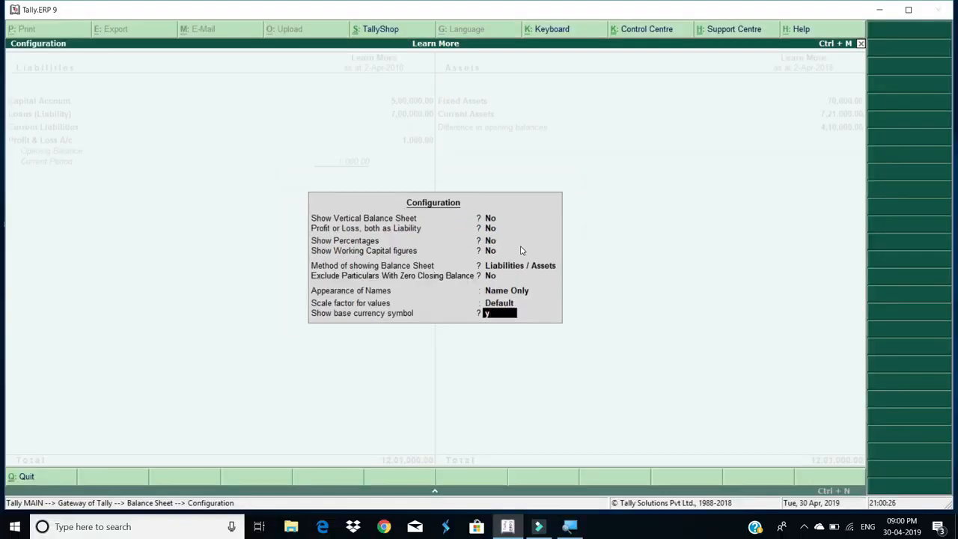
{"action": "key", "text": "Return"}
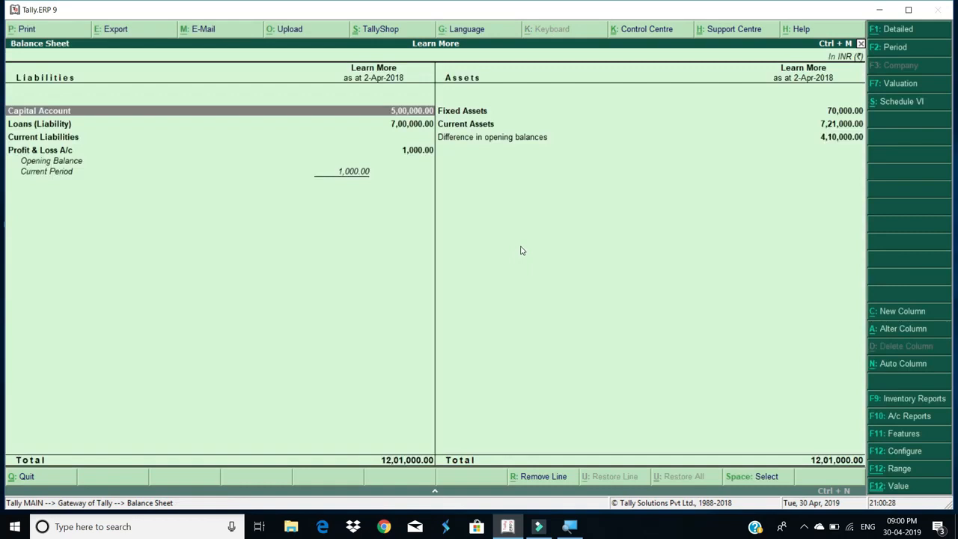